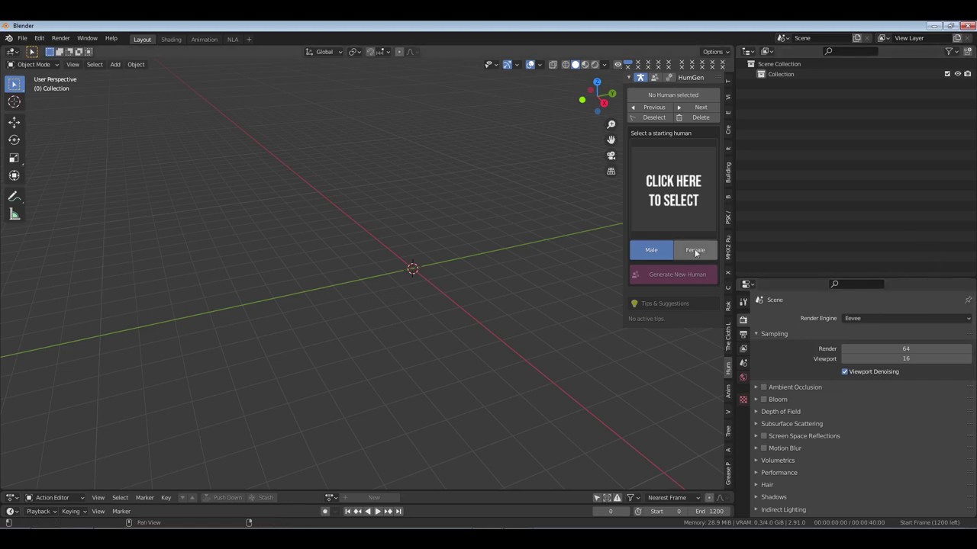
Generate a new male human from the Caucasian 2 starting preset and frame it in the viewport
click(684, 204)
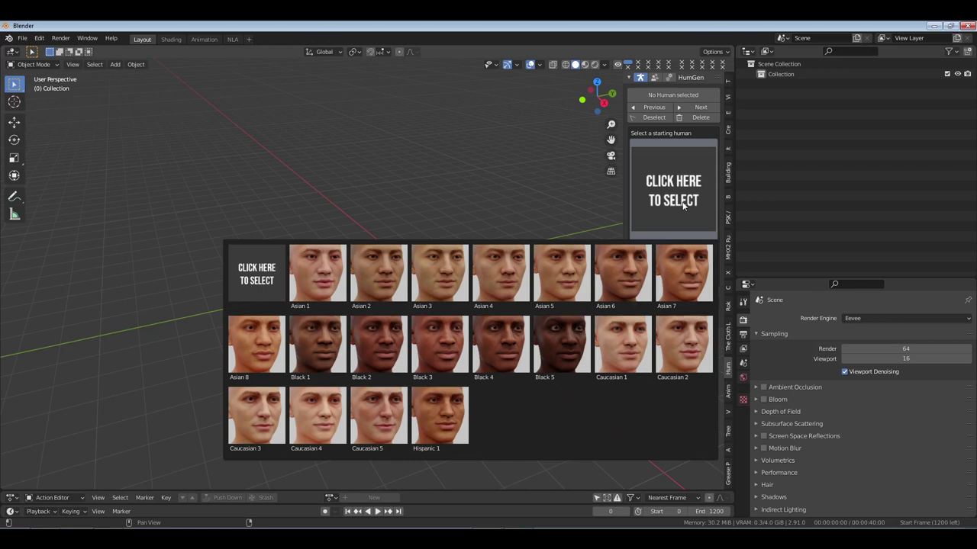
click(683, 345)
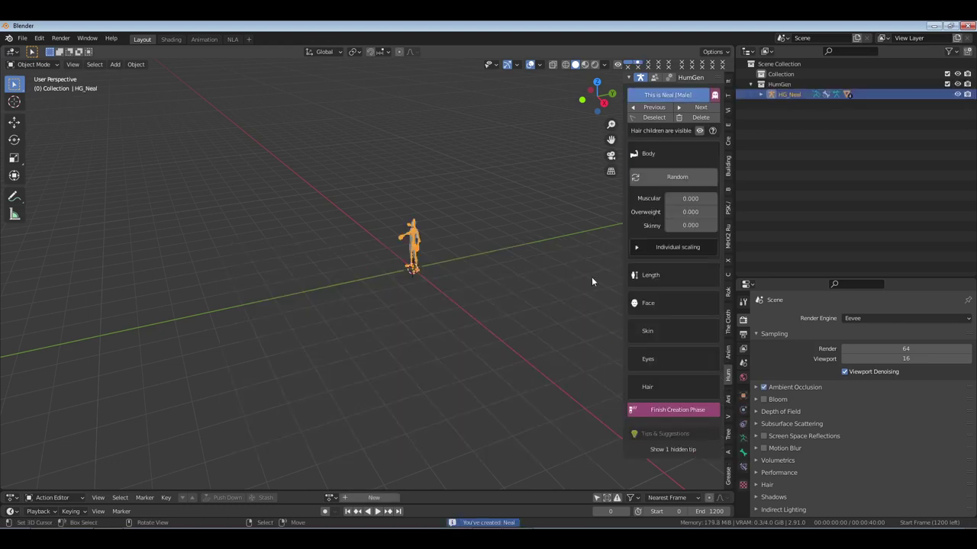
key(KP_1)
scroll(496, 228, up, 3)
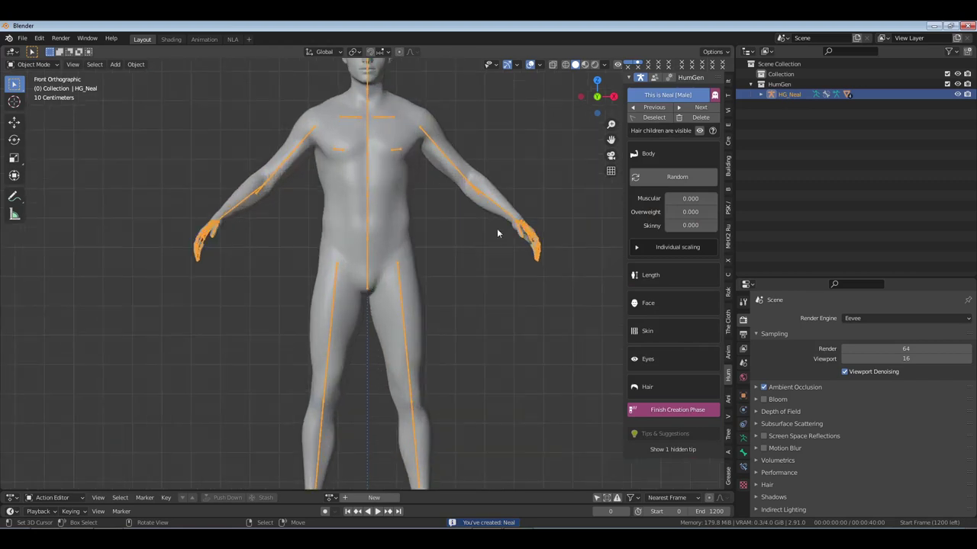
shift+middle_drag(447, 177, 458, 244)
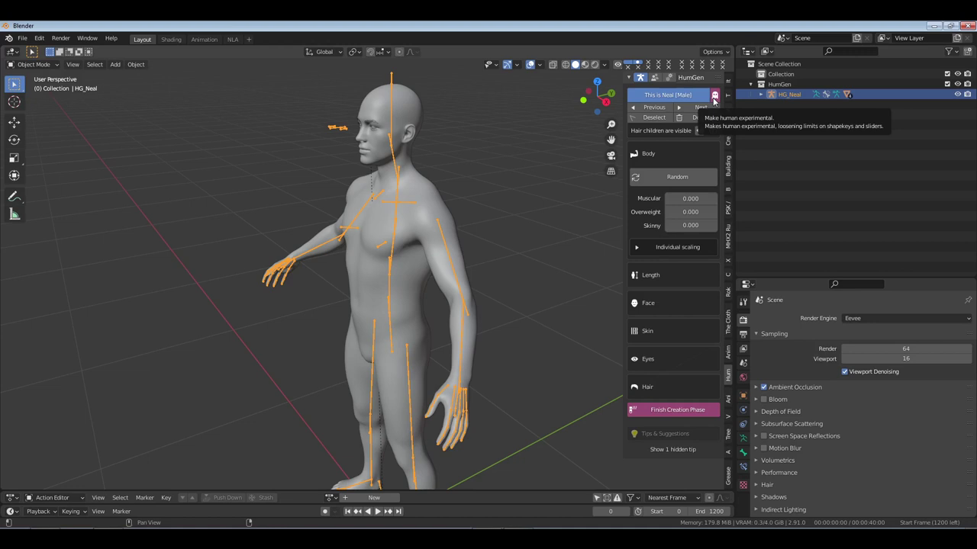
Randomize the human's body proportions
click(674, 177)
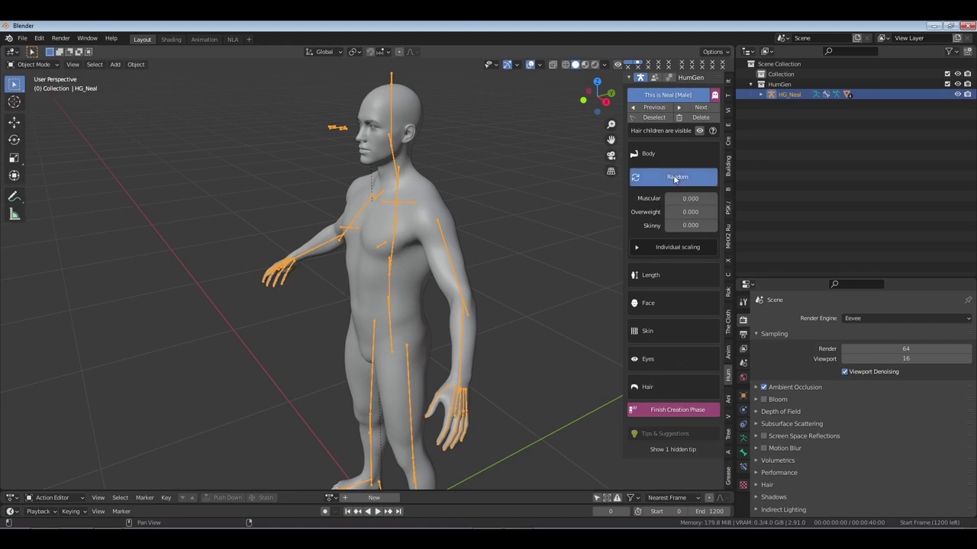
click(674, 177)
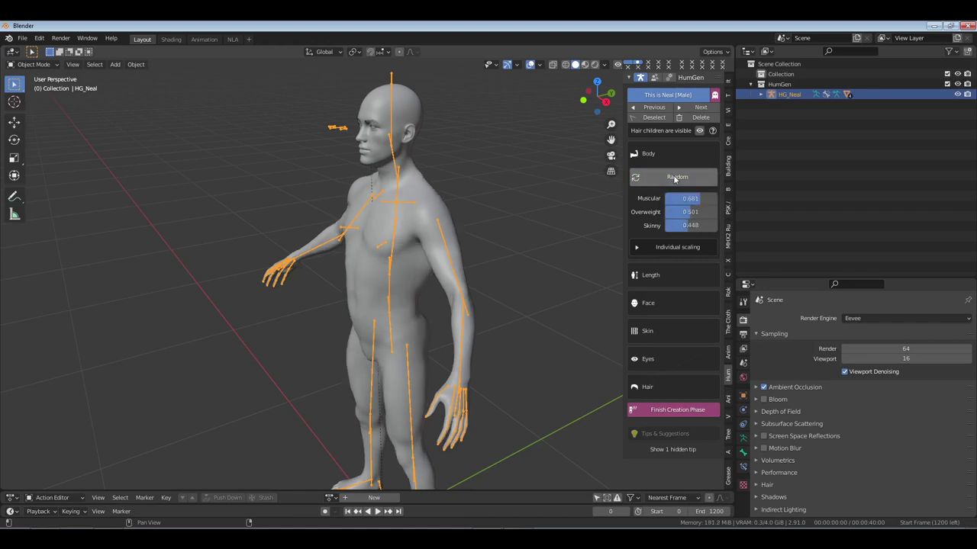
middle_drag(313, 247, 534, 237)
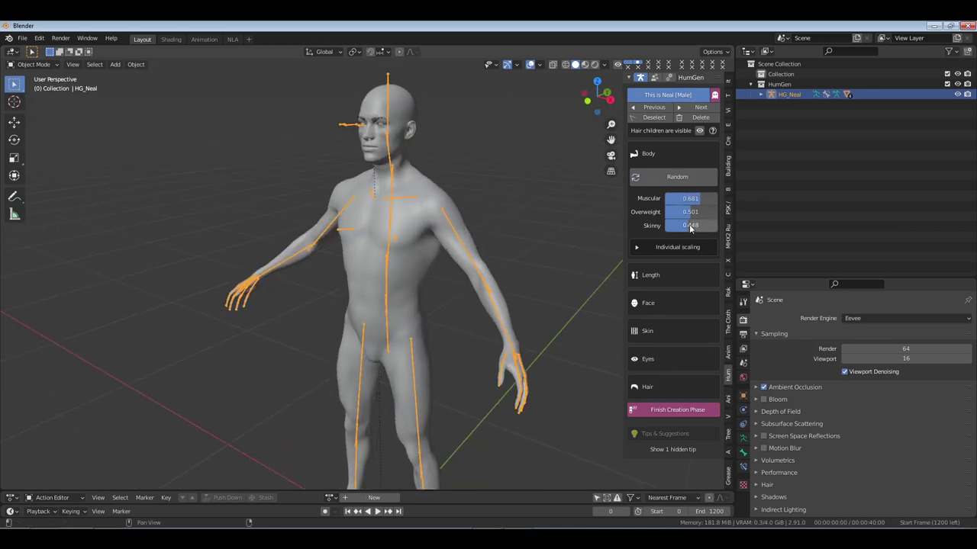
Set the body's Skinny value to 0.5 and its individual Chest scaling to 0.3
click(690, 227)
text(0.5)
key(Return)
click(671, 251)
click(687, 293)
key(BackSpace)
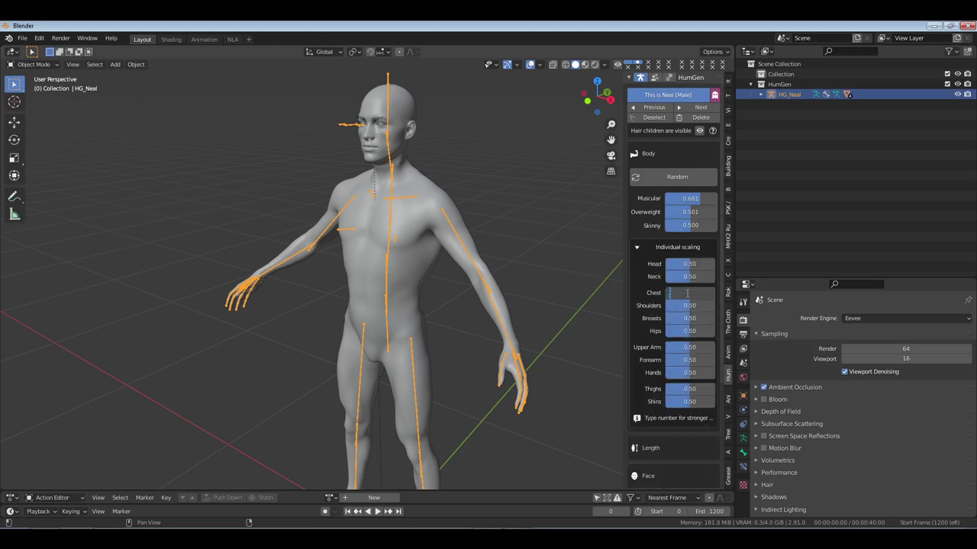
text(0.3)
key(Return)
middle_drag(437, 281, 367, 296)
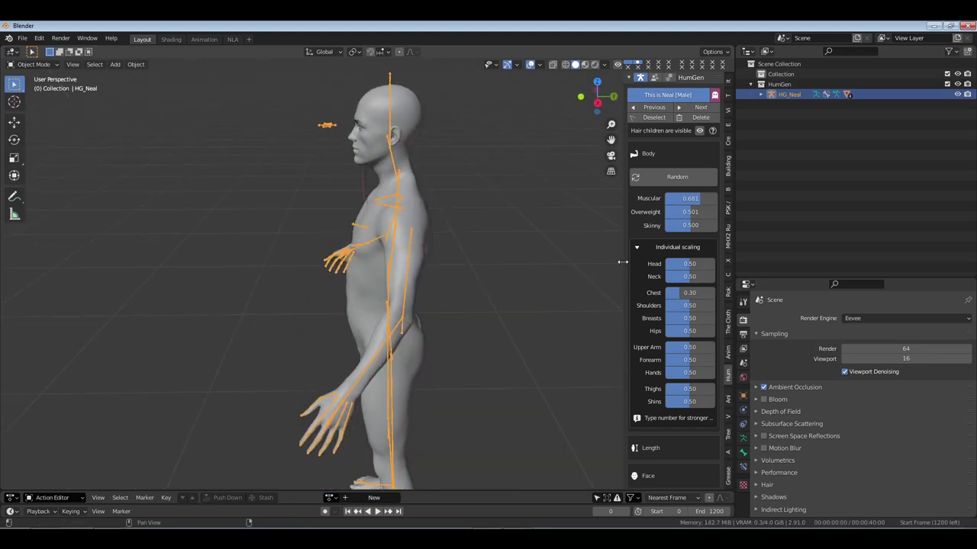
click(650, 154)
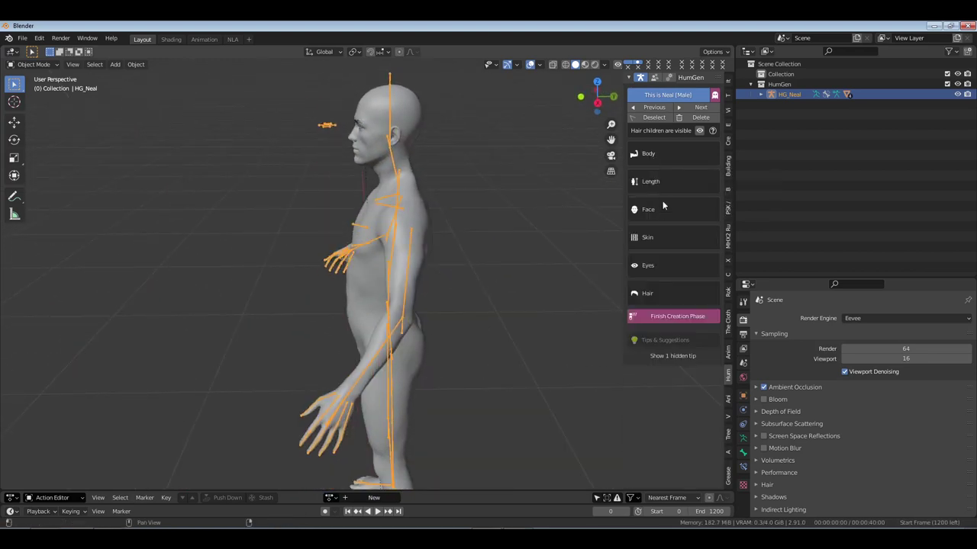
Set the human's body length to 196 cm
click(657, 181)
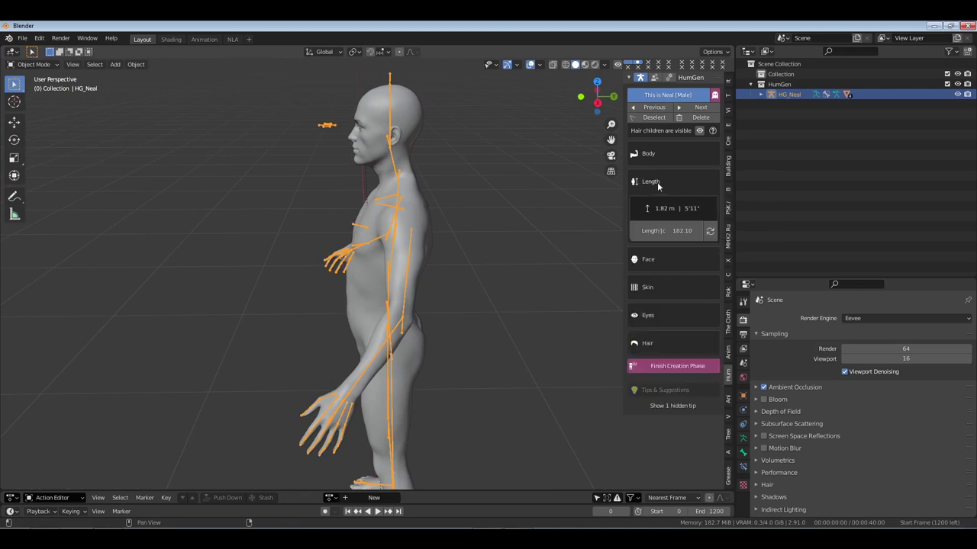
click(674, 229)
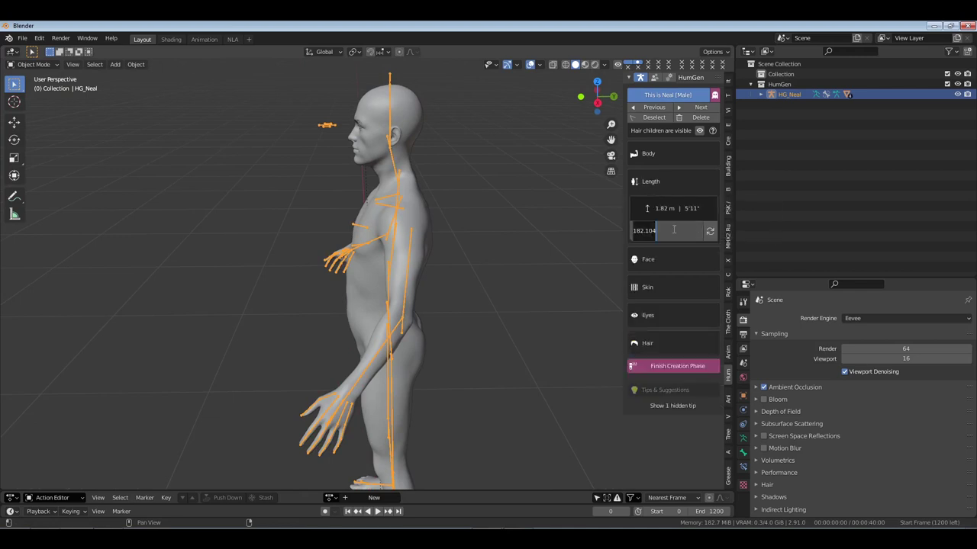
text(196)
key(Return)
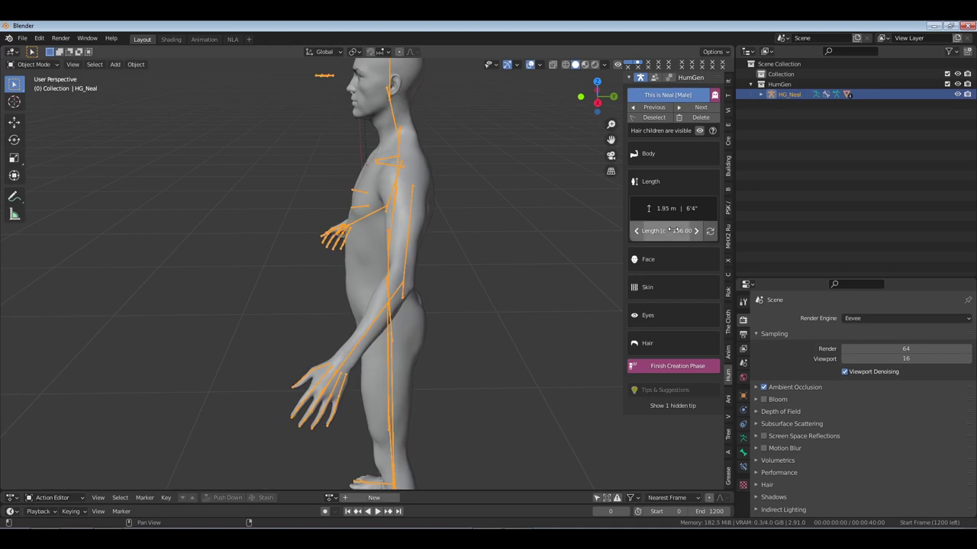
click(656, 183)
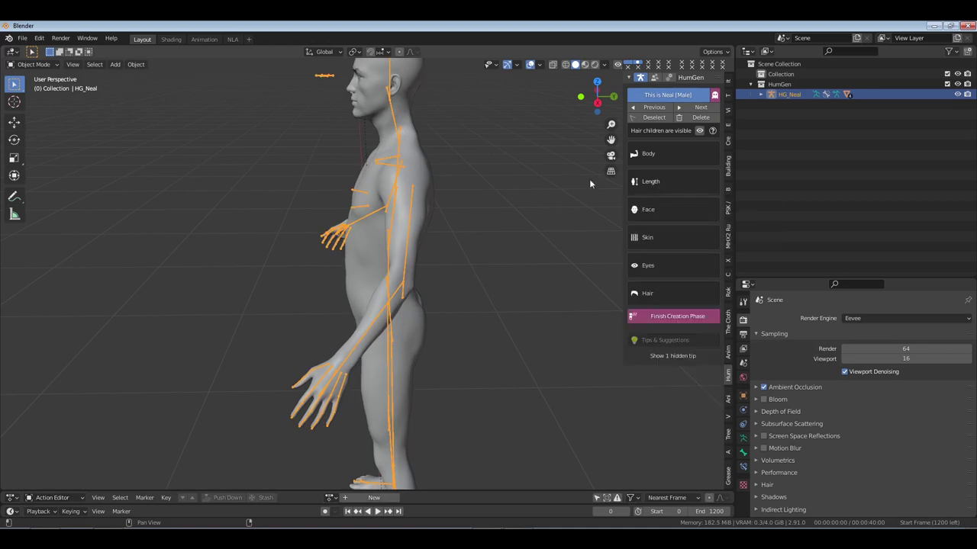
Set the body's Overweight and Skinny values to 0.65 each
scroll(409, 228, down, 4)
mouse_move(409, 228)
middle_down()
mouse_move(501, 227)
mouse_move(403, 226)
middle_up()
click(654, 152)
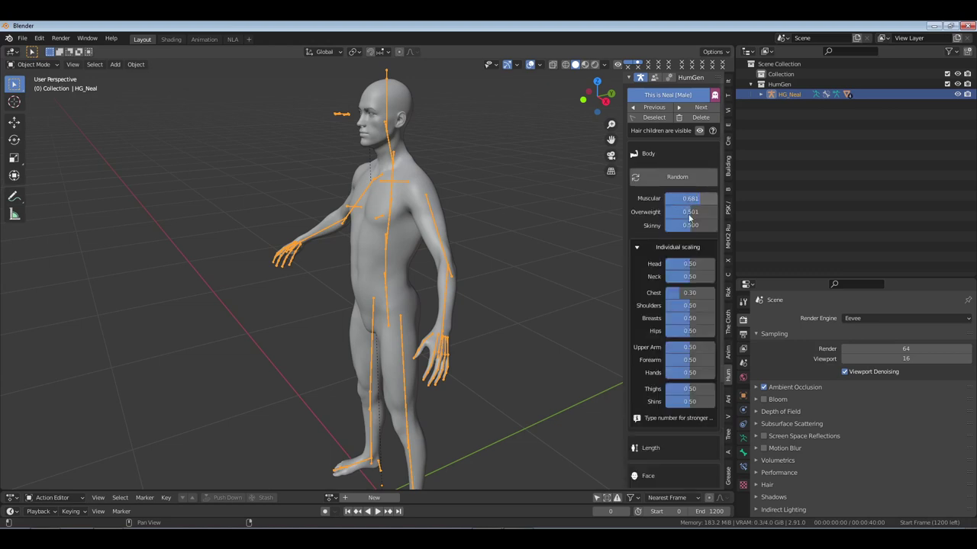
drag(688, 213, 690, 214)
click(689, 213)
text(.65)
key(Return)
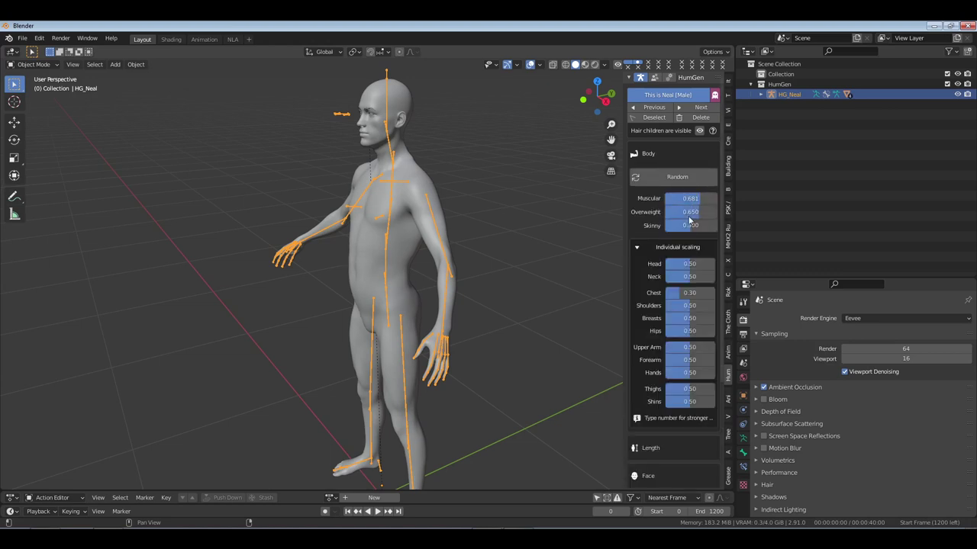
click(691, 226)
key(BackSpace)
text(.65)
key(Return)
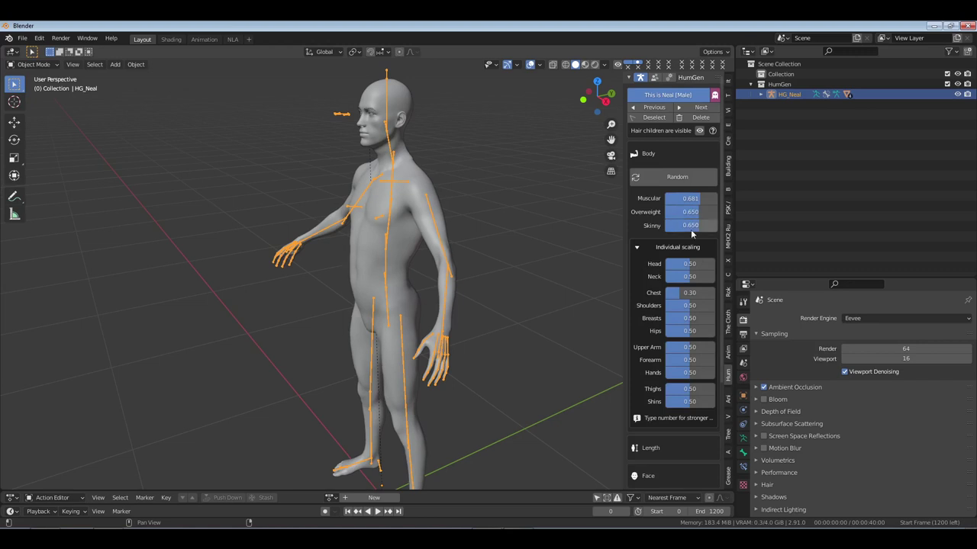
click(653, 153)
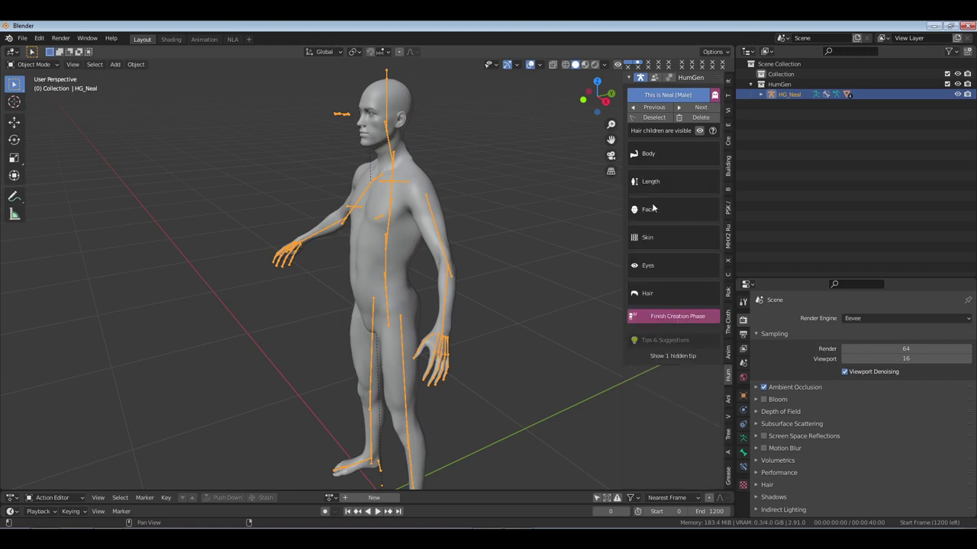
Hide the viewport overlays and switch the viewport shading to Material Preview
click(531, 65)
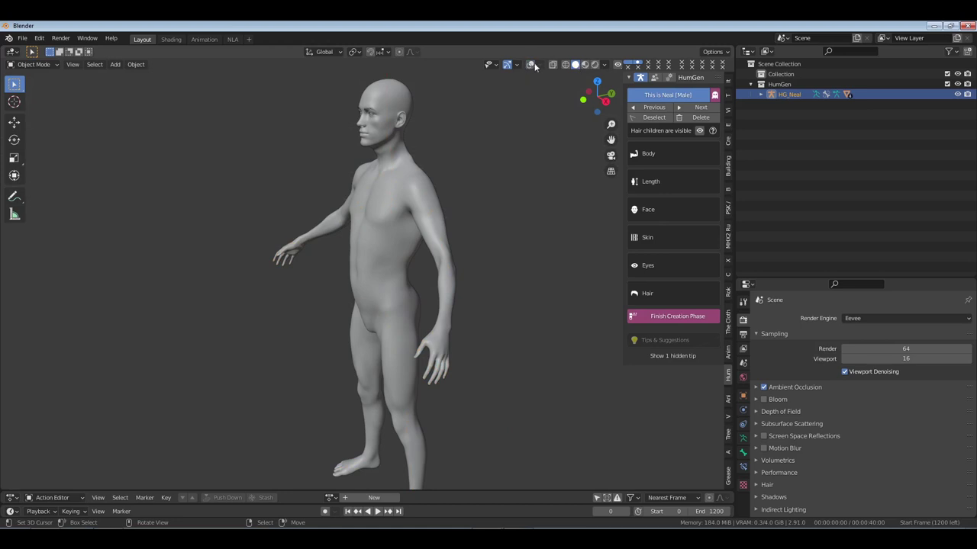
click(530, 65)
click(530, 65)
key(z)
key(2)
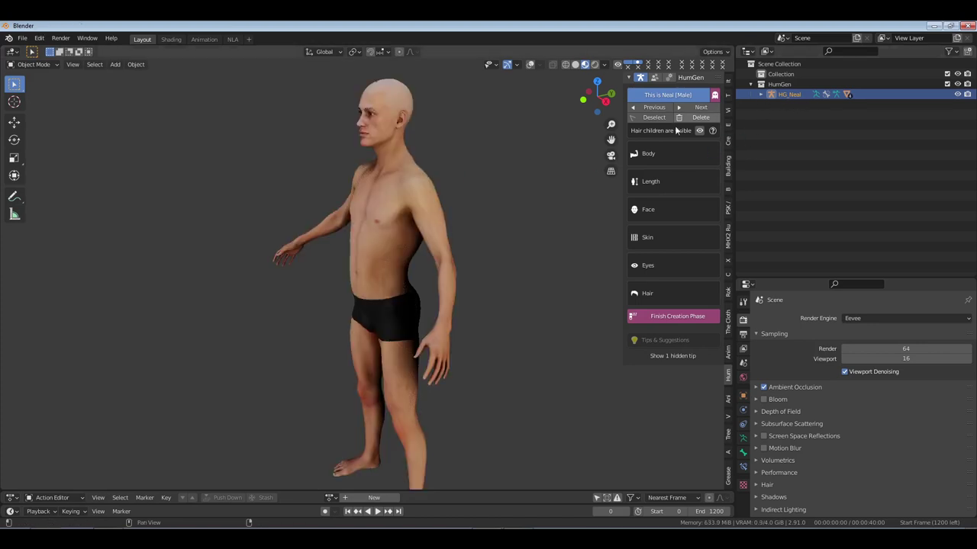
Randomize all of the human's facial features several times and inspect the resulting face up close
middle_drag(496, 175, 424, 307)
scroll(450, 244, up, 4)
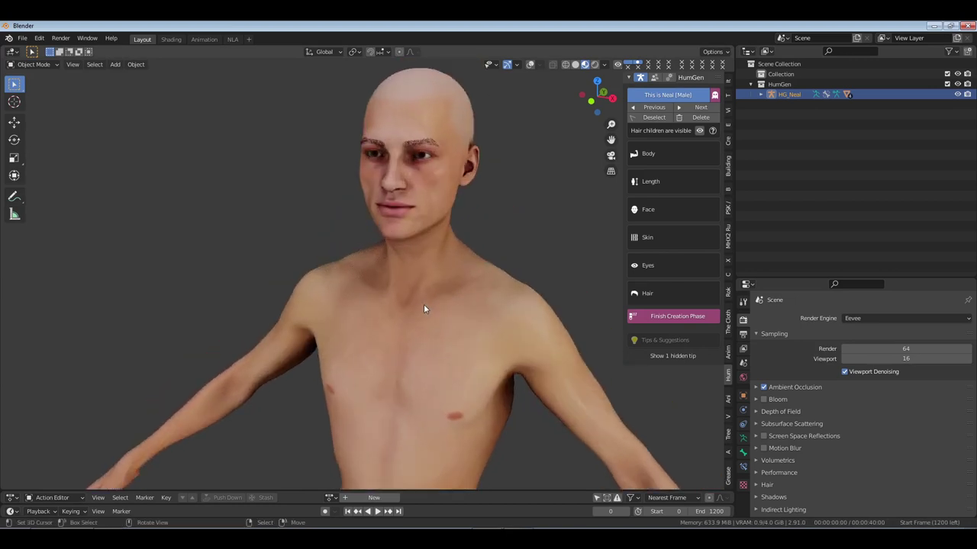
middle_drag(449, 272, 429, 332)
middle_drag(458, 277, 480, 267)
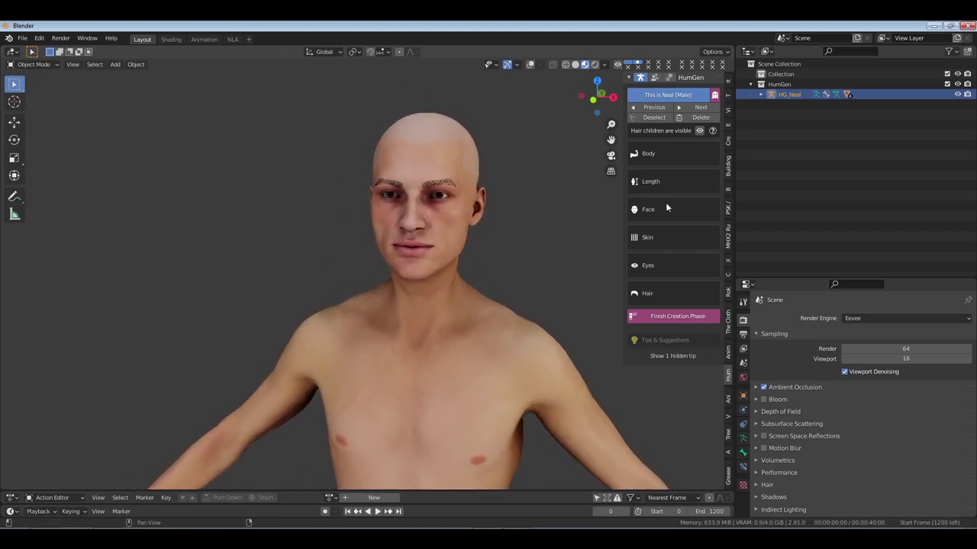
click(649, 210)
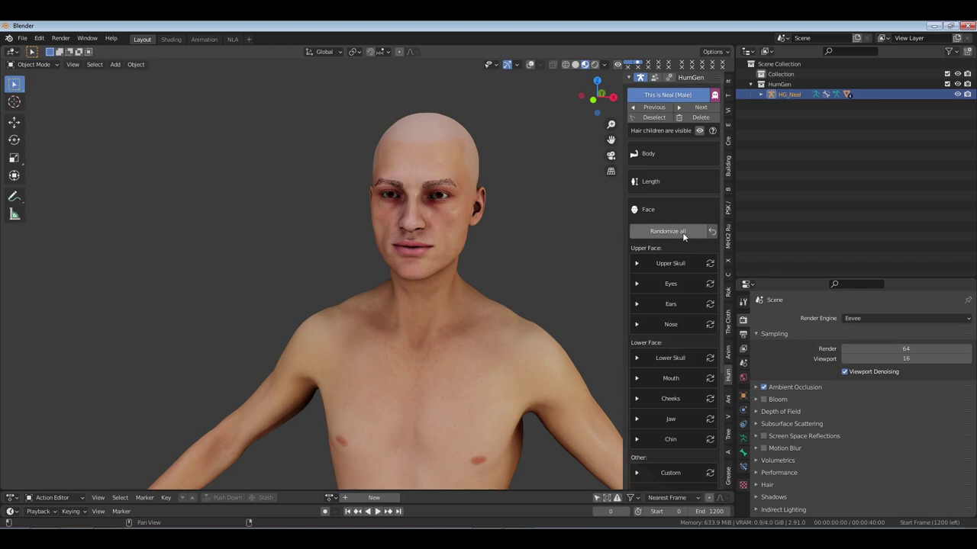
click(679, 232)
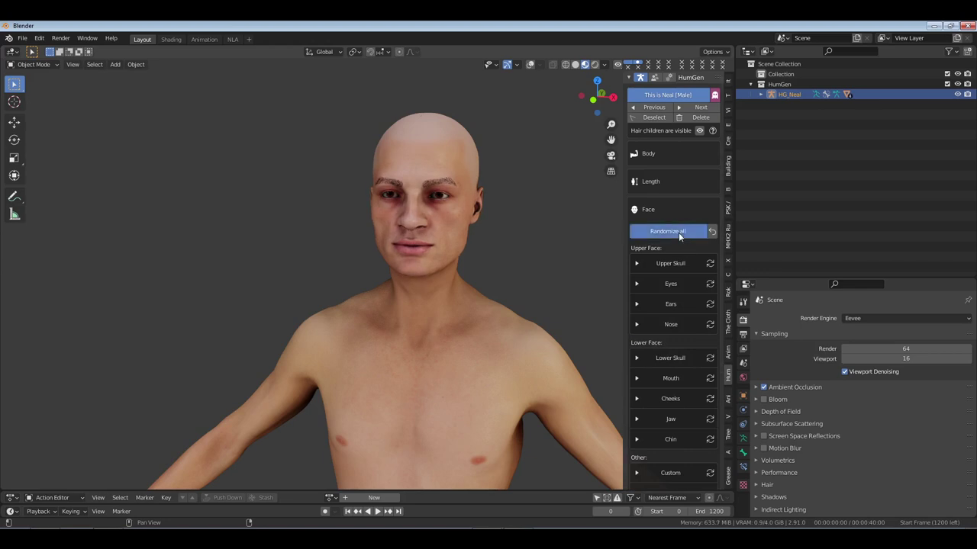
click(678, 232)
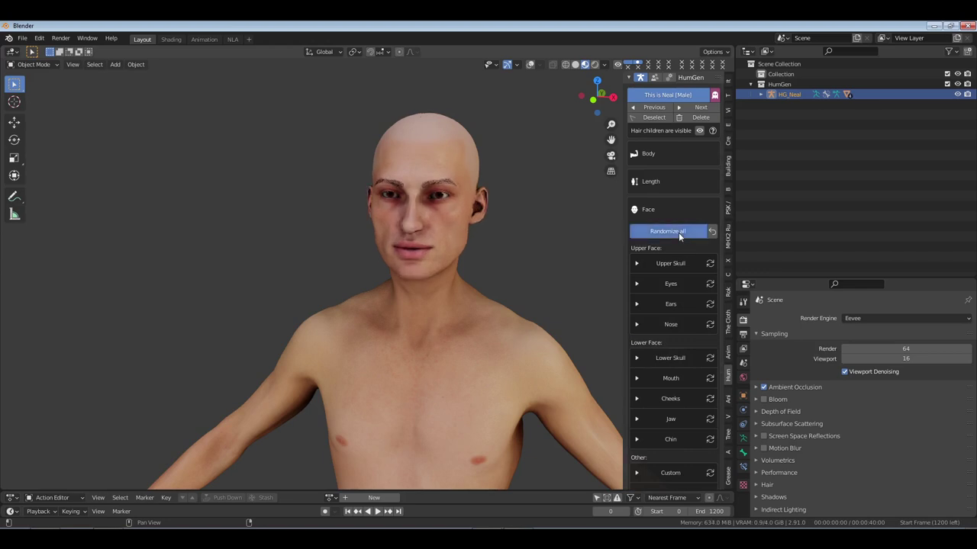
click(678, 232)
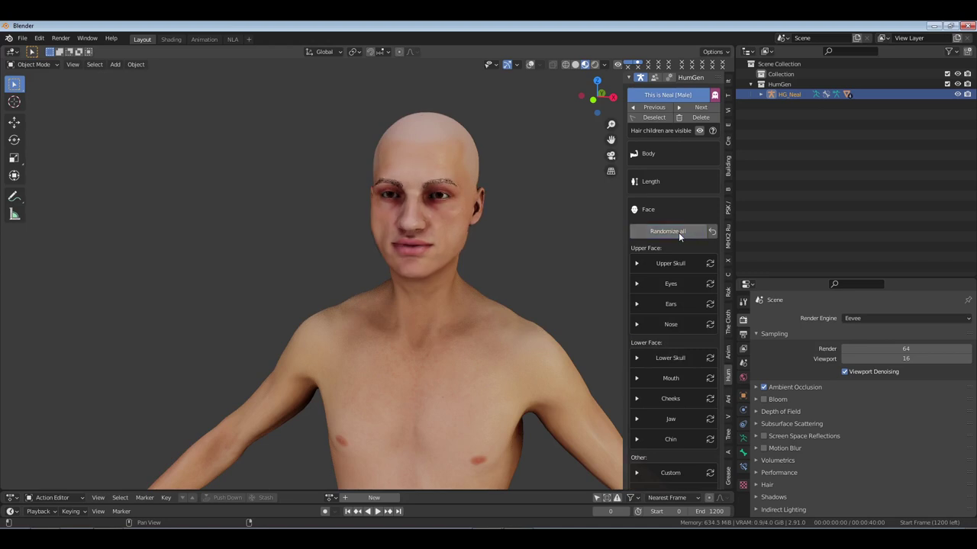
click(678, 232)
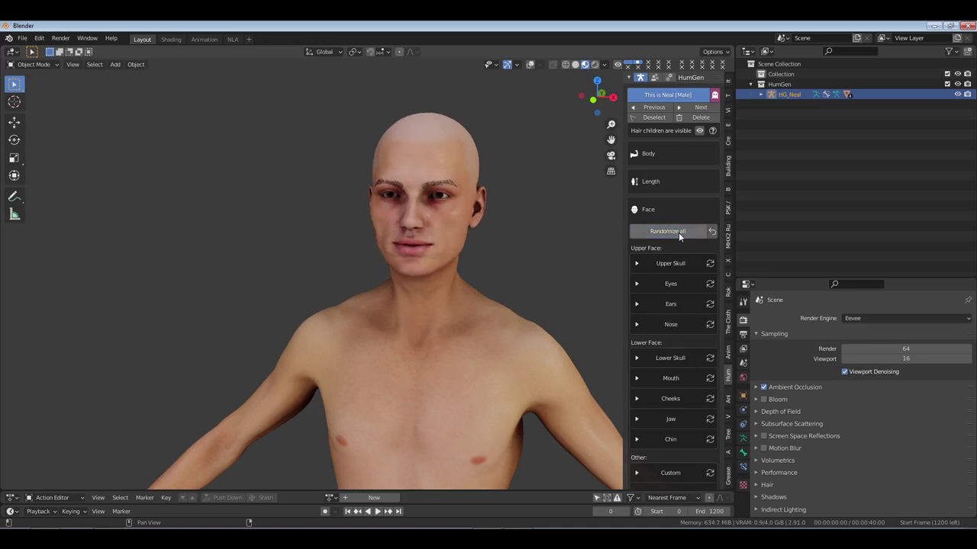
mouse_move(508, 264)
middle_down()
mouse_move(499, 265)
mouse_move(514, 264)
middle_up()
click(672, 233)
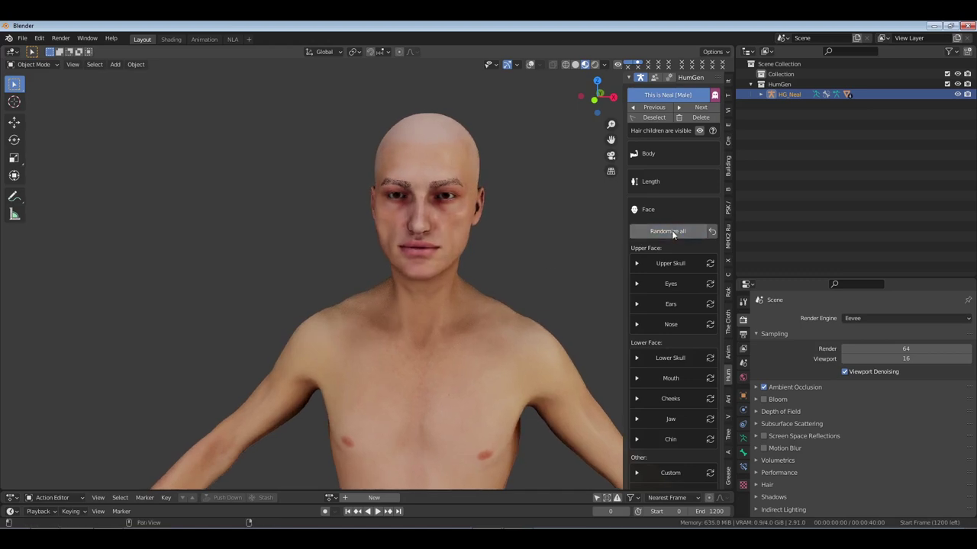
middle_drag(522, 252, 470, 252)
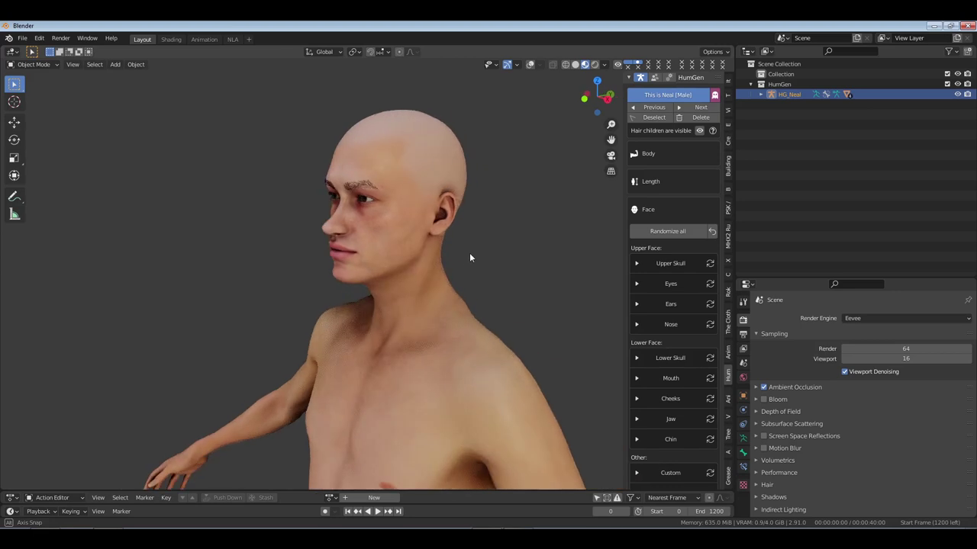
Enable the human's experimental mode and raise the ears' Antihelix Shape to about 1.9
click(714, 97)
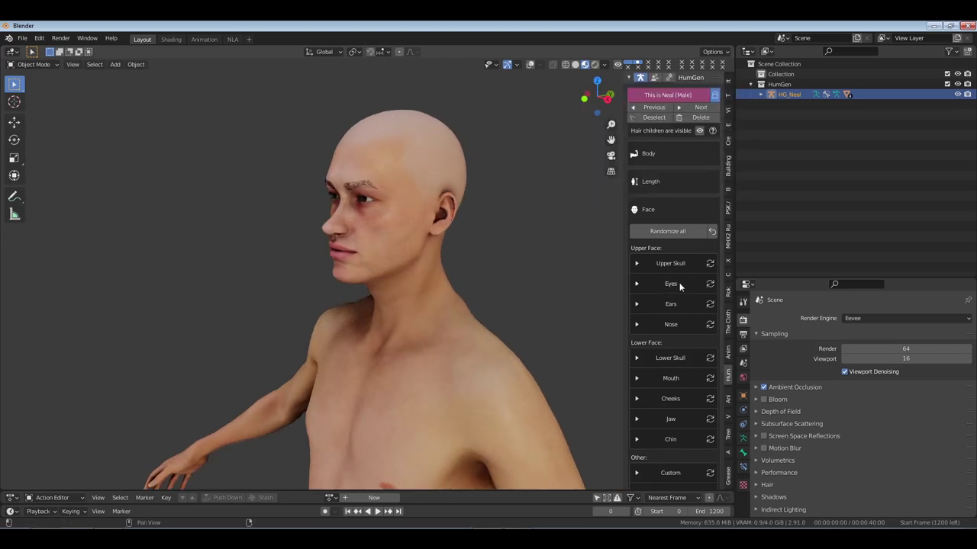
click(669, 304)
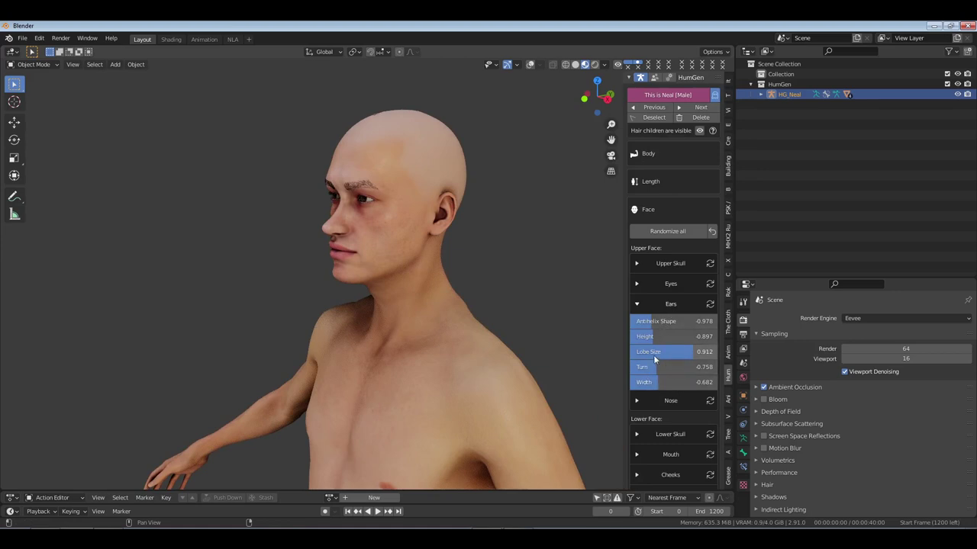
drag(651, 321, 717, 322)
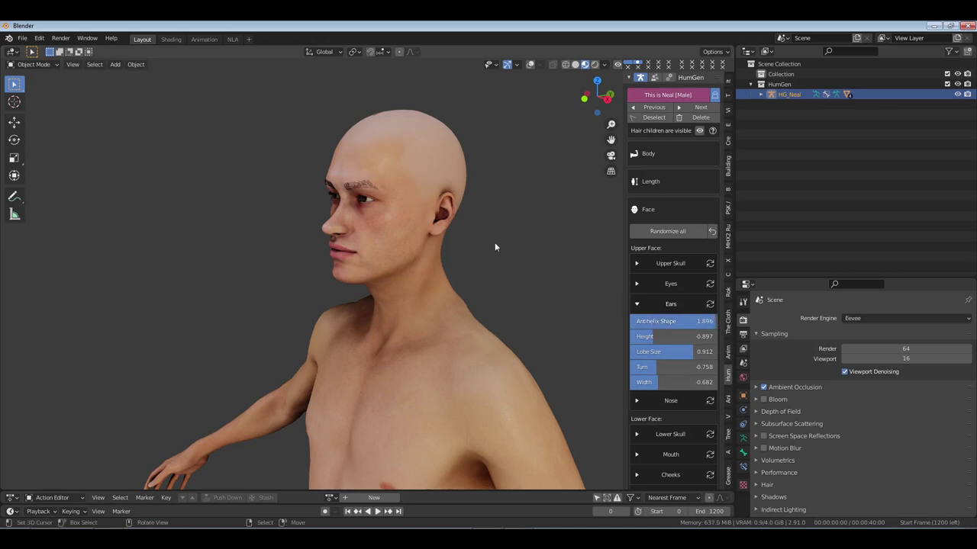
Randomize only the ear shape twice while viewing the head from the side
middle_drag(436, 201, 352, 221)
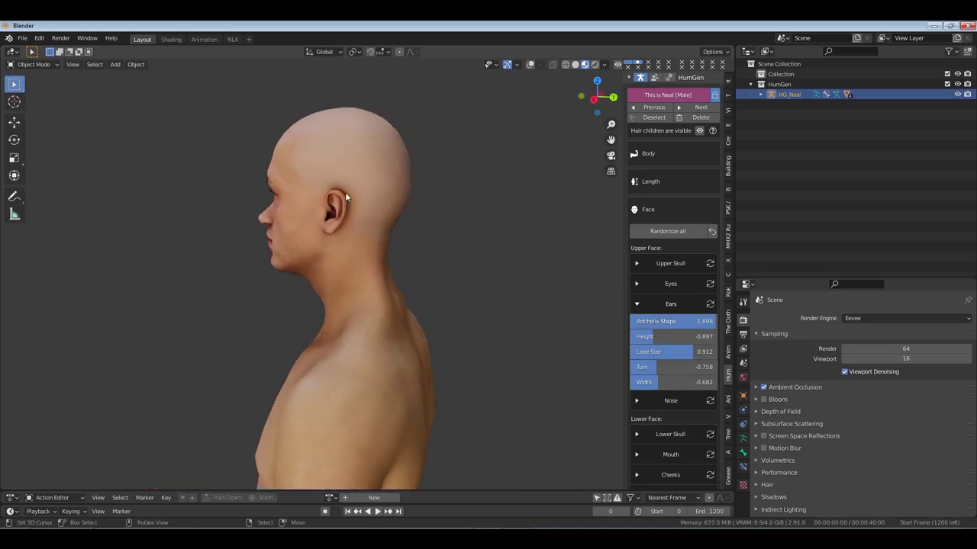
click(709, 304)
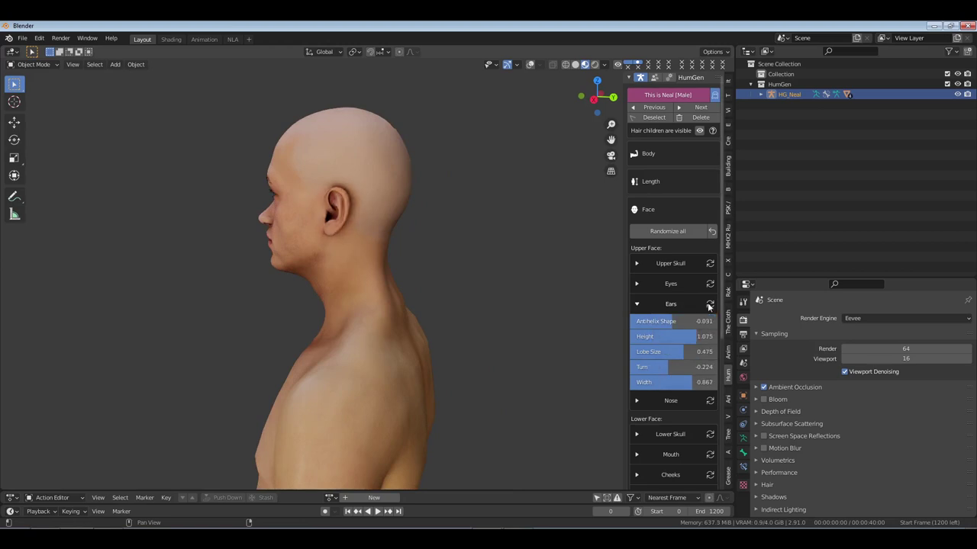
click(707, 302)
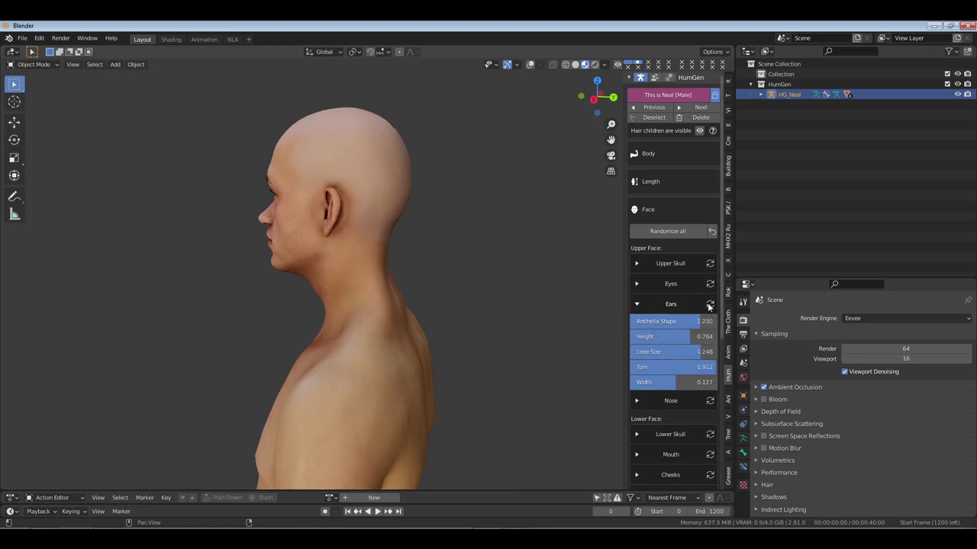
Randomize the ear shape again and raise the ears' Height to 2.000
click(707, 302)
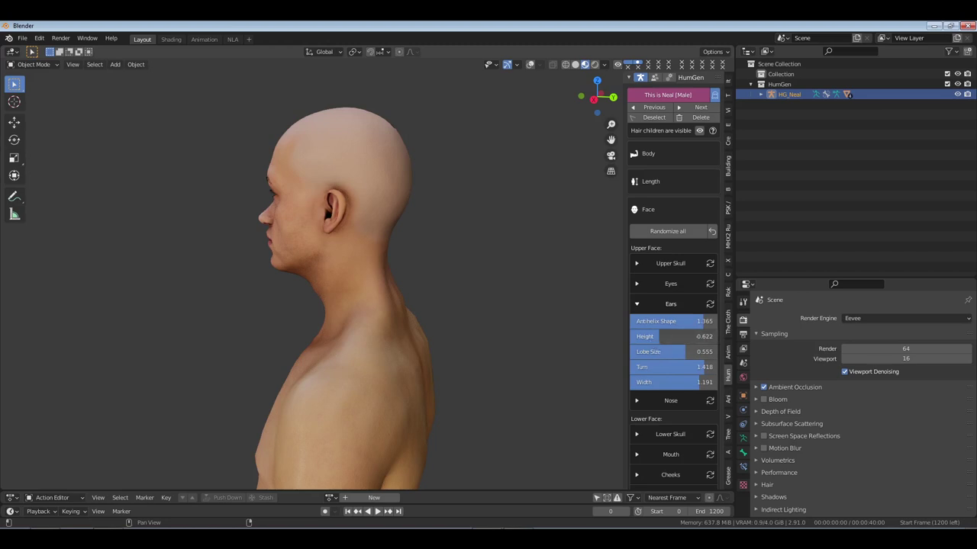
drag(659, 336, 717, 337)
middle_drag(371, 270, 489, 271)
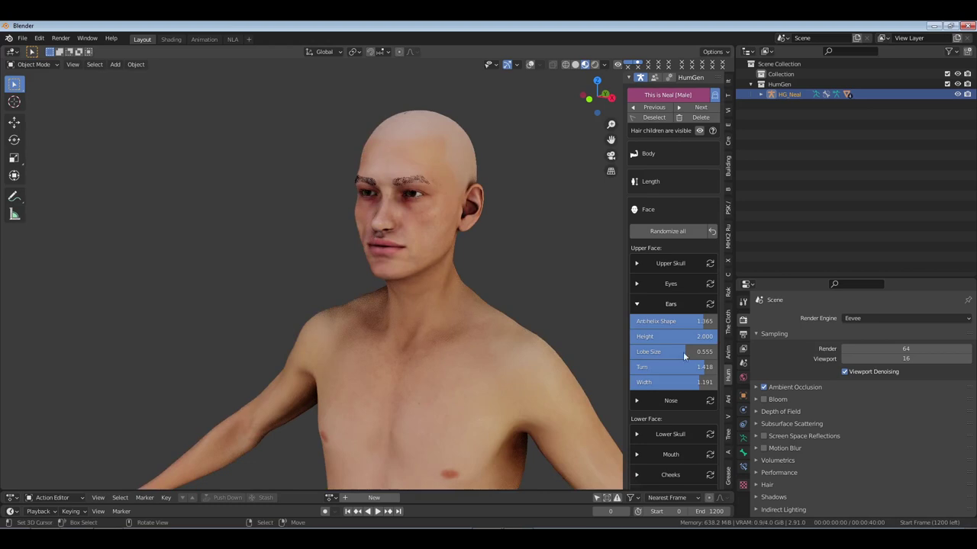
Randomize only the ear shape once more and inspect it from the side and the front
click(709, 303)
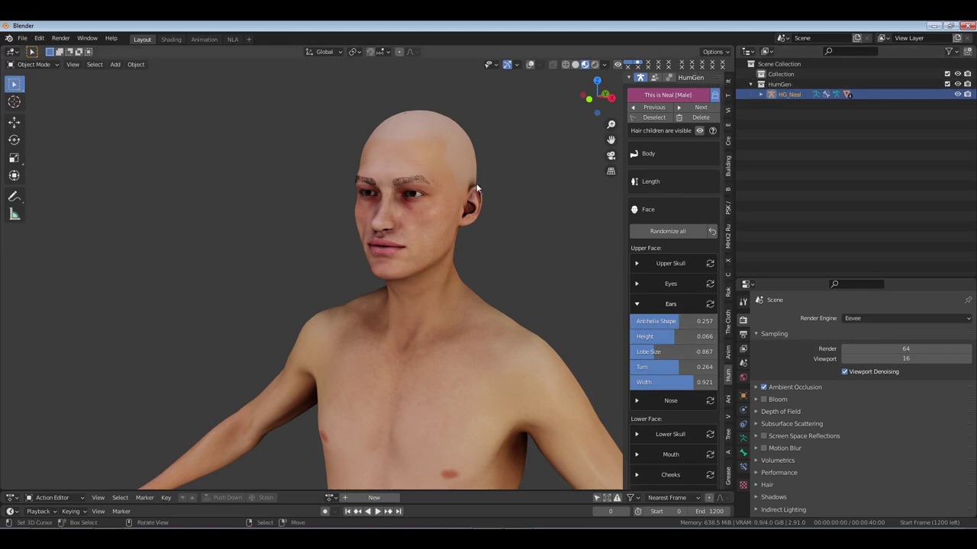
middle_drag(483, 283, 407, 277)
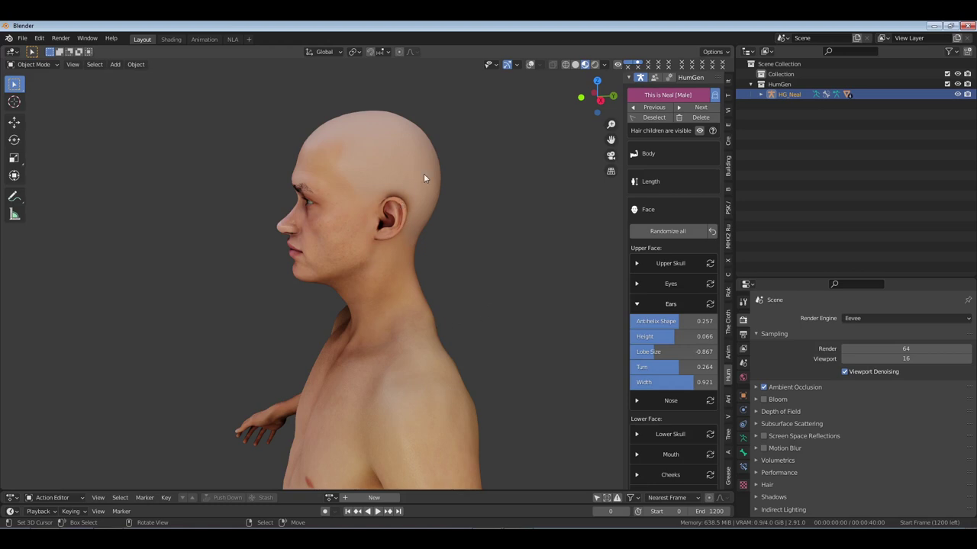
middle_drag(403, 201, 472, 298)
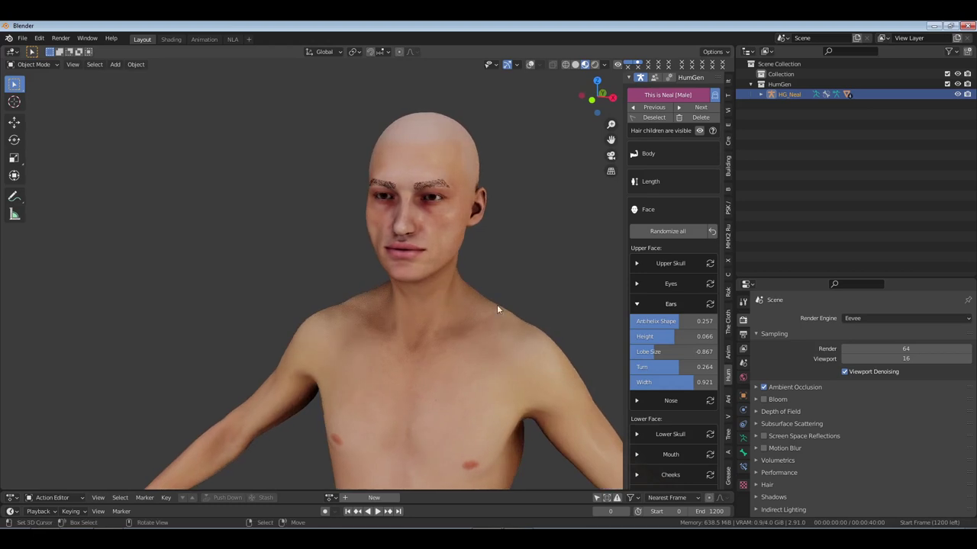
Randomize the ear shape three more times and check the ear in side view
click(710, 303)
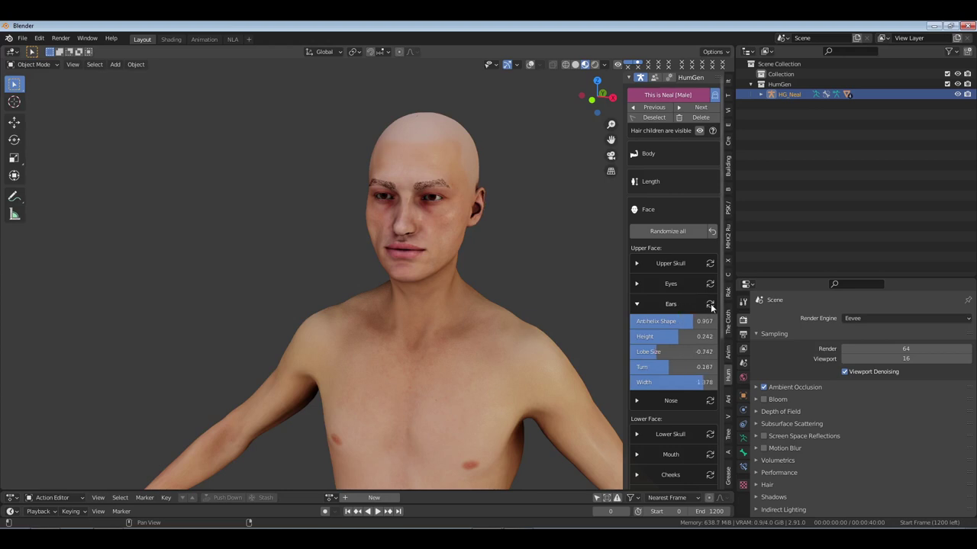
click(710, 304)
click(710, 304)
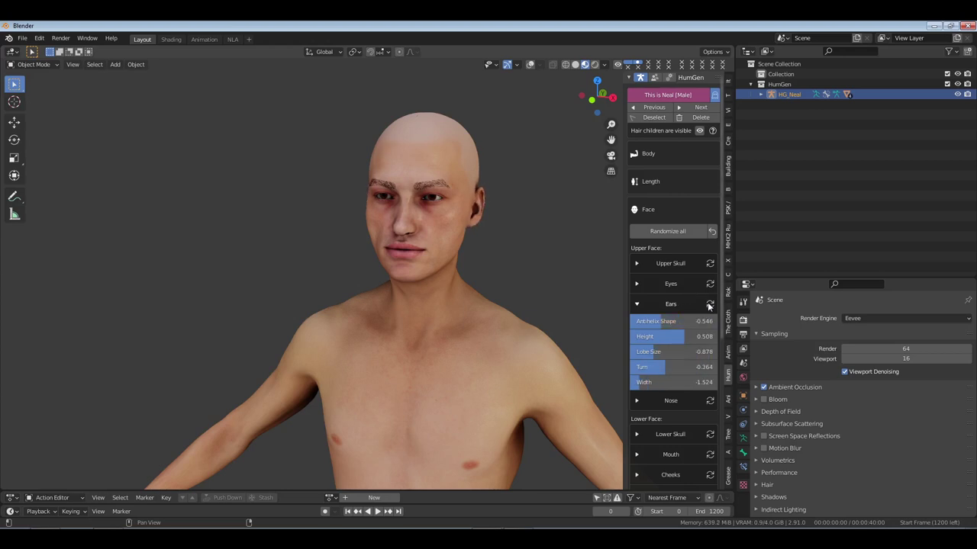
middle_drag(434, 292, 362, 295)
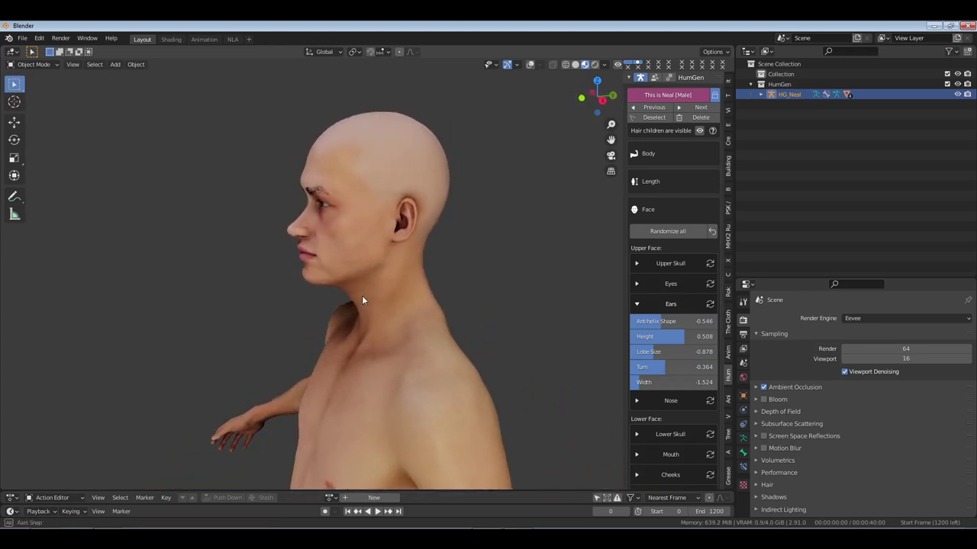
Set the ears' Width to 0.5
double_click(656, 381)
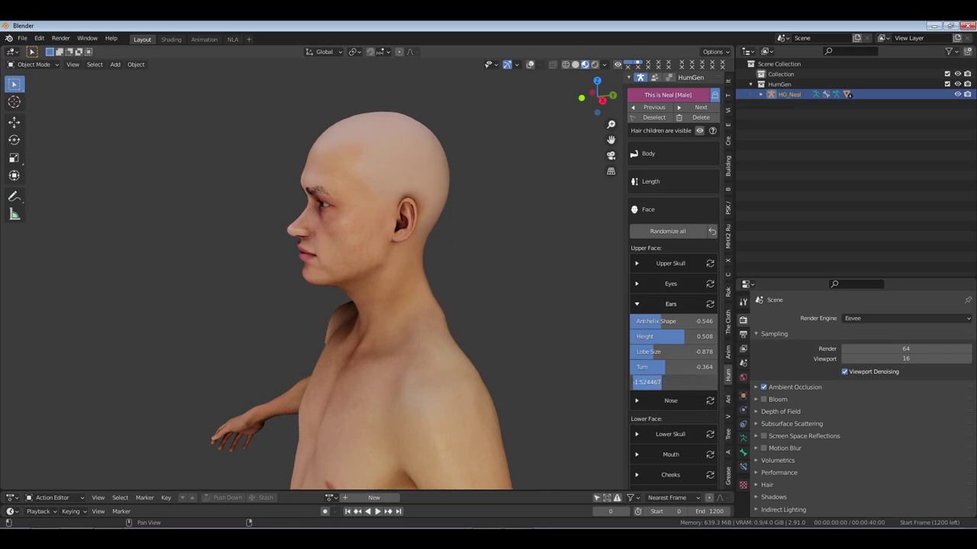
text(.5)
key(Return)
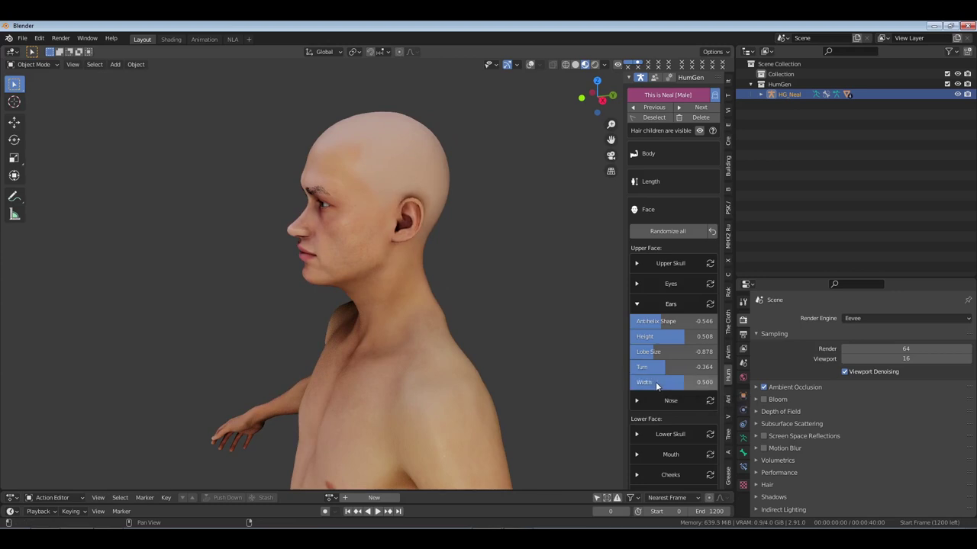
Set the ears' Width to -1.6 and check the result from a three-quarter angle
double_click(656, 383)
key(BackSpace)
text(-1)
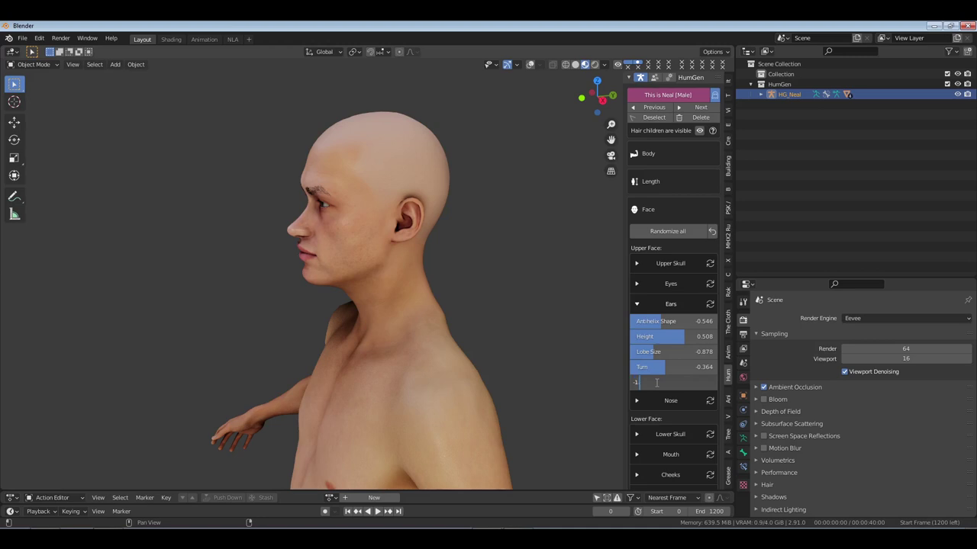
text(.6)
key(Return)
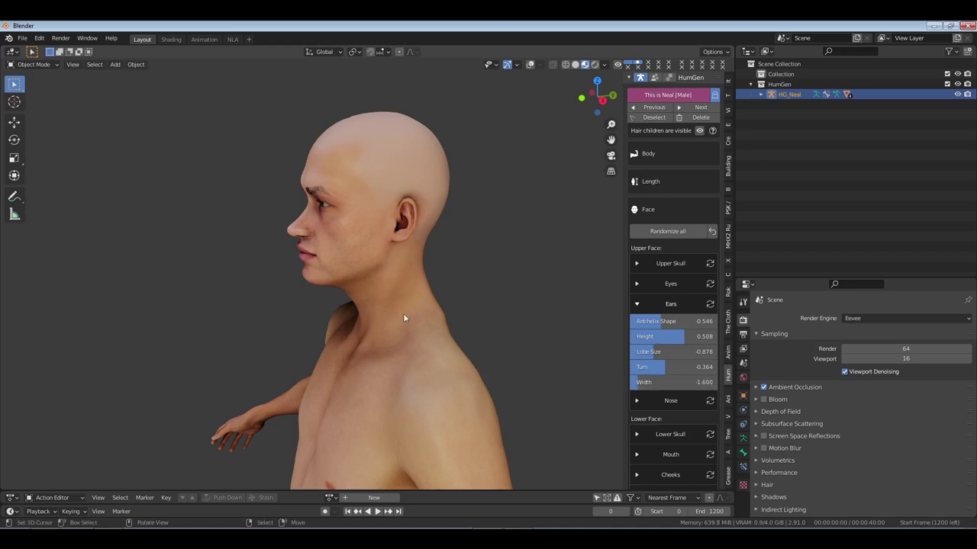
middle_drag(402, 313, 447, 315)
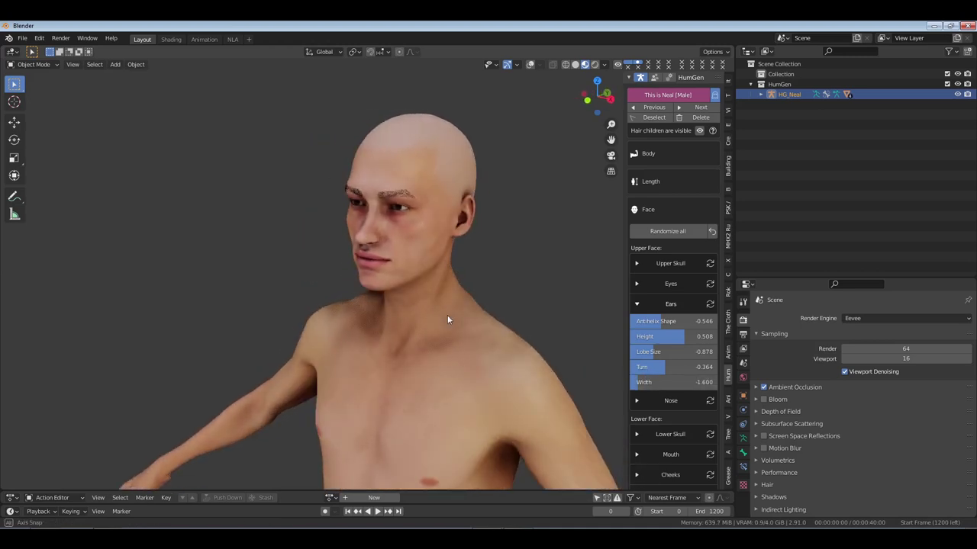
Set the ears' Lobe Size to 2
click(636, 353)
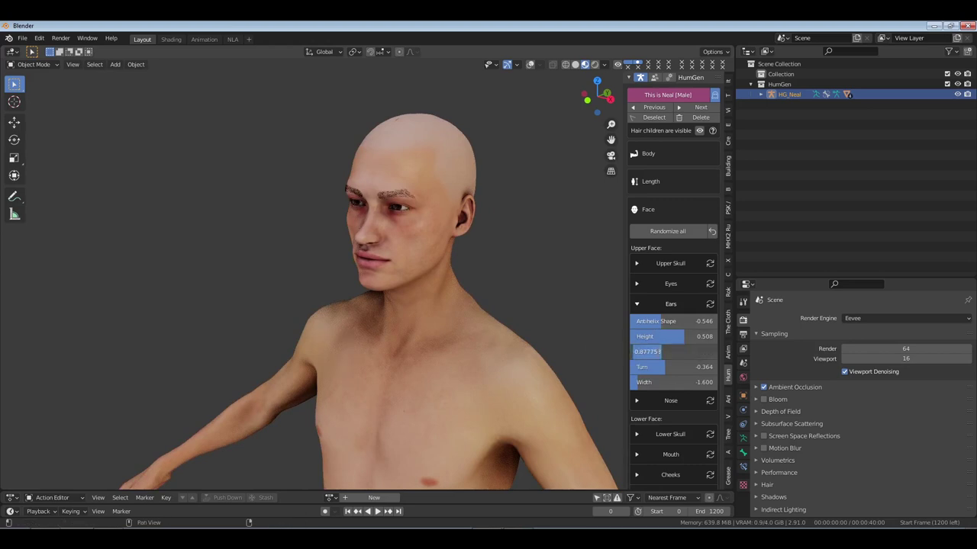
text(2)
key(Return)
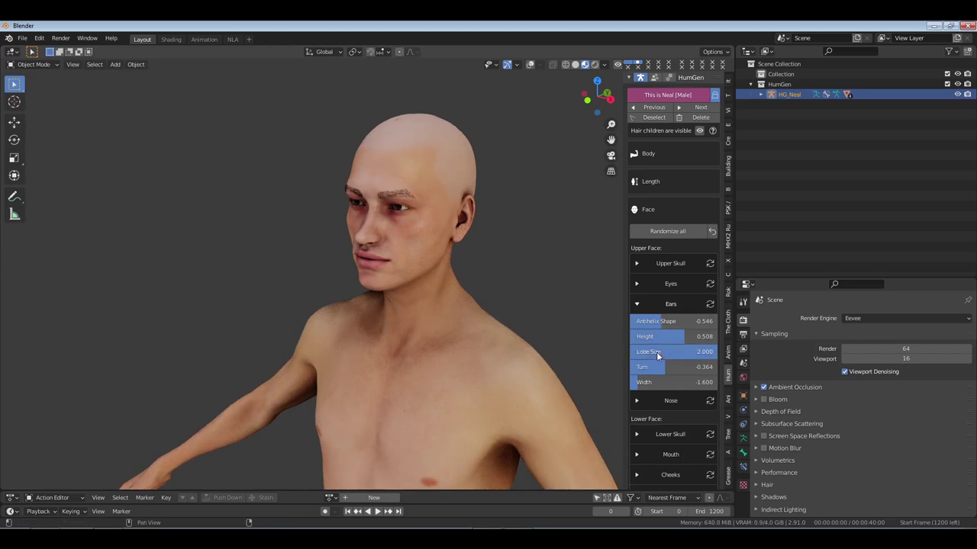
Set the ears' Lobe Size to 0 and view the ear from the side
click(658, 353)
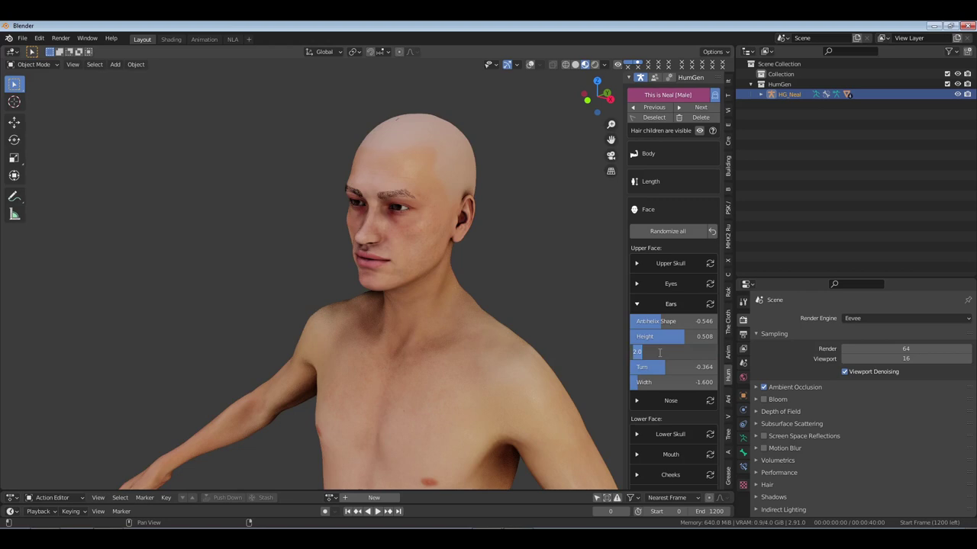
text(0)
key(Return)
middle_drag(535, 315, 488, 315)
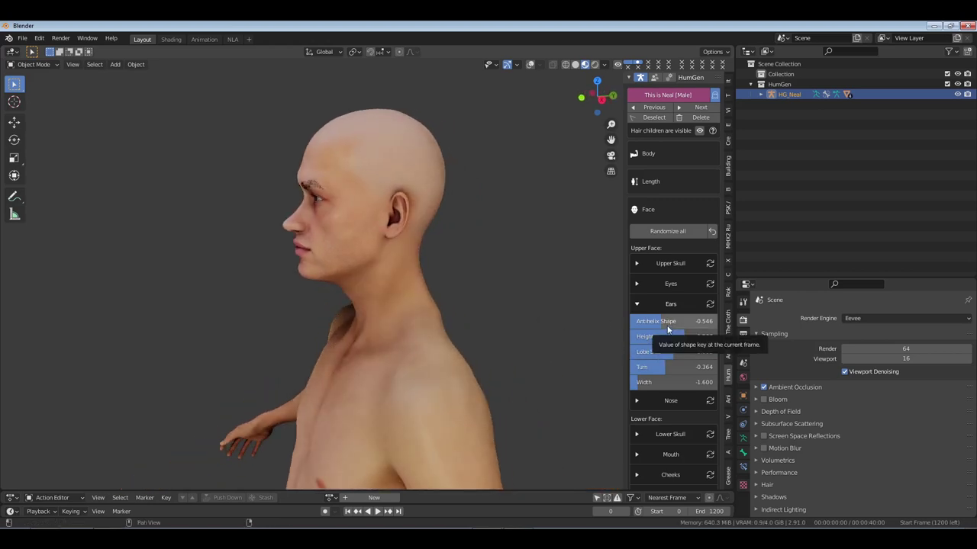
Turn off the human's experimental mode, close the Face settings and open the Skin settings
click(676, 306)
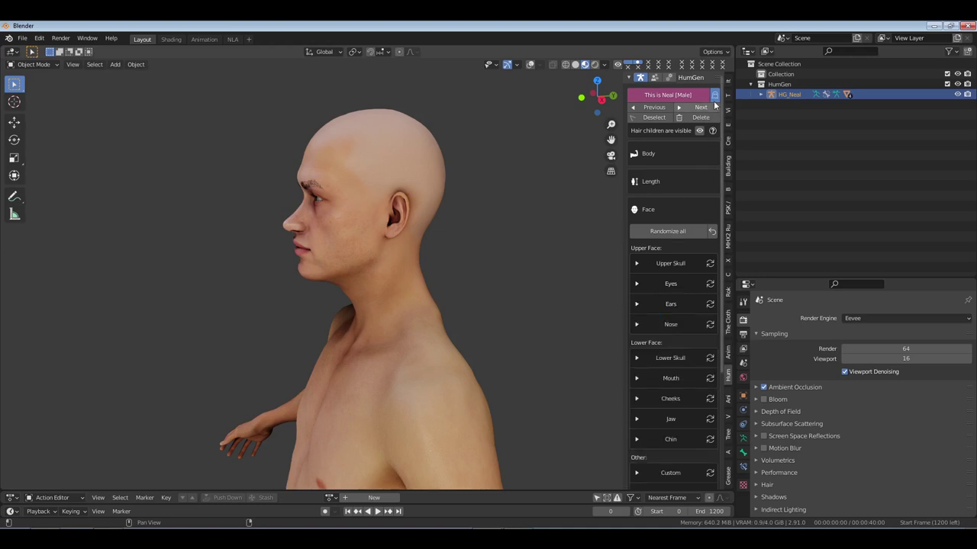
click(652, 211)
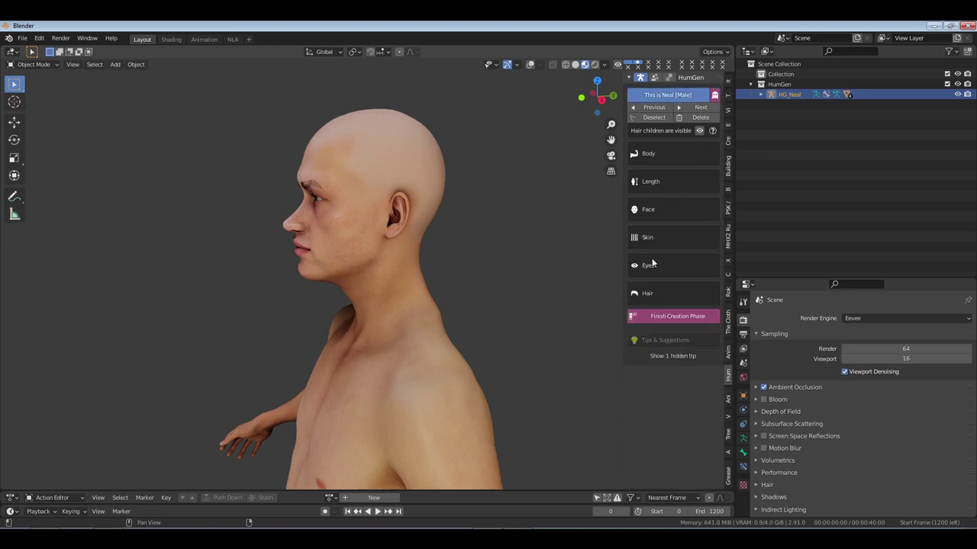
click(652, 238)
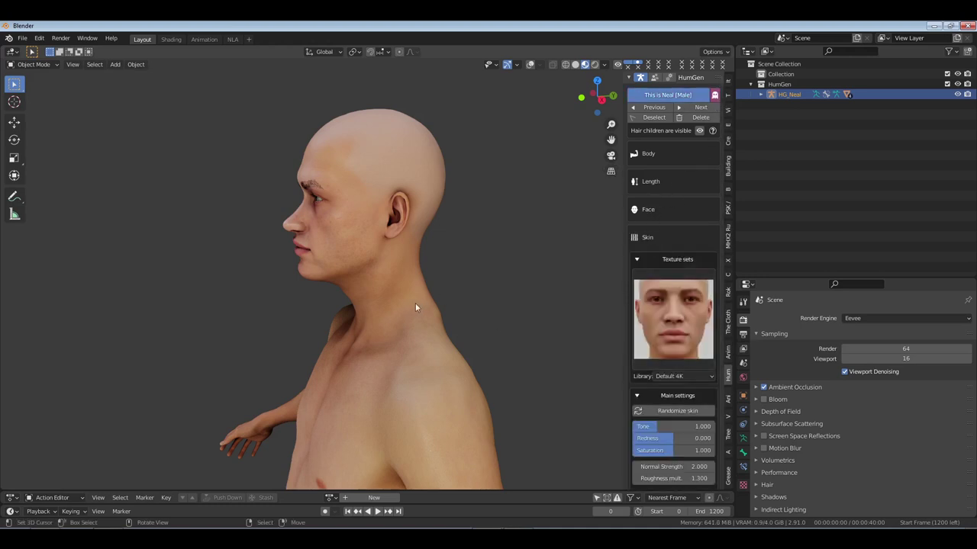
Change the Material Preview lighting to the brighter, whitish HDRI environment
middle_drag(415, 303, 438, 309)
click(603, 64)
click(596, 150)
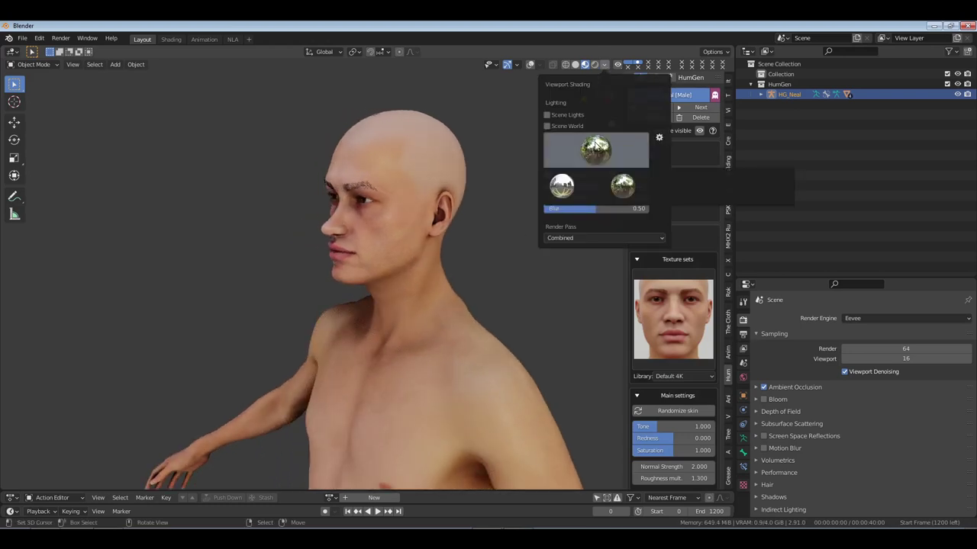
click(561, 188)
middle_drag(483, 353, 523, 349)
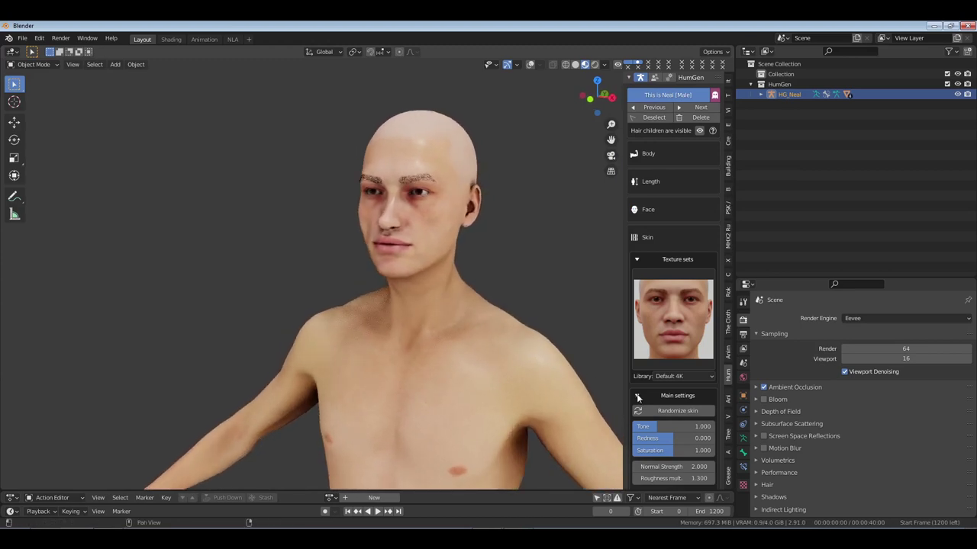
Turn on the skin's subsurface scattering and set its Roughness multiplier to 2
scroll(671, 412, down, 3)
click(651, 404)
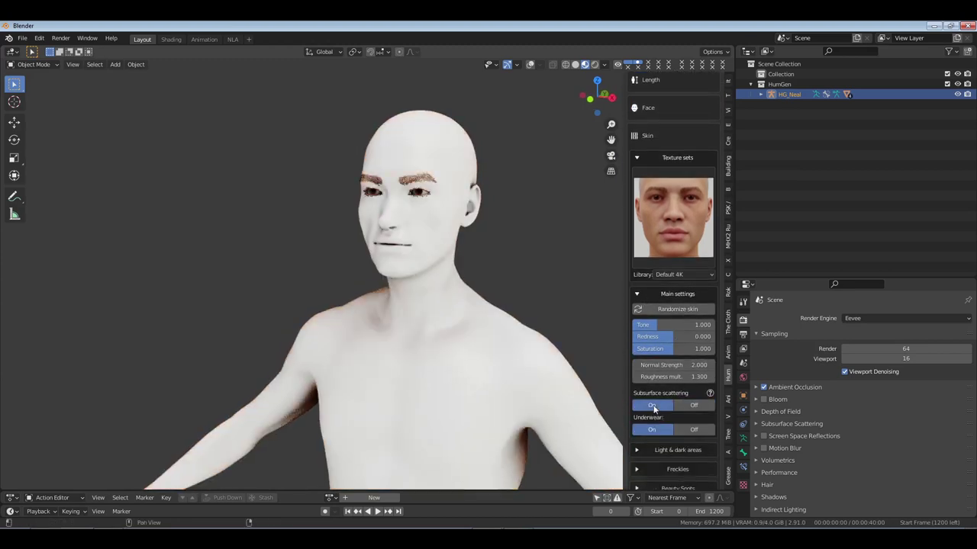
click(692, 377)
text(1.3)
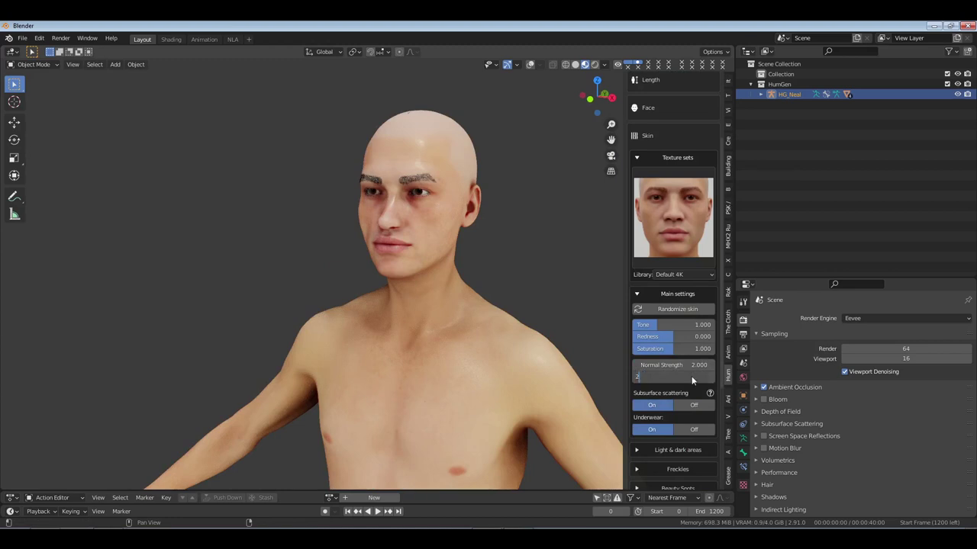
key(Return)
Check the skin's Freckles settings, increase the skin Saturation and close the Skin settings
scroll(676, 406, down, 2)
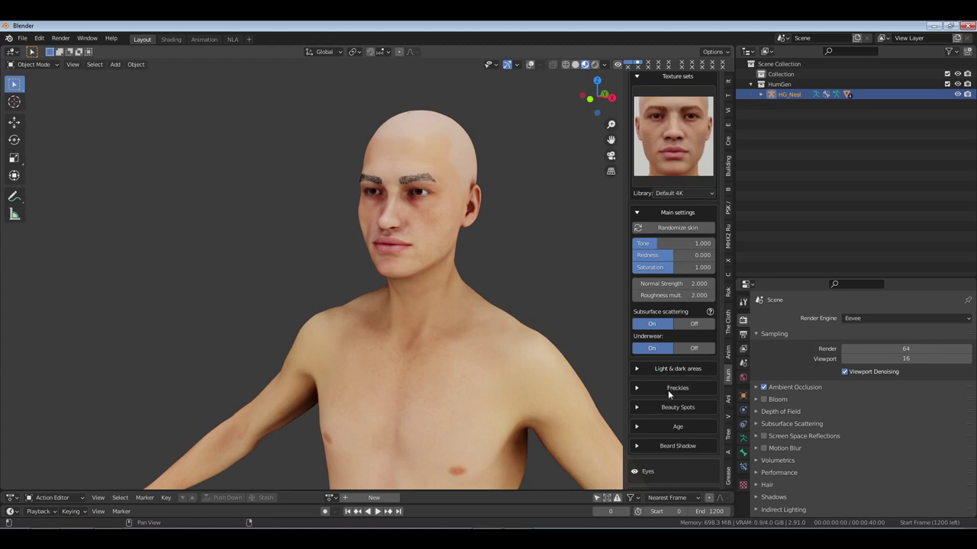
click(668, 389)
mouse_move(658, 404)
mouse_down()
mouse_move(671, 404)
mouse_move(658, 387)
mouse_up()
click(658, 388)
scroll(661, 271, up, 3)
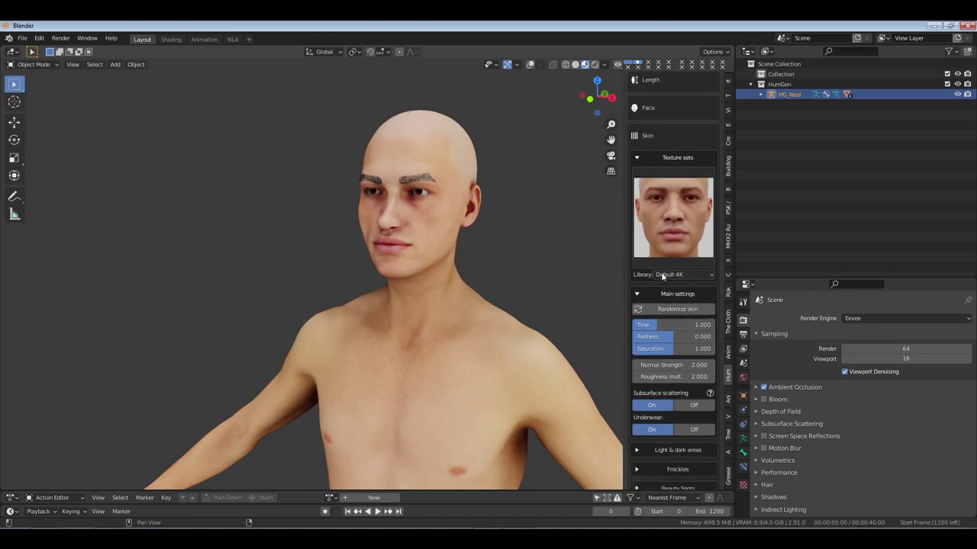
drag(670, 351, 690, 351)
click(649, 138)
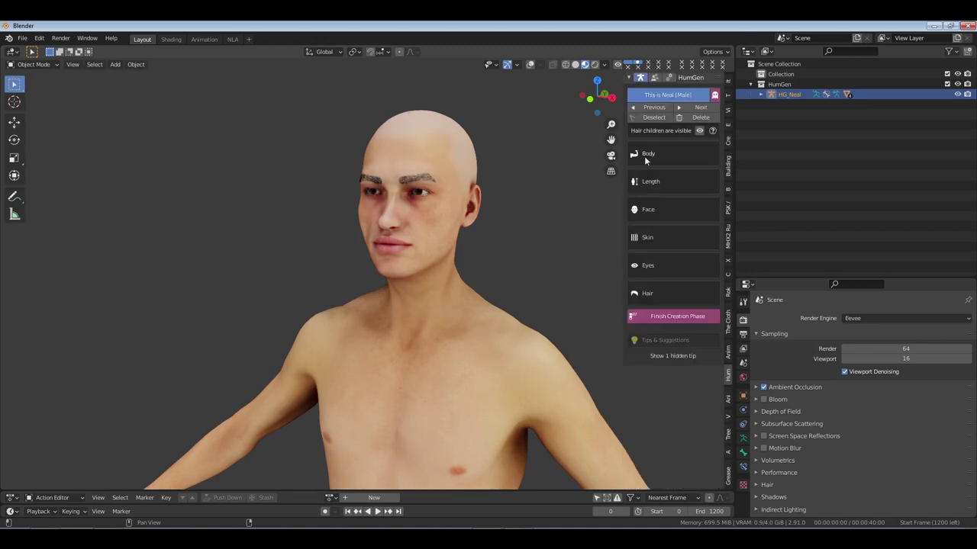
Change the eyes' Iris Color to a darker green with hue 0.303, saturation 1.000 and value 0.614
click(651, 267)
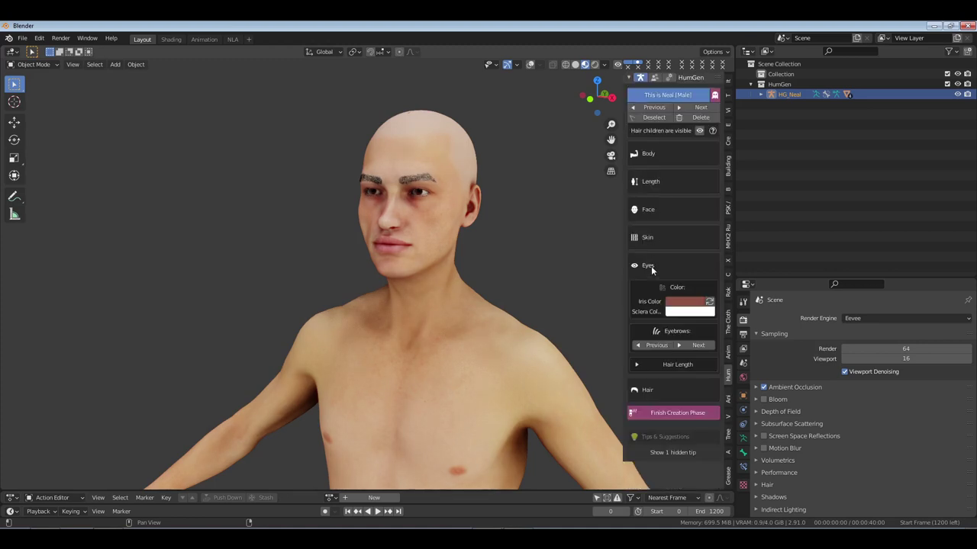
click(675, 301)
drag(701, 276, 741, 276)
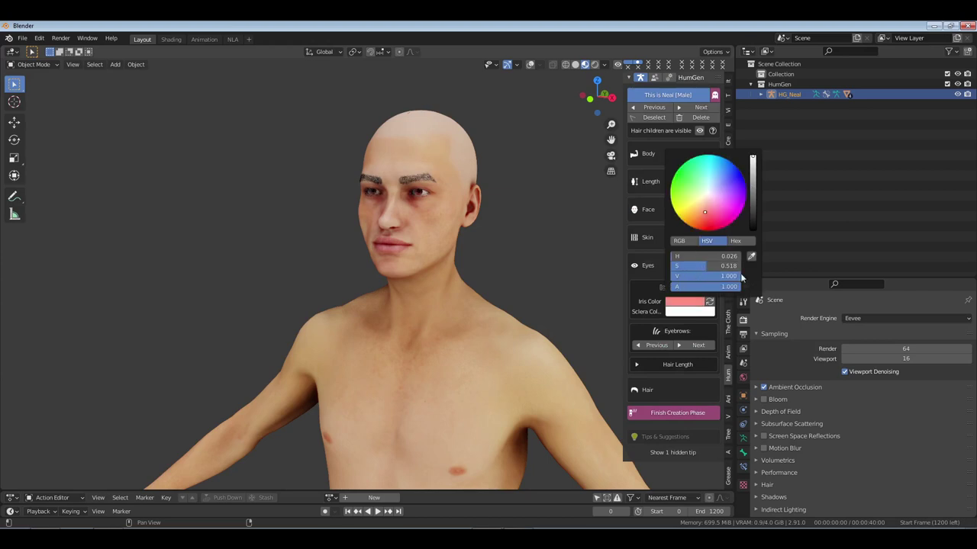
drag(679, 183, 672, 180)
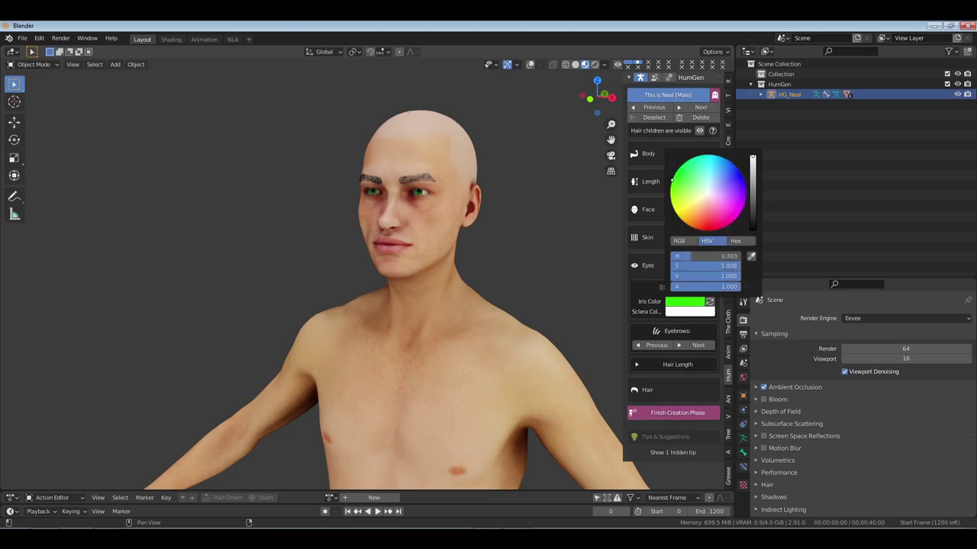
drag(729, 276, 703, 276)
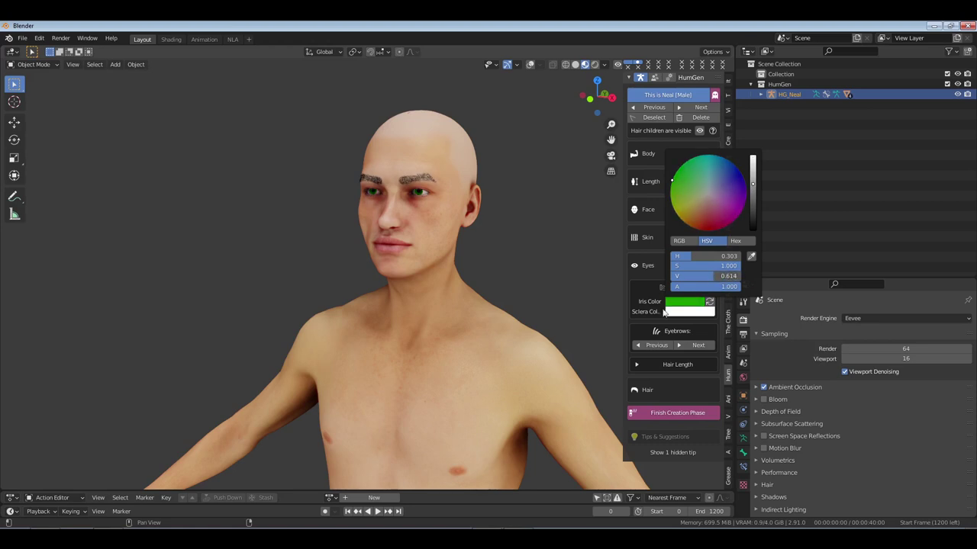
Cycle forward through the eyebrow styles to give the human a different pair of eyebrows
click(696, 345)
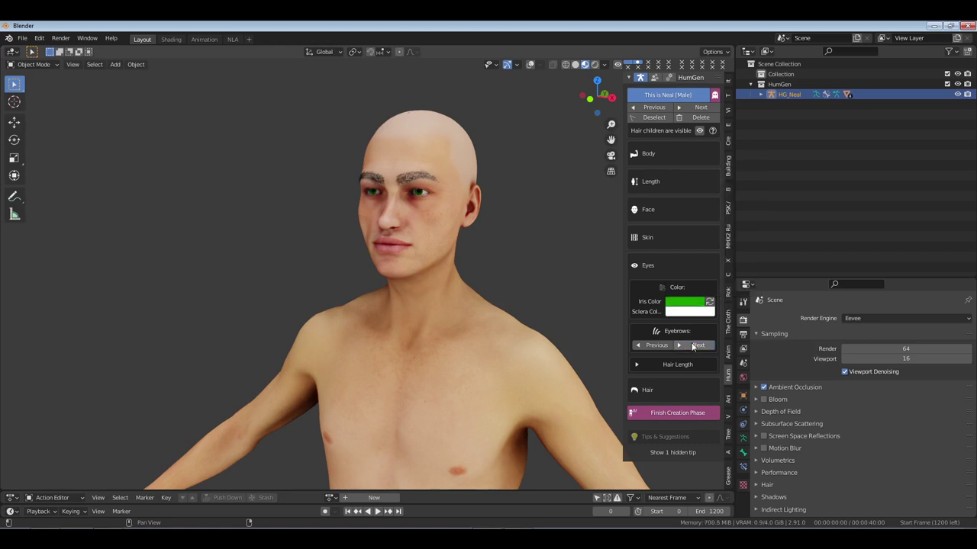
click(696, 345)
mouse_move(458, 317)
middle_down()
mouse_move(438, 315)
mouse_move(466, 314)
mouse_move(430, 321)
mouse_move(443, 320)
middle_up()
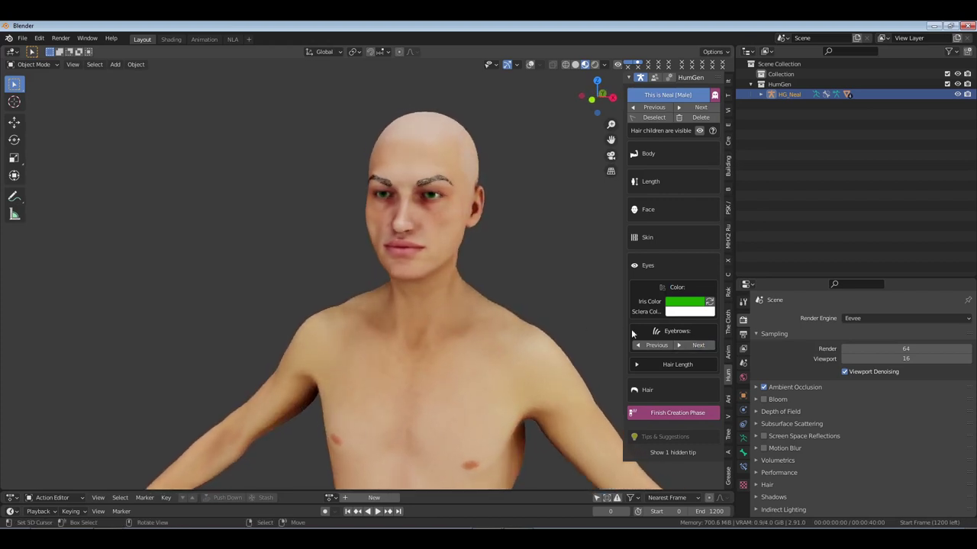
click(699, 346)
click(698, 346)
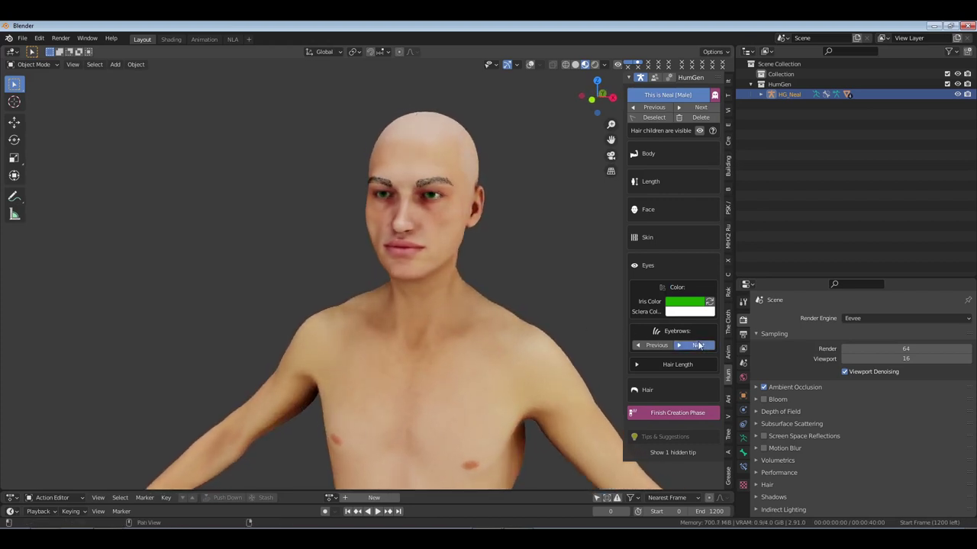
click(698, 346)
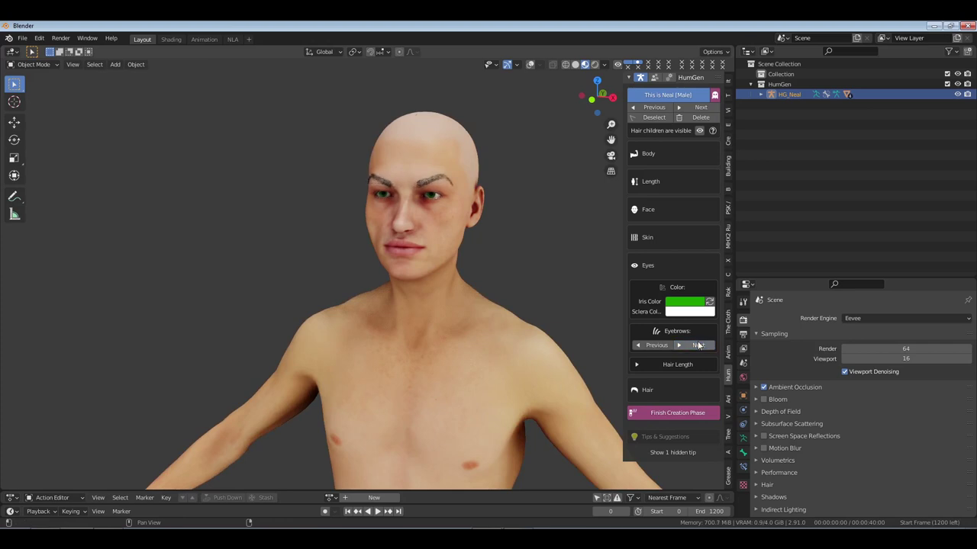
Filter the hair library to the Long category and give the human the black hairstyle with a bun on top
click(648, 266)
click(649, 294)
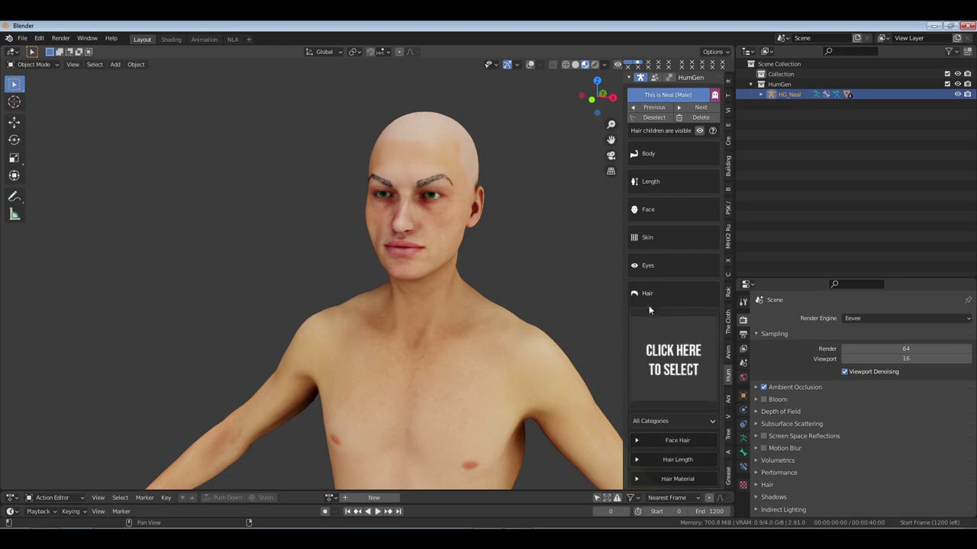
click(676, 426)
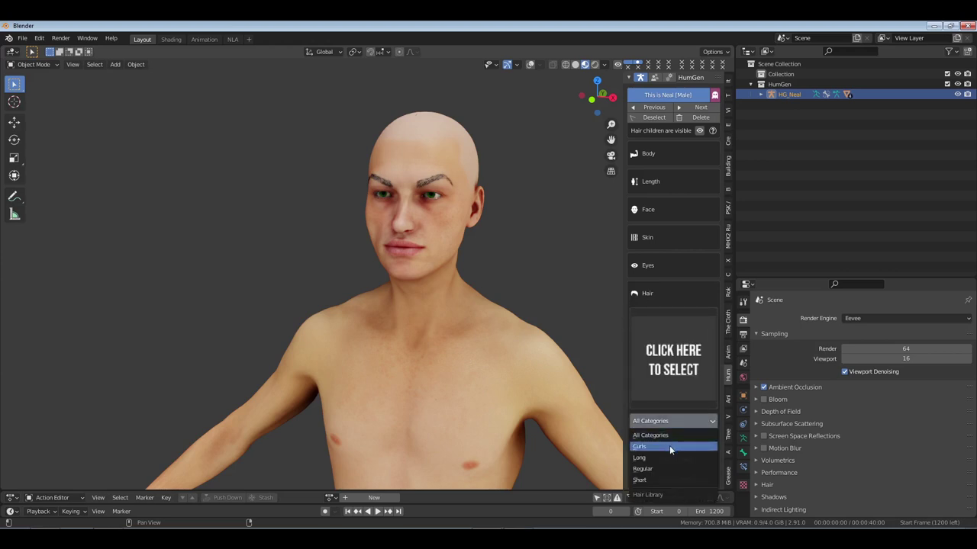
click(669, 446)
click(667, 376)
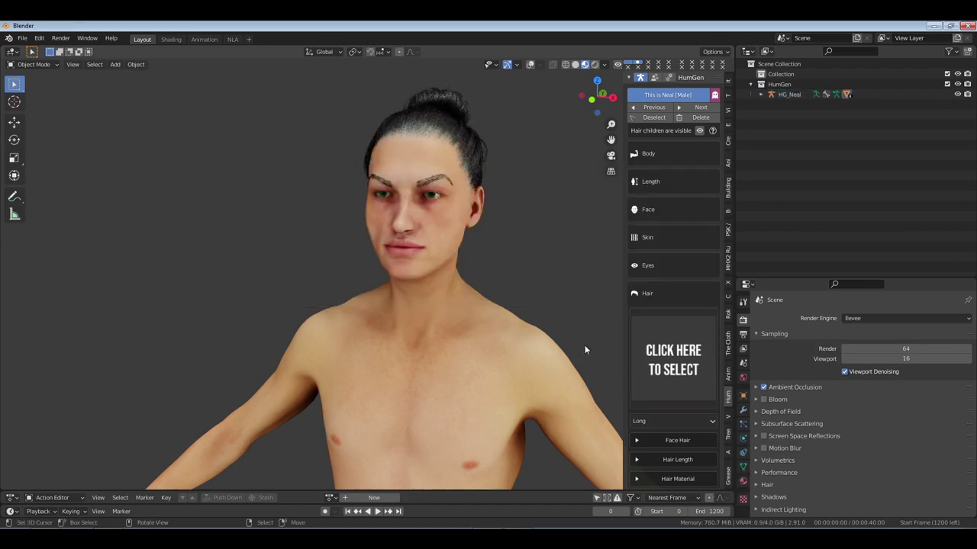
middle_drag(579, 347, 396, 268)
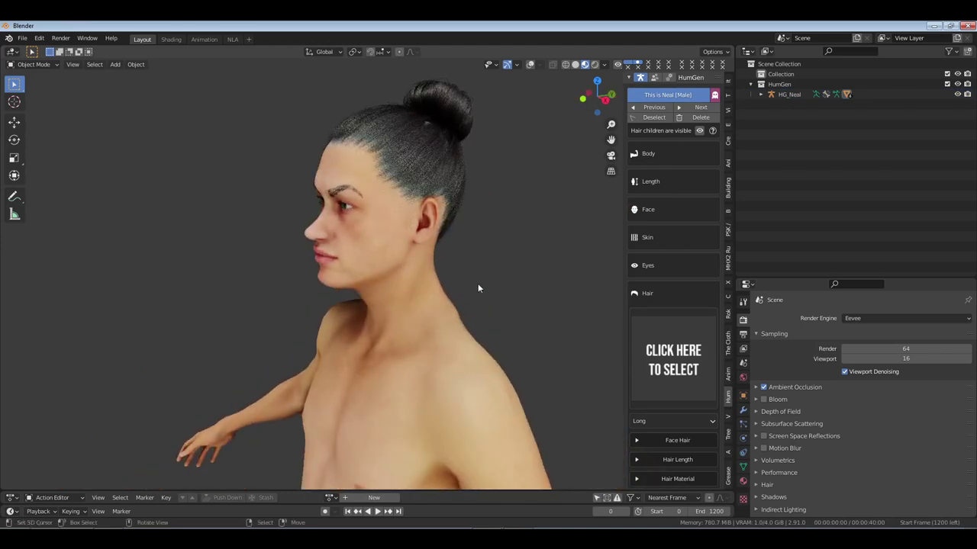
mouse_move(478, 283)
middle_down()
mouse_move(385, 279)
mouse_move(486, 282)
middle_up()
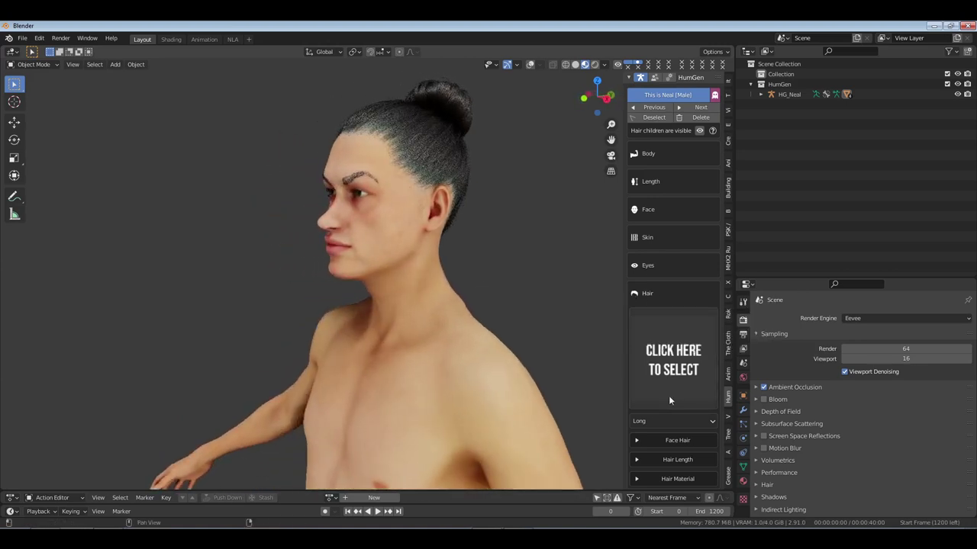
Adjust the Roughness of the head hair in the Hair Material settings and close the Hair settings
scroll(669, 397, down, 3)
click(673, 421)
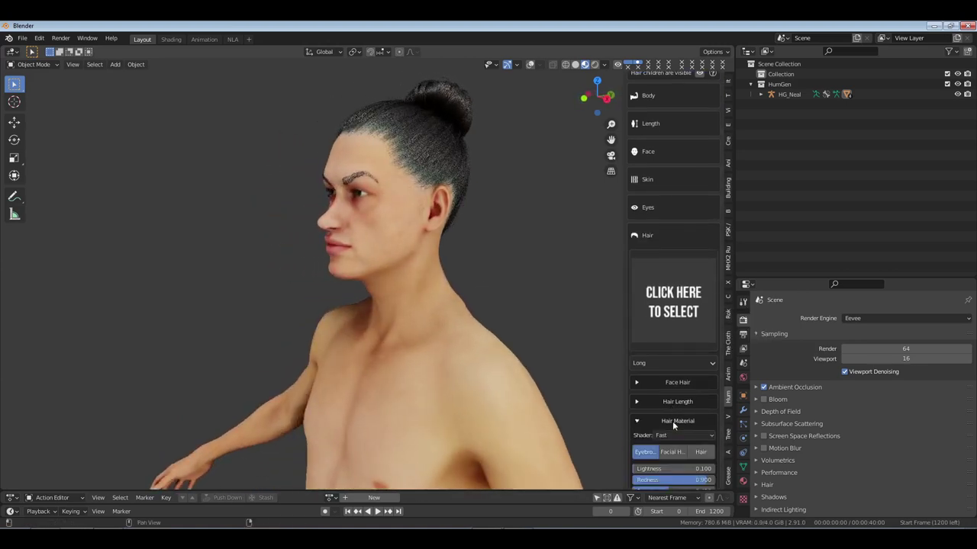
scroll(668, 404, down, 4)
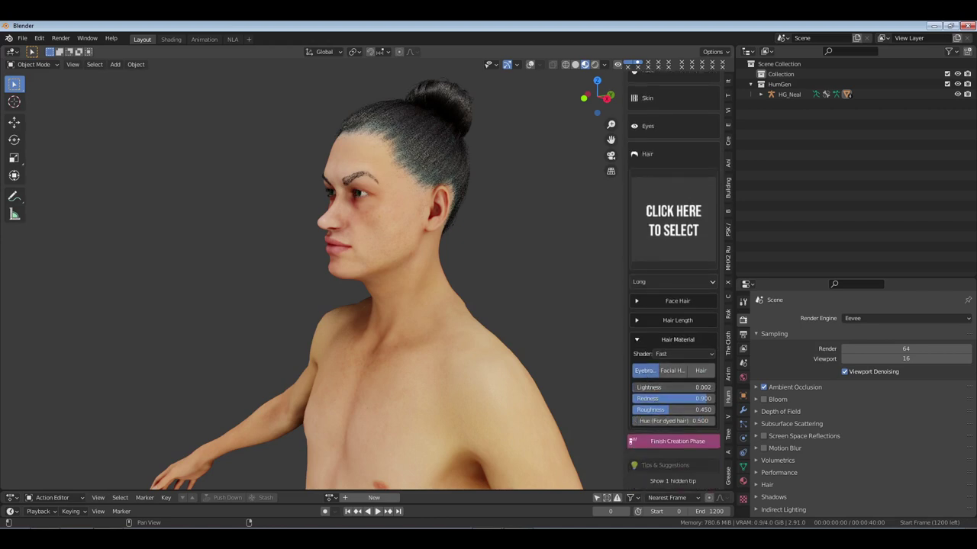
click(673, 371)
click(700, 372)
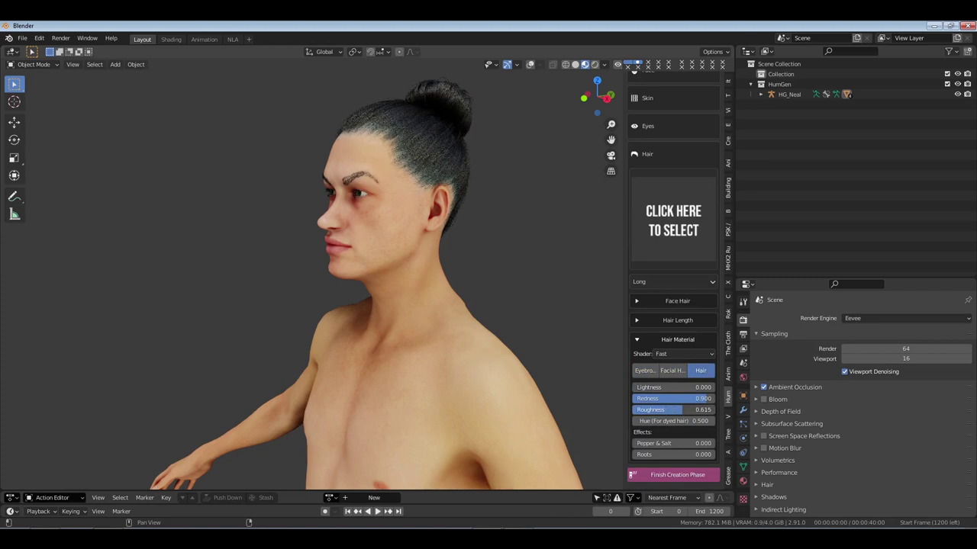
mouse_move(663, 411)
mouse_down()
mouse_move(676, 412)
mouse_move(659, 412)
mouse_up()
click(674, 341)
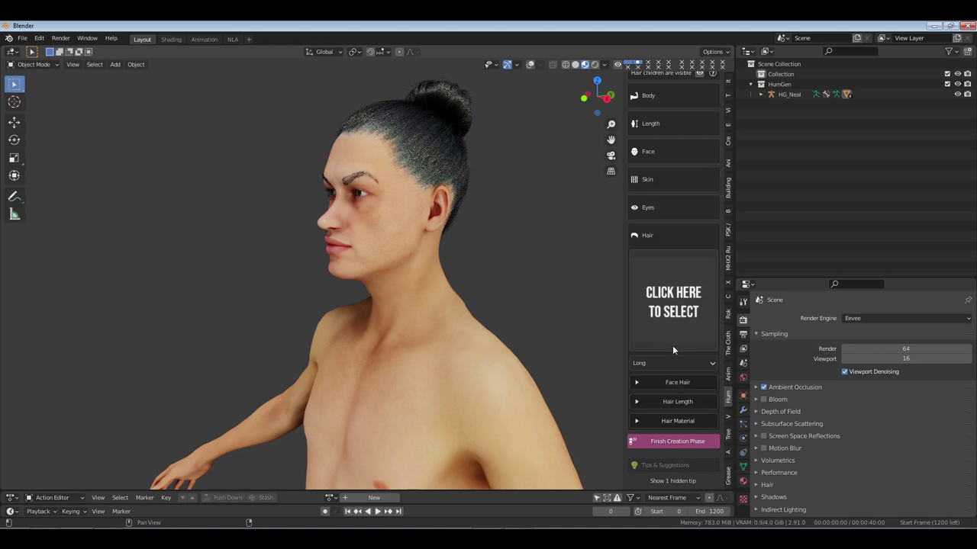
click(650, 236)
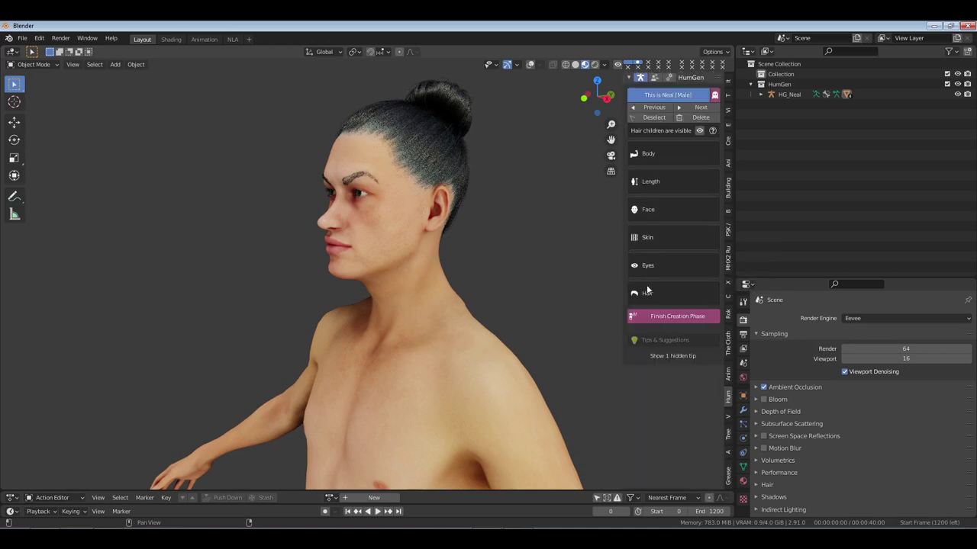
Show the human in solid shading with viewport overlays on and undo the last two actions
click(575, 65)
click(530, 64)
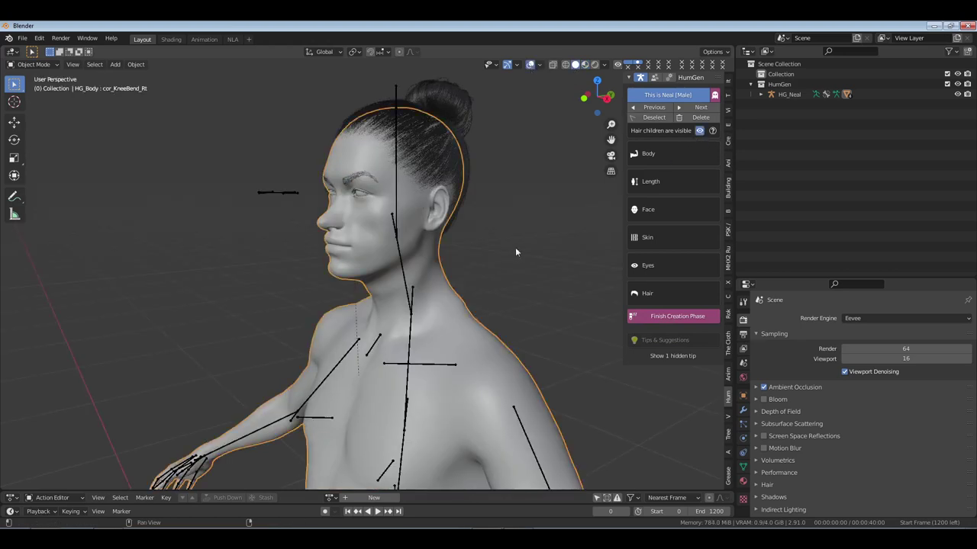
key(ctrl+z)
key(ctrl+z)
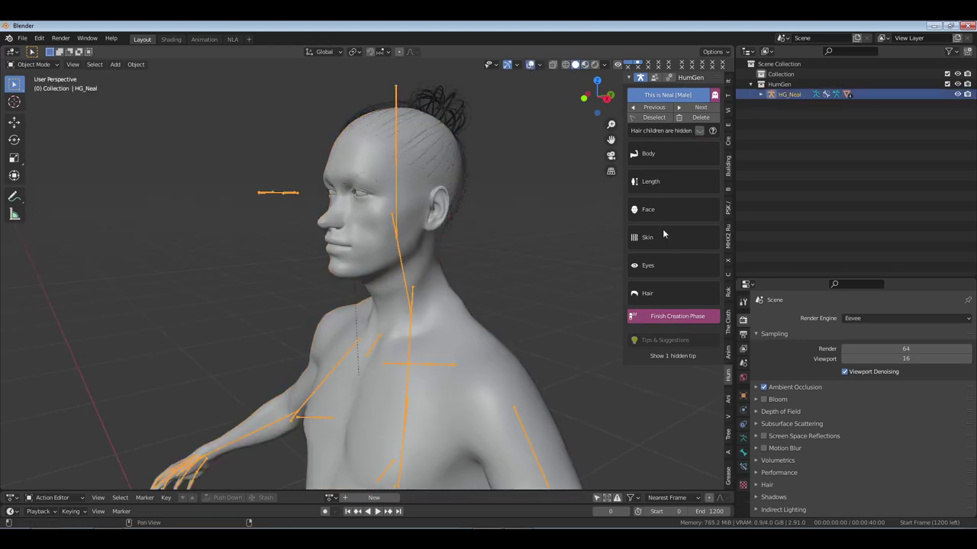
Finish the creation phase of the human
click(681, 316)
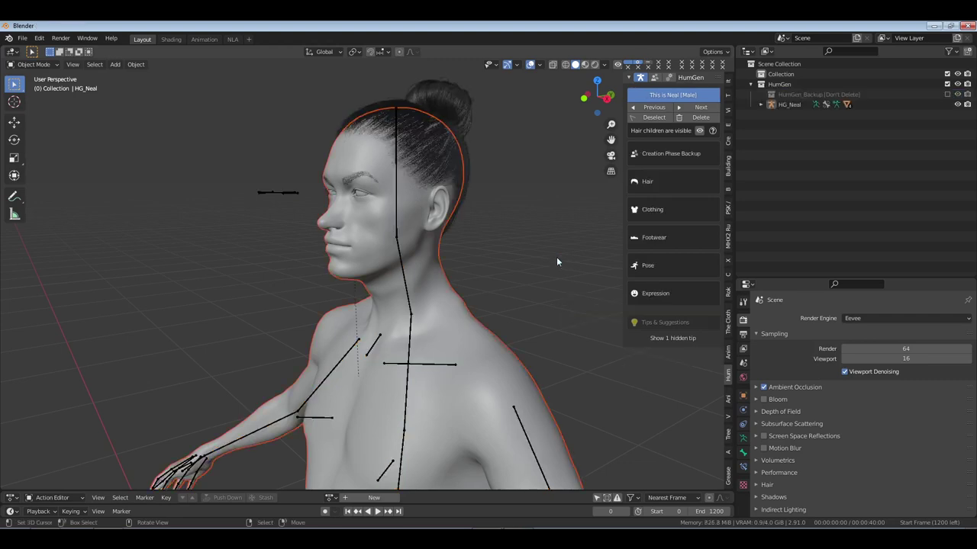
key(ctrl+s)
click(724, 451)
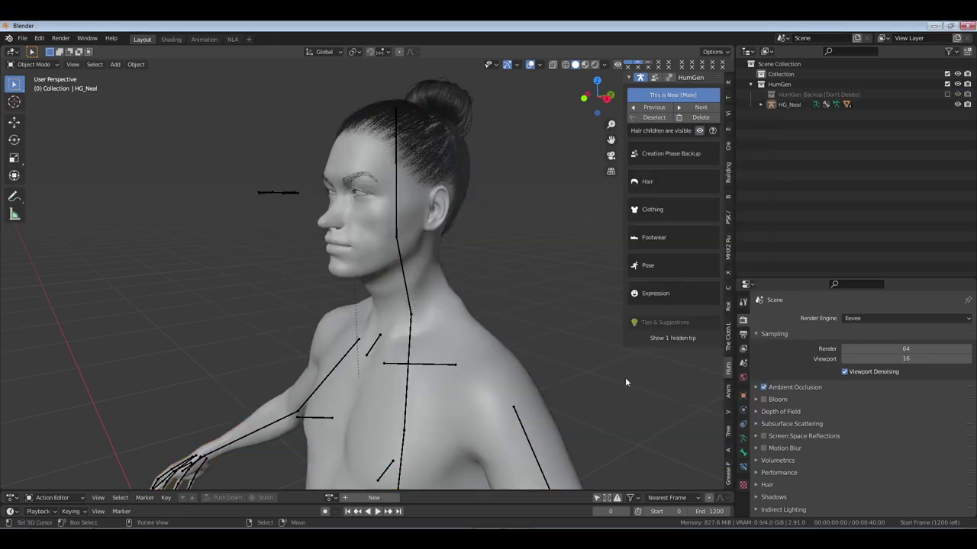
Select the human's body mesh and make 02_strands the active particle system
middle_drag(435, 314, 362, 172)
scroll(359, 229, up, 3)
click(405, 279)
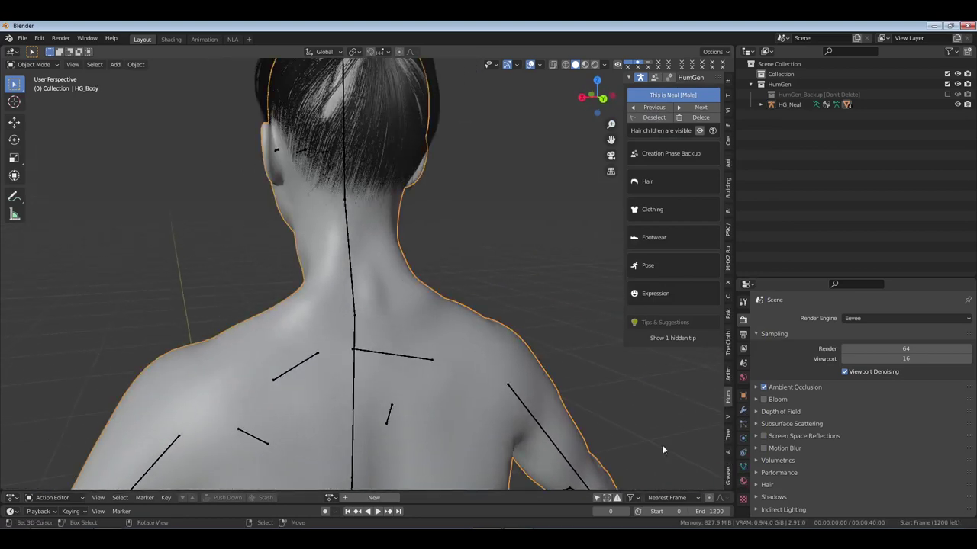
click(744, 427)
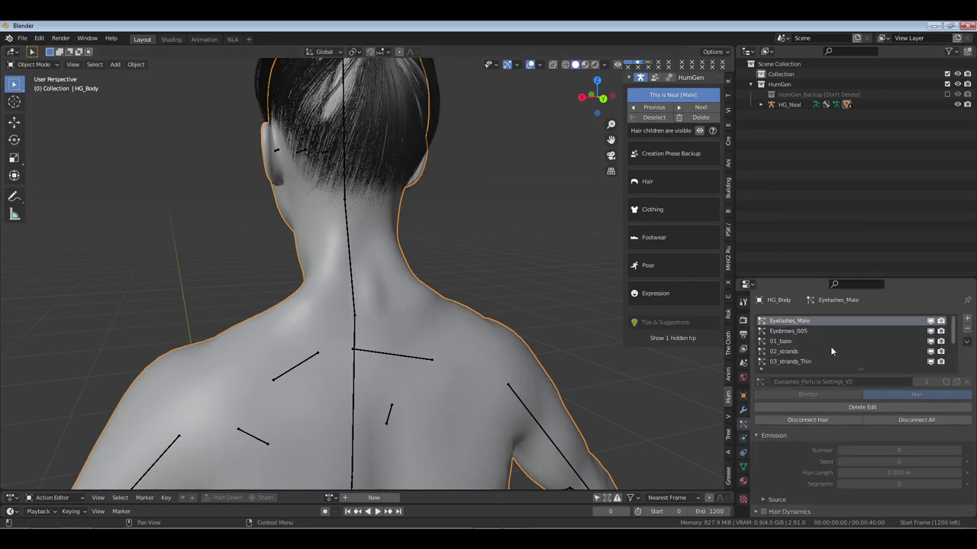
click(790, 350)
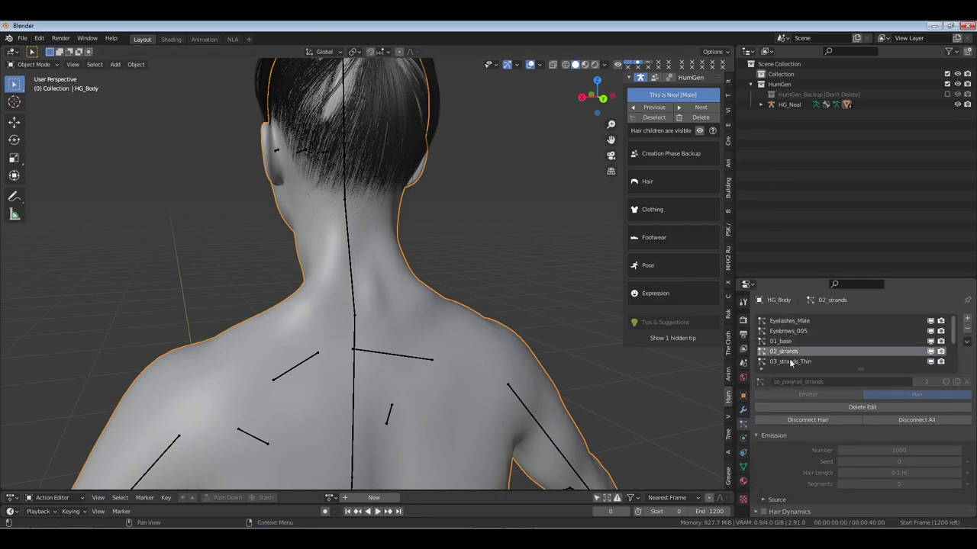
Set the children Display Amount of the 02_strands hair to 50
scroll(789, 450, down, 5)
click(790, 438)
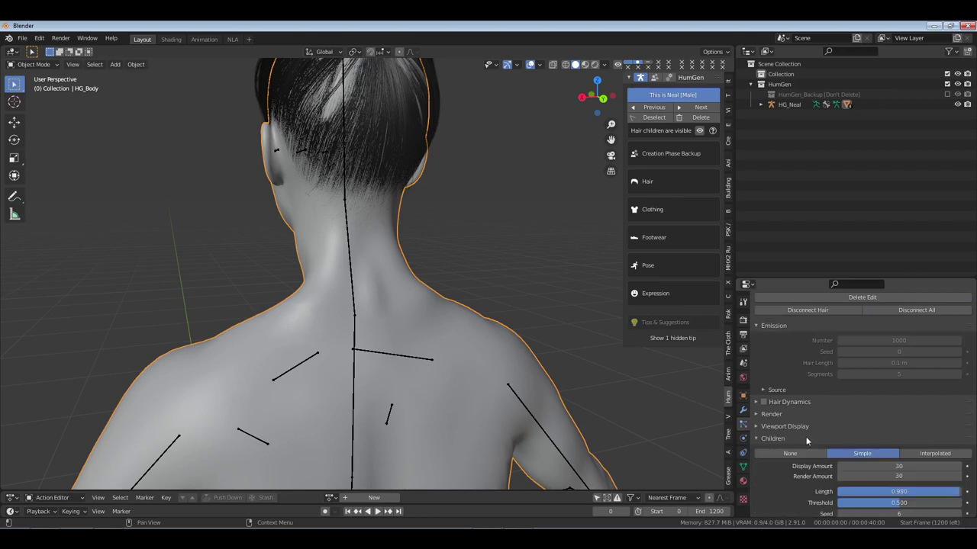
scroll(808, 435, down, 4)
click(899, 386)
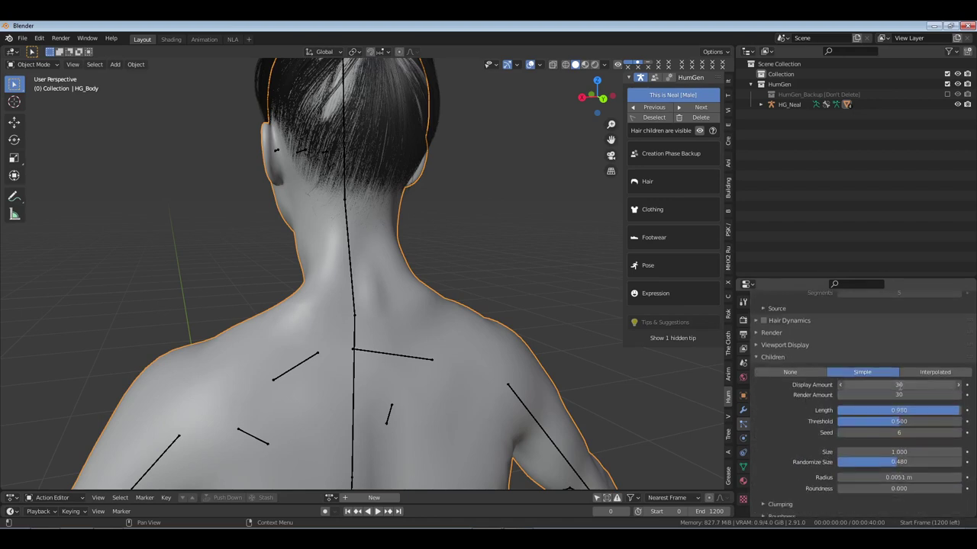
text(50)
key(Return)
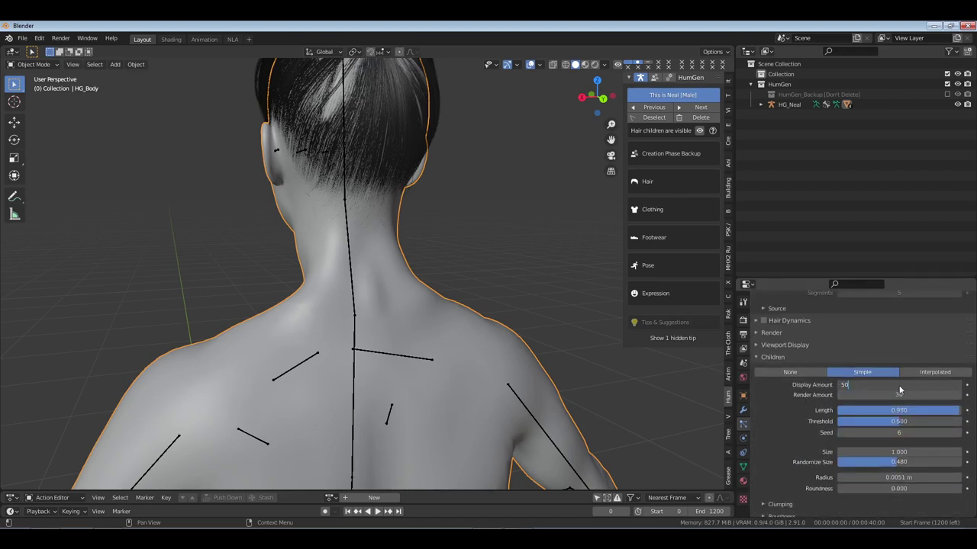
Inspect the hair from the side and set the 02_strands children Display Amount back to 30
middle_drag(362, 163, 518, 273)
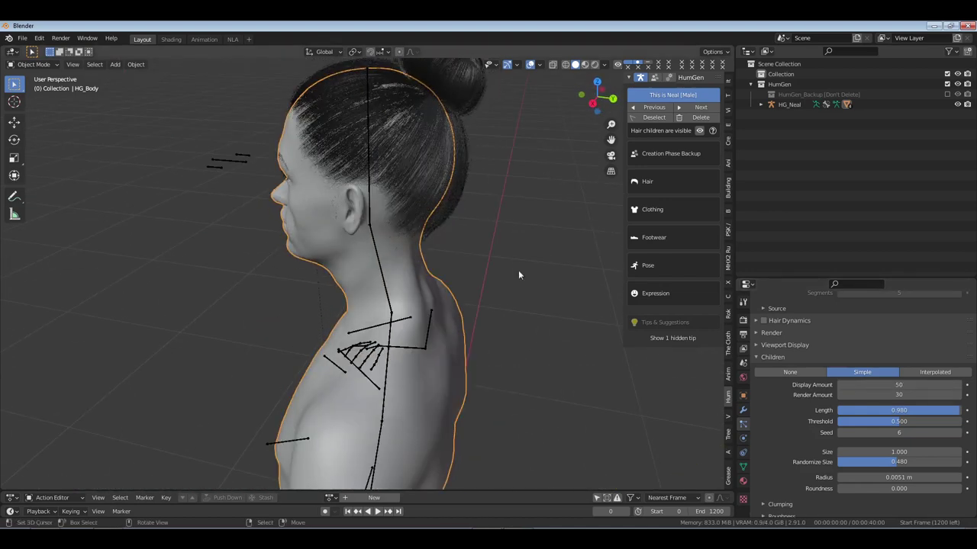
click(897, 384)
text(30)
key(Return)
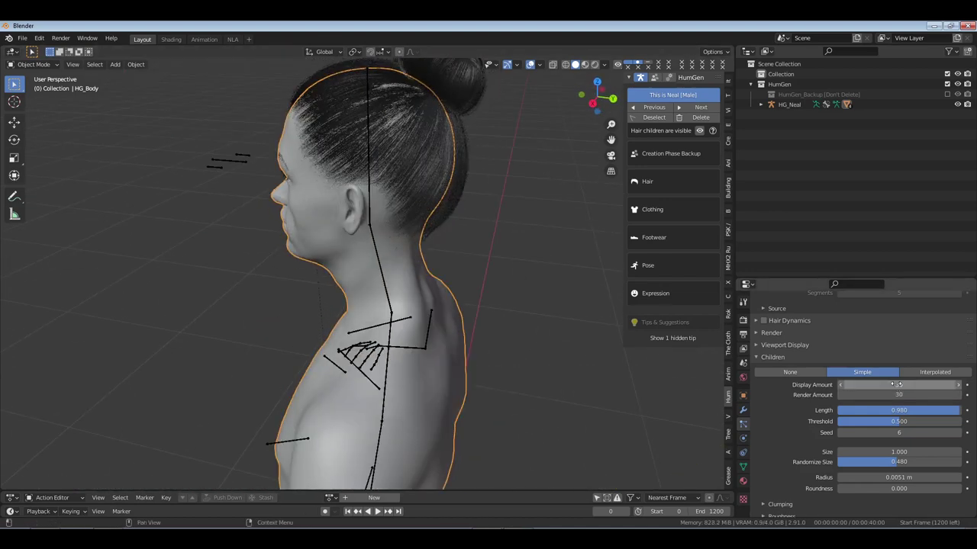
Look through the body's hair particle systems, including 03_strands_Thin and 01_base
click(778, 363)
scroll(779, 381, up, 8)
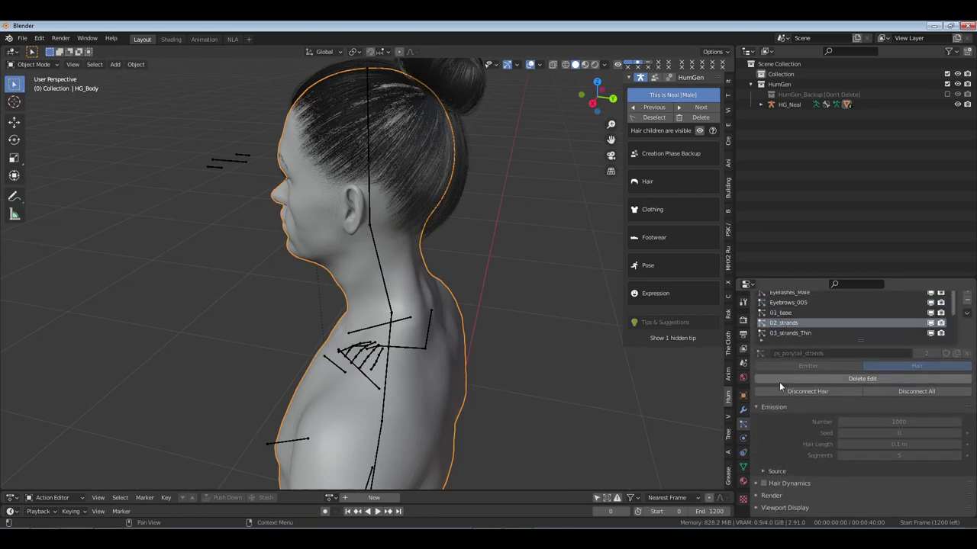
scroll(797, 354, down, 3)
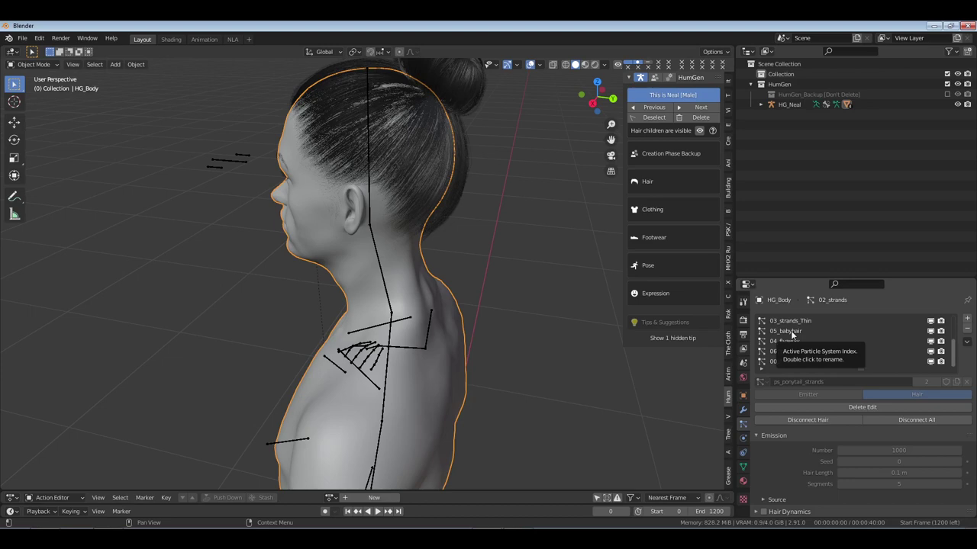
middle_drag(341, 186, 421, 178)
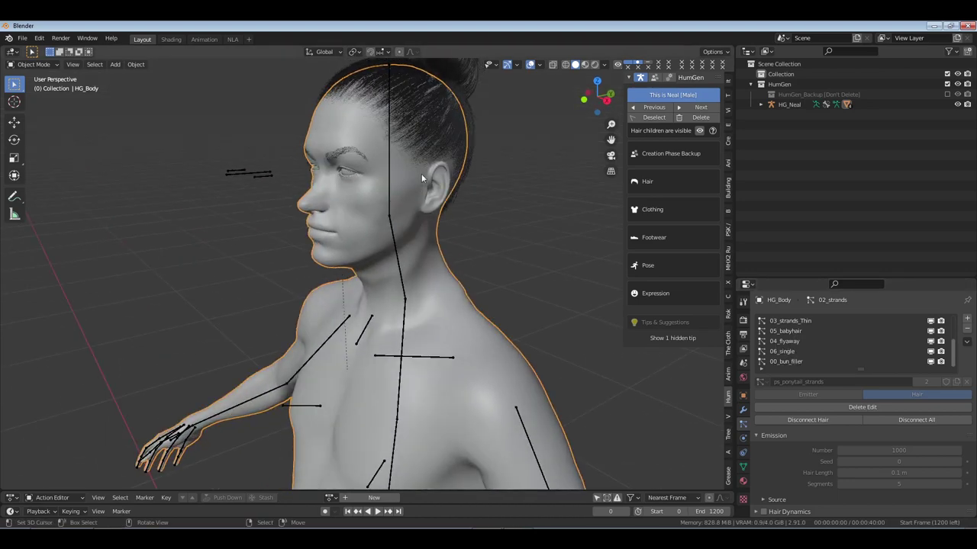
scroll(788, 334, up, 1)
click(790, 332)
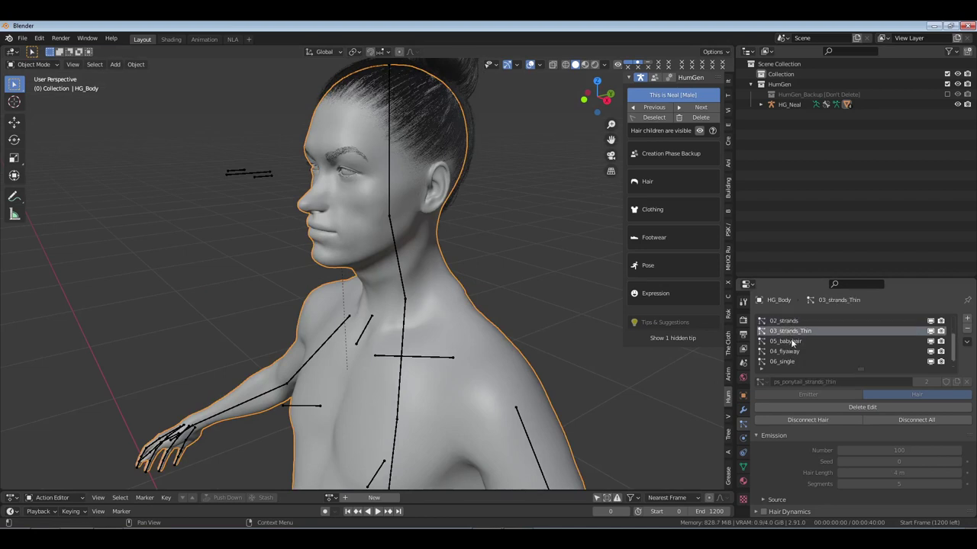
scroll(791, 338, up, 3)
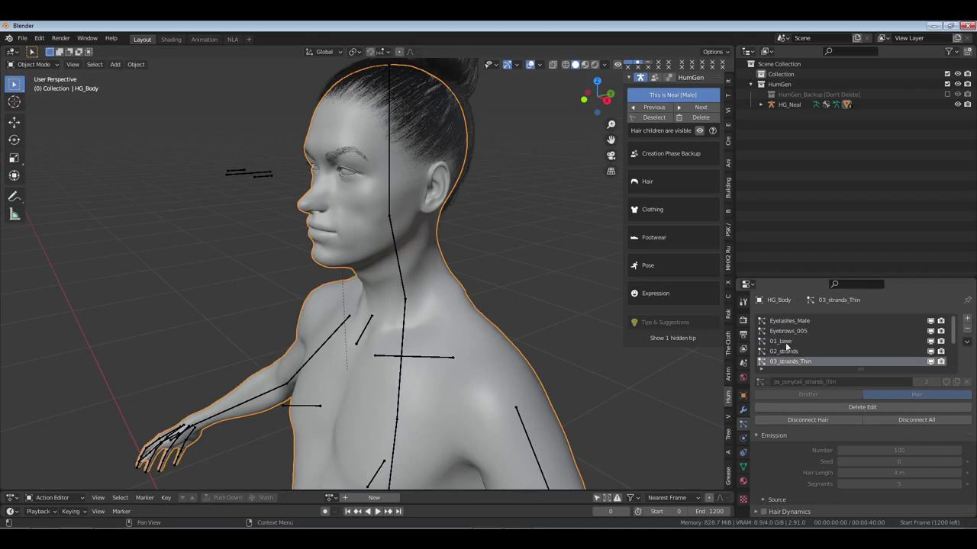
click(785, 342)
Make 02_strands the active particle system again and set its children Display Amount to 60
click(795, 351)
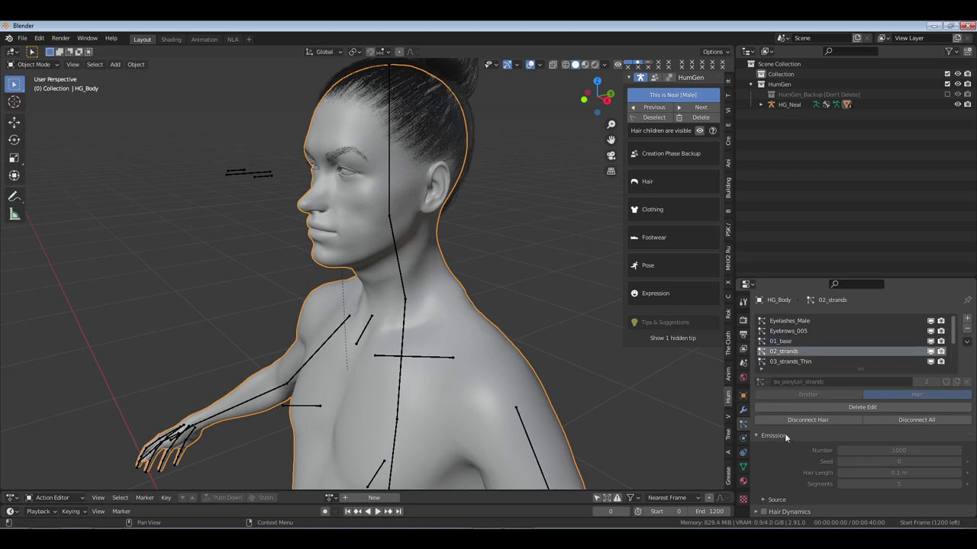
scroll(794, 433, down, 5)
click(773, 438)
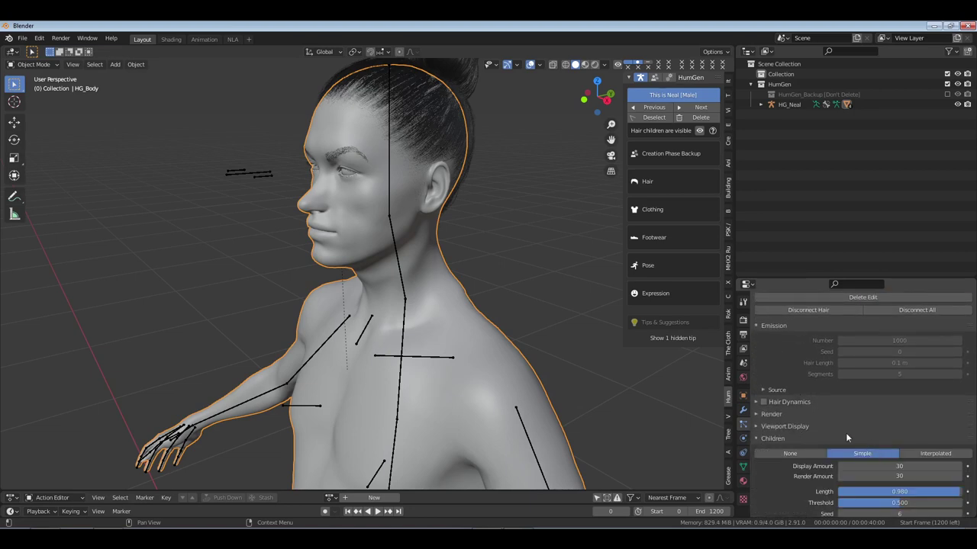
scroll(809, 404, down, 3)
click(897, 385)
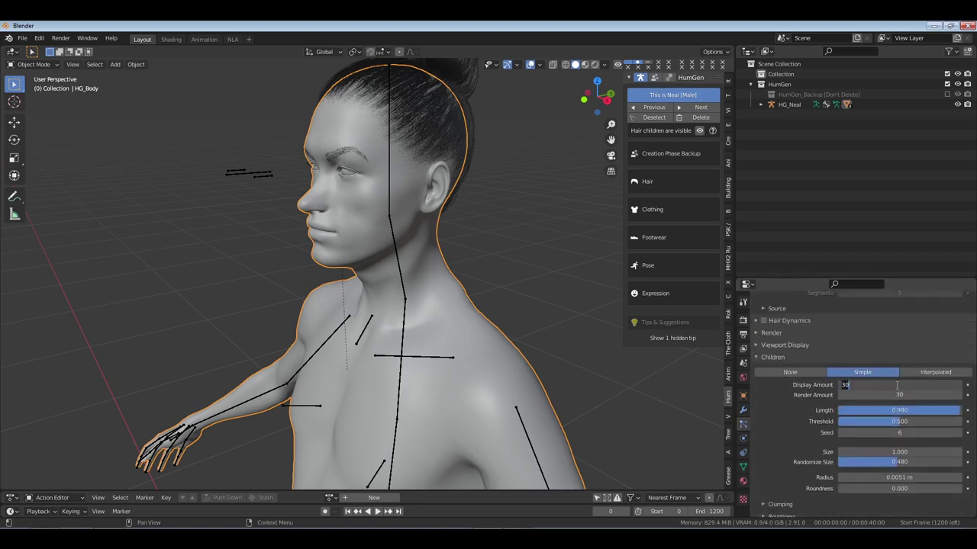
text(60)
key(Return)
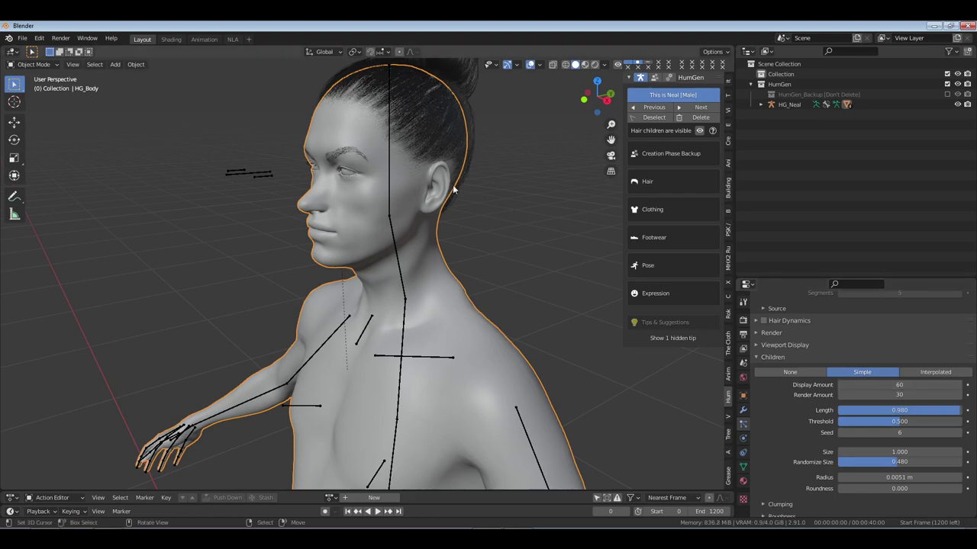
Check the hair from behind and set the 02_strands children Display Amount to 100
middle_drag(453, 188, 418, 196)
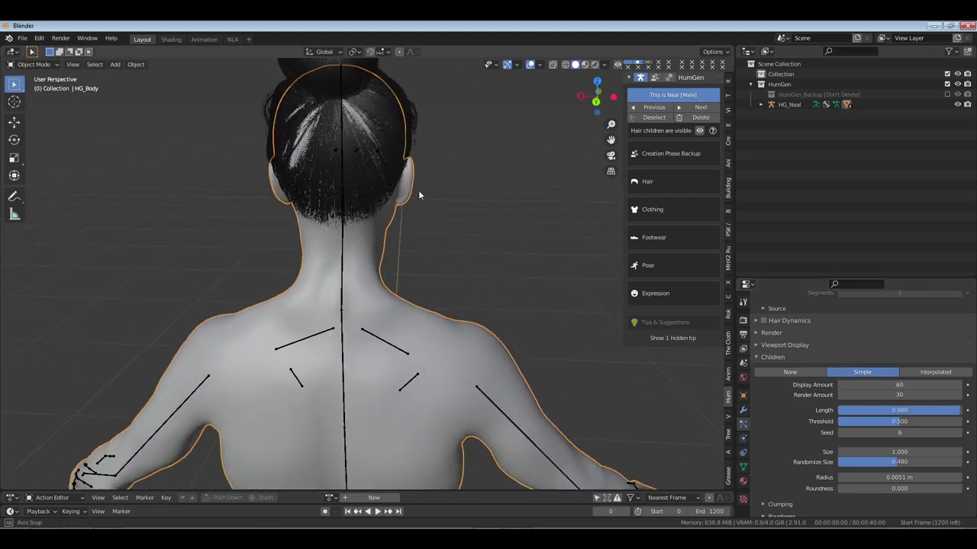
click(901, 386)
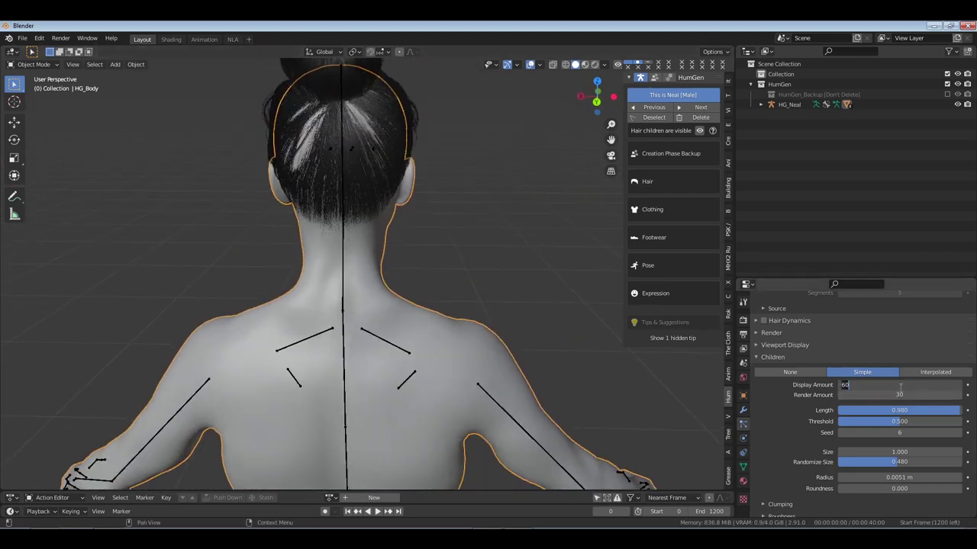
text(100)
key(Return)
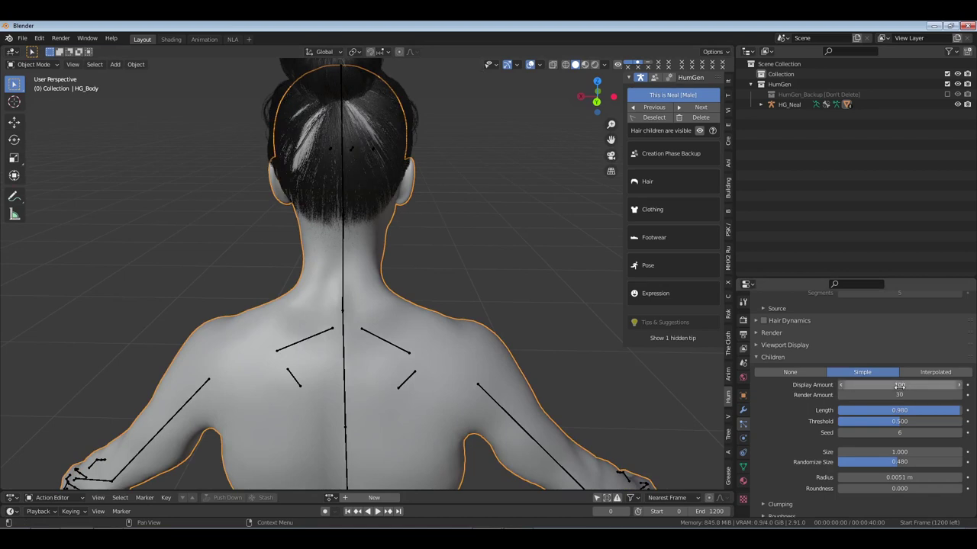
scroll(859, 379, up, 5)
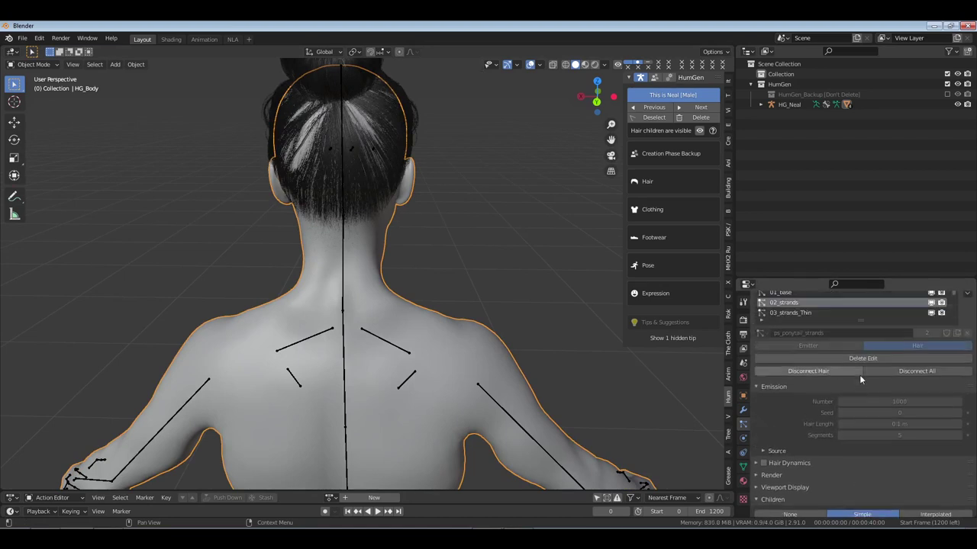
Make 01_base the active particle system, set its children Display Amount to 200 and check the back of the hair
scroll(859, 374, up, 2)
click(789, 335)
scroll(832, 457, down, 8)
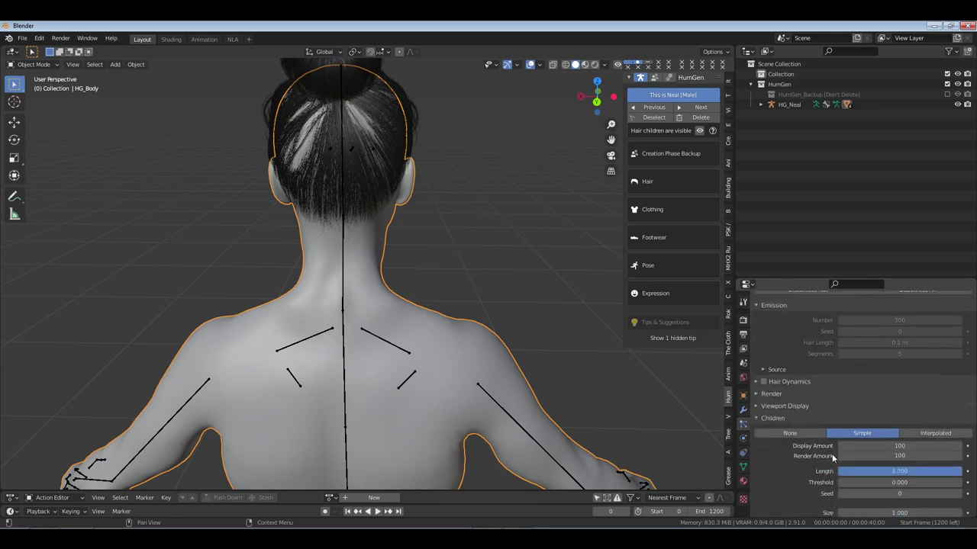
click(901, 385)
text(20)
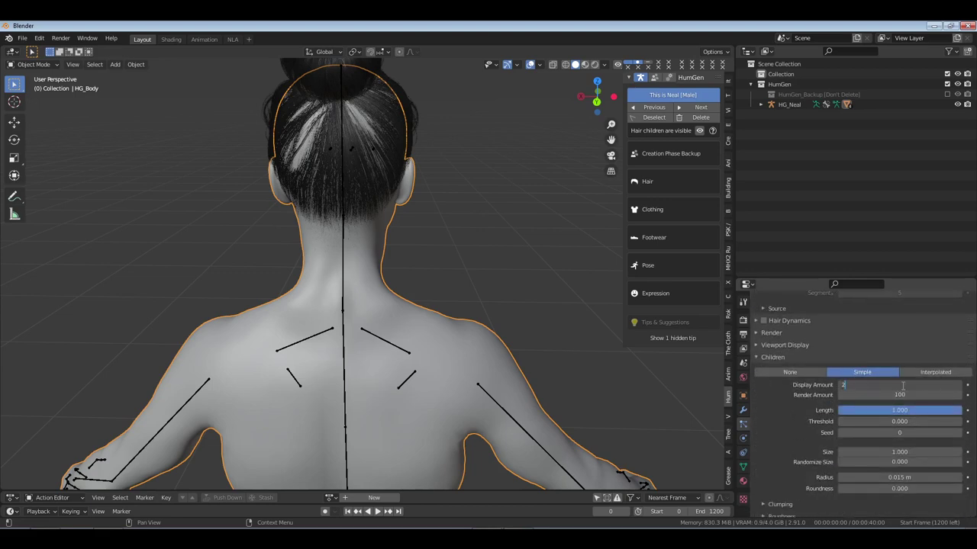
key(Return)
text(00)
key(Return)
middle_drag(534, 198, 341, 175)
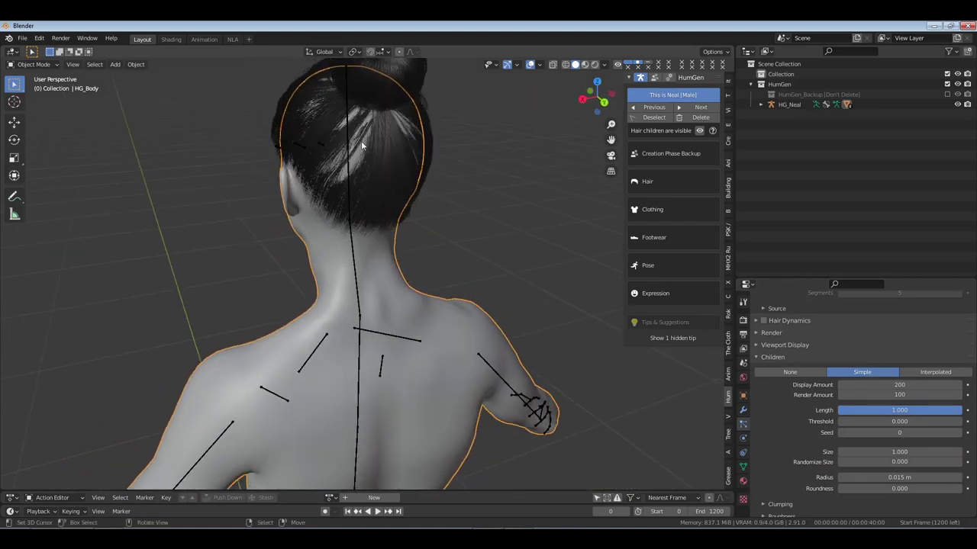
Try Interpolated children on 01_base, switch back to Simple and set the Display Amount to 100
click(925, 372)
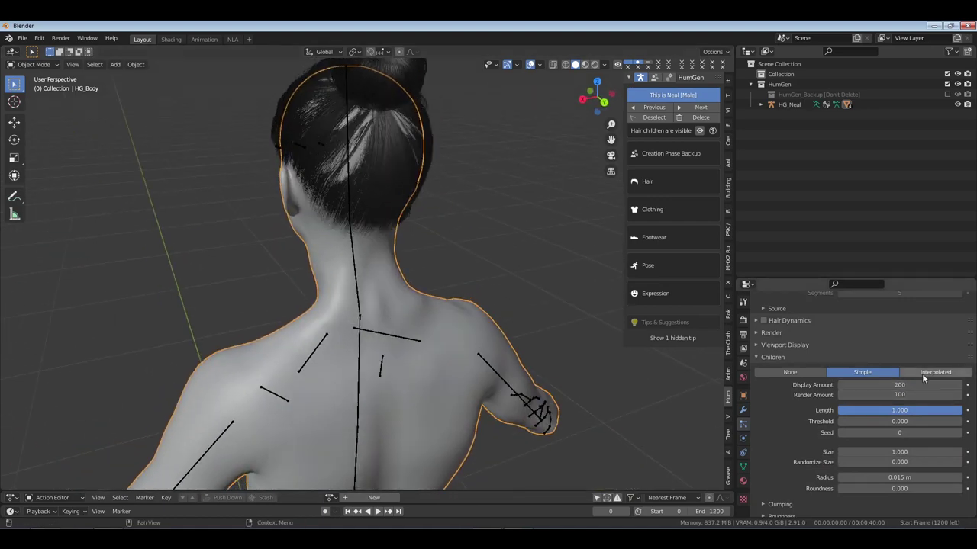
click(875, 373)
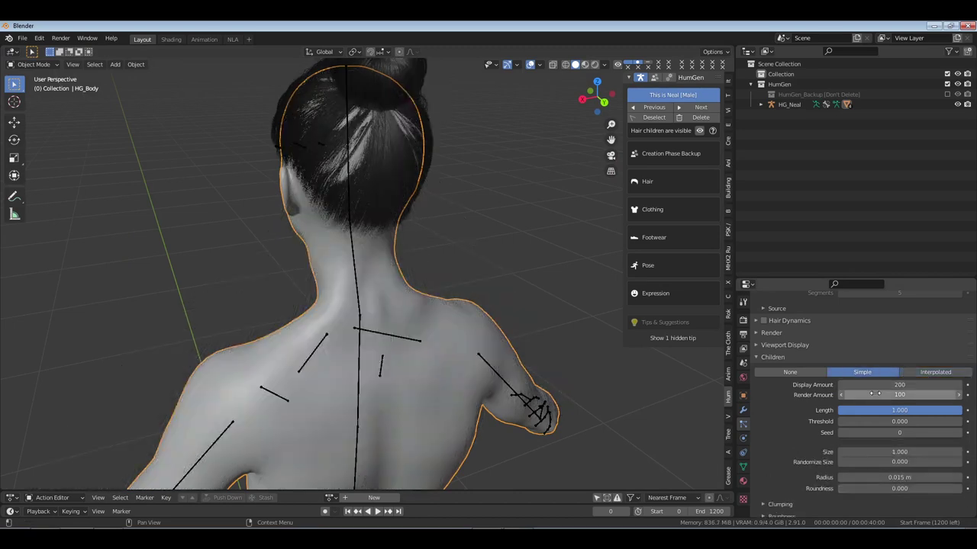
click(889, 387)
text(100)
key(Return)
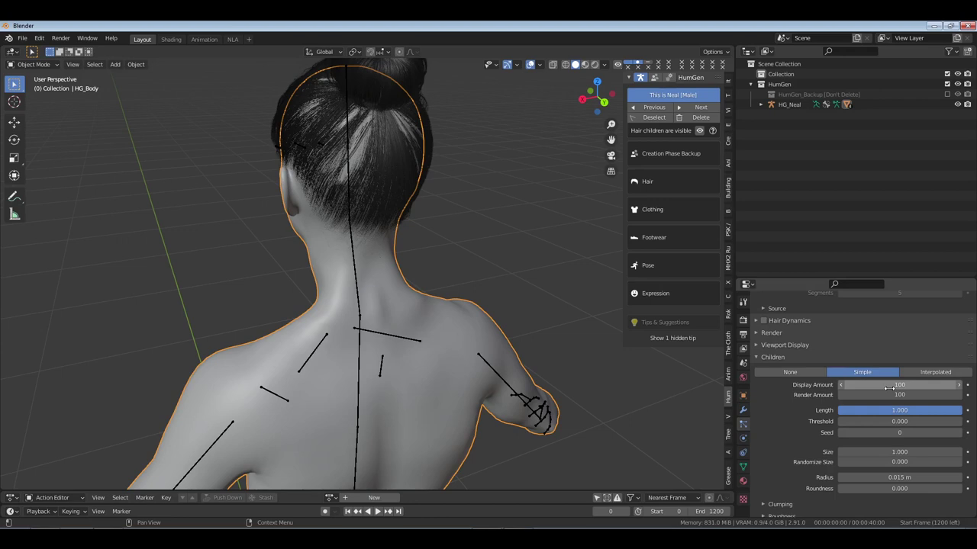
scroll(832, 395, up, 2)
click(783, 400)
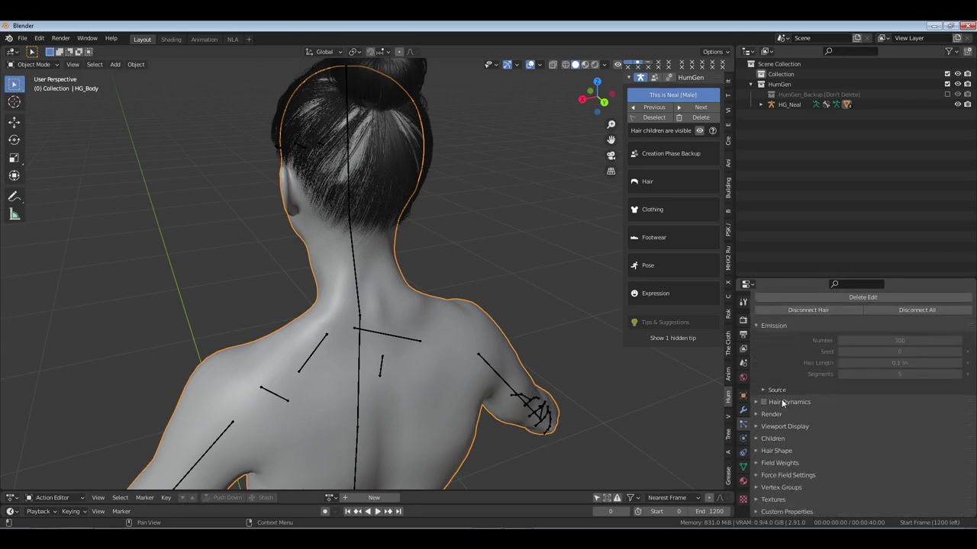
Make 03_strands_Thin the active particle system and set its children Display Amount to 120
scroll(786, 395, up, 2)
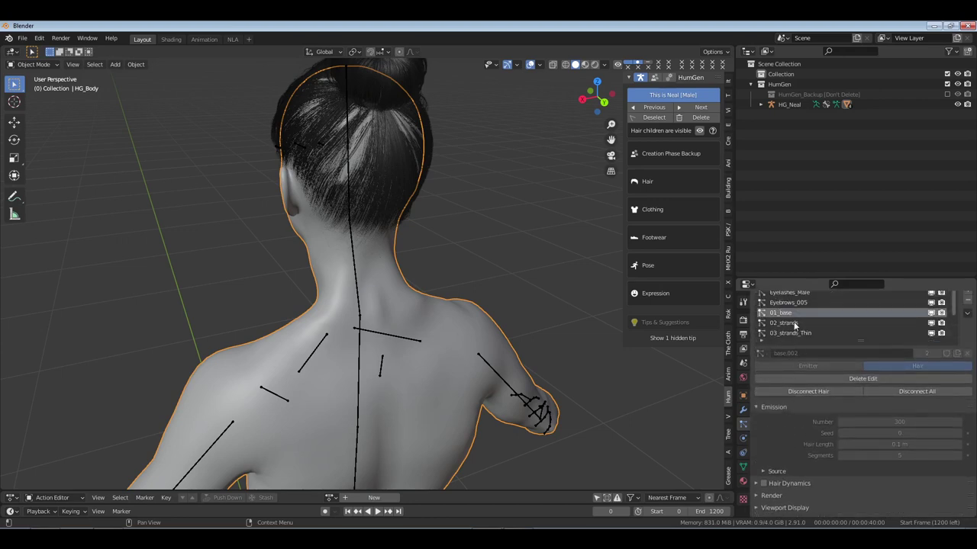
click(798, 332)
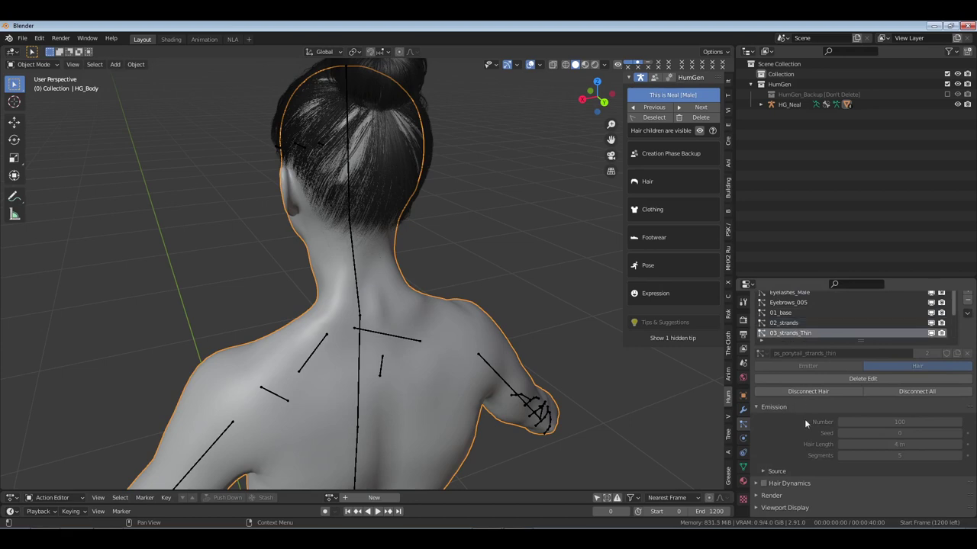
scroll(805, 419, down, 4)
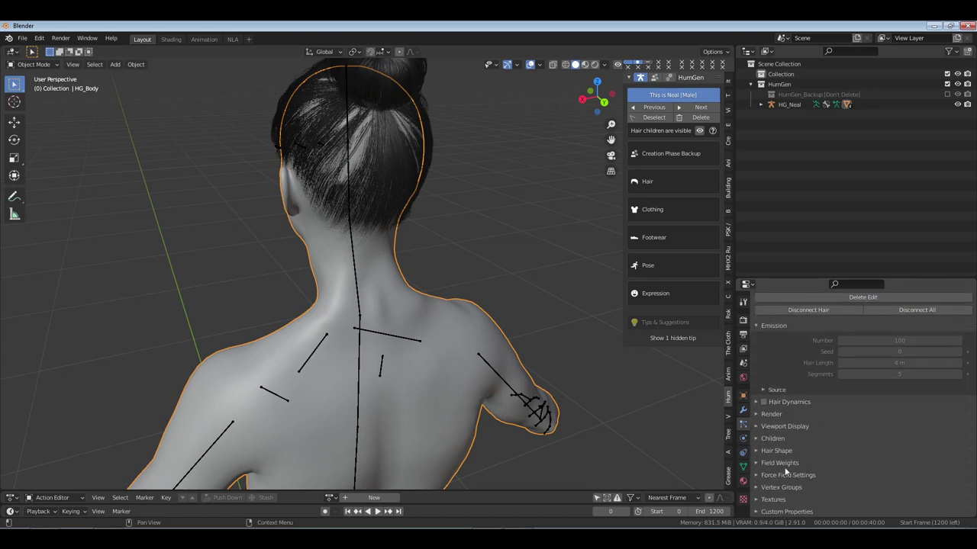
click(779, 438)
double_click(905, 466)
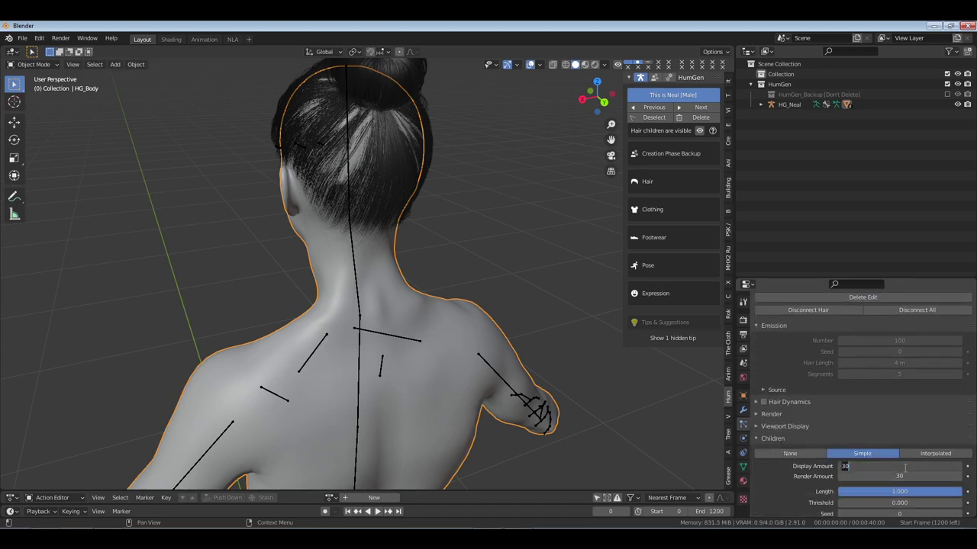
text(120)
key(Return)
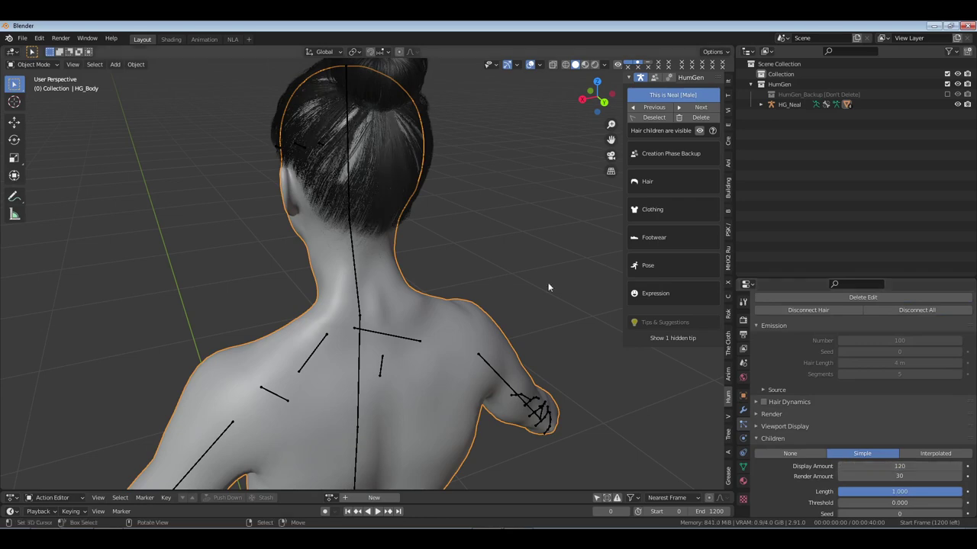
Check the hair from the other side and re-enter the children Display Amount of 03_strands_Thin
middle_drag(548, 287, 588, 338)
double_click(898, 467)
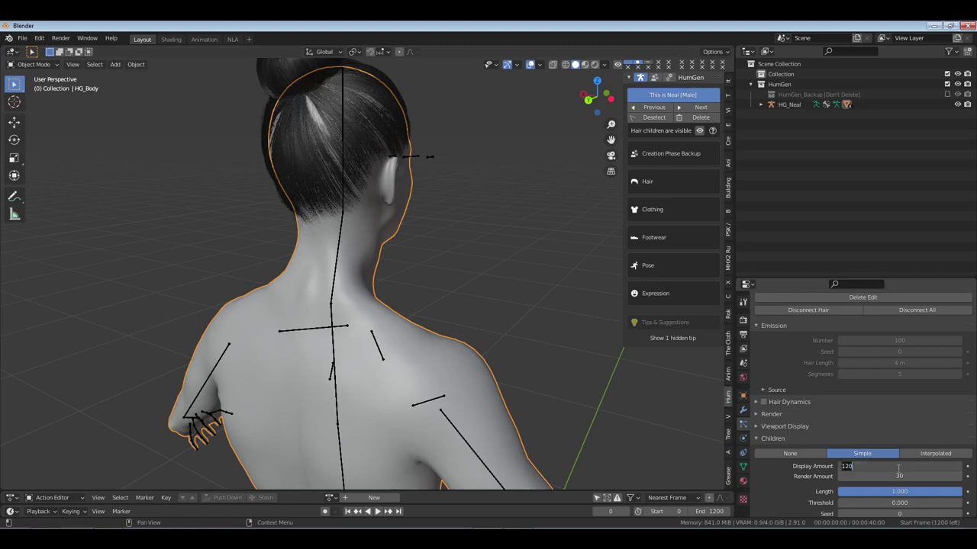
key(Return)
click(783, 440)
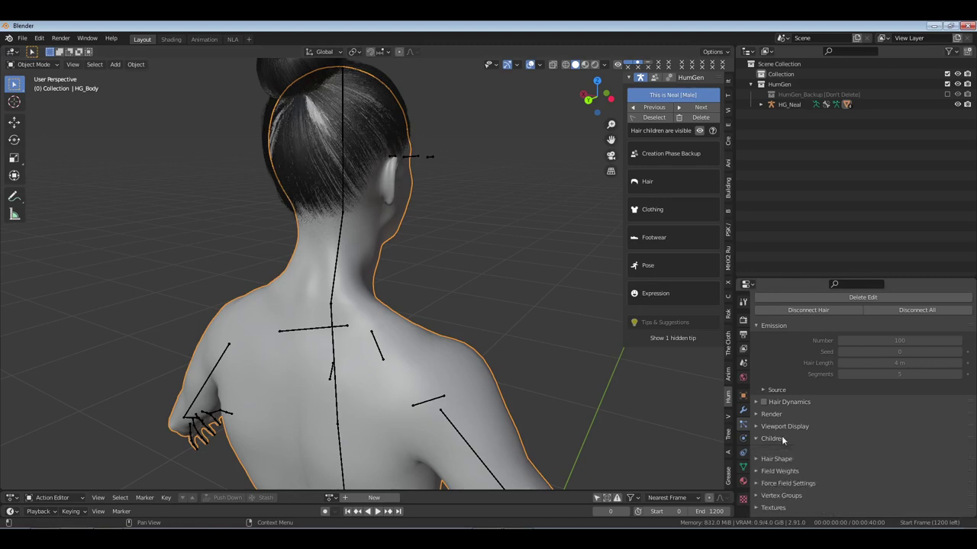
middle_drag(489, 290, 425, 280)
click(425, 280)
key(ctrl+s)
click(735, 450)
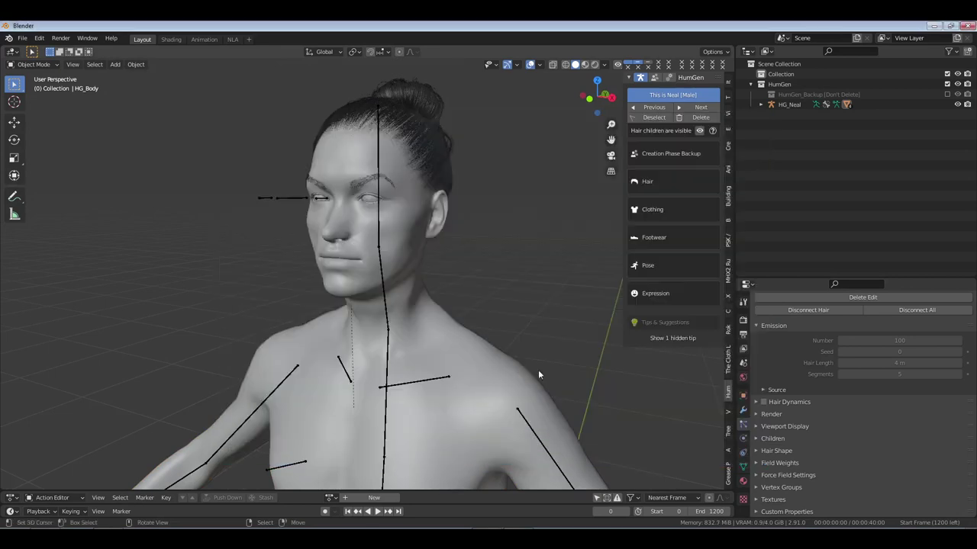
middle_drag(538, 373, 506, 334)
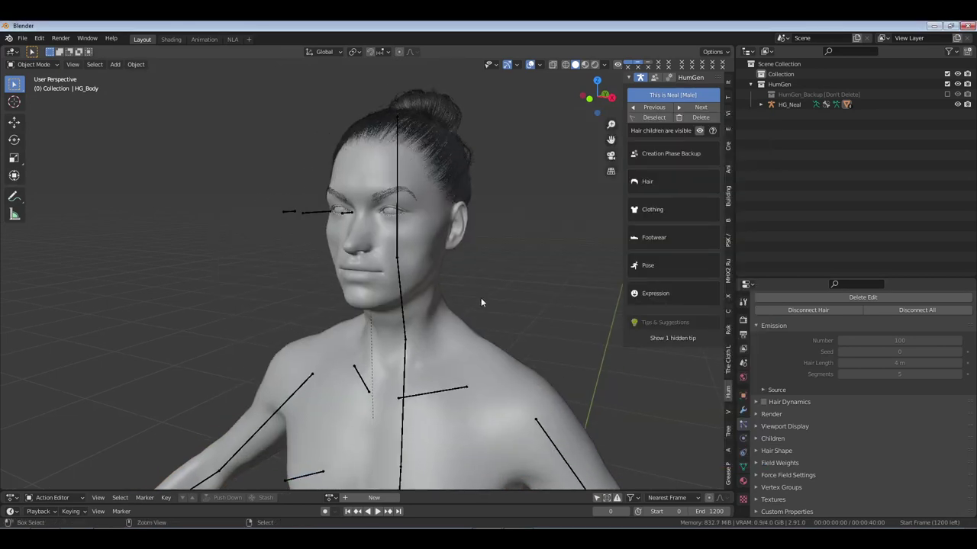
Start saving the file in the RANDOM PROJECTS folder and create a new folder there named ELVEN CHARACTER
key(ctrl+s)
click(272, 396)
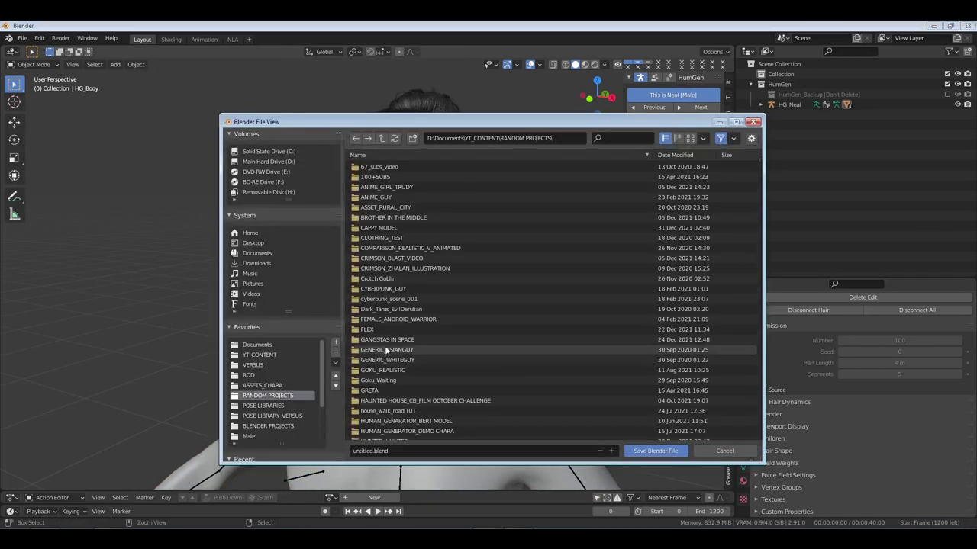
click(413, 140)
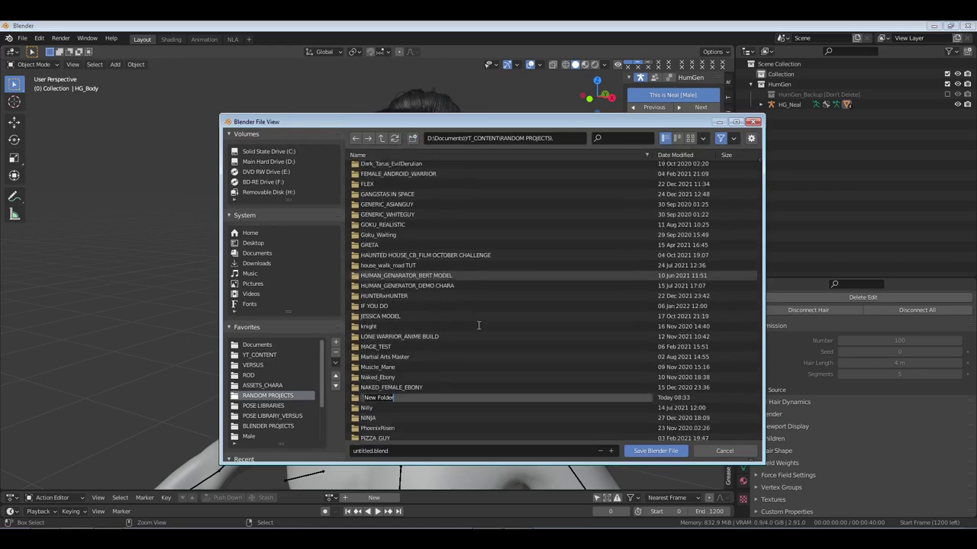
text(E)
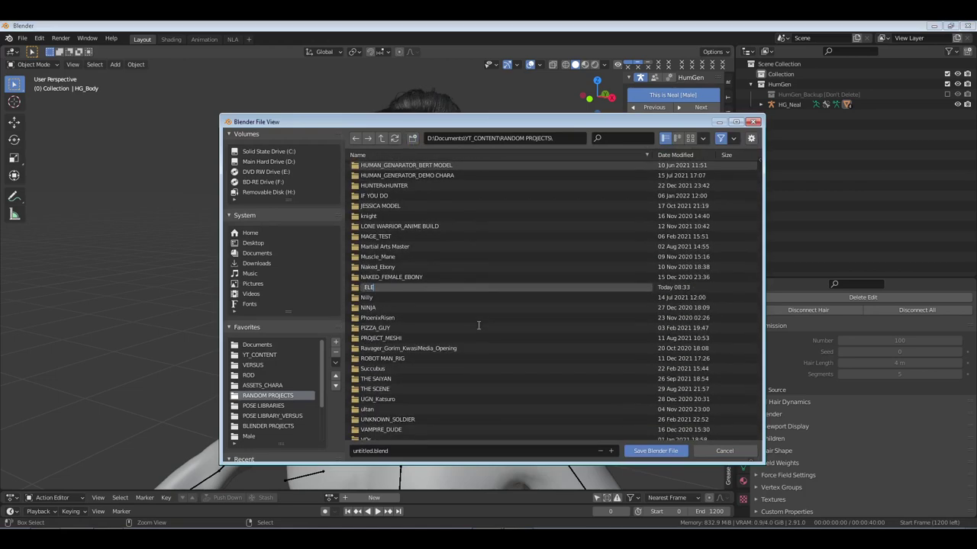
text(LVEN CHARACTER)
key(Return)
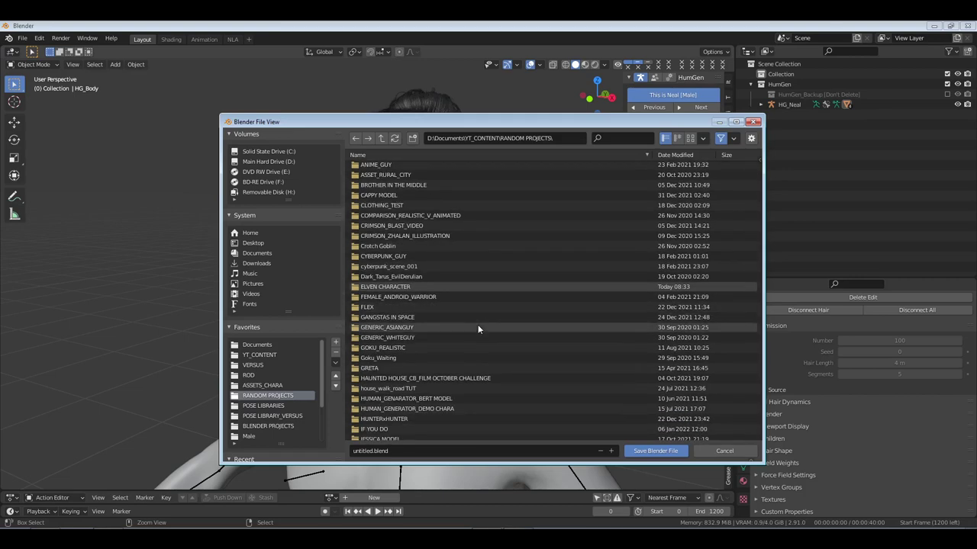
Save the file inside the ELVEN CHARACTER folder as ELVEN CHARACTER_DARVIN.blend
double_click(394, 284)
click(415, 446)
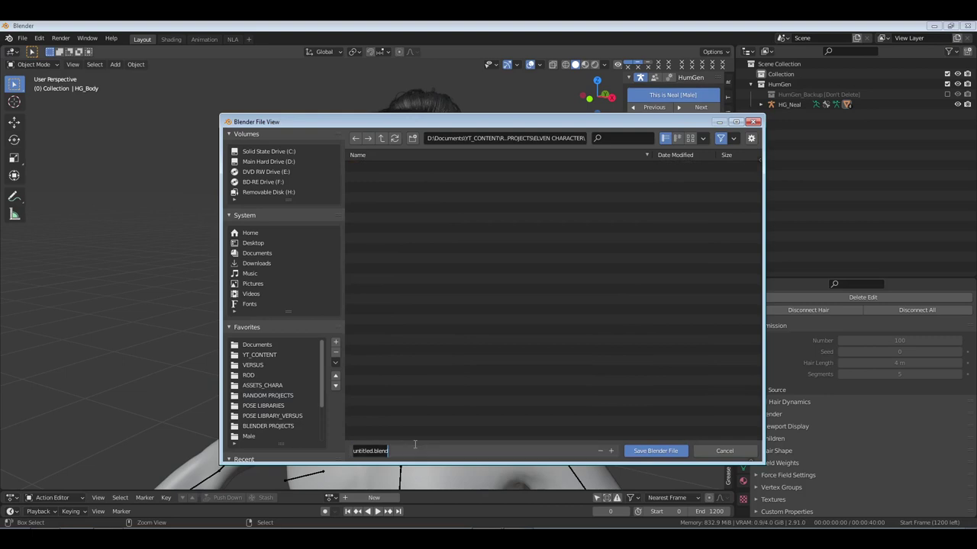
text(ELVEN CHARACTER_DARVIN)
key(Return)
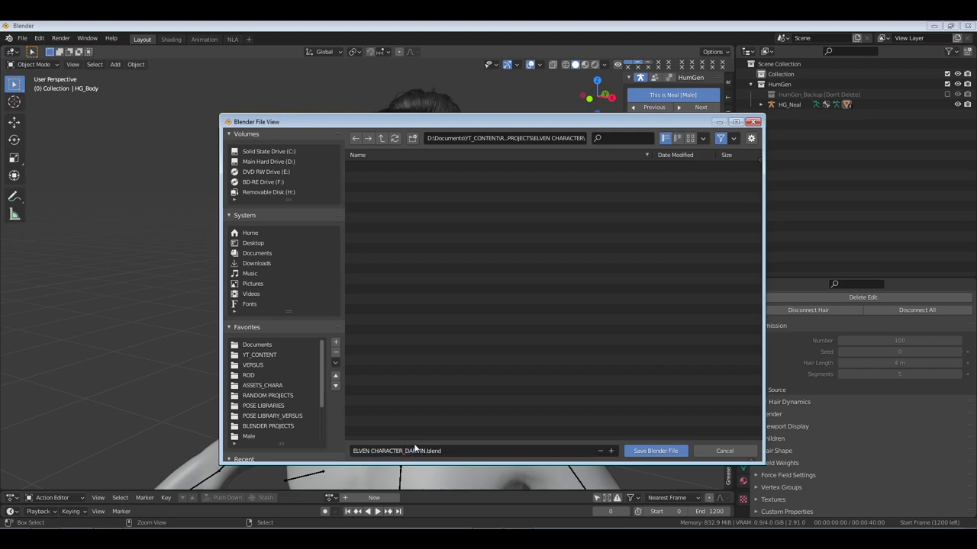
click(656, 450)
Rename the HG_Neal rig to DARVIN and delete the unused collection named Collection
click(789, 105)
double_click(790, 105)
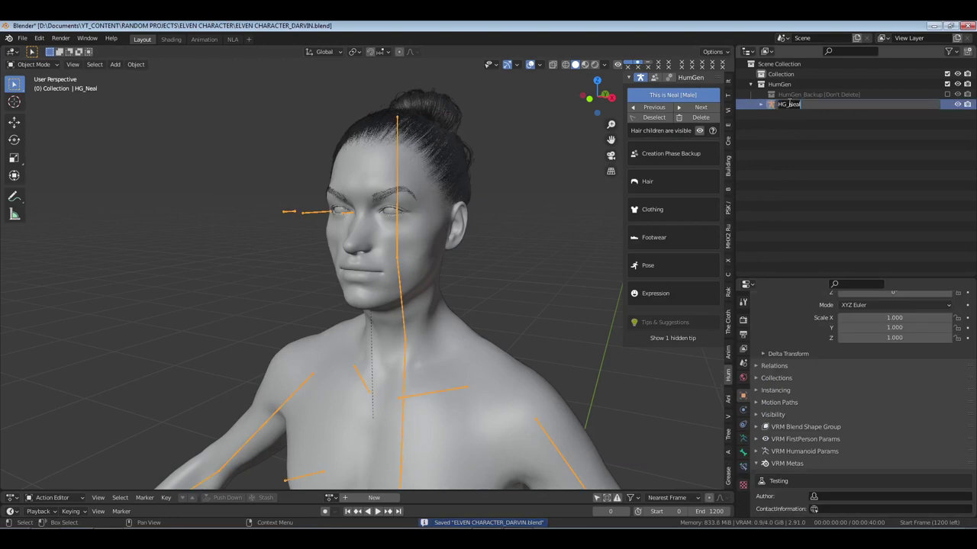
text(DARVIN)
key(Return)
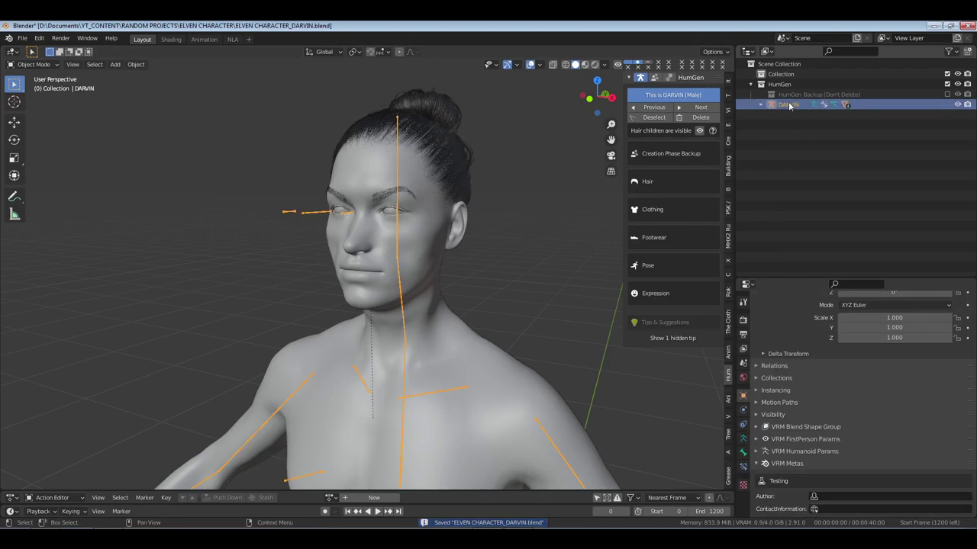
click(786, 75)
key(x)
Rename the HumGen collection to DARVIN and save the file
click(785, 76)
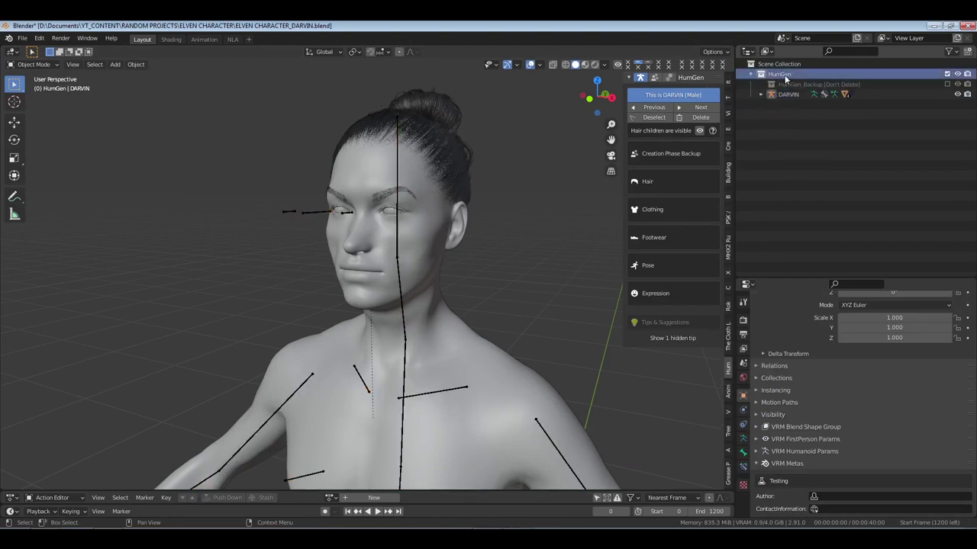
double_click(785, 75)
text(DARVIN)
key(Return)
click(795, 464)
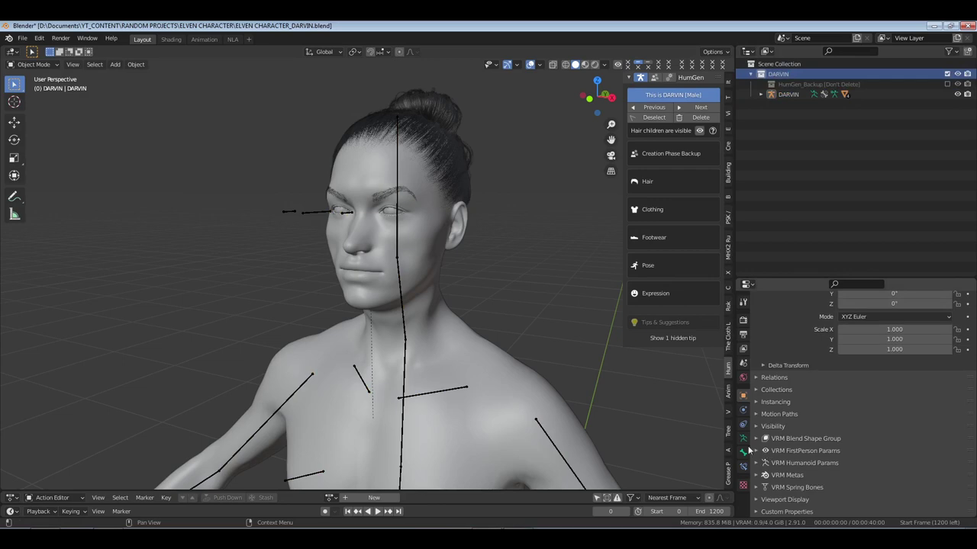
key(ctrl+s)
Select the body mesh, switch it to Sculpt Mode and activate the Grab brush, with the ear in close side view
middle_drag(459, 259, 409, 268)
click(416, 269)
scroll(488, 261, up, 6)
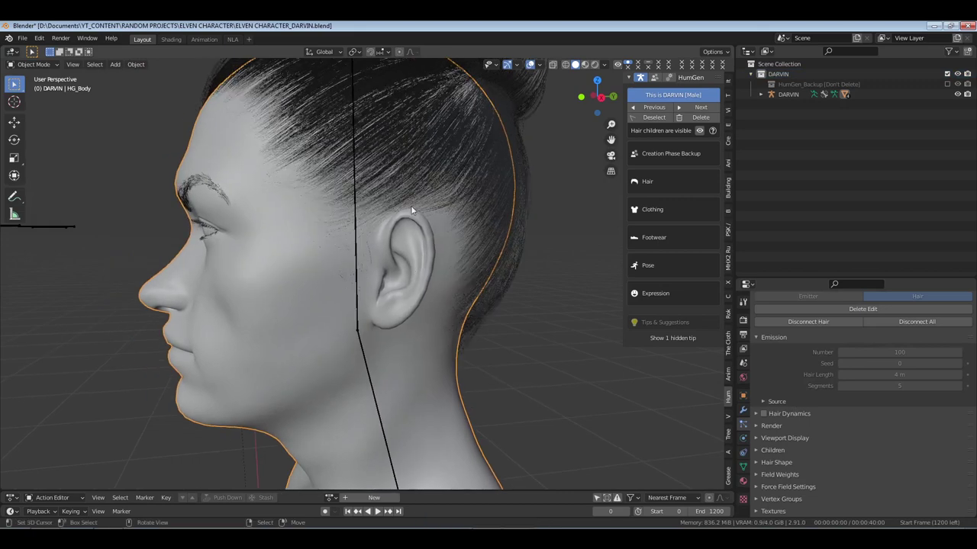
click(35, 64)
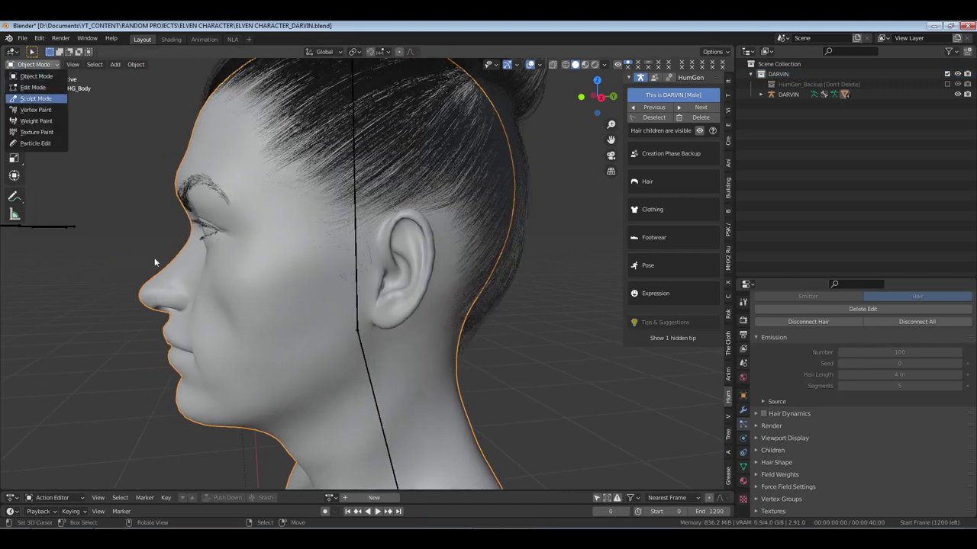
click(36, 98)
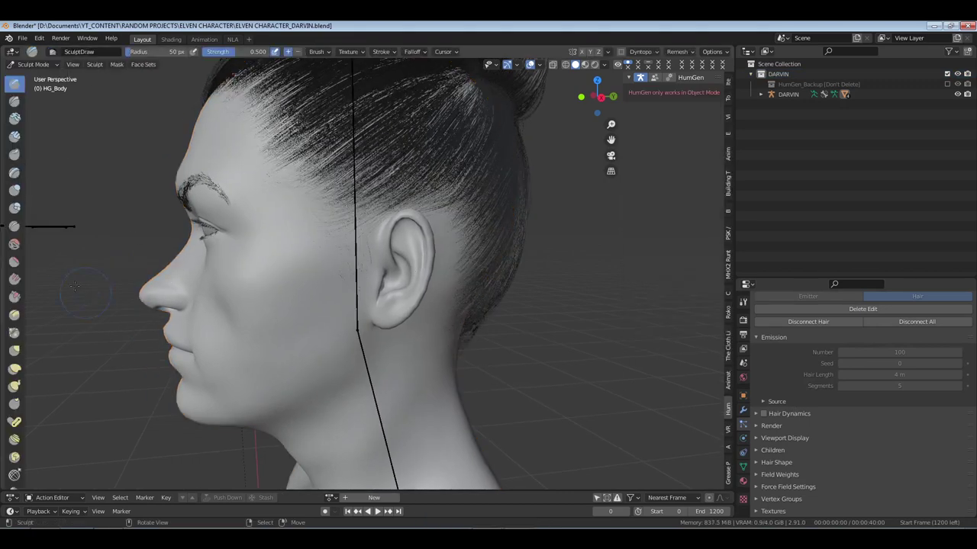
click(15, 350)
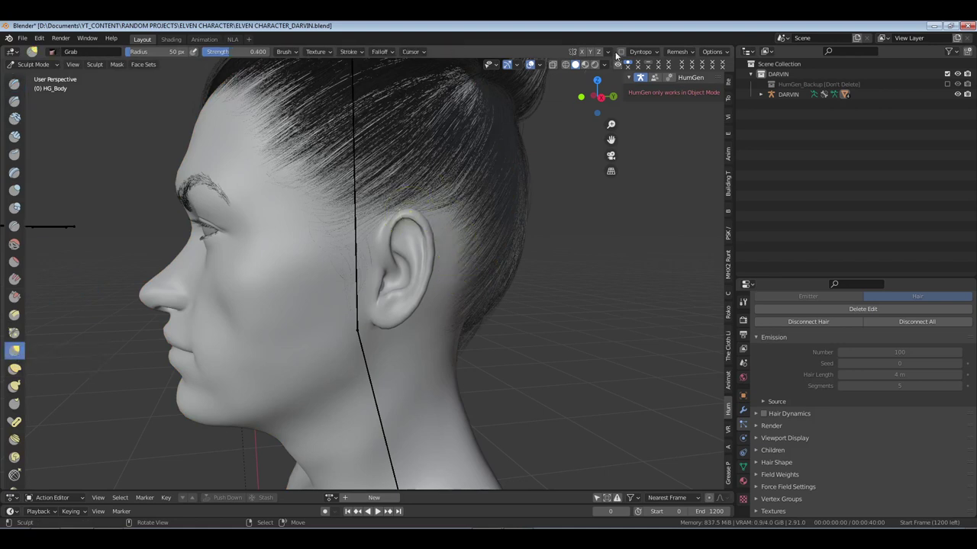
Turn on X-axis symmetry for sculpting and set the Grab brush radius to 127 px
mouse_move(371, 177)
middle_down()
mouse_move(447, 184)
mouse_move(514, 211)
mouse_move(501, 257)
middle_up()
key(f)
click(534, 260)
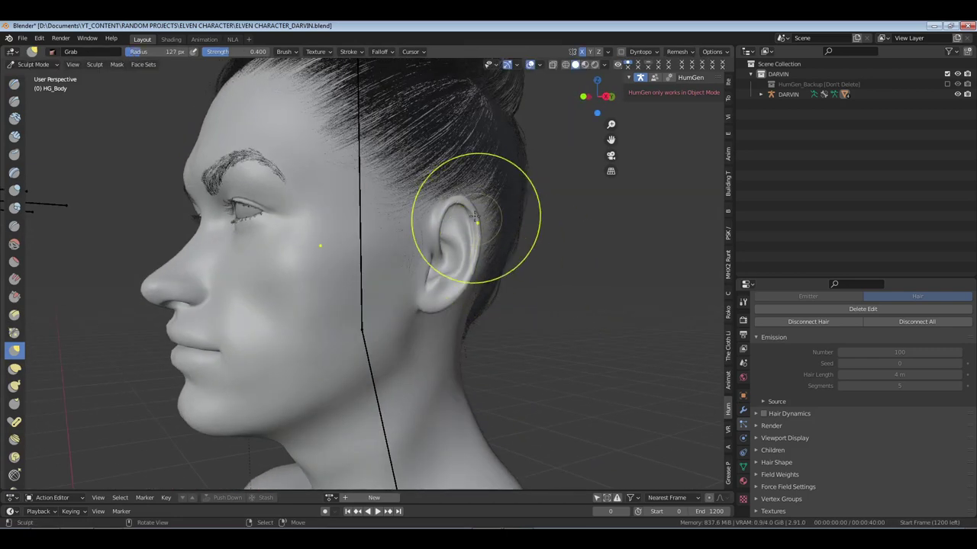
Try to pull the upper ear and the earlobe into a new shape with the Grab brush
drag(464, 194, 465, 190)
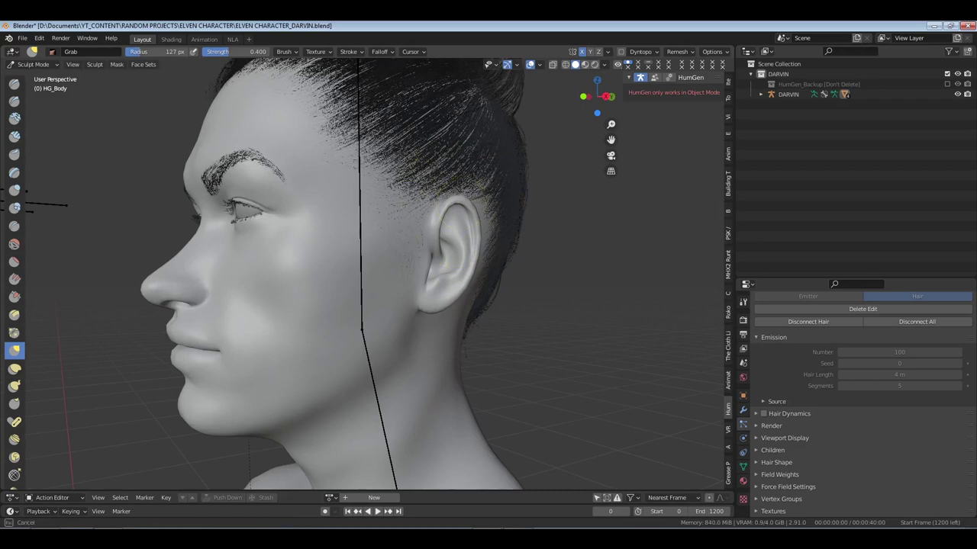
middle_drag(460, 207, 514, 254)
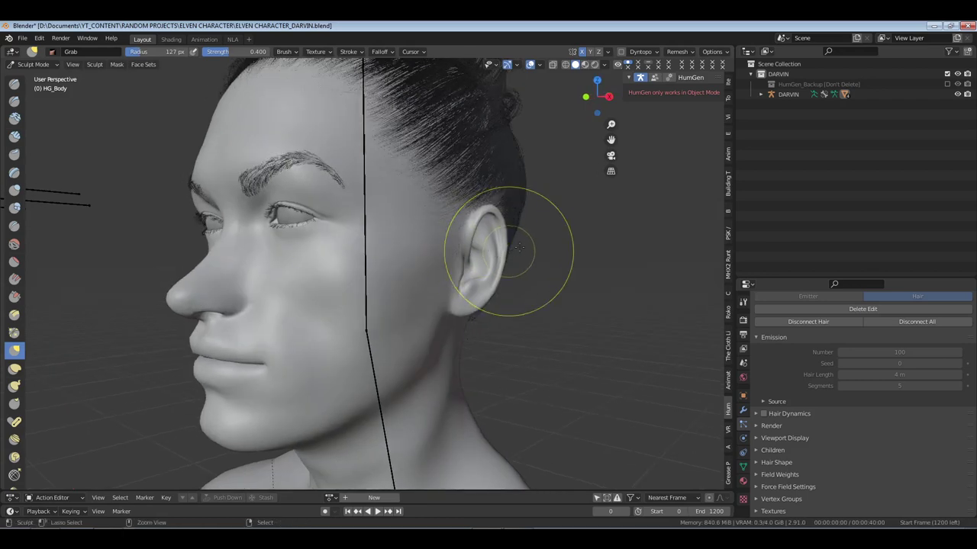
mouse_move(504, 235)
mouse_down()
mouse_move(492, 211)
mouse_move(501, 200)
mouse_move(533, 199)
mouse_up()
mouse_move(465, 241)
middle_down()
mouse_move(405, 252)
mouse_move(486, 258)
mouse_move(512, 242)
middle_up()
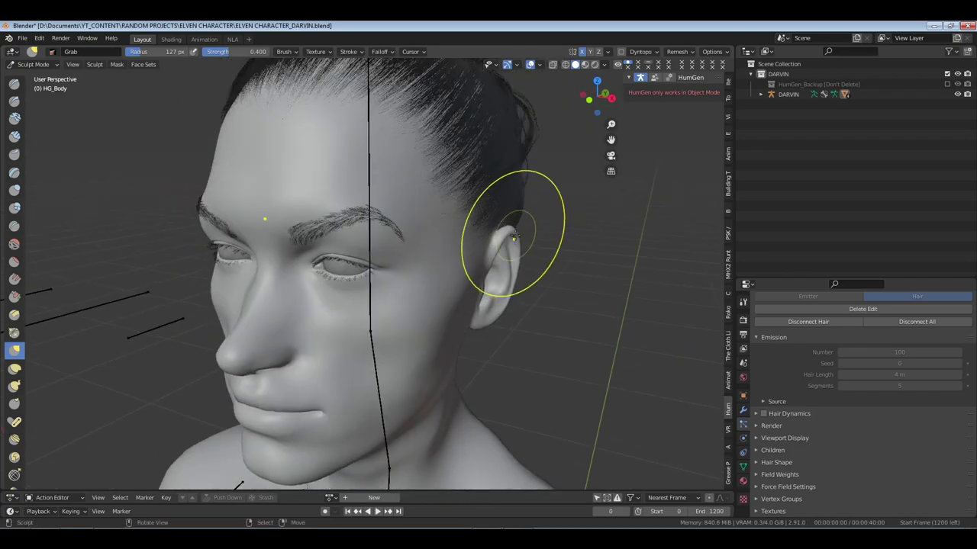
mouse_move(519, 240)
mouse_down()
mouse_move(528, 233)
mouse_move(519, 244)
mouse_up()
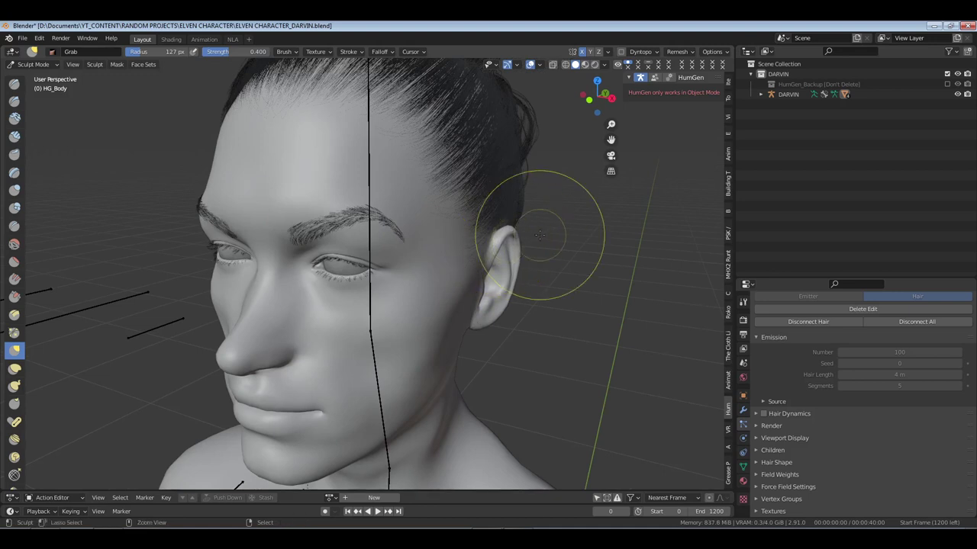
drag(515, 238, 513, 272)
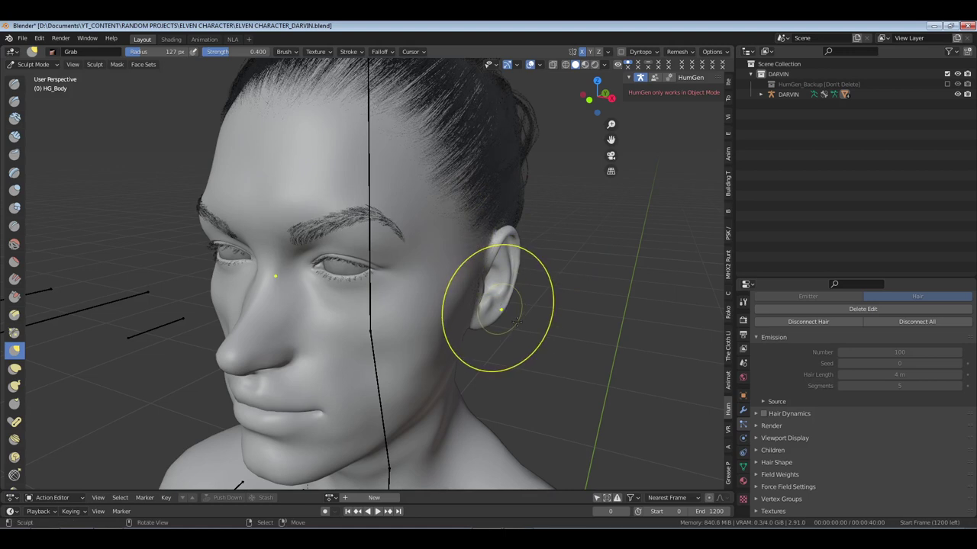
drag(501, 308, 497, 309)
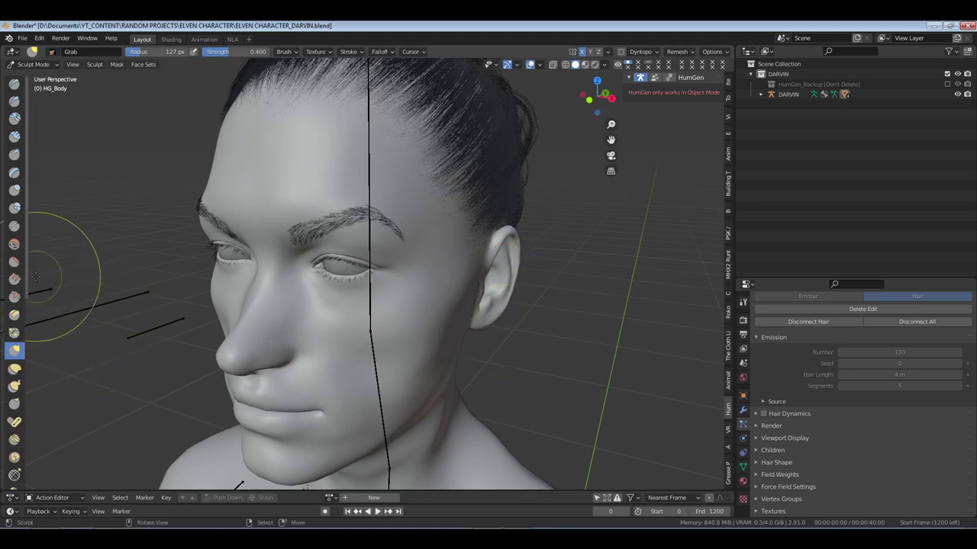
Try to deform the ear's upper rim and lobe with the Elastic Deform brush
click(15, 369)
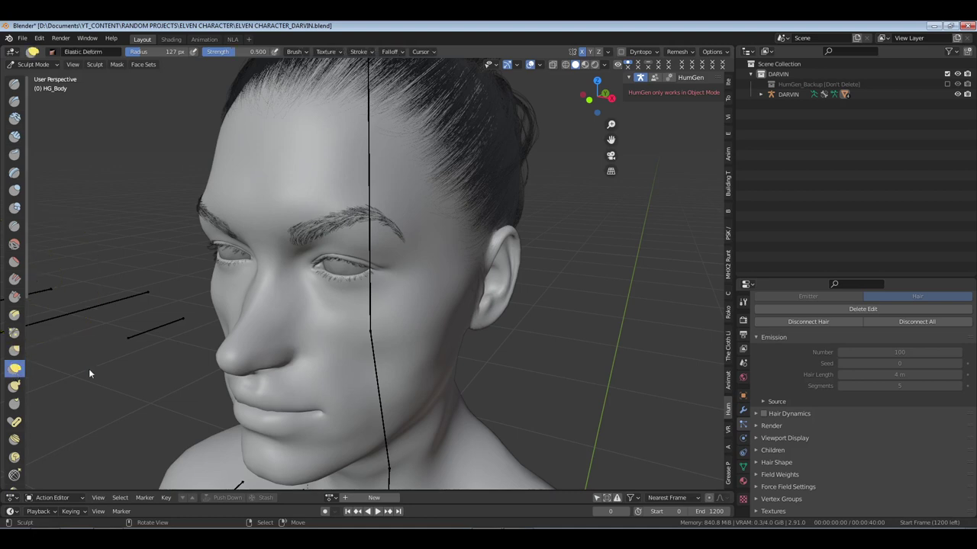
drag(511, 235, 522, 257)
drag(521, 320, 514, 319)
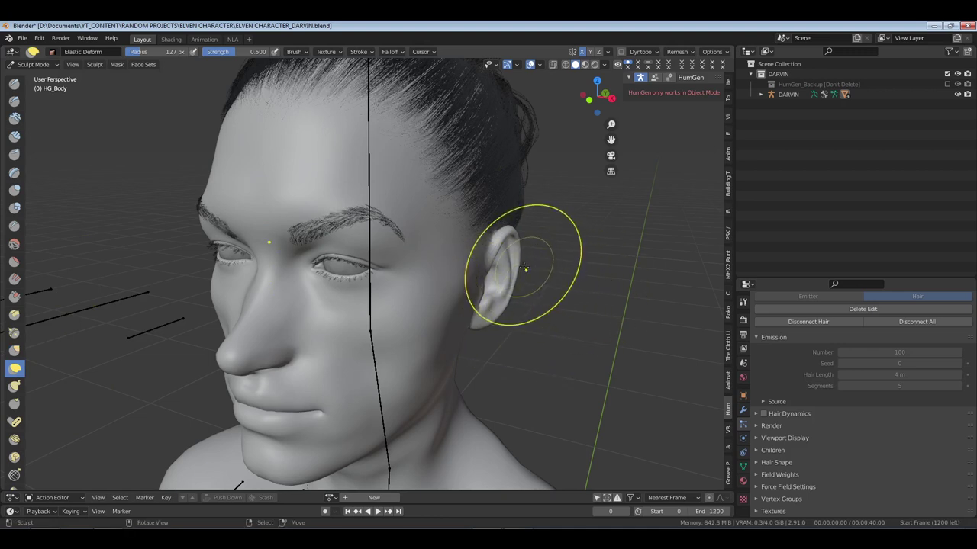
In Object Mode, turn off viewport display for all the body's particle modifiers, from ParticleSettings.003 through ParticleSystem 0.015
click(30, 65)
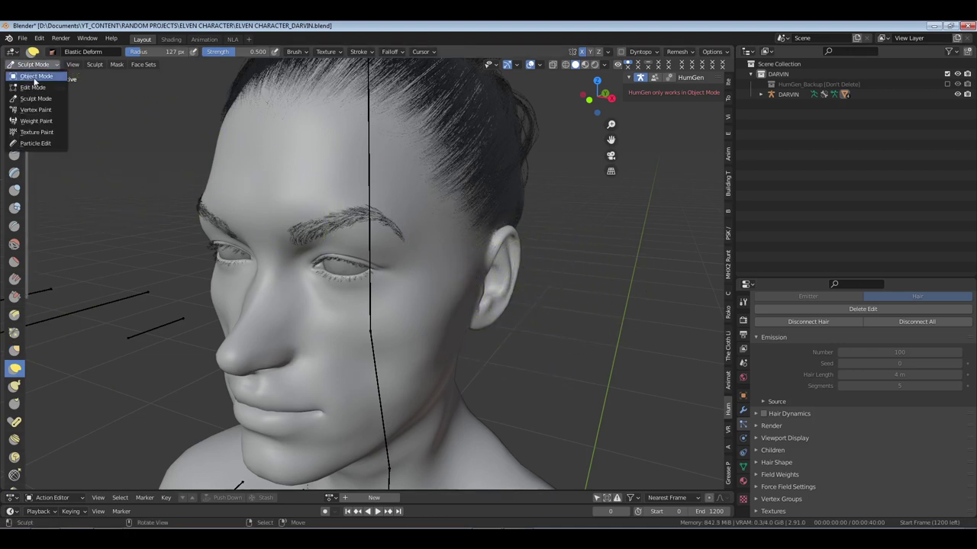
key(Return)
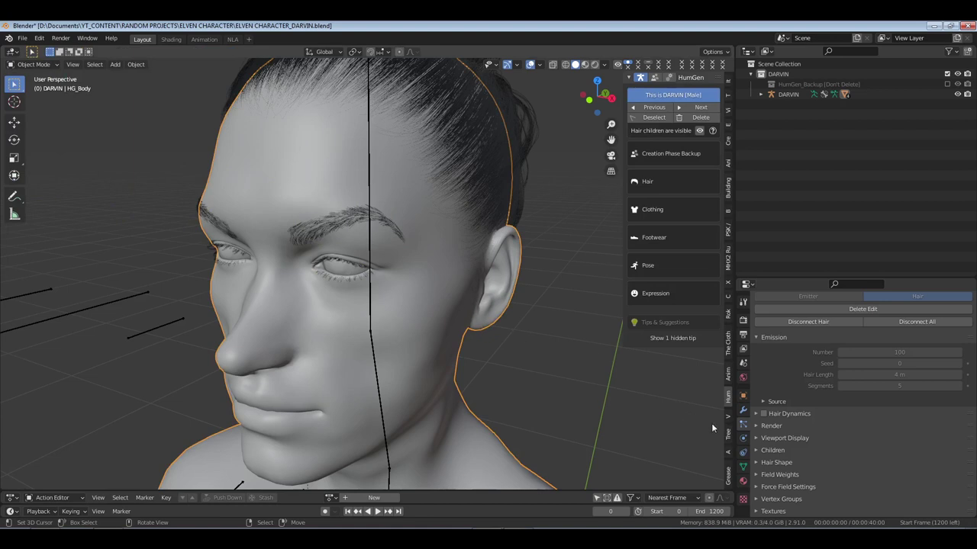
click(743, 411)
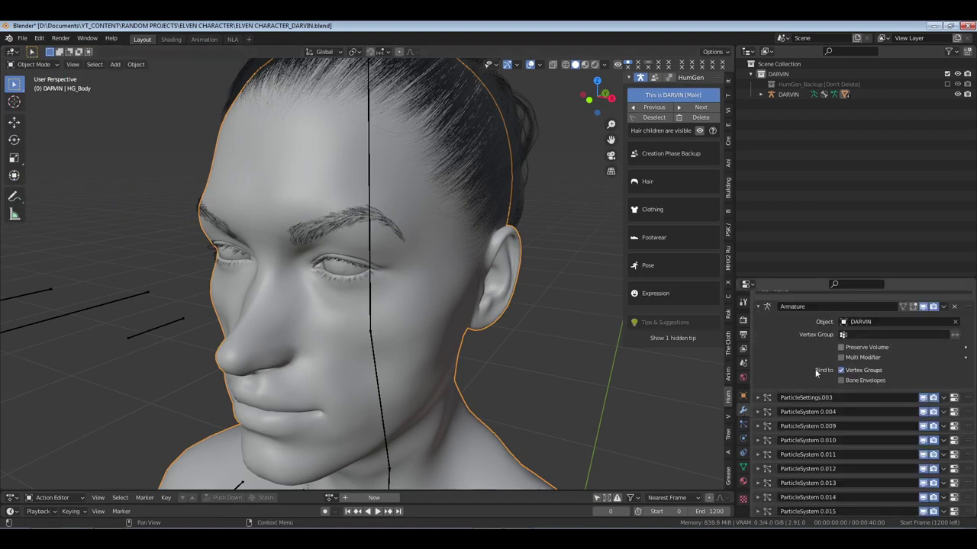
scroll(816, 372, up, 3)
click(917, 330)
click(917, 329)
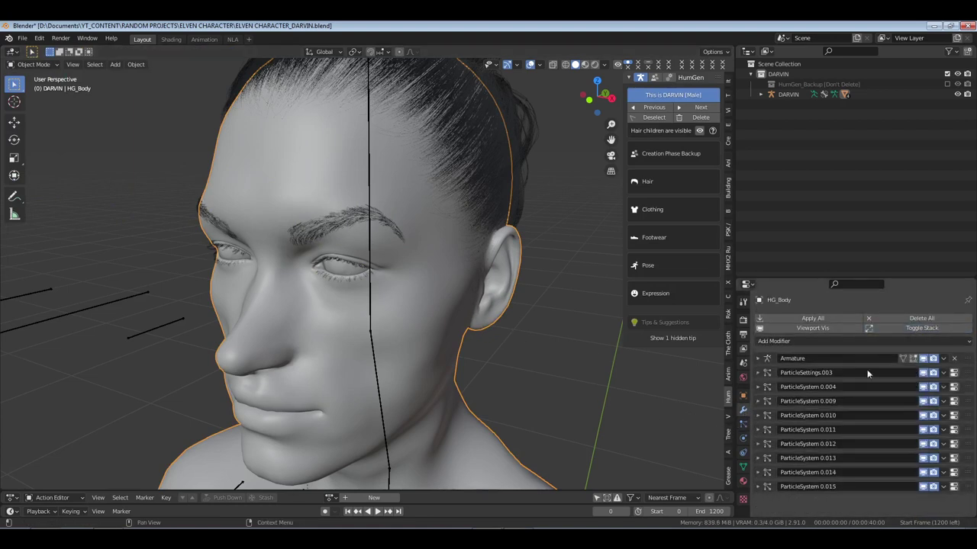
click(923, 387)
click(923, 400)
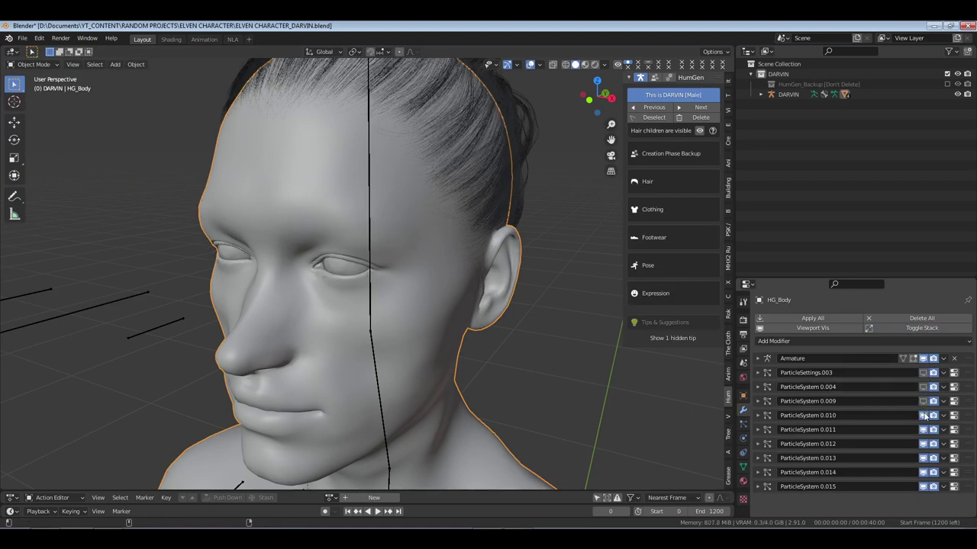
click(923, 415)
click(923, 415)
click(923, 415)
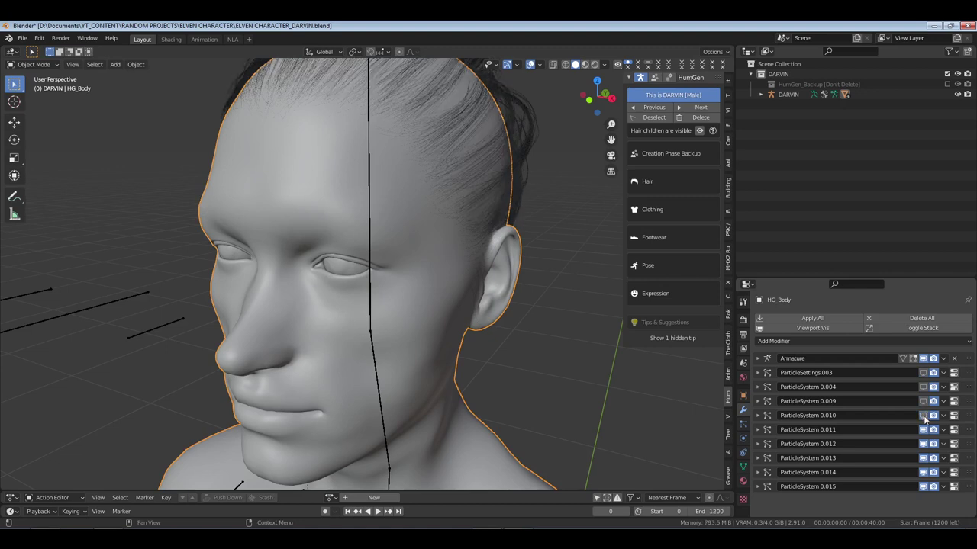
drag(923, 431, 923, 481)
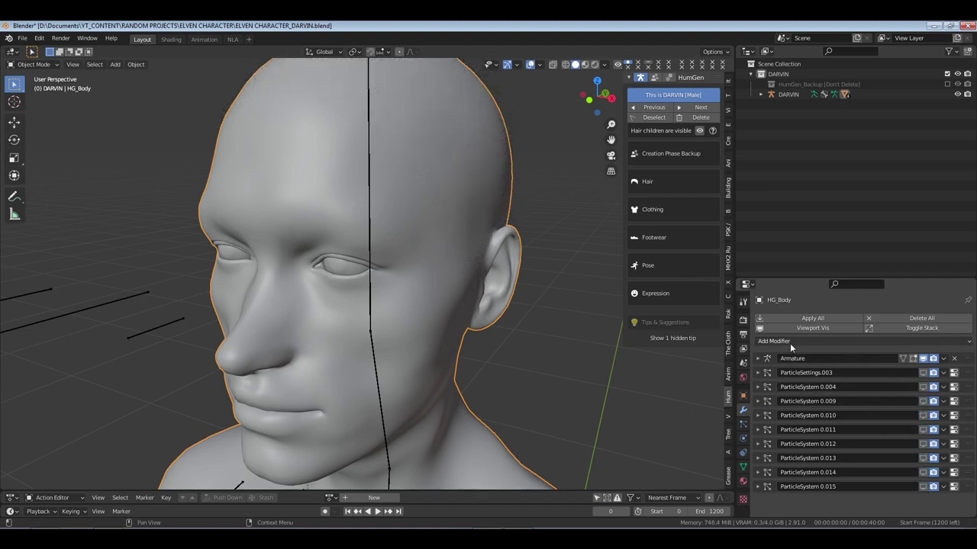
Return to Sculpt Mode and try to pull the ear's upper rim outward with Elastic Deform
click(30, 64)
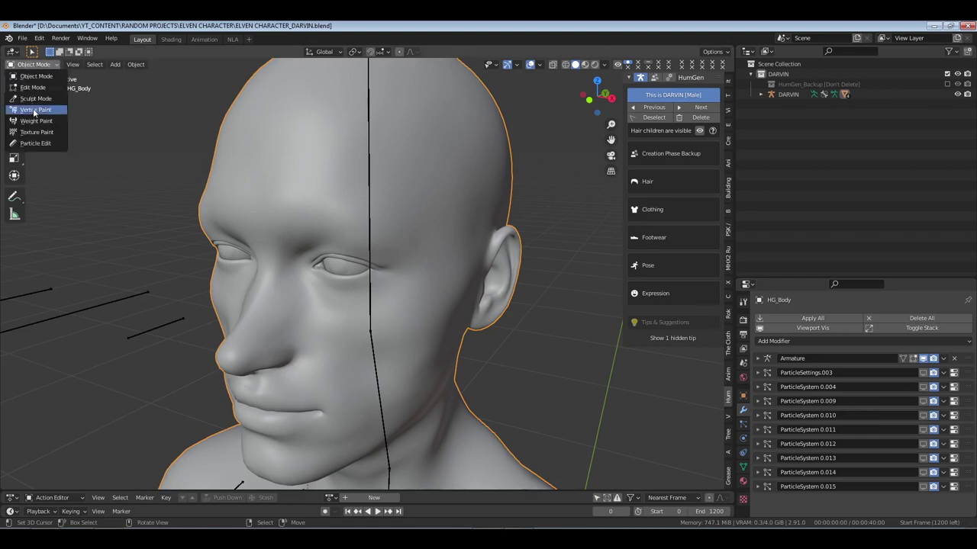
click(38, 98)
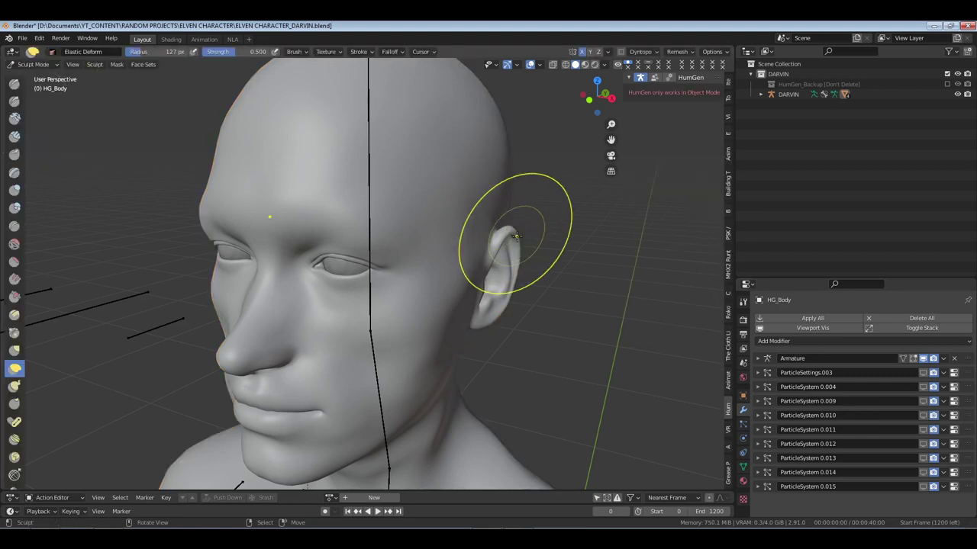
drag(516, 236, 521, 229)
key(Escape)
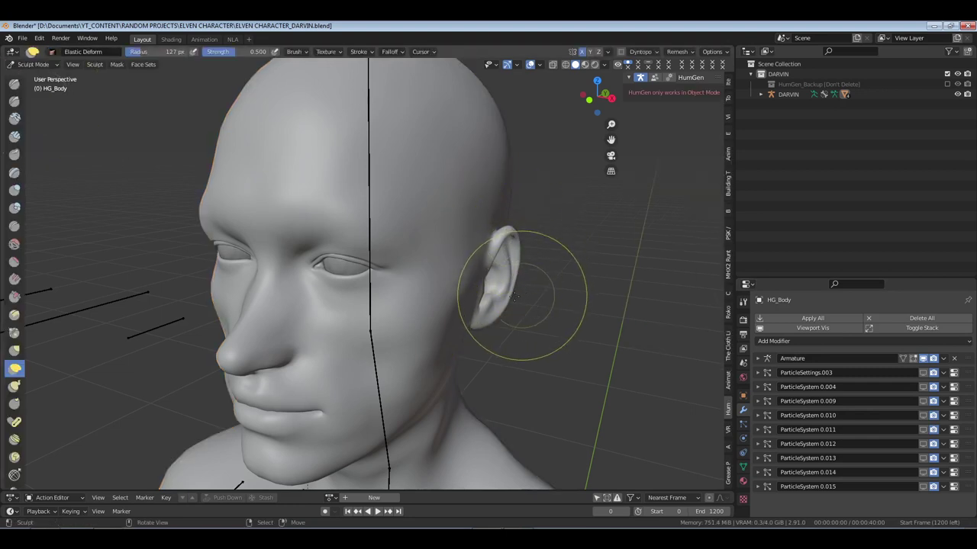
middle_drag(534, 325, 305, 312)
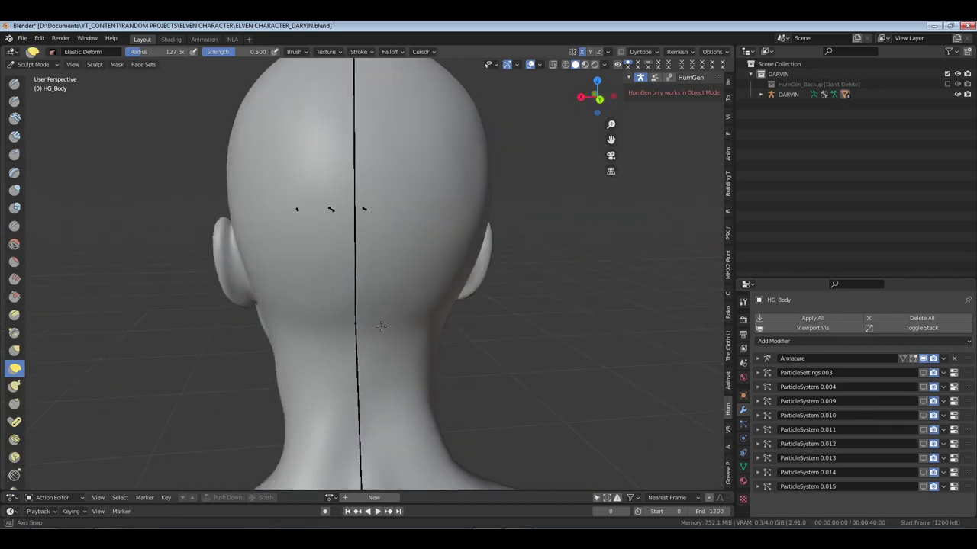
Switch the body back to Object Mode and make Basis its active shape key
click(33, 64)
click(30, 73)
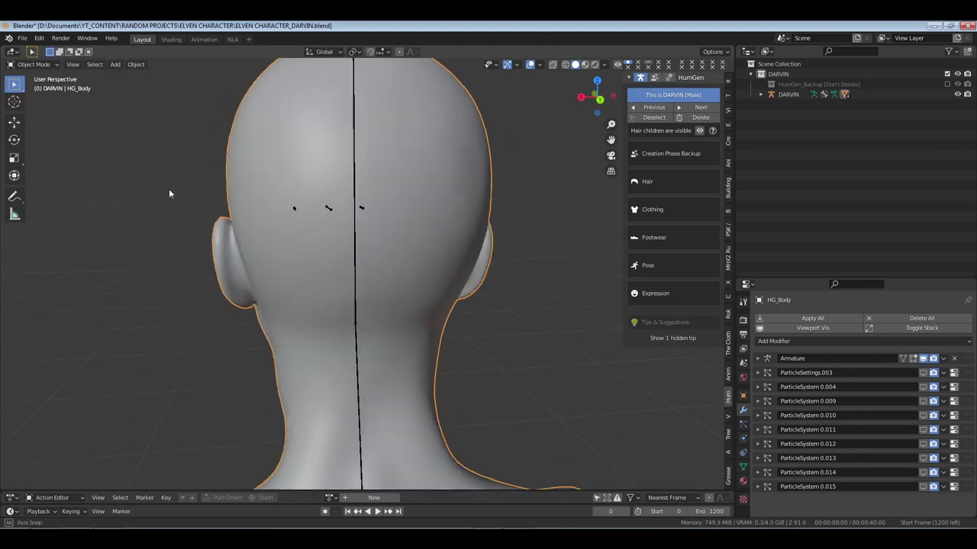
middle_drag(138, 228, 647, 434)
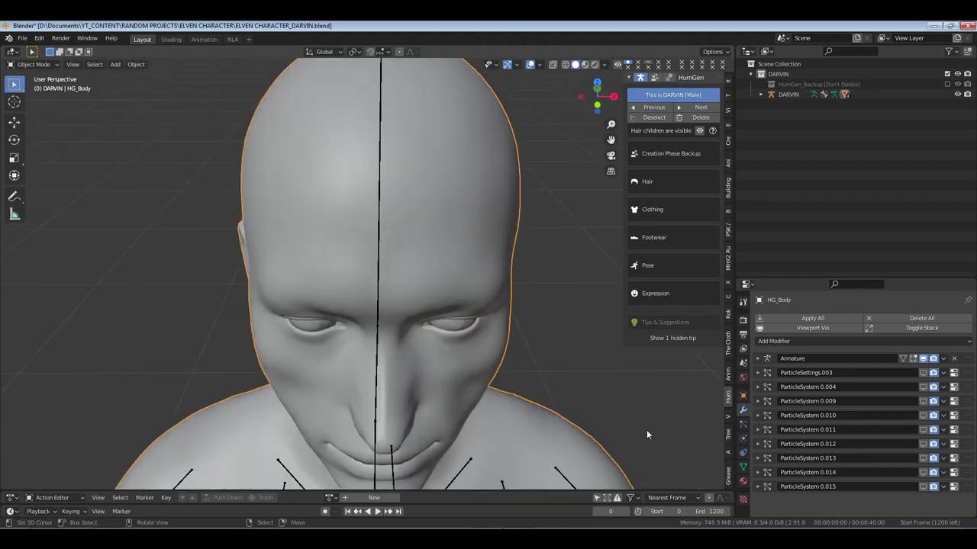
click(743, 467)
scroll(814, 447, down, 3)
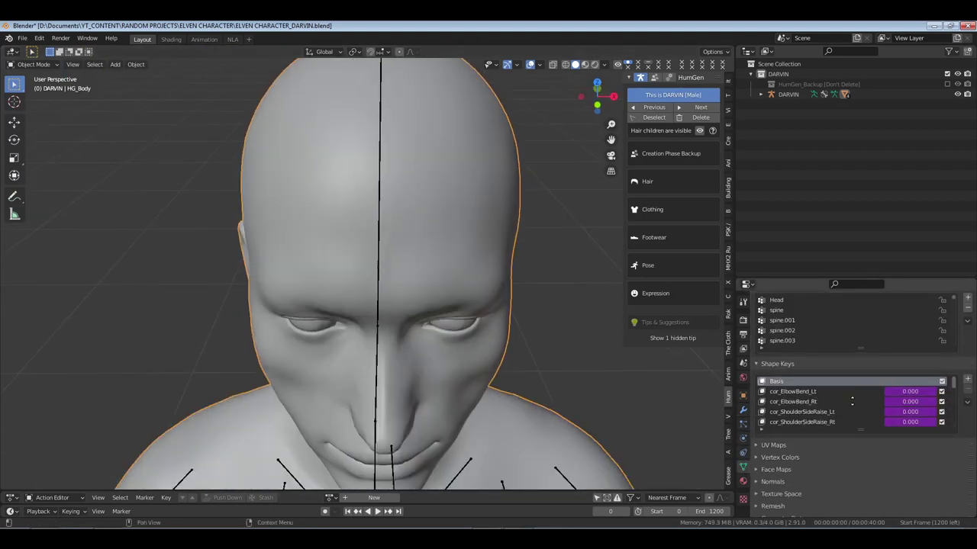
click(796, 392)
click(786, 382)
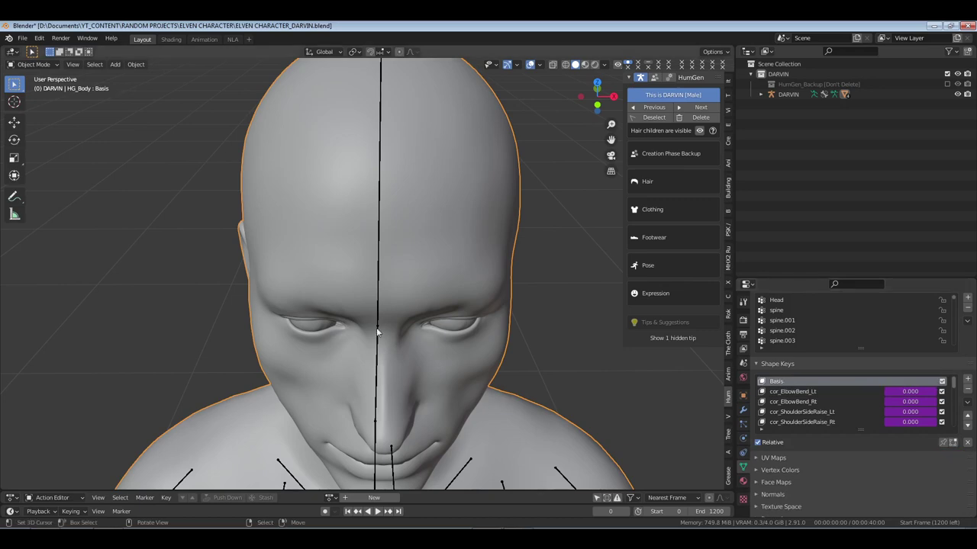
Return to Sculpt Mode and pull the top of the ear up and outward with the Grab brush
middle_drag(376, 328, 349, 271)
scroll(380, 309, down, 3)
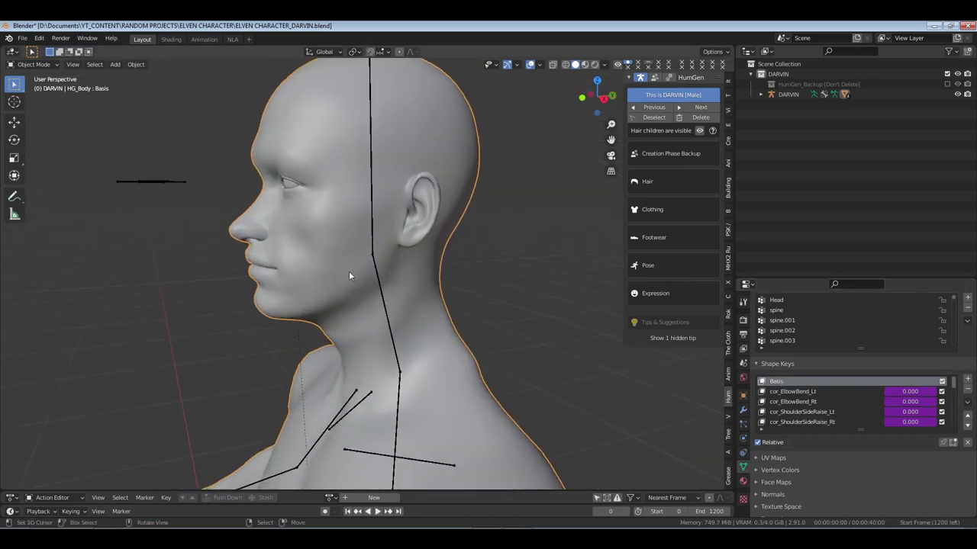
scroll(317, 310, up, 5)
middle_drag(307, 317, 383, 320)
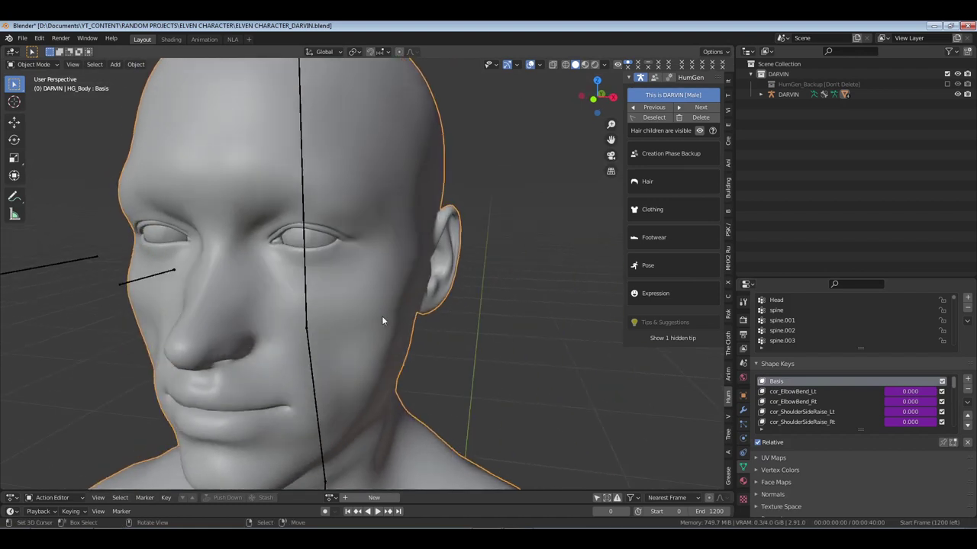
click(34, 65)
click(30, 100)
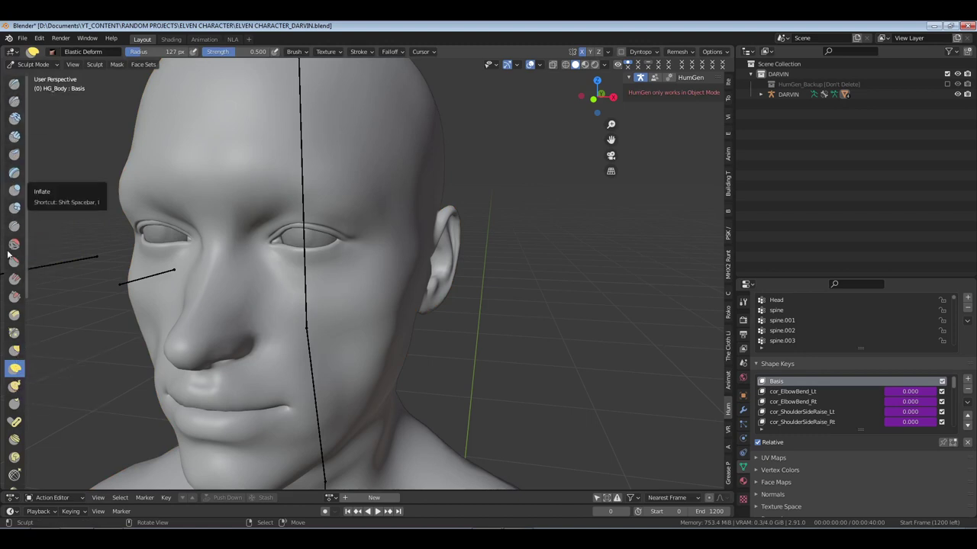
click(12, 356)
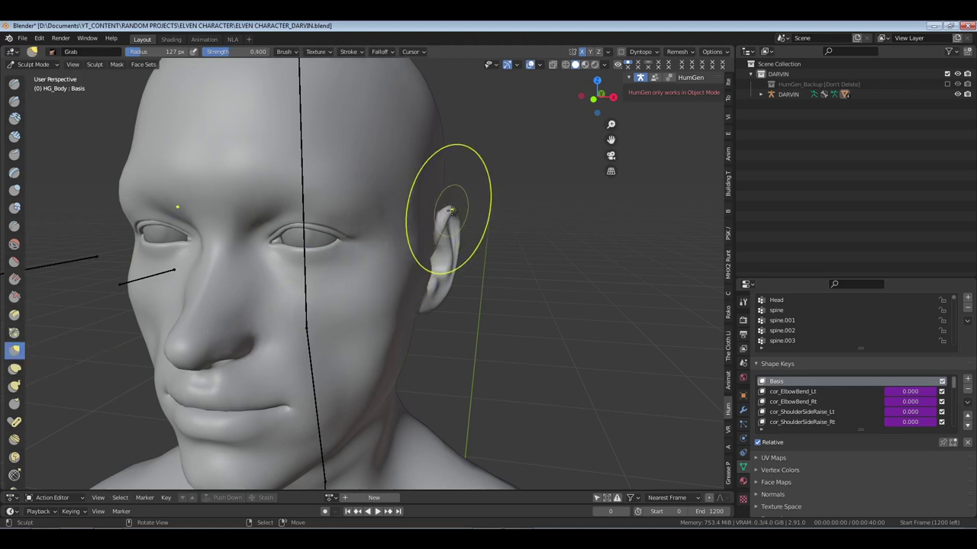
mouse_move(450, 213)
mouse_down()
mouse_move(482, 191)
mouse_move(460, 210)
mouse_move(477, 200)
mouse_up()
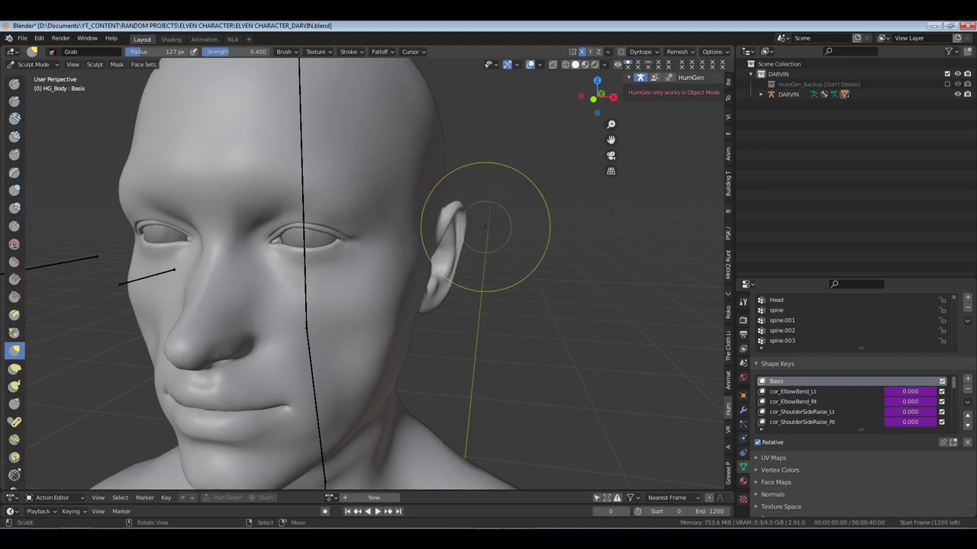
Pull the ear's upper rim further up and back with the Grab brush, checking it from the side and behind
mouse_move(485, 226)
middle_down()
mouse_move(412, 208)
mouse_move(451, 213)
middle_up()
drag(424, 263, 418, 252)
drag(432, 200, 444, 191)
scroll(442, 204, down, 2)
mouse_move(443, 205)
middle_down()
mouse_move(362, 222)
mouse_move(287, 214)
middle_up()
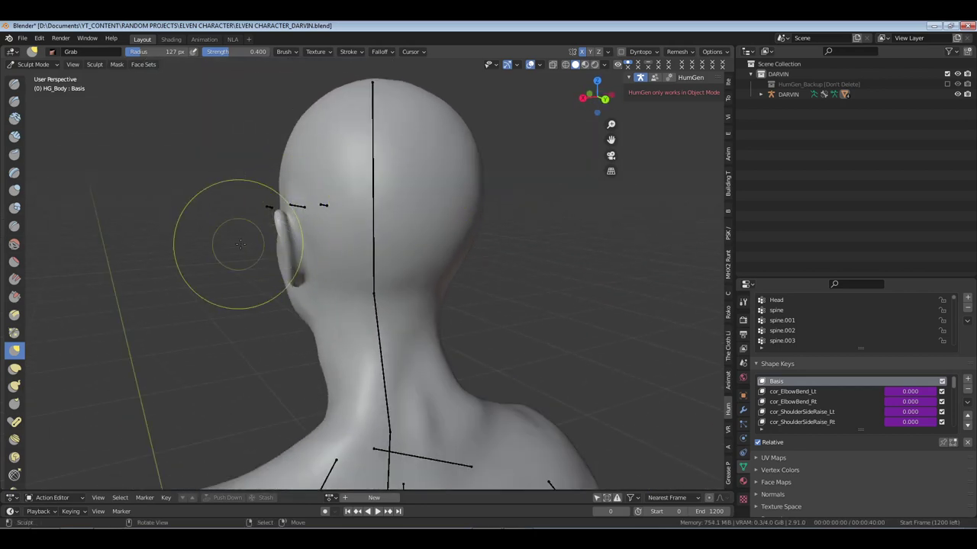
middle_drag(239, 244, 516, 267)
scroll(418, 266, up, 3)
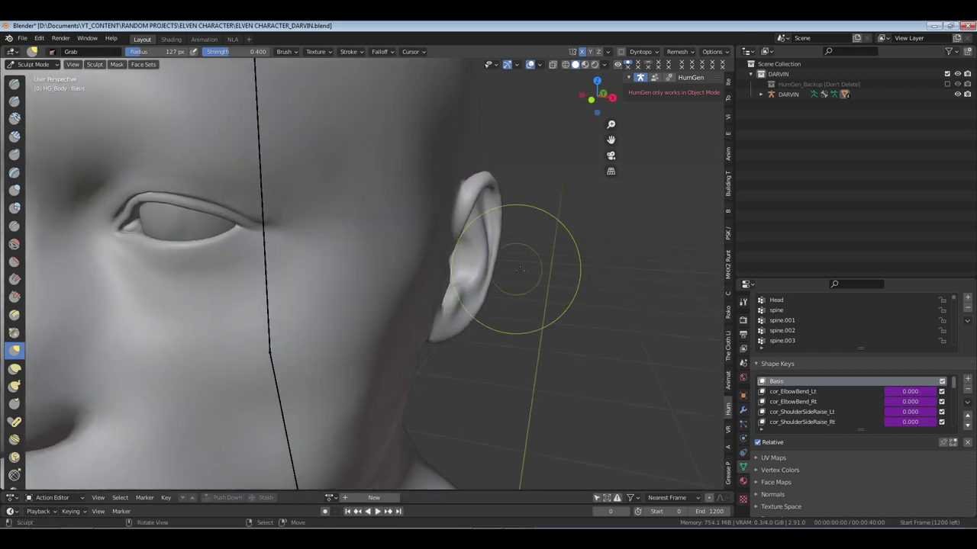
Set the Grab brush radius to 64 px and draw the ear's upper rim into an elven point
key(f)
click(501, 270)
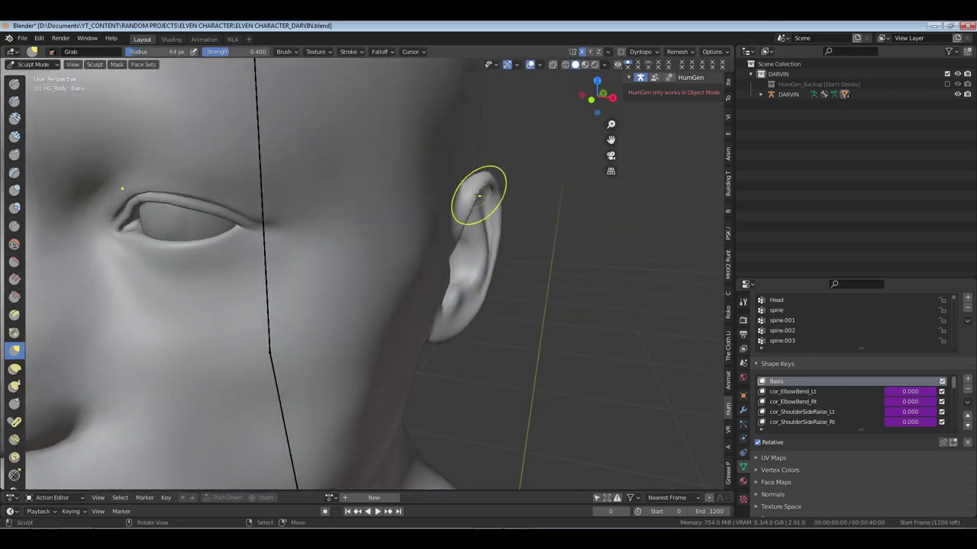
drag(490, 183, 495, 172)
middle_drag(498, 164, 443, 317)
drag(443, 316, 455, 296)
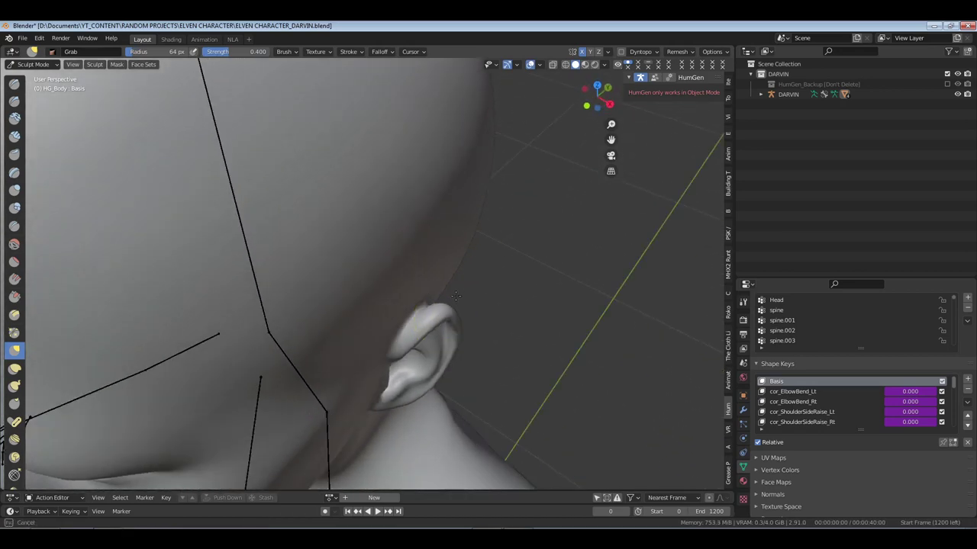
middle_drag(473, 291, 415, 233)
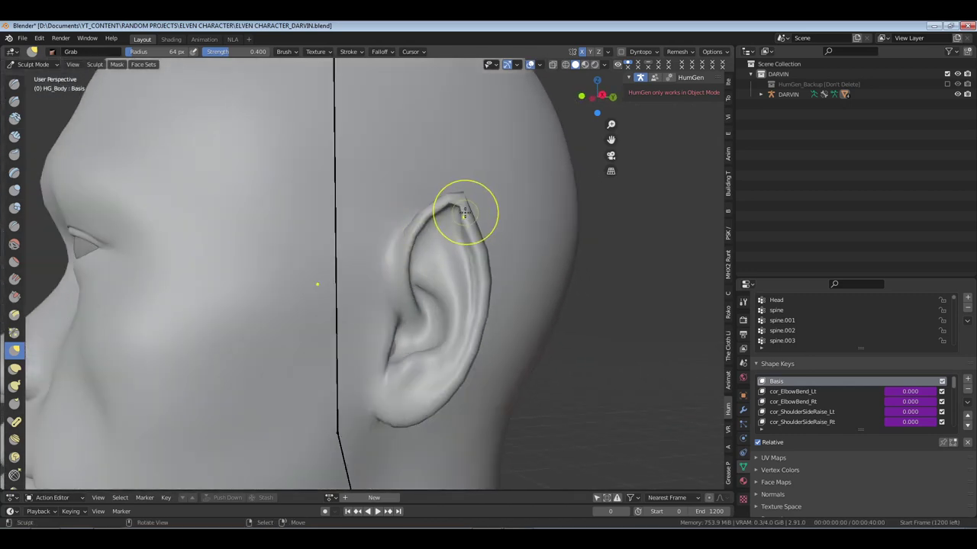
mouse_move(465, 212)
mouse_down()
mouse_move(475, 200)
mouse_move(467, 209)
mouse_up()
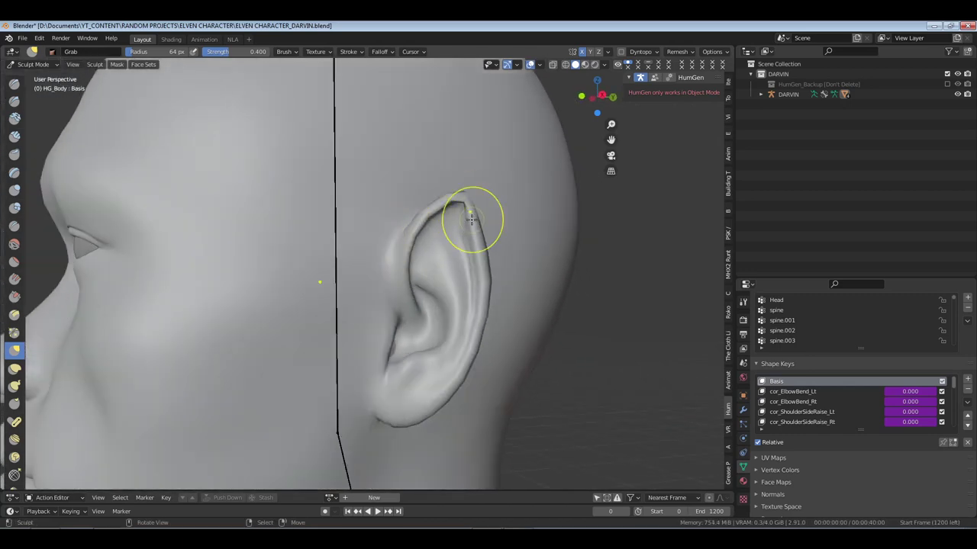
Set the Grab brush radius to 86 px and adjust the upper ear's outward angle, working from behind and in front
middle_drag(475, 219, 358, 260)
key(f)
click(358, 255)
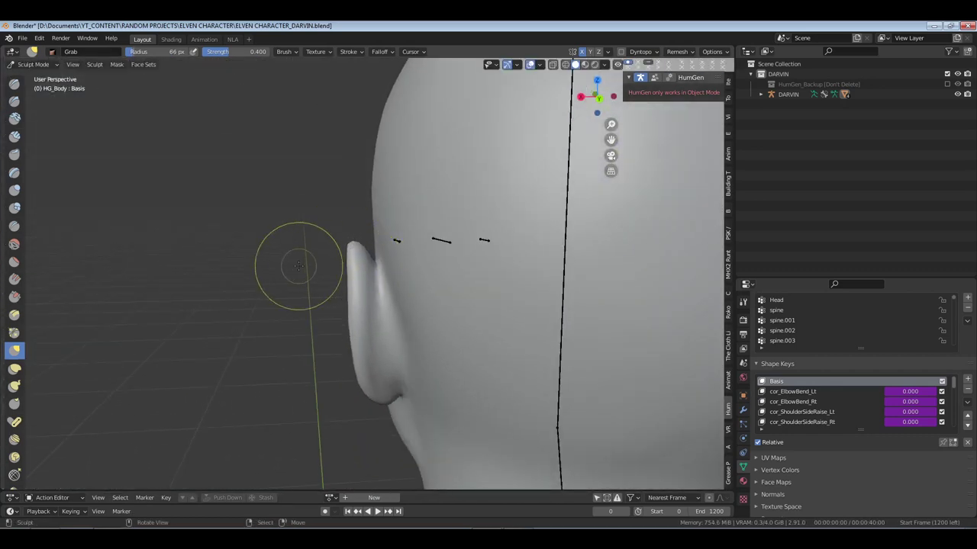
middle_drag(287, 267, 406, 263)
drag(403, 260, 402, 270)
middle_drag(432, 271, 404, 276)
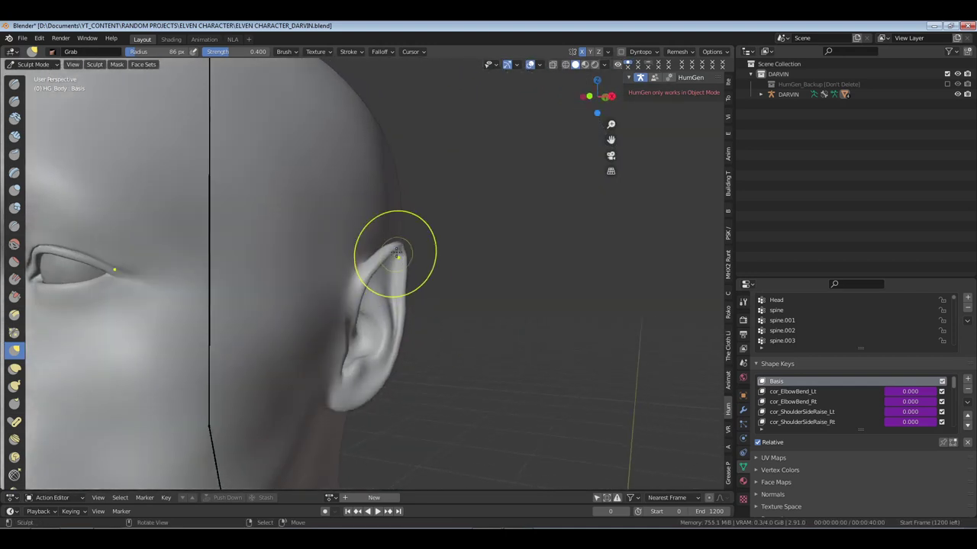
Pull the ear's pointed tip up and backward with the Grab brush in a view of the whole head
scroll(356, 257, down, 5)
mouse_move(348, 260)
middle_down()
mouse_move(401, 267)
mouse_move(344, 271)
mouse_move(453, 277)
middle_up()
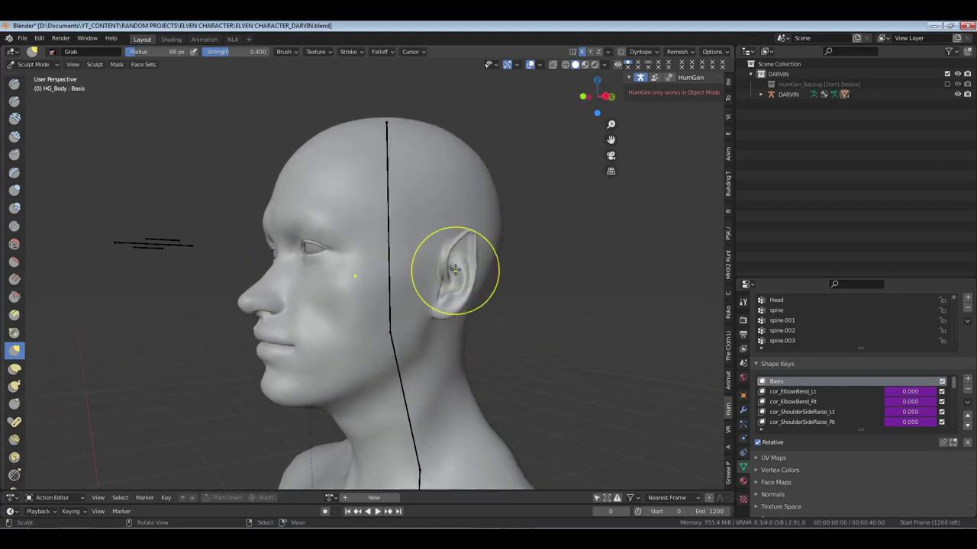
drag(476, 262, 480, 241)
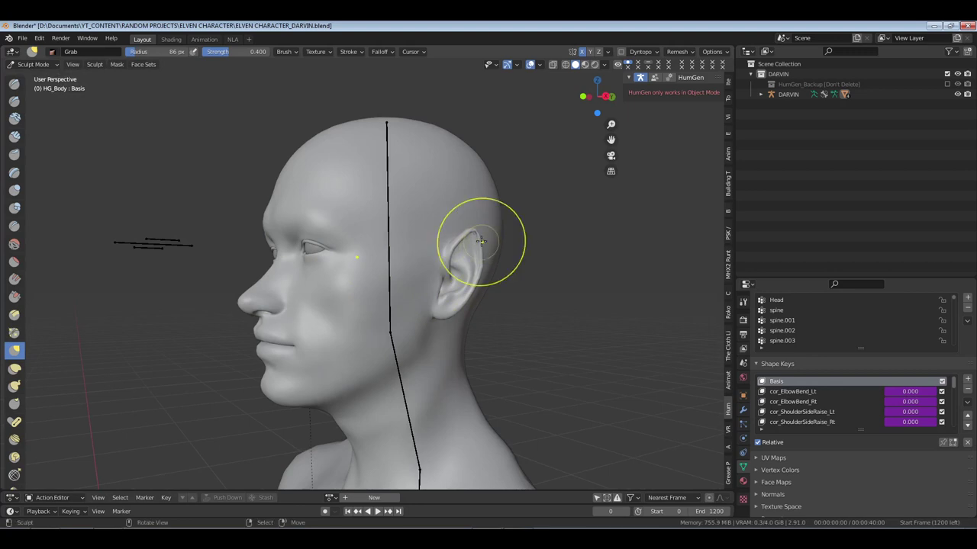
middle_drag(475, 235, 479, 245)
drag(480, 245, 485, 236)
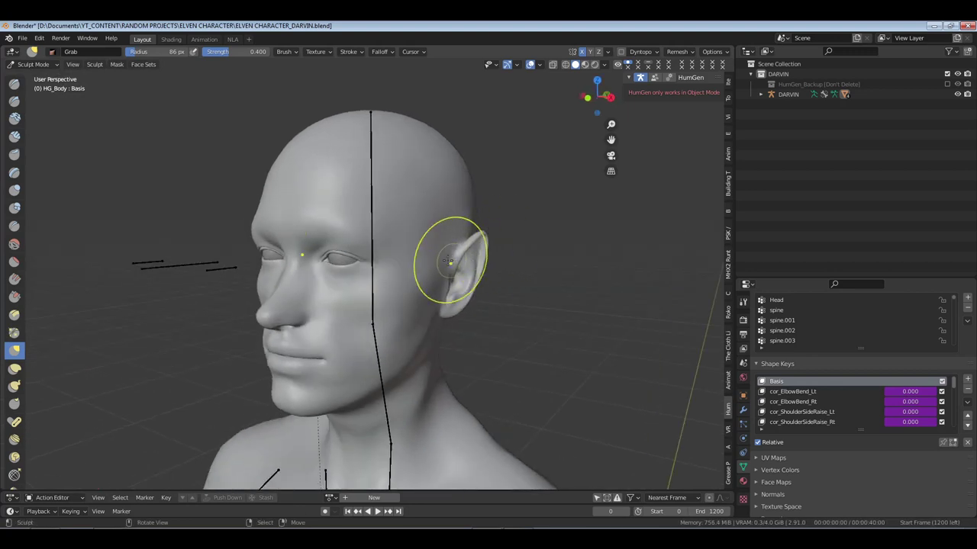
Refine the ear's rear rim with the Grab brush, pushing the edge below the tip slightly inward
mouse_move(448, 261)
middle_down()
mouse_move(407, 228)
mouse_move(461, 247)
mouse_move(414, 259)
middle_up()
scroll(480, 248, up, 6)
scroll(427, 252, up, 2)
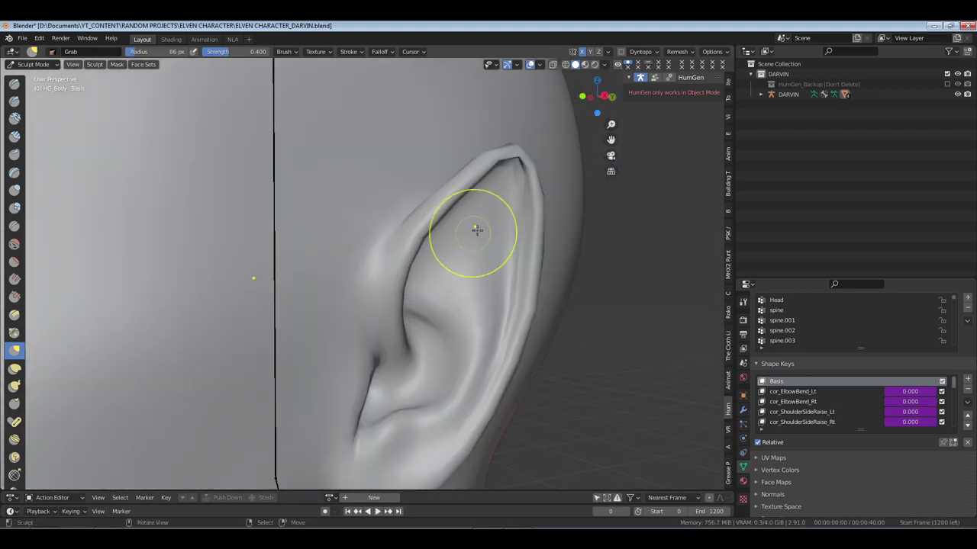
drag(530, 201, 523, 175)
drag(534, 261, 527, 260)
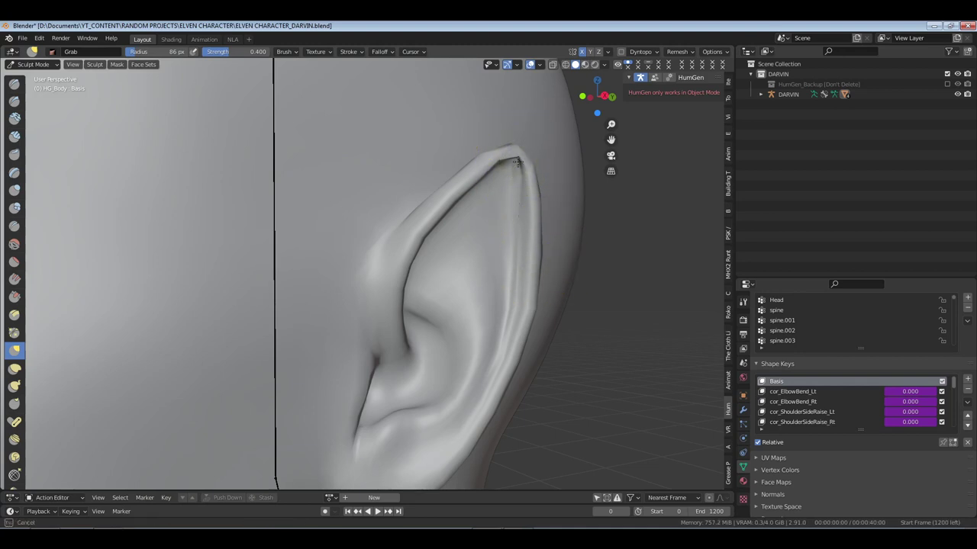
Switch to the Elastic Deform brush, set its radius to 103 px and reshape the upper ear from behind
middle_drag(425, 207, 508, 323)
key(f)
click(528, 325)
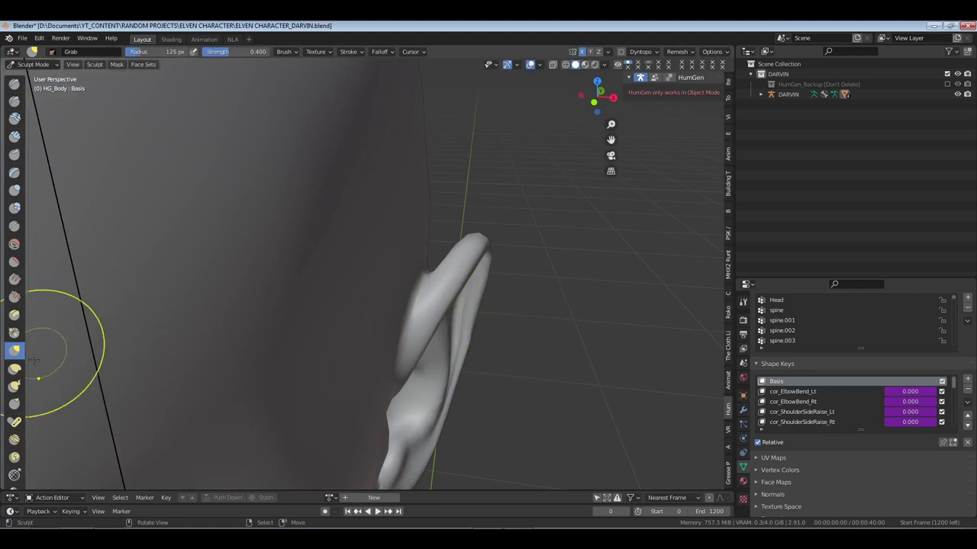
click(14, 370)
key(f)
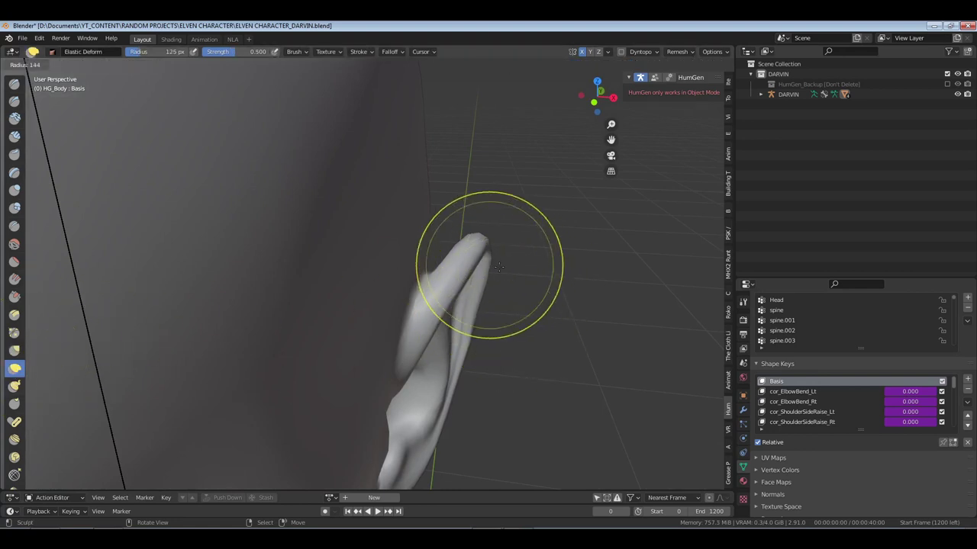
click(486, 258)
middle_drag(473, 254, 374, 267)
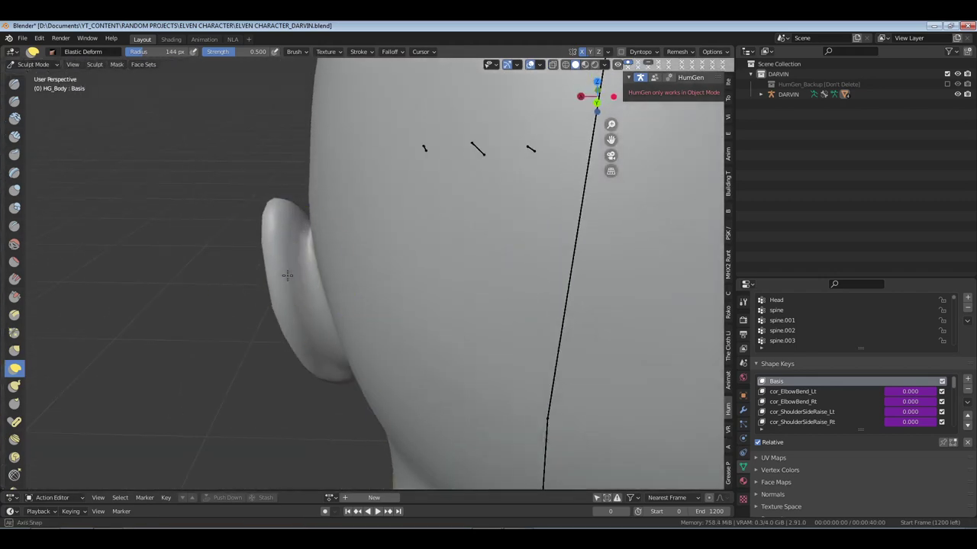
key(f)
click(252, 259)
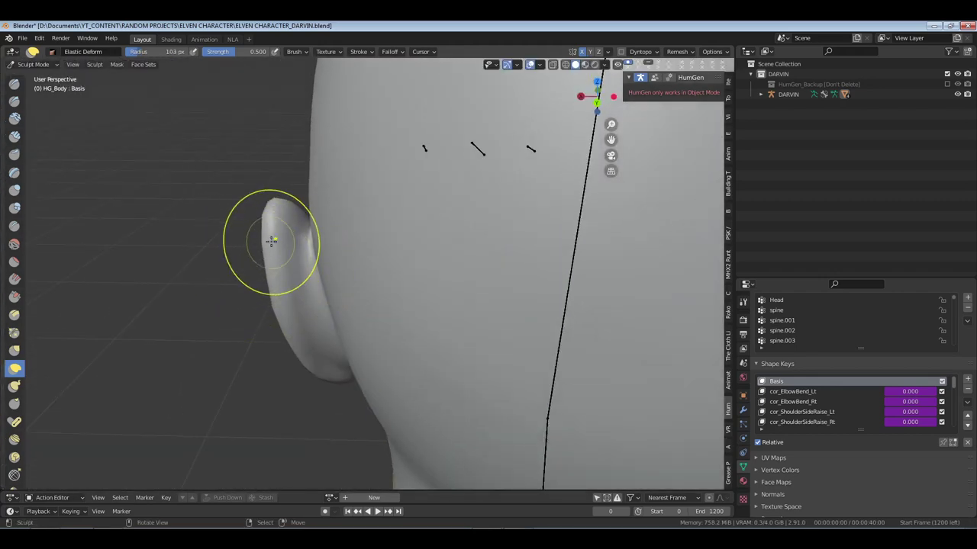
middle_drag(268, 240, 246, 278)
Smooth the rim just below the ear tip with Elastic Deform, using radii of 76 px and 69 px
key(f)
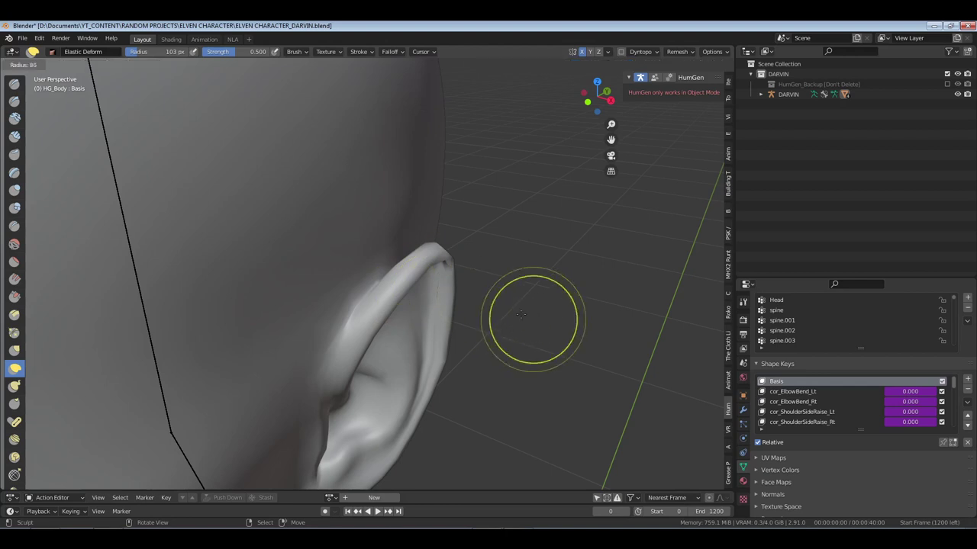
click(571, 320)
drag(450, 283, 446, 271)
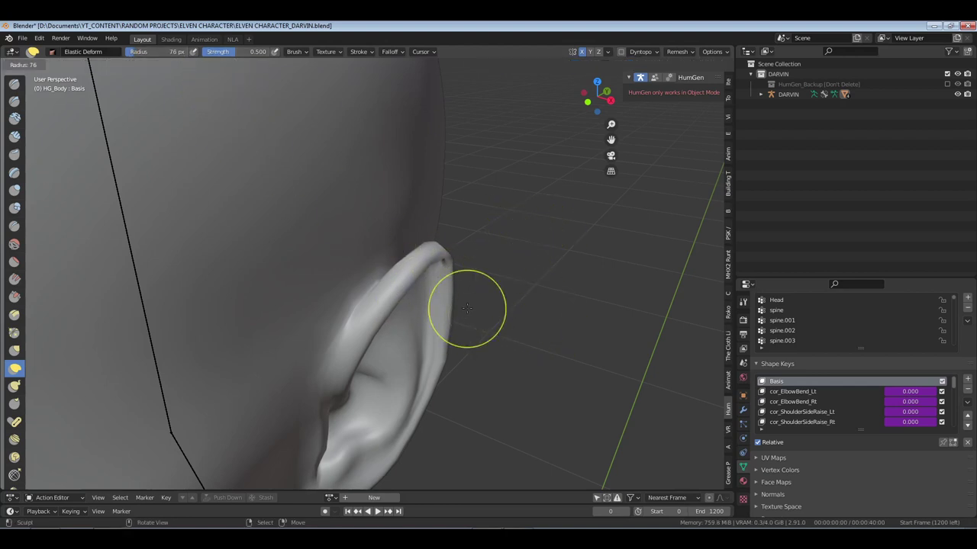
key(f)
click(504, 309)
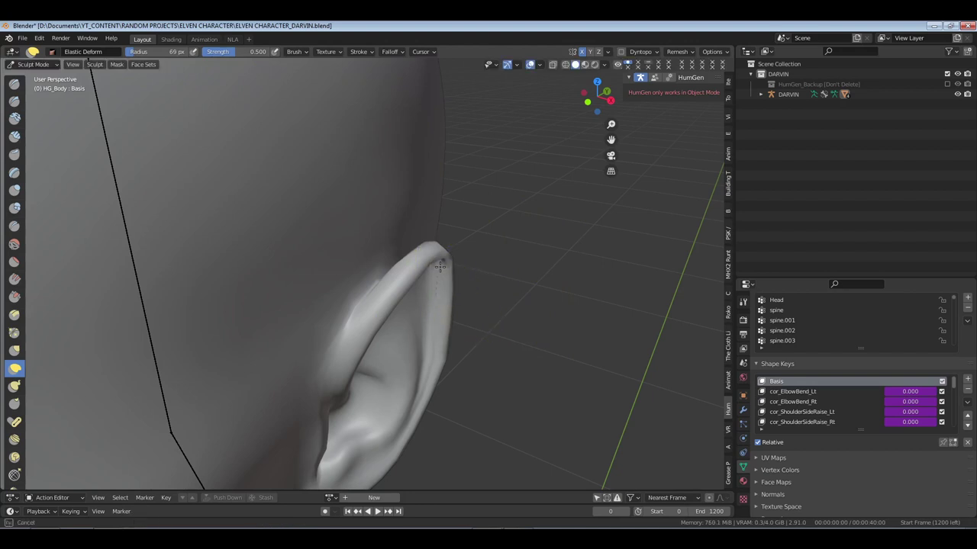
middle_drag(431, 272, 428, 200)
Set the Elastic Deform radius to 138 px and stretch the ear tip further up and back
key(f)
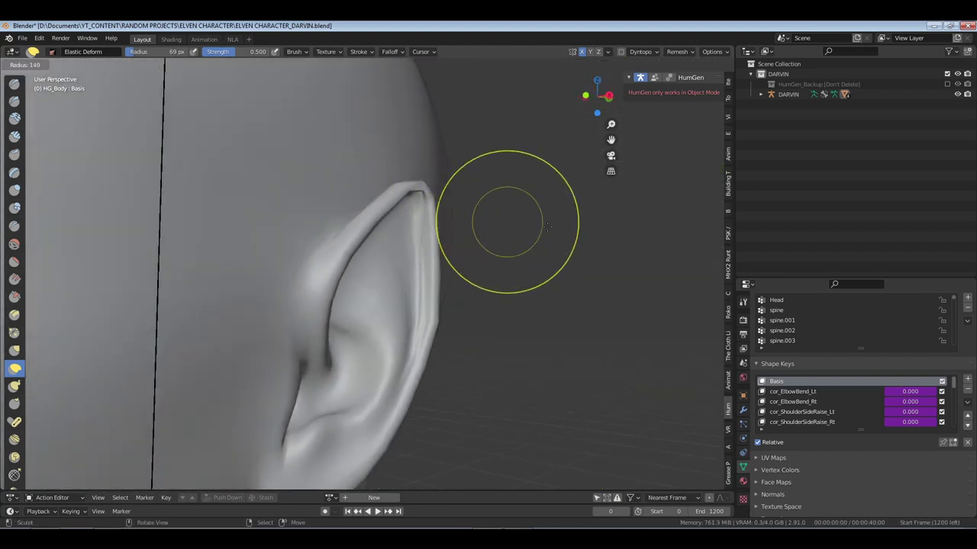
click(579, 222)
mouse_move(428, 211)
mouse_down()
mouse_move(448, 203)
mouse_move(438, 199)
mouse_up()
scroll(444, 221, down, 5)
mouse_move(444, 222)
middle_down()
mouse_move(434, 237)
mouse_move(371, 244)
middle_up()
drag(362, 254, 368, 253)
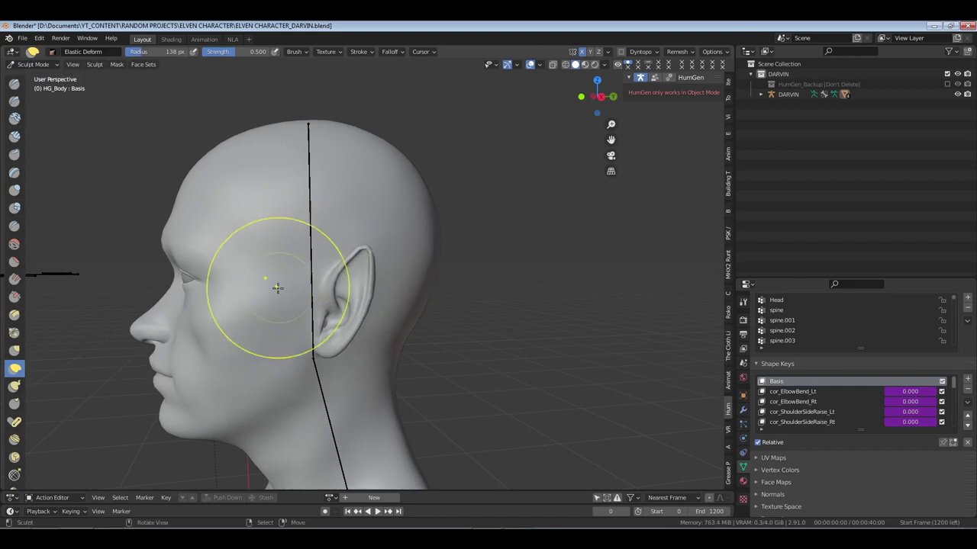
Return the body to Object Mode and save the file
click(32, 64)
click(29, 80)
scroll(401, 309, down, 4)
middle_drag(400, 311, 369, 319)
key(ctrl+s)
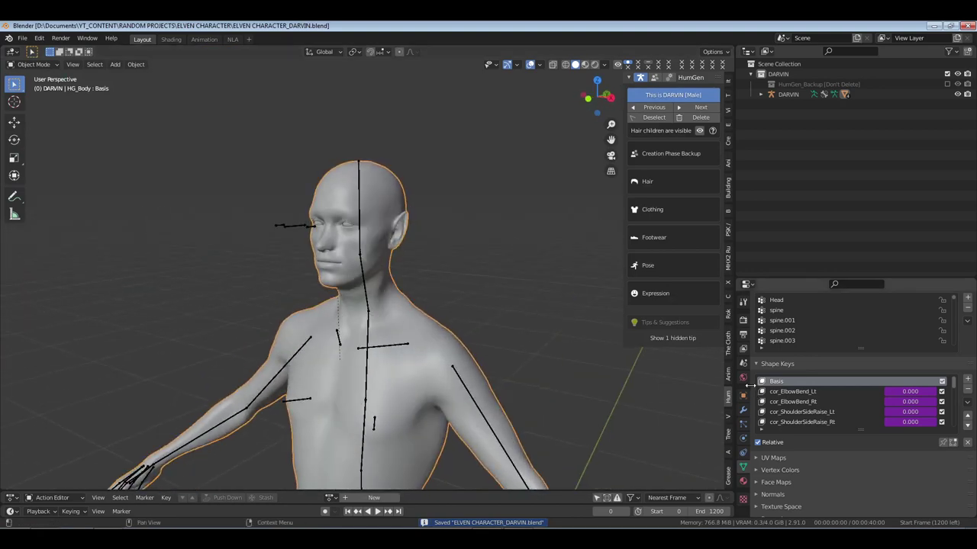
Turn viewport display back on for all of HG_Body's hair particle modifiers and save the file
click(743, 410)
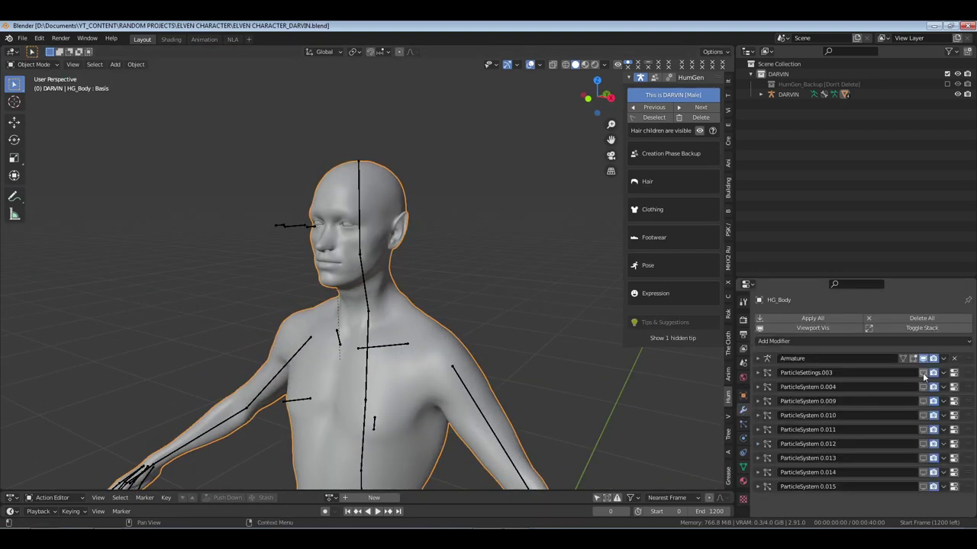
click(922, 373)
click(923, 387)
click(922, 402)
drag(923, 412, 923, 488)
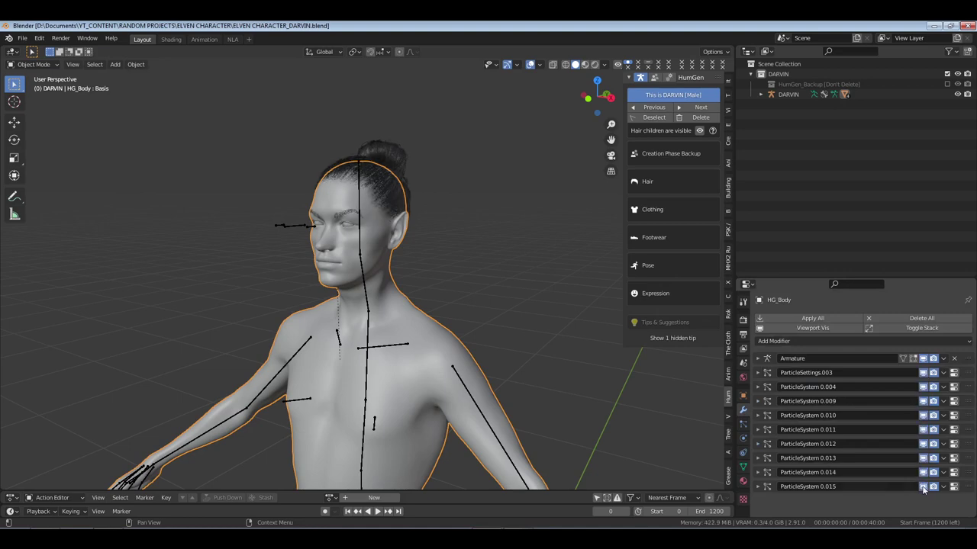
scroll(368, 323, up, 2)
middle_drag(418, 296, 563, 301)
key(ctrl+s)
scroll(453, 307, down, 4)
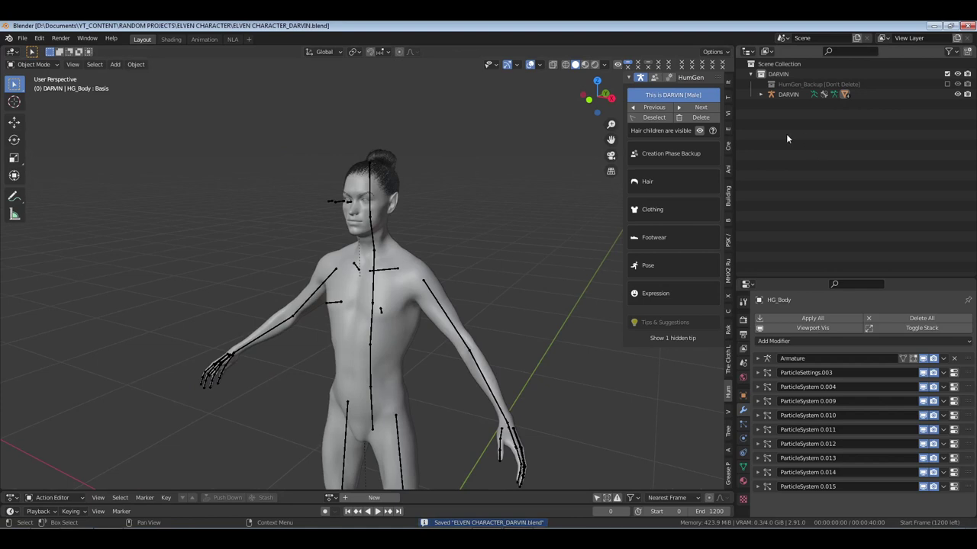
Create a new collection named CLOTHING directly under the Scene Collection and save the file
click(779, 65)
right_click(779, 66)
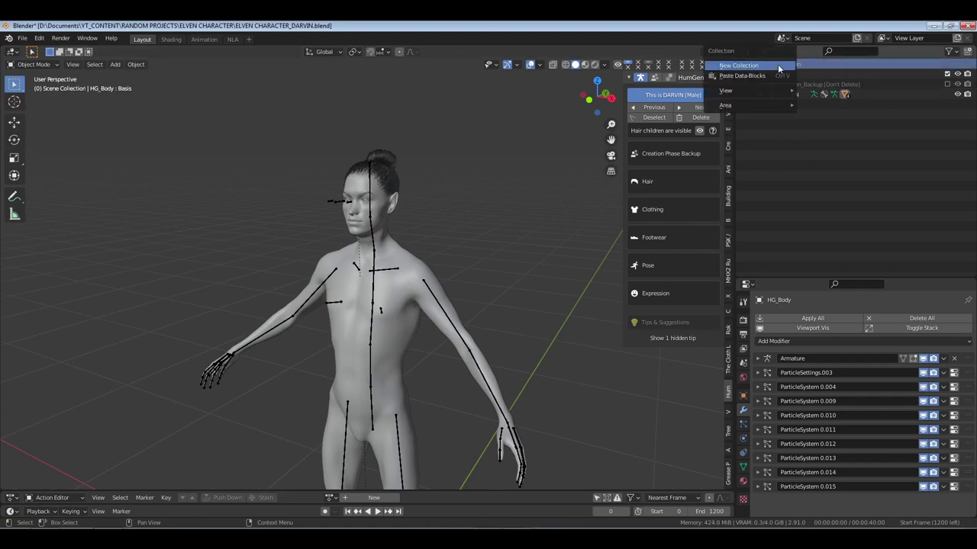
click(778, 67)
click(775, 106)
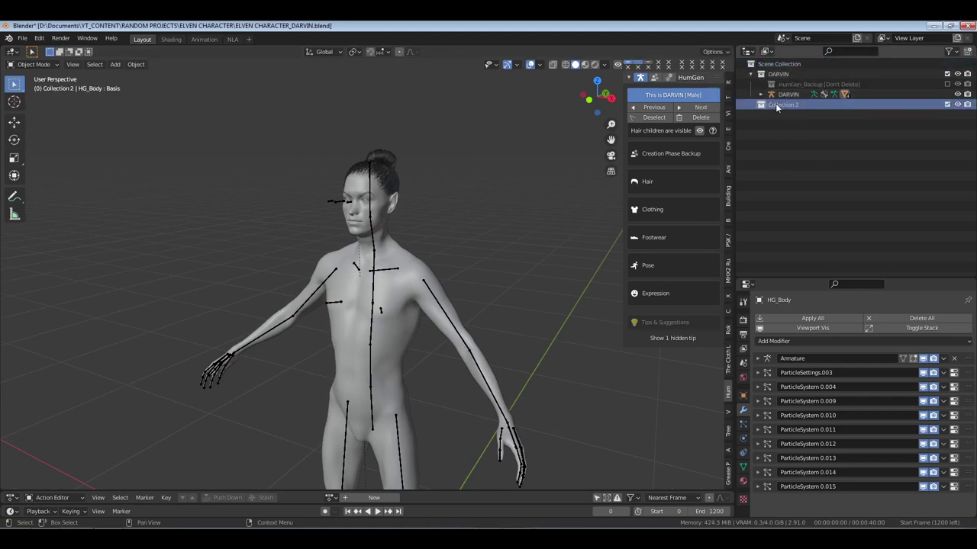
double_click(776, 106)
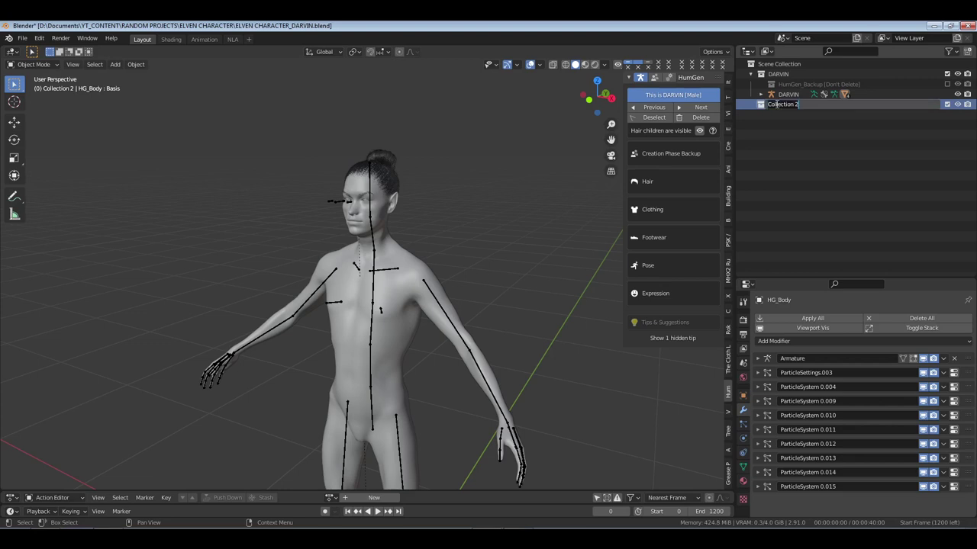
text(CLOTHING)
key(Return)
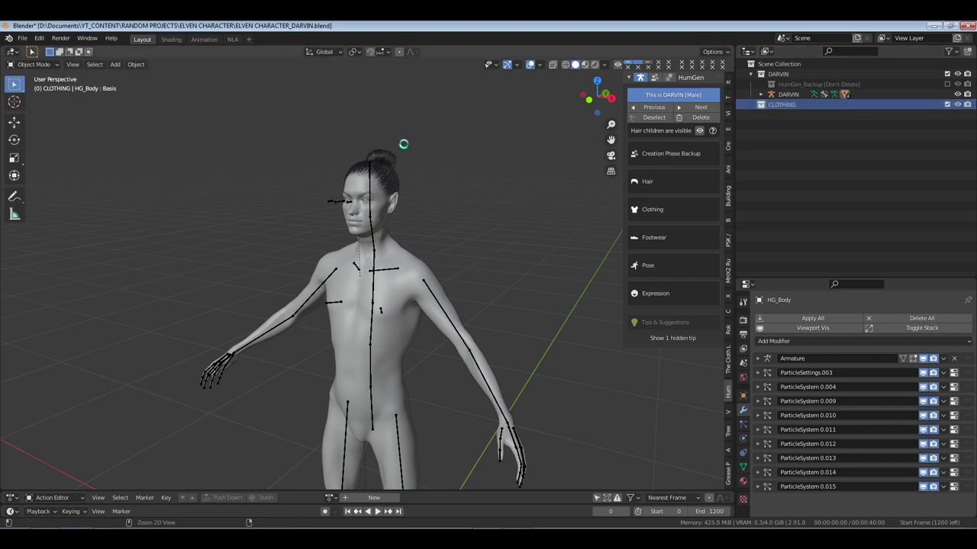
key(ctrl+s)
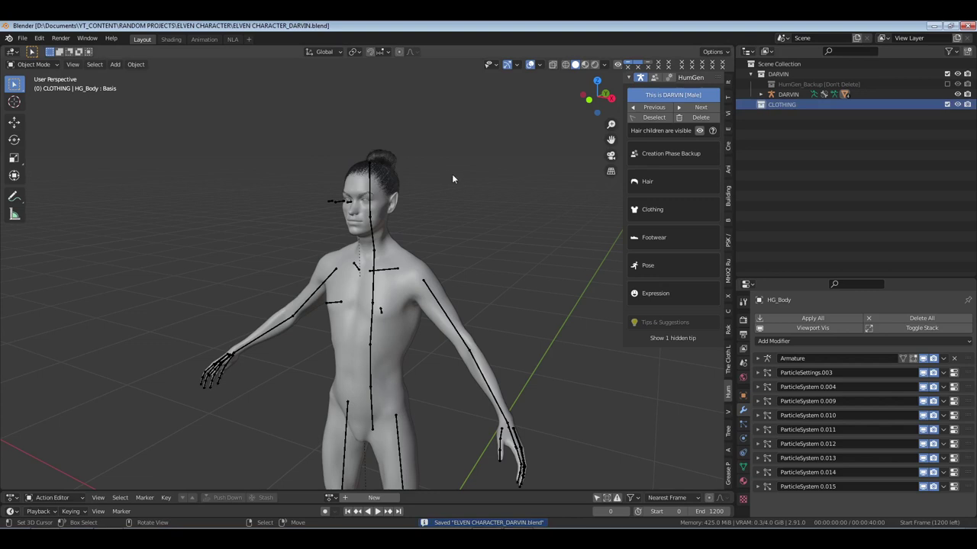
click(22, 37)
click(40, 62)
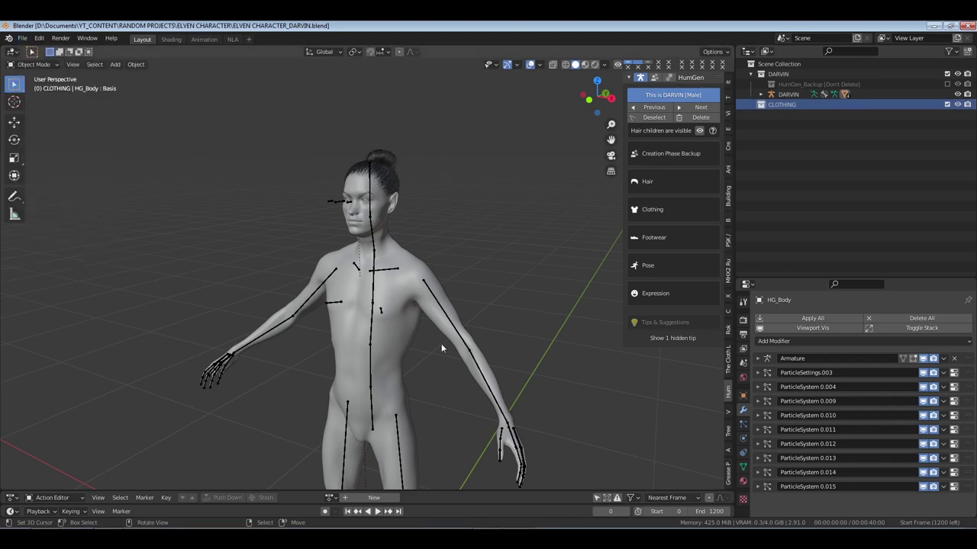
Browse the men cloth garments of The Cloth Library Pro in both Premade and Simulation modes
click(725, 375)
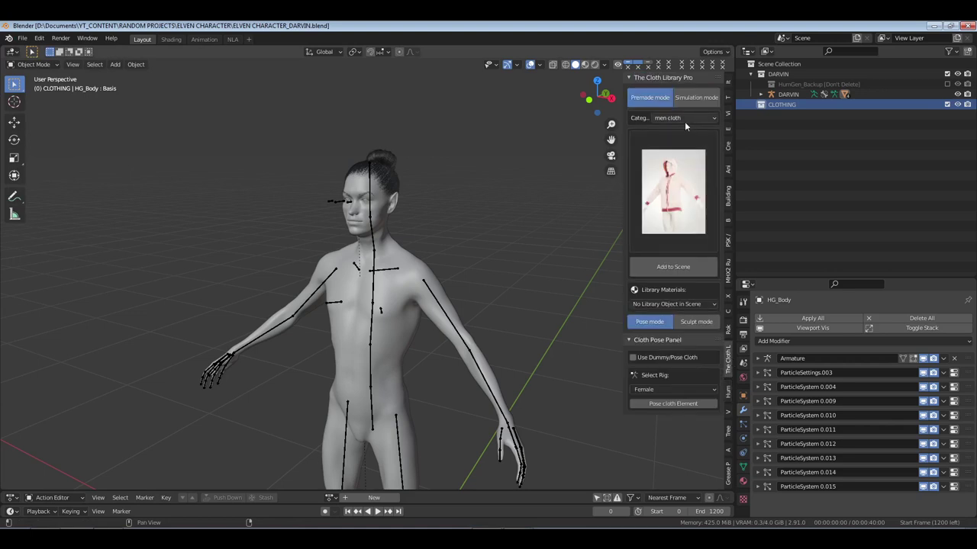
click(681, 193)
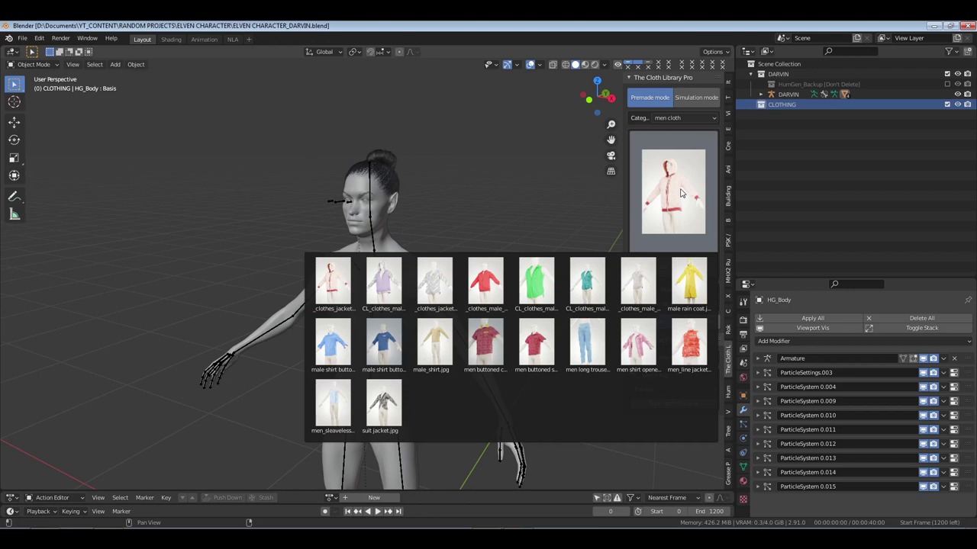
click(681, 193)
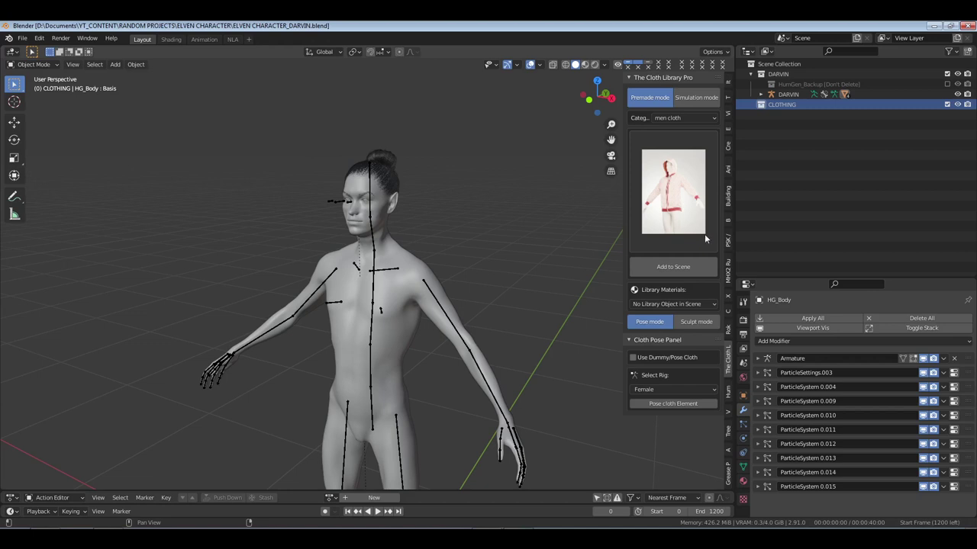
click(694, 98)
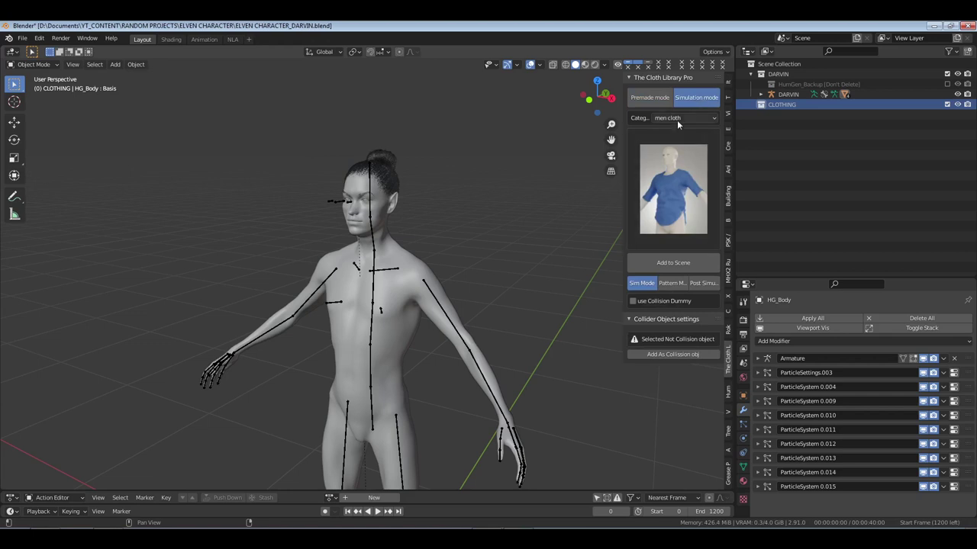
click(673, 191)
click(650, 98)
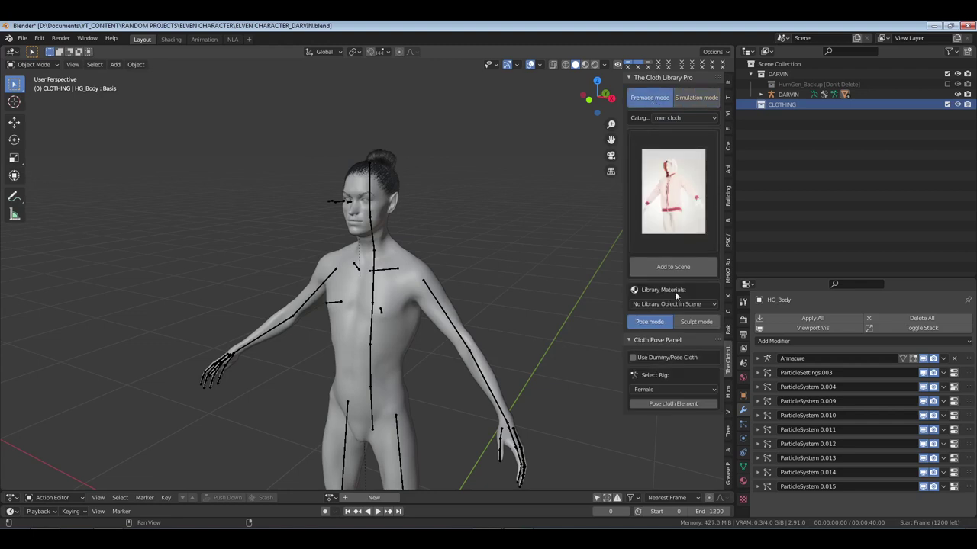
Browse Human Generator's clothing outfits in the Extra Outfits Pack and Casual categories
click(729, 389)
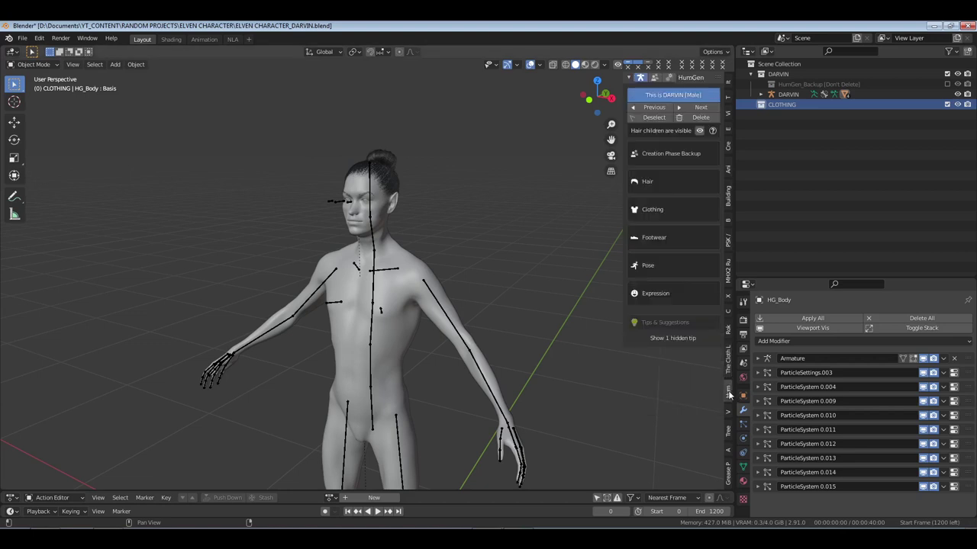
click(652, 210)
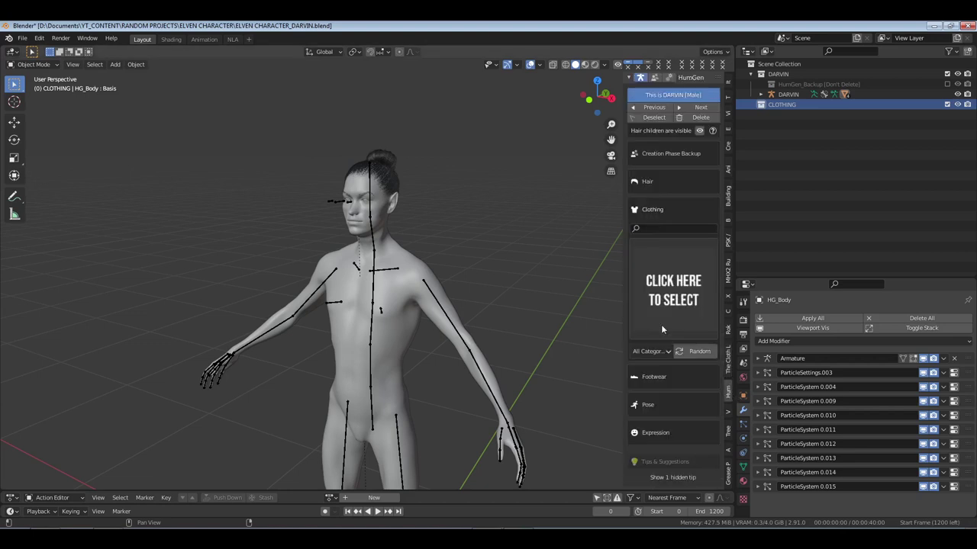
click(650, 351)
click(655, 399)
click(676, 281)
click(650, 351)
click(651, 378)
Dress DARVIN in the bomber jacket, T-shirt and skinny jeans outfit from the Extra Outfits Pack category
click(648, 351)
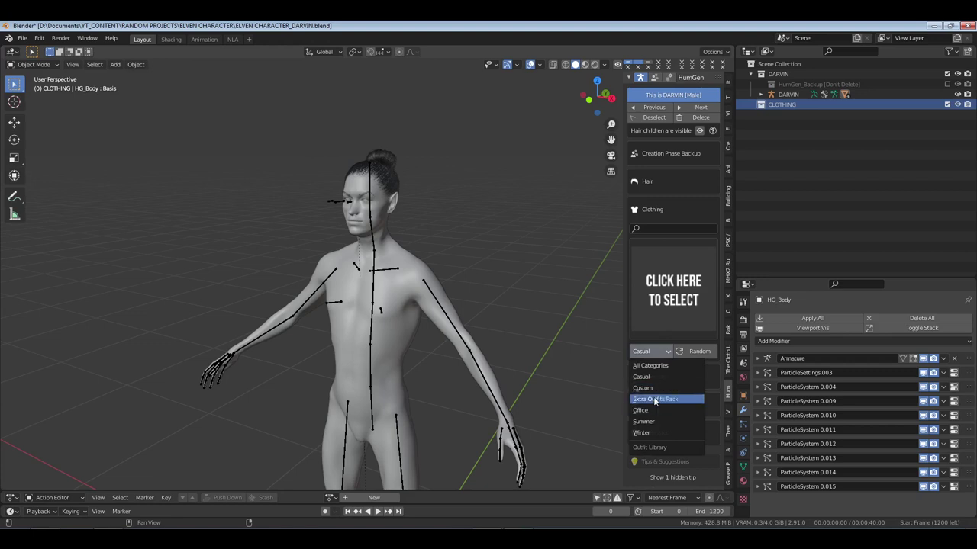
click(648, 401)
click(654, 308)
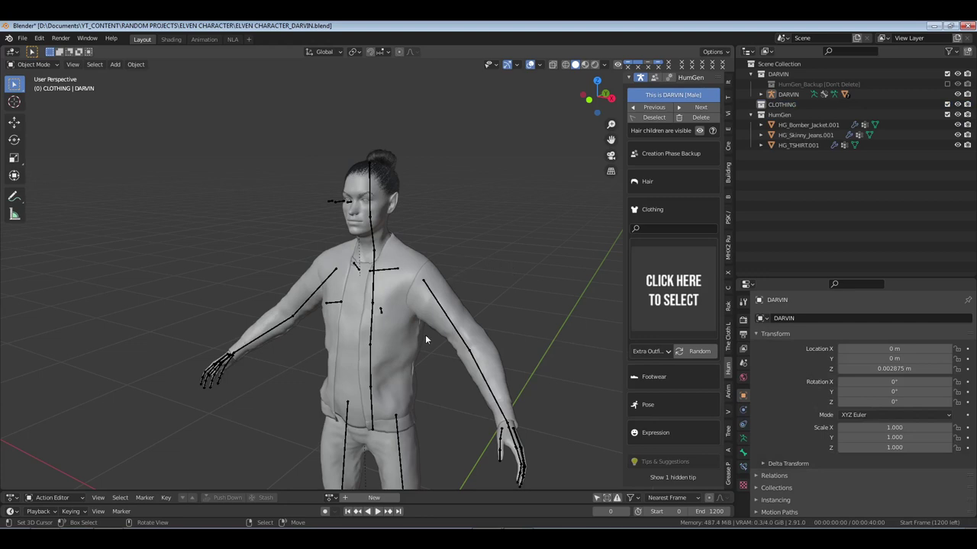
Delete the T-shirt and the bomber jacket from DARVIN's outfit, keeping only the skinny jeans
middle_drag(425, 335, 447, 334)
click(357, 319)
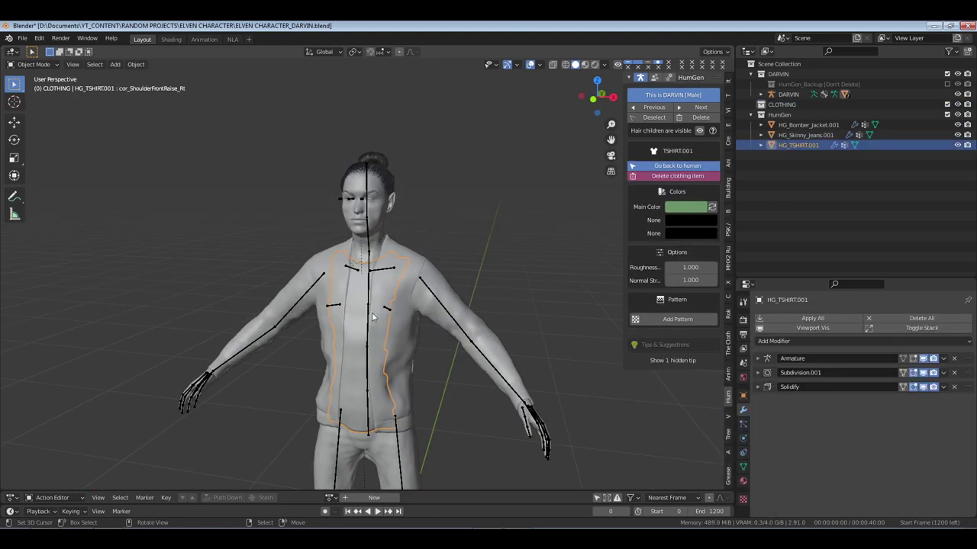
click(680, 177)
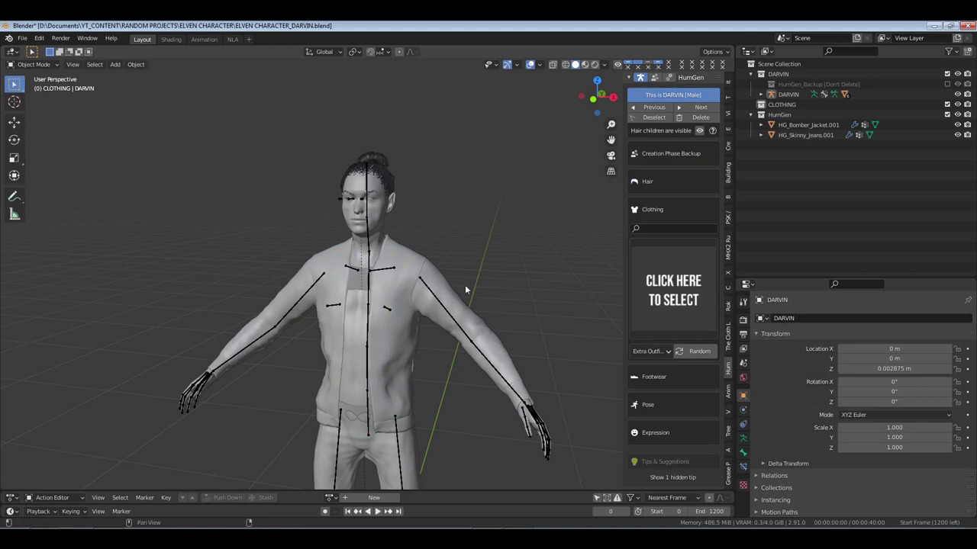
click(418, 269)
click(667, 177)
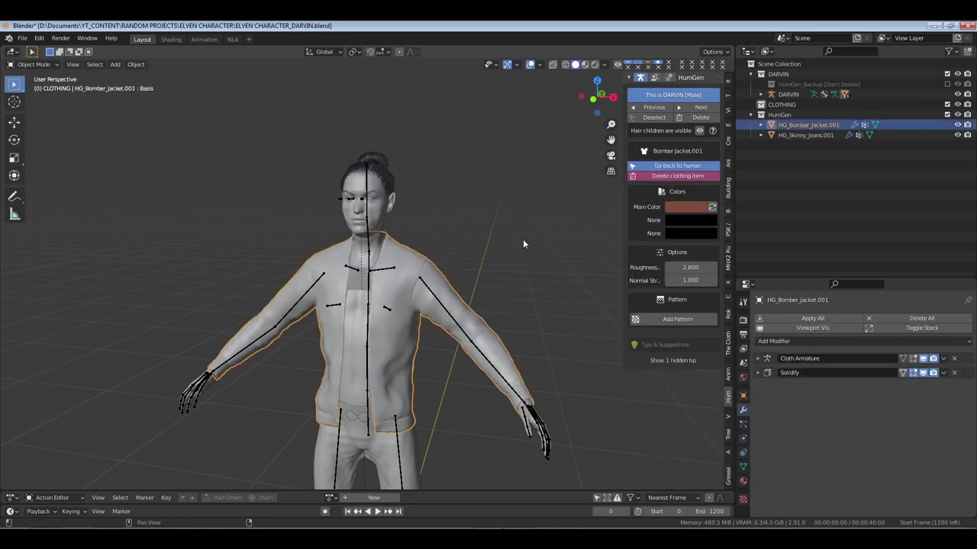
scroll(458, 290, down, 3)
scroll(452, 328, up, 5)
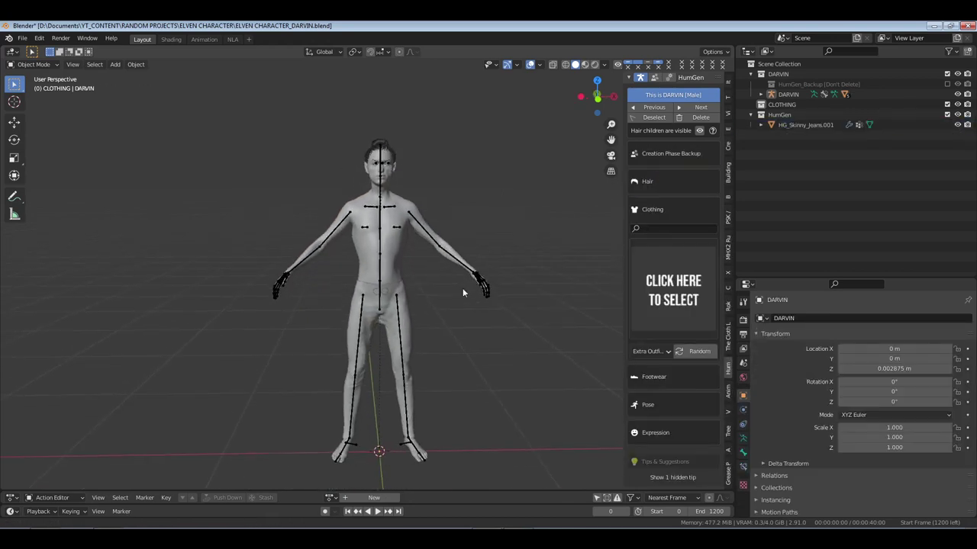
Set the skinny jeans' wear amount to 0 and copy the black button color to their main and stitches colors
click(453, 314)
middle_drag(453, 315, 555, 293)
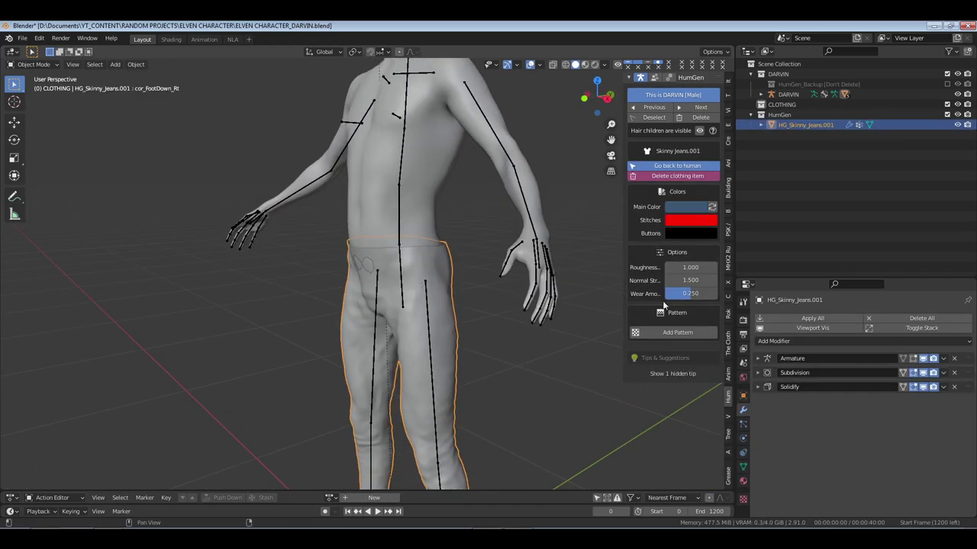
key(BackSpace)
key(ctrl+c)
key(ctrl+v)
Make the jeans' black main and stitches colors fully opaque and save the file
click(686, 207)
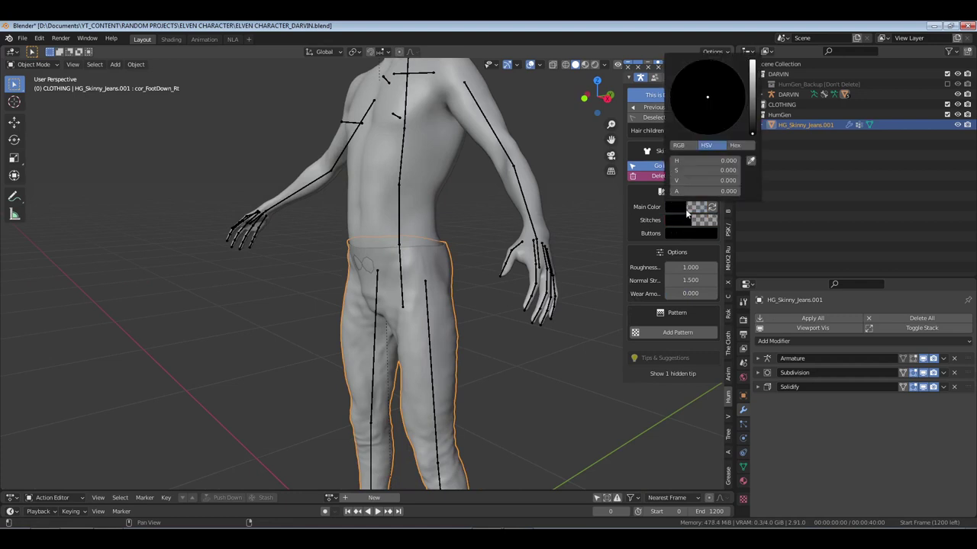
drag(689, 191, 740, 204)
click(691, 219)
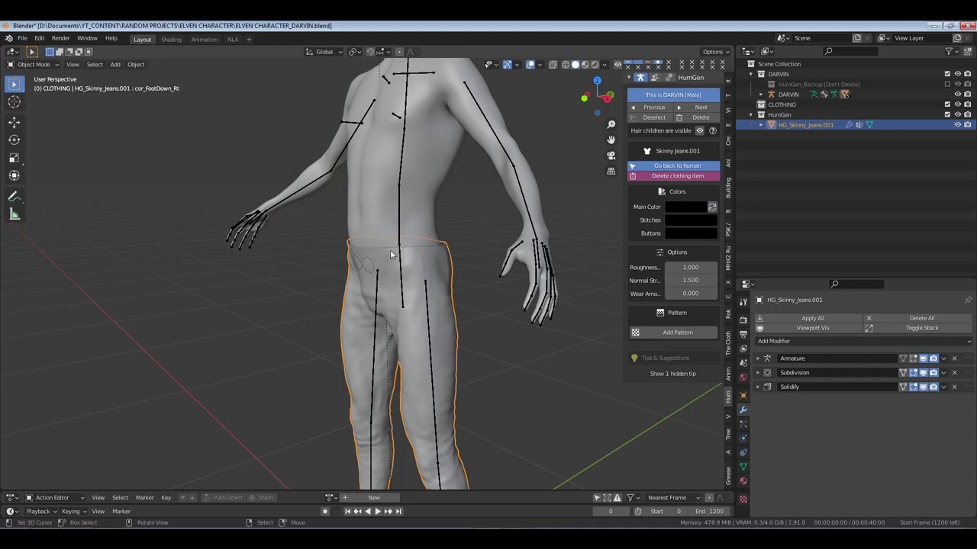
middle_drag(423, 279, 412, 240)
scroll(408, 276, up, 3)
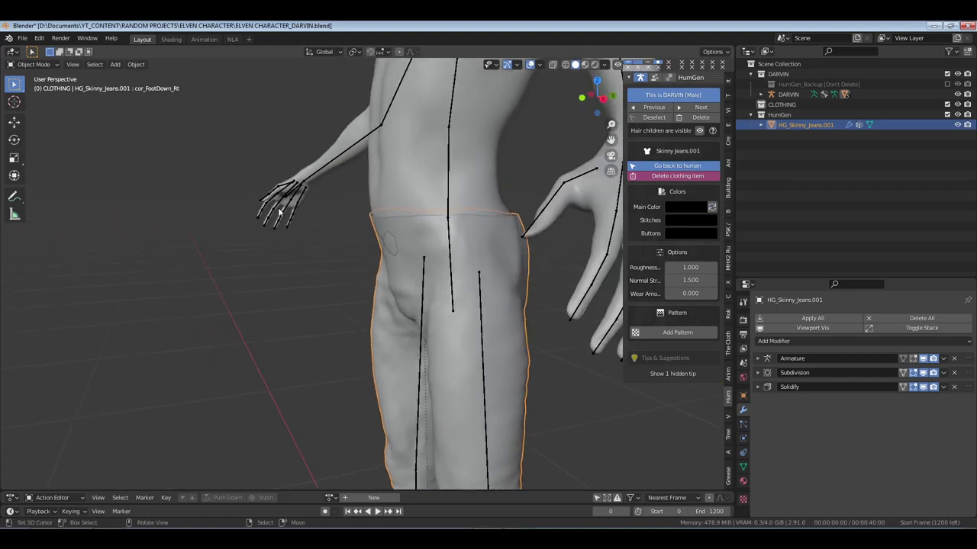
key(ctrl+s)
click(40, 66)
click(35, 98)
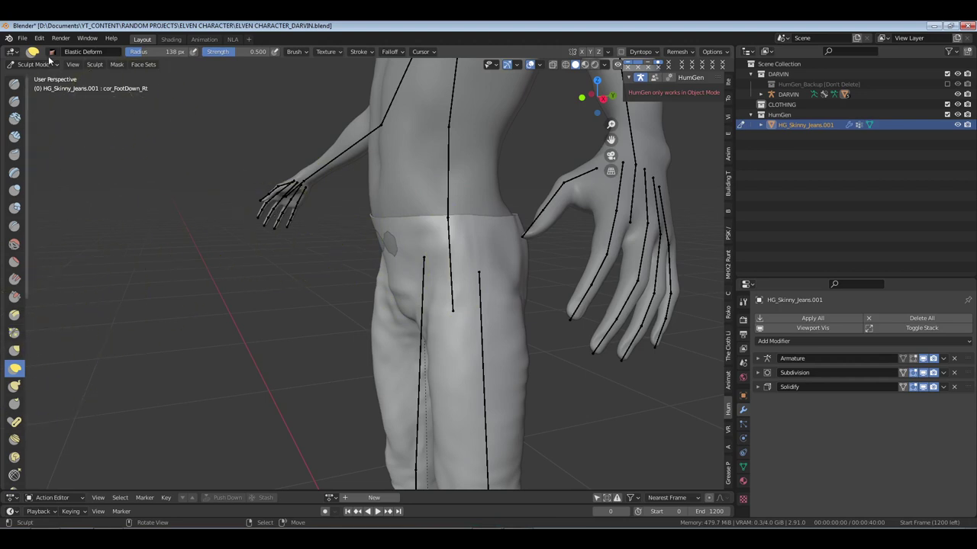
click(44, 65)
click(35, 76)
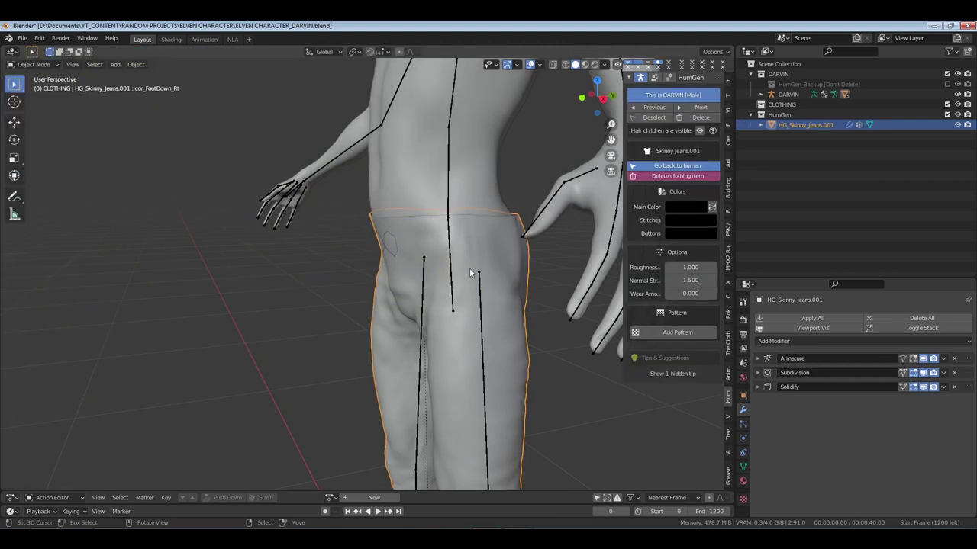
Make Basis the active shape key of the skinny jeans and switch them to Sculpt Mode
click(743, 464)
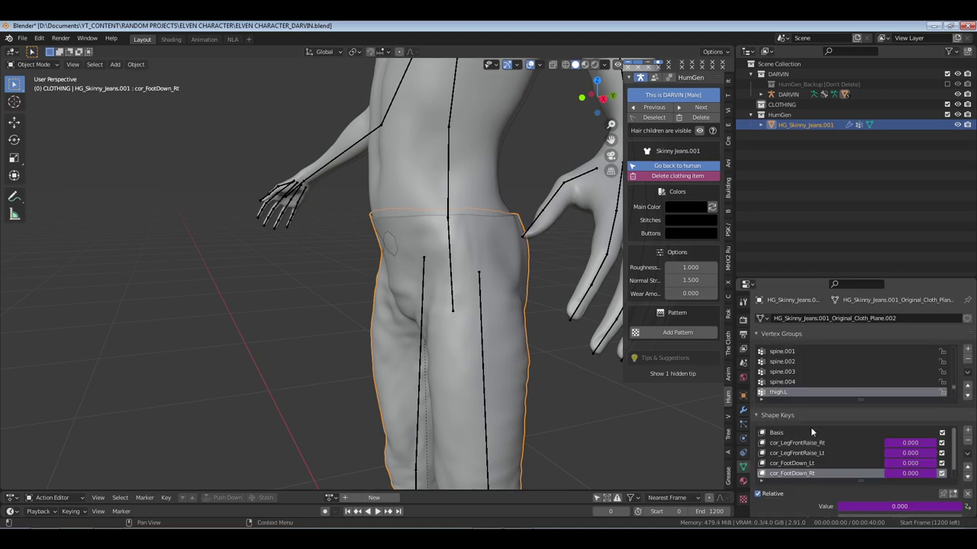
click(795, 432)
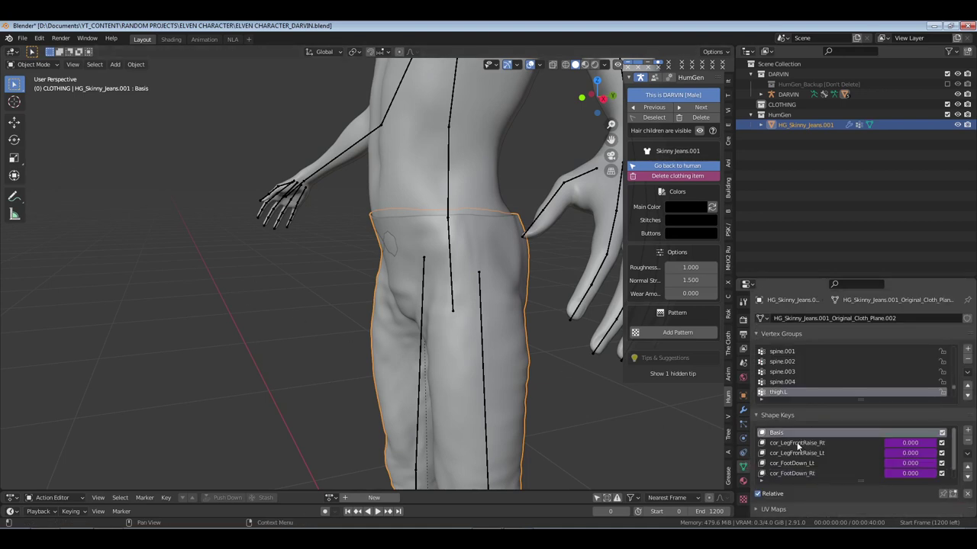
click(798, 443)
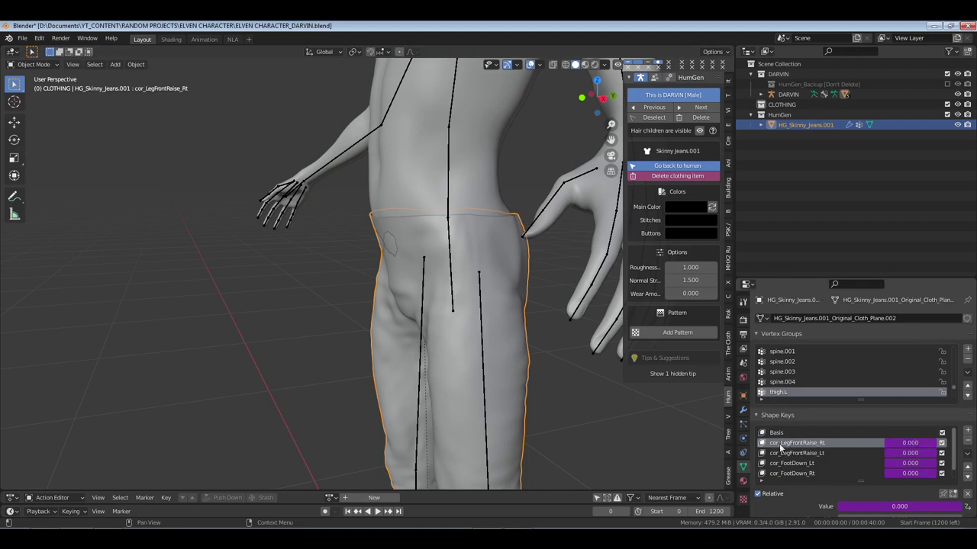
click(780, 433)
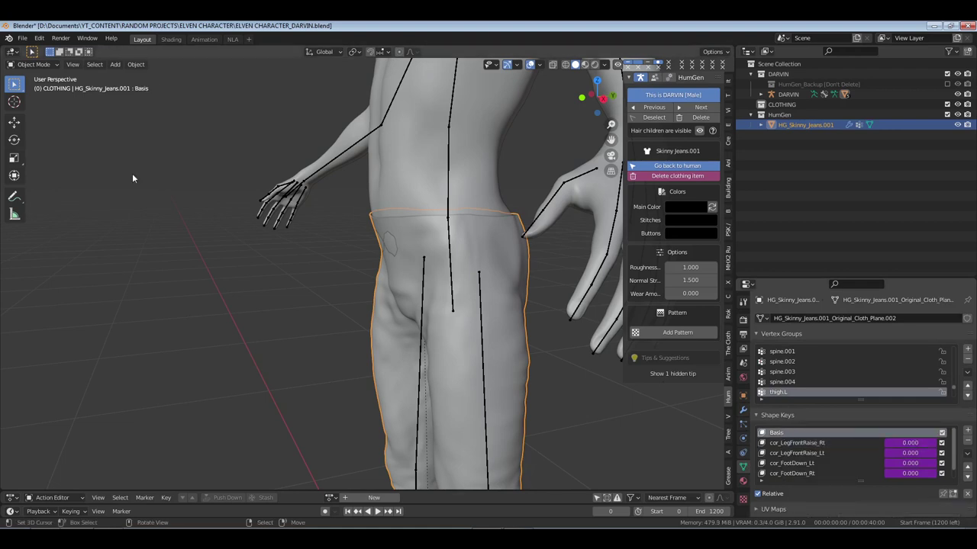
click(29, 66)
click(31, 98)
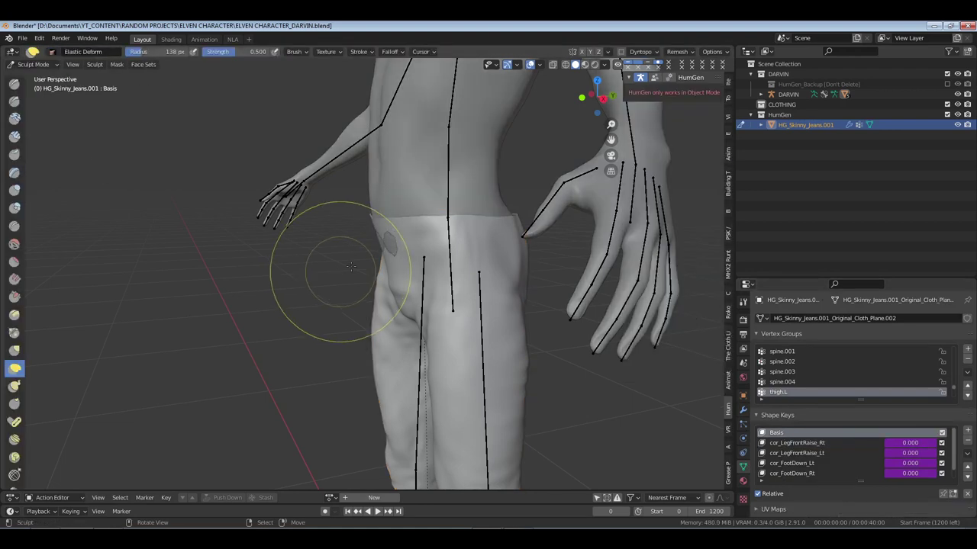
Sculpt the jeans' waist and hips with Elastic Deform and X symmetry to cover the skin poking through, and return to Object Mode
key(f)
click(423, 292)
mouse_move(423, 293)
middle_down()
mouse_move(372, 293)
mouse_move(403, 240)
mouse_move(420, 240)
mouse_move(414, 222)
mouse_move(406, 228)
middle_up()
click(581, 52)
drag(396, 247, 393, 252)
mouse_move(408, 267)
middle_down()
mouse_move(458, 270)
mouse_move(450, 257)
middle_up()
mouse_move(416, 229)
middle_down()
mouse_move(411, 281)
mouse_move(397, 273)
middle_up()
drag(468, 252, 482, 237)
click(38, 77)
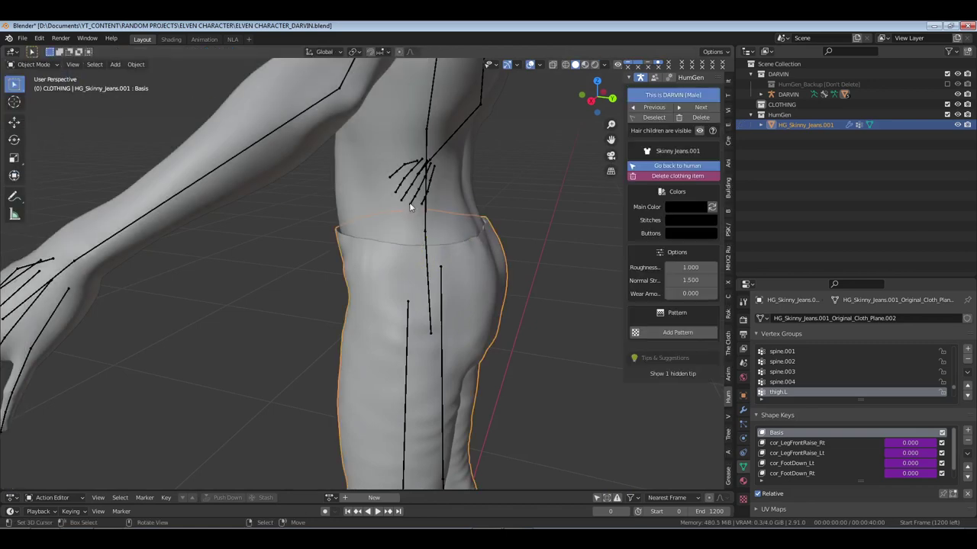
Save the file, deselect the jeans and go back to the DARVIN human's clothing options
key(ctrl+s)
key(alt+a)
scroll(241, 239, down, 5)
middle_drag(242, 239, 410, 258)
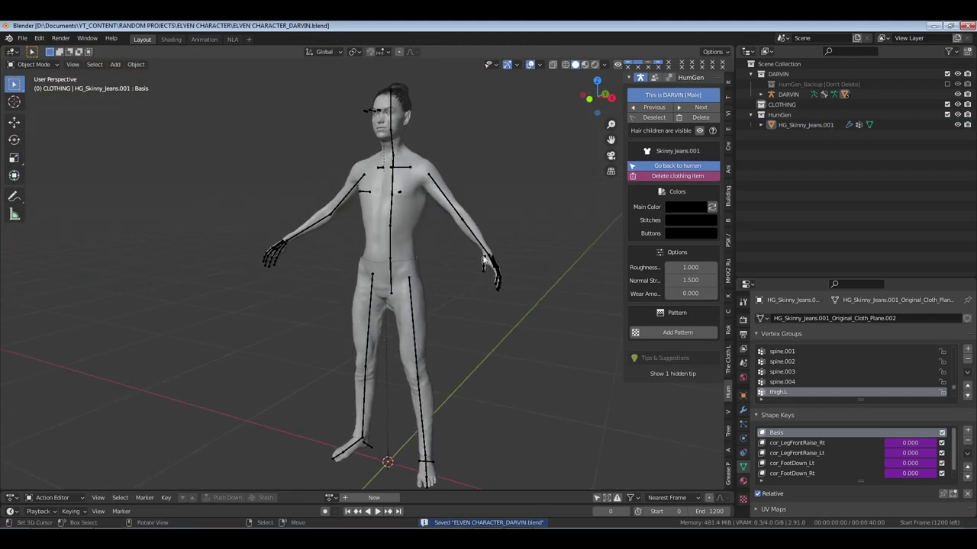
click(677, 166)
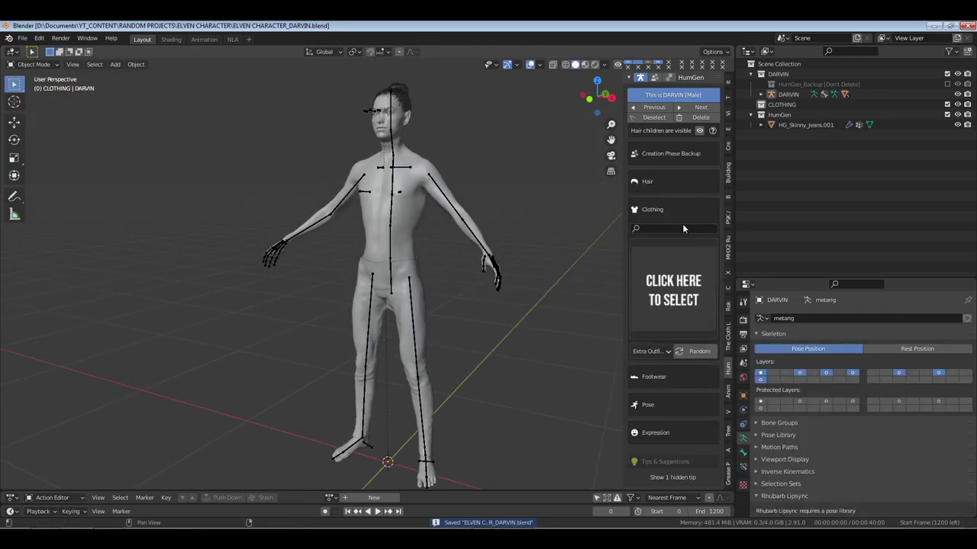
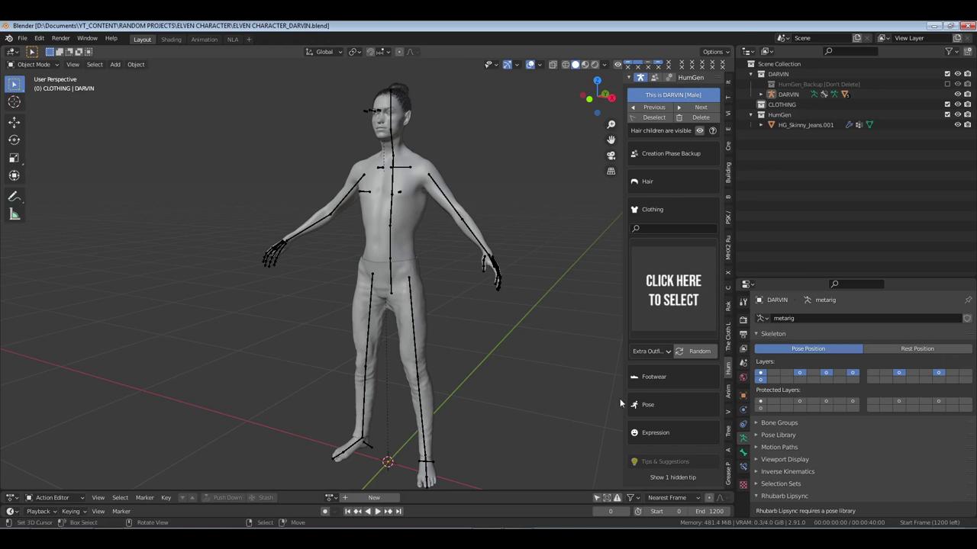
Add the male sleeveless shirt from The Cloth Library Pro's men cloth category to the CLOTHING collection
scroll(494, 307, up, 4)
middle_drag(453, 268, 411, 282)
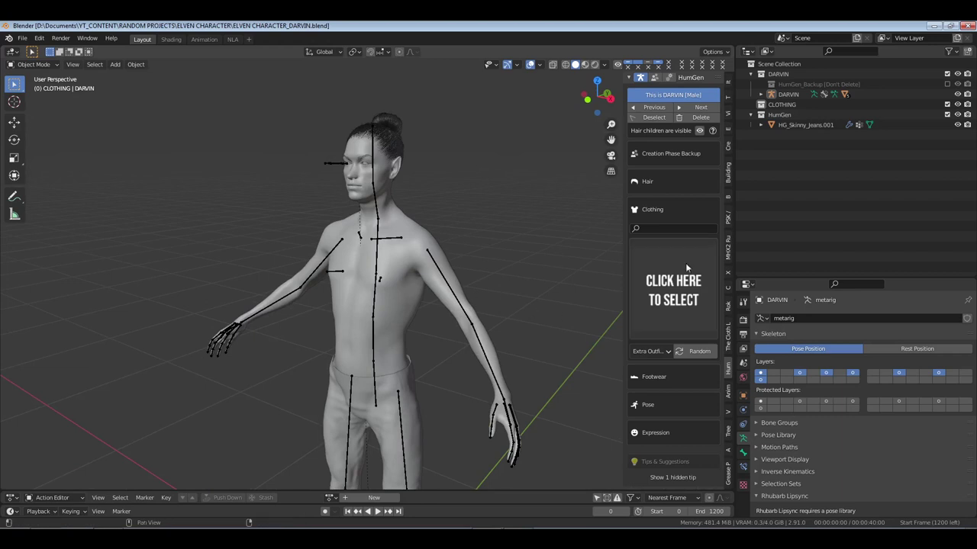
click(657, 216)
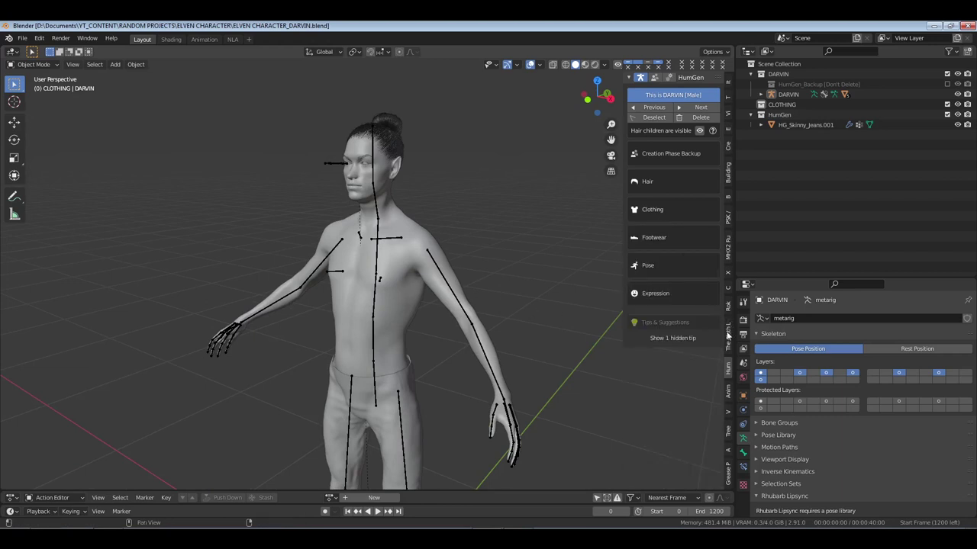
click(728, 333)
click(676, 209)
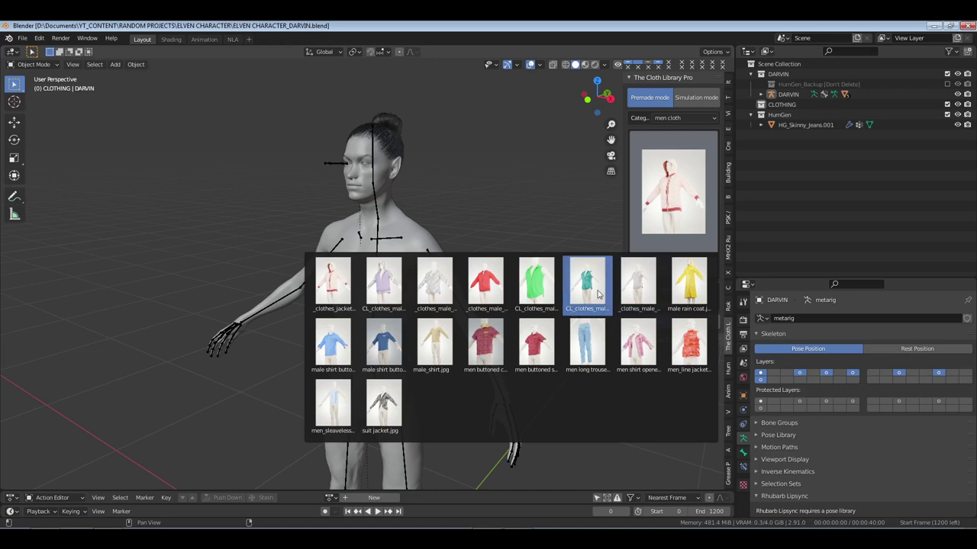
click(638, 288)
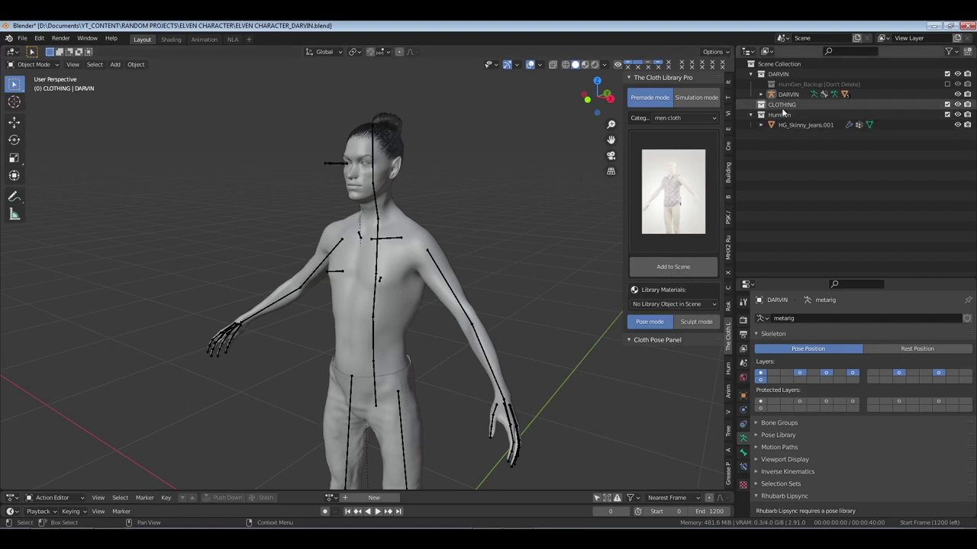
click(782, 104)
click(633, 267)
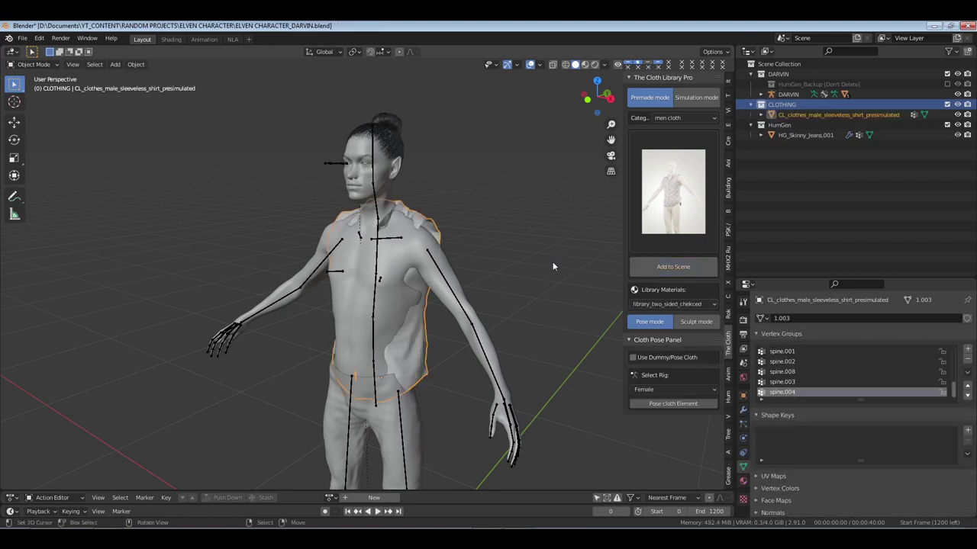
Move the sleeveless shirt about 0.04 m forward along the Y axis in the right side view to fit the torso
middle_drag(491, 276, 454, 285)
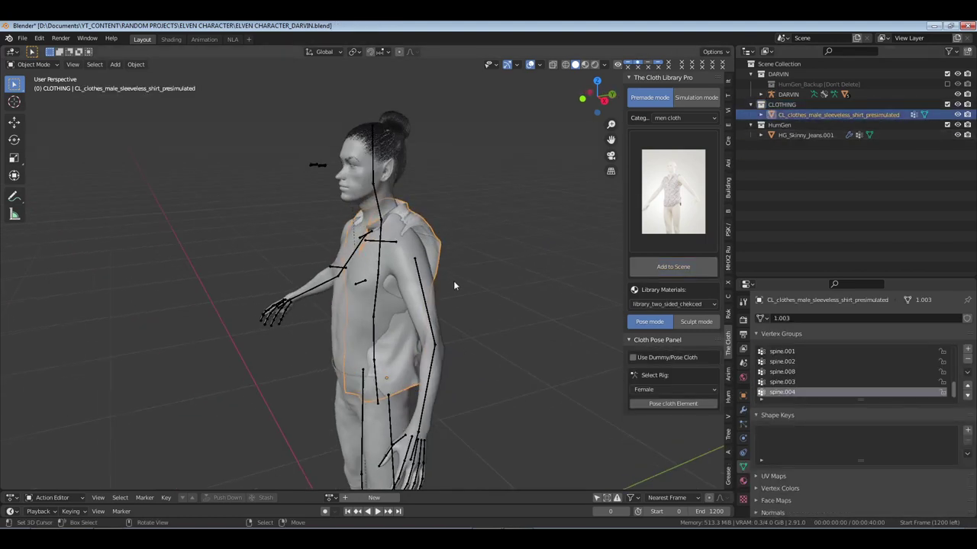
key(KP_3)
key(n)
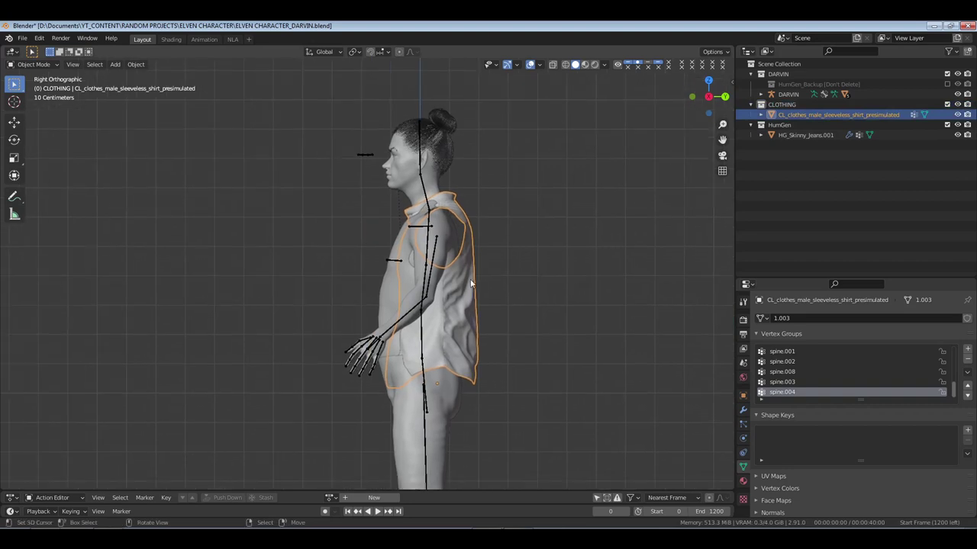
key(g)
key(y)
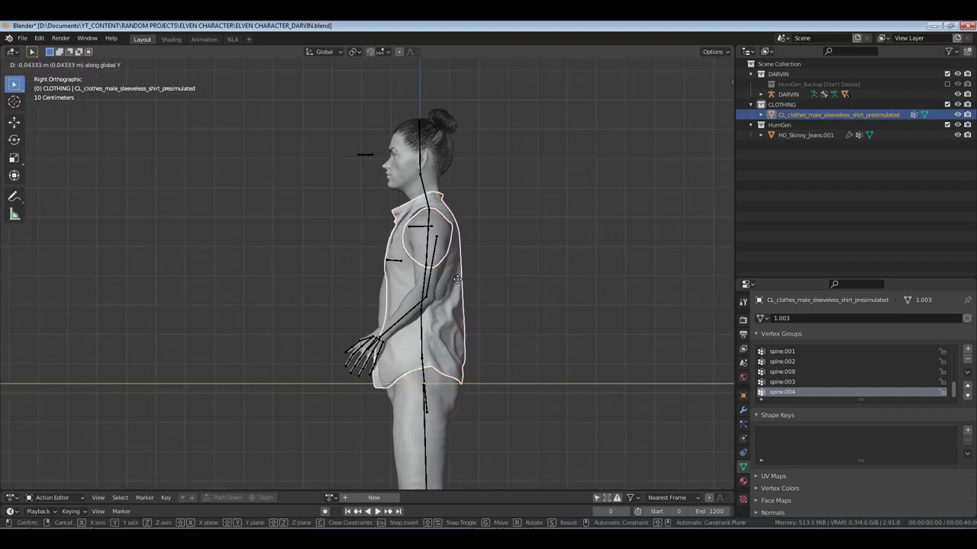
click(461, 279)
Switch the sleeveless shirt to Sculpt Mode and enable X symmetry
middle_drag(462, 279, 414, 311)
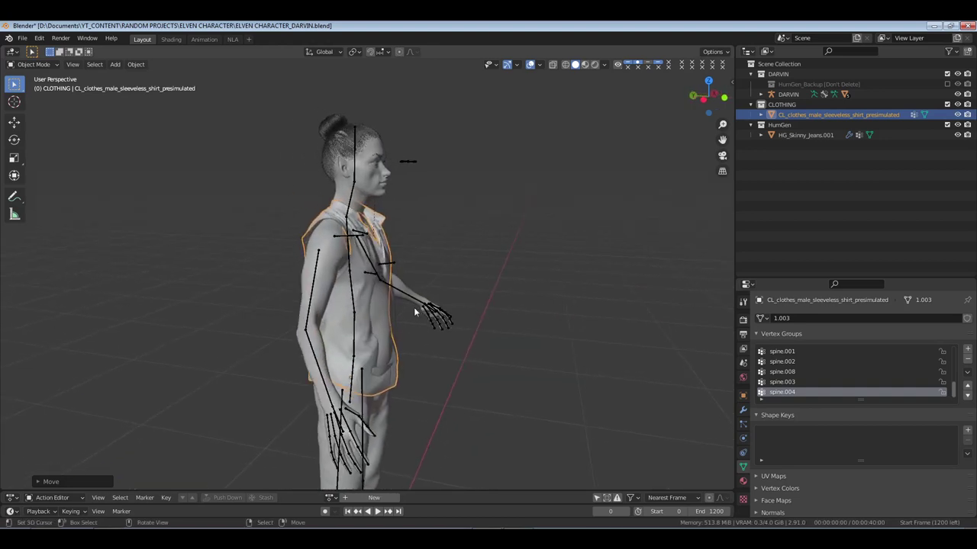
middle_drag(414, 307, 385, 285)
scroll(420, 288, up, 2)
click(34, 64)
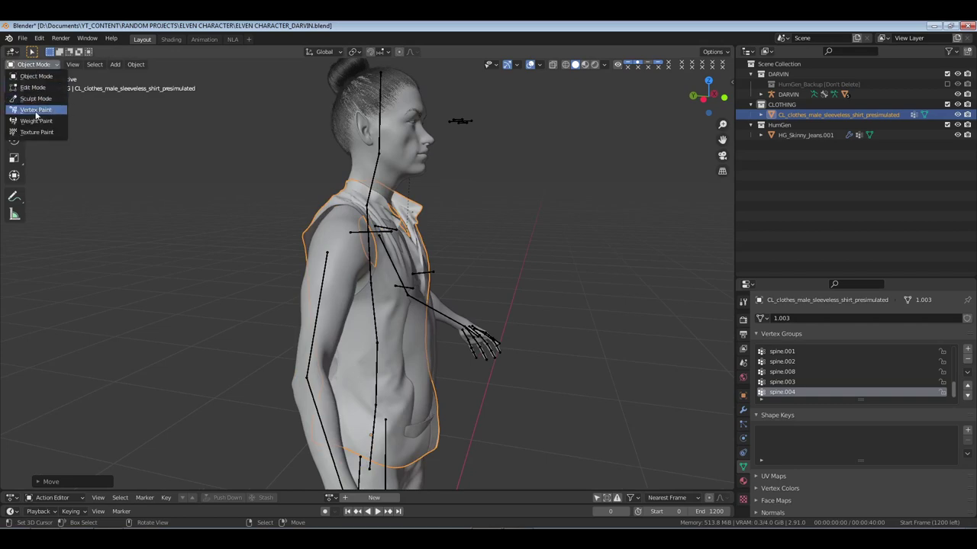
click(35, 99)
middle_drag(218, 219, 404, 157)
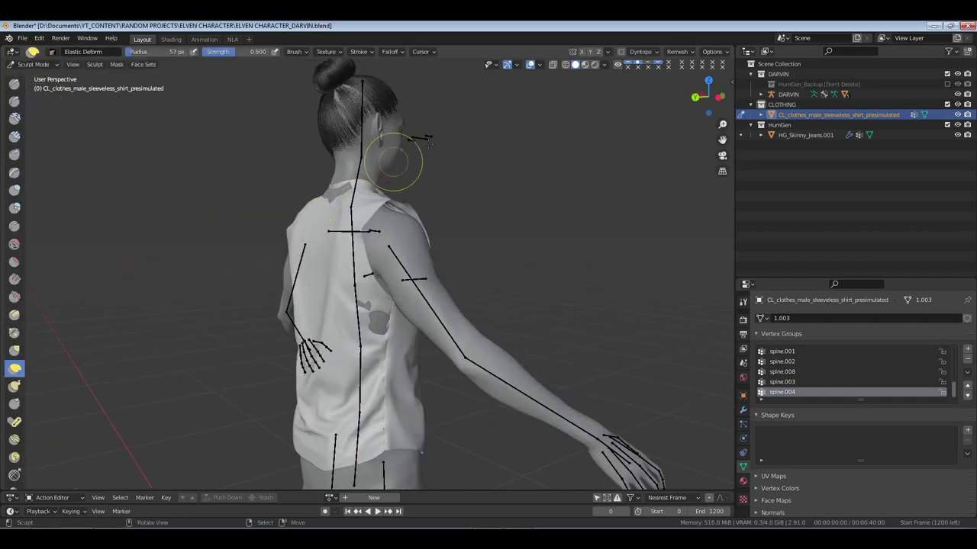
click(581, 52)
Sculpt the shirt's back, collar and sides with Elastic Deform to cover the skin poking through
mouse_move(375, 200)
middle_down()
mouse_move(429, 191)
mouse_move(341, 115)
middle_up()
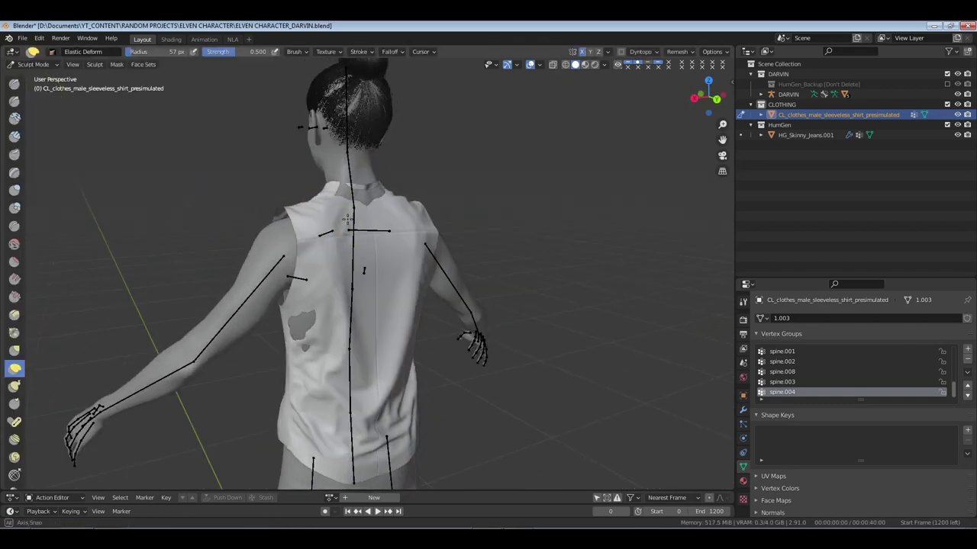
middle_drag(344, 191, 302, 320)
drag(283, 315, 257, 326)
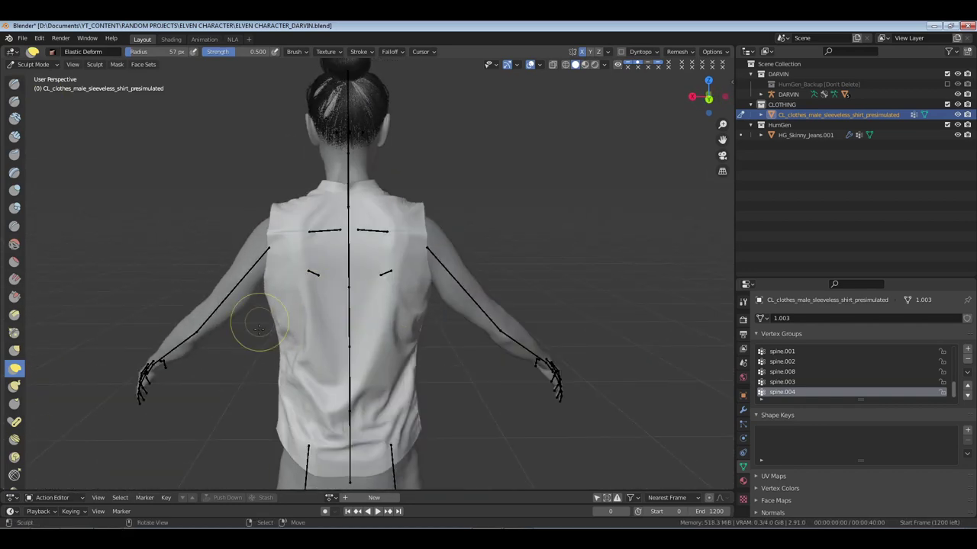
mouse_move(255, 327)
middle_down()
mouse_move(329, 358)
mouse_move(338, 381)
mouse_move(392, 224)
mouse_move(362, 212)
mouse_move(352, 232)
mouse_move(366, 252)
mouse_move(359, 267)
mouse_move(305, 303)
middle_up()
drag(306, 306, 281, 330)
drag(323, 355, 275, 370)
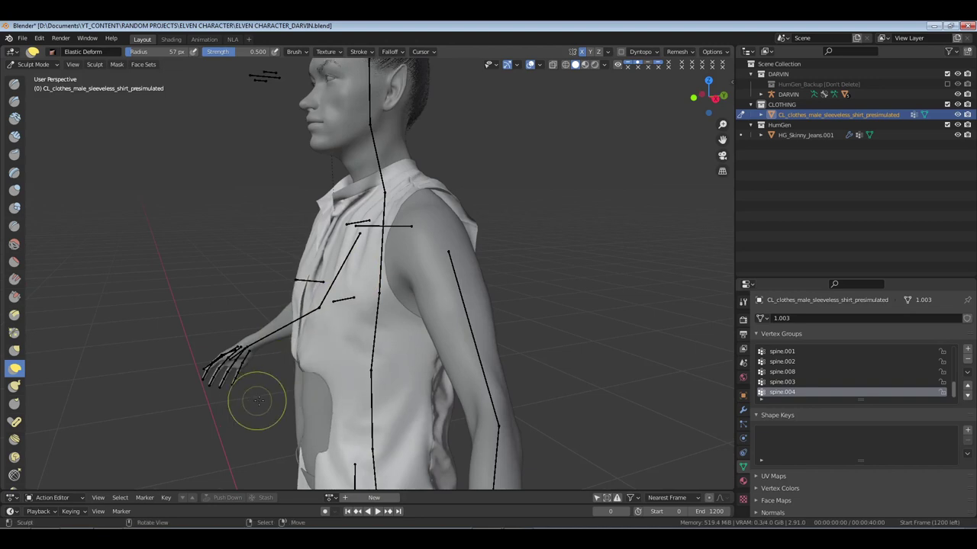
Sculpt the shirt's front over the exposed belly with Elastic Deform, enlarging the brush radius to 98 px
shift+middle_drag(255, 399, 354, 336)
key(f)
click(372, 339)
mouse_move(356, 313)
mouse_down()
mouse_move(333, 299)
mouse_move(324, 376)
mouse_move(305, 383)
mouse_up()
mouse_move(305, 384)
middle_down()
mouse_move(381, 356)
mouse_move(391, 282)
mouse_move(328, 279)
mouse_move(345, 278)
middle_up()
key(f)
click(381, 279)
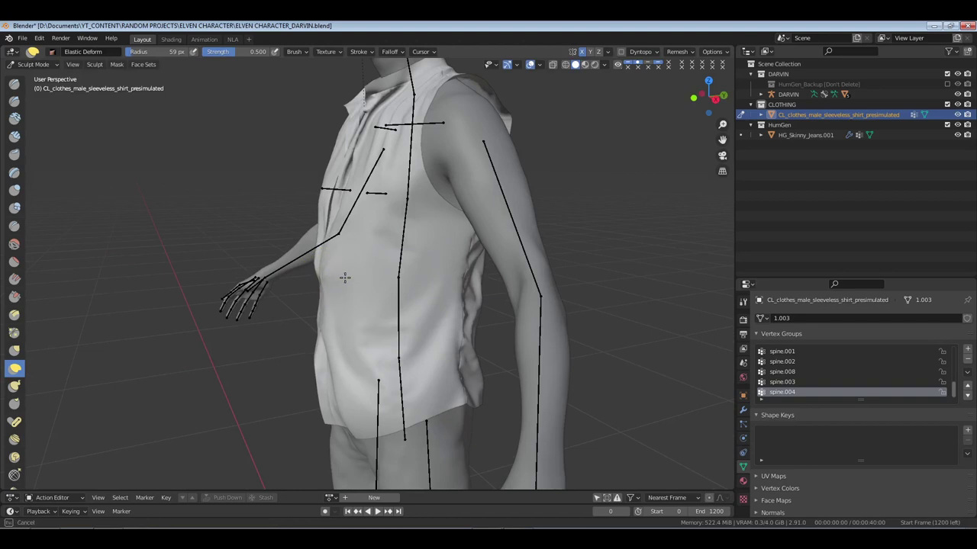
key(f)
click(392, 297)
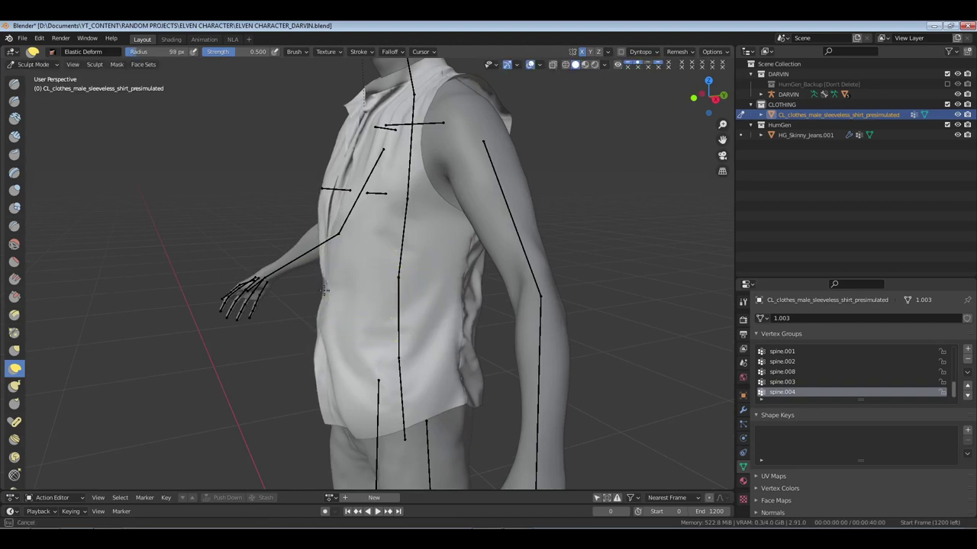
mouse_move(303, 293)
middle_down()
mouse_move(436, 256)
mouse_move(435, 227)
mouse_move(323, 270)
mouse_move(302, 252)
mouse_move(469, 258)
mouse_move(408, 261)
middle_up()
Return to Object Mode, delete all of the shirt's vertex groups and save the file
click(33, 64)
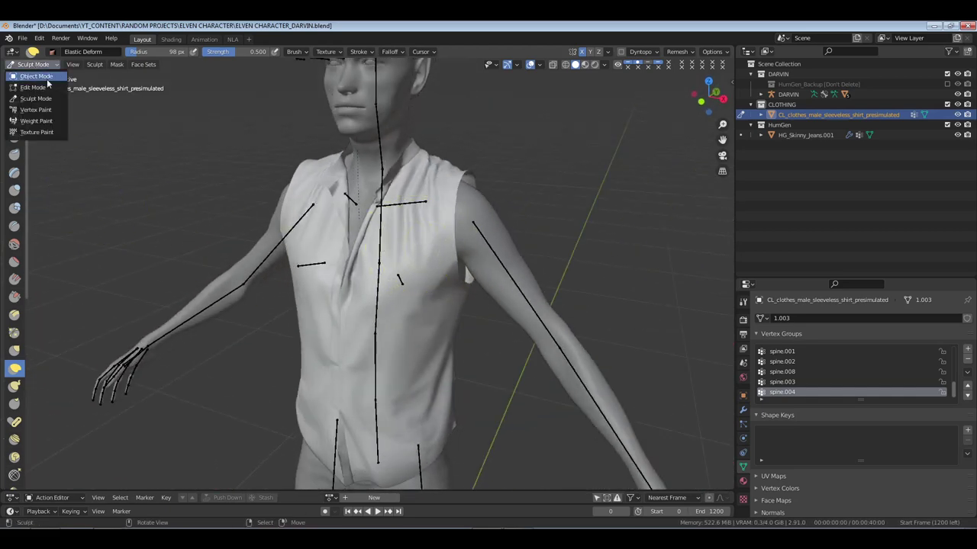
click(47, 79)
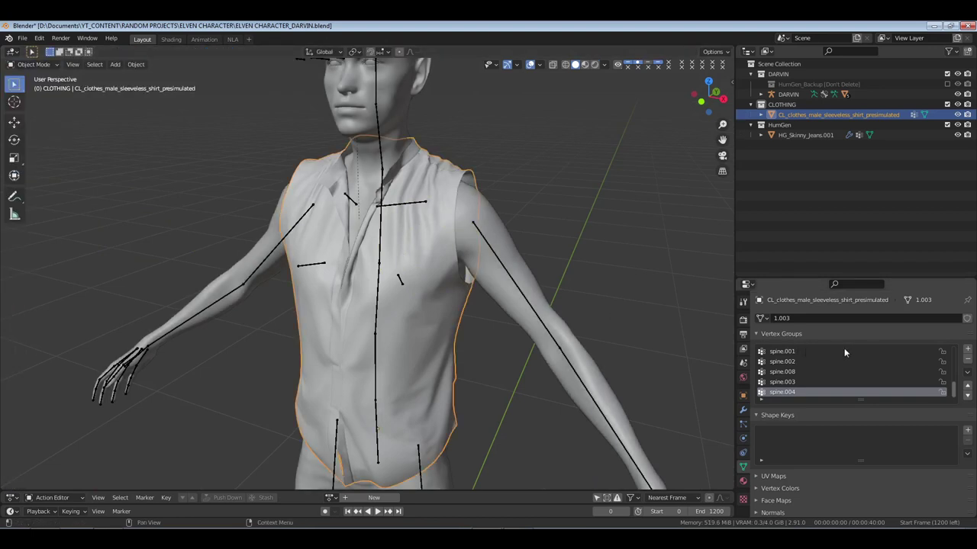
click(967, 372)
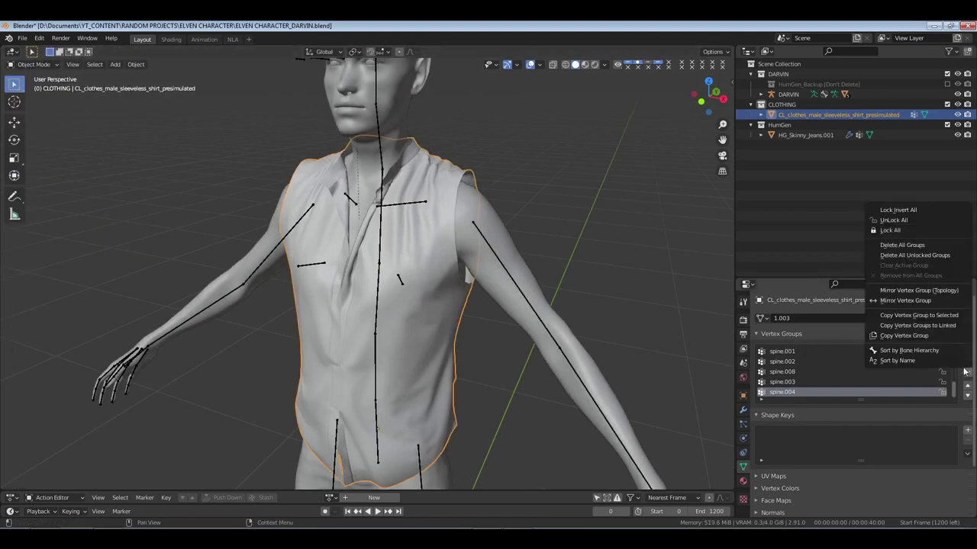
click(902, 245)
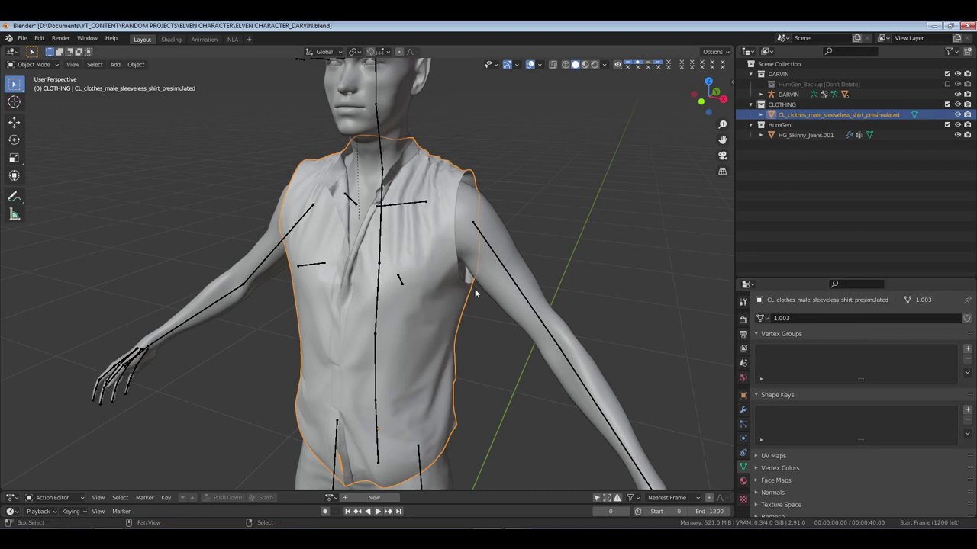
middle_drag(518, 280, 479, 276)
key(ctrl+s)
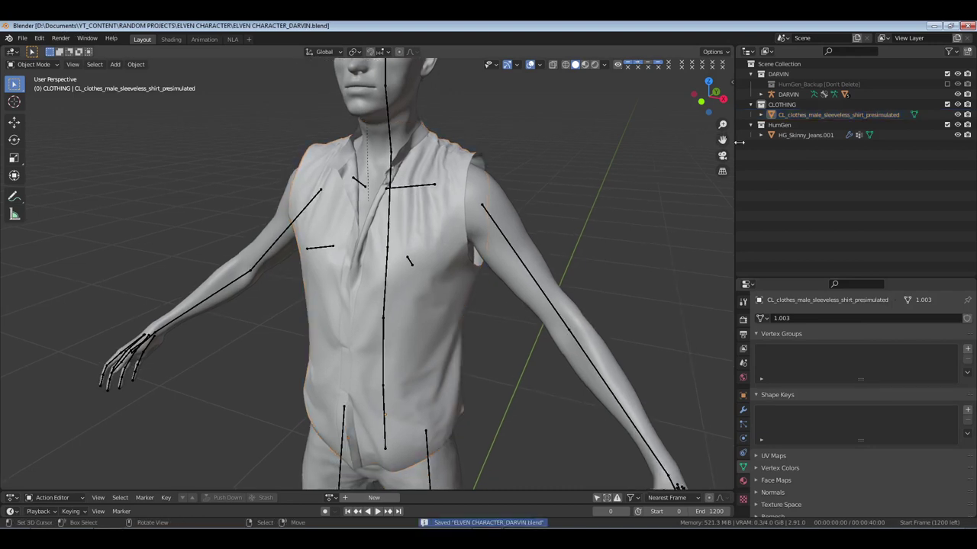
Move the skinny jeans into the DARVIN collection, delete the emptied HumGen collection and save the file
click(801, 135)
drag(801, 135, 795, 81)
click(778, 126)
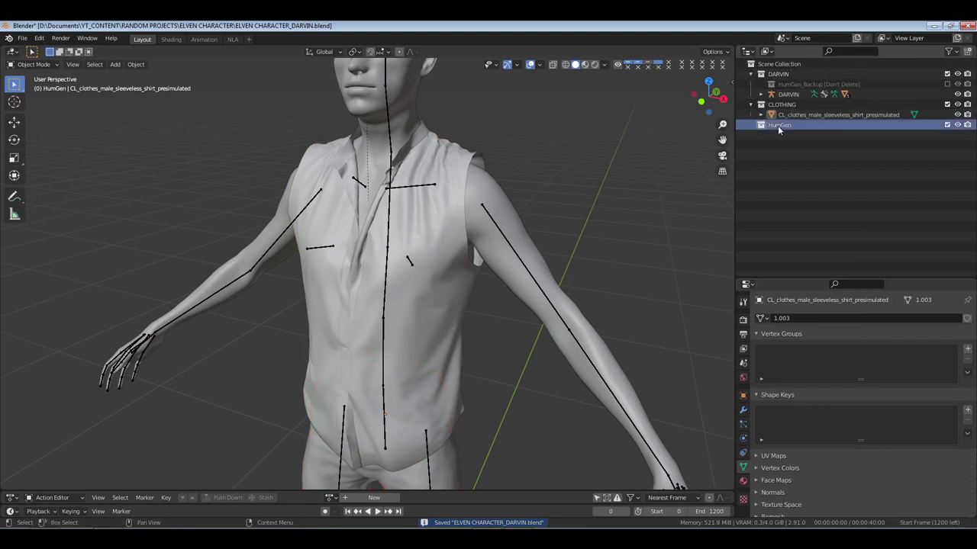
key(x)
click(798, 114)
key(ctrl+s)
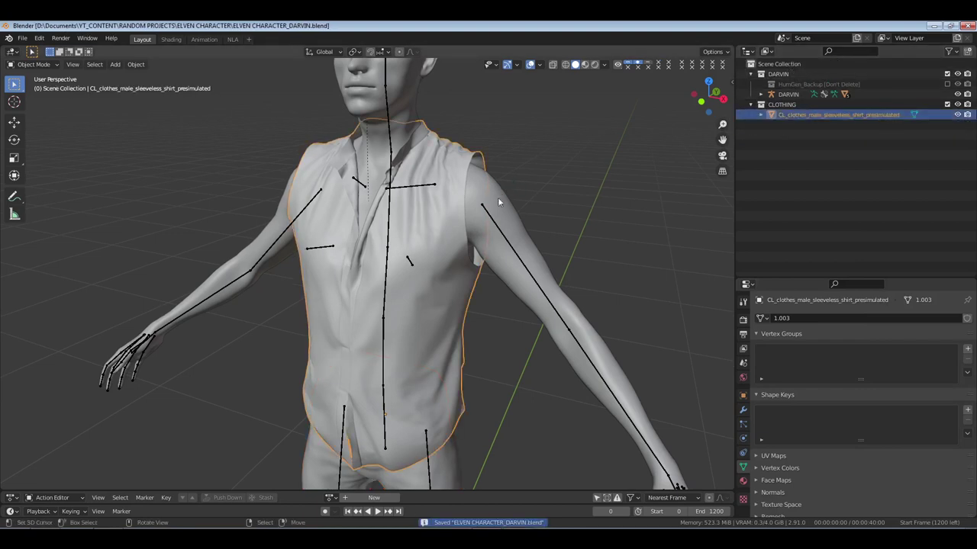
Deselect everything, make CLOTHING the active collection and save the file
scroll(477, 228, down, 2)
shift+middle_drag(478, 227, 482, 202)
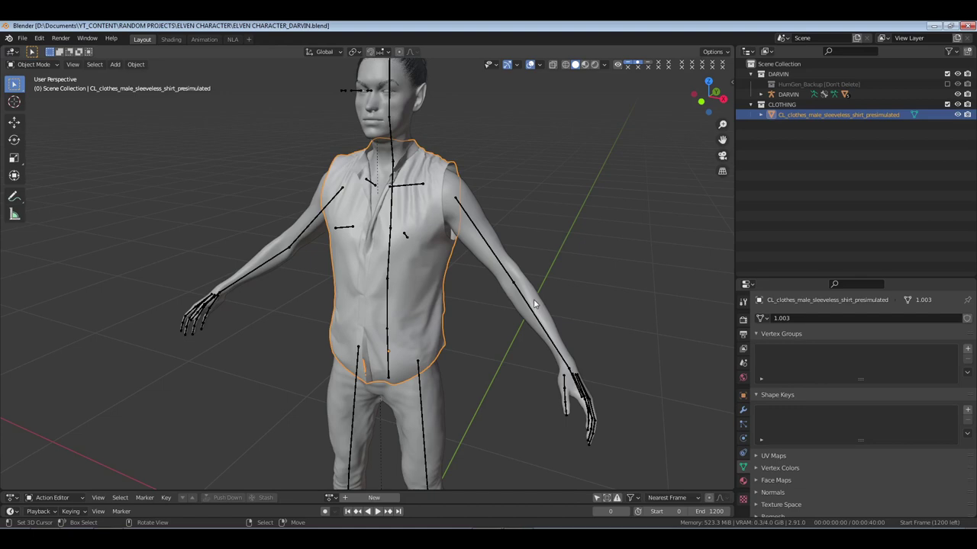
key(ctrl+s)
shift+middle_drag(440, 301, 430, 276)
key(alt+a)
key(ctrl+s)
scroll(441, 300, down, 3)
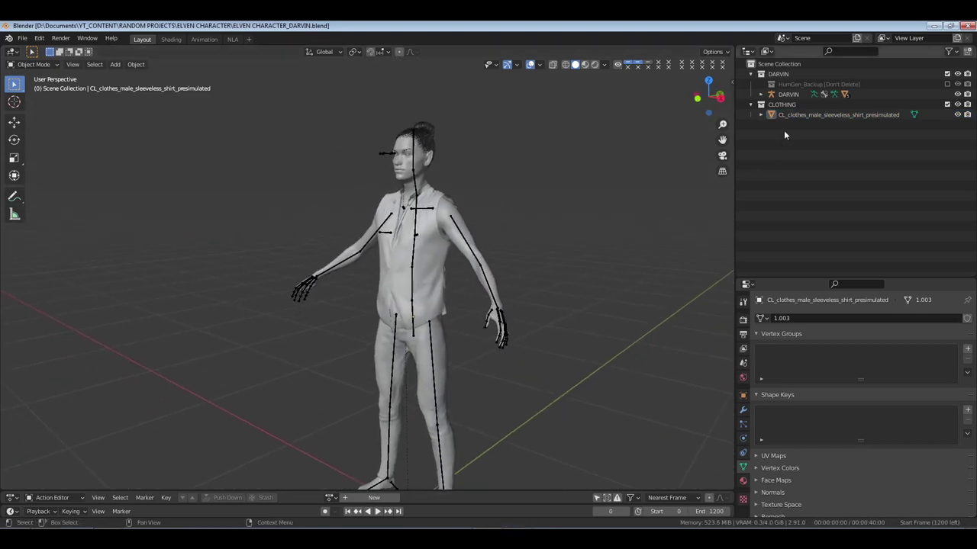
click(780, 106)
key(ctrl+s)
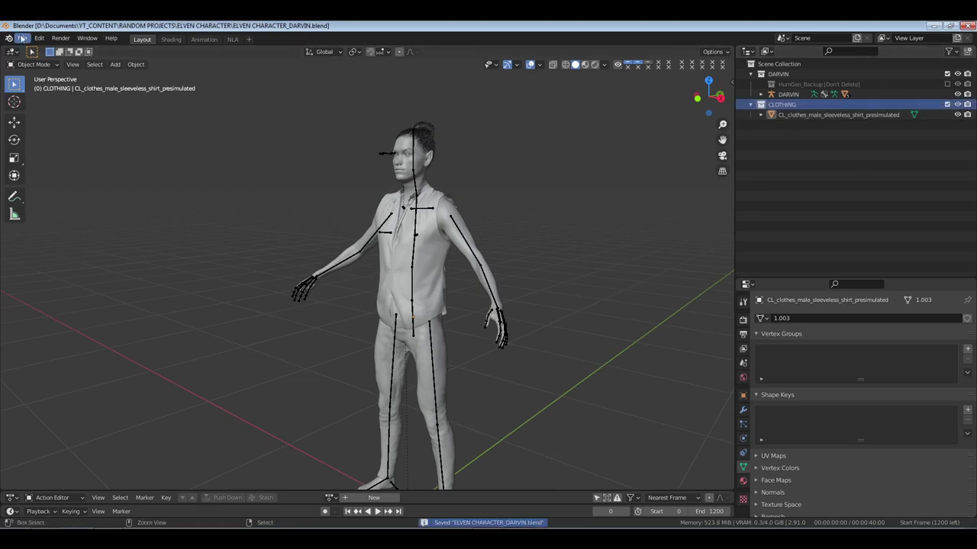
Start a Wavefront (.obj) import and open the MAKEHUMAN_FILES folder inside Documents
click(22, 39)
mouse_move(37, 175)
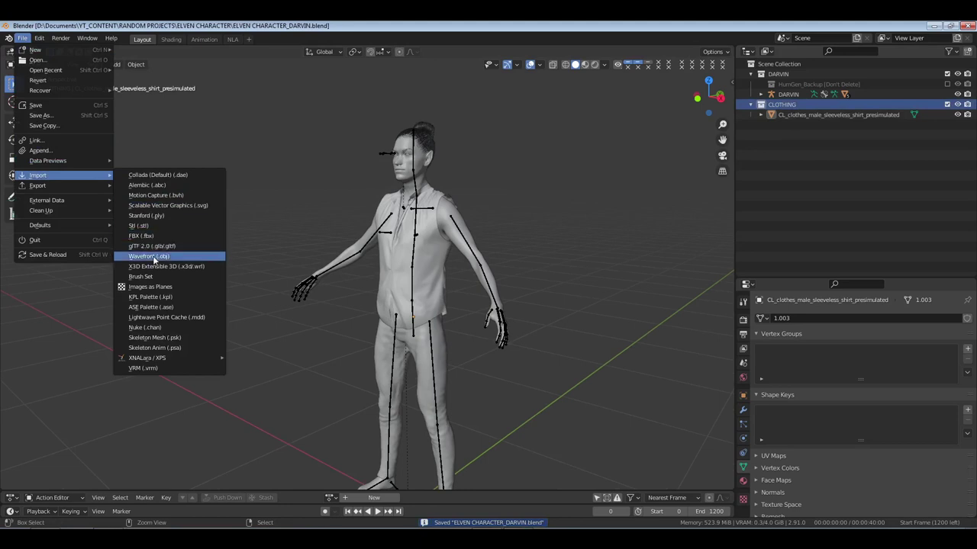
click(157, 259)
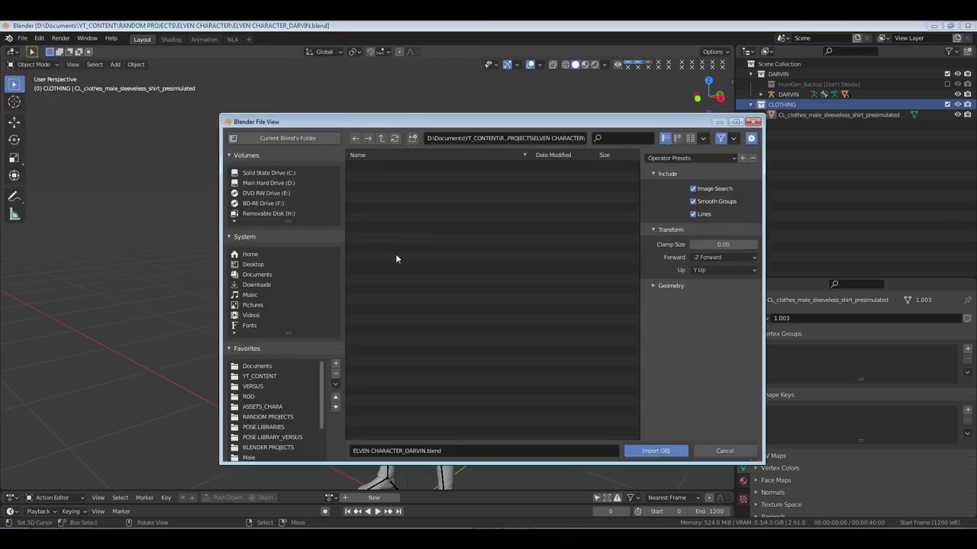
click(263, 368)
scroll(386, 374, down, 3)
scroll(386, 374, down, 4)
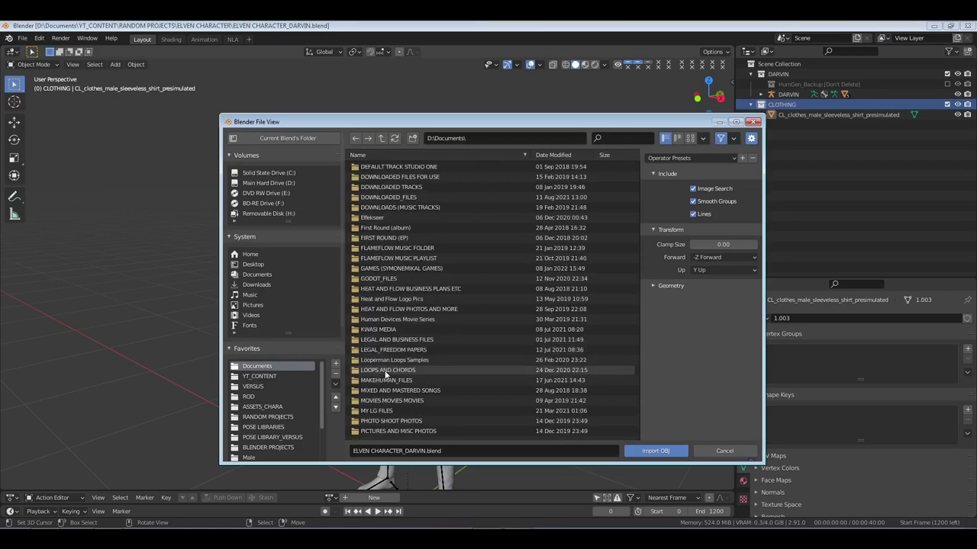
scroll(386, 374, down, 2)
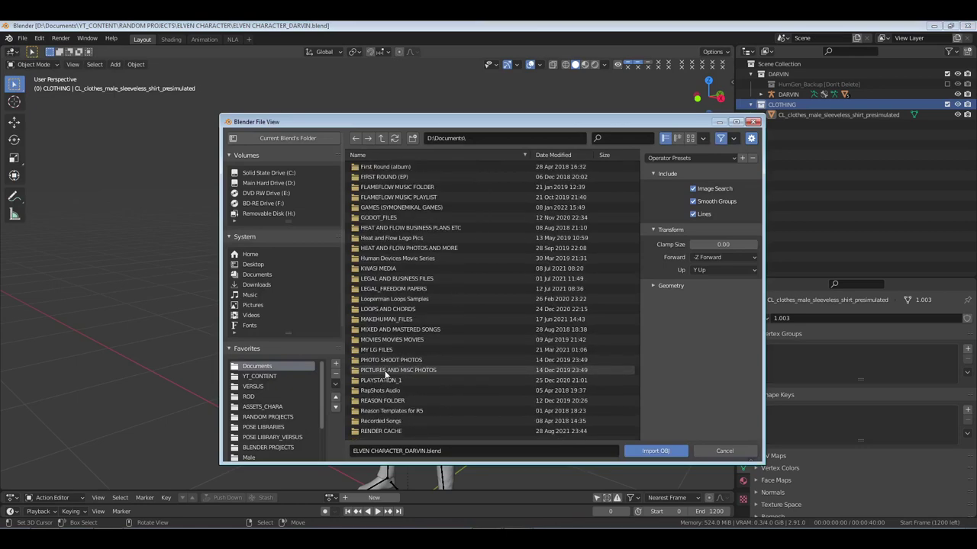
click(396, 320)
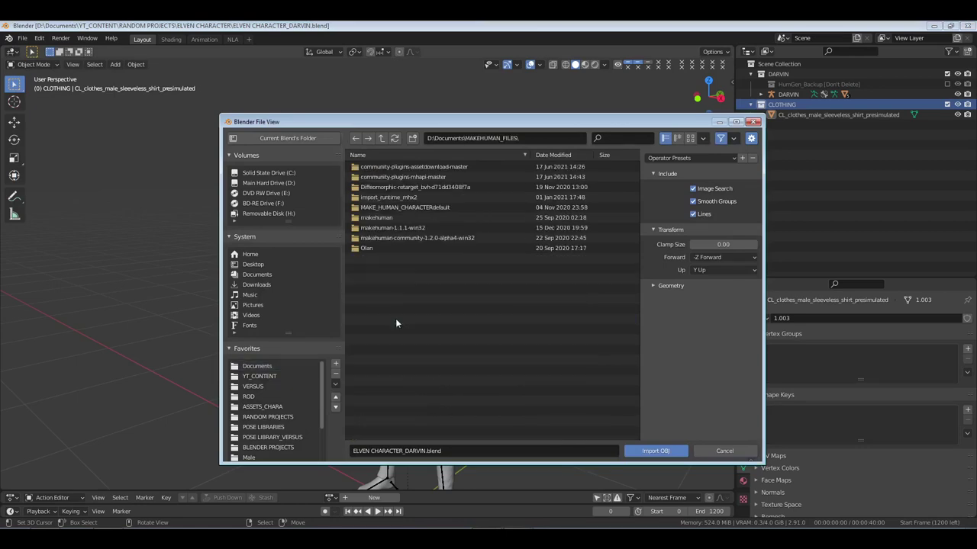
Browse through makehuman, v1 and data to the clothes folder of MakeHuman assets
double_click(375, 221)
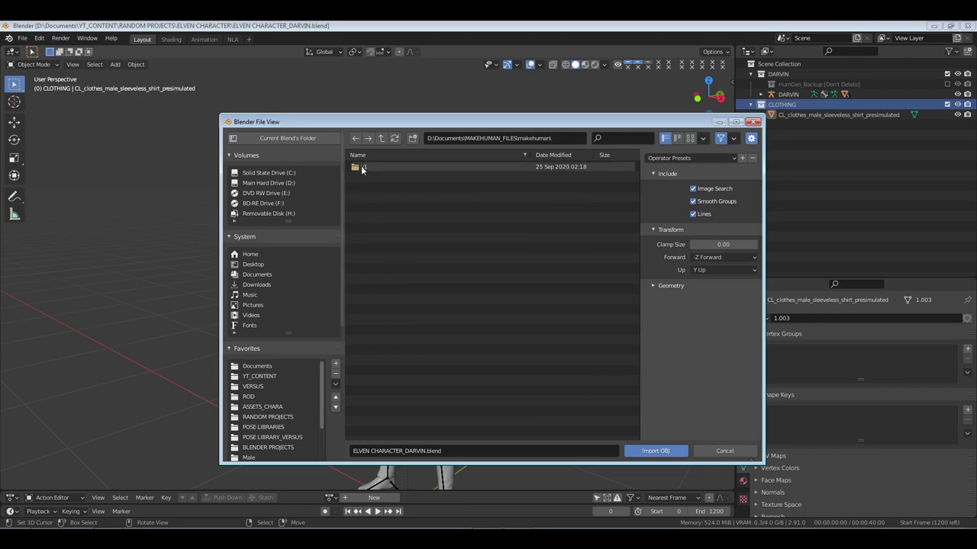
double_click(364, 167)
double_click(372, 187)
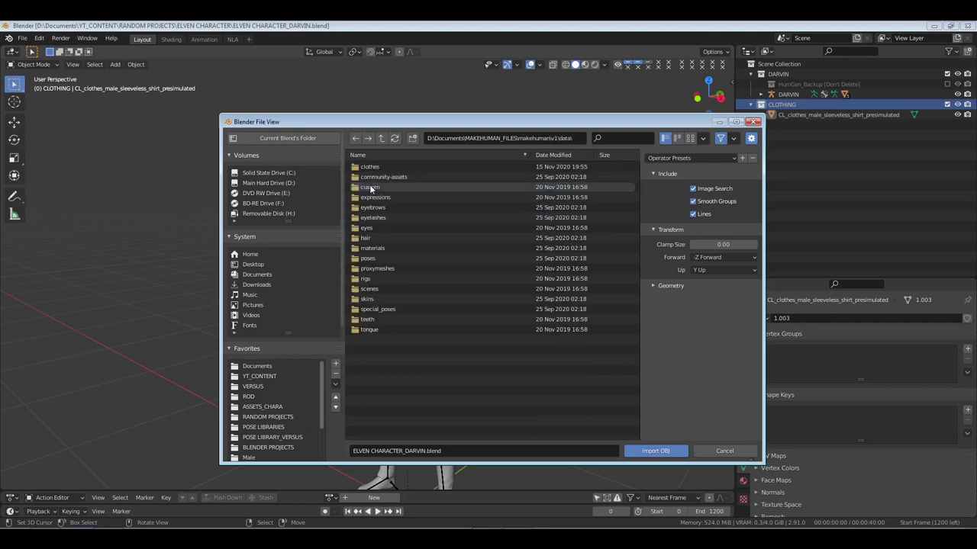
double_click(374, 177)
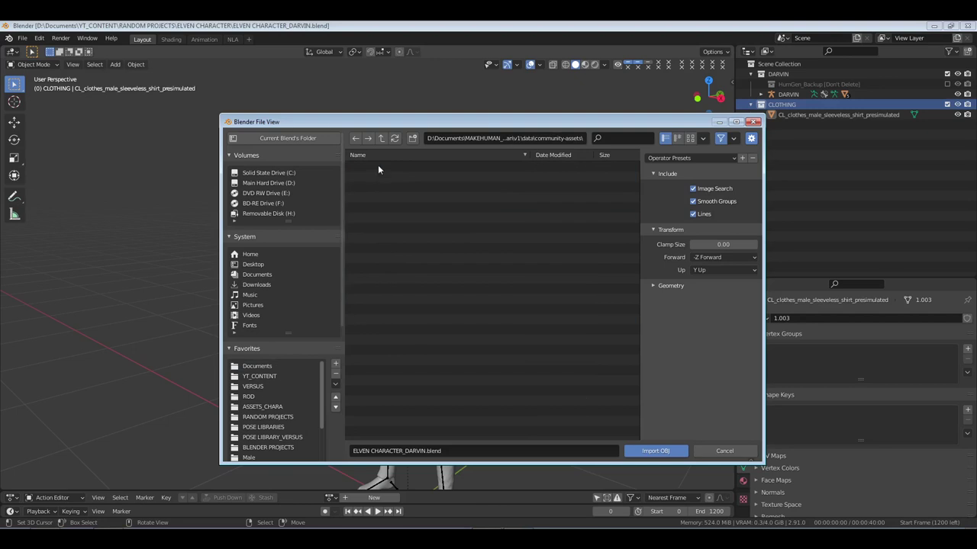
key(BackSpace)
double_click(371, 167)
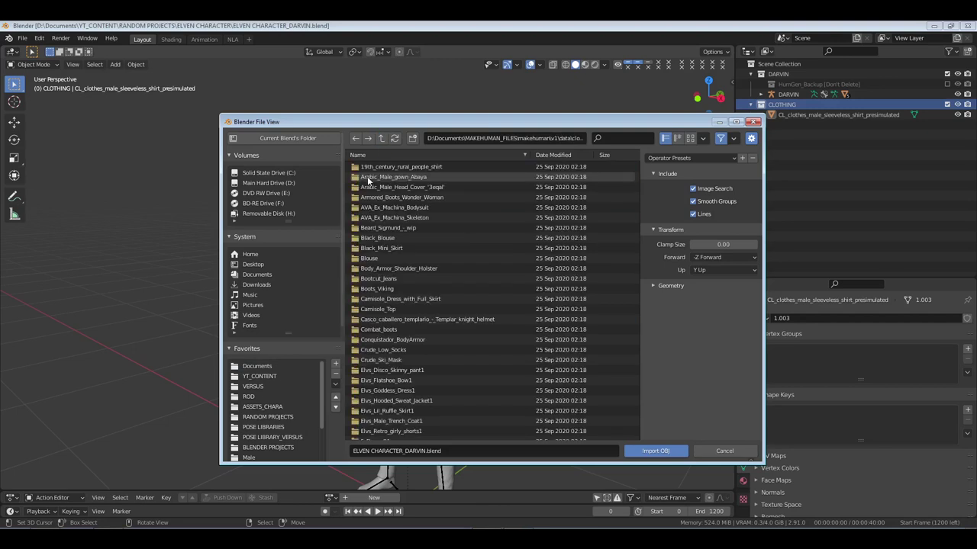
Look through the MakeHuman clothes folder and filter its contents by BOOTS
click(383, 142)
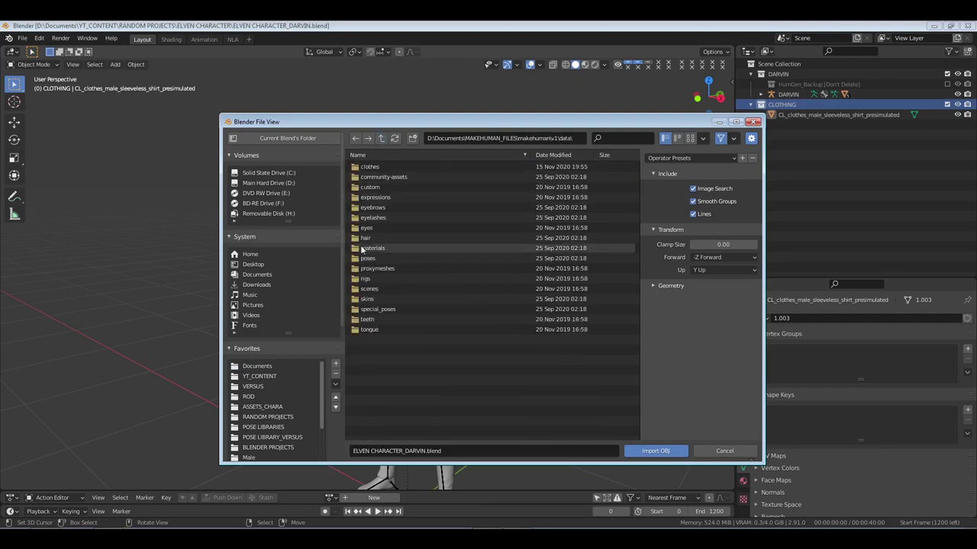
double_click(371, 166)
scroll(383, 262, down, 5)
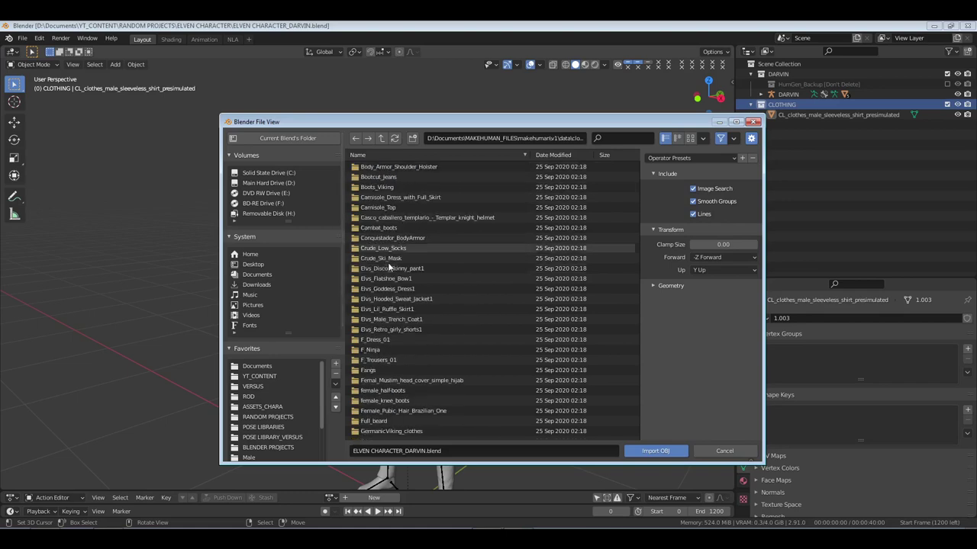
scroll(389, 267, down, 10)
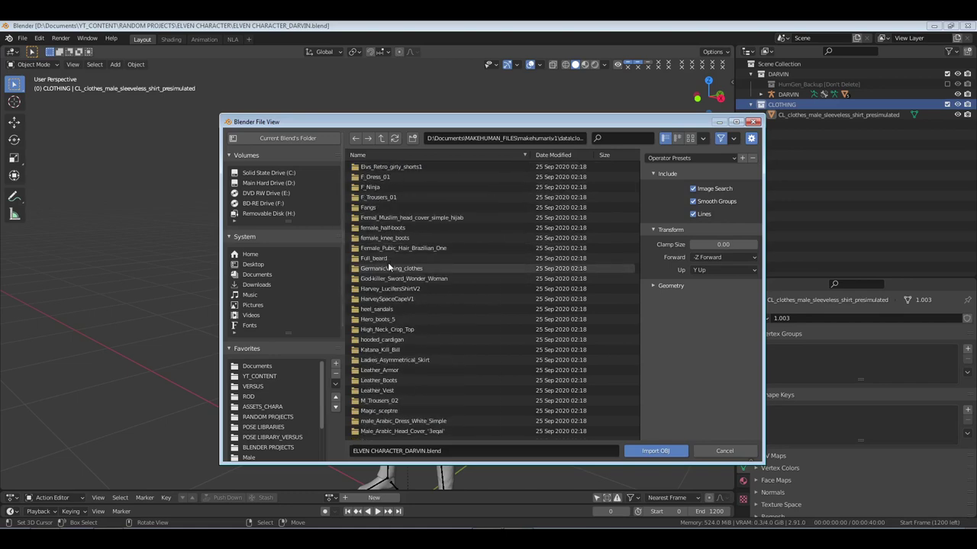
scroll(389, 290, down, 3)
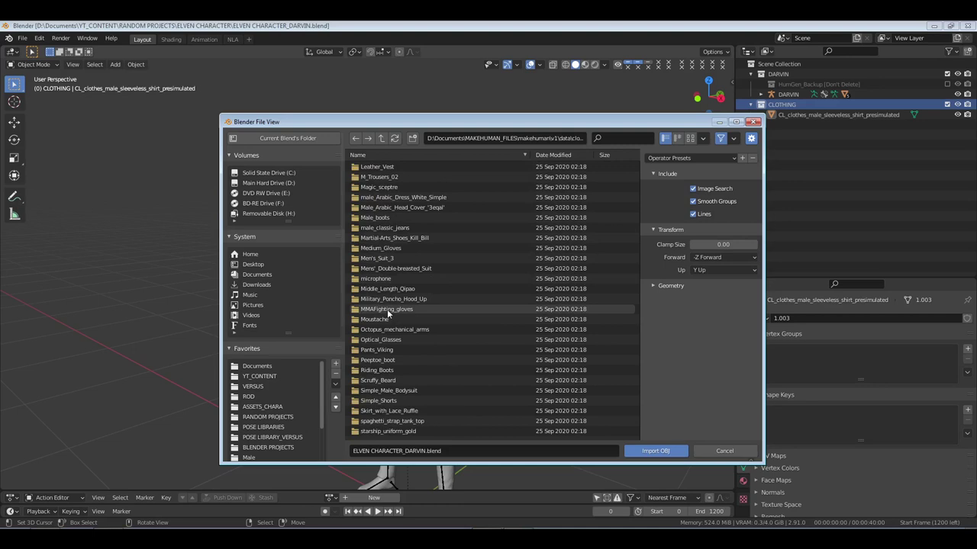
scroll(389, 312, down, 2)
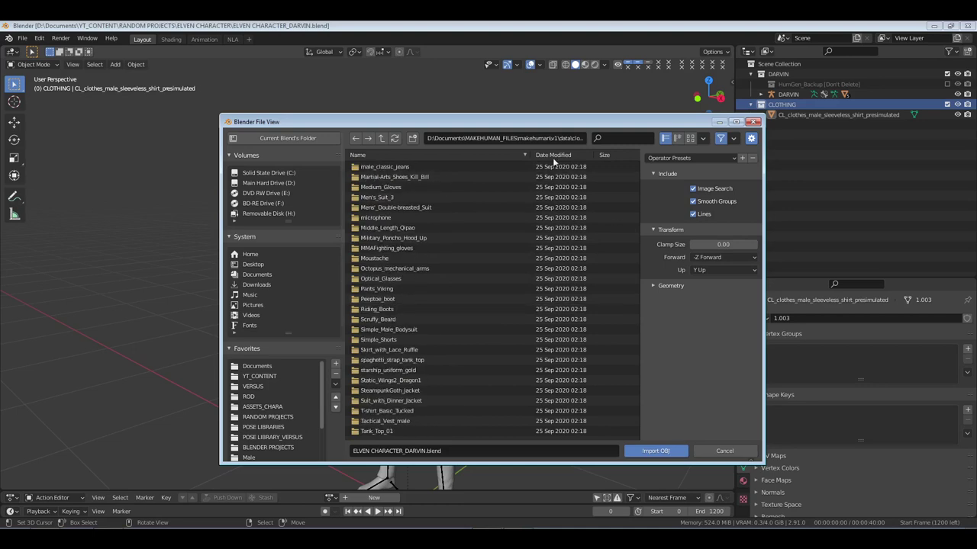
click(612, 139)
text(BOOTS)
key(Return)
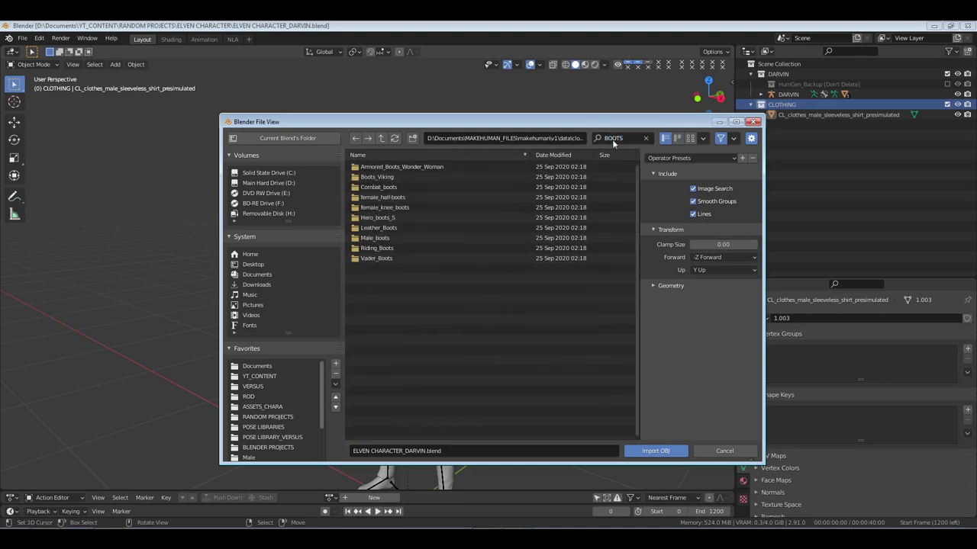
Import riding_boots.obj from the Riding_Boots folder with the default geometry options, select the boots and show their object transform properties
double_click(377, 249)
click(380, 167)
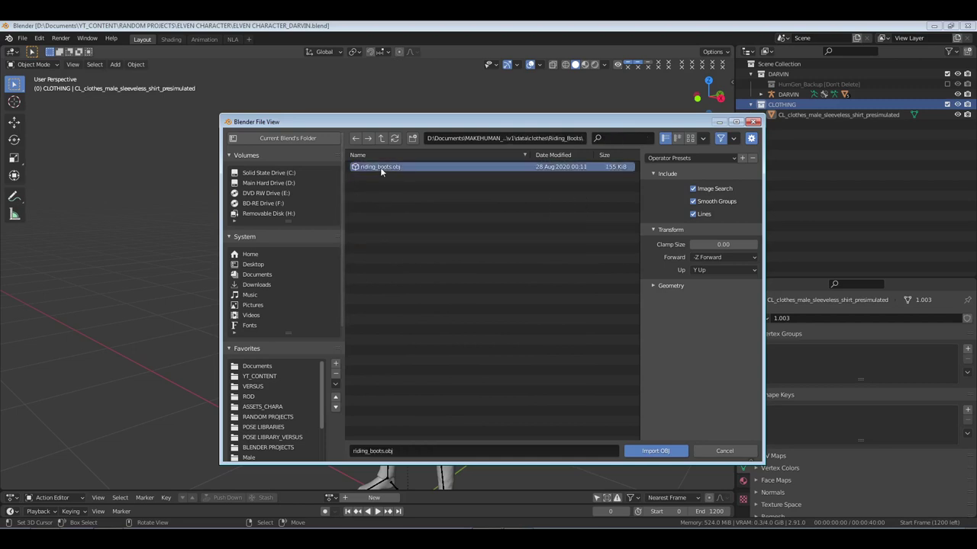
click(671, 287)
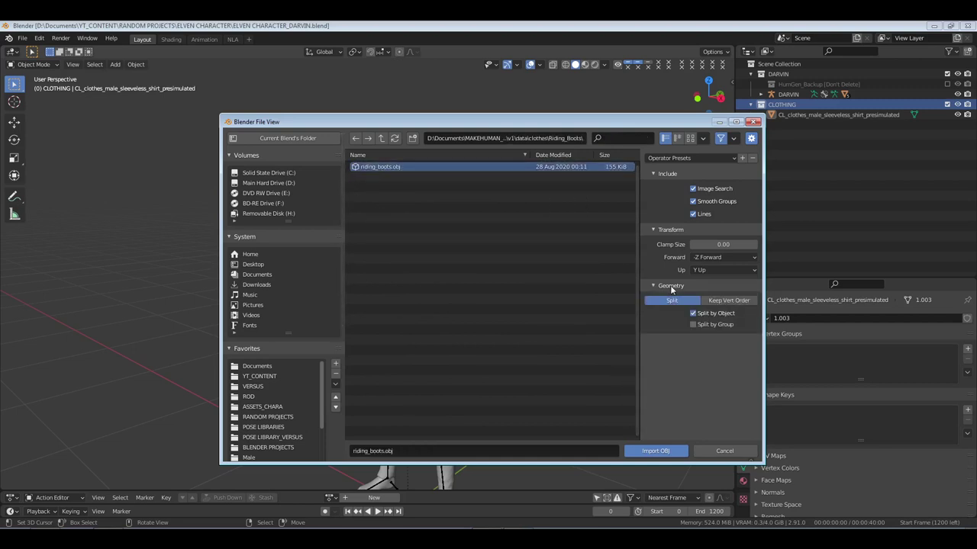
click(672, 287)
click(660, 449)
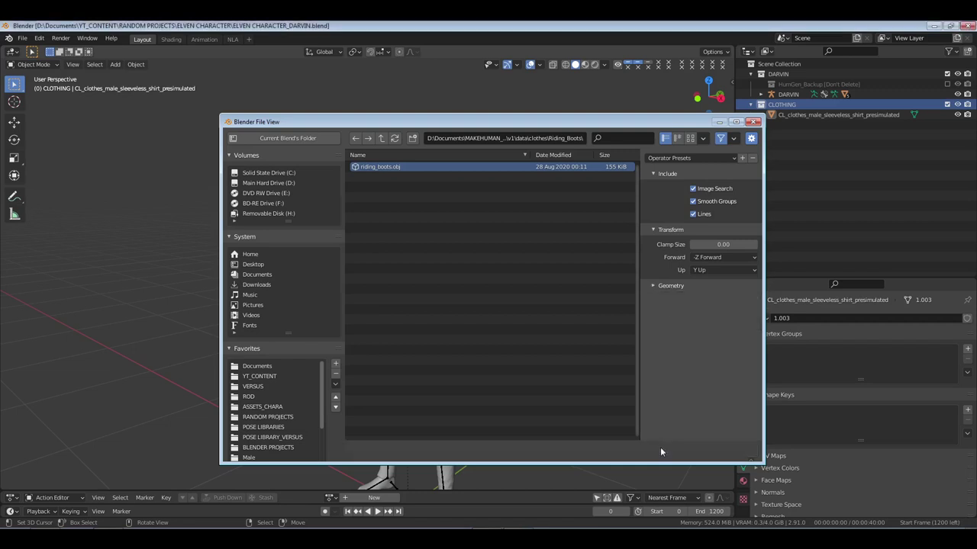
click(794, 124)
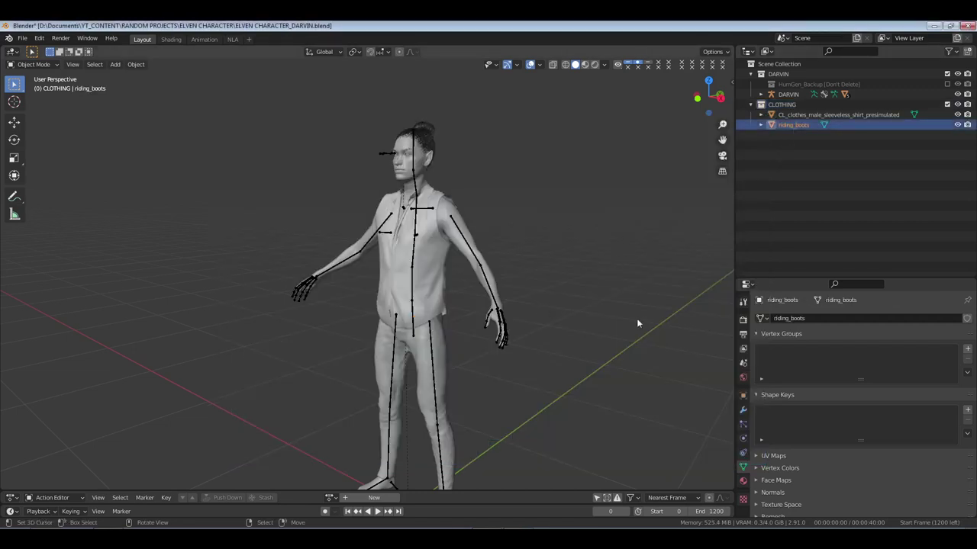
click(743, 396)
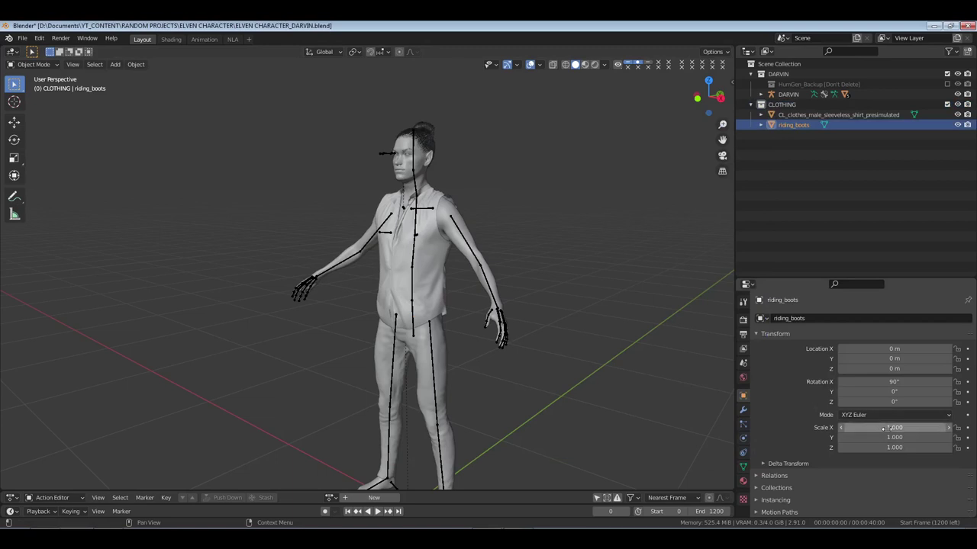
Try a uniform scale of 0.009 on the riding boots and compare their size with the character
text(0.3)
key(Return)
text(0.03)
key(Return)
click(885, 428)
key(Return)
scroll(474, 294, down, 8)
scroll(438, 291, up, 7)
scroll(442, 319, up, 1)
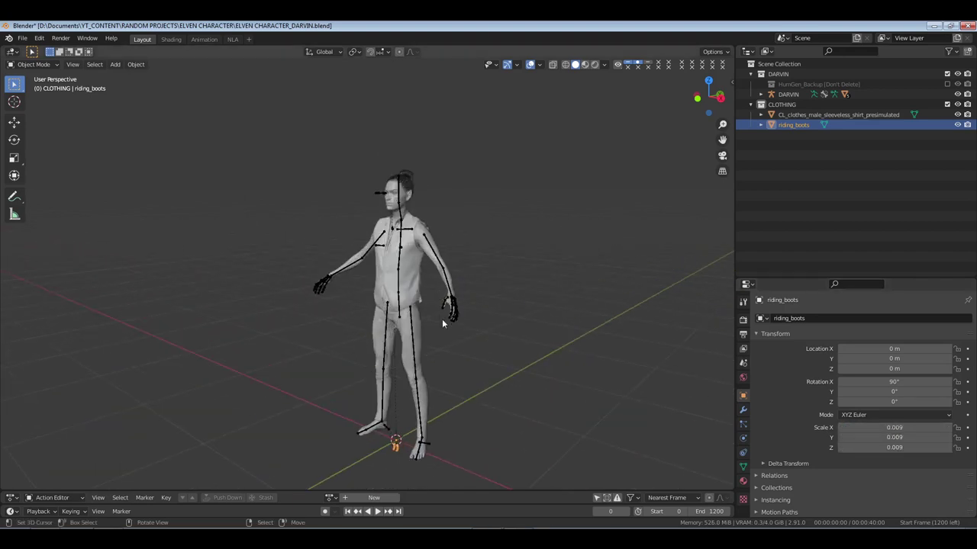
key(KP_Decimal)
scroll(432, 309, down, 6)
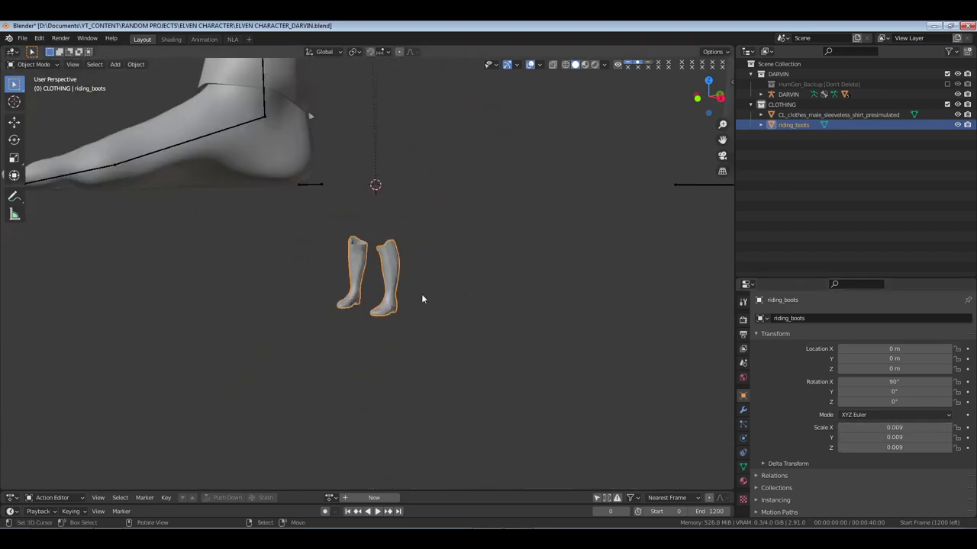
Set the riding boots' scale to 0.3 on all axes and raise them along Z to about 2.89 m
click(882, 427)
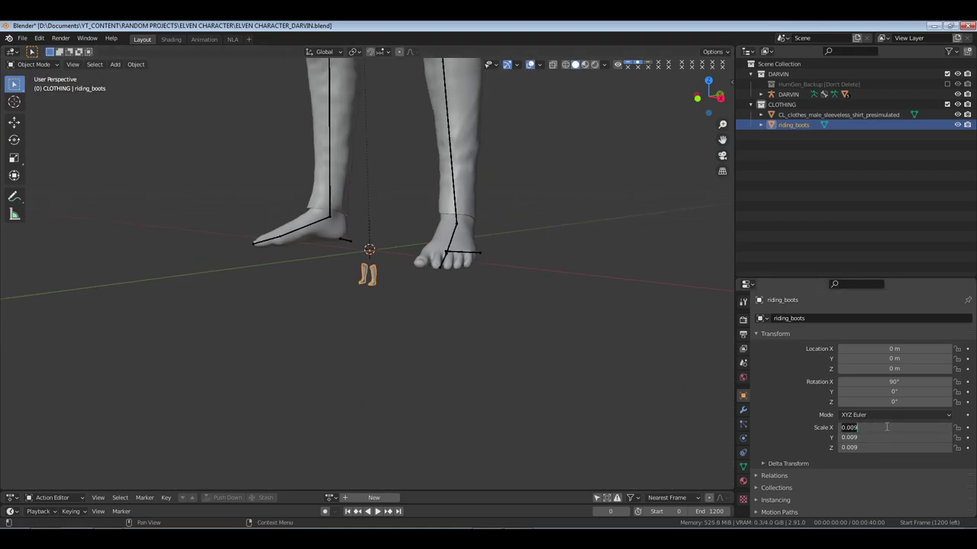
text(0.3)
key(Return)
scroll(377, 169, down, 5)
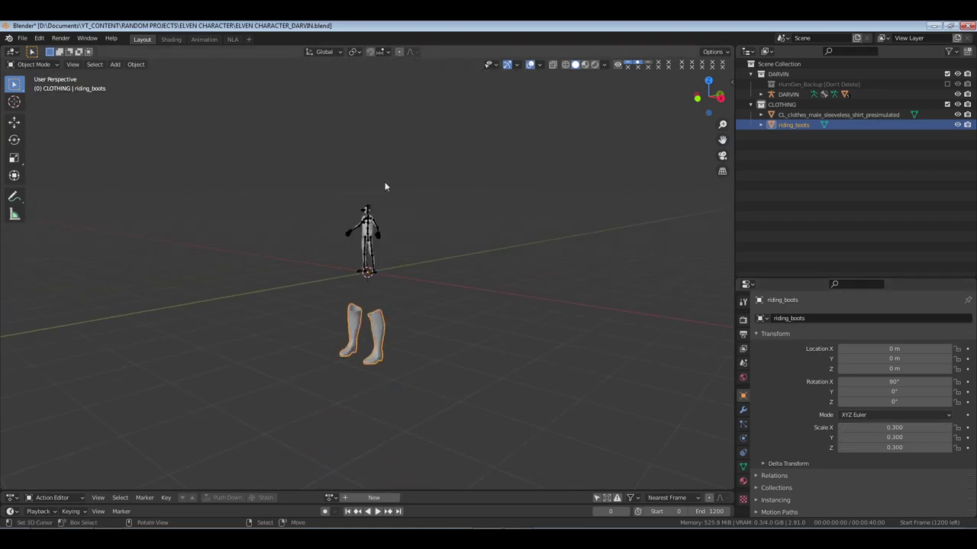
key(g)
key(z)
click(458, 209)
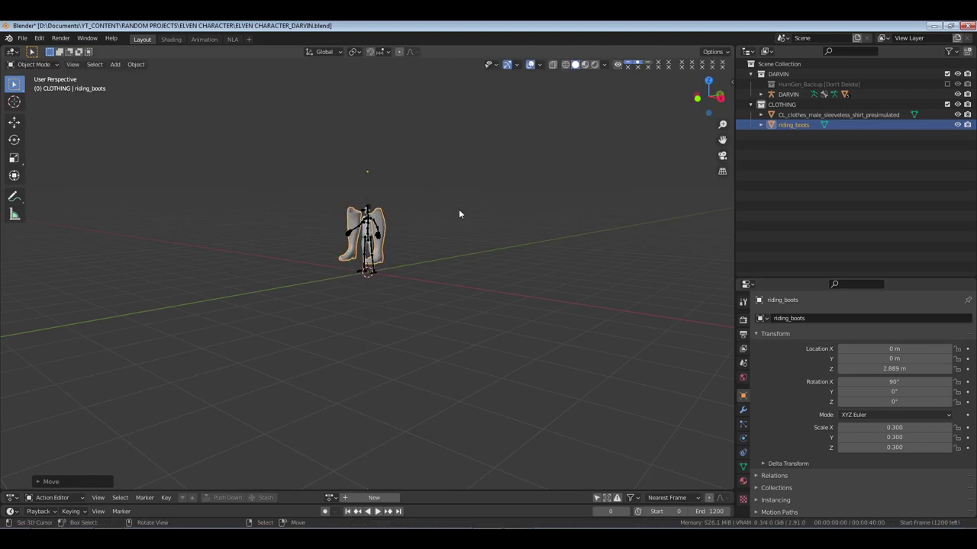
Scale the riding boots down to about 0.086 and lower them along Z to about 0.75 m
key(s)
click(421, 172)
key(g)
key(z)
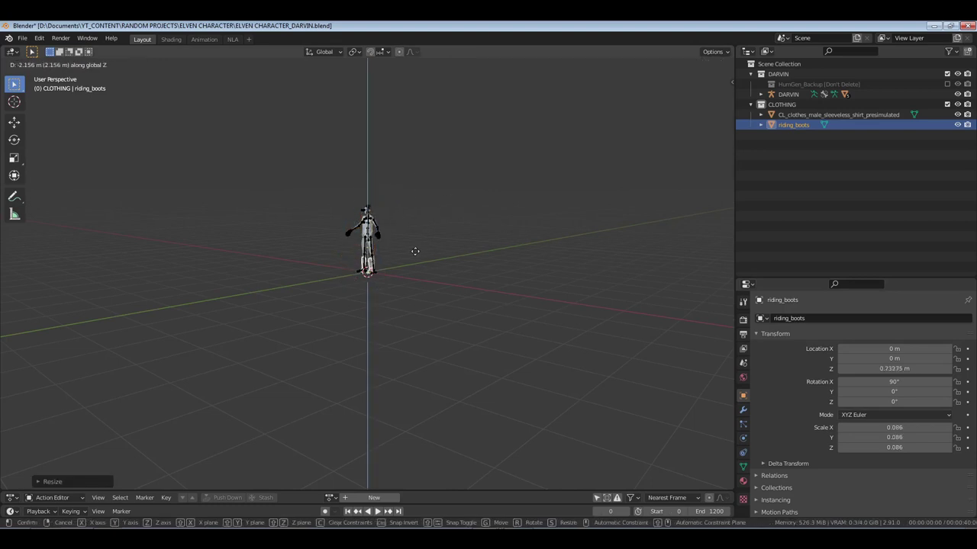
click(417, 247)
In front view, lower the riding boots along Z to about 0.724 m so the soles meet the floor line
key(KP_1)
key(KP_Decimal)
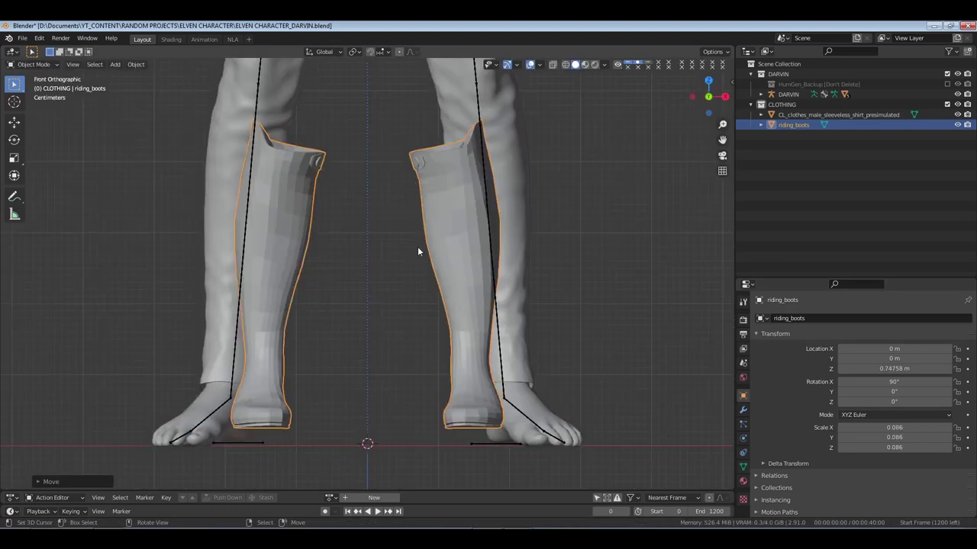
key(g)
key(z)
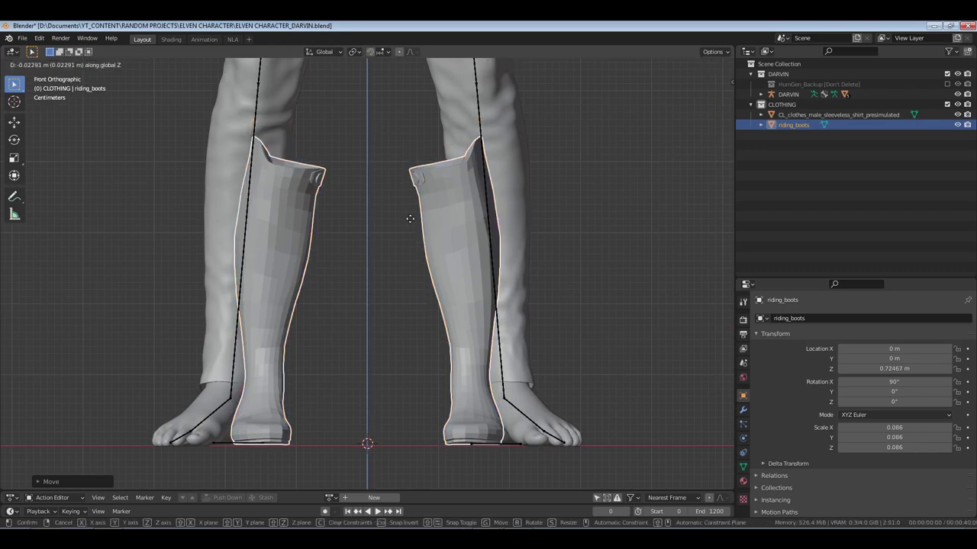
click(411, 221)
shift+middle_drag(481, 150, 510, 184)
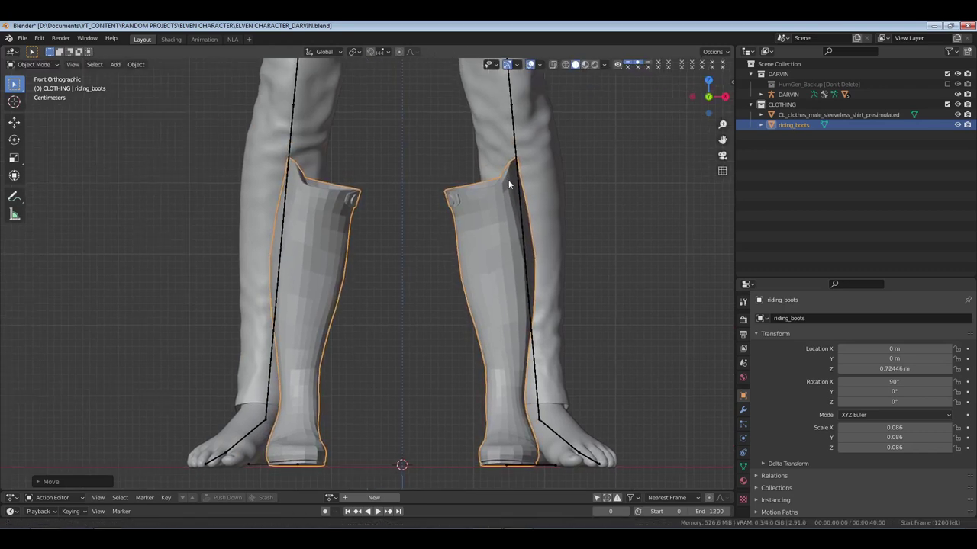
scroll(522, 241, down, 3)
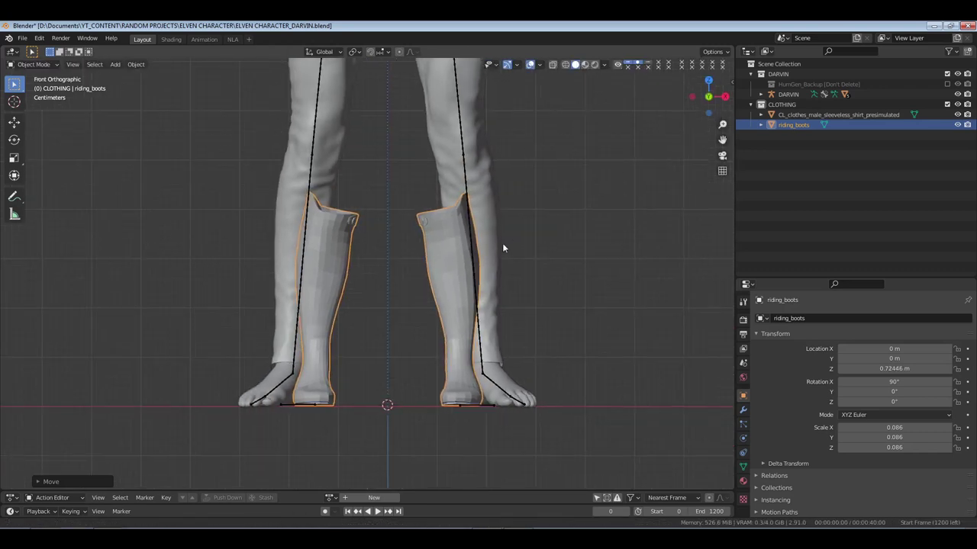
Set the riding boots' origin to the 3D cursor at floor level and enlarge them to a scale of about 0.098
click(136, 64)
mouse_move(149, 90)
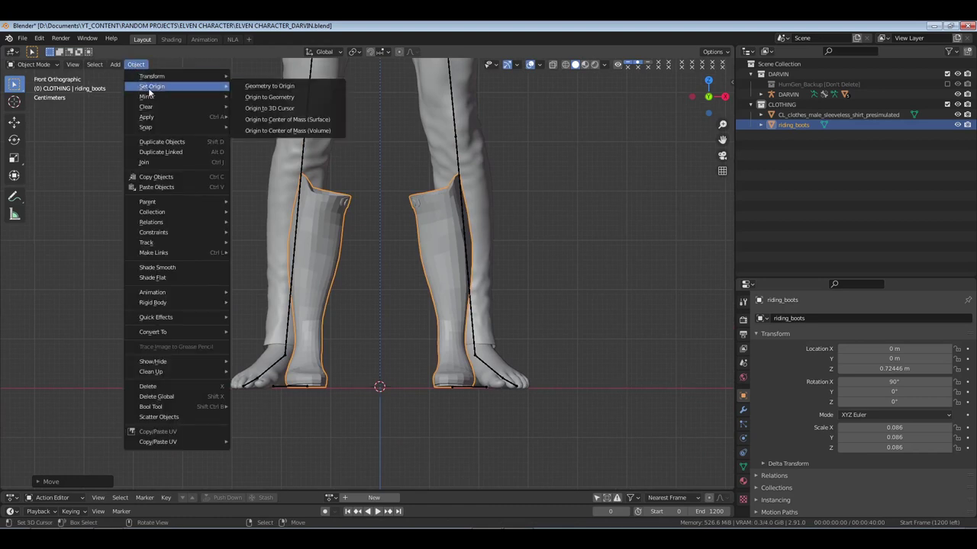
click(279, 98)
key(s)
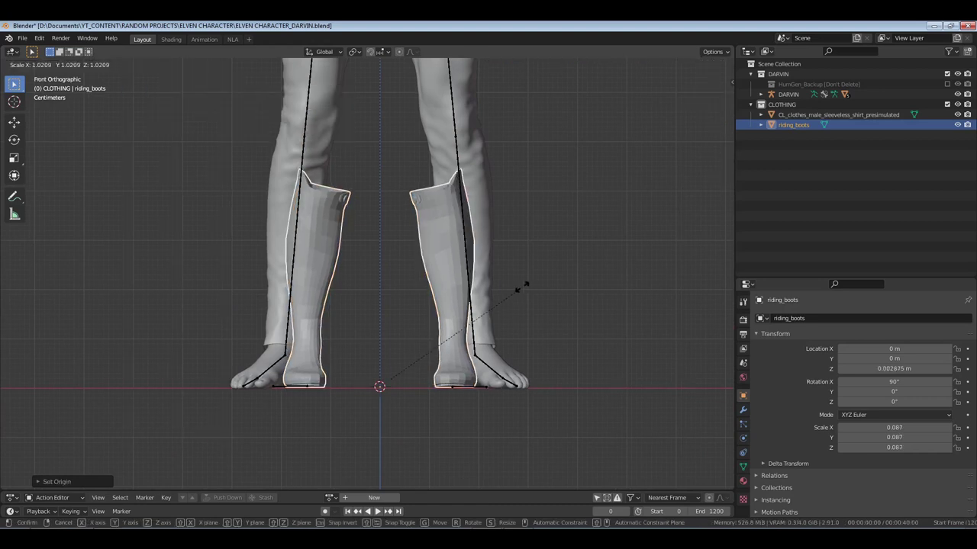
click(524, 287)
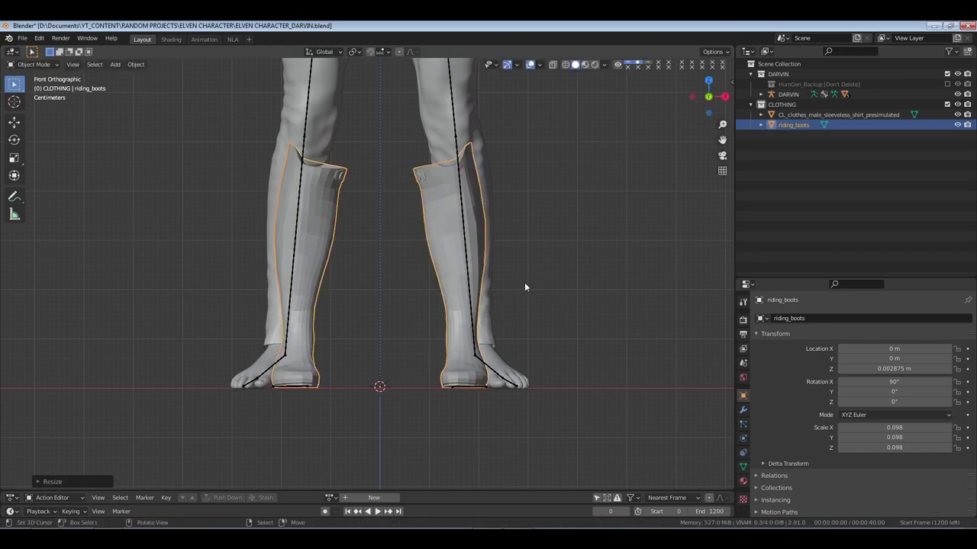
In wireframe Edit Mode, delete the vertices of the boot on the character's right leg
shift+middle_drag(493, 267, 465, 239)
key(Tab)
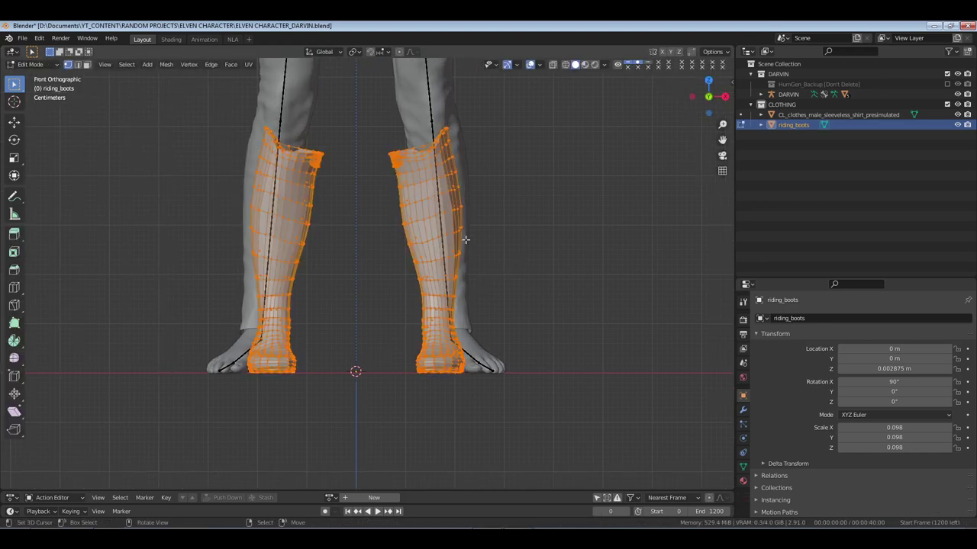
key(z)
key(4)
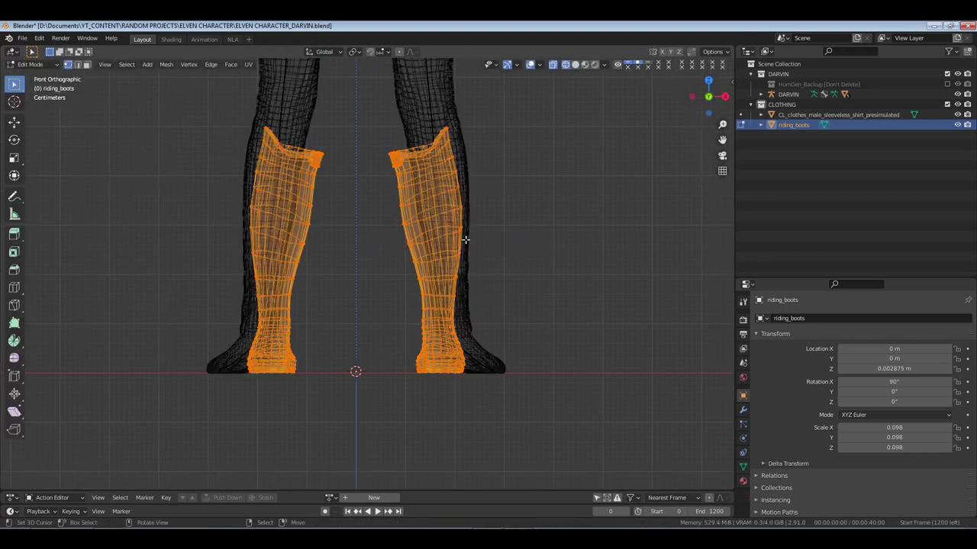
drag(345, 130, 218, 395)
key(x)
click(284, 387)
Move the remaining boot outward along X and back along Y to line it up with the character's left leg
drag(347, 92, 630, 382)
key(g)
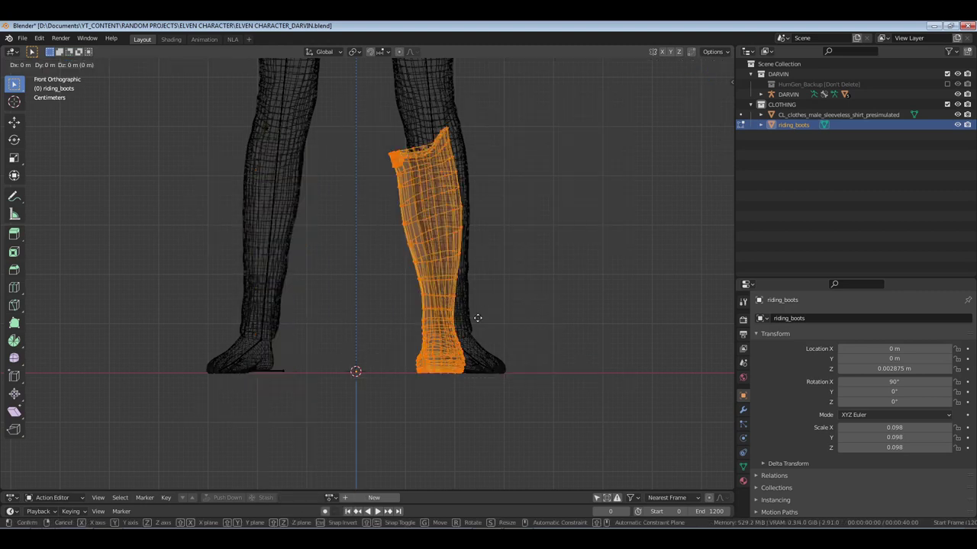
key(x)
click(491, 318)
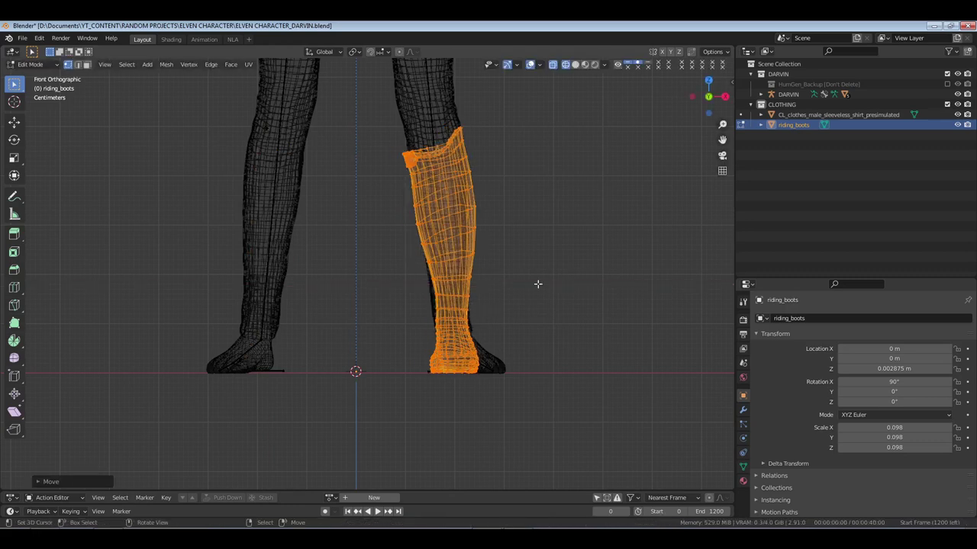
key(KP_3)
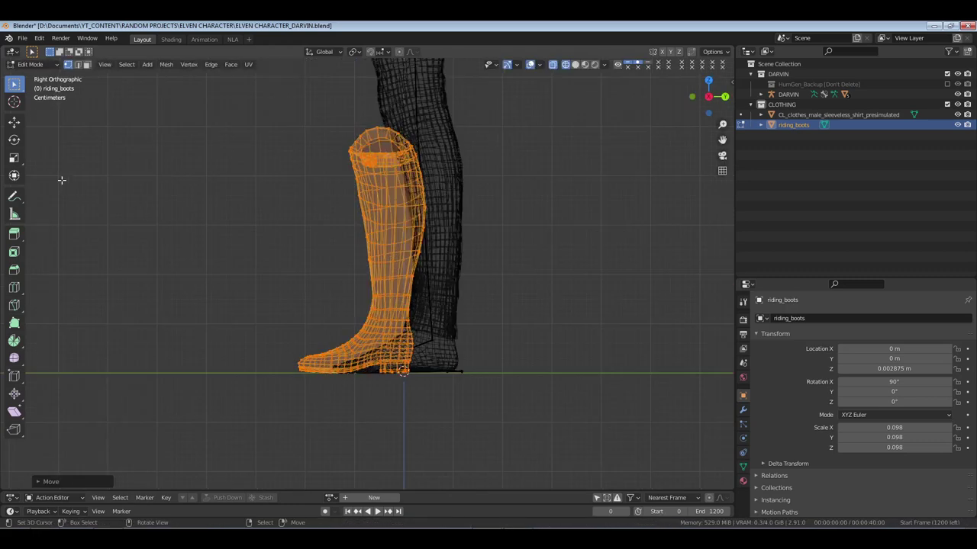
click(14, 123)
drag(408, 288, 456, 289)
middle_drag(256, 161, 428, 228)
shift+middle_drag(480, 262, 425, 262)
Rotate the boot around Z to follow the direction of the left foot and reposition it over the foot
key(r)
key(z)
click(521, 292)
key(g)
click(456, 283)
key(Tab)
Scale the boot along Y by about 1.21 to cover the length of the left foot
middle_drag(475, 358, 473, 329)
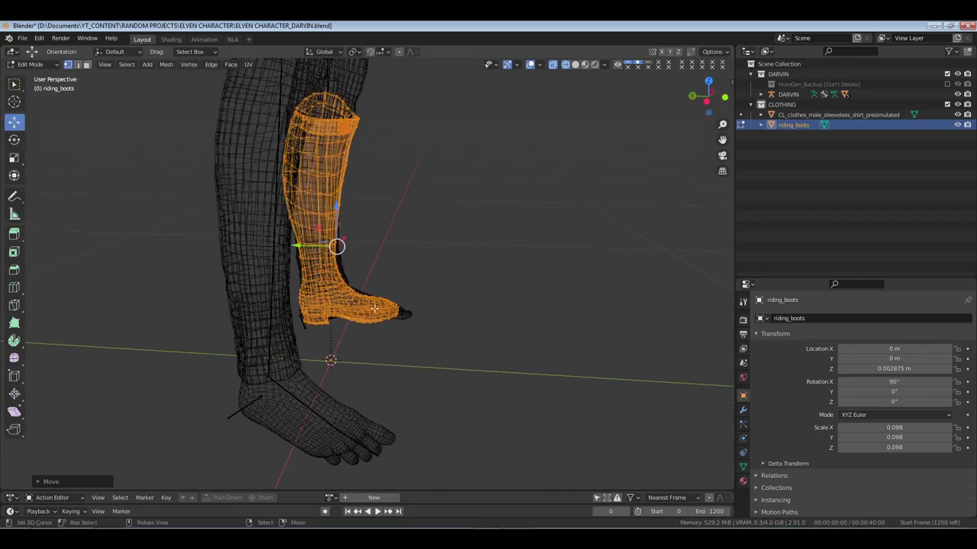
key(s)
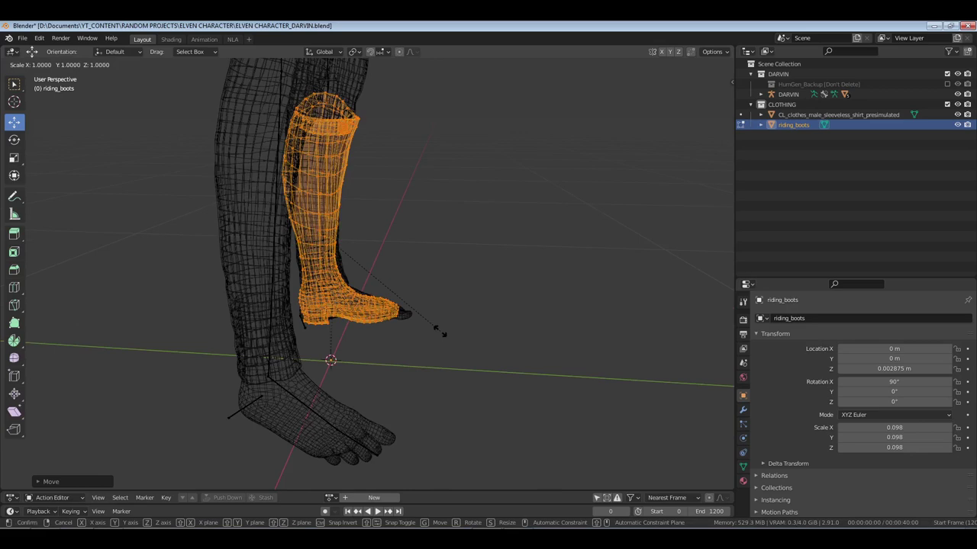
key(x)
click(445, 332)
middle_drag(445, 331, 427, 306)
key(s)
key(y)
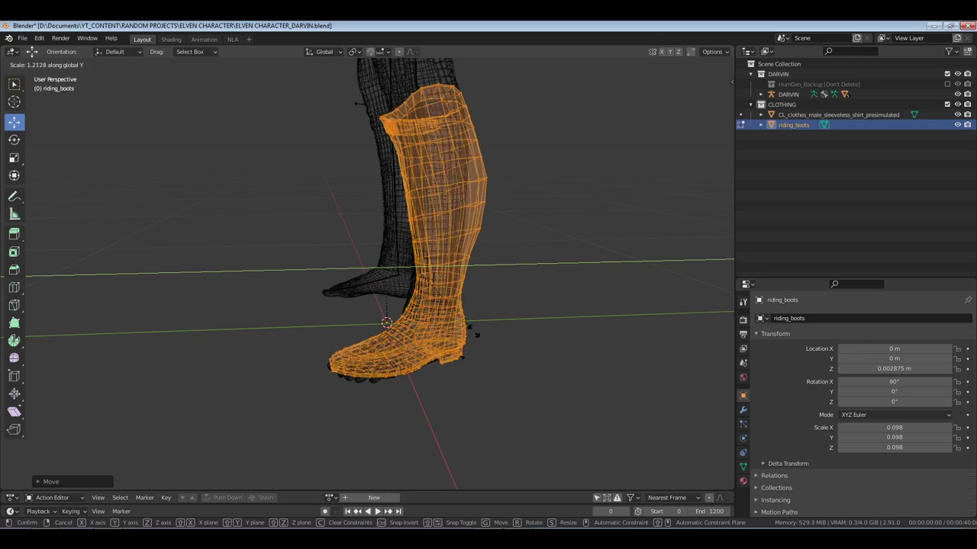
click(478, 333)
Widen the boot along X by about 1.13 to enclose the toes, and return to solid-shaded Object Mode
middle_drag(384, 325, 483, 338)
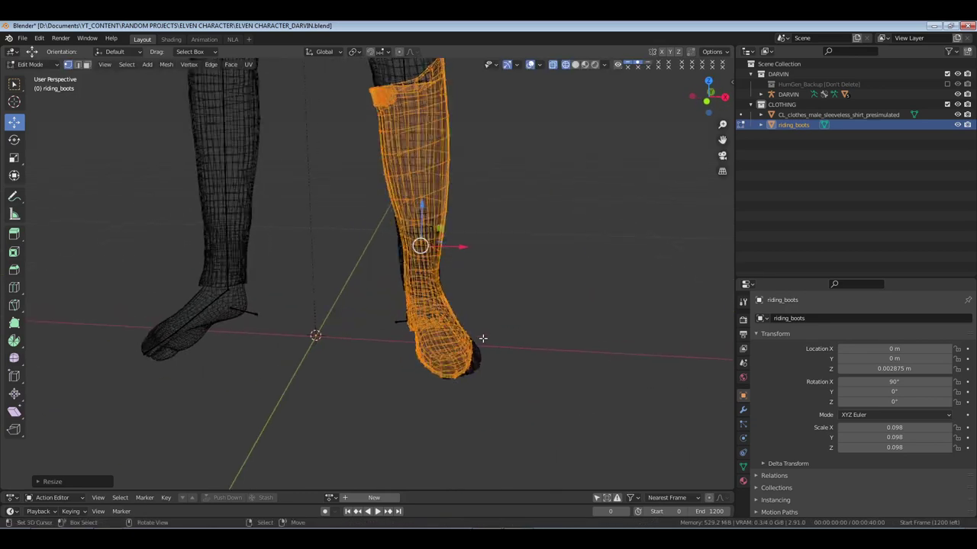
key(s)
key(x)
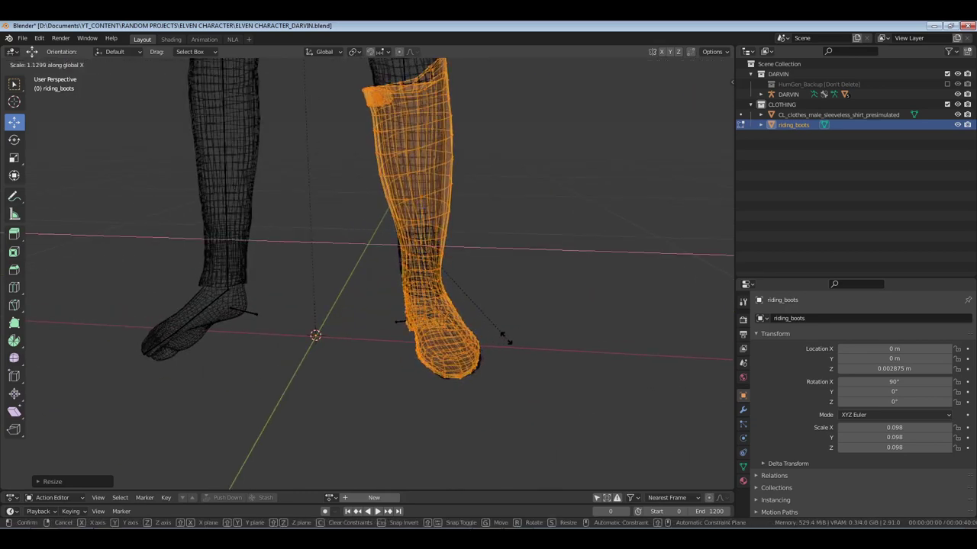
click(507, 338)
middle_drag(506, 337, 500, 319)
key(z)
mouse_move(447, 292)
middle_down()
mouse_move(415, 318)
mouse_move(423, 289)
mouse_move(443, 292)
middle_up()
click(422, 319)
key(Tab)
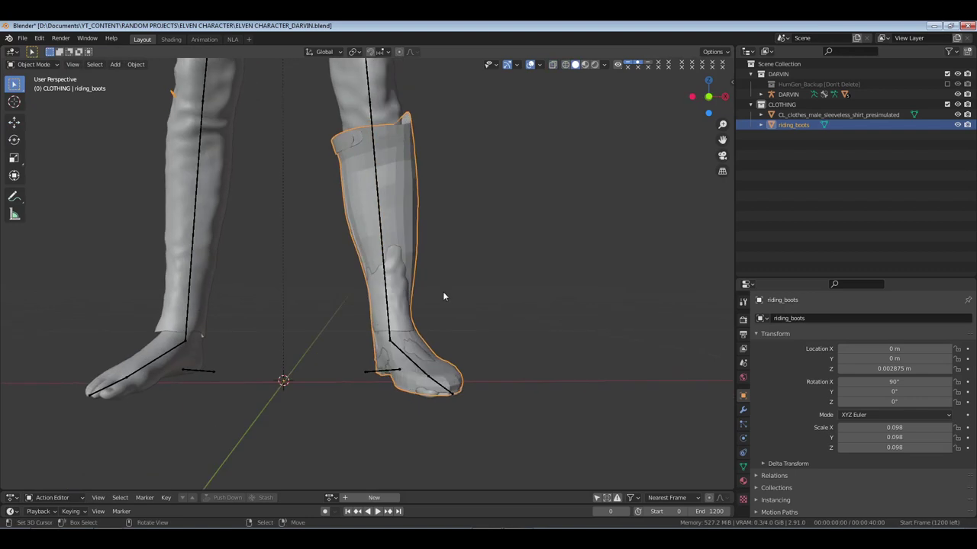
Shade the riding boot smooth and switch it to Sculpt Mode
right_click(444, 292)
click(448, 293)
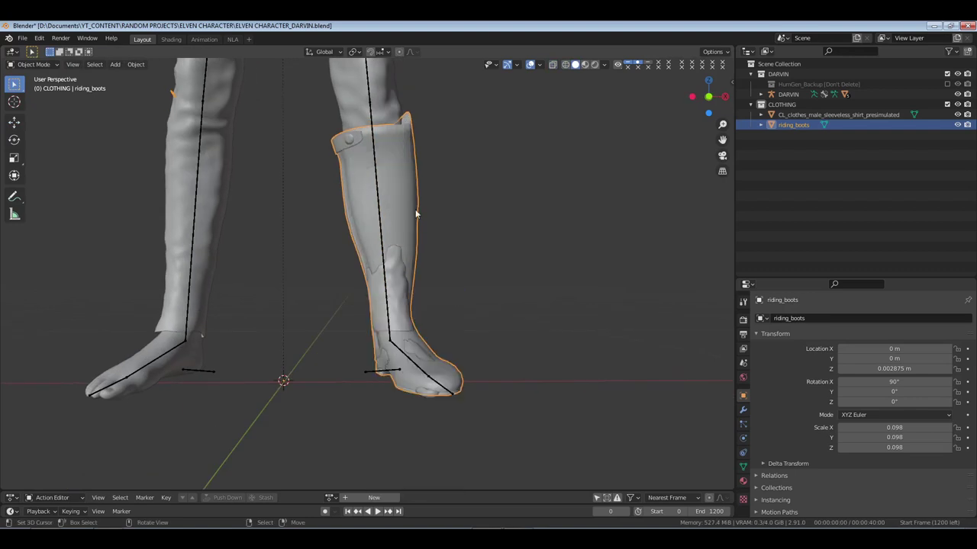
middle_drag(481, 244, 438, 245)
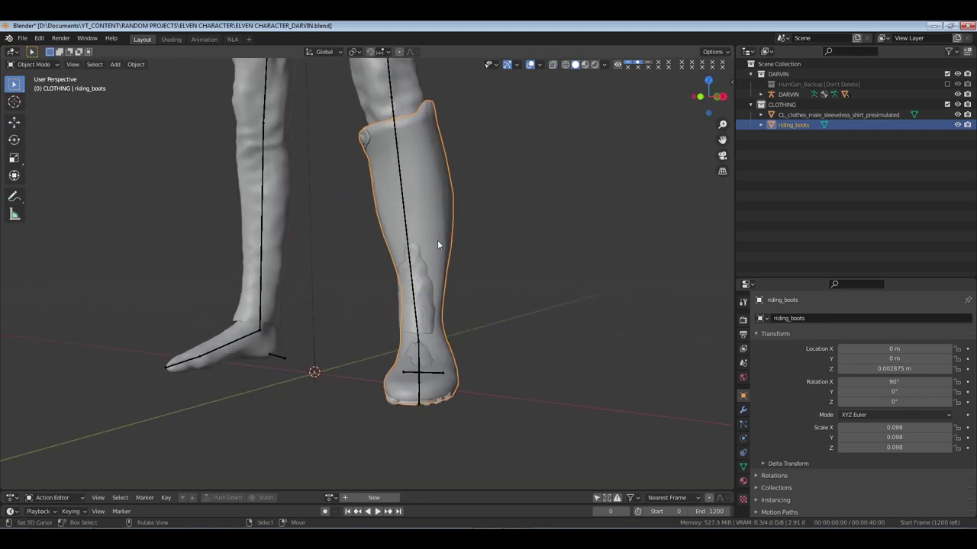
click(48, 64)
click(27, 100)
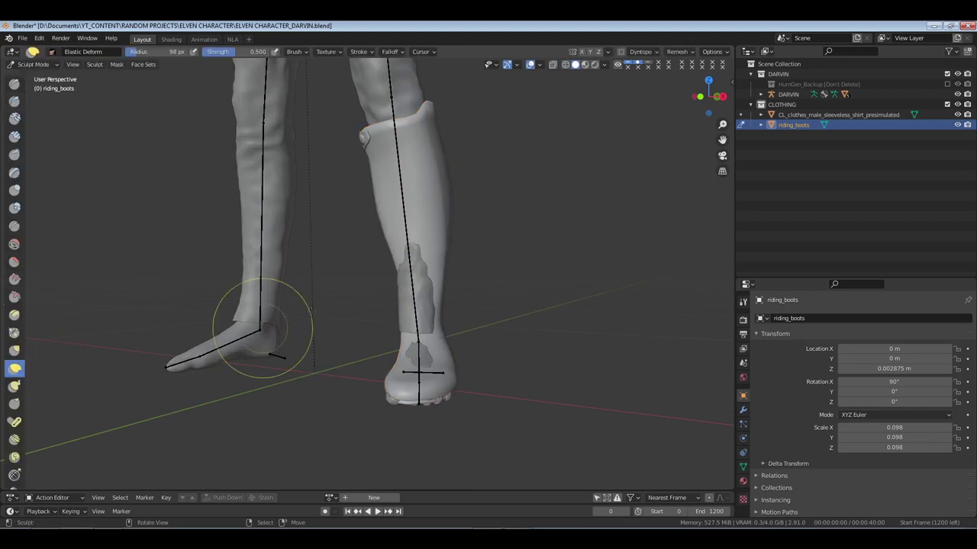
Reshape the boot around the shin and ankle with a 78 px Elastic Deform brush, and save the file from Object Mode
middle_drag(411, 270, 333, 299)
key(f)
click(472, 333)
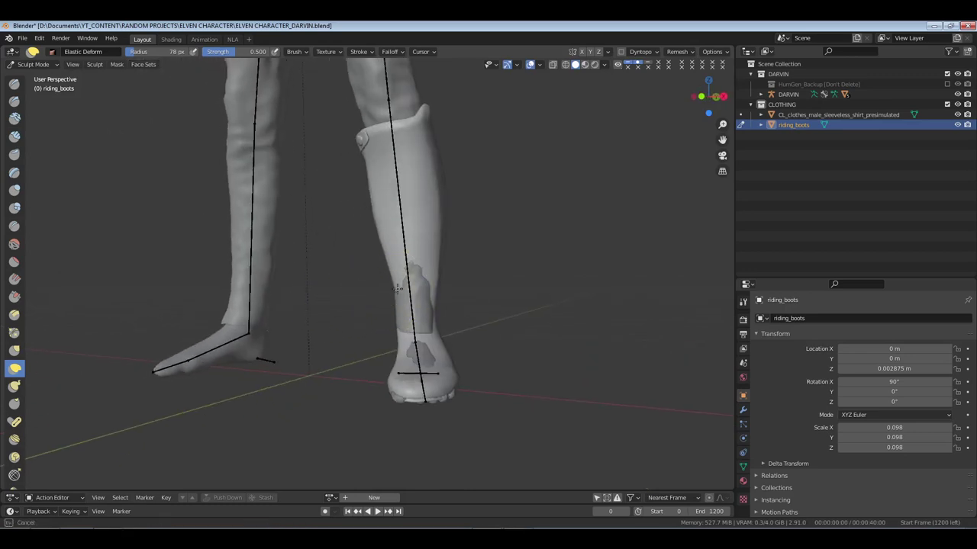
mouse_move(458, 283)
middle_down()
mouse_move(378, 288)
mouse_move(279, 275)
mouse_move(396, 239)
mouse_move(385, 242)
mouse_move(432, 198)
mouse_move(438, 228)
mouse_move(414, 157)
mouse_move(382, 198)
mouse_move(382, 225)
mouse_move(303, 158)
middle_up()
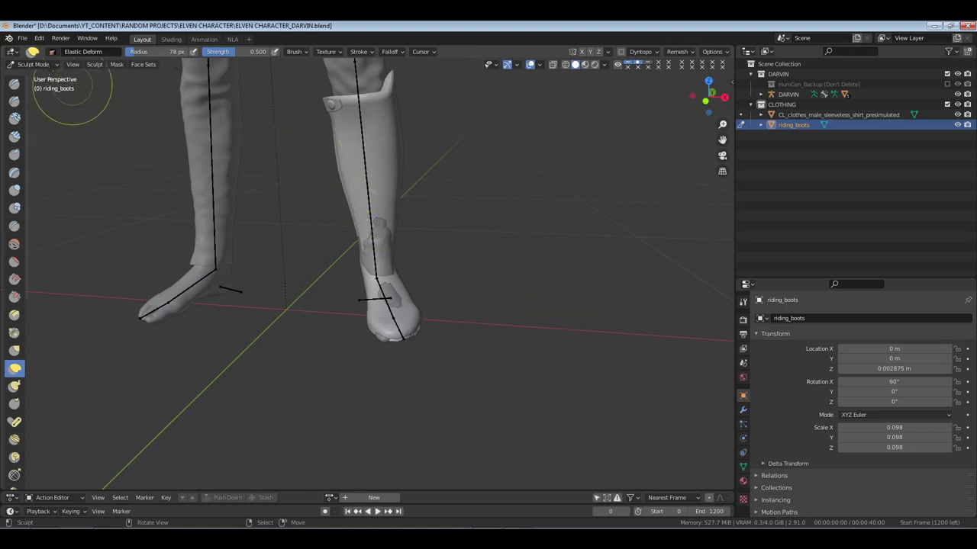
click(34, 64)
click(38, 88)
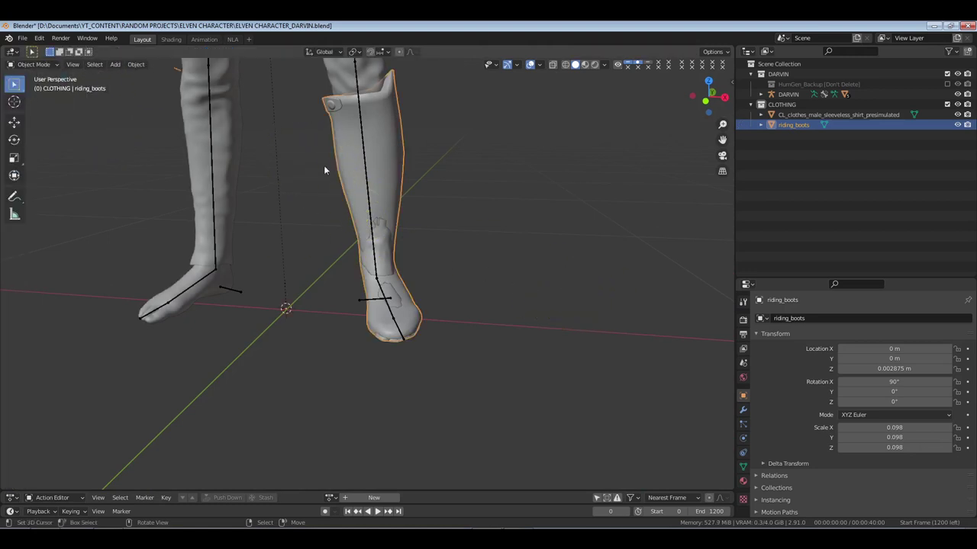
key(ctrl+s)
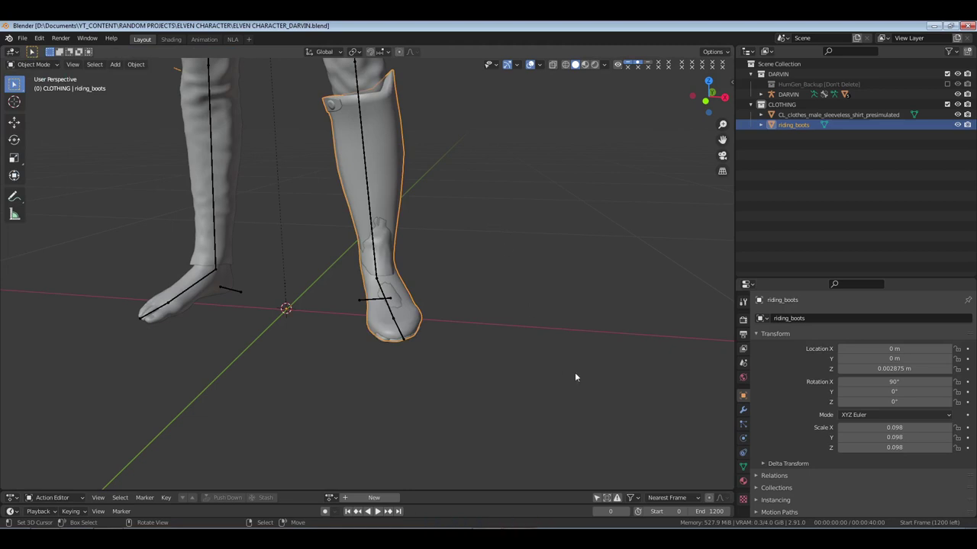
Add a Mirror modifier on the X axis to create the second riding boot, and apply it
click(742, 409)
click(800, 318)
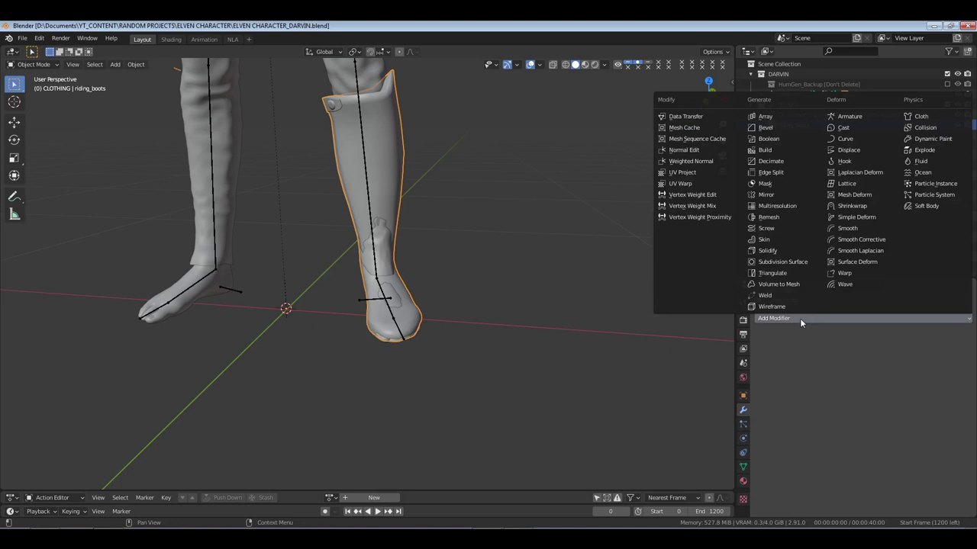
click(769, 196)
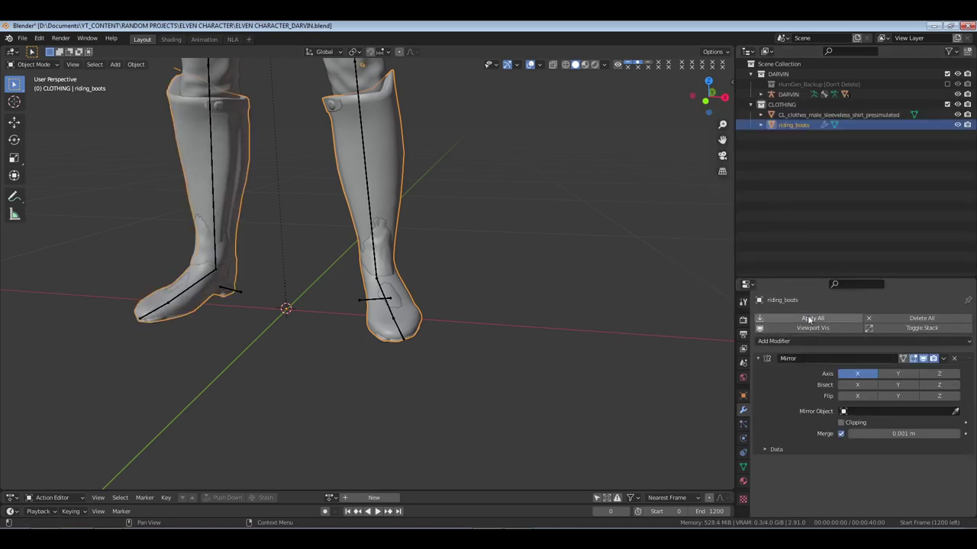
click(810, 319)
Delete the two small stray mesh pieces floating above the boot tops in Edit Mode
middle_drag(386, 167, 468, 227)
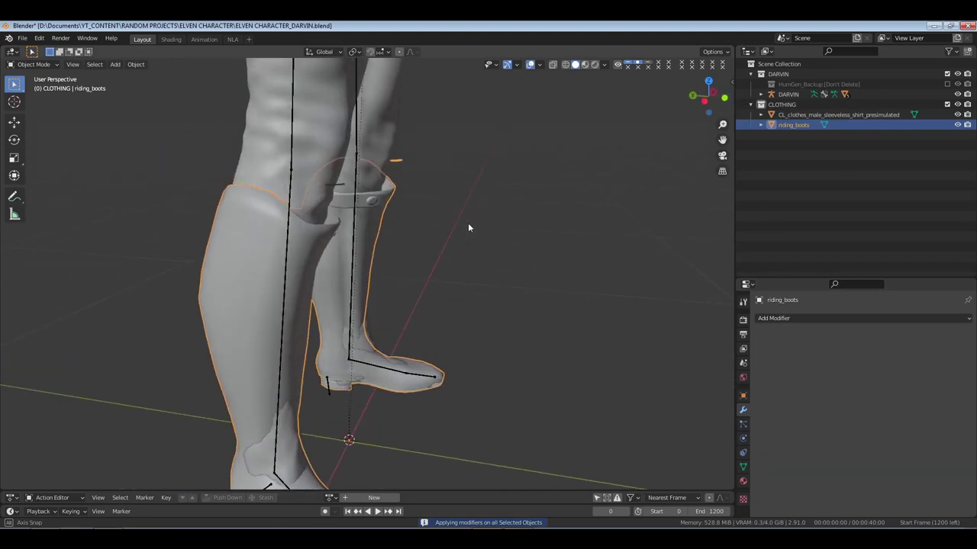
scroll(465, 227, up, 2)
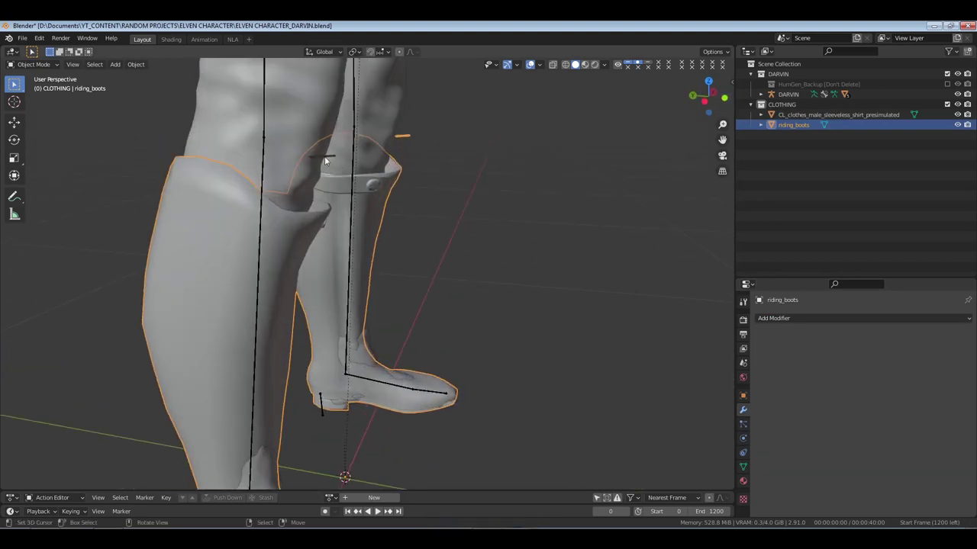
key(Tab)
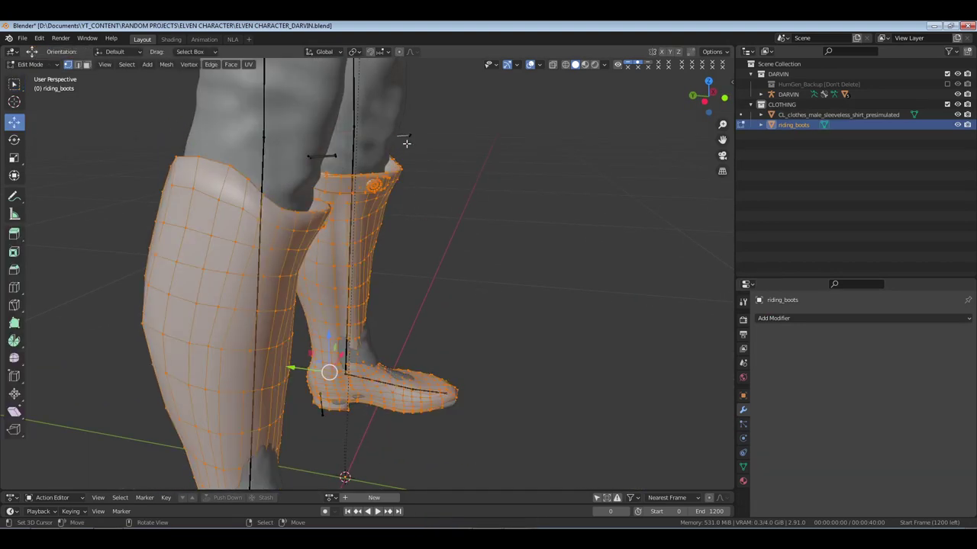
click(377, 128)
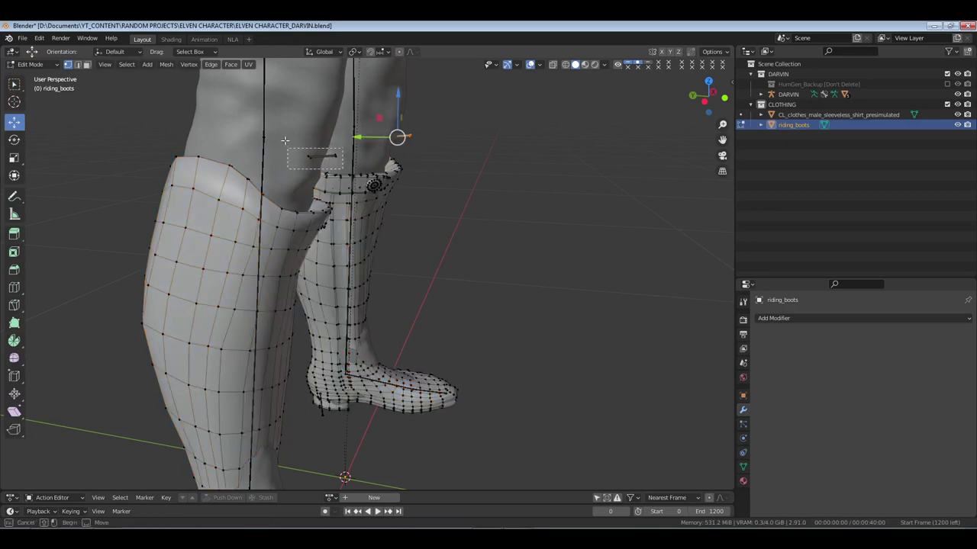
drag(285, 140, 286, 142)
middle_drag(290, 145, 385, 176)
key(x)
click(386, 174)
key(Tab)
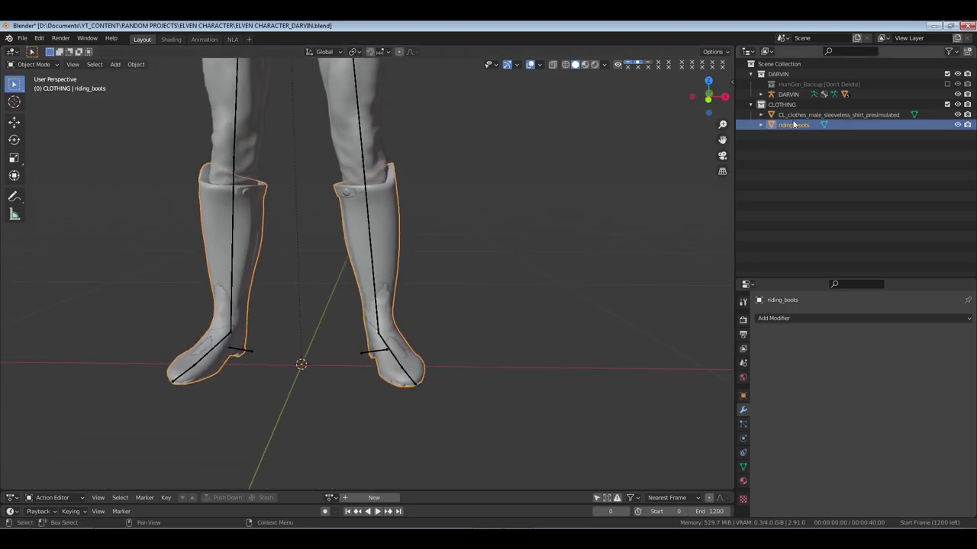
Check the pair of boots on the whole character in front view and save the file
scroll(434, 190, down, 3)
shift+middle_drag(434, 186, 485, 264)
key(KP_1)
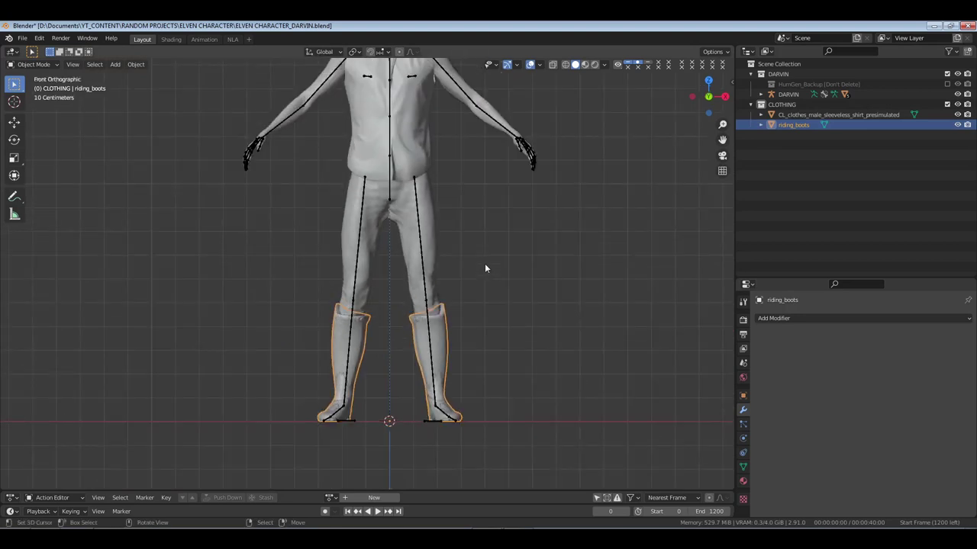
scroll(485, 263, down, 1)
shift+middle_drag(442, 195, 466, 230)
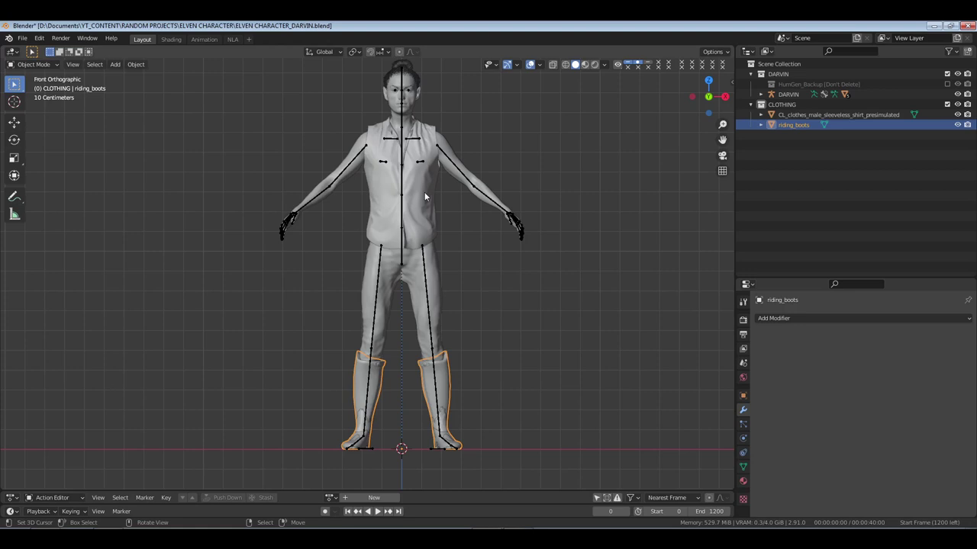
key(ctrl+s)
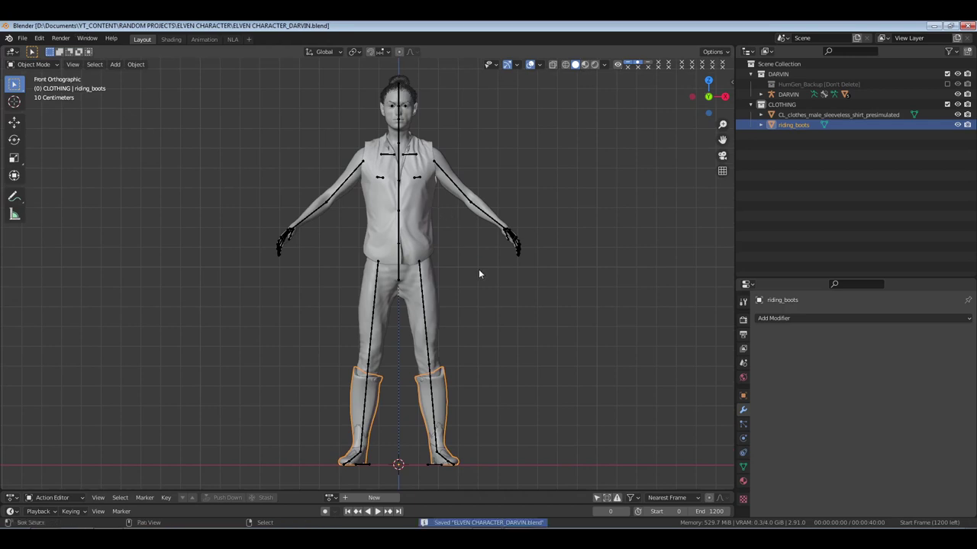
Bring up the Human Generator extras and parent riding_boots to the DARVIN rig with Object (Keep Transform)
middle_drag(544, 266, 507, 285)
shift+middle_drag(482, 331, 486, 279)
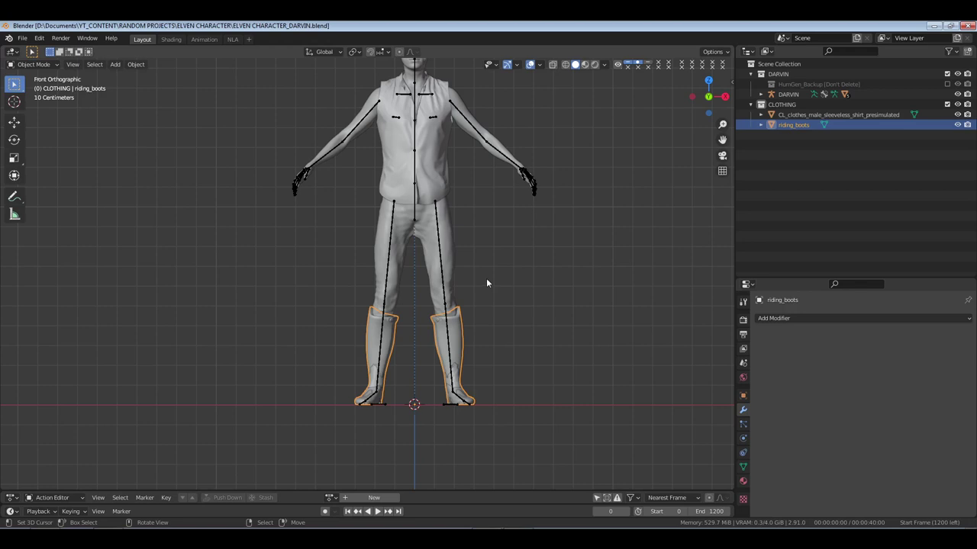
key(n)
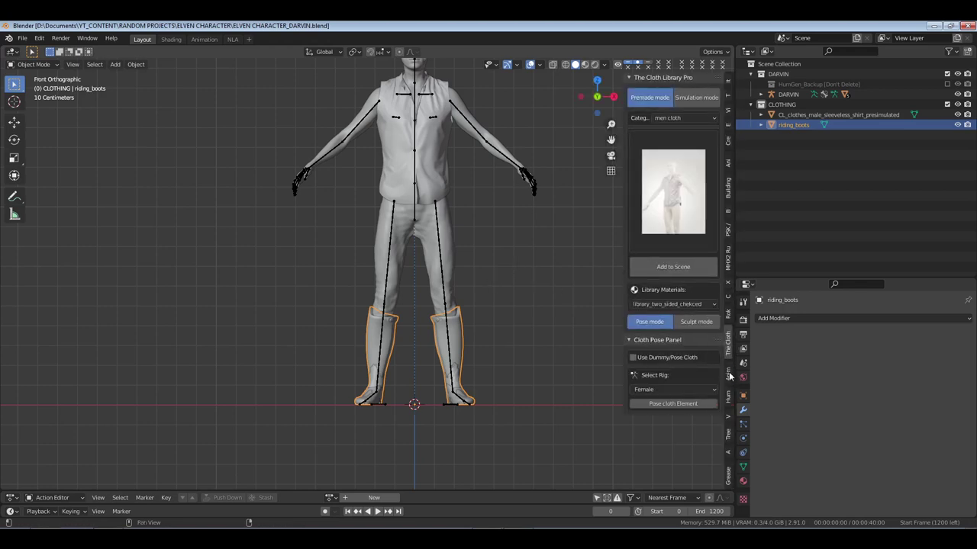
click(727, 397)
click(668, 78)
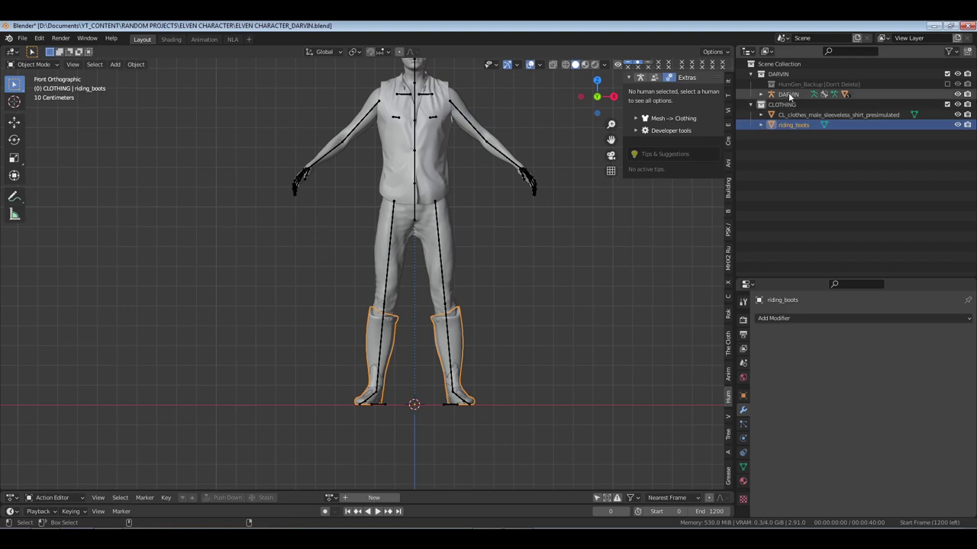
ctrl+click(790, 95)
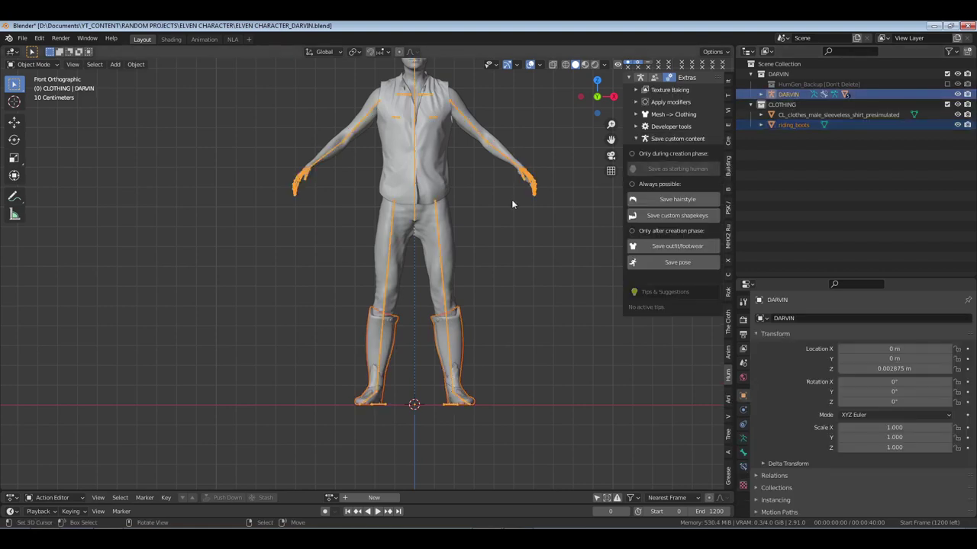
key(ctrl+p)
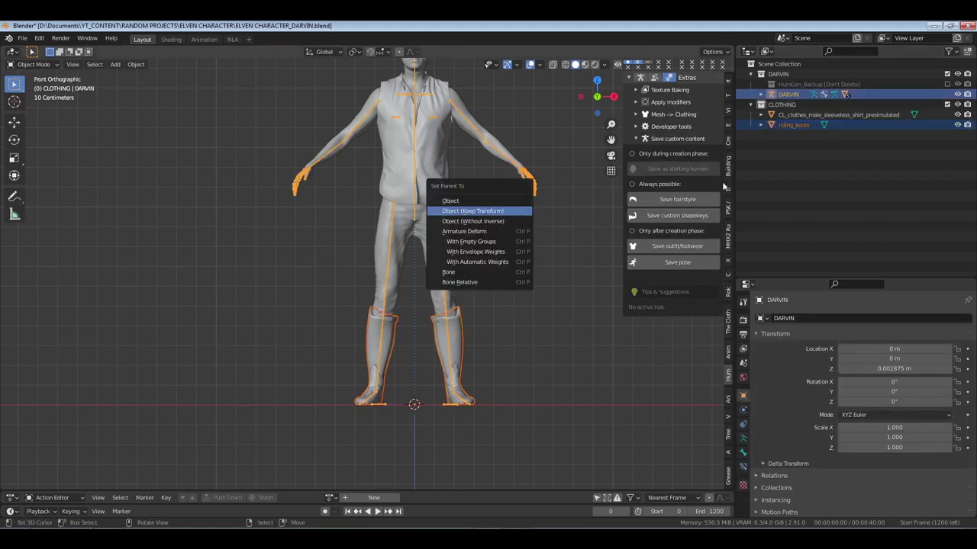
Start making the riding_boots mesh into Human Generator clothing, with DARVIN as the rig it is added to
click(787, 125)
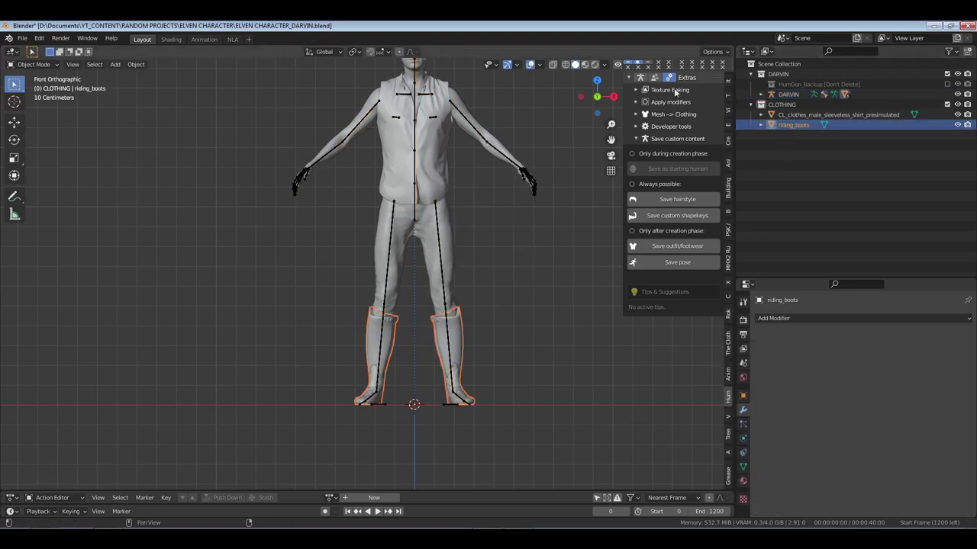
click(665, 139)
click(662, 113)
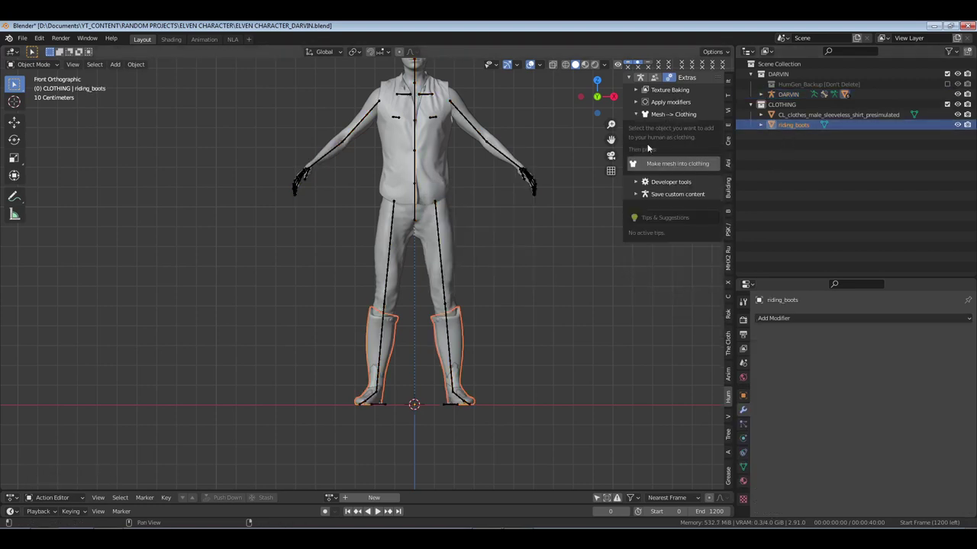
click(682, 163)
click(684, 169)
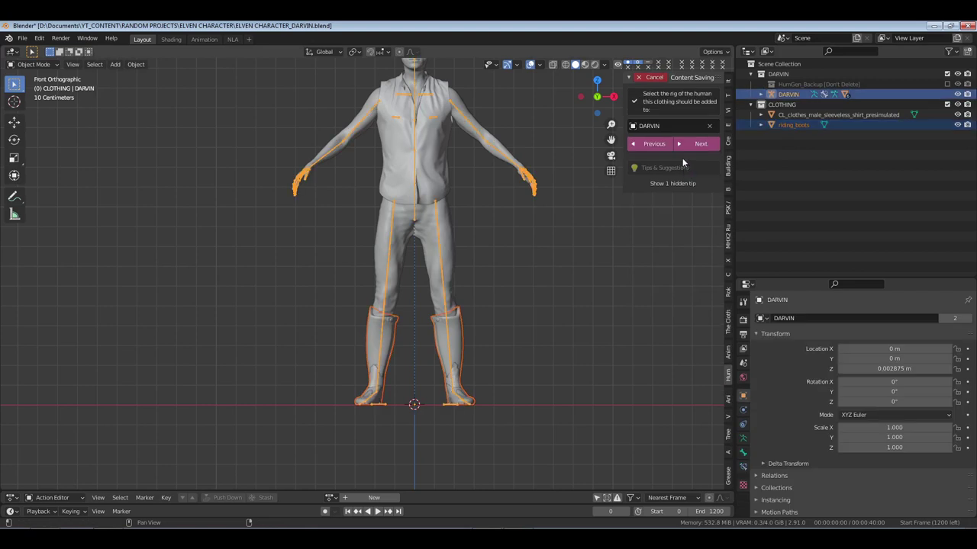
click(689, 150)
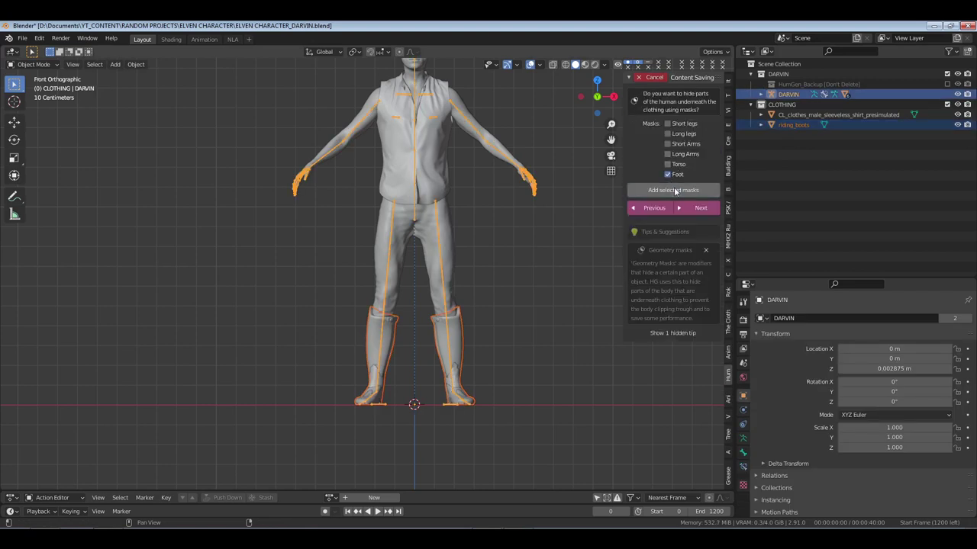
Add the Foot mask to hide the feet beneath the boots, and continue without the default HG material
click(675, 190)
middle_drag(550, 267, 473, 357)
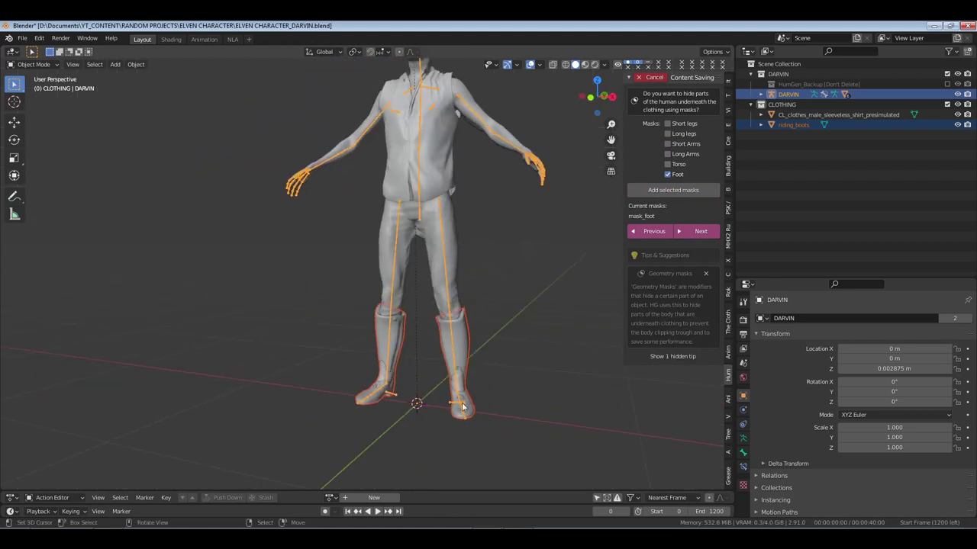
click(700, 232)
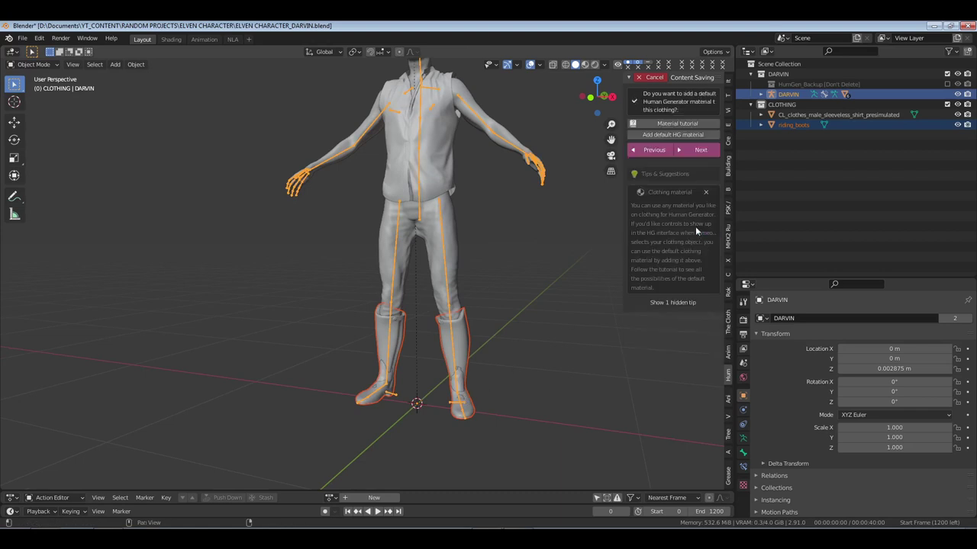
click(692, 151)
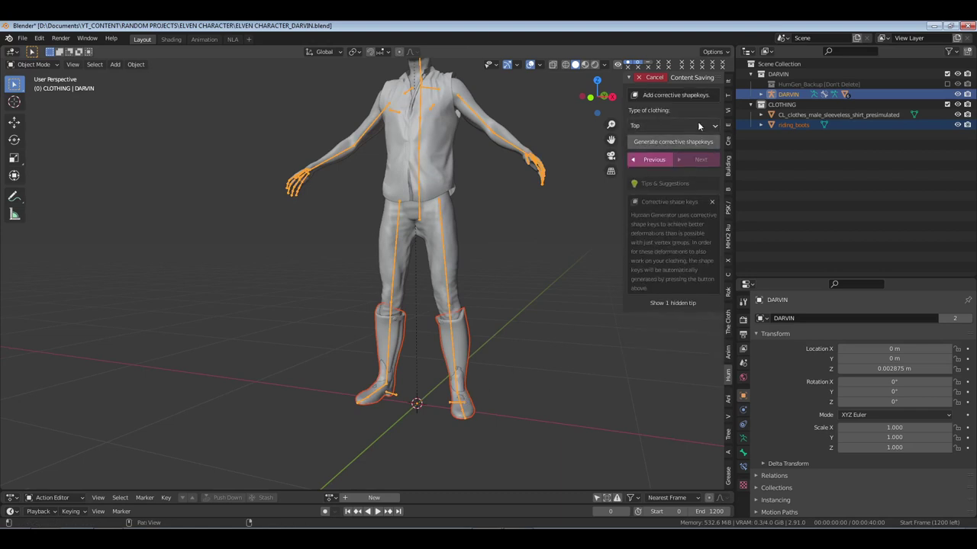
Set the clothing type to Footwear and generate the corrective shape keys for the boots
click(712, 125)
click(678, 160)
click(692, 141)
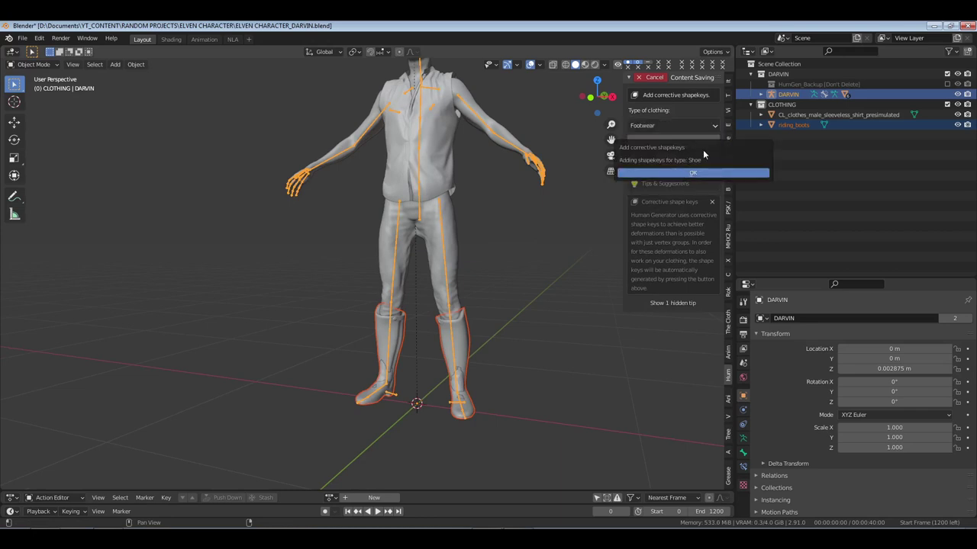
key(Return)
Auto weight paint the boots to finish the clothing conversion, and move them out of the CLOTHING collection to DARVIN
click(685, 113)
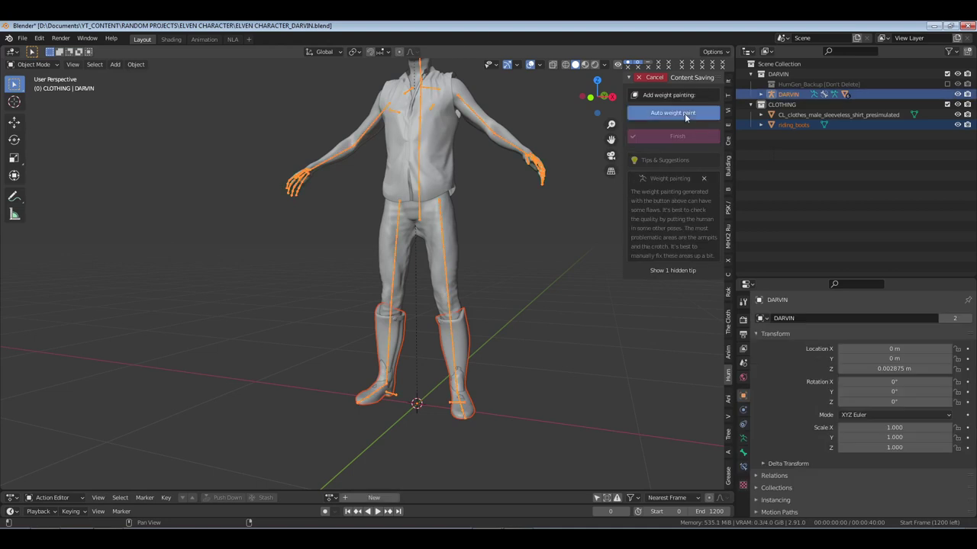
click(682, 137)
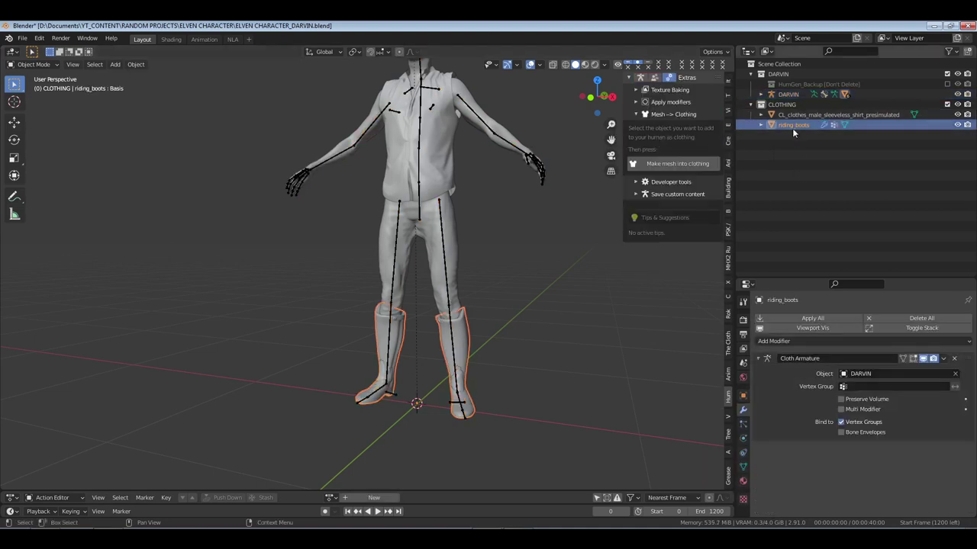
drag(792, 130, 789, 95)
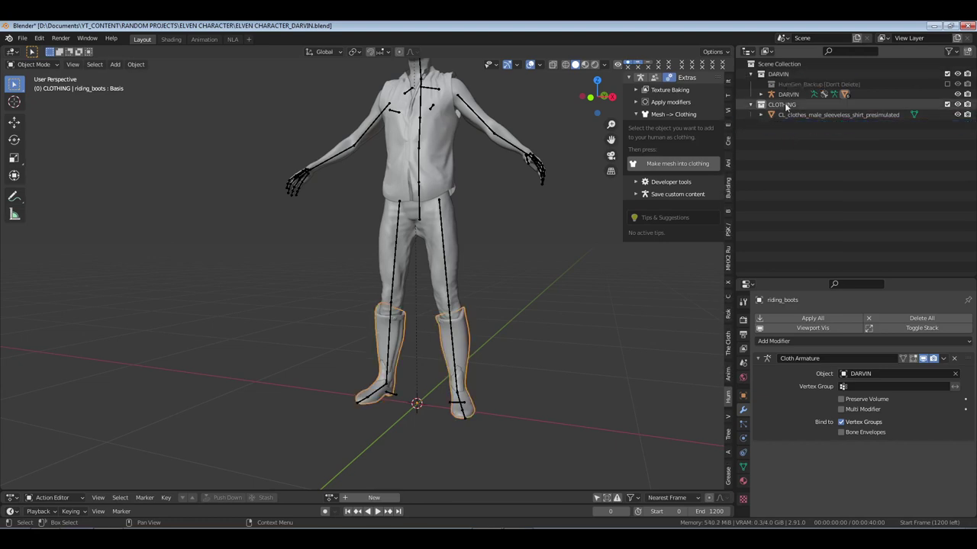
Start making the male sleeveless shirt mesh into Human Generator clothing, with DARVIN as the rig it is added to
click(788, 114)
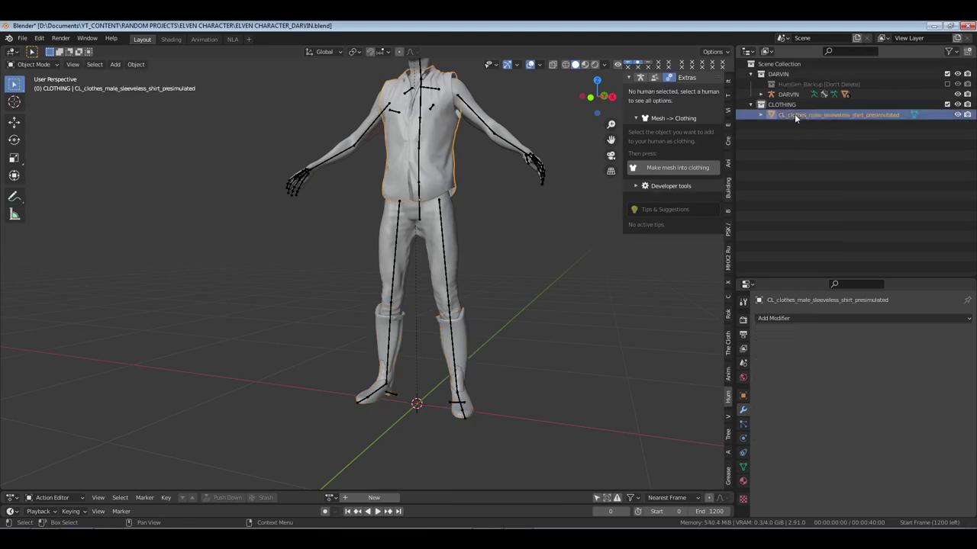
click(743, 466)
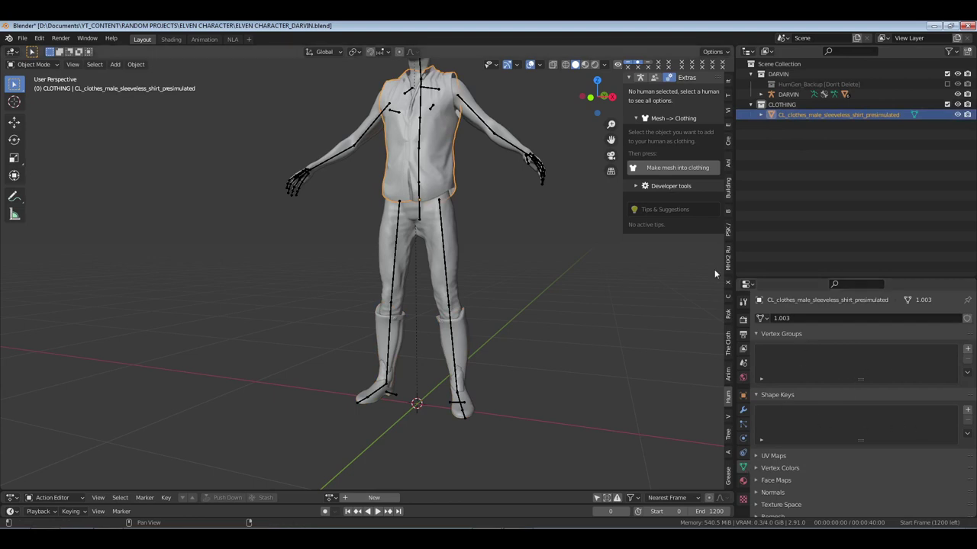
ctrl+click(788, 94)
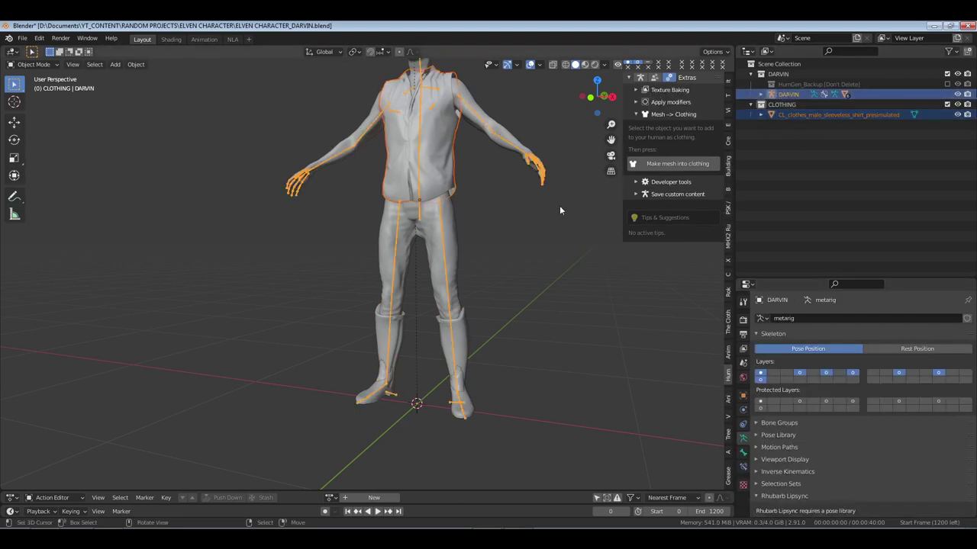
key(ctrl+p)
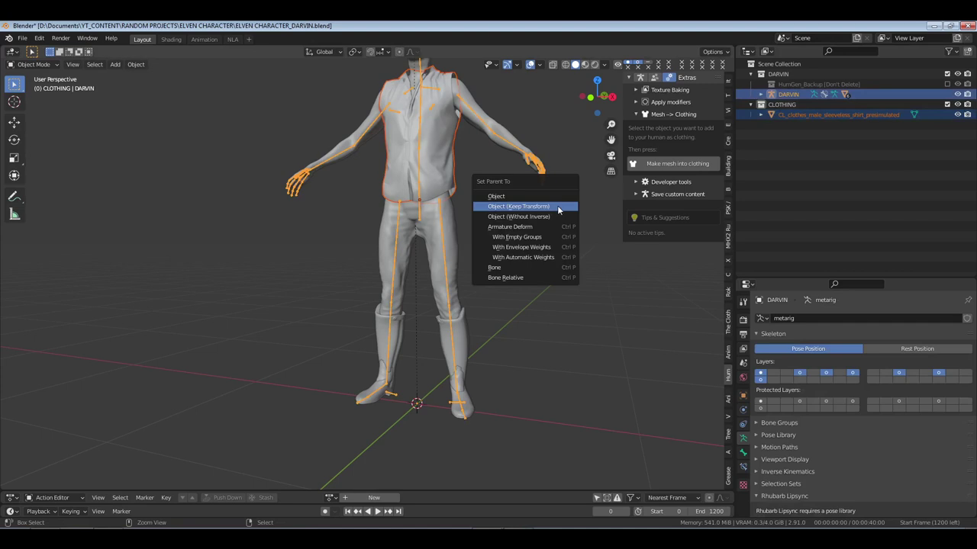
click(802, 116)
click(803, 116)
click(678, 164)
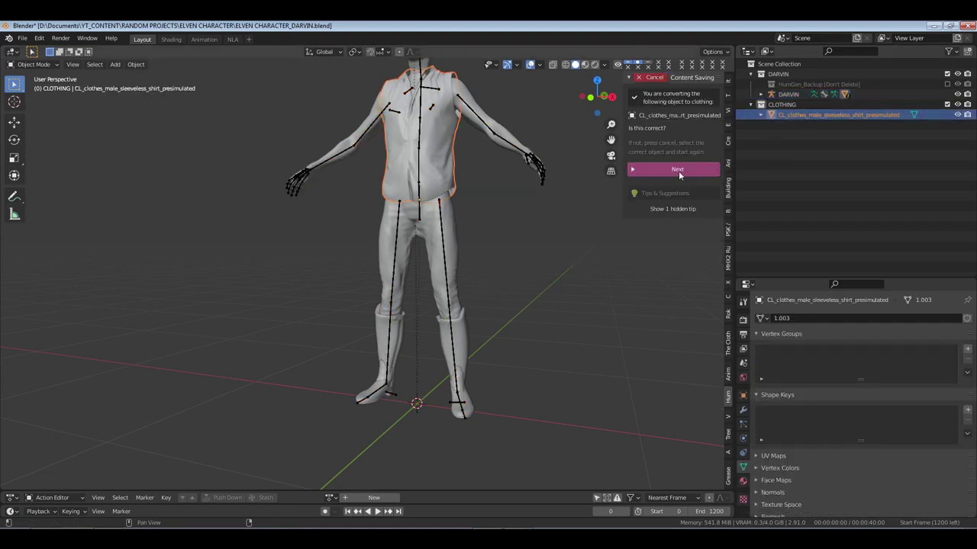
click(679, 170)
click(702, 148)
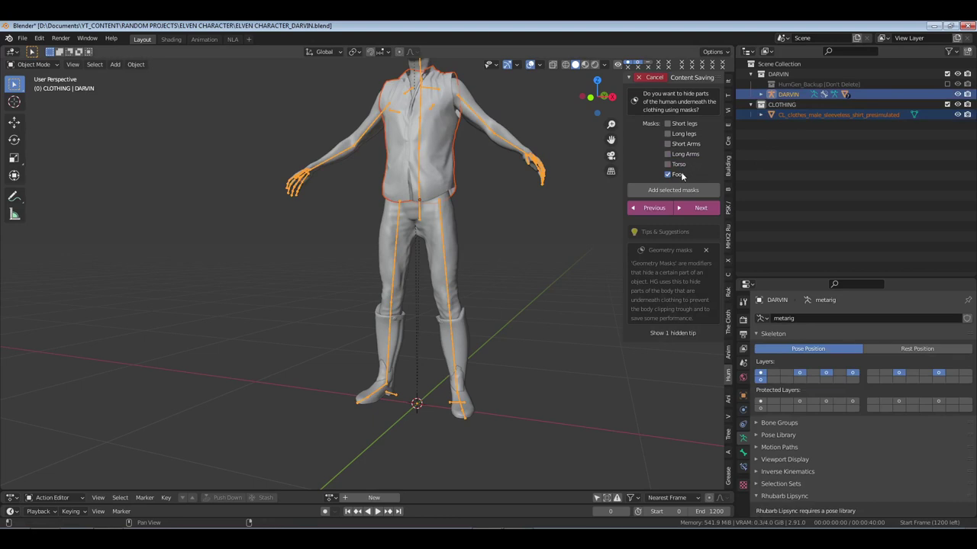
Deselect the Foot mask, try the Short Arms mask under the shirt, and continue with no body masks applied
middle_drag(471, 132, 445, 157)
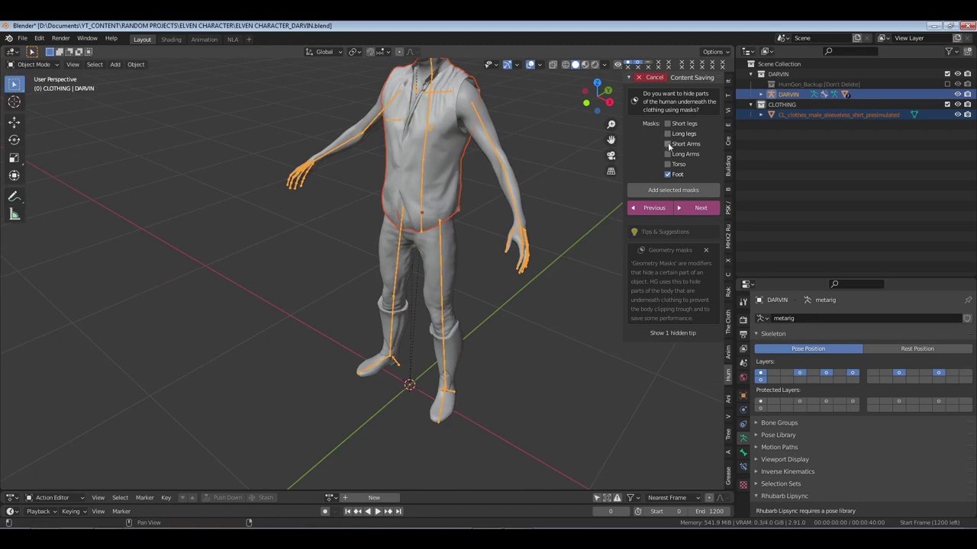
click(668, 174)
click(688, 192)
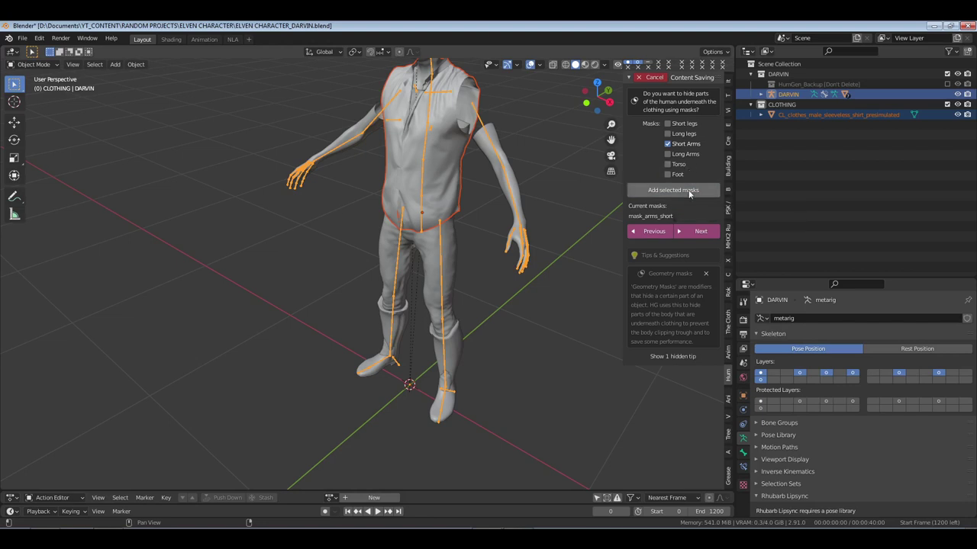
click(669, 144)
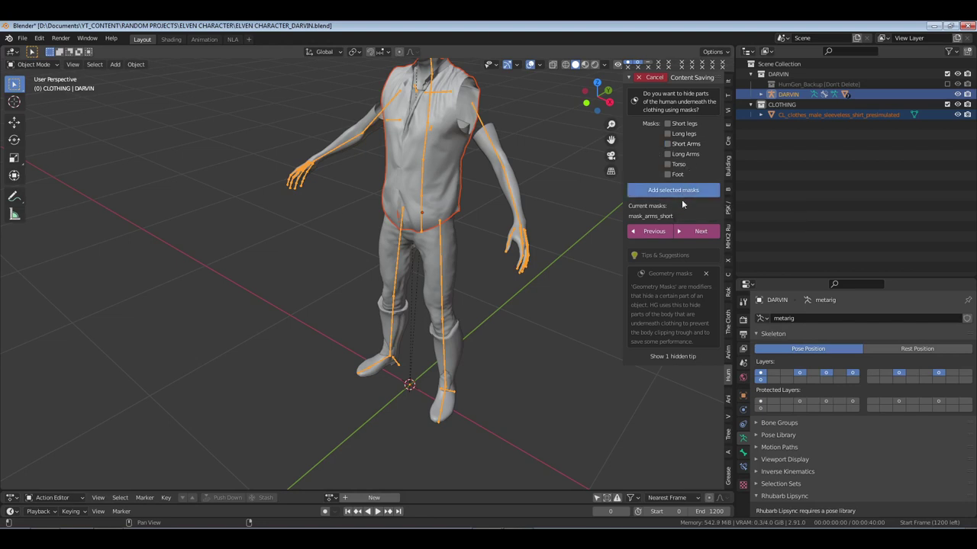
click(680, 192)
click(694, 209)
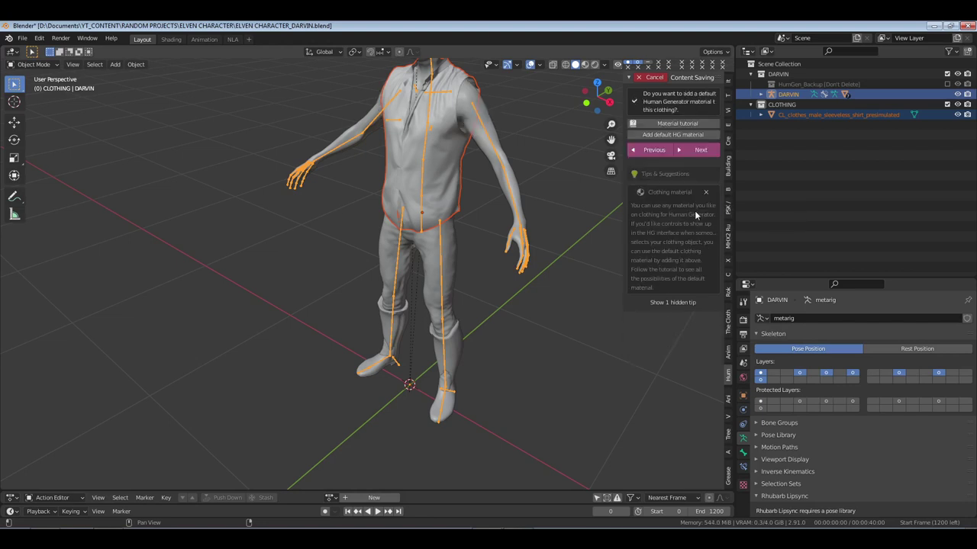
Skip the default HG material, set the clothing type to Top, and generate the shirt's corrective shape keys
click(704, 151)
click(698, 127)
click(687, 146)
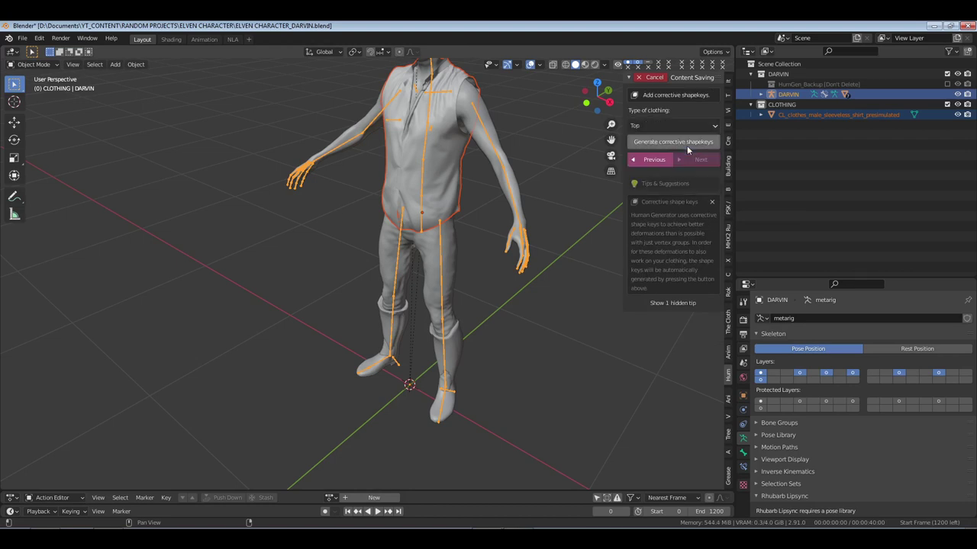
click(687, 146)
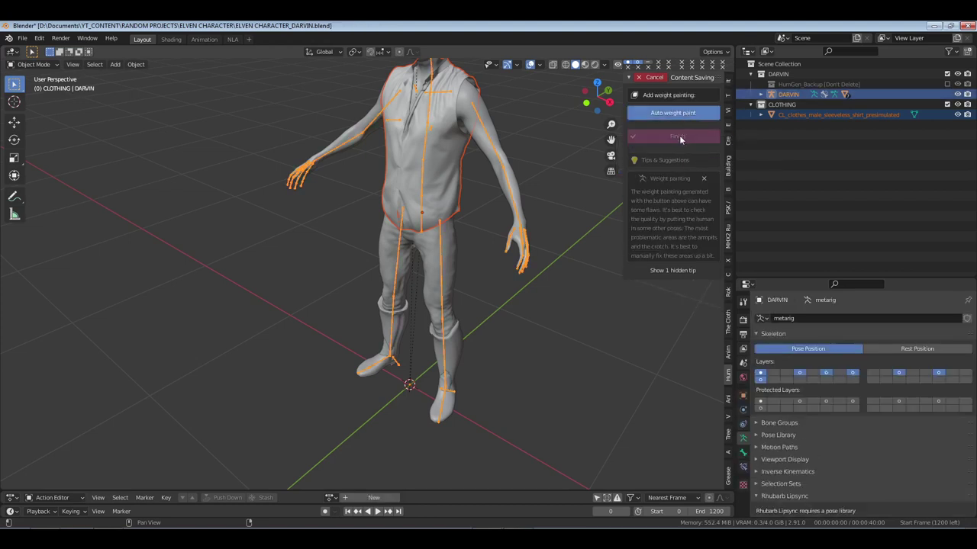
Finish the shirt's conversion with auto weight painting, and move it out of the CLOTHING collection to DARVIN
click(678, 137)
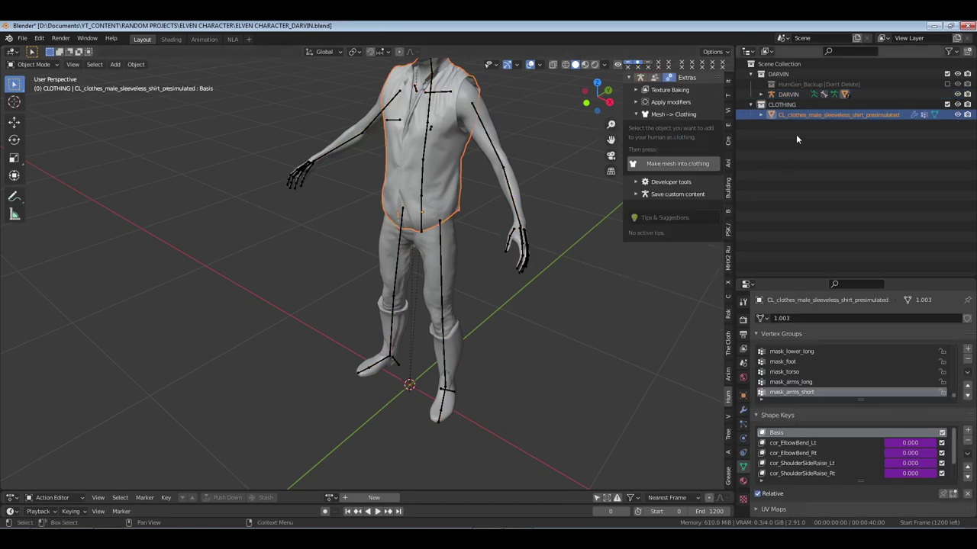
drag(798, 115, 790, 93)
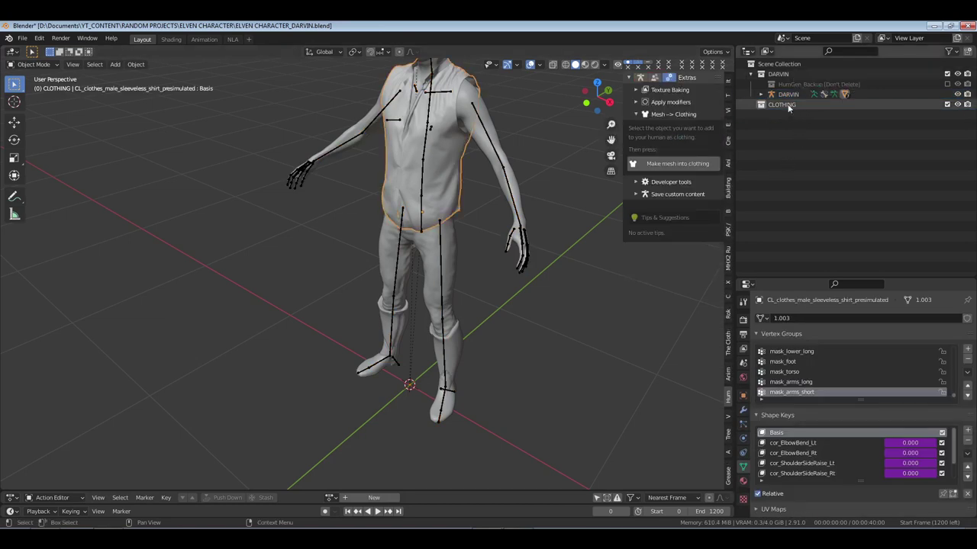
click(788, 107)
Select the skinny jeans in front view, hide the Human Generator sidebar, and save the file
key(ctrl+s)
middle_drag(467, 243, 448, 194)
click(443, 185)
key(KP_1)
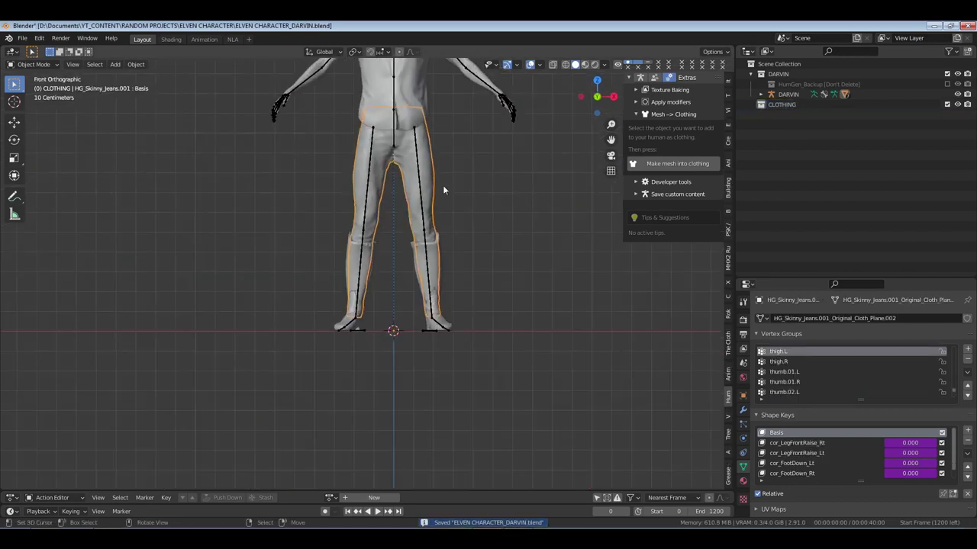
click(640, 78)
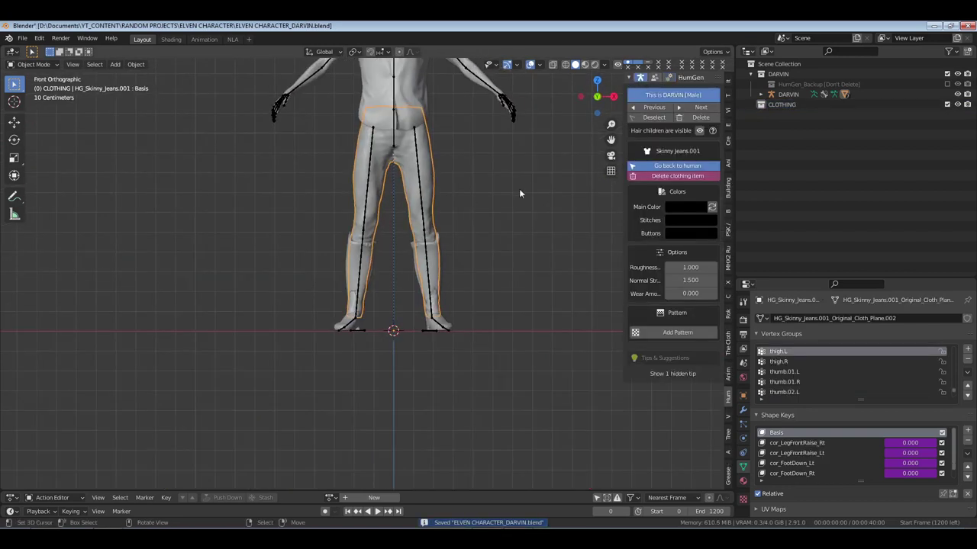
key(n)
key(ctrl+s)
Select the lower-leg vertices of the skinny jeans below the boot cuffs on both legs, using wireframe display in Edit Mode
shift+middle_drag(435, 195, 478, 146)
key(KP_Decimal)
scroll(461, 215, up, 1)
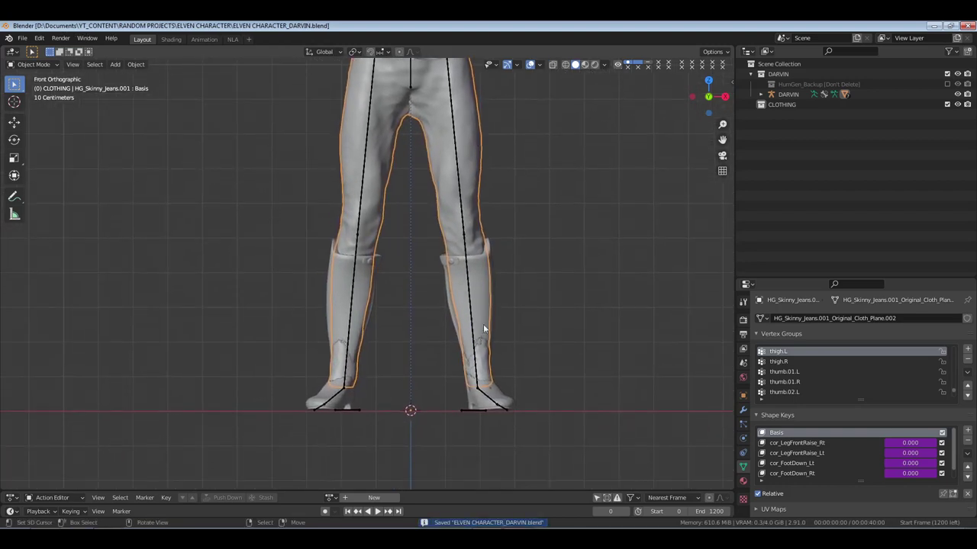
mouse_move(503, 355)
middle_down()
mouse_move(473, 371)
mouse_move(500, 358)
middle_up()
key(KP_1)
scroll(501, 358, up, 2)
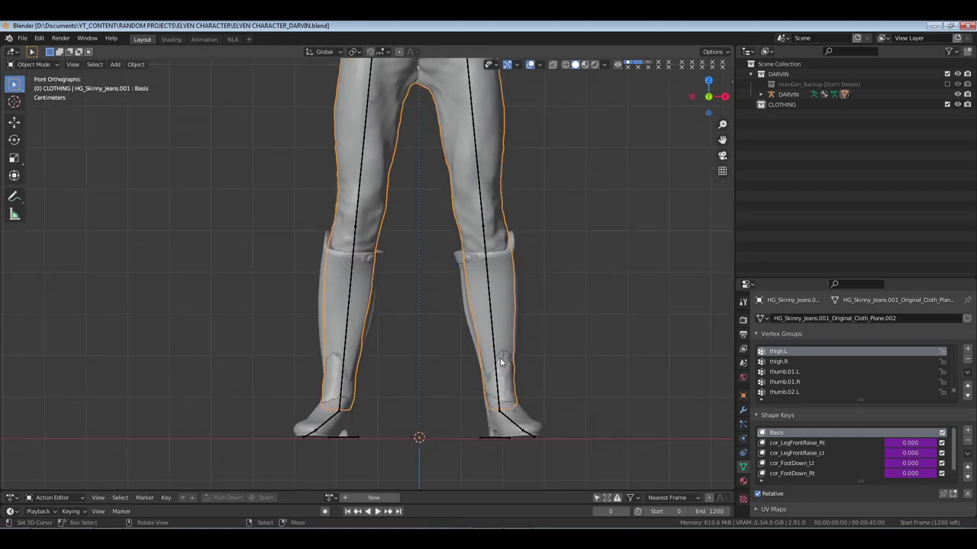
key(z)
key(4)
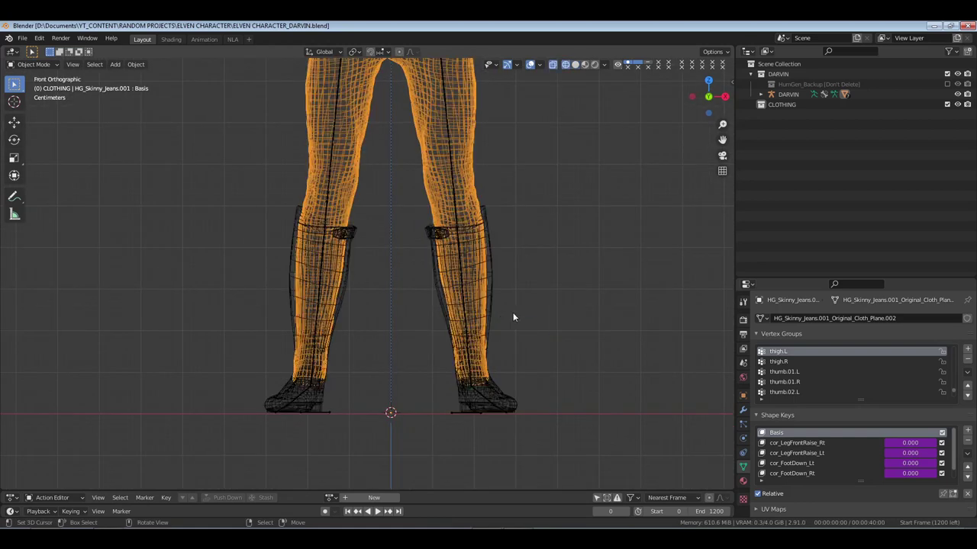
key(Tab)
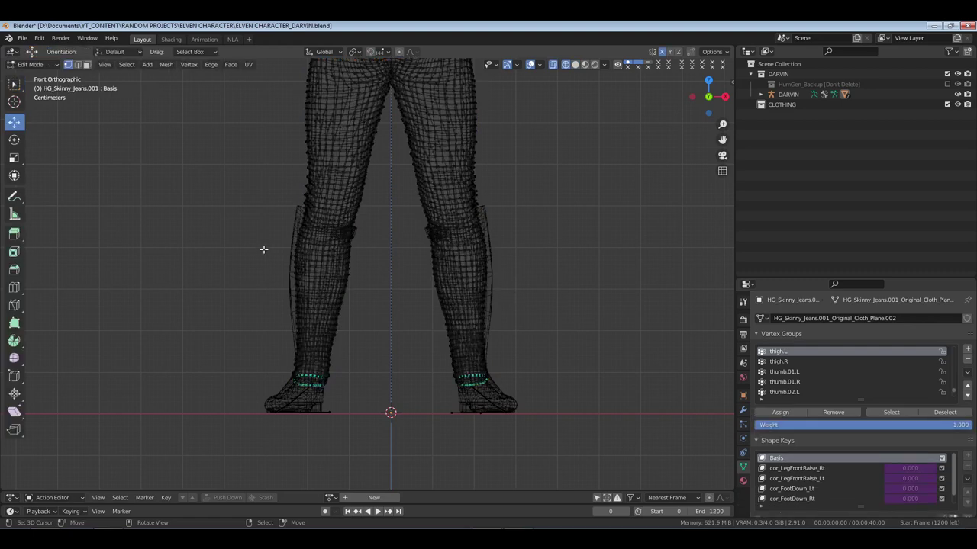
drag(263, 249, 642, 479)
Even out the upper edge of the selection on the character's left leg by deselecting the partly selected edge loop
scroll(486, 338, up, 5)
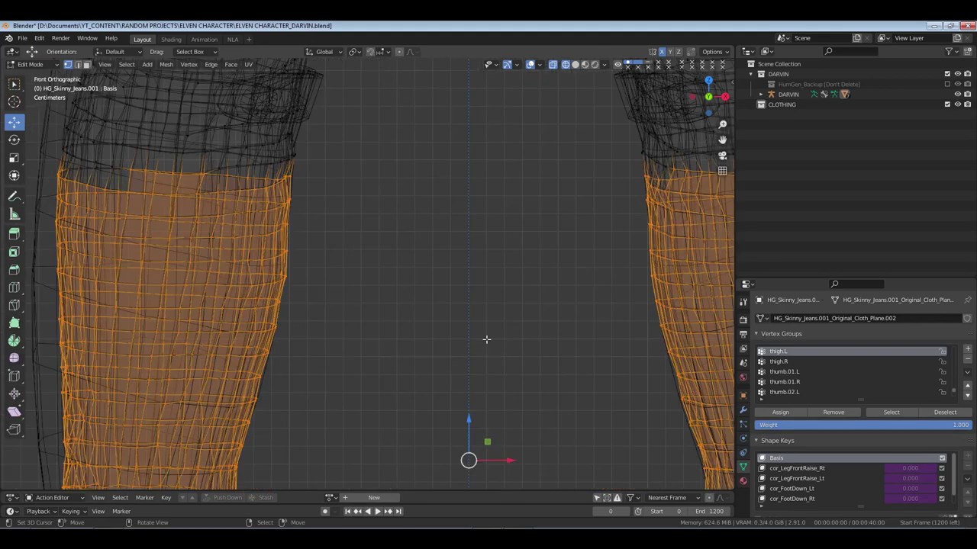
shift+middle_drag(501, 289, 336, 312)
shift+middle_drag(590, 279, 506, 297)
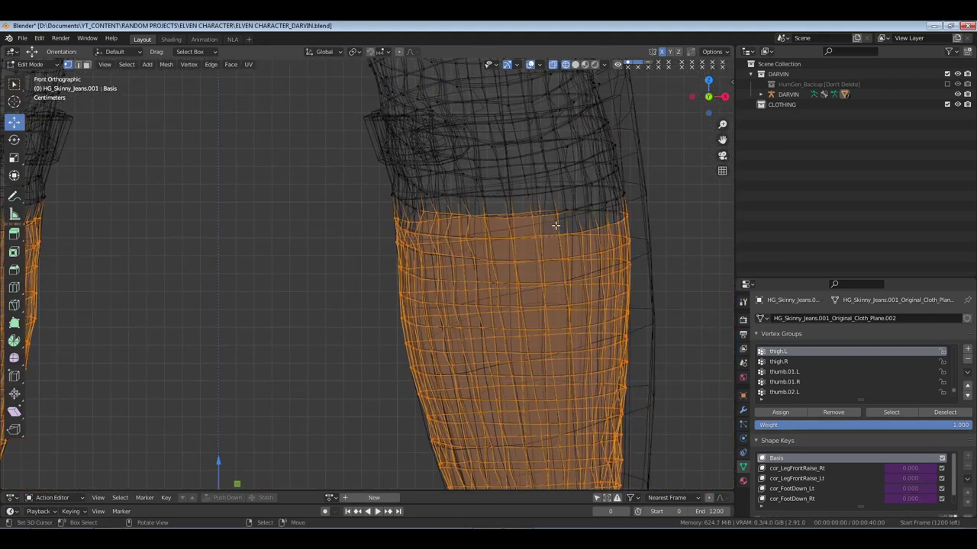
alt+shift+click(548, 215)
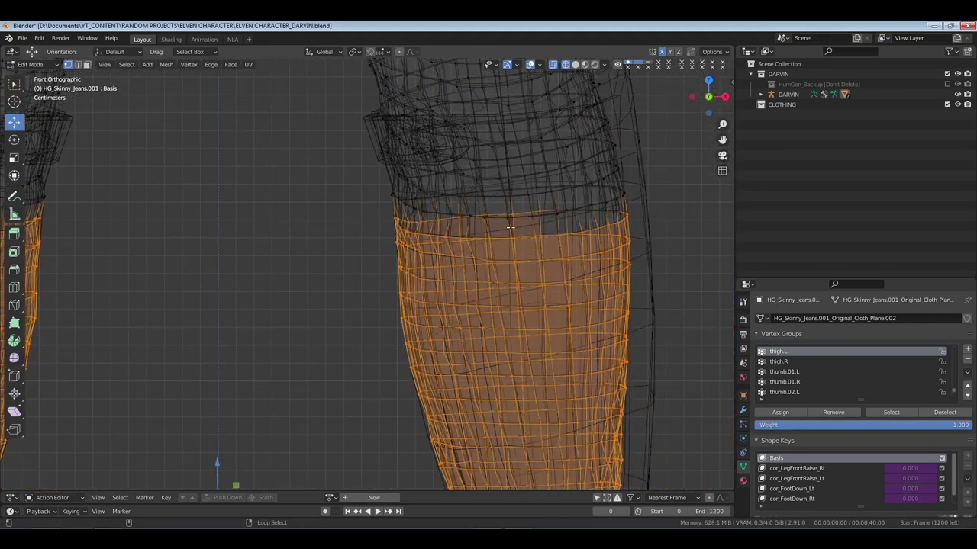
middle_drag(509, 227, 390, 258)
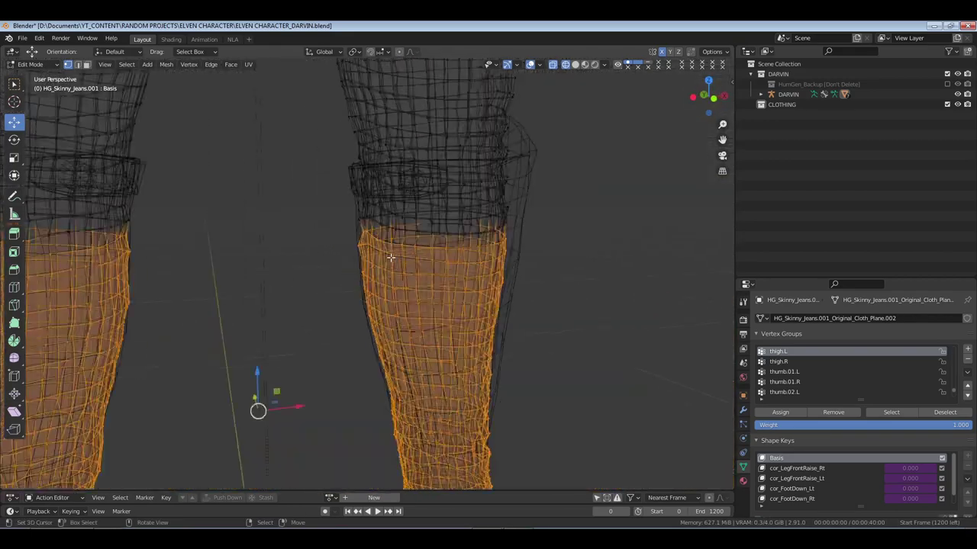
scroll(391, 258, down, 2)
middle_drag(527, 257, 343, 251)
scroll(412, 251, up, 4)
middle_drag(423, 251, 588, 201)
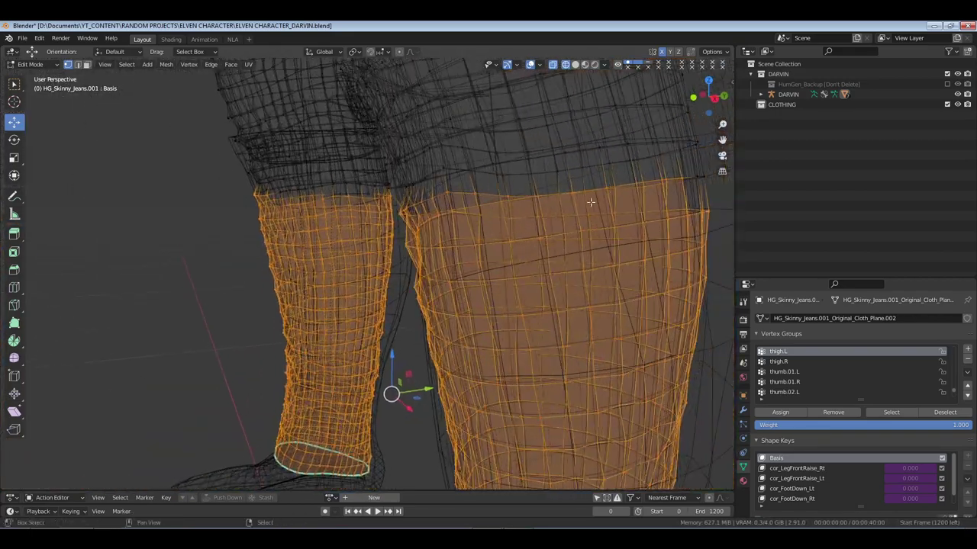
alt+shift+right_click(646, 181)
Trim the selection on the character's right leg to a complete edge loop just below the boot cuff
middle_drag(305, 249, 458, 236)
scroll(428, 241, down, 1)
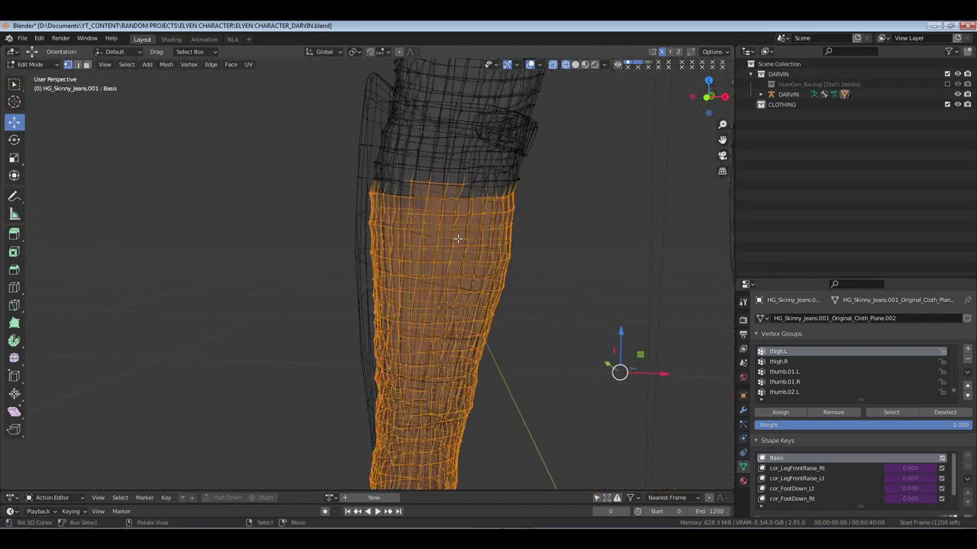
alt+shift+click(453, 183)
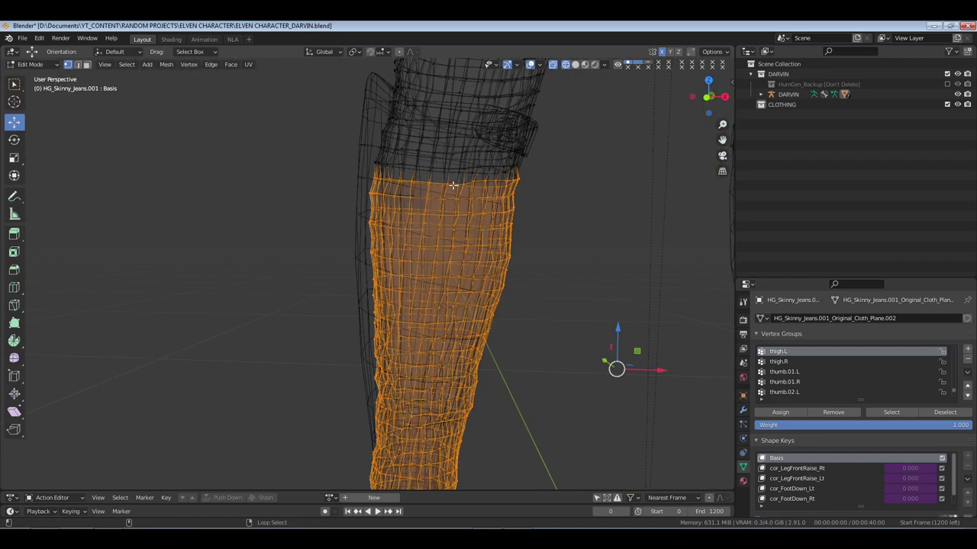
alt+shift+click(453, 184)
alt+shift+click(451, 199)
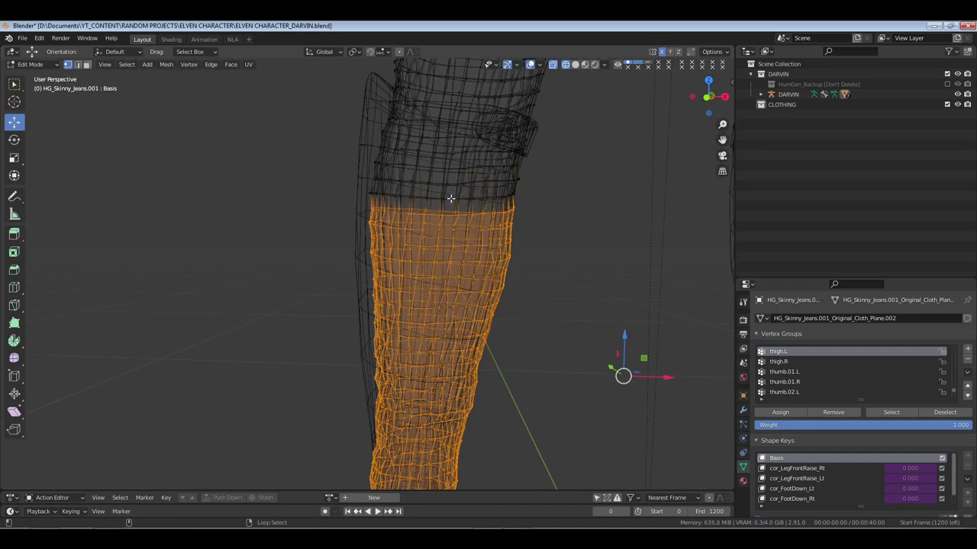
scroll(484, 221, down, 3)
shift+middle_drag(497, 224, 462, 221)
key(KP_1)
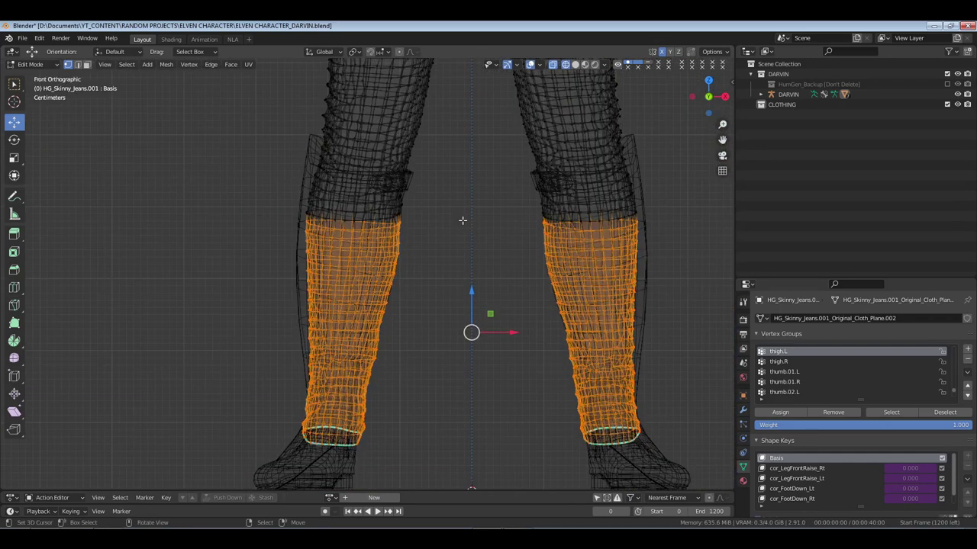
Delete the selected lower legs of the jeans, return to solid display in Object Mode, and save the file
key(x)
click(517, 236)
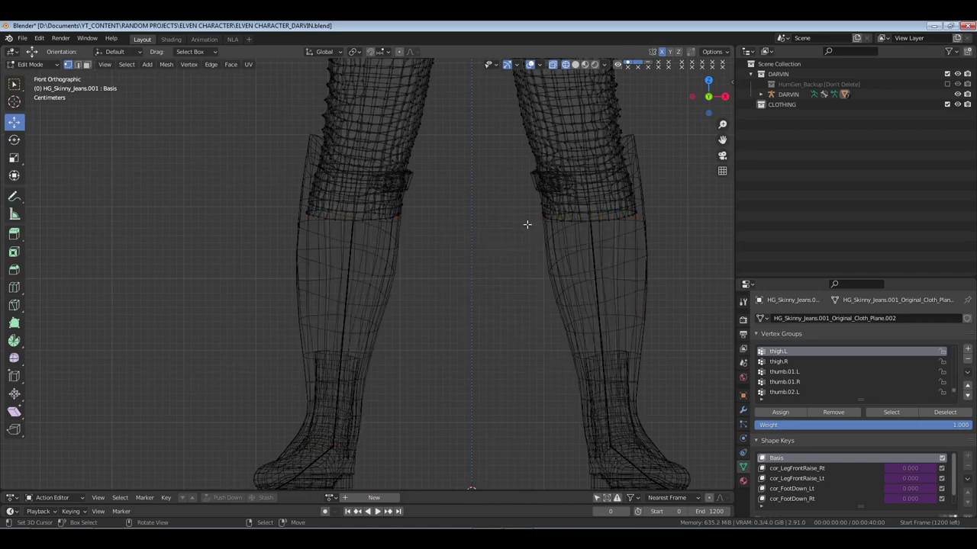
key(Tab)
key(z)
key(6)
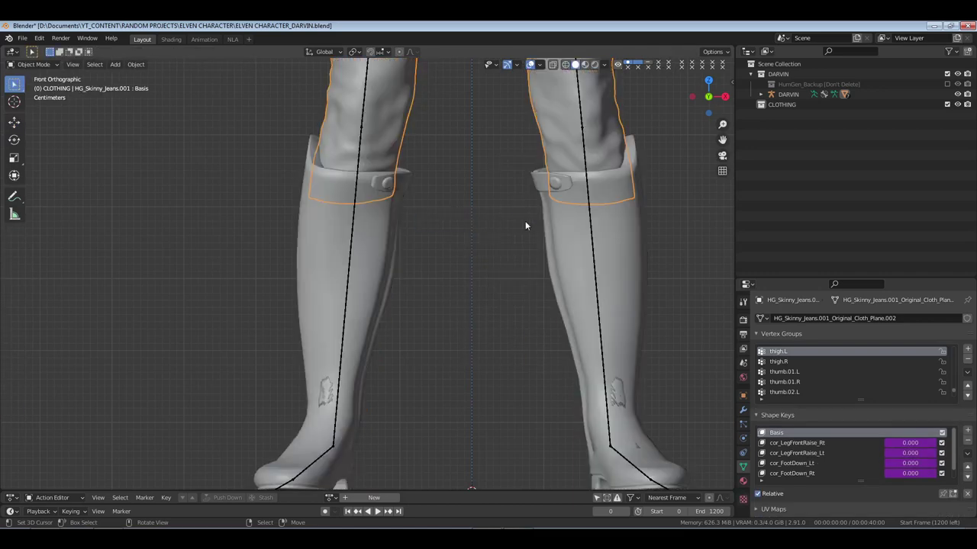
scroll(517, 225, down, 3)
middle_drag(516, 222, 480, 269)
key(ctrl+s)
Select the lower-leg and foot vertices of the HG_Body mesh inside both boots, using front wireframe display in Edit Mode
scroll(377, 207, up, 5)
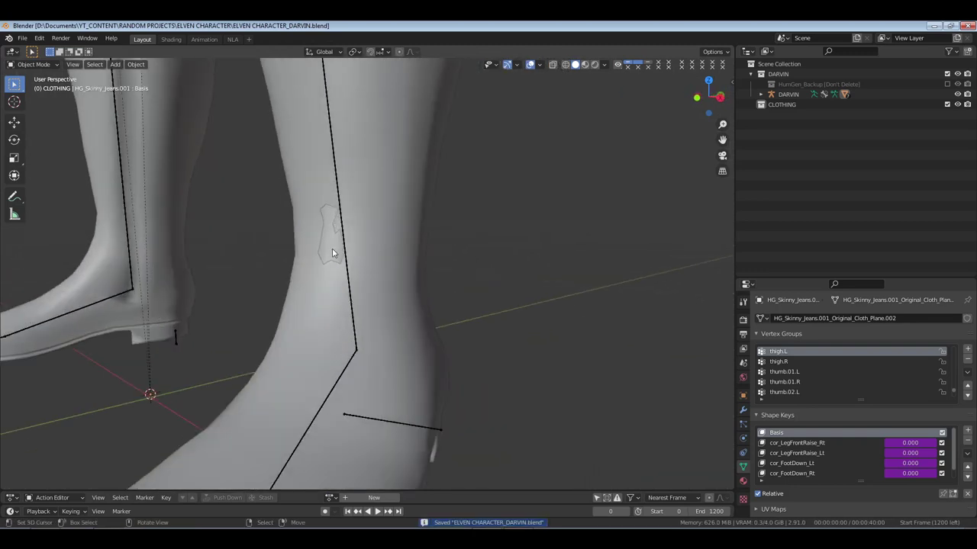
click(332, 253)
scroll(332, 253, down, 6)
middle_drag(345, 254, 374, 260)
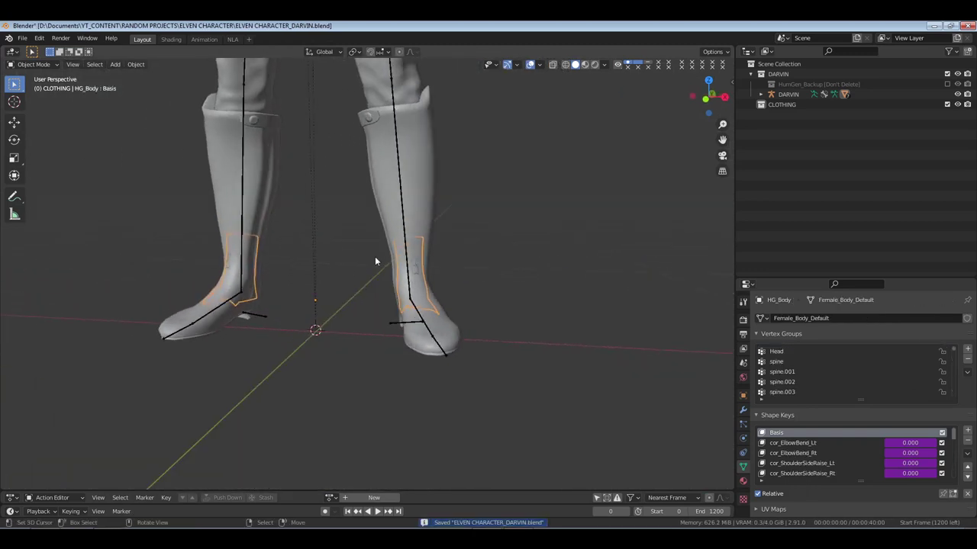
key(KP_1)
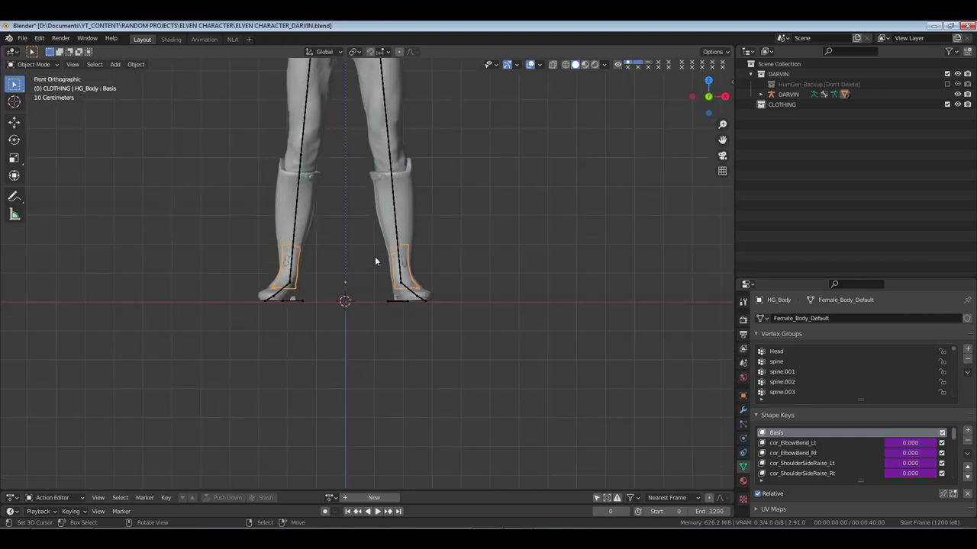
shift+middle_drag(374, 260, 407, 257)
key(shift+z)
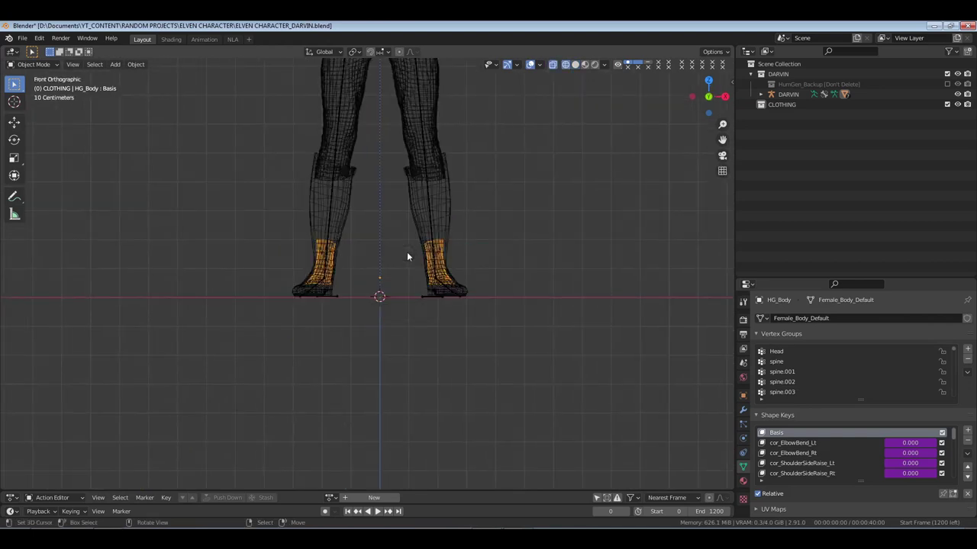
key(Tab)
scroll(407, 251, up, 3)
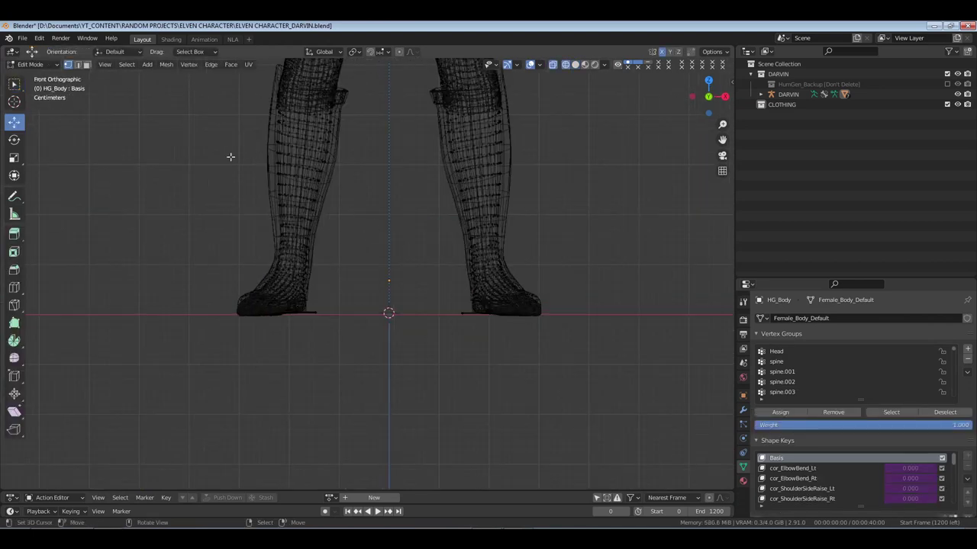
drag(198, 148, 595, 373)
Even out the upper border of the body selection to a complete edge loop on both legs
scroll(460, 264, up, 4)
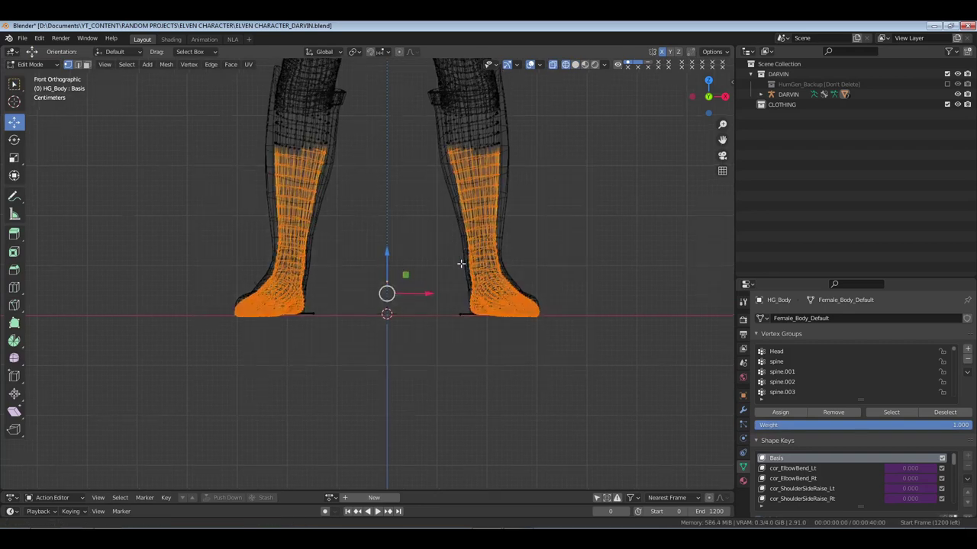
scroll(524, 253, up, 5)
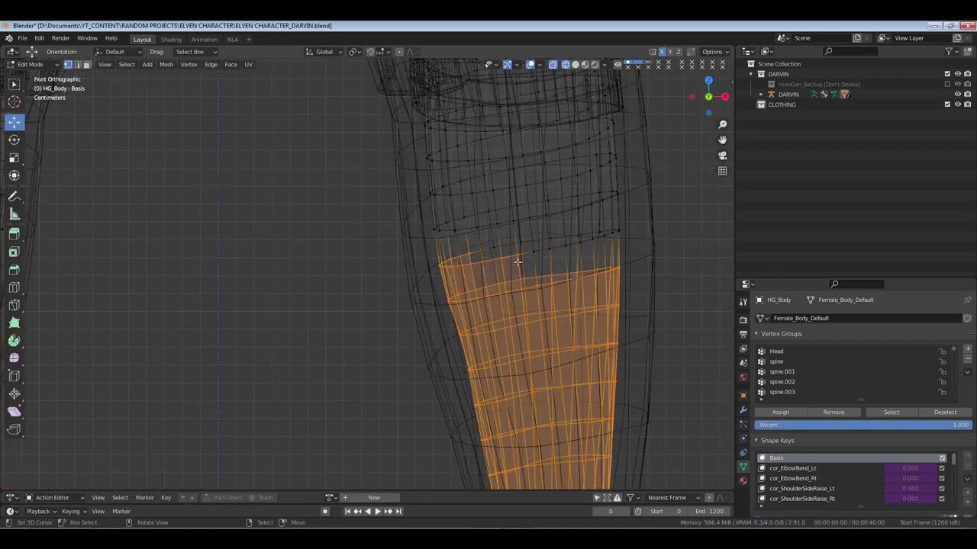
alt+shift+click(524, 252)
scroll(344, 305, down, 1)
shift+middle_drag(344, 305, 609, 303)
alt+shift+click(240, 246)
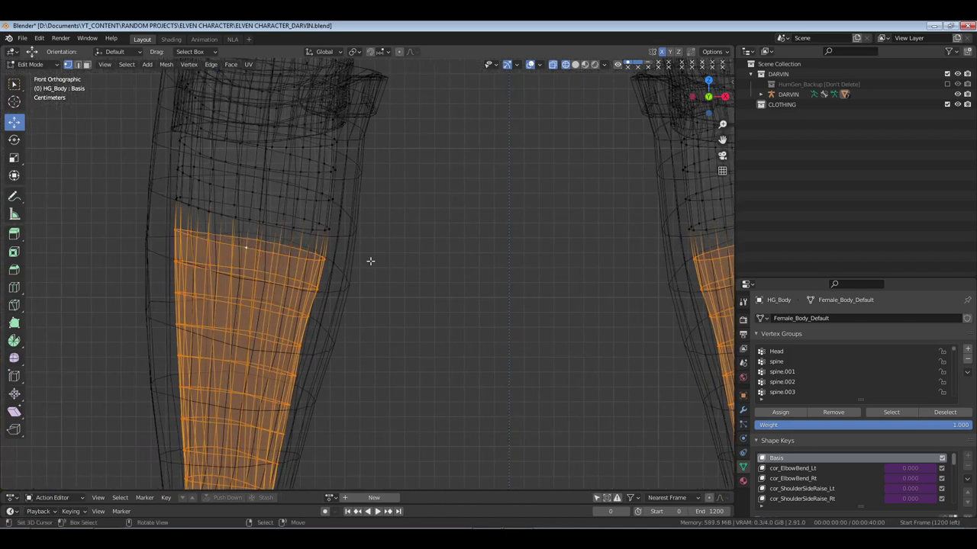
Delete the selected lower legs and feet of the body, return to solid display in Object Mode, and save the file
key(x)
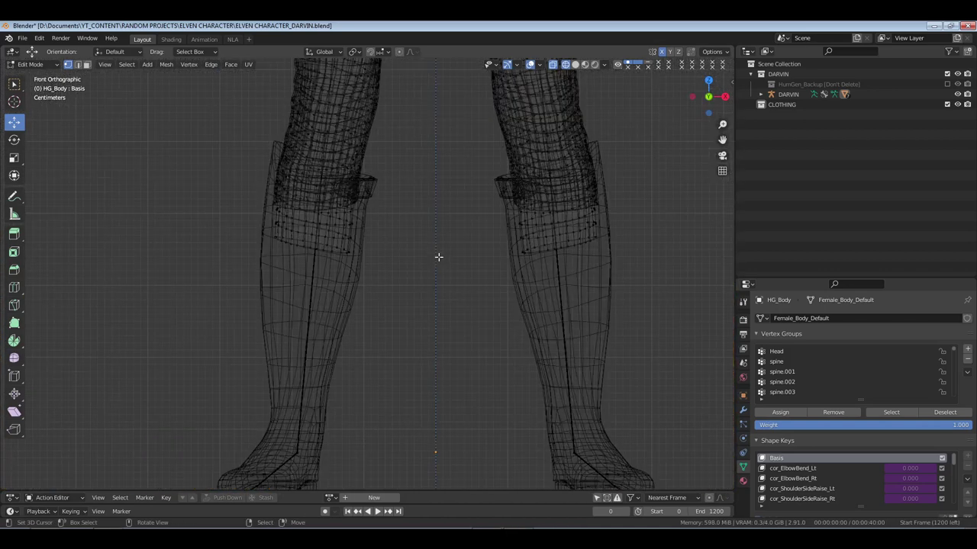
key(Tab)
key(z)
click(438, 261)
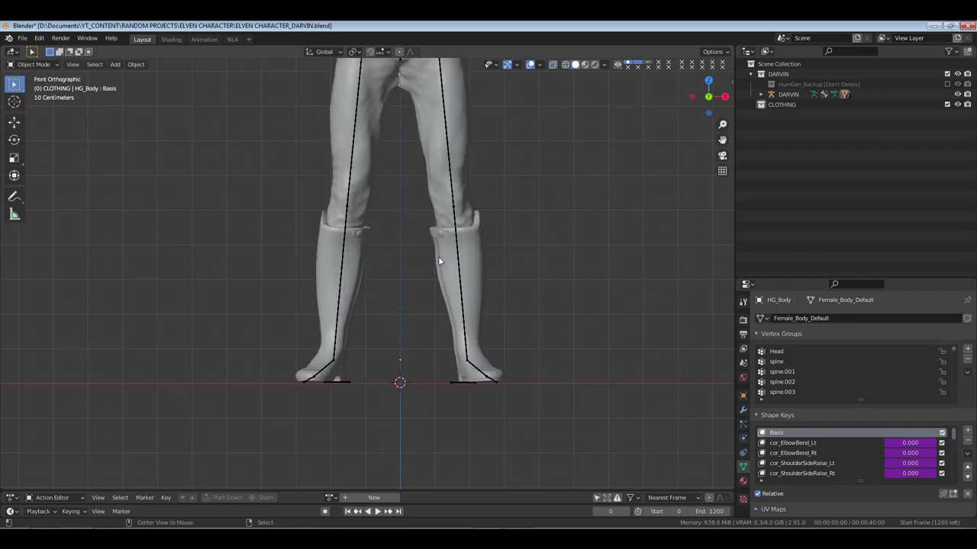
key(ctrl+s)
Make CLOTHING the active collection and save the file
middle_drag(610, 257, 482, 252)
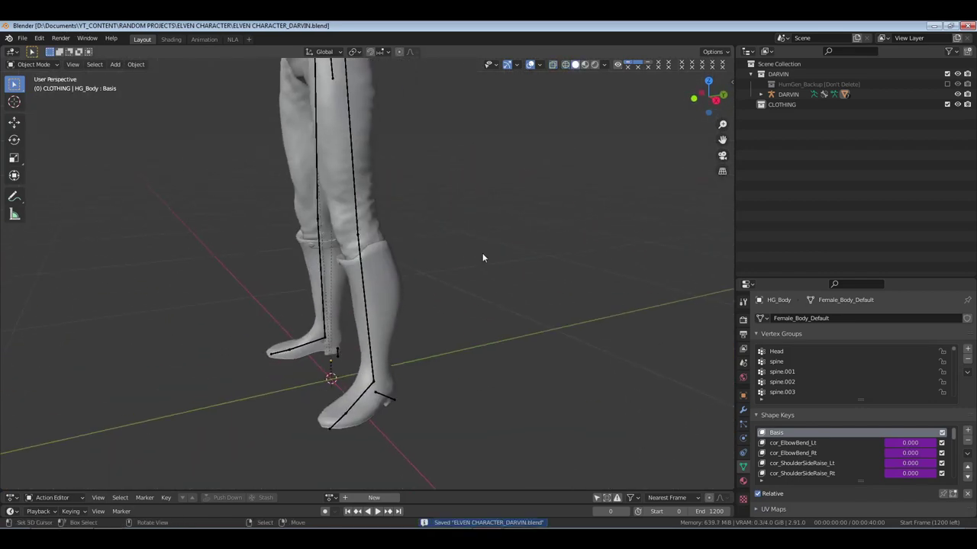
scroll(482, 252, down, 6)
scroll(396, 287, up, 2)
shift+middle_drag(382, 203, 440, 257)
scroll(395, 286, up, 3)
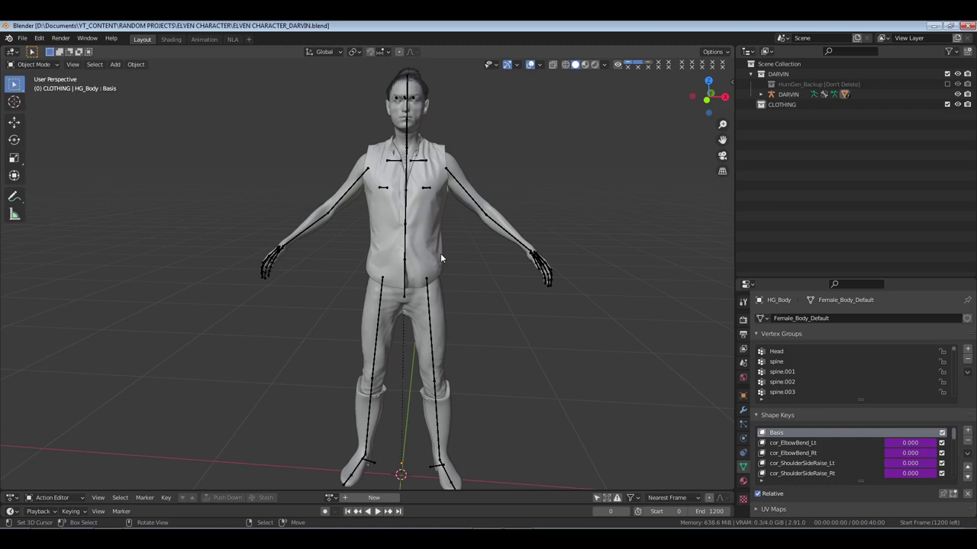
scroll(441, 253, up, 2)
click(786, 95)
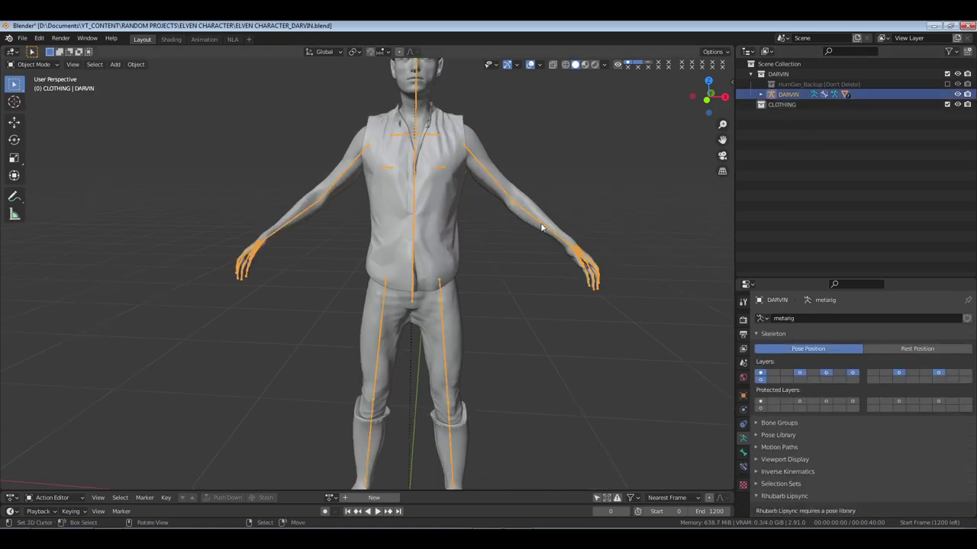
click(781, 104)
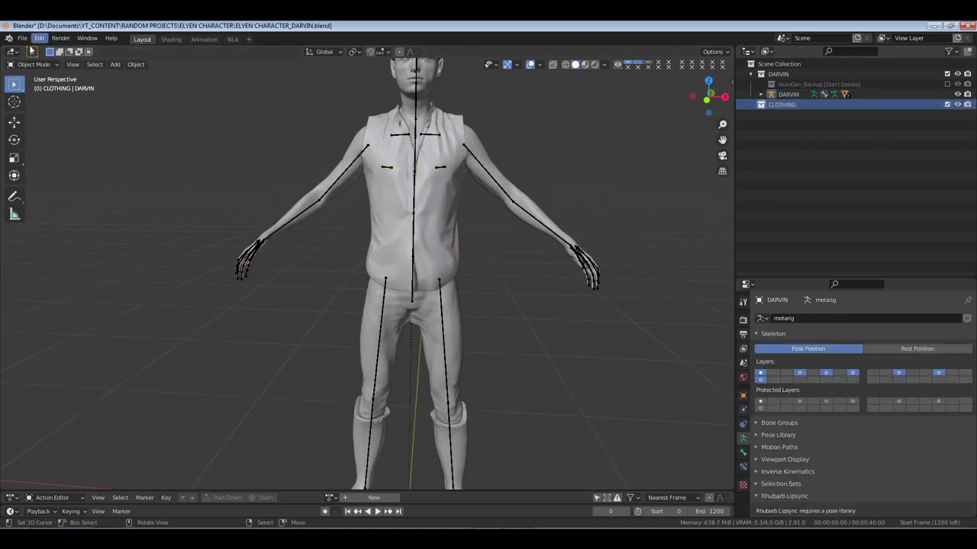
key(ctrl+s)
Start a Wavefront OBJ import and go up to the MakeHuman clothes folder
click(22, 39)
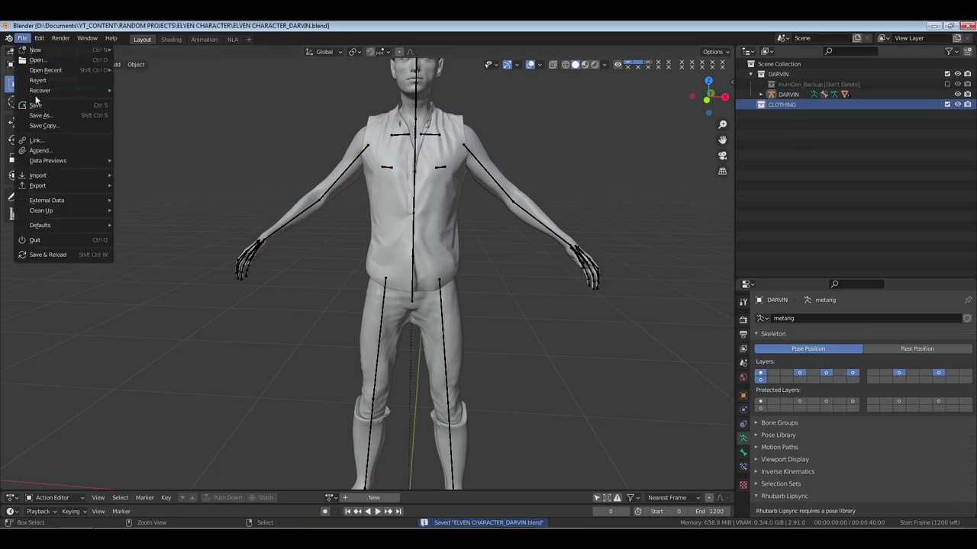
mouse_move(60, 177)
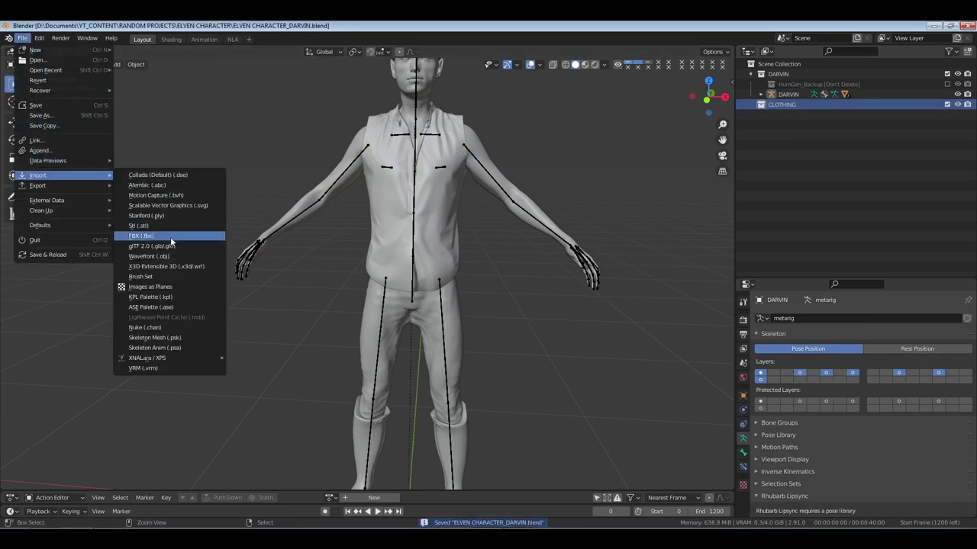
click(172, 257)
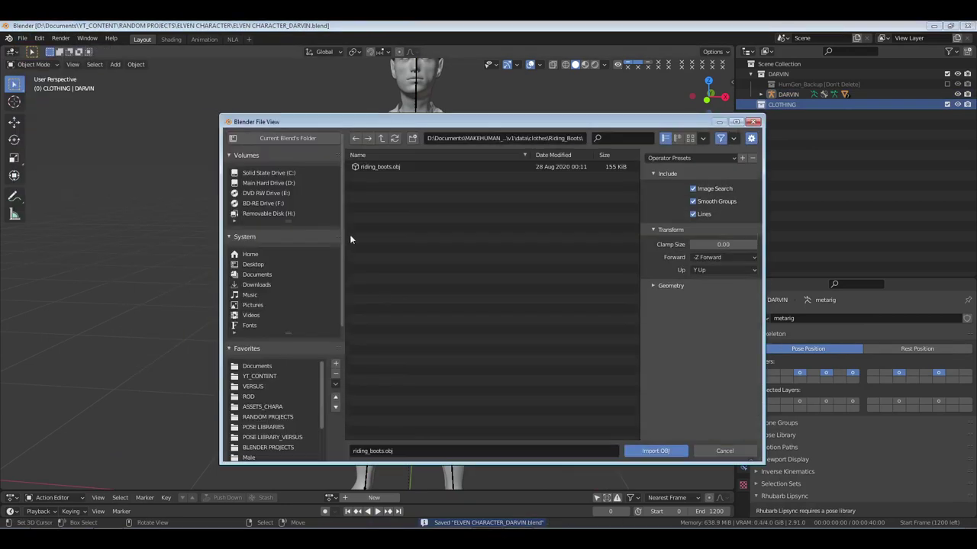
click(386, 139)
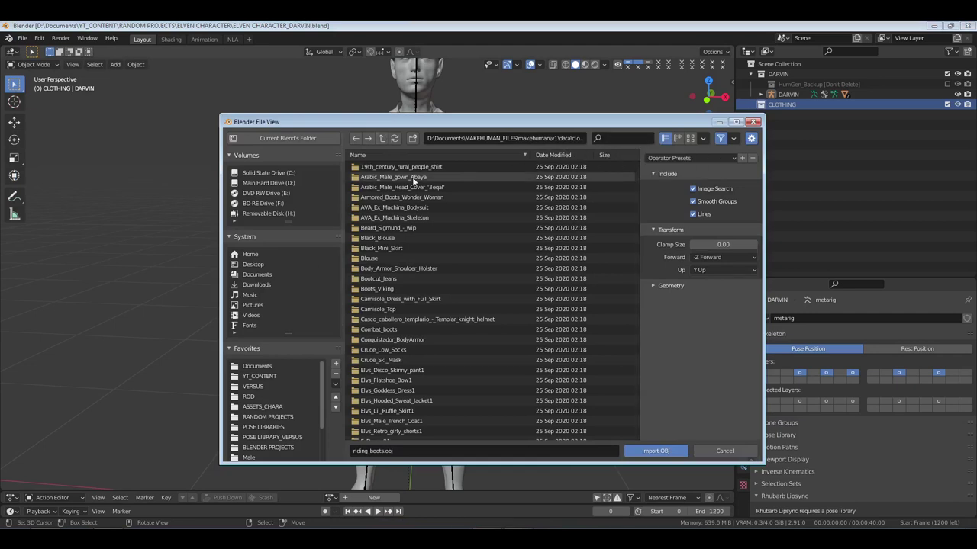
Inspect the Arabic_Male_gown_Abaya folder and its OBJ file, then return to the clothes folder
double_click(413, 177)
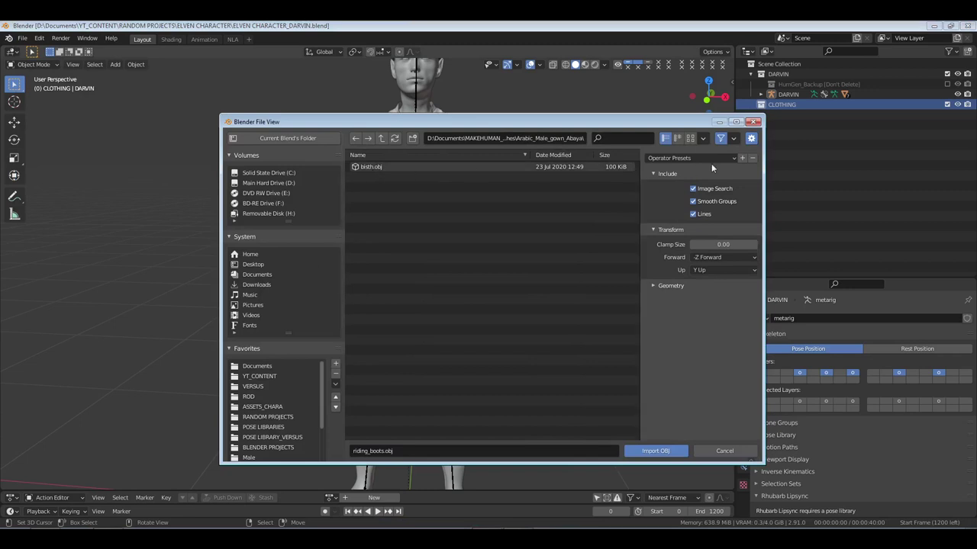
click(690, 138)
click(664, 138)
click(374, 166)
click(381, 138)
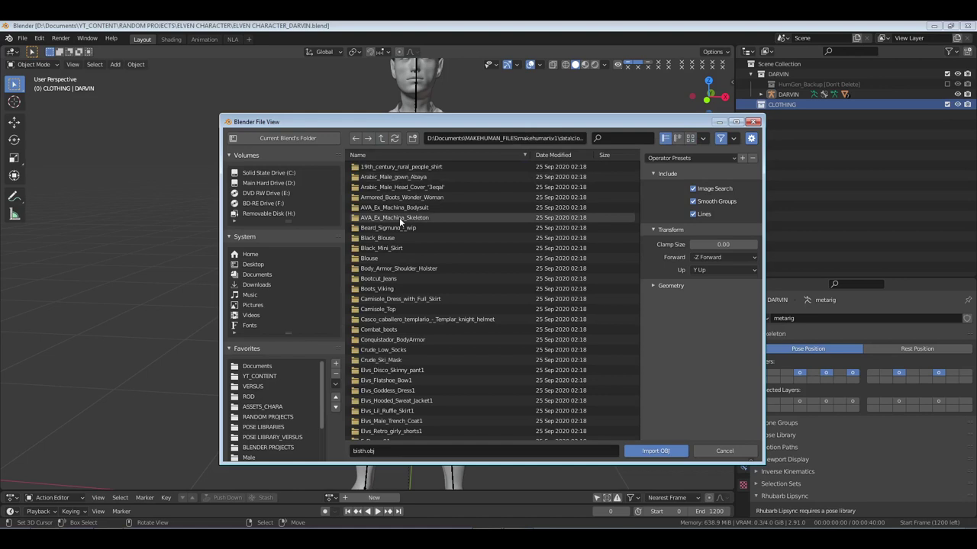
Look through the garment folders in the clothes directory for a suitable robe
scroll(402, 244, down, 4)
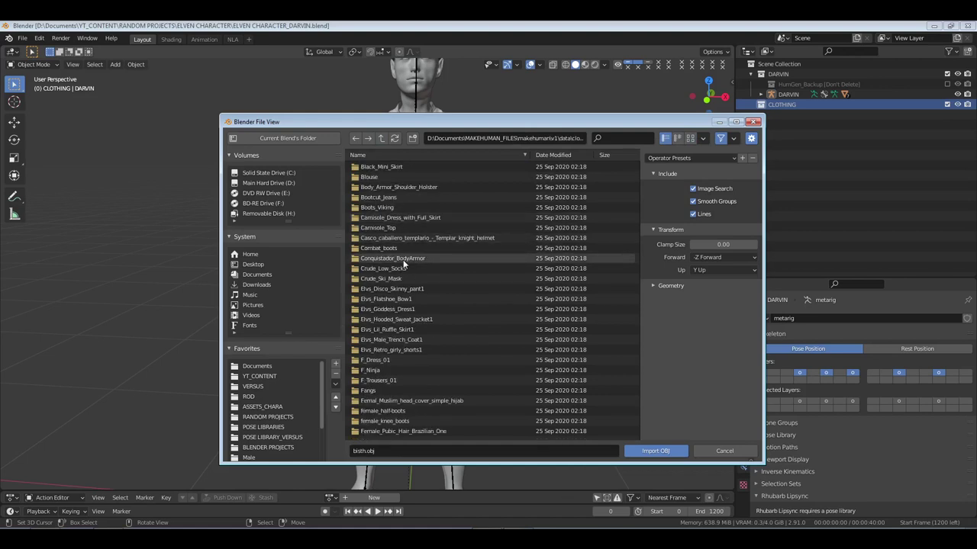
scroll(403, 259, down, 1)
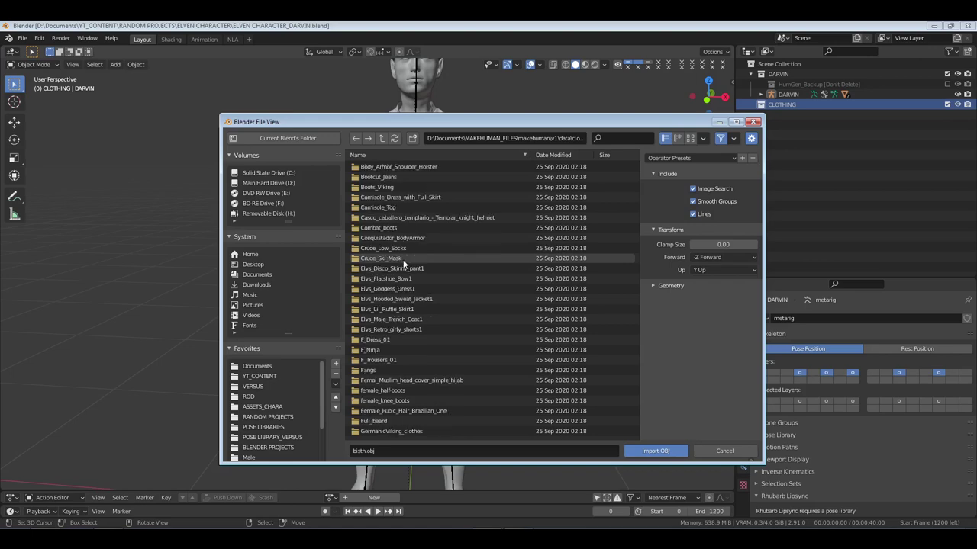
scroll(403, 259, down, 9)
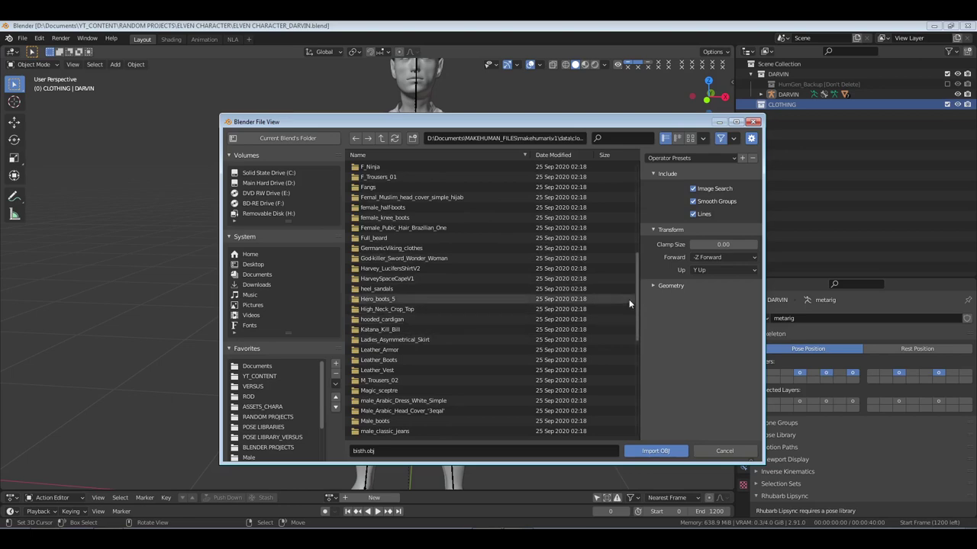
drag(638, 292, 642, 192)
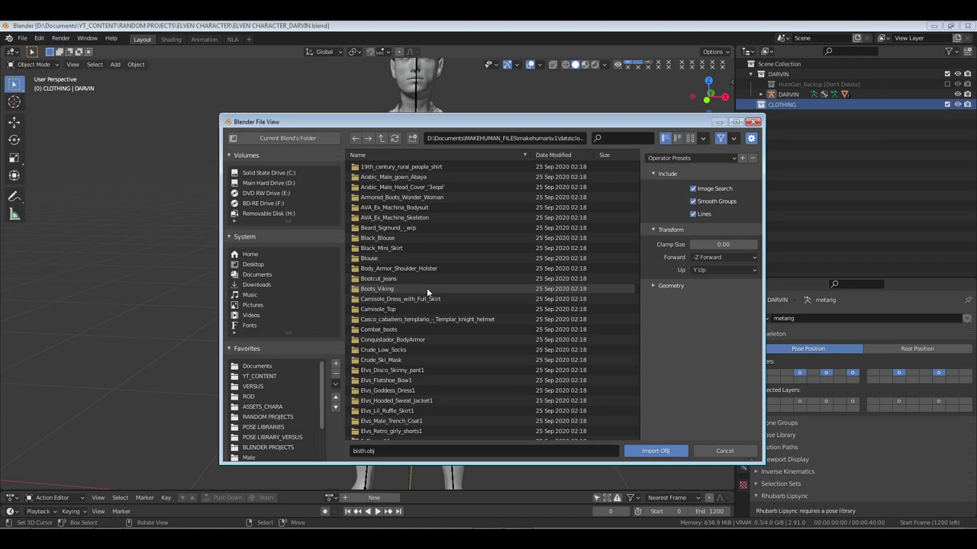
scroll(452, 302, down, 5)
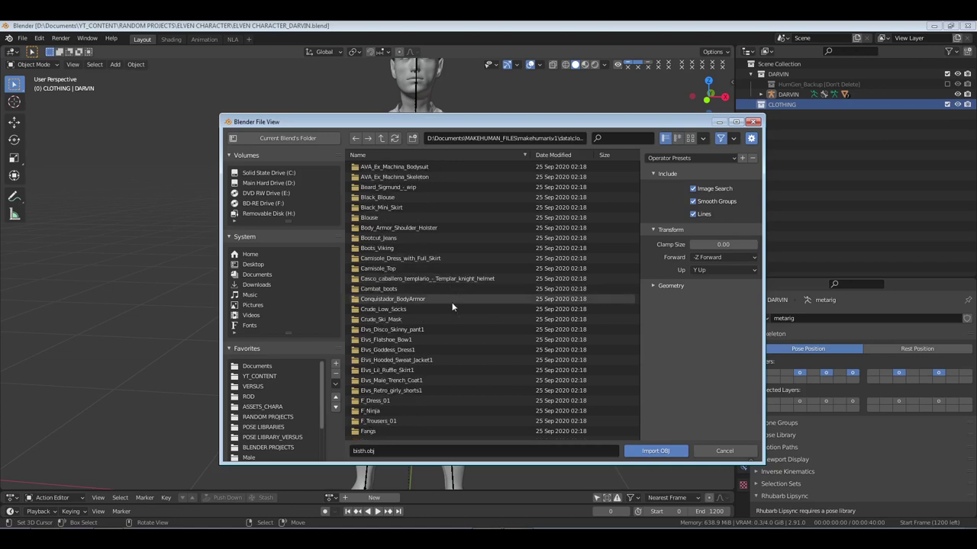
scroll(452, 302, down, 9)
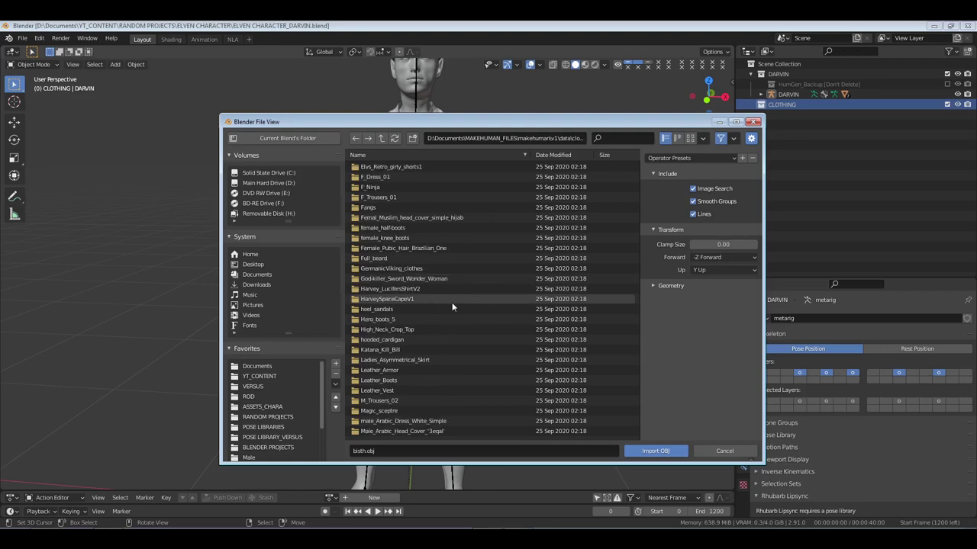
scroll(452, 305, down, 6)
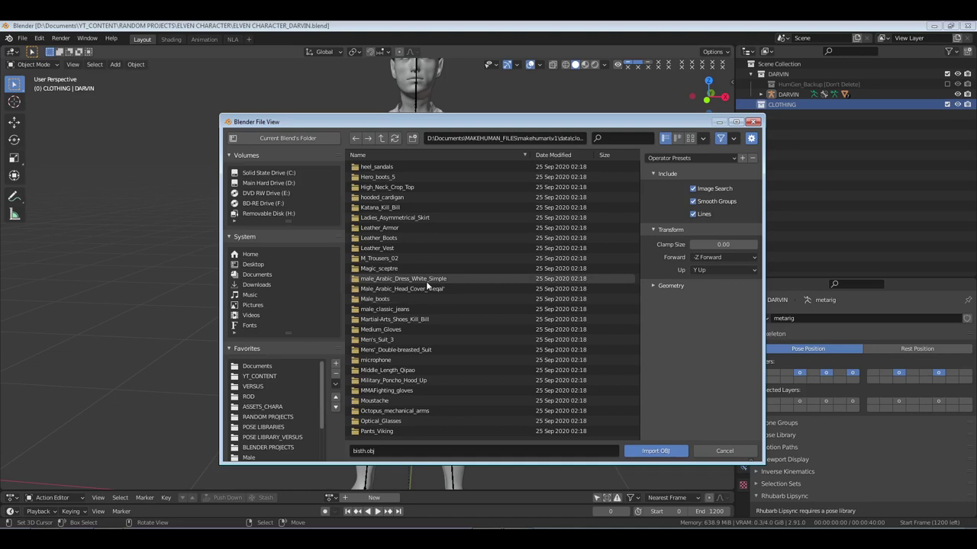
Try filtering the clothes folders by MAGE, and clear the filter
click(610, 138)
text(MAGE)
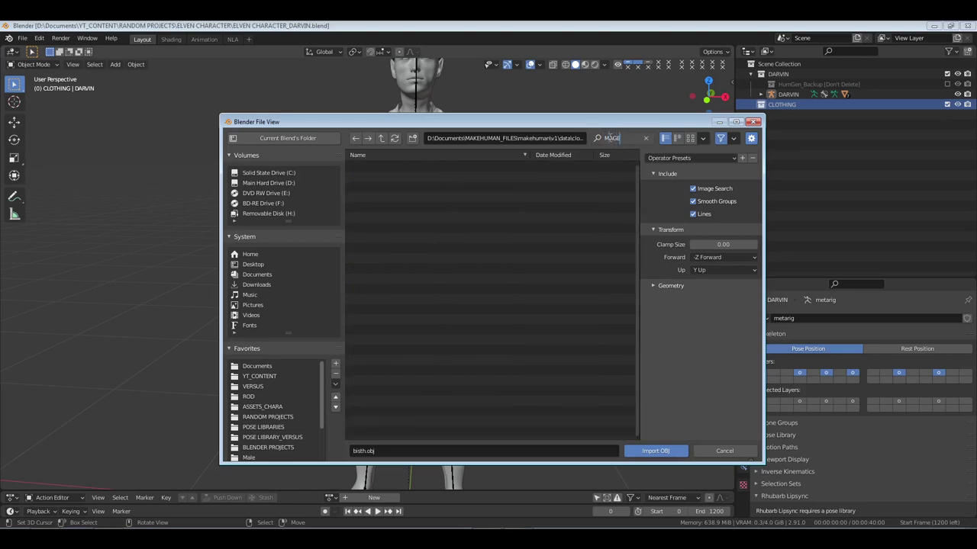
key(BackSpace)
key(BackSpace)
key(BackSpace)
key(BackSpace)
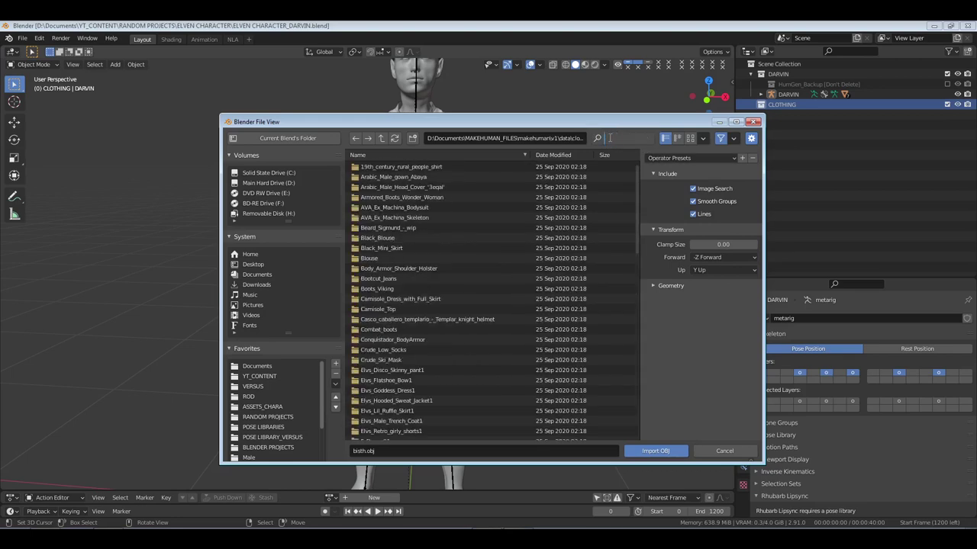
Filter the clothes folders by WI and import mage_robe.obj from the Wizard_Robe folder
text(Wi)
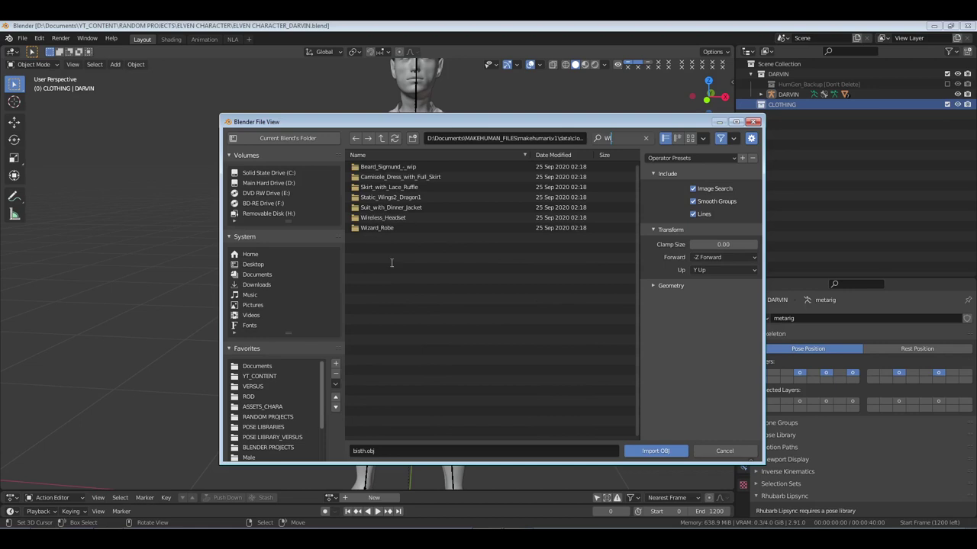
double_click(379, 226)
click(383, 169)
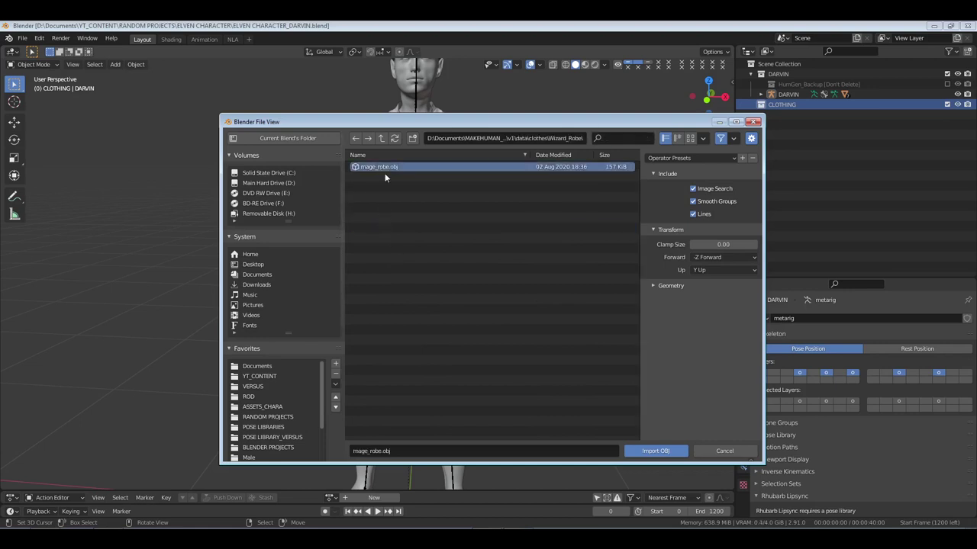
click(657, 451)
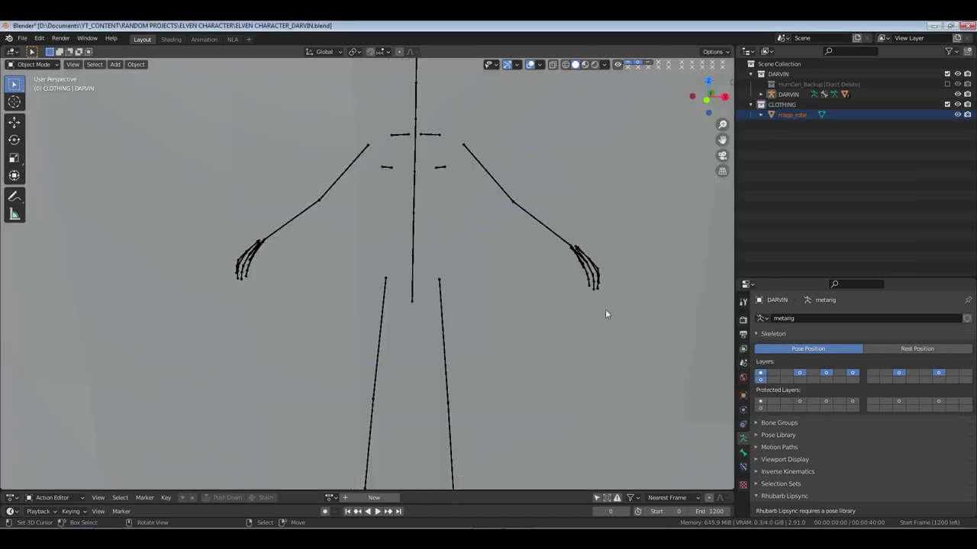
Apply smooth shading to the imported mage_robe object
click(792, 114)
scroll(575, 210, down, 8)
key(w)
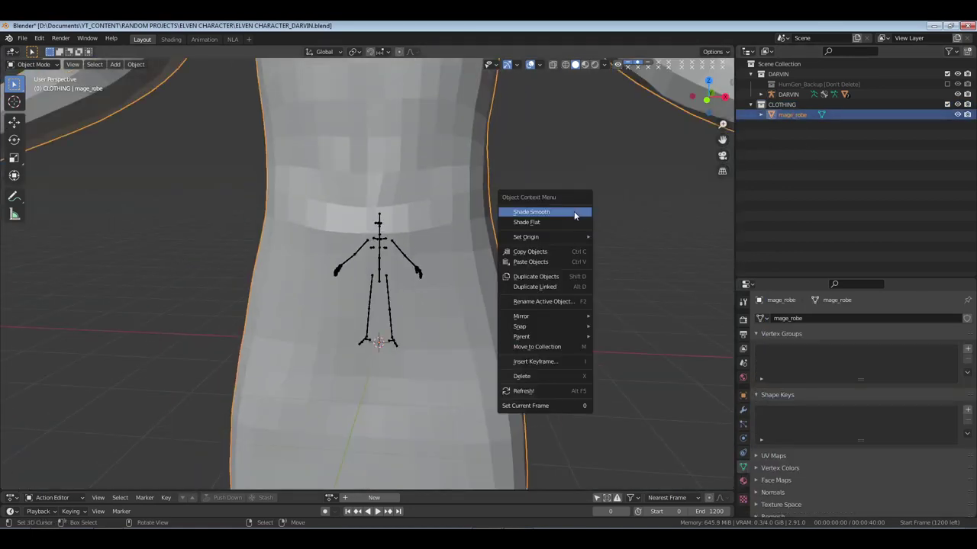
click(575, 216)
scroll(575, 237, down, 5)
Scale the mage robe down to roughly the character's size
middle_drag(545, 247, 458, 292)
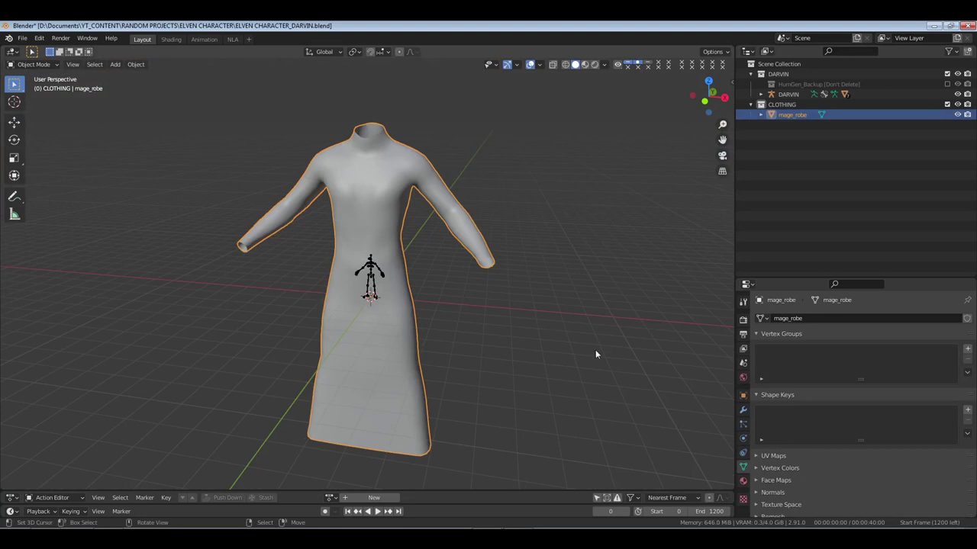
key(s)
click(409, 299)
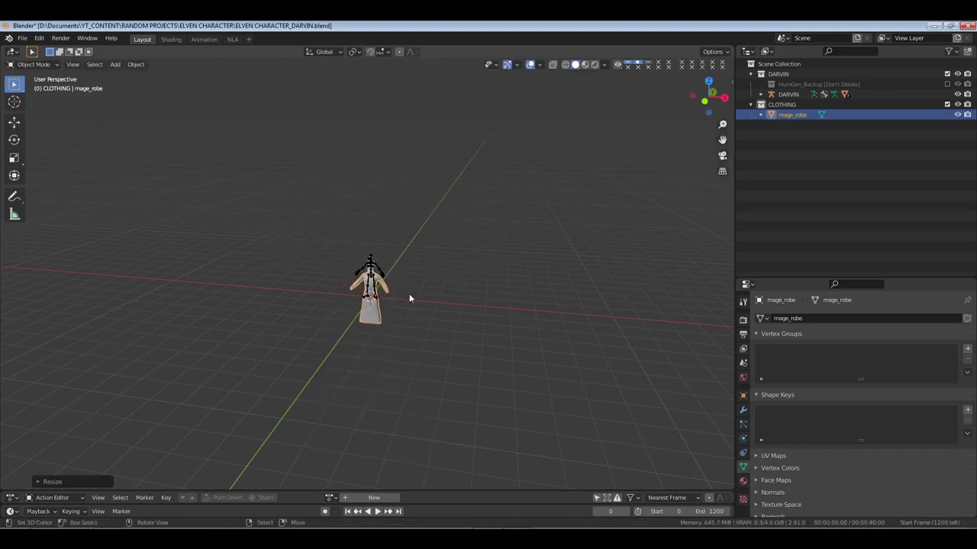
Scale the mage robe down further and raise it about 0.94 m along Z so its hem meets the character's feet
key(s)
click(443, 318)
key(KP_1)
key(KP_Decimal)
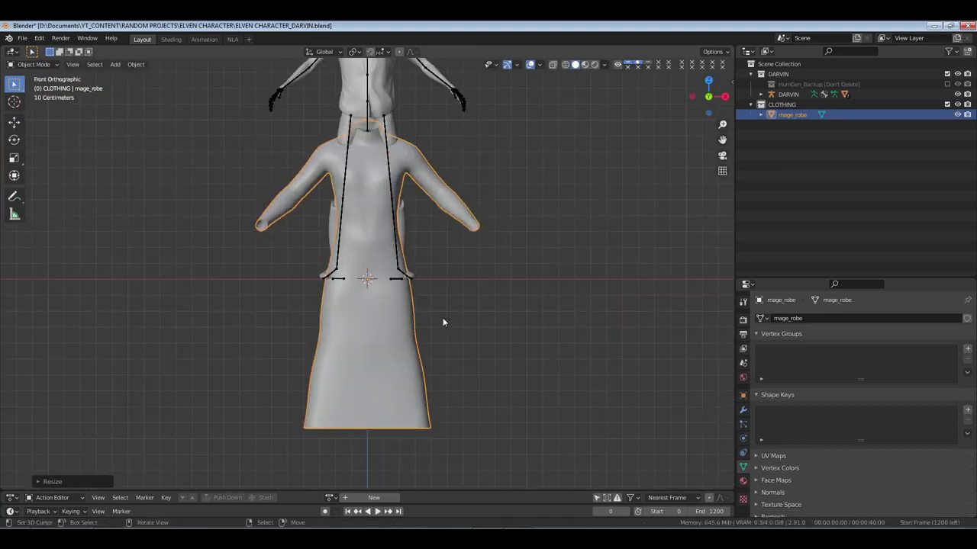
key(g)
key(z)
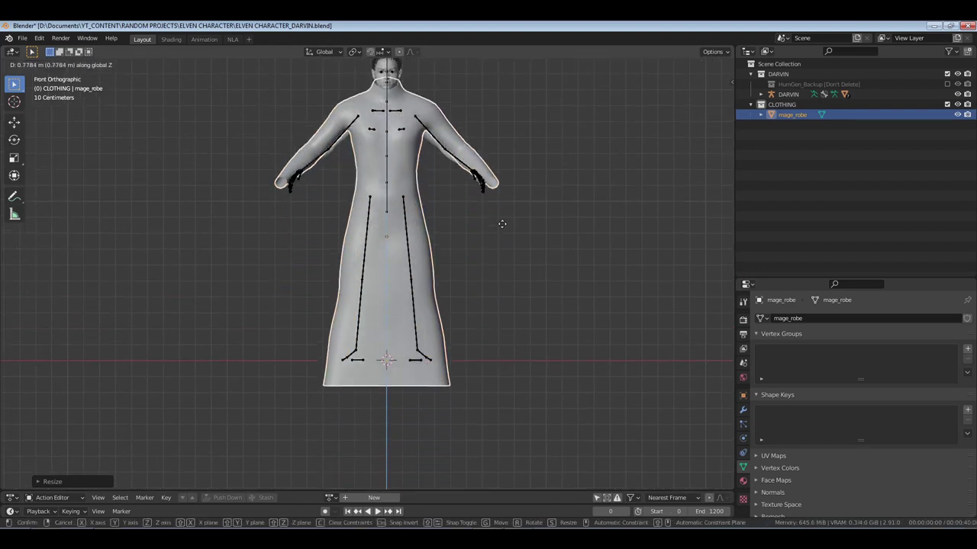
click(504, 264)
Set the robe's origin to the 3D cursor and scale the robe down to about 0.88, followed by about 0.96
click(136, 64)
mouse_move(157, 86)
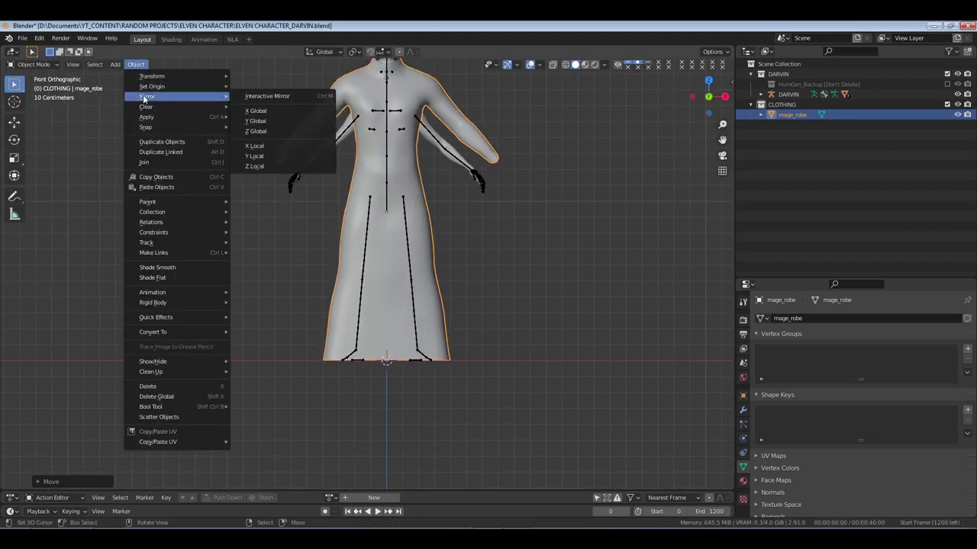
click(288, 108)
key(s)
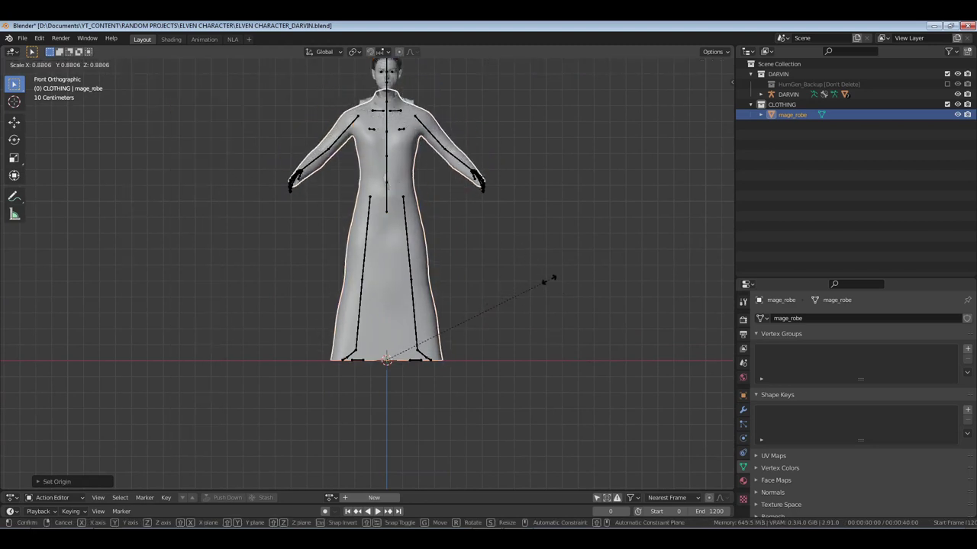
click(551, 279)
mouse_move(551, 279)
middle_down()
mouse_move(523, 249)
mouse_move(334, 279)
mouse_move(548, 270)
middle_up()
key(s)
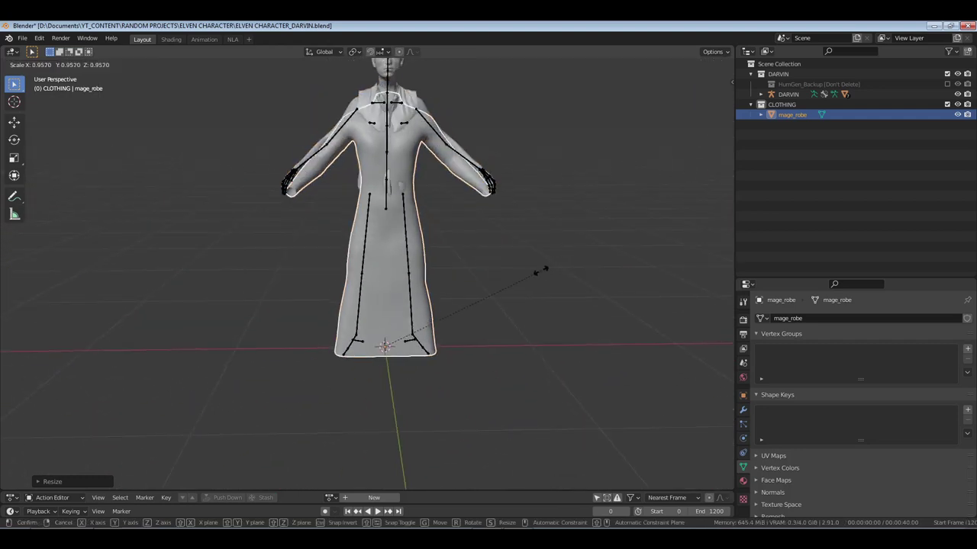
click(537, 271)
Raise the robe about 0.12 m along Z so its collar sits around the character's neck
key(KP_1)
key(g)
key(z)
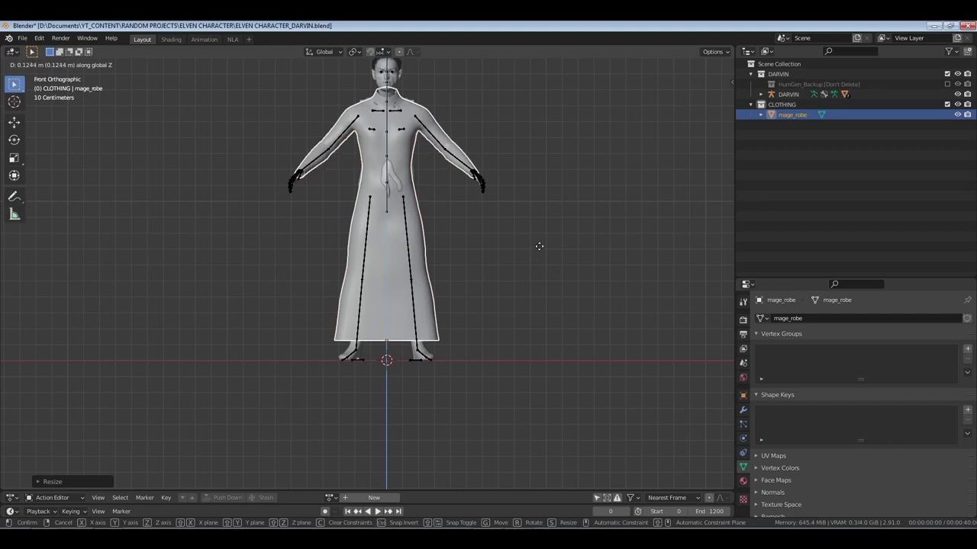
click(538, 245)
middle_drag(539, 245, 389, 268)
scroll(388, 265, up, 4)
Shift the robe along Y with the Move tool to align it with the character's body front to back
key(KP_3)
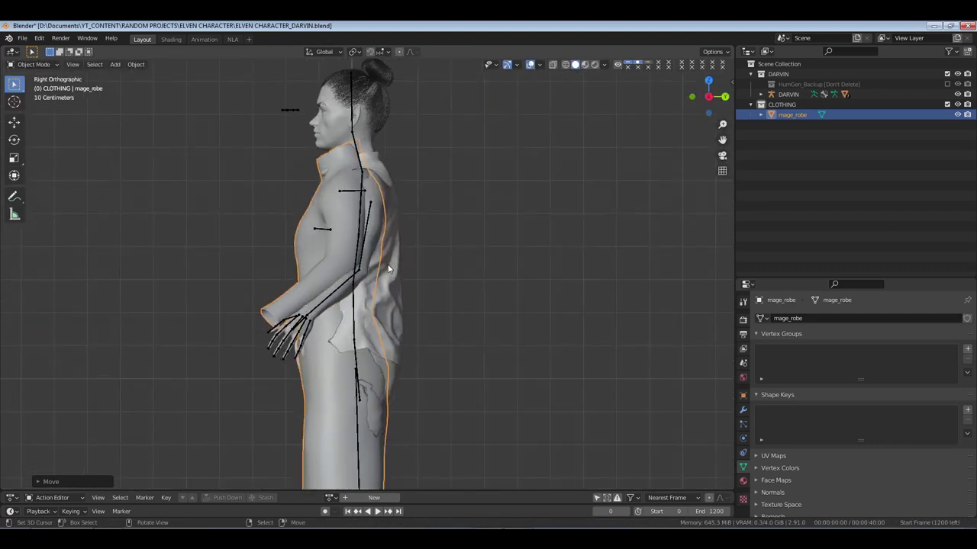
scroll(389, 282, down, 3)
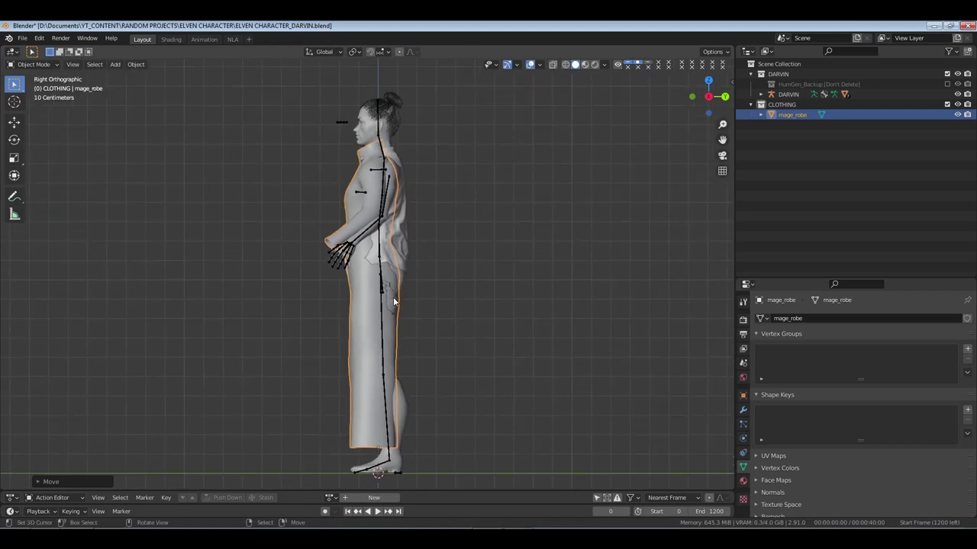
key(shift+space)
key(g)
drag(414, 449, 420, 445)
middle_drag(419, 447, 393, 276)
Check the robe's fit at the collar, chest and hem, and fine-tune its height along Z
scroll(394, 276, up, 4)
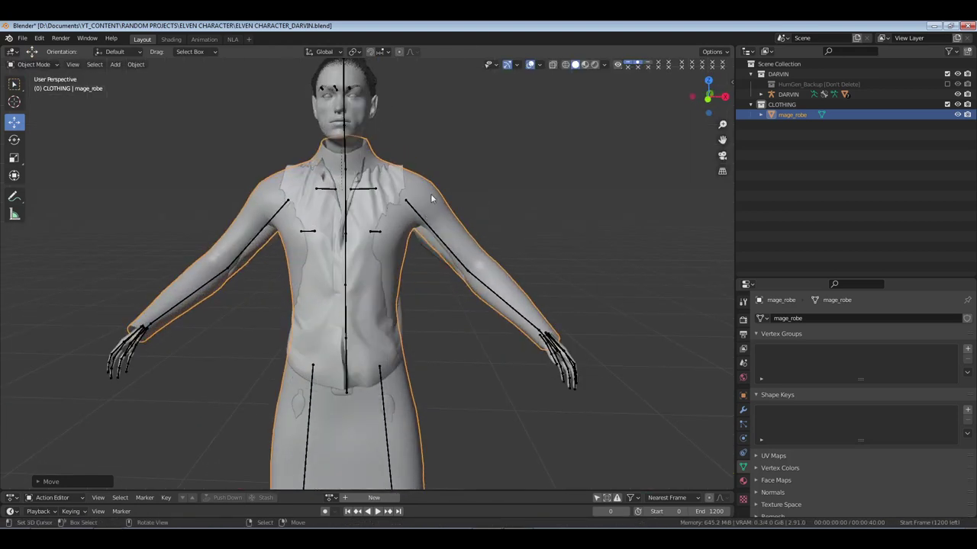
middle_drag(464, 284, 379, 164)
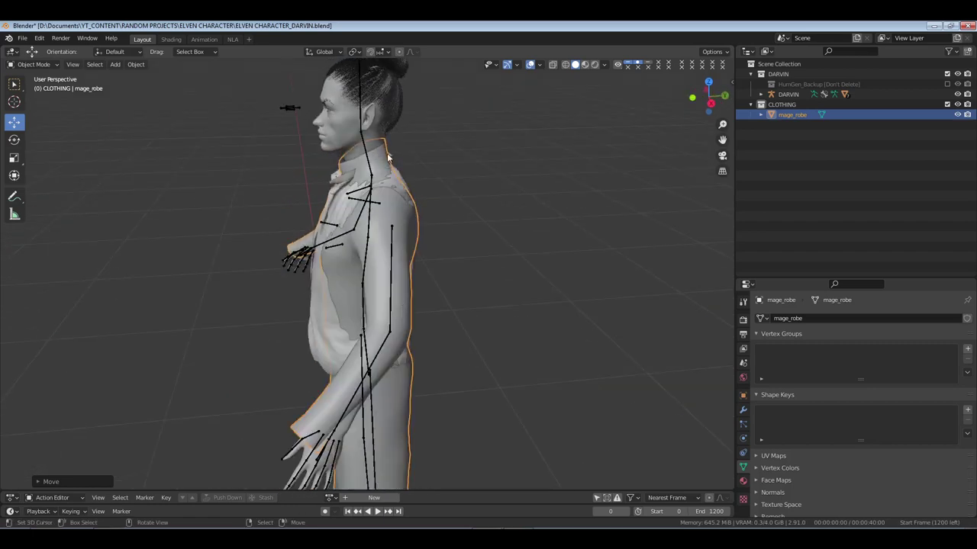
middle_drag(333, 191, 380, 139)
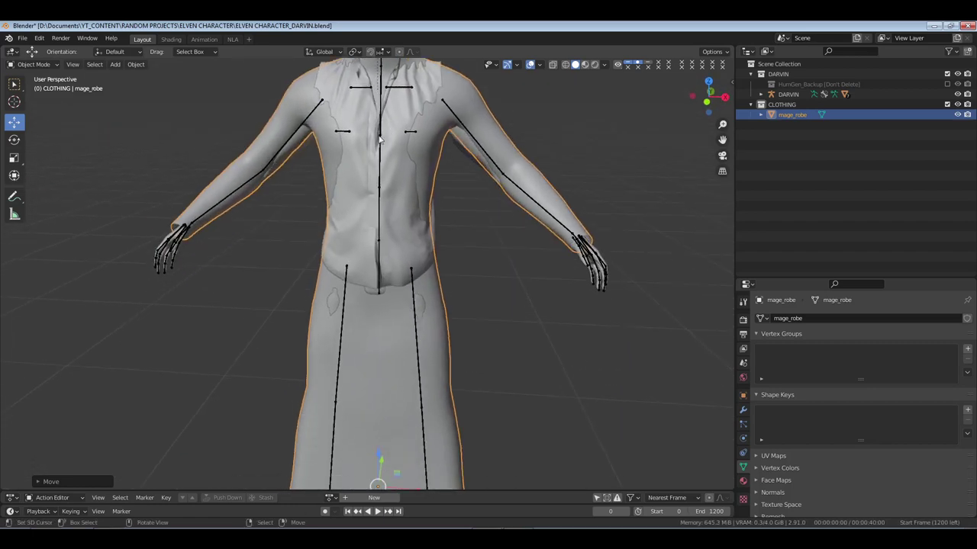
shift+middle_drag(463, 449, 450, 288)
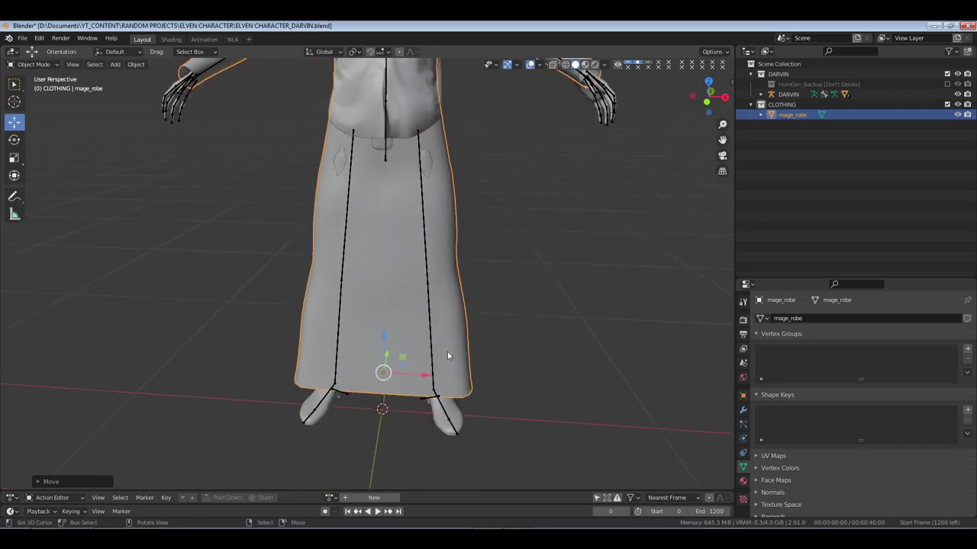
middle_drag(402, 190, 481, 220)
scroll(484, 243, down, 2)
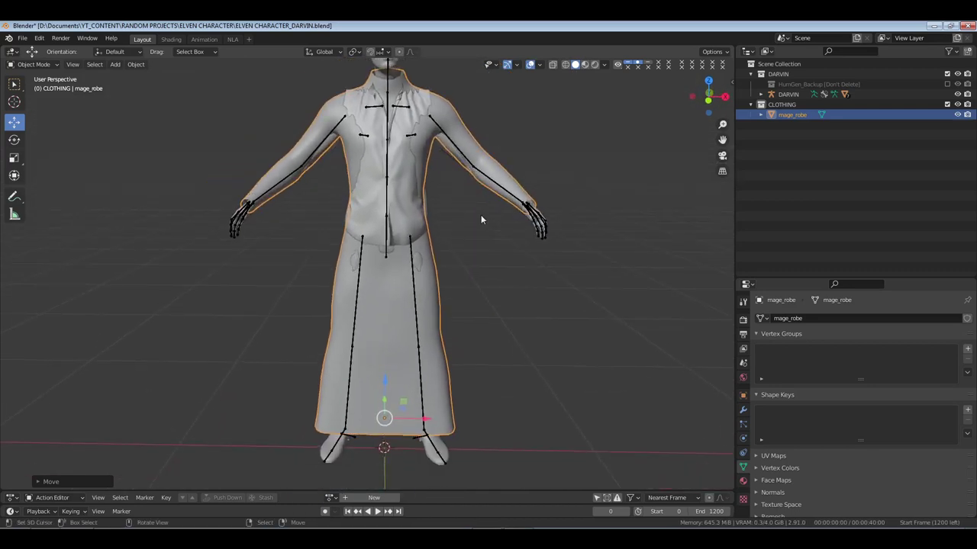
key(KP_1)
key(g)
key(z)
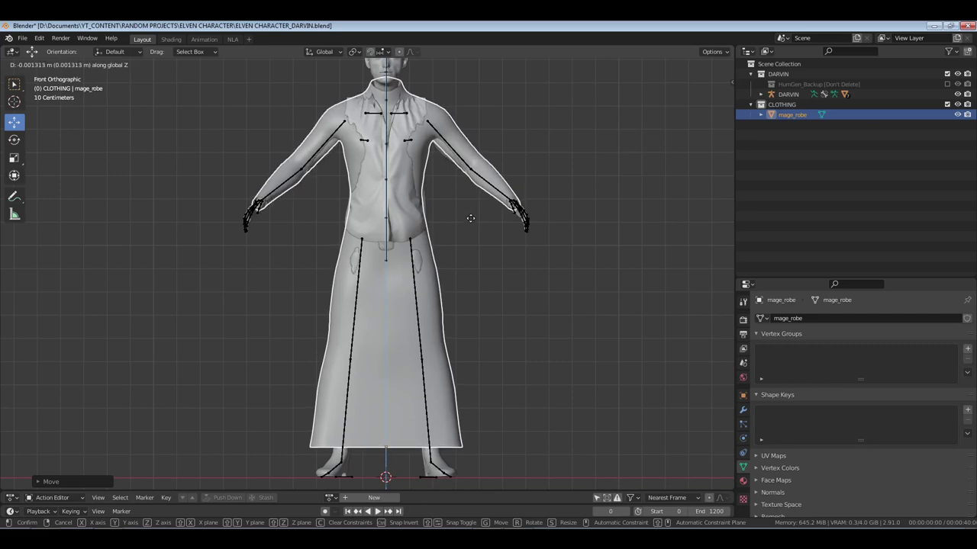
click(471, 223)
middle_drag(471, 223, 415, 245)
scroll(392, 246, up, 4)
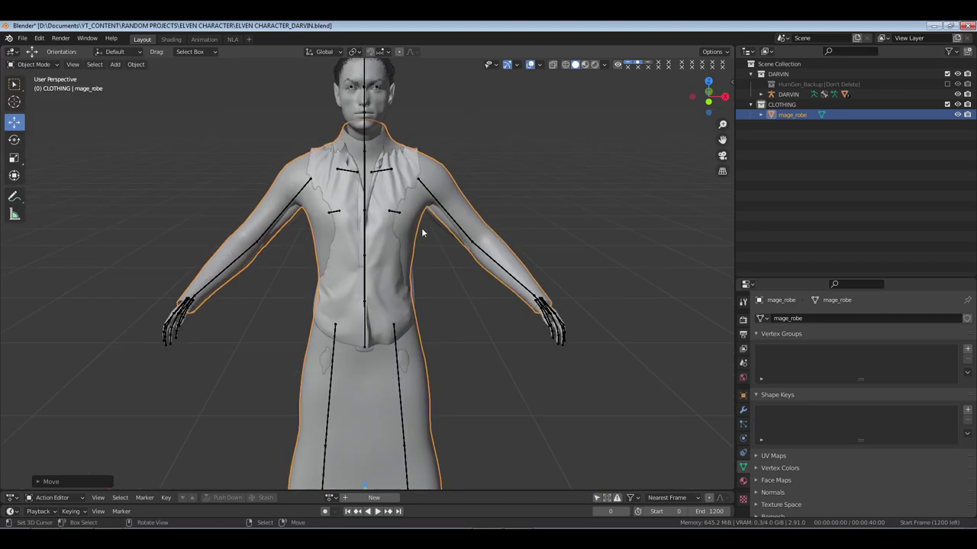
Delete a vertex loop around each upper sleeve of the robe to separate the lower sleeves
middle_drag(422, 233, 385, 270)
key(Tab)
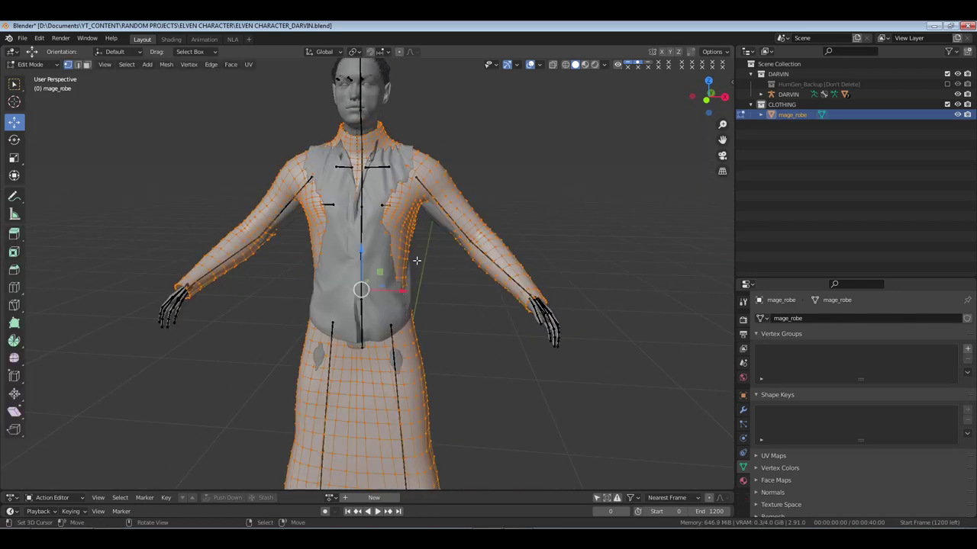
scroll(437, 199, up, 5)
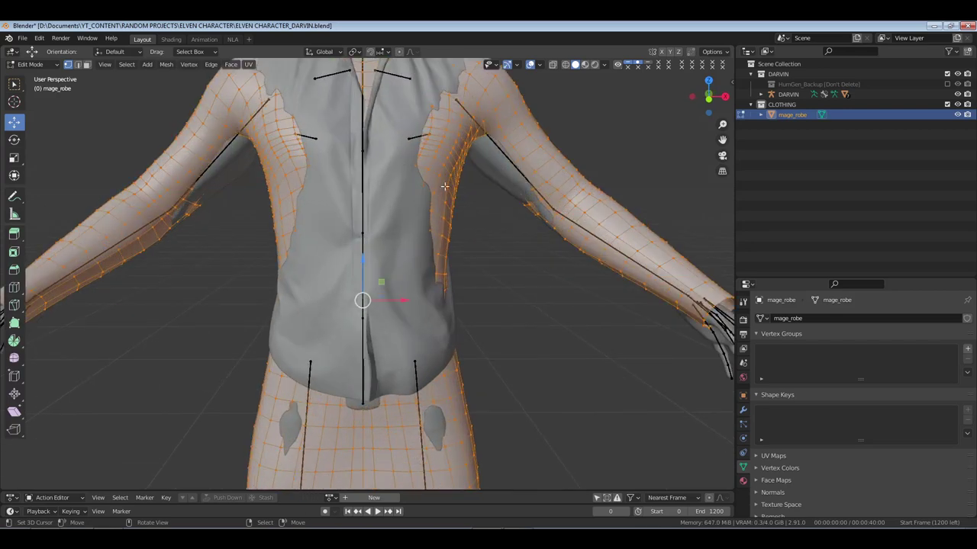
middle_drag(437, 200, 516, 195)
alt+click(456, 193)
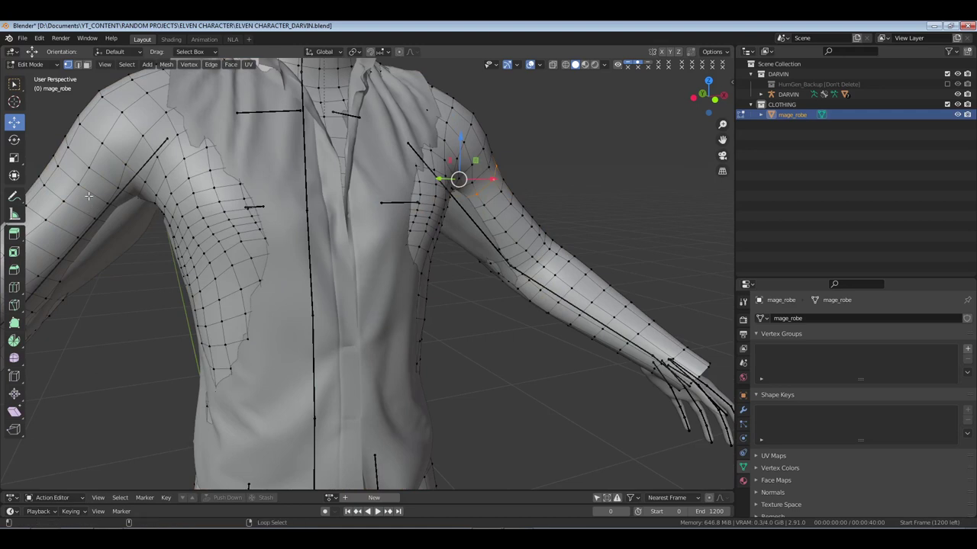
shift+click(166, 217)
key(x)
click(191, 221)
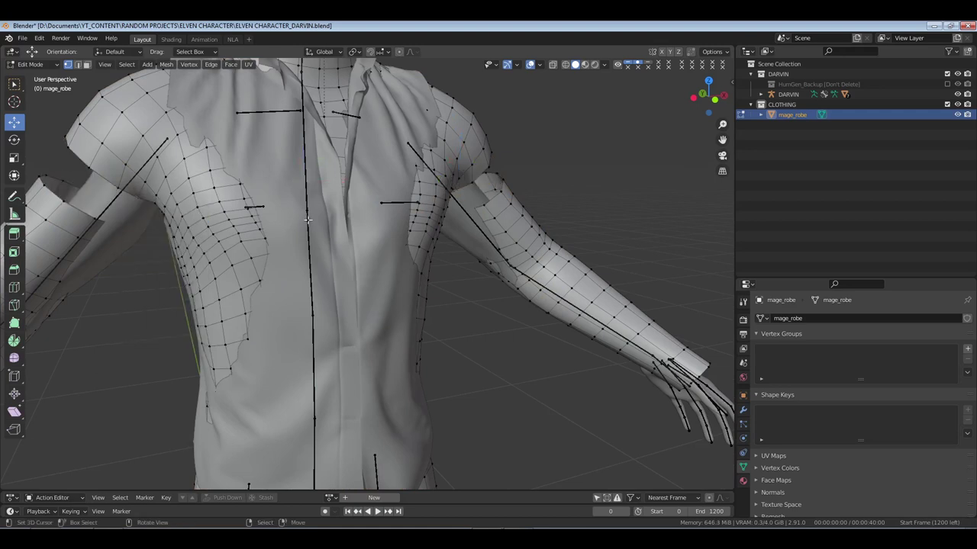
Delete both detached lower sleeves from the robe mesh and return to Object Mode
click(544, 255)
key(ctrl+l)
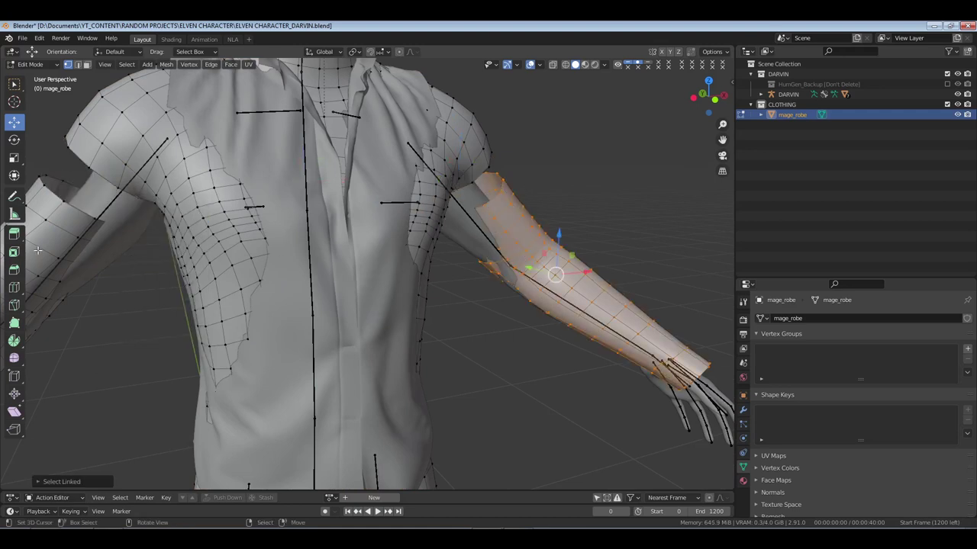
key(l)
key(x)
click(277, 284)
scroll(366, 260, down, 3)
middle_drag(409, 231, 354, 228)
key(Tab)
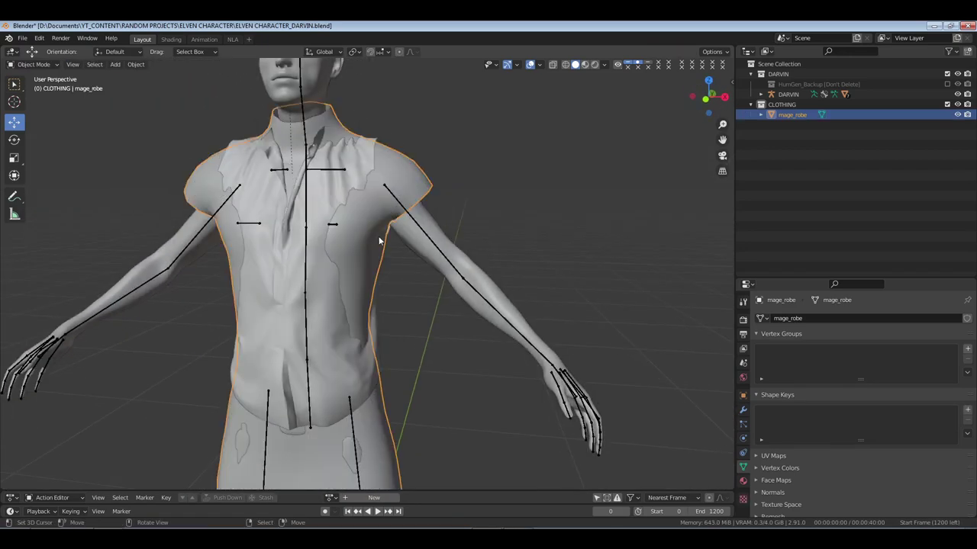
Lower the short-sleeved robe about 0.009 m along Z
key(g)
key(z)
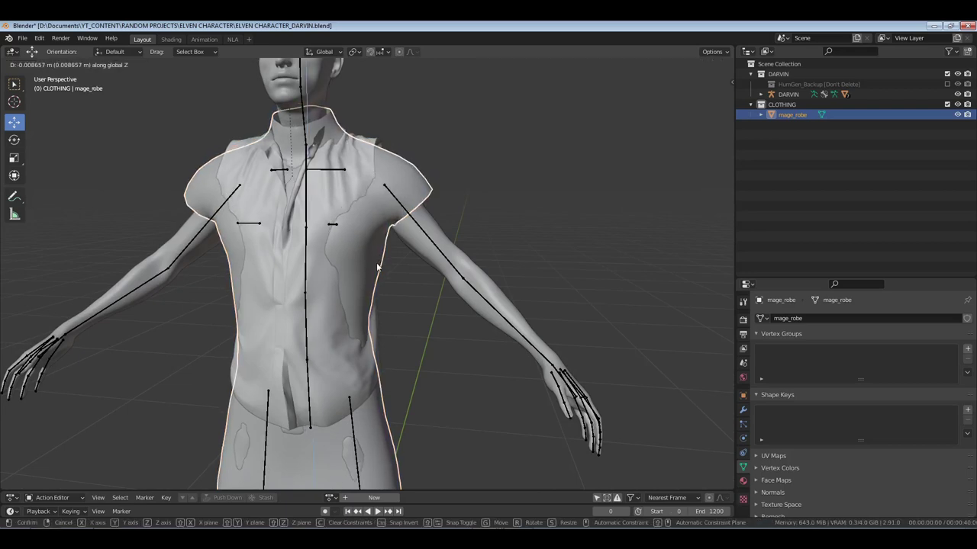
click(377, 267)
middle_drag(377, 267, 354, 222)
scroll(354, 222, down, 2)
Delete the vertex loop running down the robe's front centre to open it, and save the file
key(Tab)
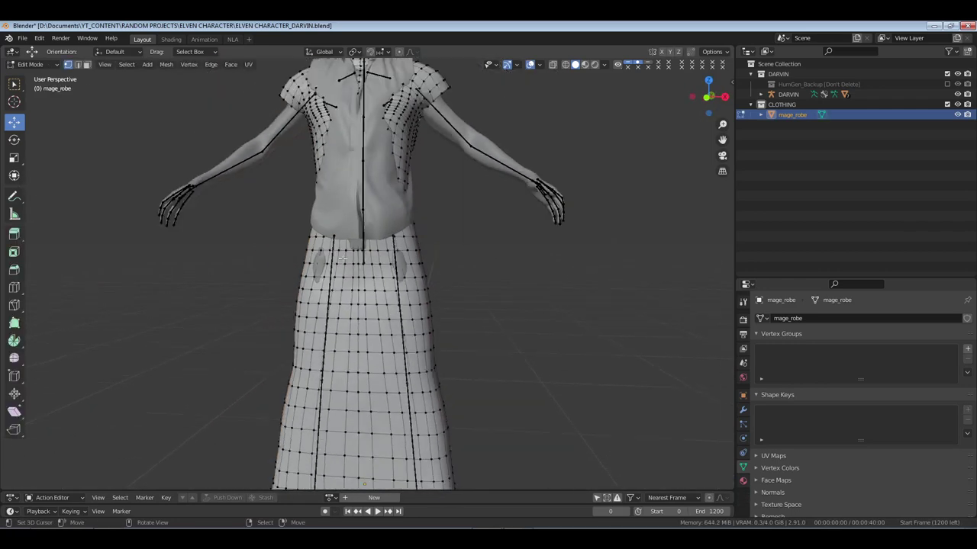
middle_drag(343, 258, 326, 267)
scroll(359, 336, up, 1)
shift+middle_drag(370, 369, 351, 292)
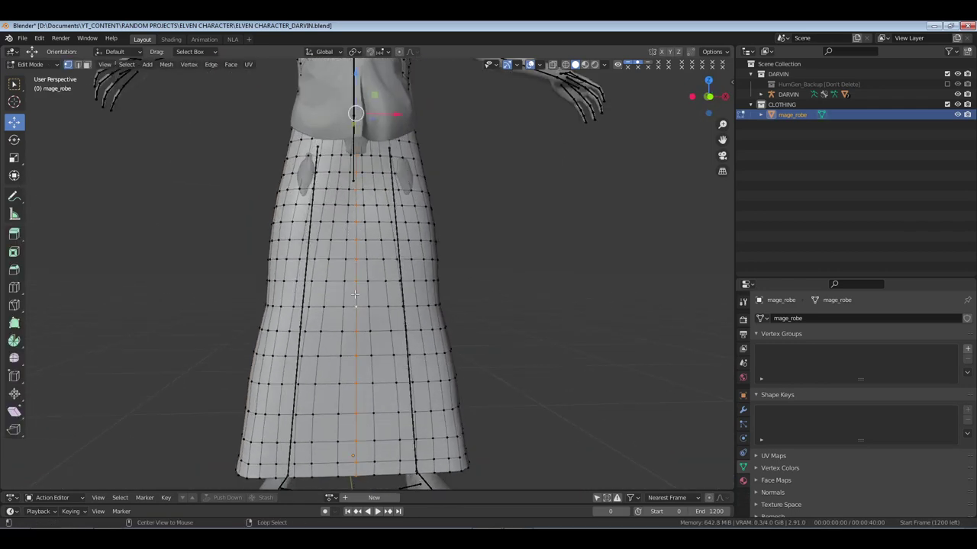
key(x)
click(355, 295)
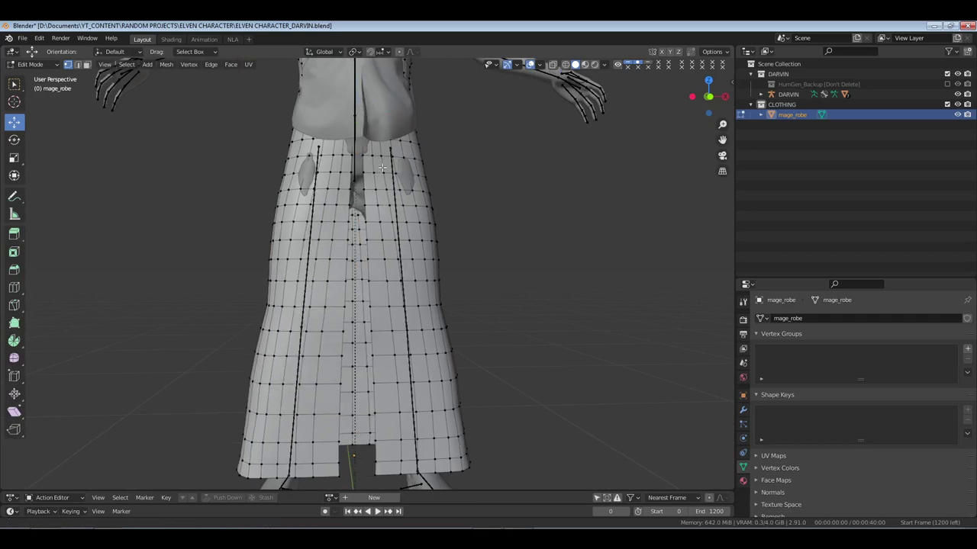
shift+scroll(360, 273, up, 6)
middle_drag(376, 263, 433, 270)
scroll(393, 259, up, 2)
key(Tab)
key(ctrl+s)
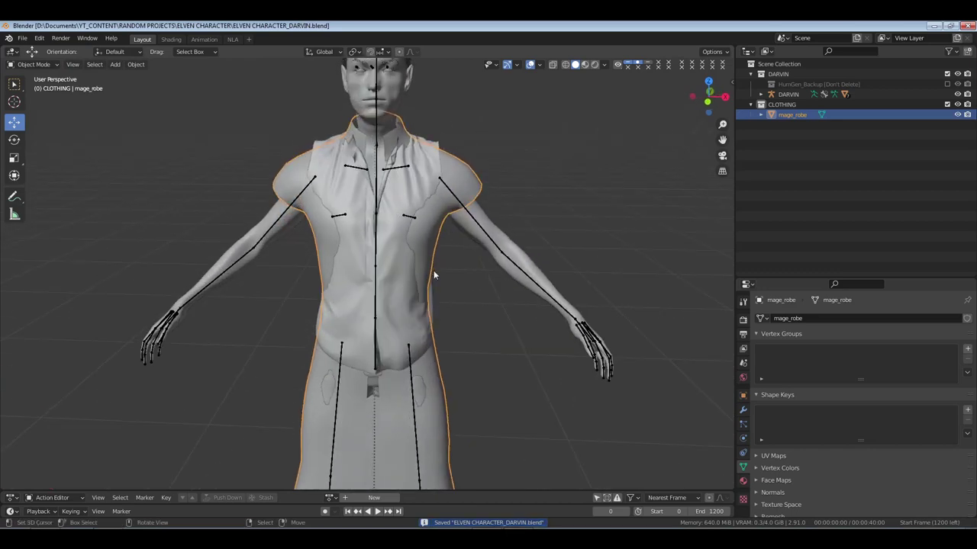
Rename both the robe object and its mesh data to CLOAK
key(F2)
text(CLOA)
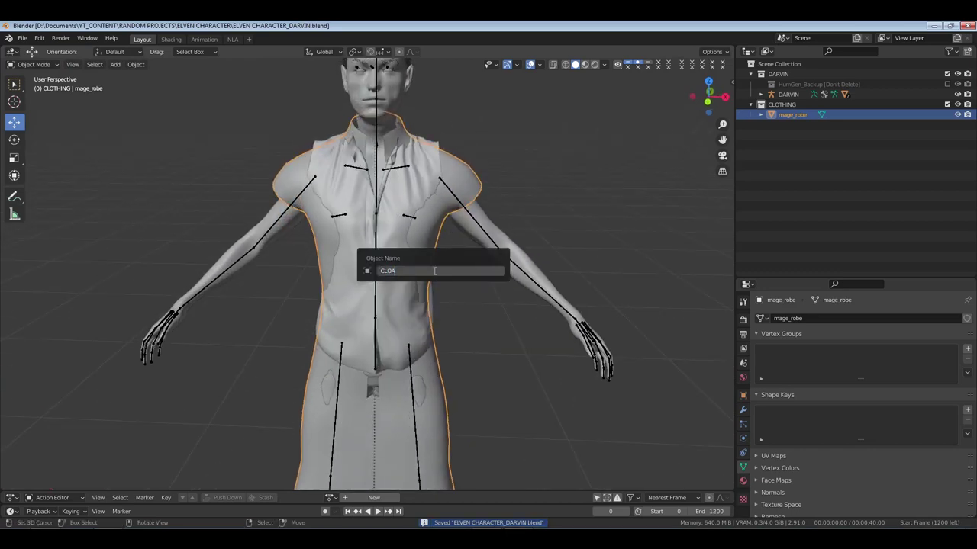
text(K)
key(Return)
middle_drag(433, 270, 404, 229)
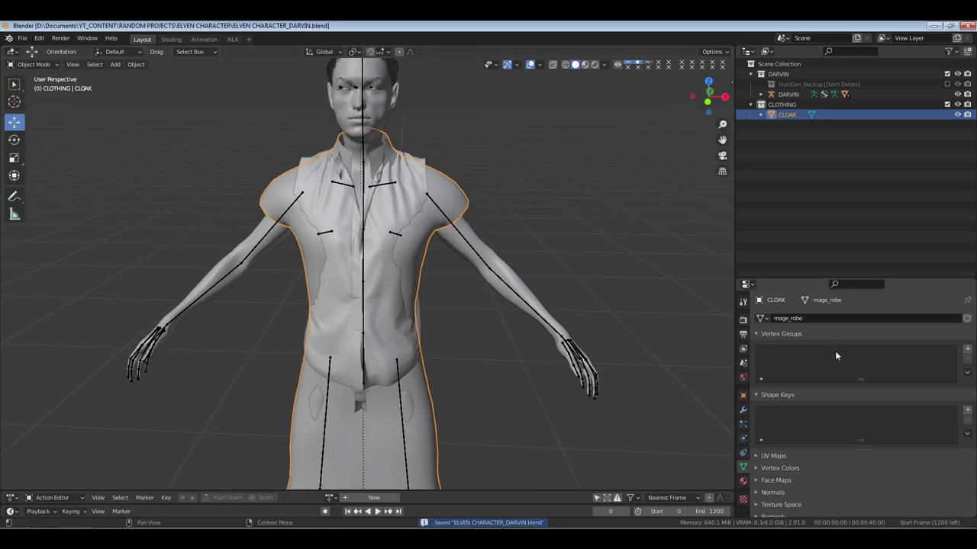
click(805, 318)
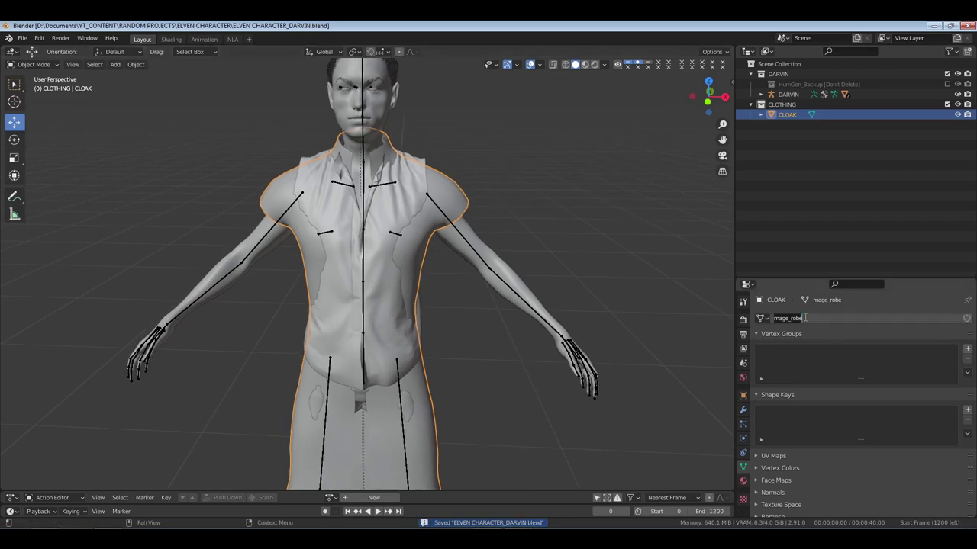
text(CLOAK)
key(Return)
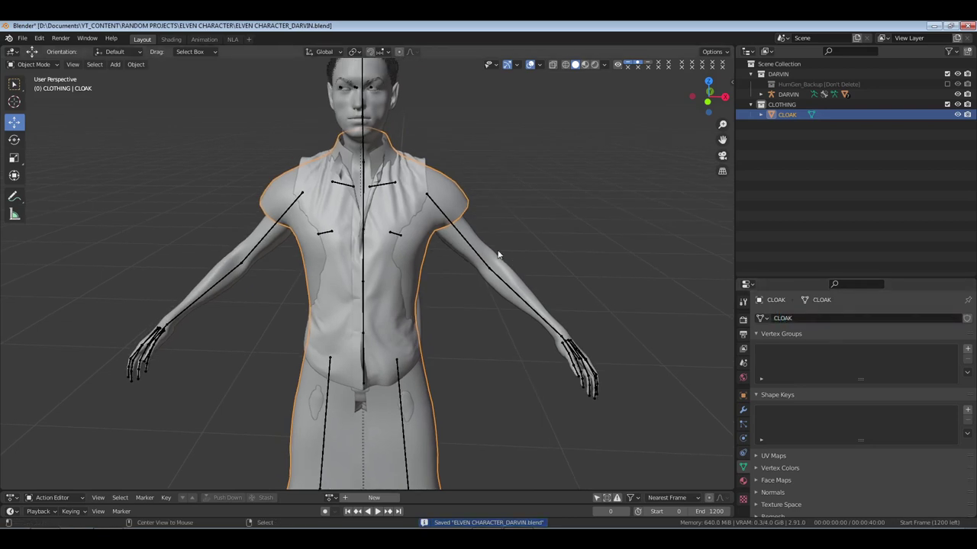
Switch the CLOAK object to Sculpt Mode
click(473, 538)
click(834, 204)
middle_drag(457, 218, 428, 222)
click(428, 221)
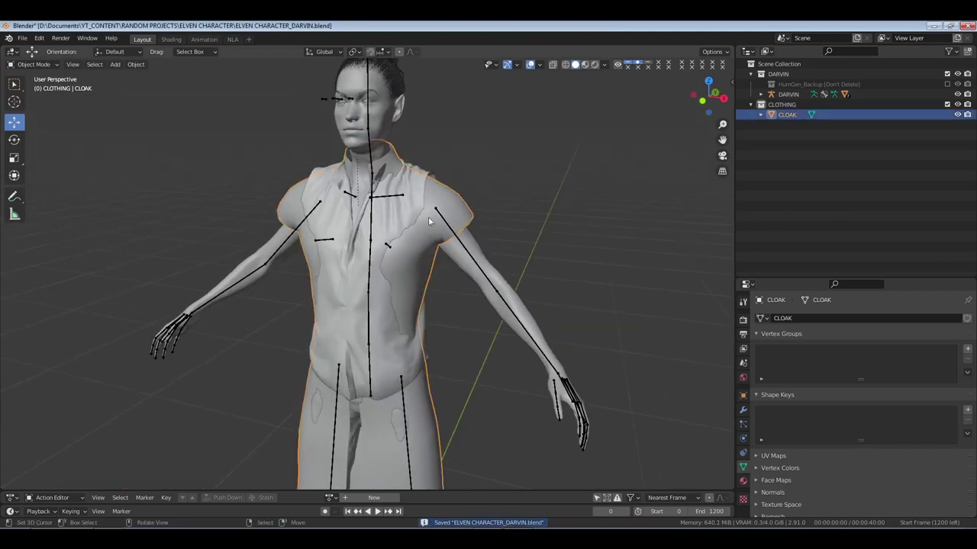
click(33, 66)
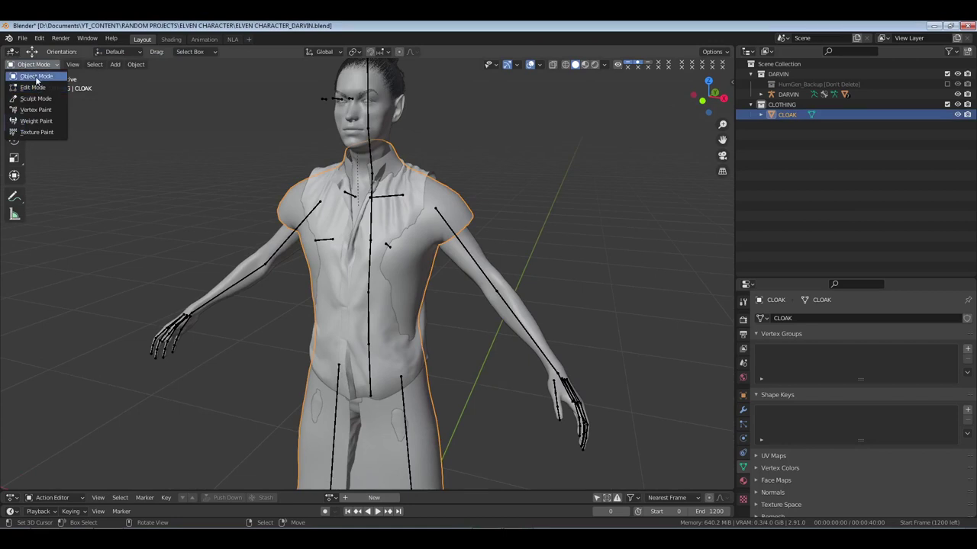
click(36, 98)
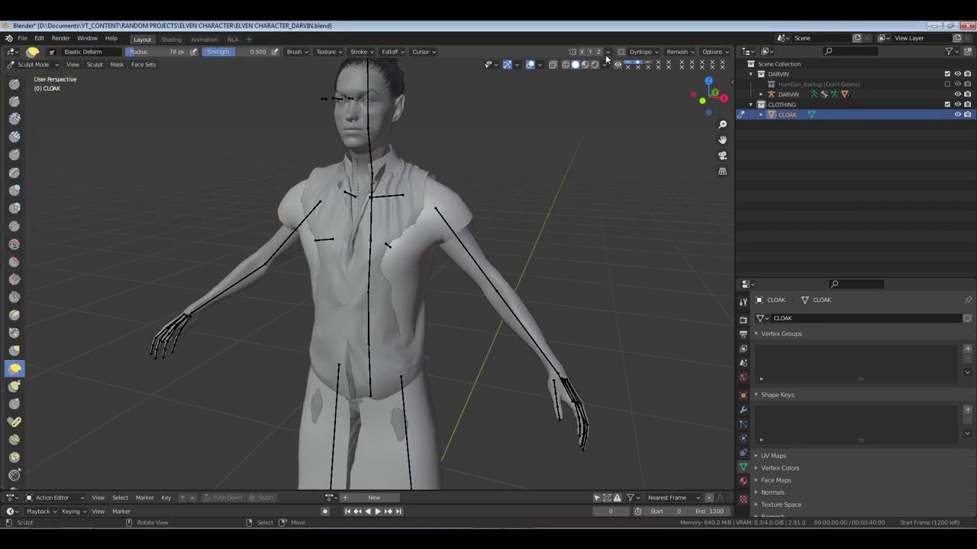
Reshape the cloak's shoulders and upper back with the Elastic Deform brush, using X mirror symmetry
middle_drag(356, 204, 436, 170)
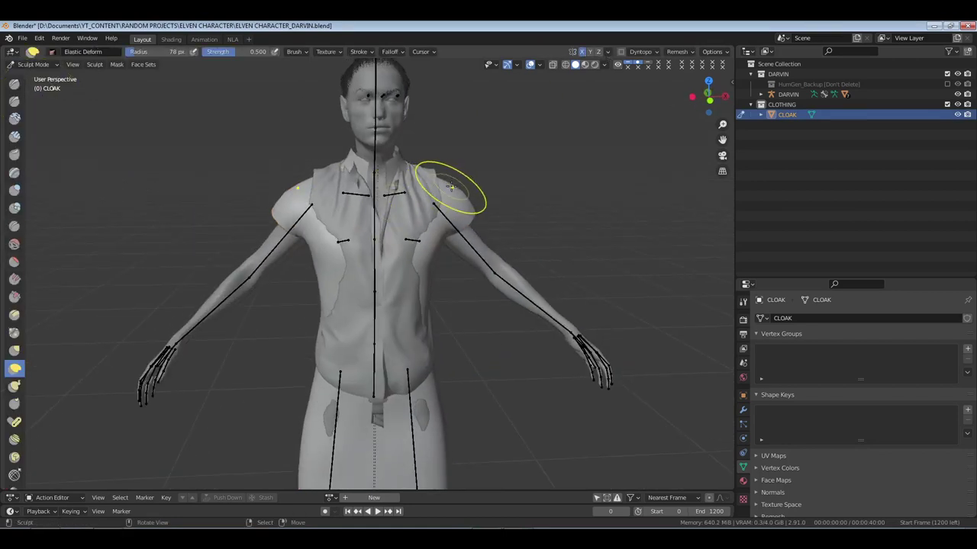
mouse_move(448, 186)
mouse_down()
mouse_move(484, 158)
mouse_move(419, 175)
mouse_move(431, 173)
mouse_up()
mouse_move(431, 172)
middle_down()
mouse_move(442, 196)
mouse_move(290, 203)
middle_up()
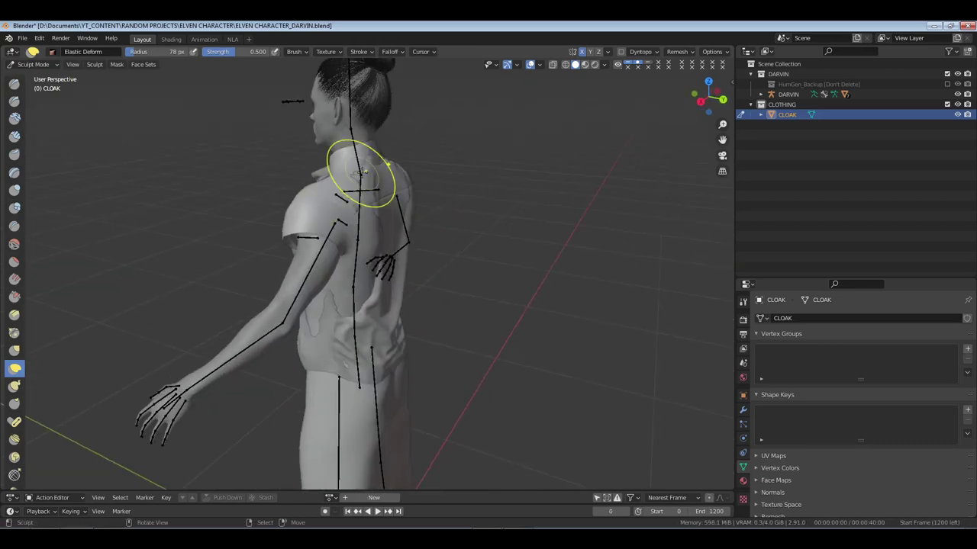
drag(360, 187, 417, 190)
drag(396, 192, 400, 221)
shift+middle_drag(415, 309, 438, 205)
mouse_move(417, 206)
mouse_down()
mouse_move(420, 214)
mouse_move(398, 214)
mouse_up()
mouse_move(397, 214)
middle_down()
mouse_move(446, 225)
mouse_move(404, 231)
mouse_move(284, 187)
middle_up()
Reshape the cloak's sides, lower back and hips with Elastic Deform to cover the shirt underneath
mouse_move(277, 181)
mouse_down()
mouse_move(267, 185)
mouse_move(268, 146)
mouse_up()
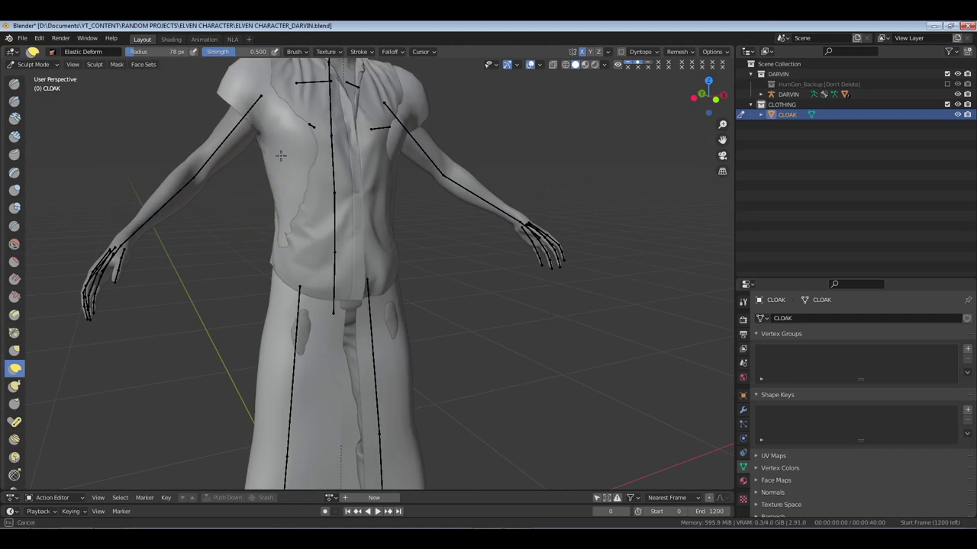
drag(276, 183, 273, 183)
middle_drag(236, 186, 435, 141)
mouse_move(435, 142)
mouse_down()
mouse_move(453, 155)
mouse_move(426, 163)
mouse_up()
middle_drag(425, 164, 323, 206)
mouse_move(323, 204)
mouse_down()
mouse_move(339, 203)
mouse_move(348, 236)
mouse_up()
middle_drag(374, 280, 497, 273)
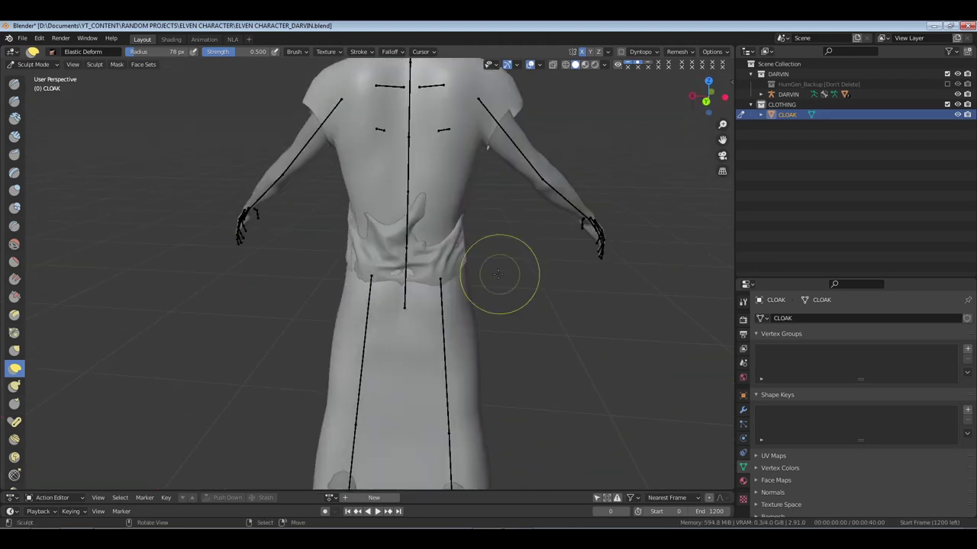
middle_drag(298, 269, 465, 273)
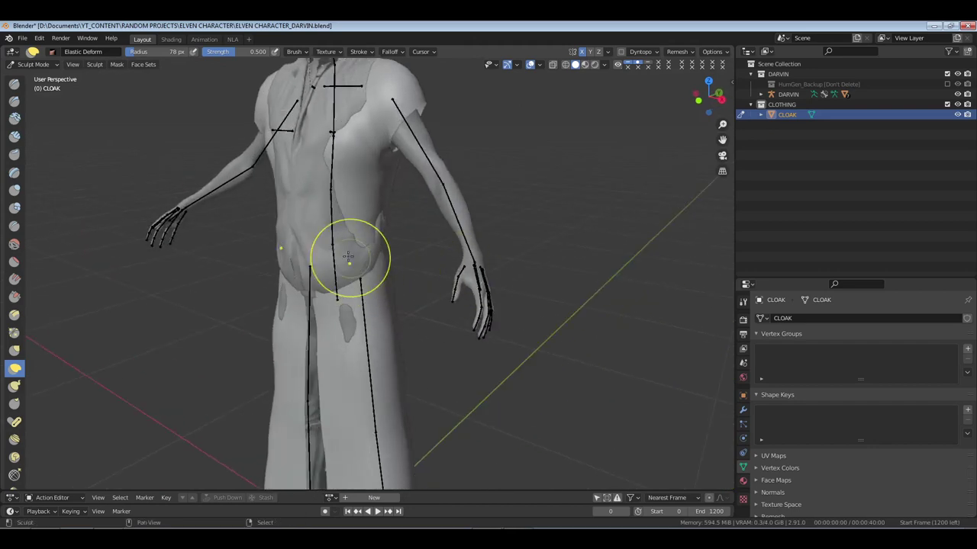
mouse_move(348, 256)
middle_down()
mouse_move(397, 221)
mouse_move(375, 267)
middle_up()
drag(377, 310, 373, 317)
middle_drag(373, 315, 435, 243)
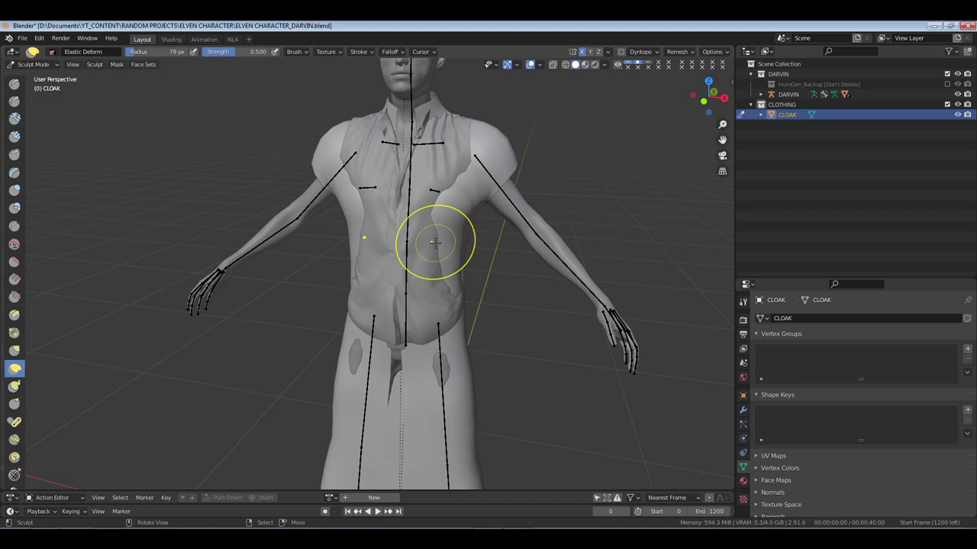
Reshape the cloak's collar and chest area with symmetric Elastic Deform strokes over the shirt
middle_drag(464, 192, 436, 164)
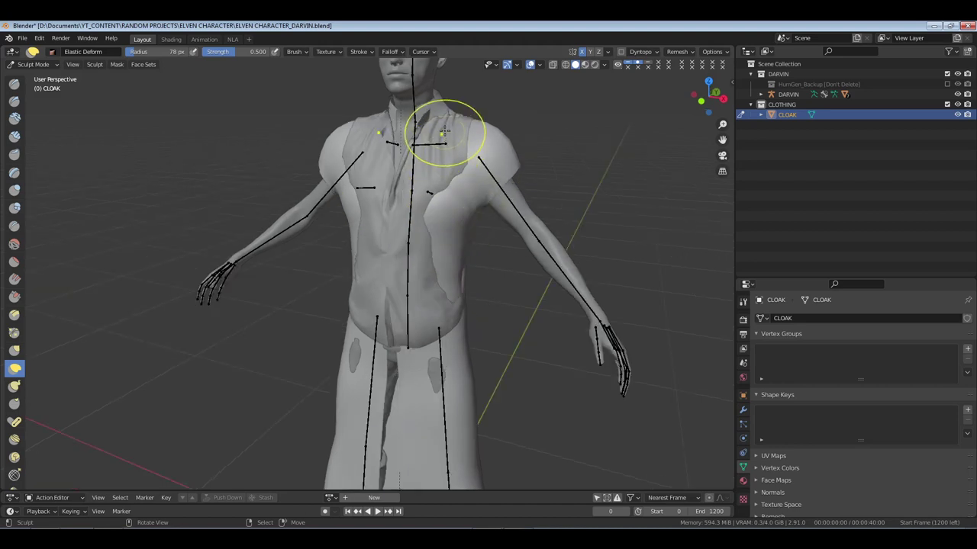
drag(426, 124, 425, 116)
mouse_move(445, 163)
middle_down()
mouse_move(480, 183)
mouse_move(448, 186)
middle_up()
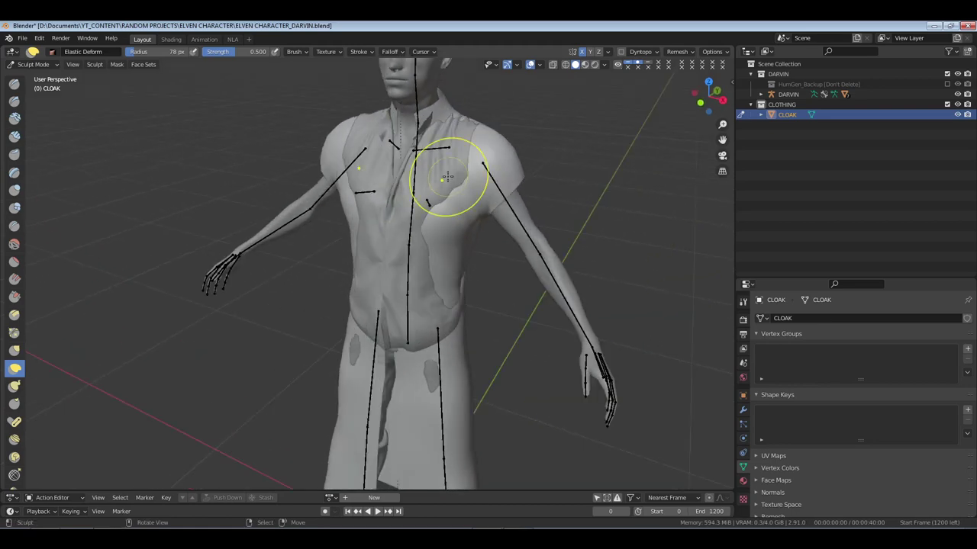
key(Tab)
key(Tab)
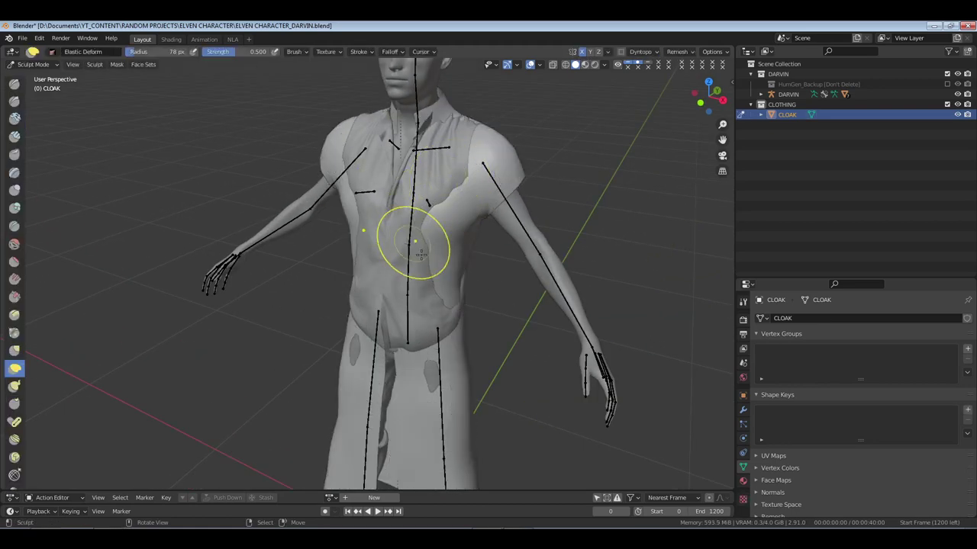
mouse_move(414, 240)
middle_down()
mouse_move(451, 218)
mouse_move(421, 234)
mouse_move(447, 186)
middle_up()
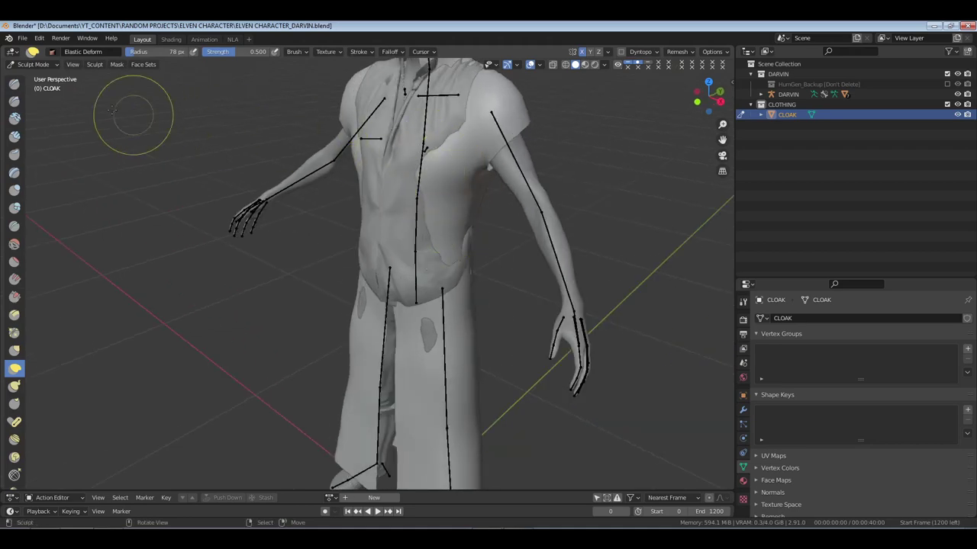
Return to Object Mode and hide the sleeveless shirt beneath the cloak
click(34, 65)
click(34, 77)
click(413, 134)
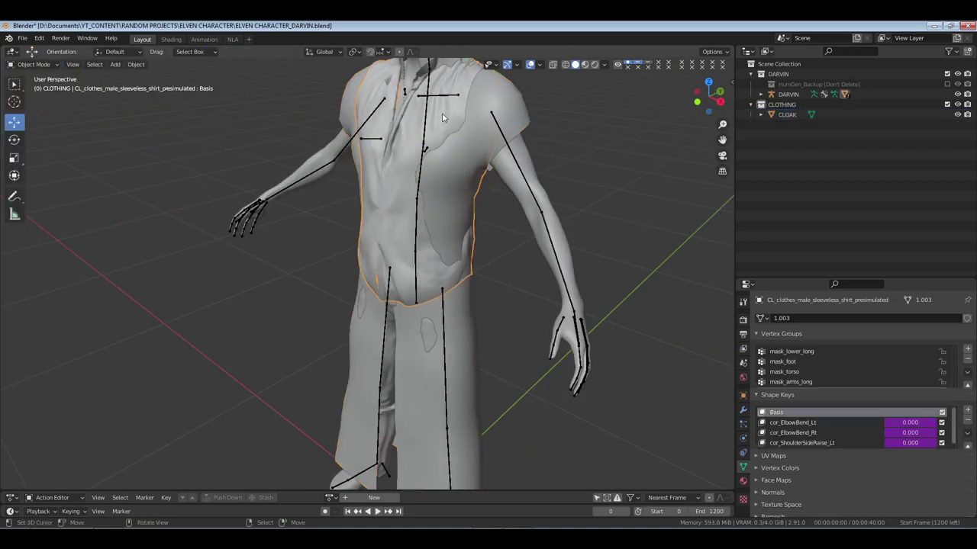
middle_drag(412, 135, 463, 144)
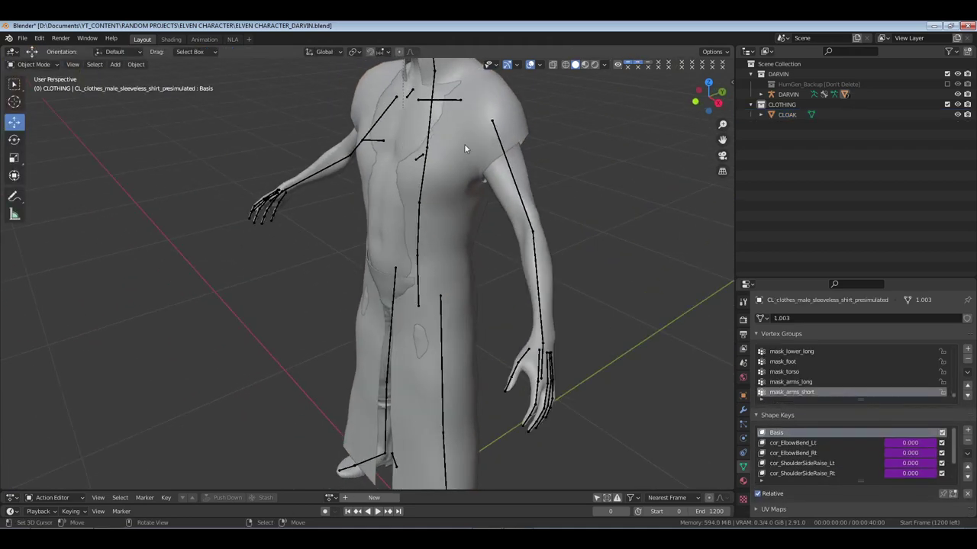
Put the CLOAK back in Sculpt Mode and pull its chest and abdomen forward over the body with Elastic Deform
click(461, 139)
click(35, 64)
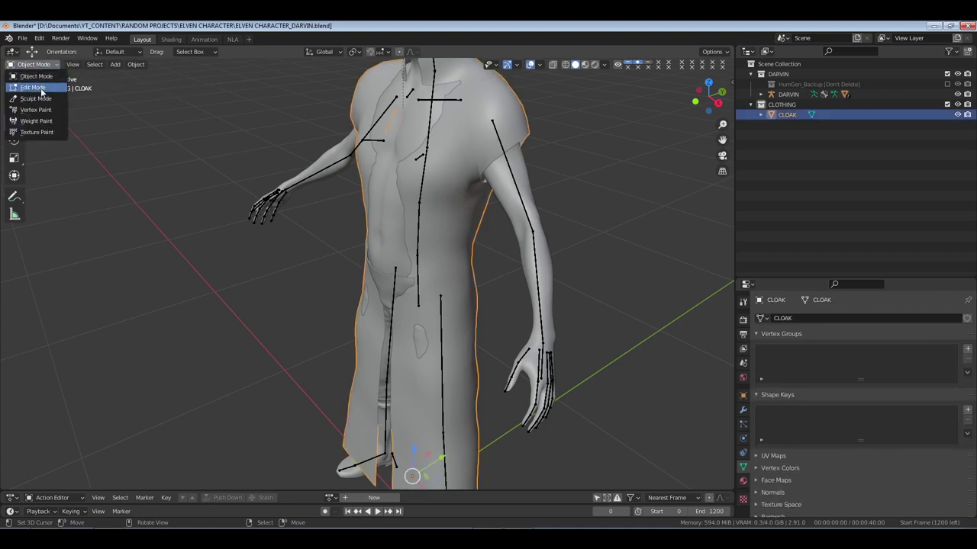
click(36, 98)
middle_drag(371, 163, 392, 142)
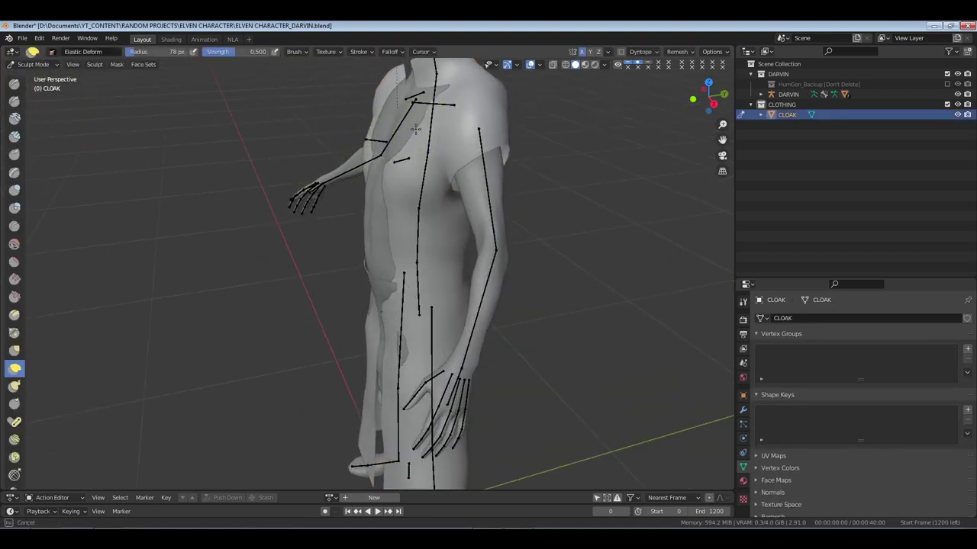
drag(416, 128, 393, 109)
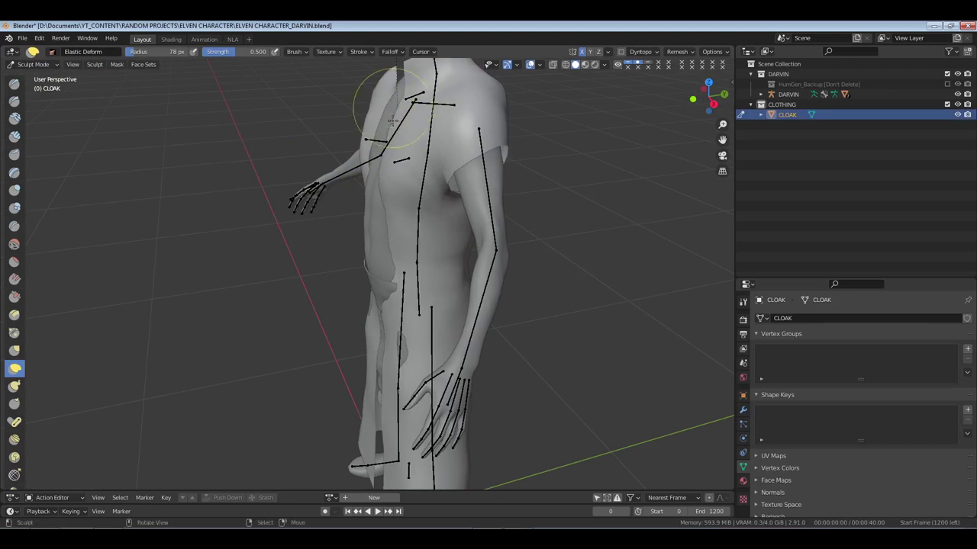
mouse_move(404, 277)
shift+middle_down()
mouse_move(424, 196)
mouse_move(412, 183)
shift+middle_up()
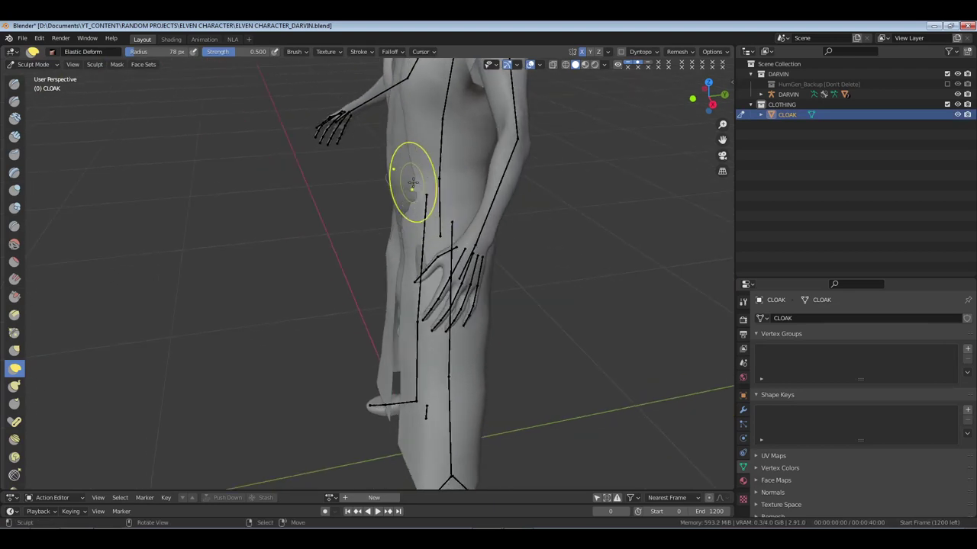
drag(412, 183, 393, 183)
mouse_move(405, 149)
mouse_down()
mouse_move(390, 154)
mouse_move(389, 124)
mouse_move(384, 132)
mouse_up()
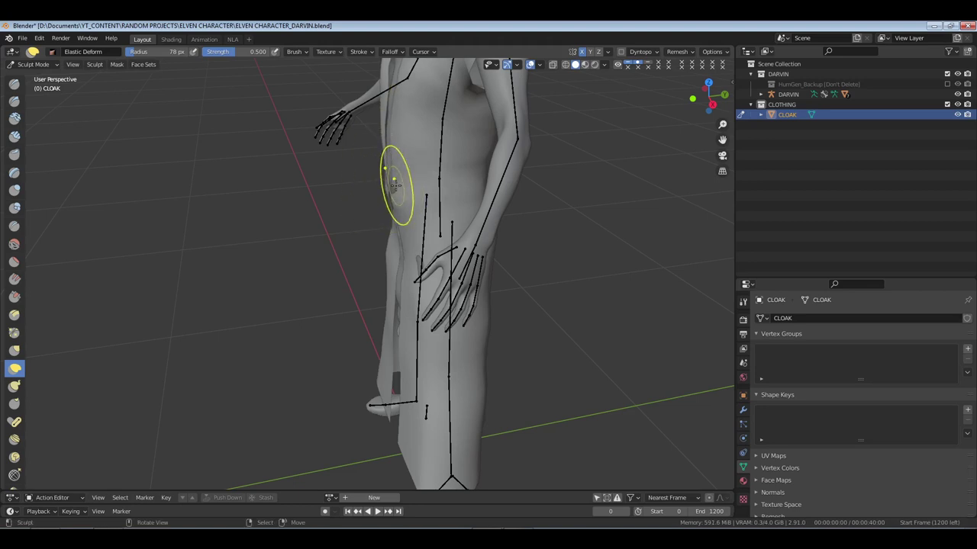
Pull the cloak's front panels forward from the waist down along the legs with Elastic Deform
drag(396, 185, 388, 185)
drag(405, 274, 398, 268)
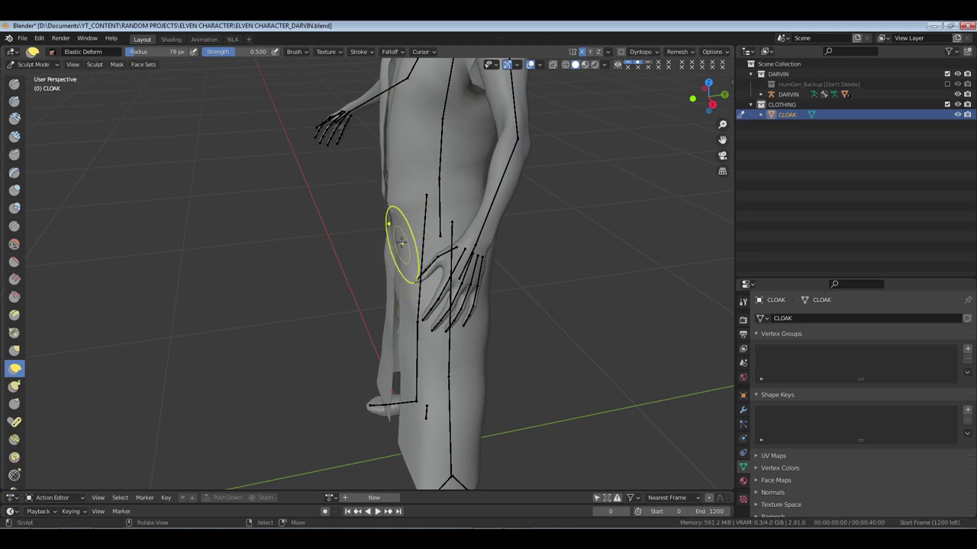
mouse_move(392, 218)
mouse_down()
mouse_move(421, 205)
mouse_move(402, 187)
mouse_up()
drag(405, 252, 398, 254)
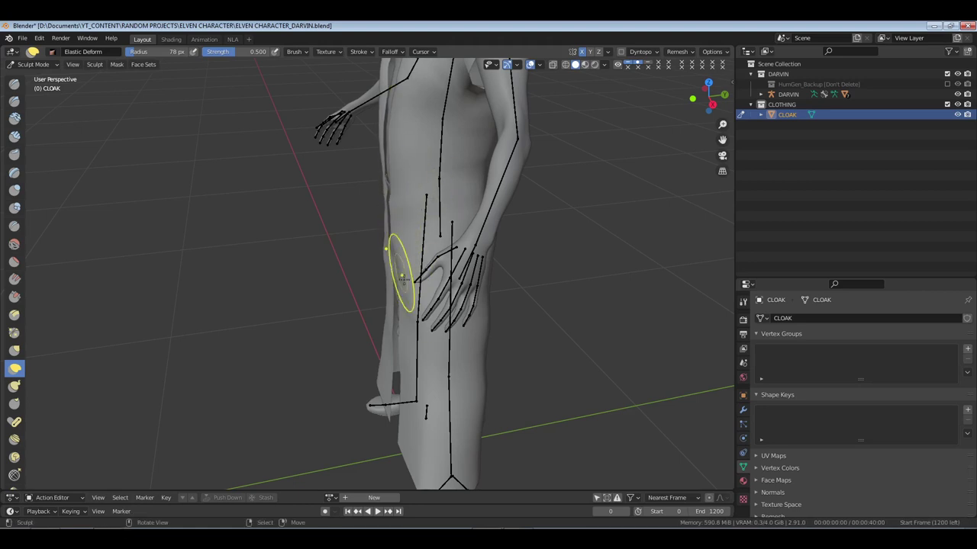
drag(414, 303, 402, 306)
drag(408, 342, 399, 352)
drag(405, 376, 398, 382)
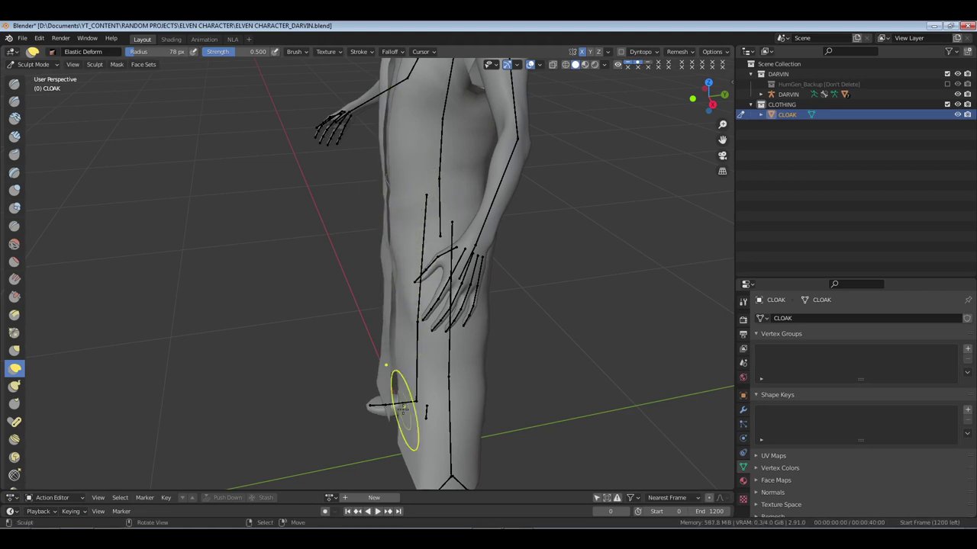
Refine the edges of the cloak's front opening at the chest and waist with symmetric Elastic Deform strokes
middle_drag(348, 321, 448, 304)
shift+middle_drag(424, 190, 462, 297)
middle_drag(463, 297, 424, 305)
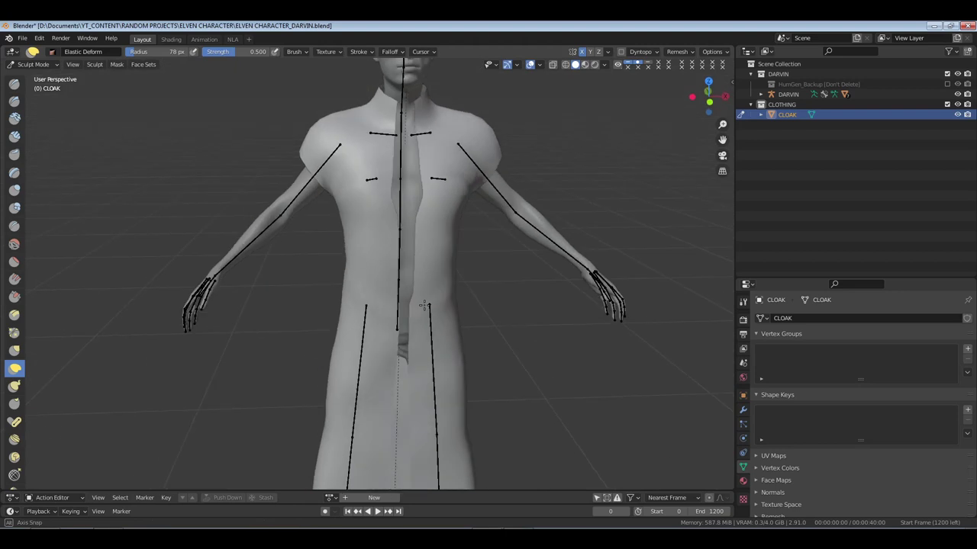
drag(433, 191, 418, 191)
drag(411, 296, 424, 304)
mouse_move(435, 313)
middle_down()
mouse_move(406, 302)
mouse_move(431, 304)
middle_up()
mouse_move(417, 318)
mouse_down()
mouse_move(436, 321)
mouse_move(414, 323)
mouse_up()
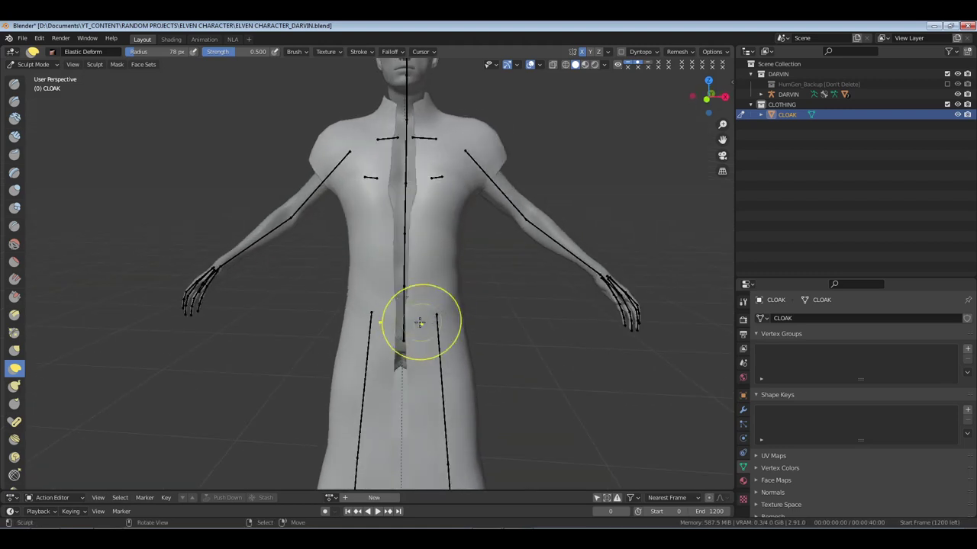
middle_drag(458, 338, 364, 342)
drag(366, 321, 353, 328)
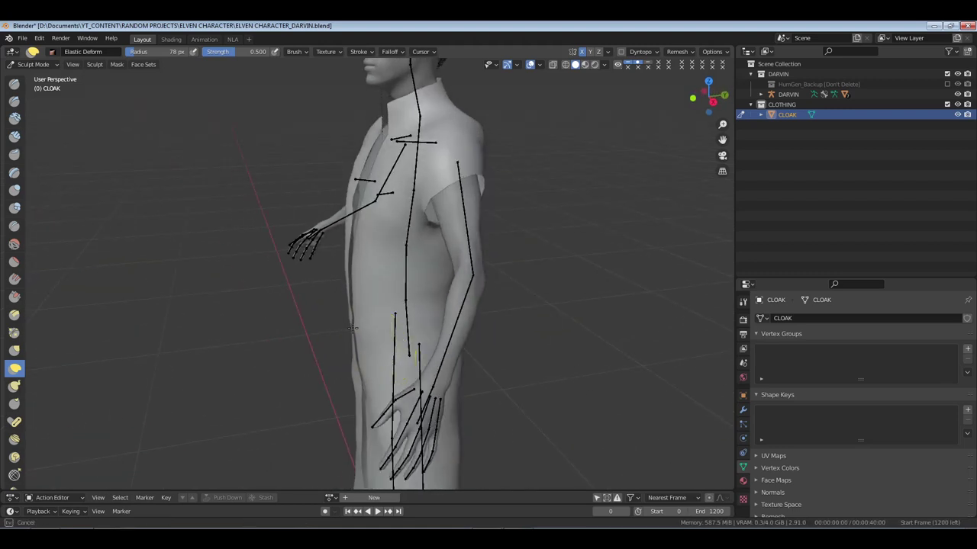
Leave Sculpt Mode for Object Mode, deselect the cloak, and save the file
mouse_move(373, 236)
middle_down()
mouse_move(306, 200)
mouse_move(358, 191)
mouse_move(431, 215)
mouse_move(404, 191)
mouse_move(382, 218)
mouse_move(534, 211)
mouse_move(394, 222)
mouse_move(427, 222)
mouse_move(135, 141)
middle_up()
click(33, 64)
click(30, 76)
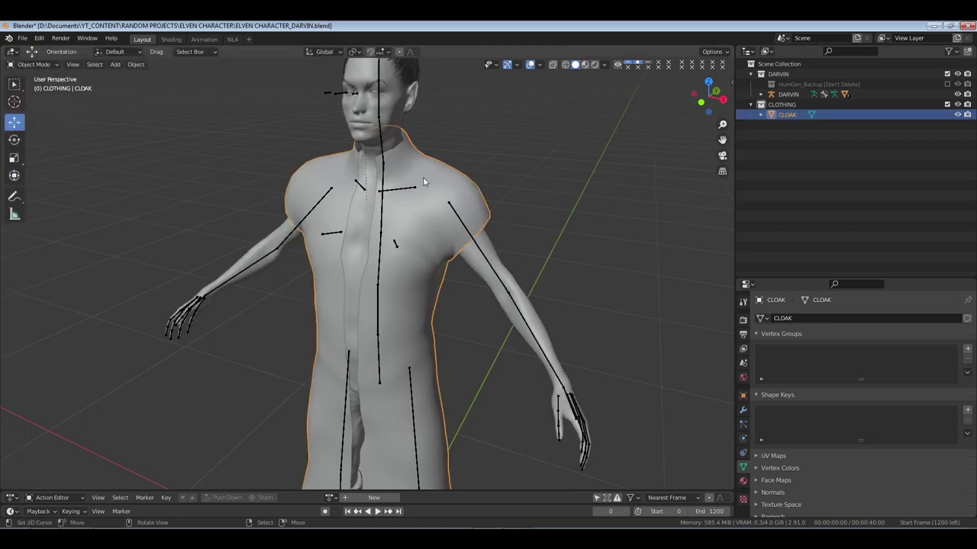
key(alt+a)
key(ctrl+s)
middle_drag(433, 180, 431, 209)
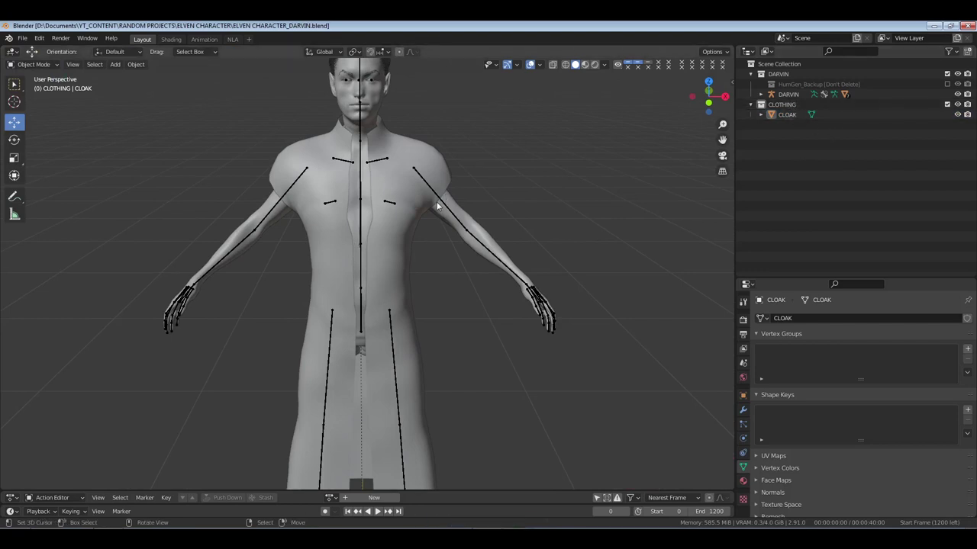
Unhide the CL_clothes_male_sleeveless_shirt_presimulated object under the DARVIN rig and delete it
click(760, 94)
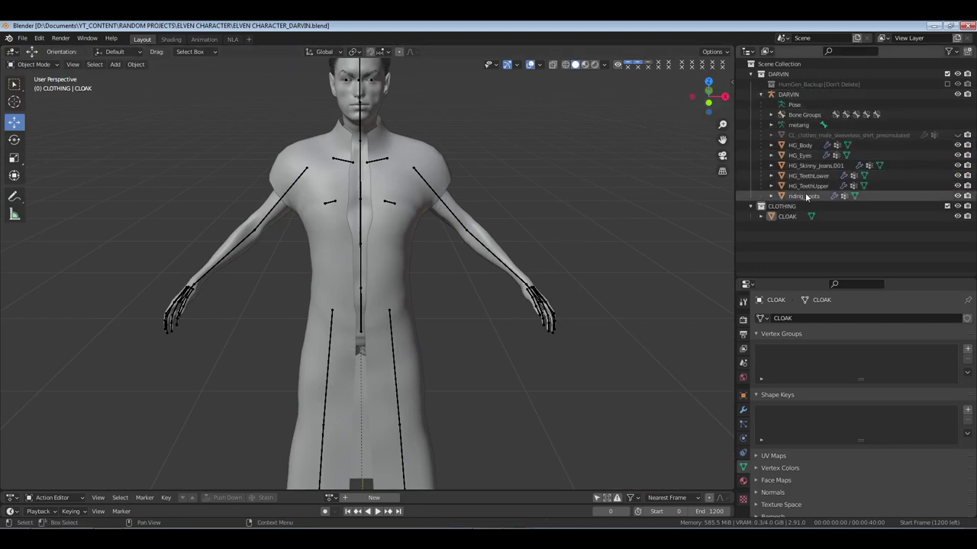
click(814, 136)
click(958, 135)
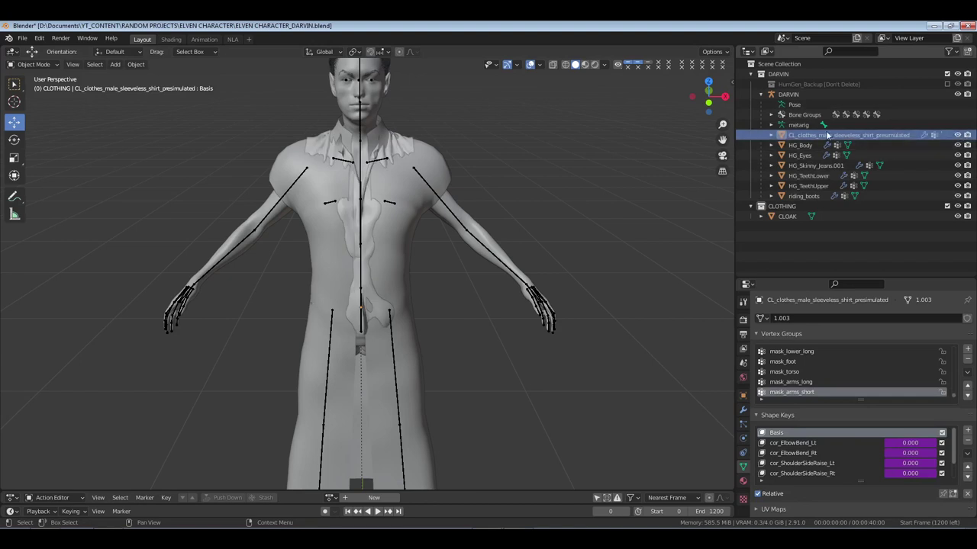
click(825, 135)
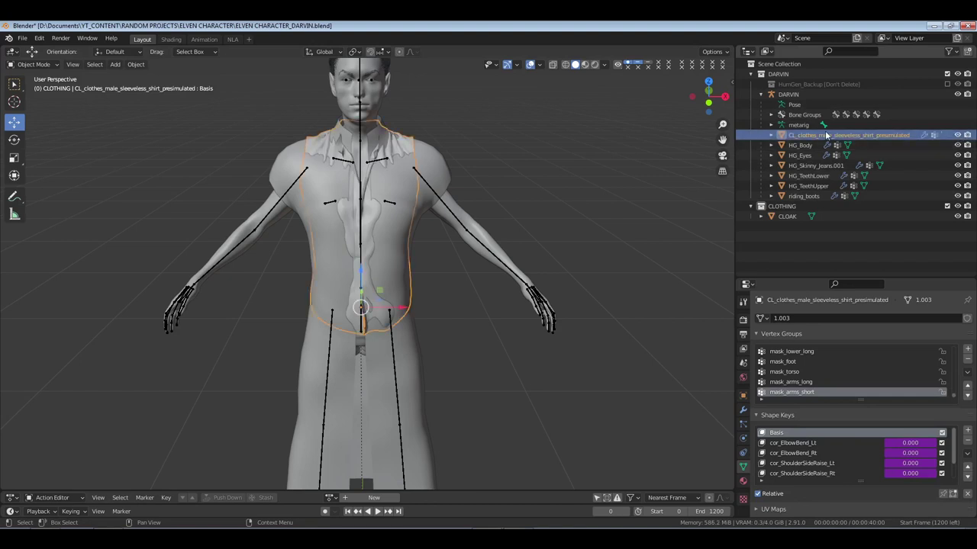
right_click(825, 135)
click(794, 168)
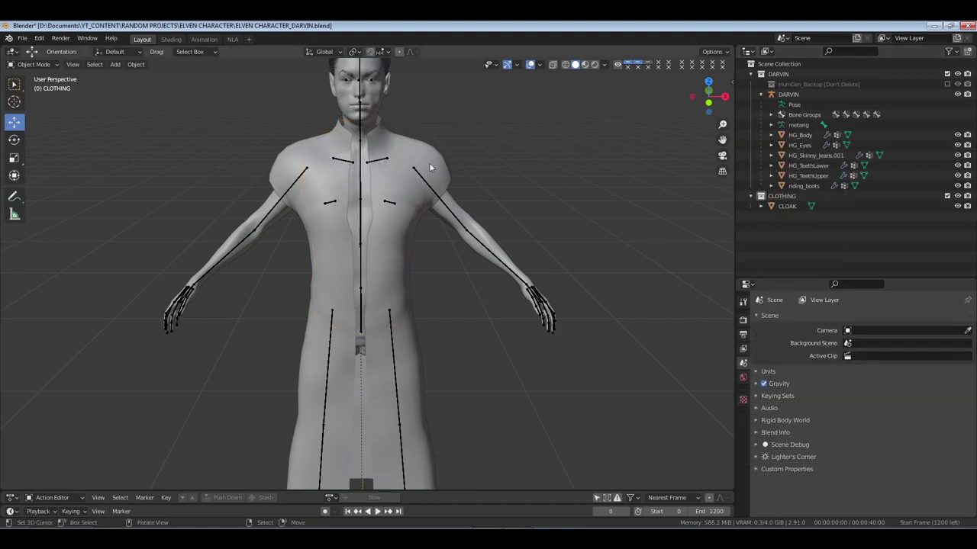
Clean up the file's unused data-blocks and save the file
click(22, 38)
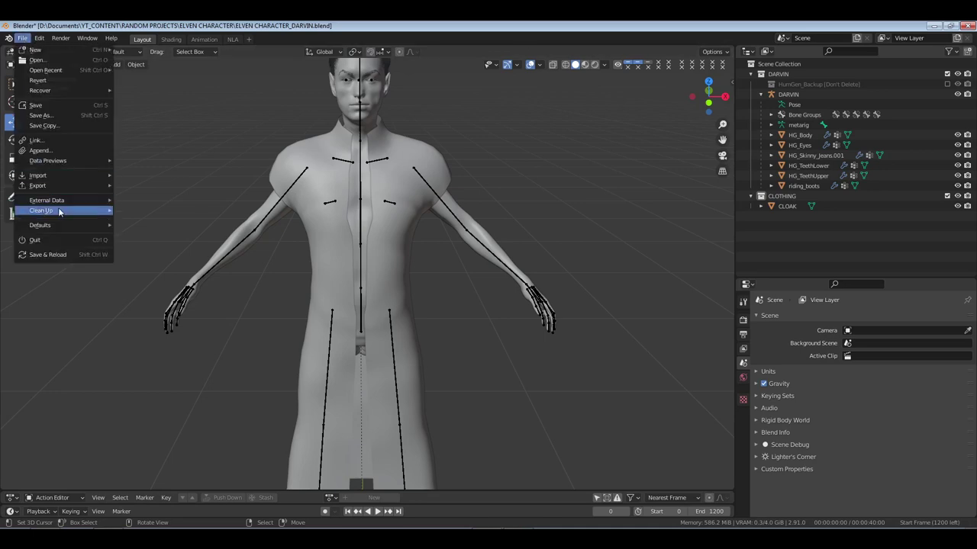
mouse_move(61, 208)
click(155, 213)
click(155, 213)
key(ctrl+s)
middle_drag(415, 212, 428, 232)
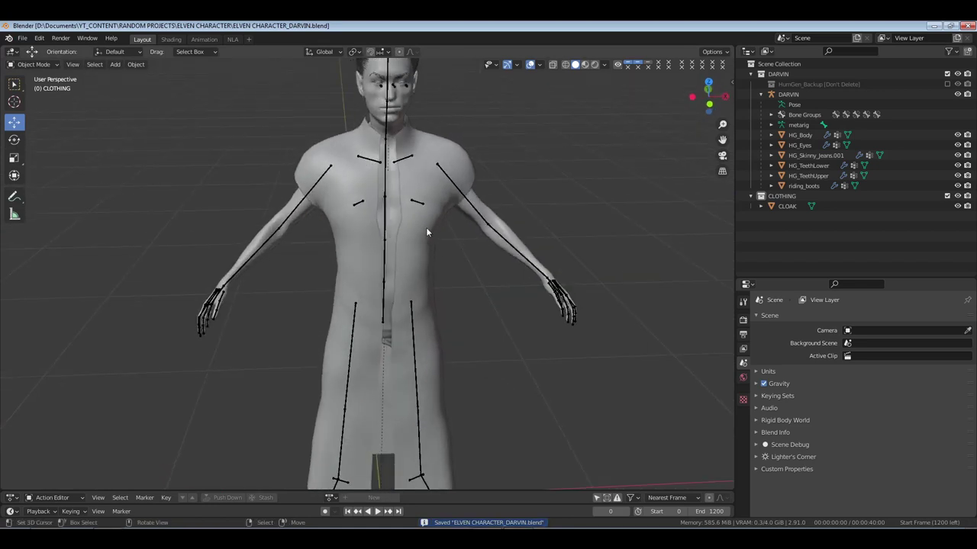
Hide the CLOAK and open the HG_Body mesh in Edit Mode from the front view
click(760, 94)
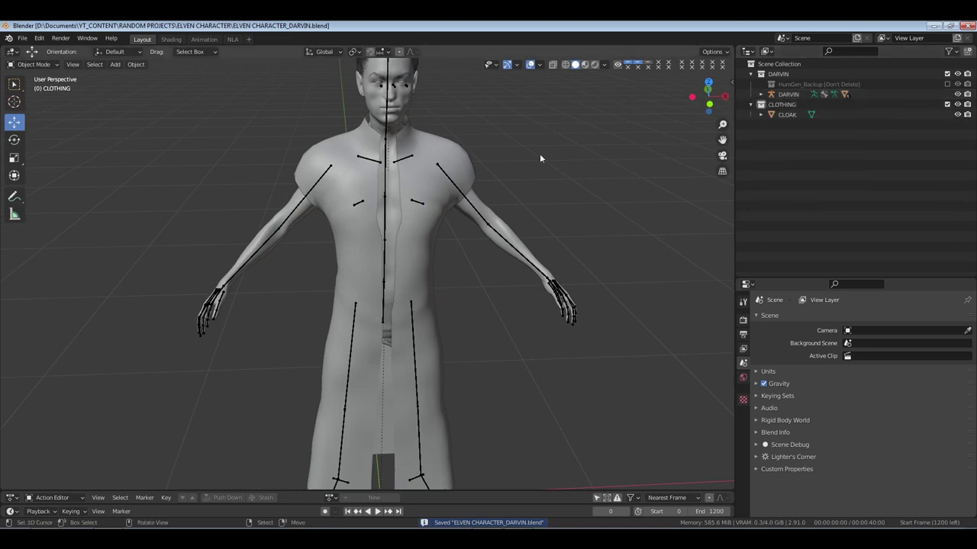
click(433, 149)
click(433, 149)
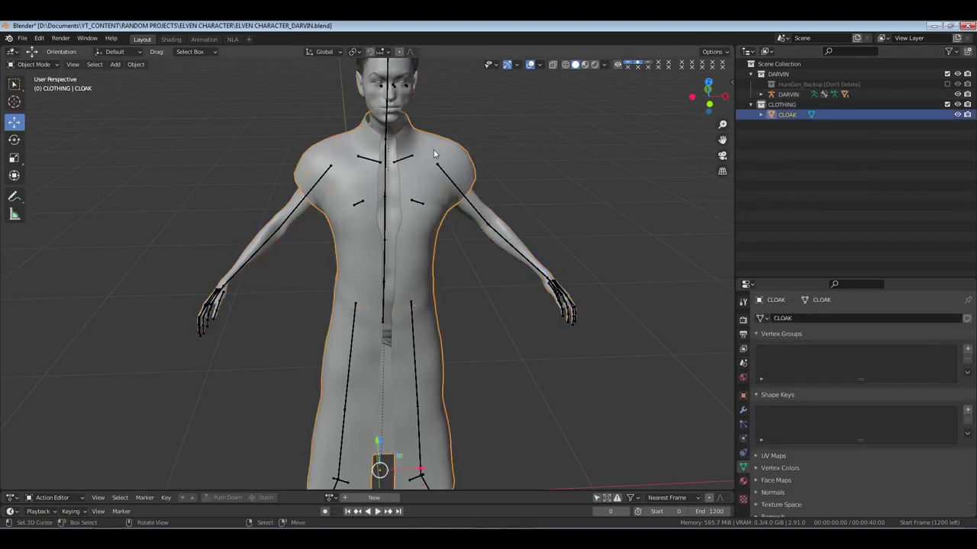
key(h)
click(427, 150)
key(KP_1)
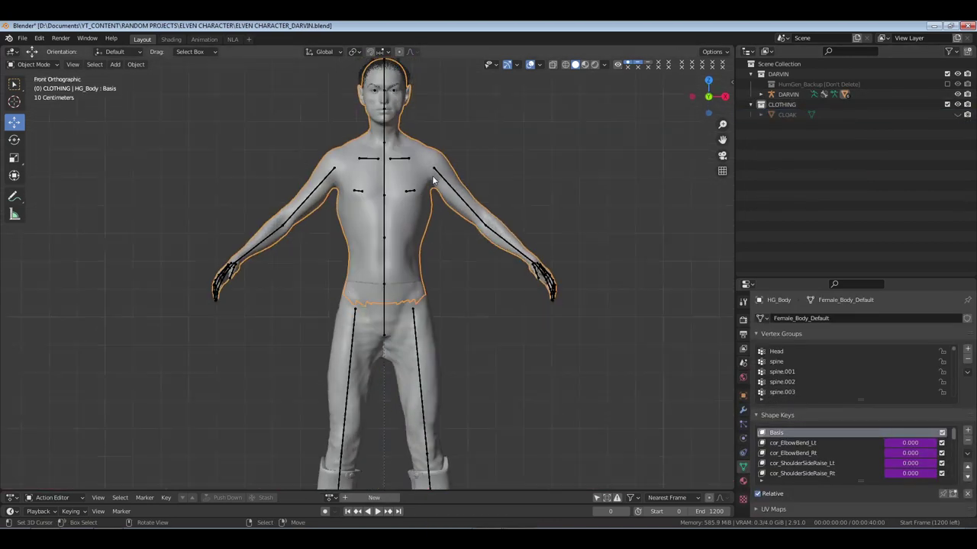
key(Tab)
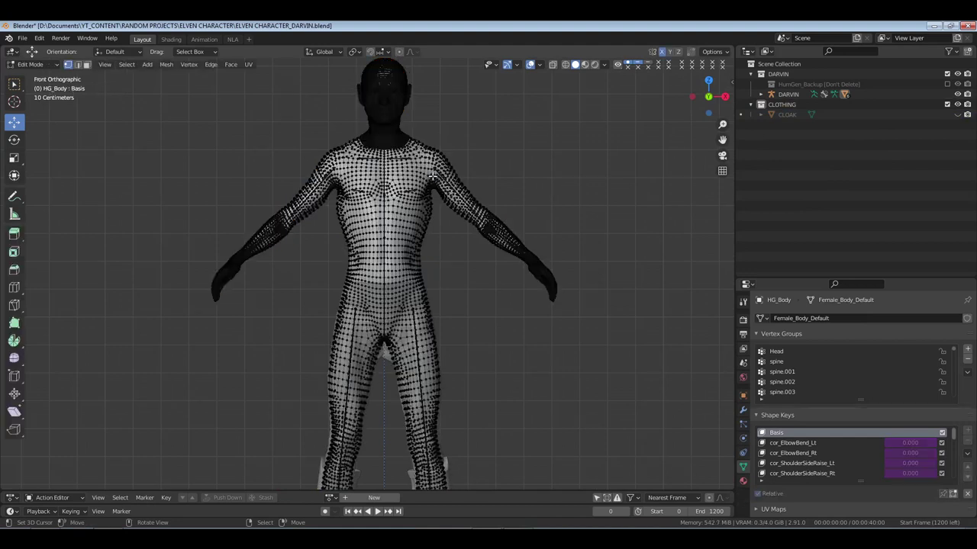
Duplicate the body's torso, neck and upper arms from the front in wireframe, separate the copy as its own object, and return to Object Mode
key(z)
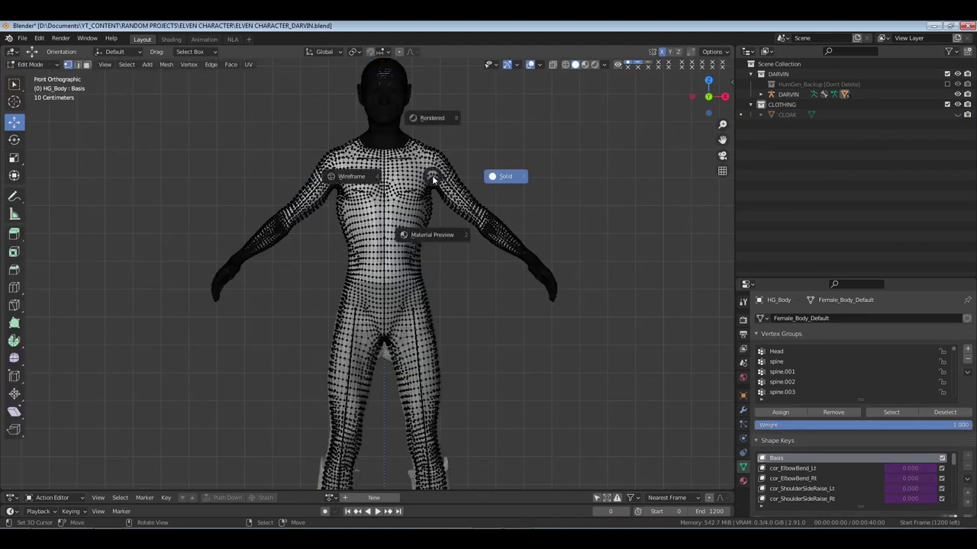
click(342, 176)
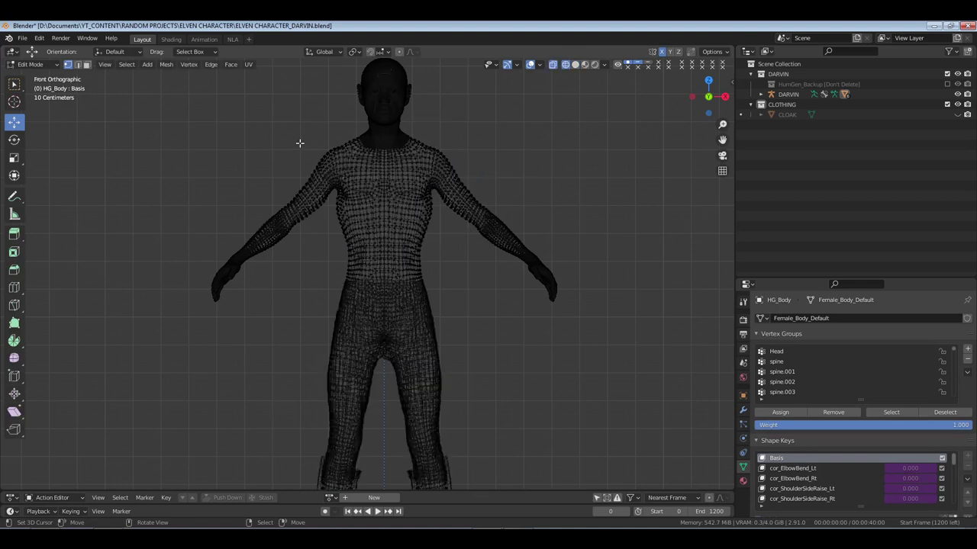
drag(300, 124, 469, 303)
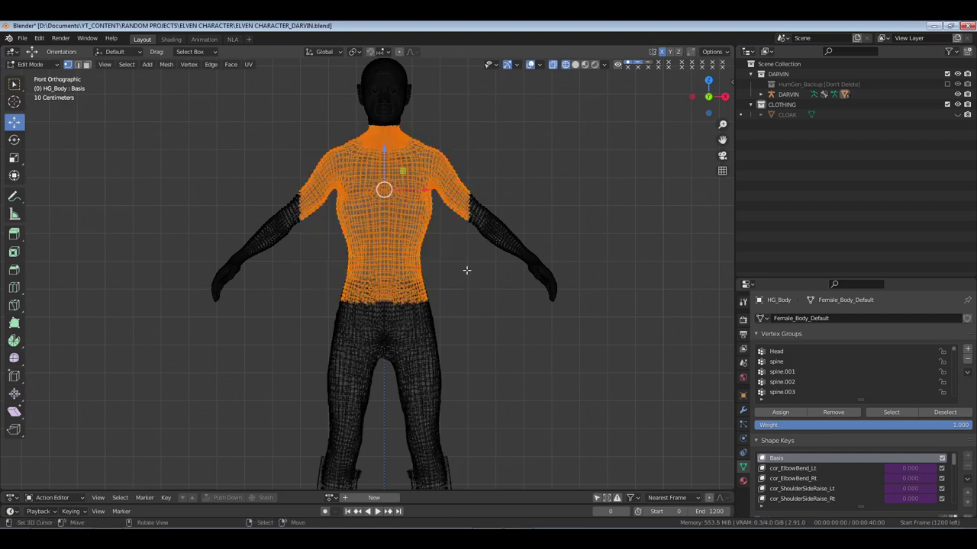
key(shift+d)
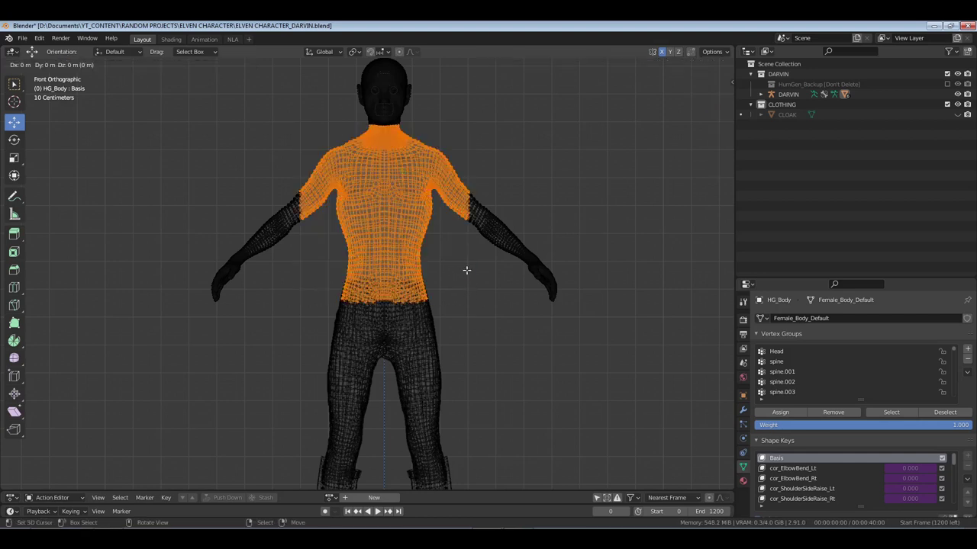
right_click(467, 272)
key(p)
click(466, 270)
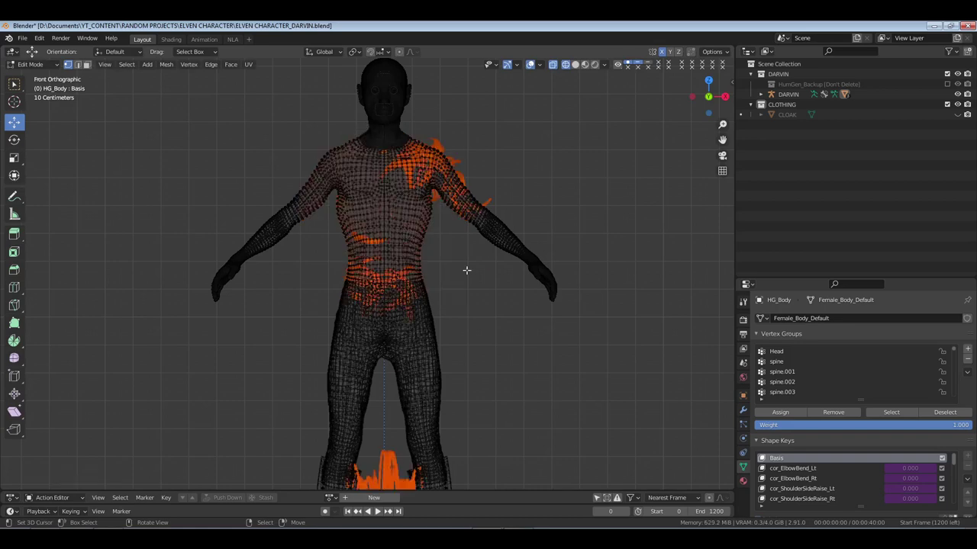
key(Tab)
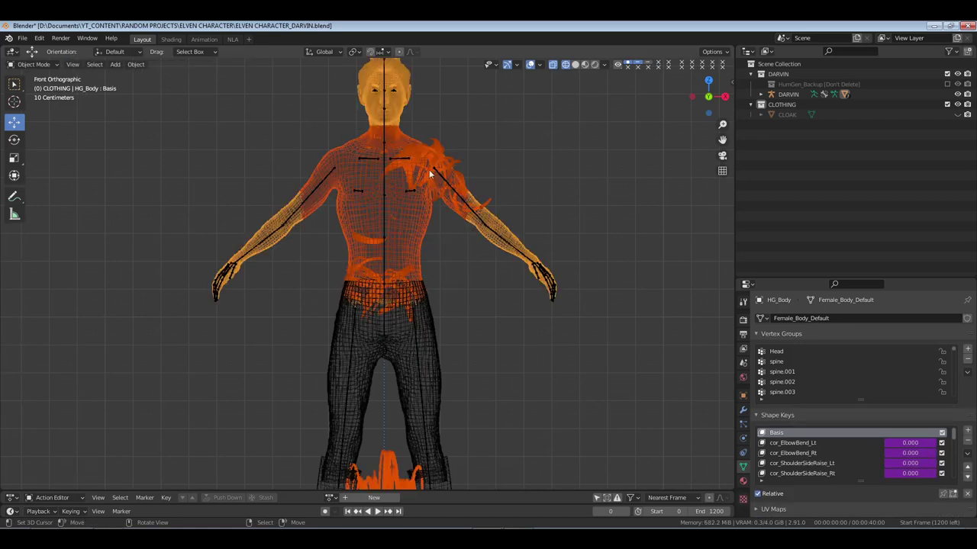
Remove all hair particle systems from the separated HG_Body.002 torso object
click(404, 167)
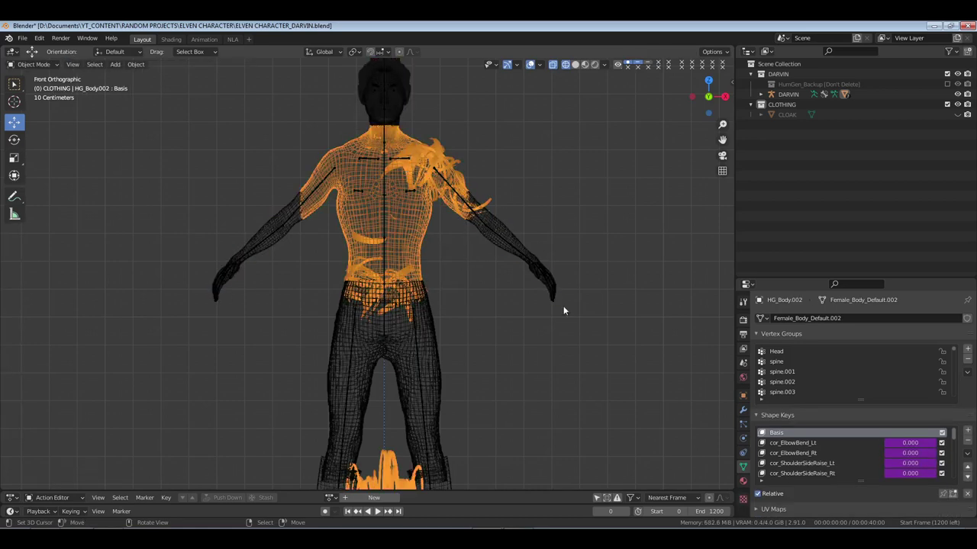
click(743, 410)
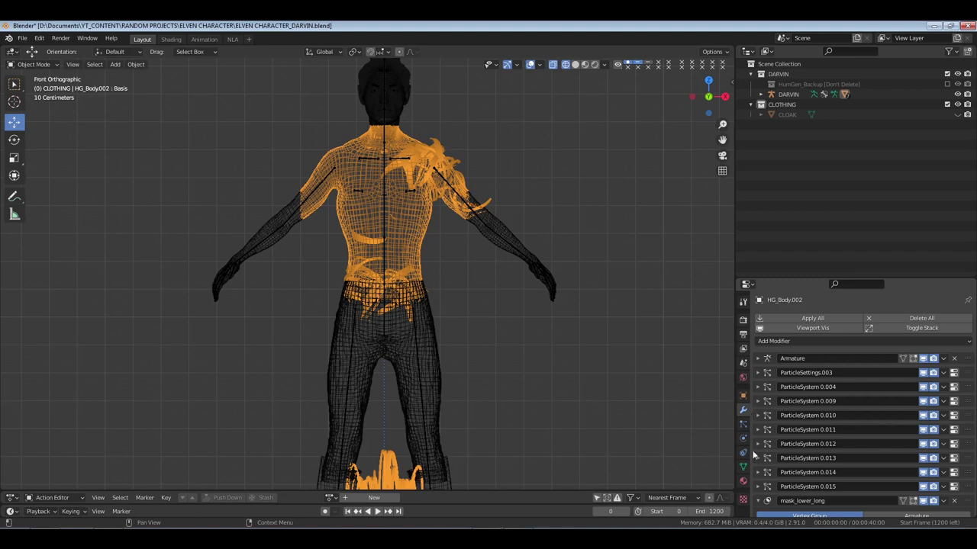
click(743, 424)
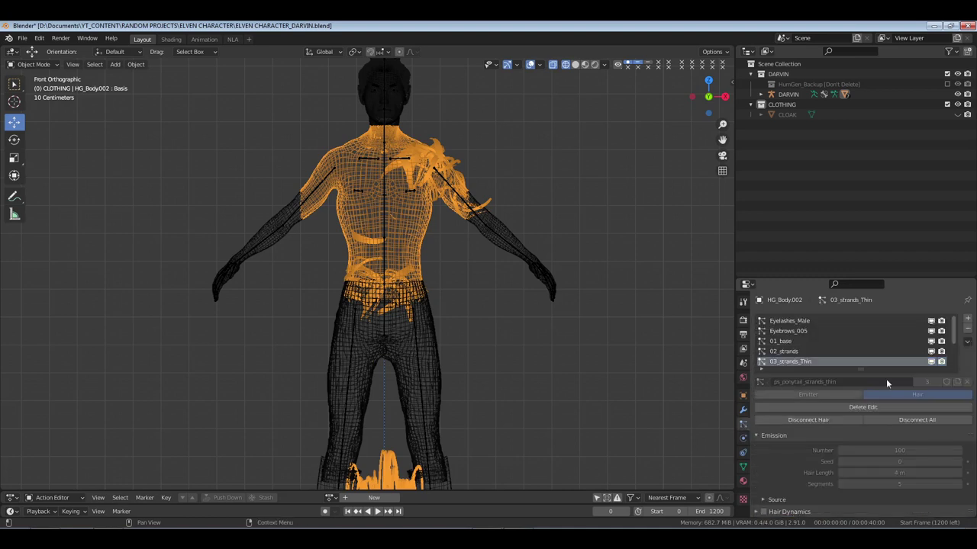
click(968, 329)
click(968, 329)
click(968, 329)
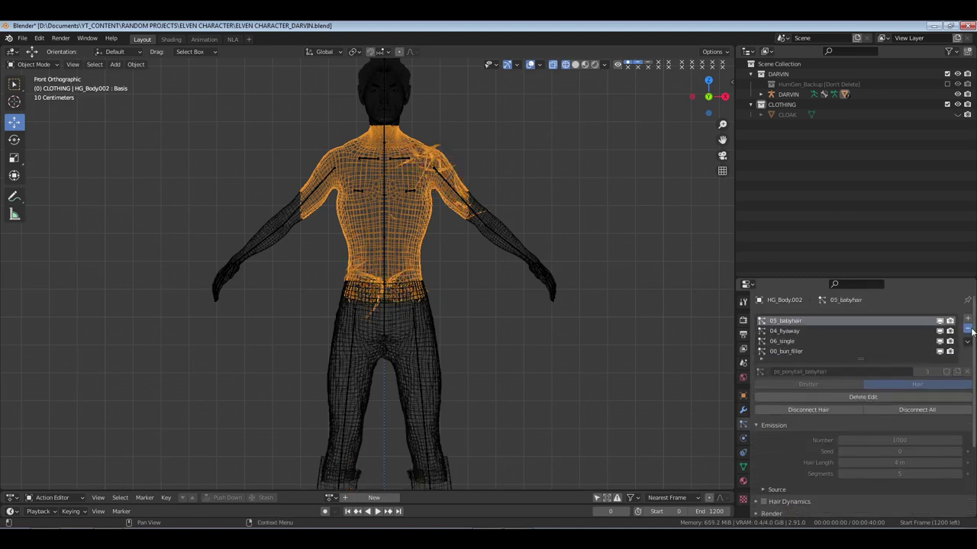
click(968, 329)
click(969, 329)
click(968, 329)
click(968, 329)
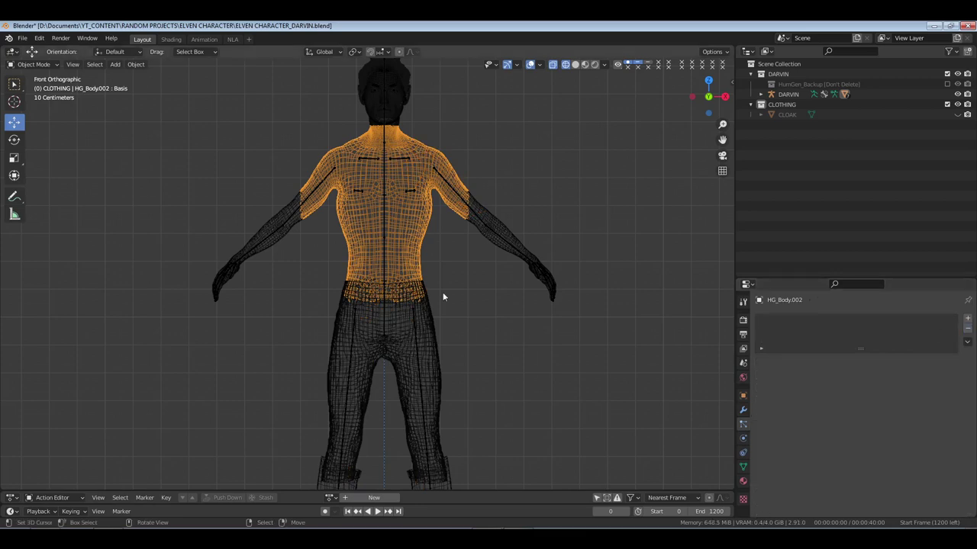
Switch to solid shading, isolate the HG_Body.002 torso in local view, and open it in Edit Mode
middle_drag(443, 294, 513, 260)
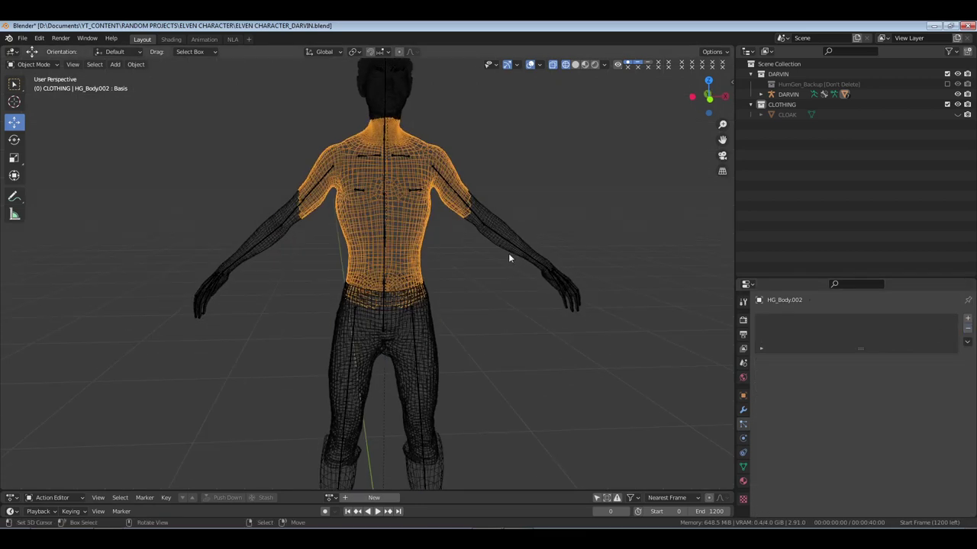
key(z)
click(478, 260)
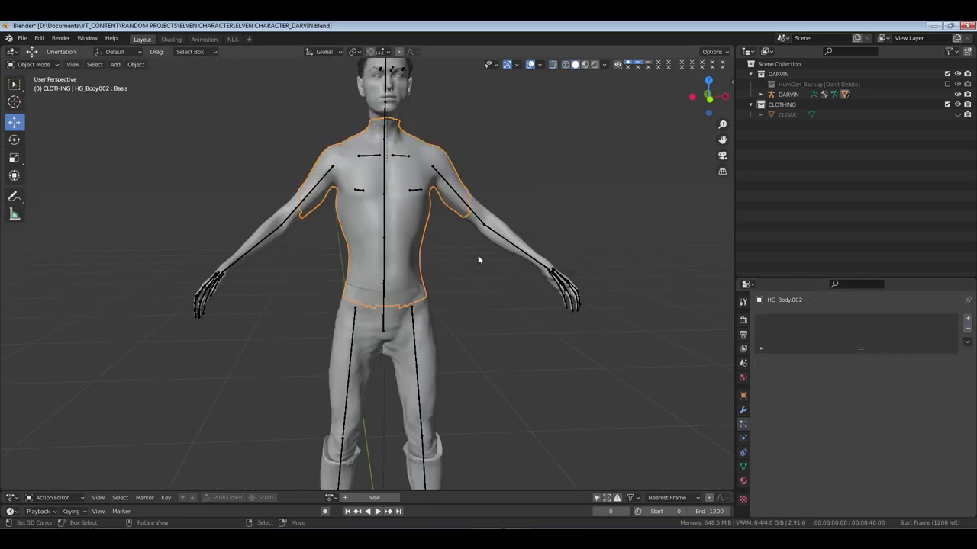
key(KP_Divide)
middle_drag(473, 253, 504, 331)
key(Tab)
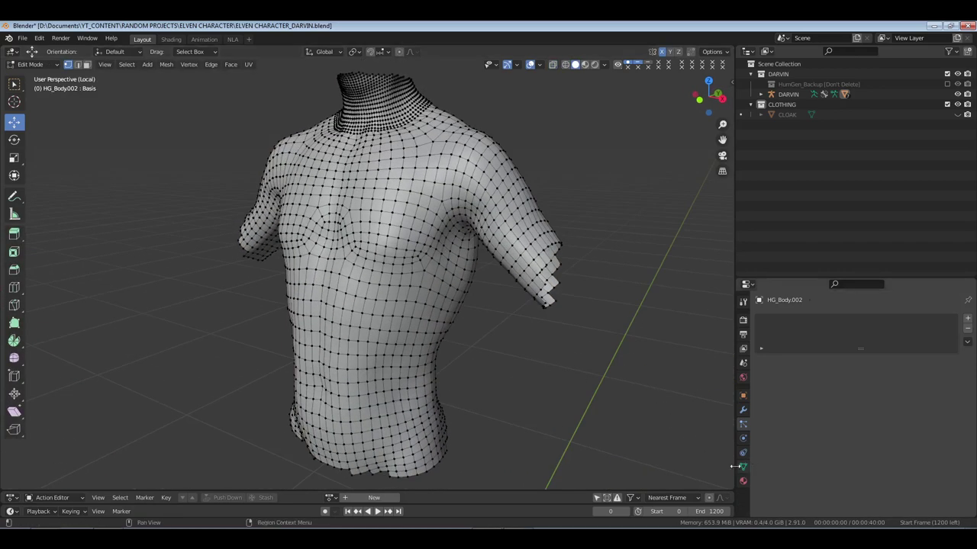
Save the file
click(742, 467)
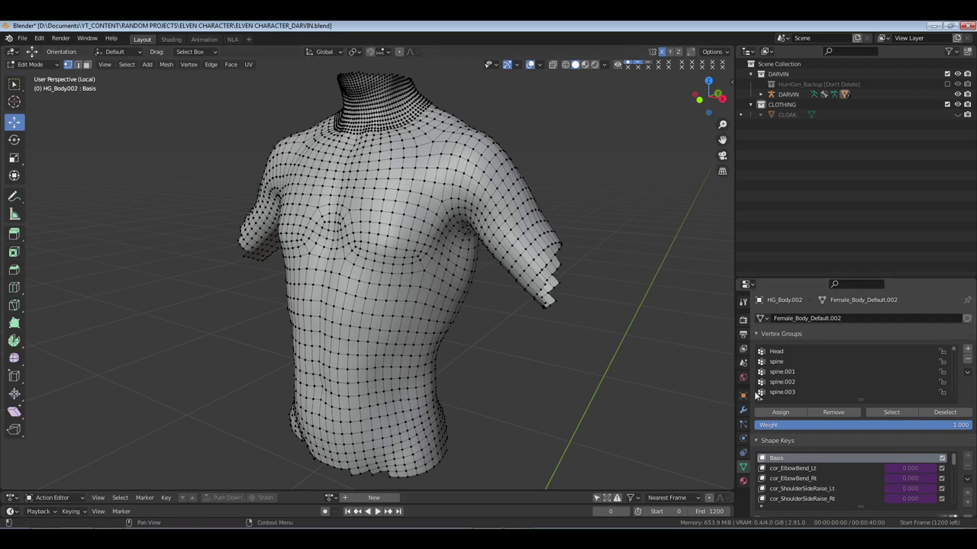
click(743, 319)
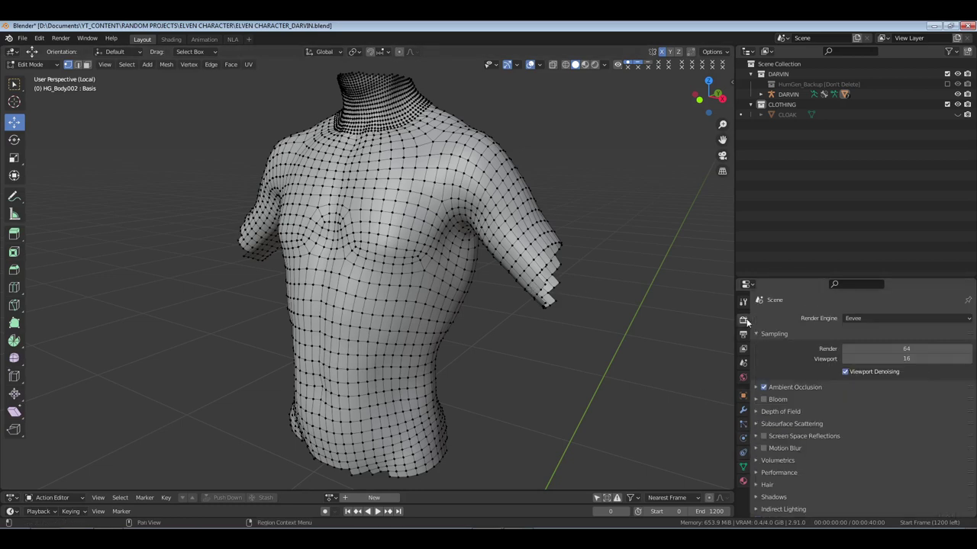
key(ctrl+s)
Remove the vertex loops around both shoulders to split the sleeves from the torso mesh
middle_drag(463, 223, 499, 221)
scroll(498, 221, up, 1)
scroll(497, 221, up, 2)
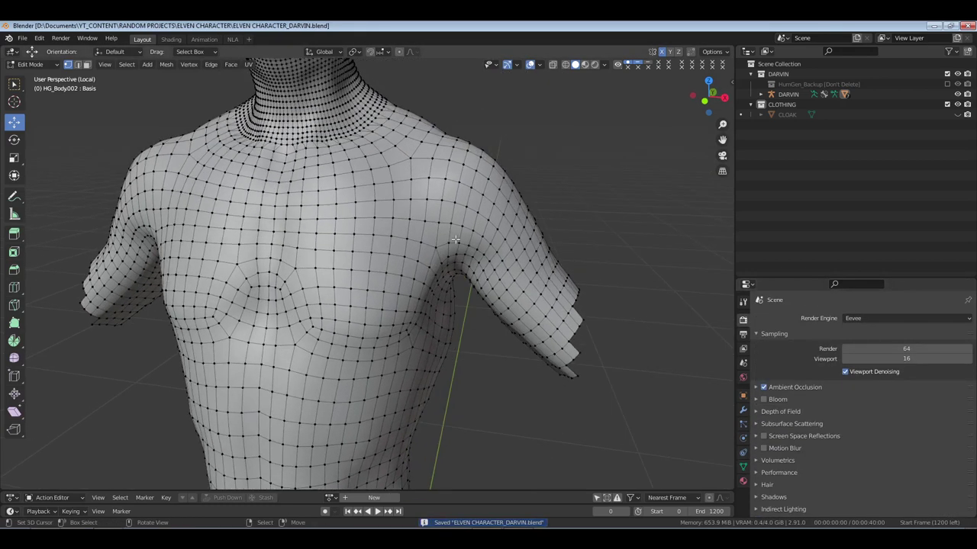
scroll(480, 228, up, 2)
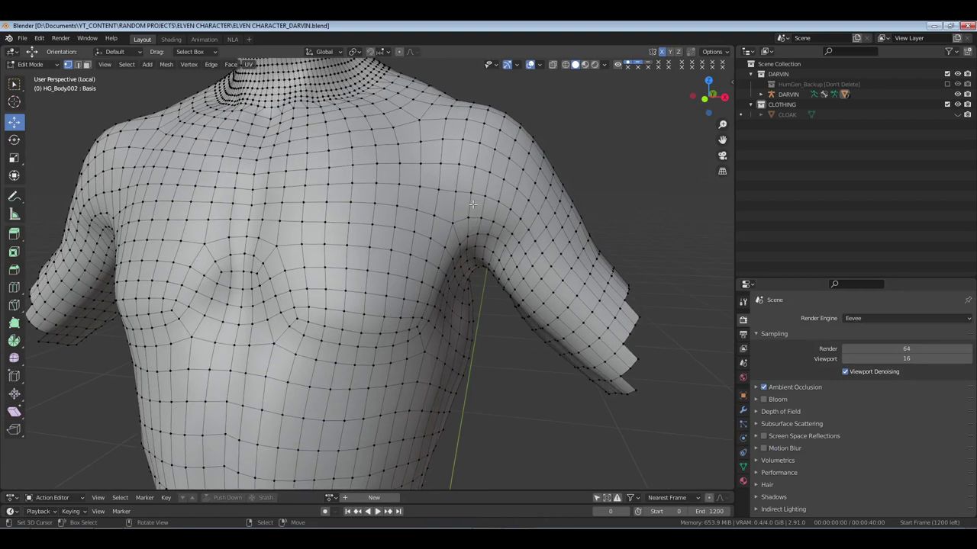
alt+right_click(472, 204)
middle_drag(472, 205, 305, 212)
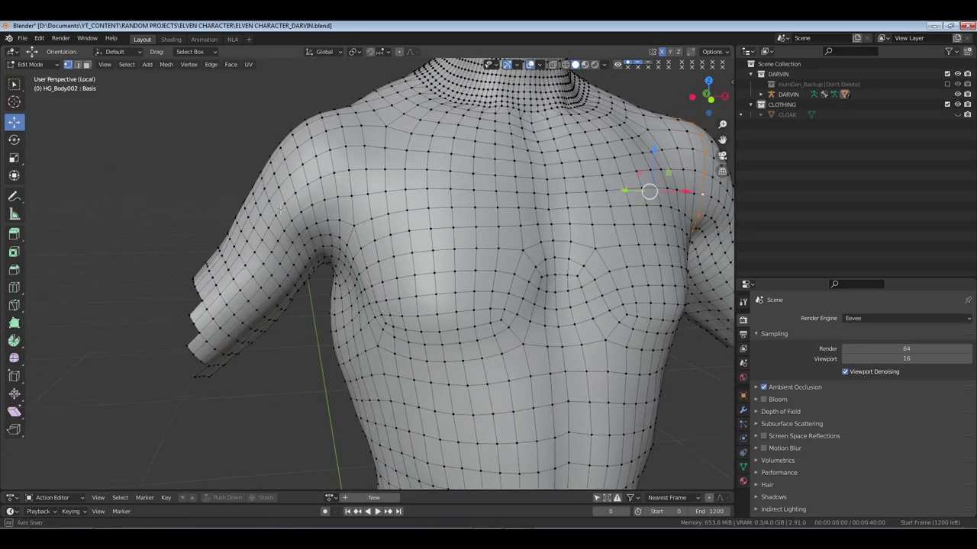
alt+shift+click(337, 219)
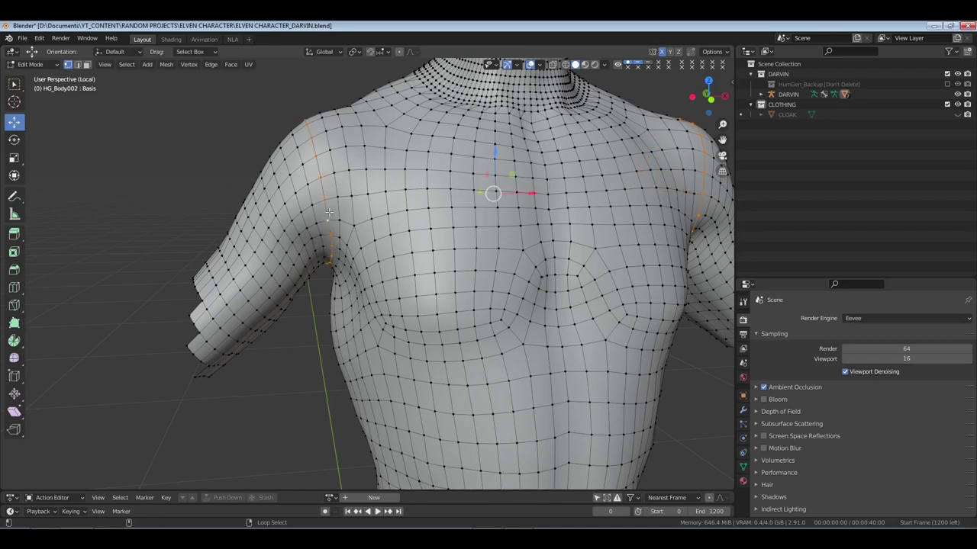
key(h)
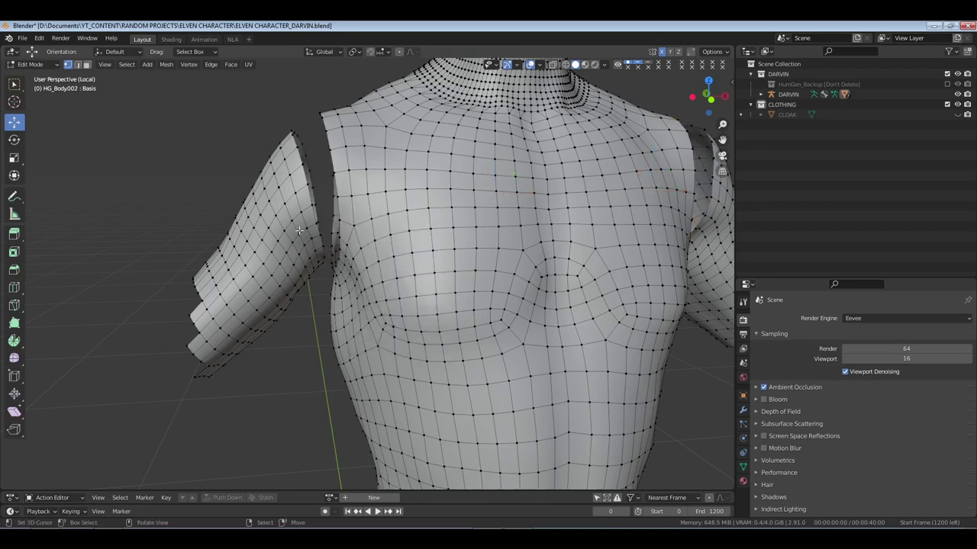
Delete the two detached sleeve pieces, linked geometry included, to leave a sleeveless torso
key(l)
middle_drag(491, 242, 561, 248)
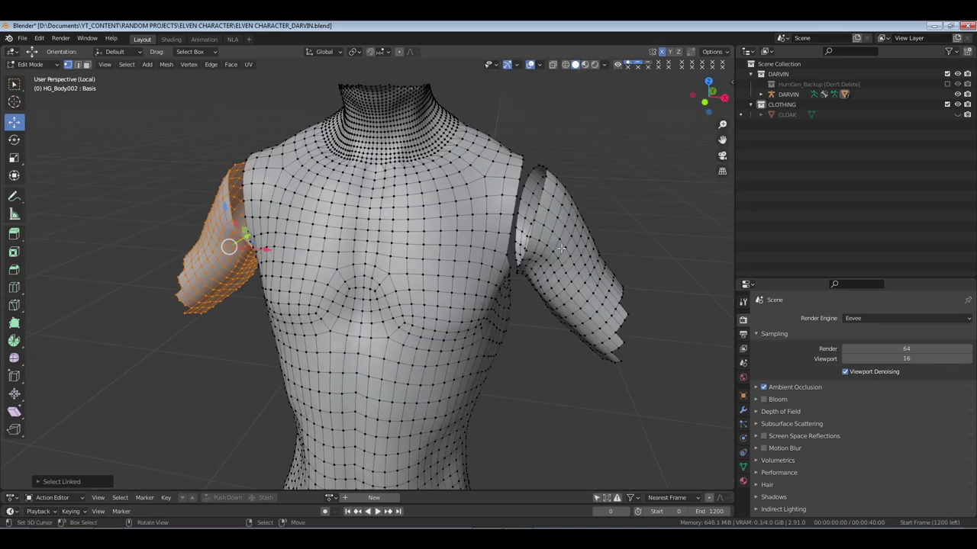
key(l)
key(x)
click(561, 247)
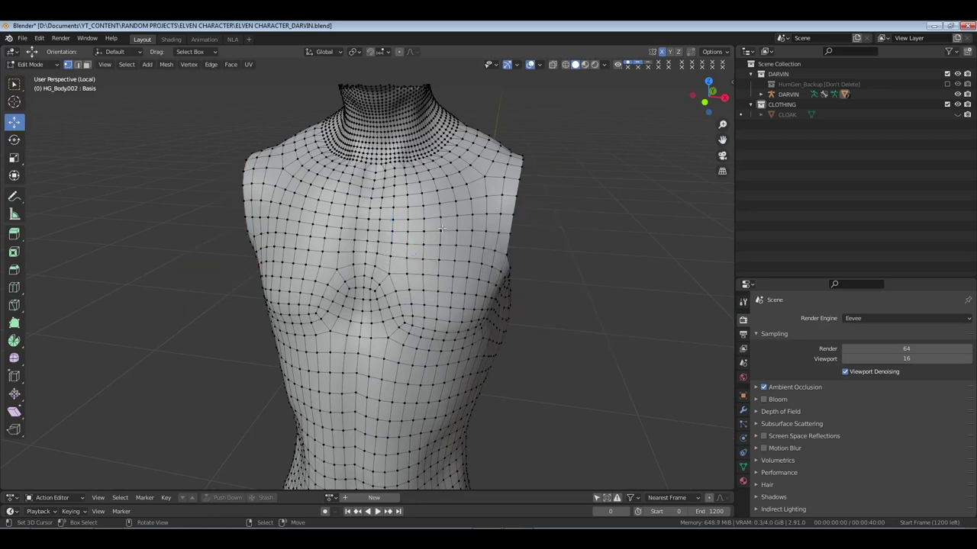
Delete the edge loop around the base of the neck to split the neck from the torso mesh
middle_drag(370, 246, 393, 241)
scroll(393, 241, up, 1)
middle_drag(450, 217, 424, 223)
scroll(428, 223, up, 1)
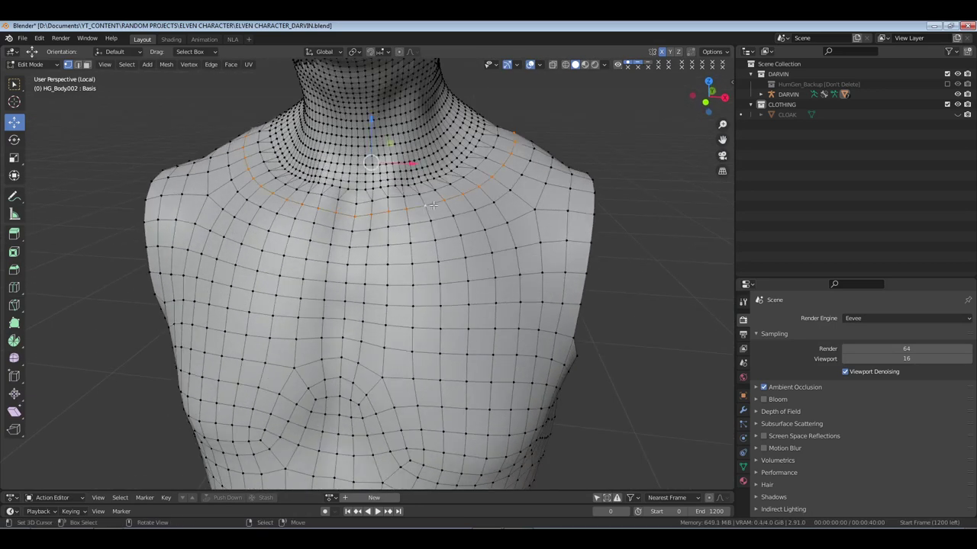
key(ctrl+KP_Add)
key(ctrl+KP_Add)
key(ctrl+KP_Add)
mouse_move(432, 205)
middle_down()
mouse_move(394, 200)
mouse_move(441, 183)
mouse_move(385, 190)
mouse_move(432, 191)
middle_up()
alt+click(398, 186)
key(x)
click(454, 236)
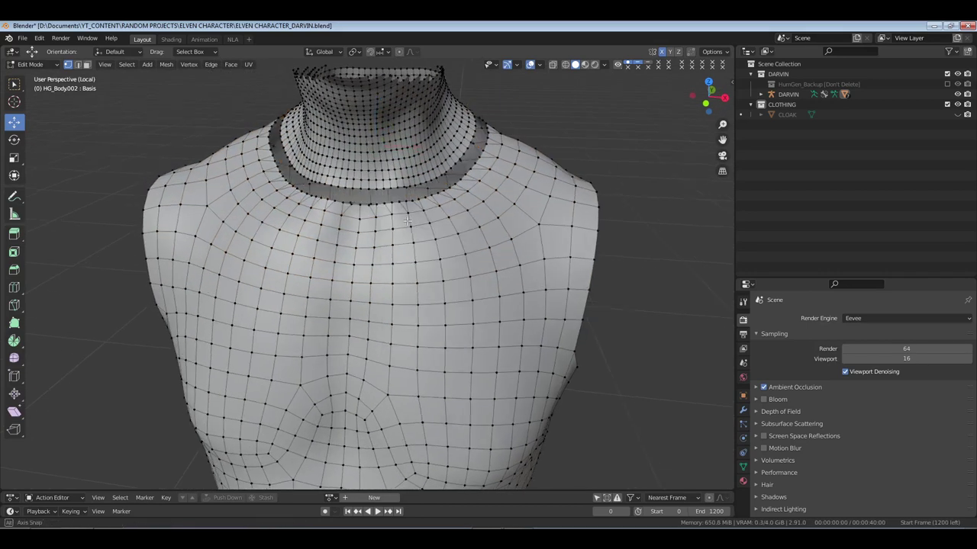
Delete the detached neck piece to leave an open, round neckline
middle_drag(454, 236, 372, 114)
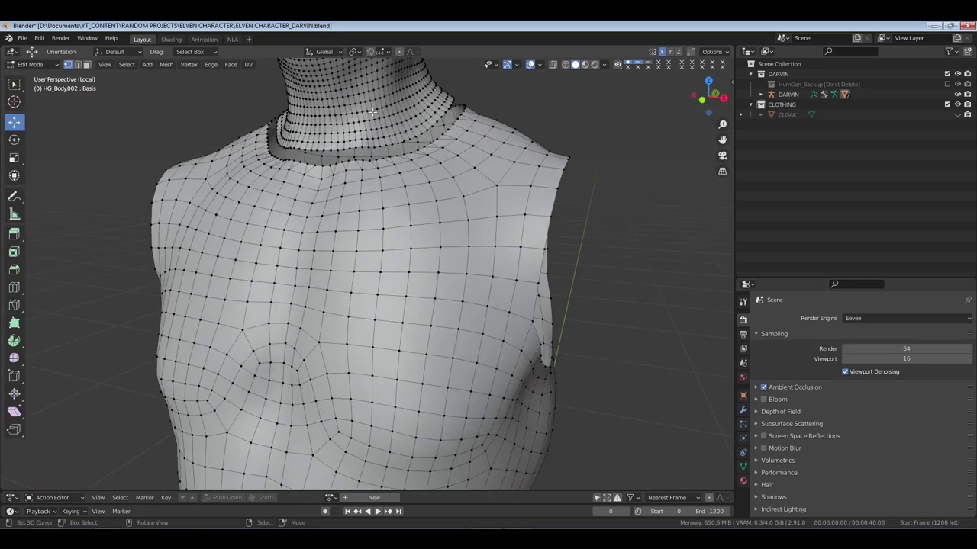
key(l)
key(x)
click(373, 114)
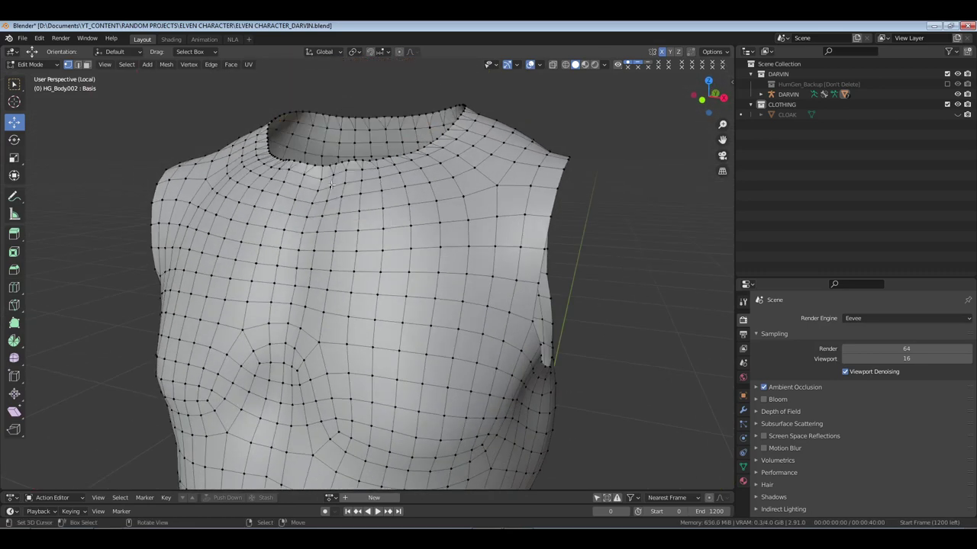
Check the torso piece against the full body and delete the edge loop running around its hips above the jagged lower edge
scroll(332, 184, down, 2)
middle_drag(331, 185, 381, 239)
key(KP_Divide)
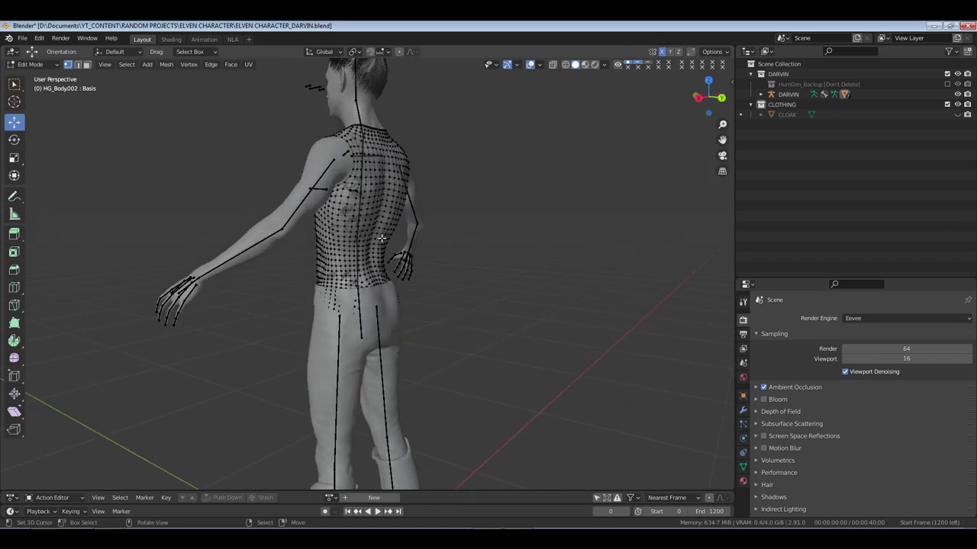
key(KP_Divide)
middle_drag(436, 338, 394, 249)
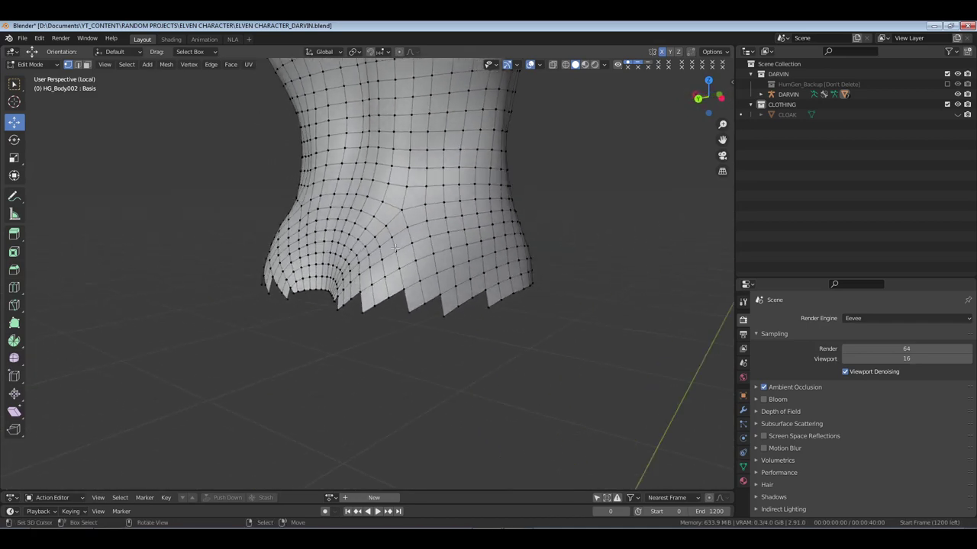
middle_drag(338, 298, 379, 298)
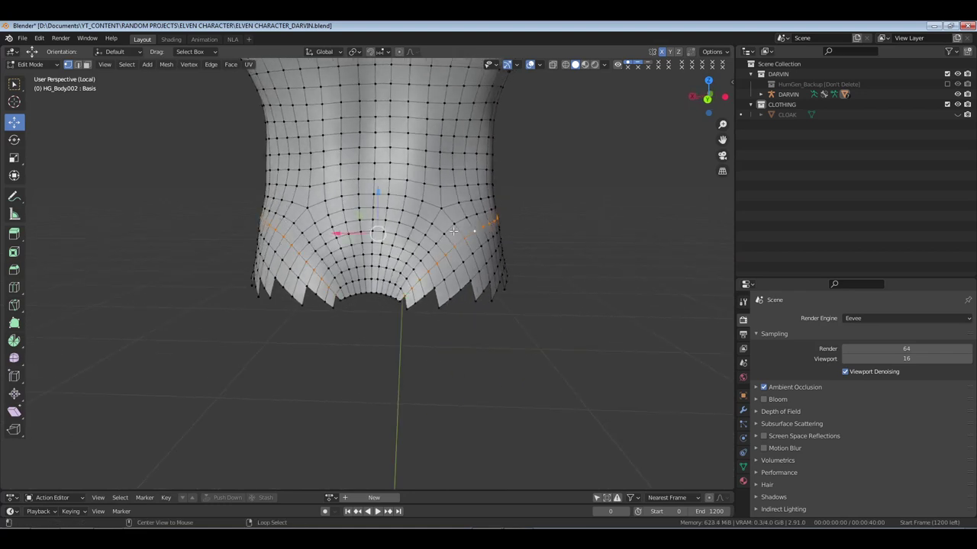
middle_drag(447, 229, 485, 284)
key(x)
click(420, 265)
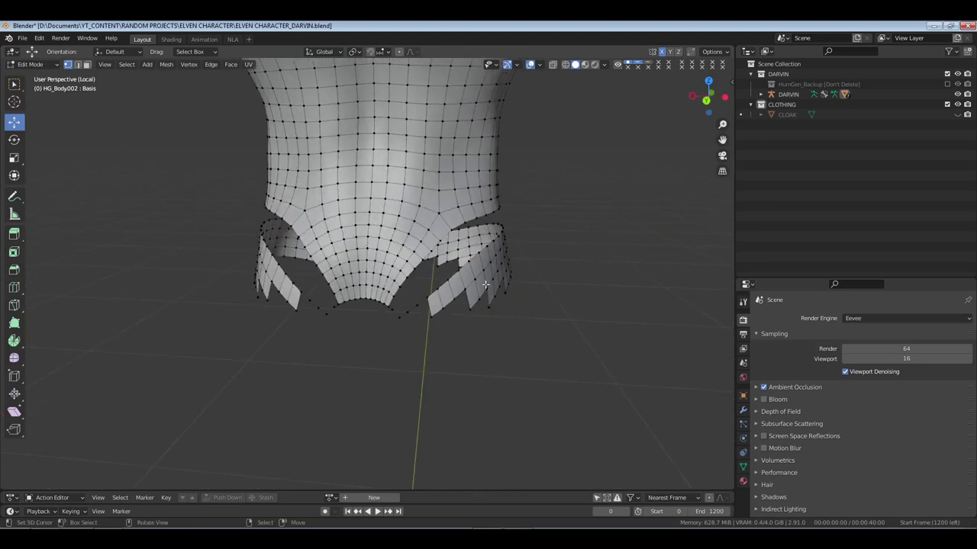
Delete the detached jagged hip strip and the stray vertices left below the torso
key(l)
key(x)
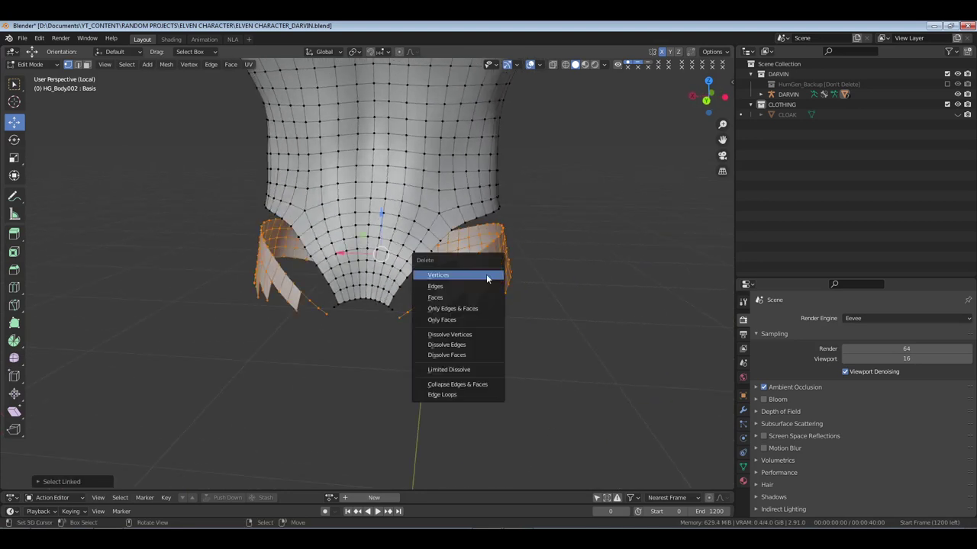
click(422, 278)
click(391, 308)
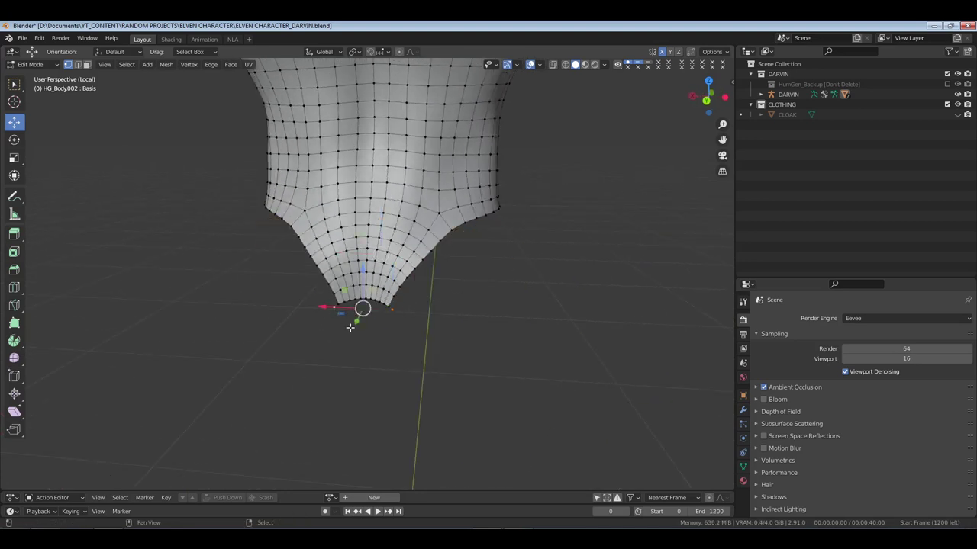
key(x)
click(349, 326)
Delete the tapering crotch vertices hanging below the hips of the torso mesh
mouse_move(350, 326)
middle_down()
mouse_move(407, 298)
mouse_move(277, 321)
mouse_move(348, 307)
middle_up()
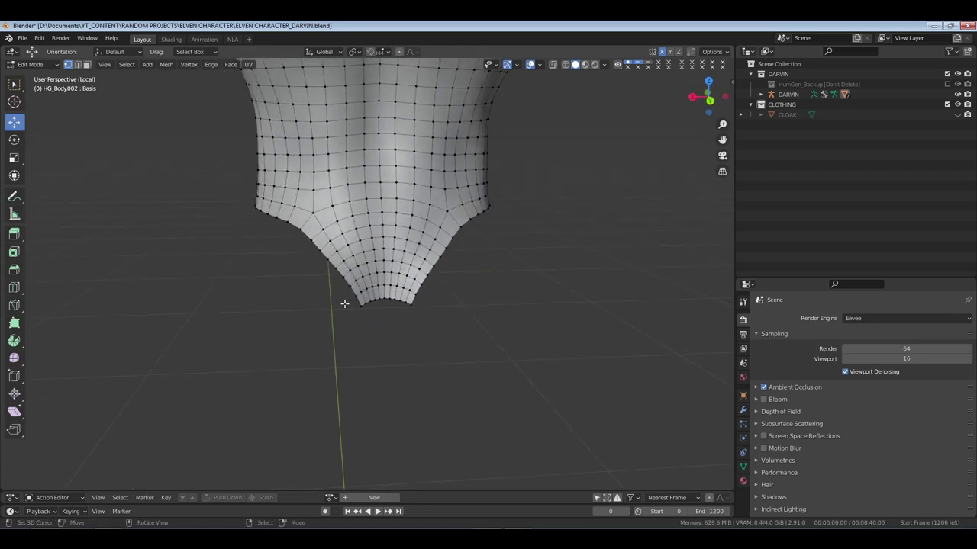
key(c)
scroll(336, 276, down, 3)
mouse_move(336, 277)
mouse_down()
mouse_move(359, 262)
mouse_move(425, 262)
mouse_up()
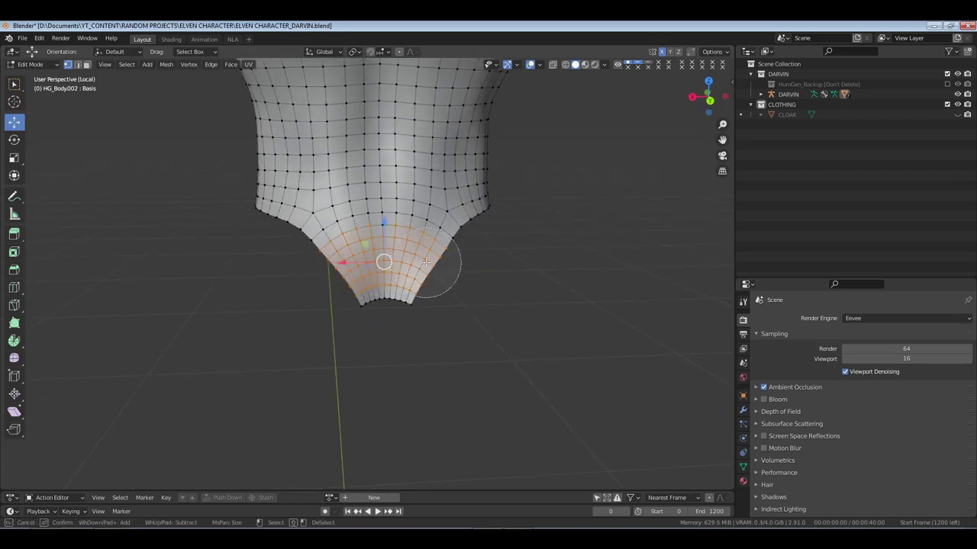
key(Escape)
key(x)
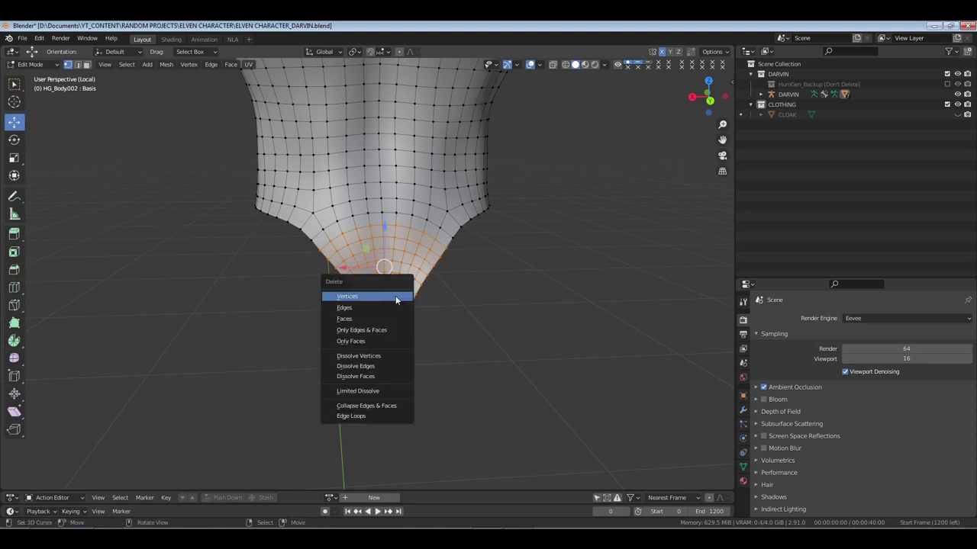
click(396, 300)
Flatten the torso's lower edge loop by scaling it to 0 along Z, and lower it slightly as a hem
middle_drag(384, 288, 464, 221)
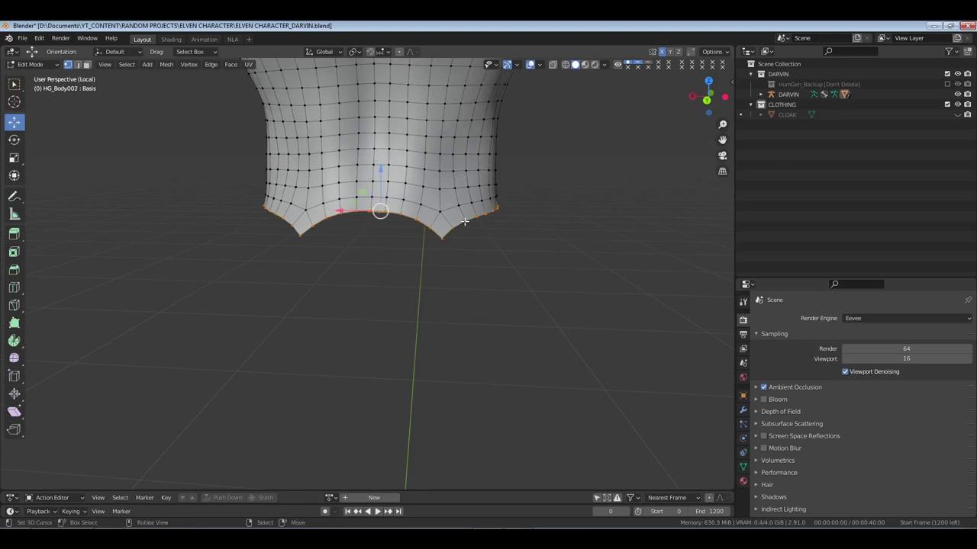
key(s)
key(z)
key(0)
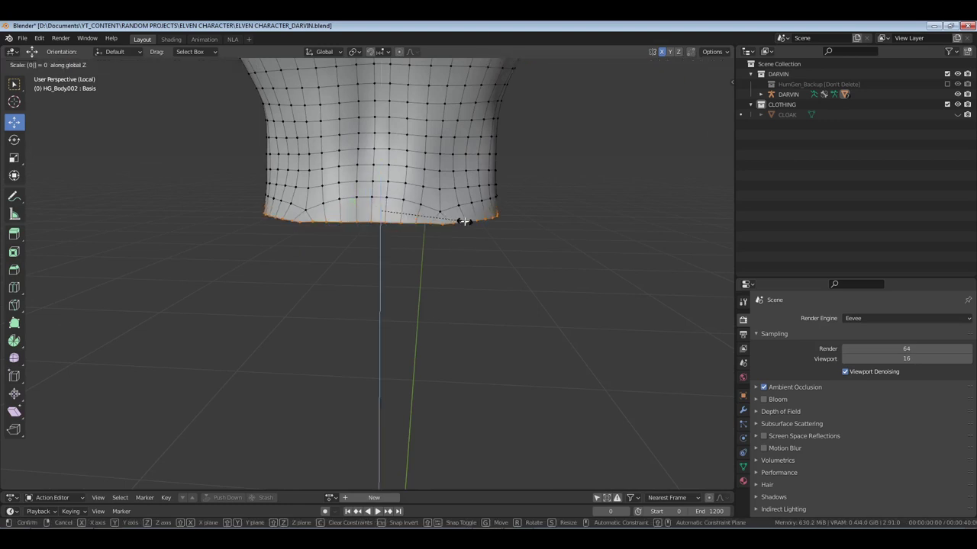
key(Return)
middle_drag(464, 222, 421, 223)
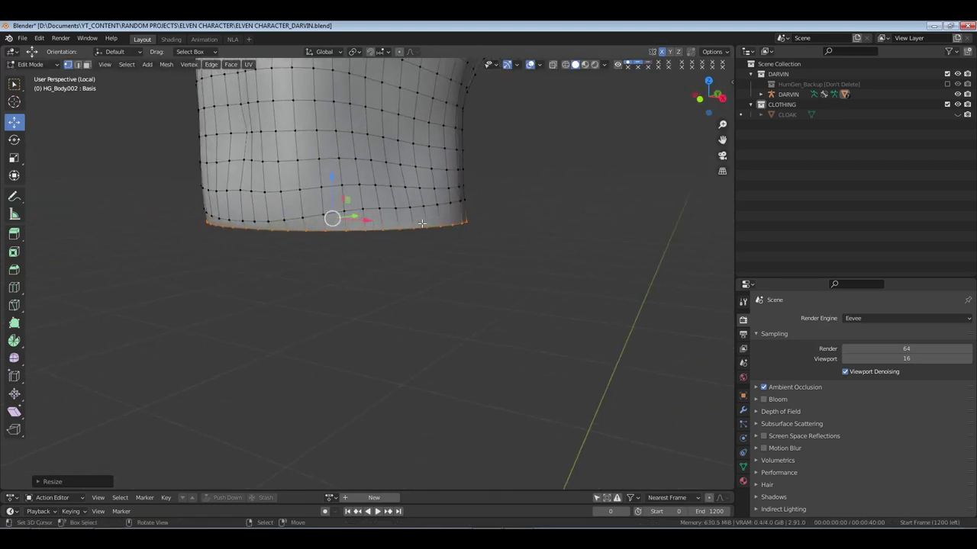
drag(331, 177, 327, 188)
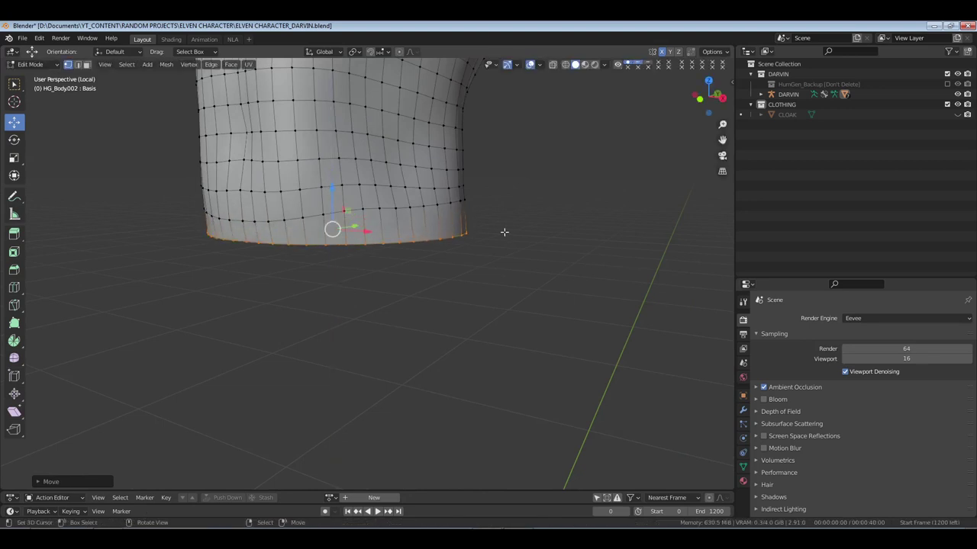
Smooth the vertices of the hem loop with the Smooth tool
middle_drag(504, 231, 456, 233)
click(14, 358)
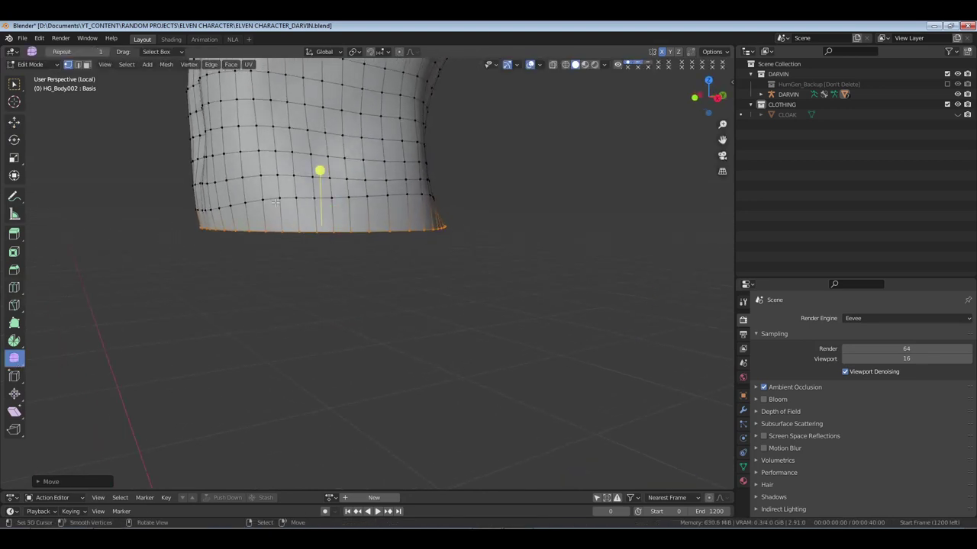
drag(319, 172, 360, 167)
Select the back section of the hem, move it slightly, and check its profile from the right side
middle_drag(561, 243, 477, 211)
right_click(349, 246)
shift+right_click(457, 220)
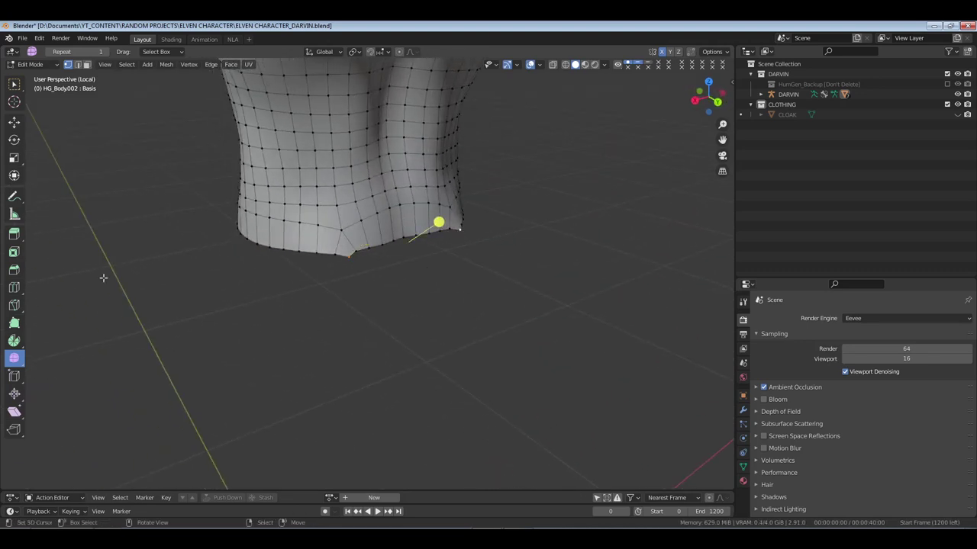
click(12, 123)
middle_drag(259, 267, 438, 259)
drag(463, 236, 458, 233)
key(KP_3)
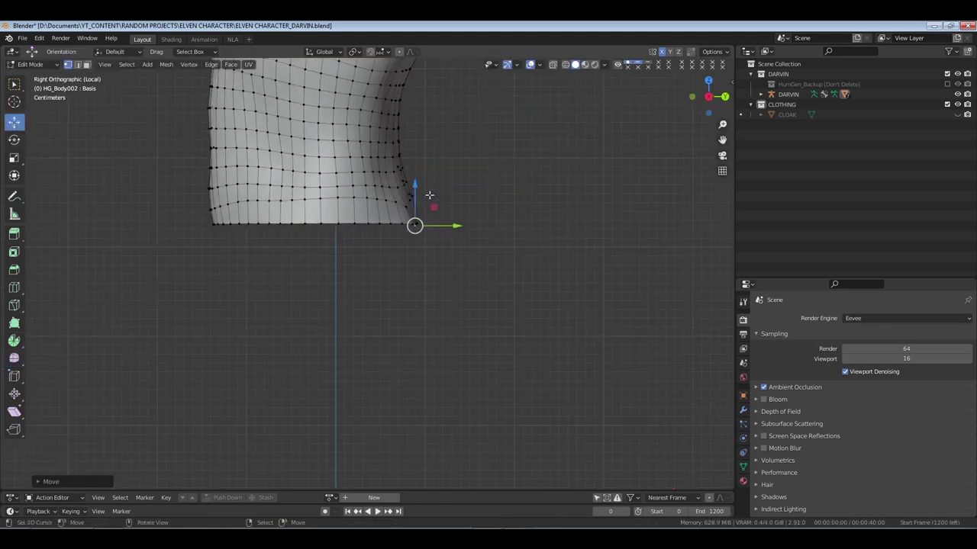
Scale the back section of the hem along the global Y axis
scroll(430, 195, up, 4)
drag(367, 230, 370, 232)
middle_drag(370, 232, 452, 272)
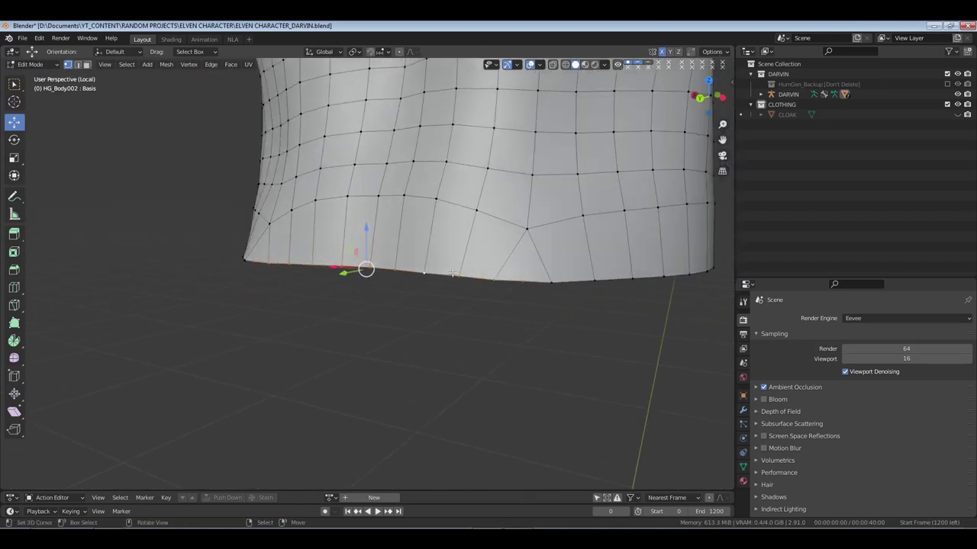
key(s)
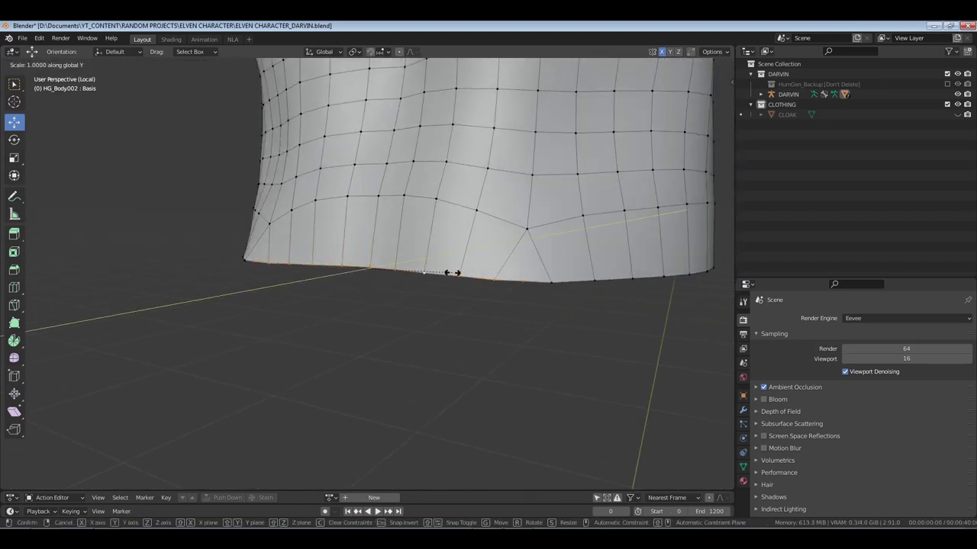
click(452, 273)
Select the entire hem loop around the waist and scale it outward slightly
middle_drag(401, 216, 380, 267)
drag(408, 275, 414, 274)
middle_drag(414, 275, 337, 282)
alt+click(344, 281)
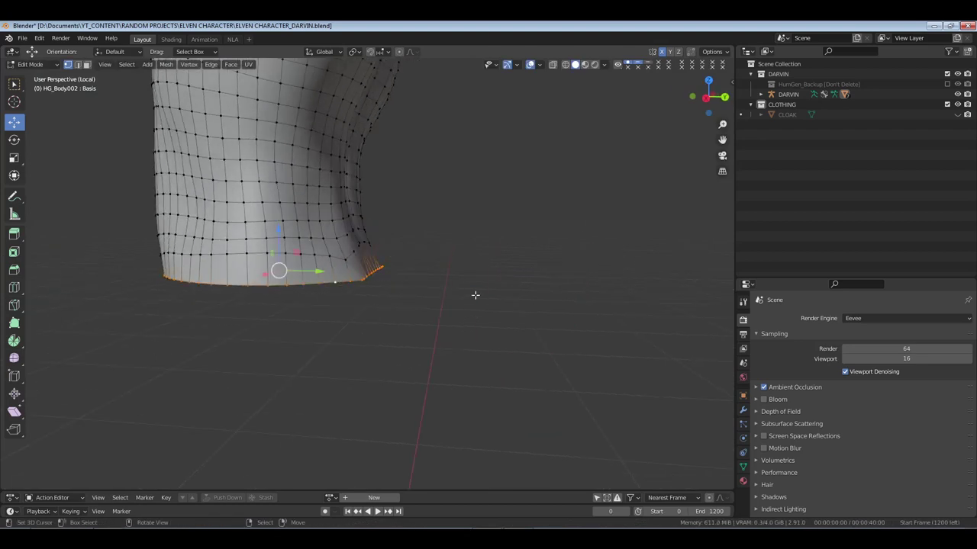
key(s)
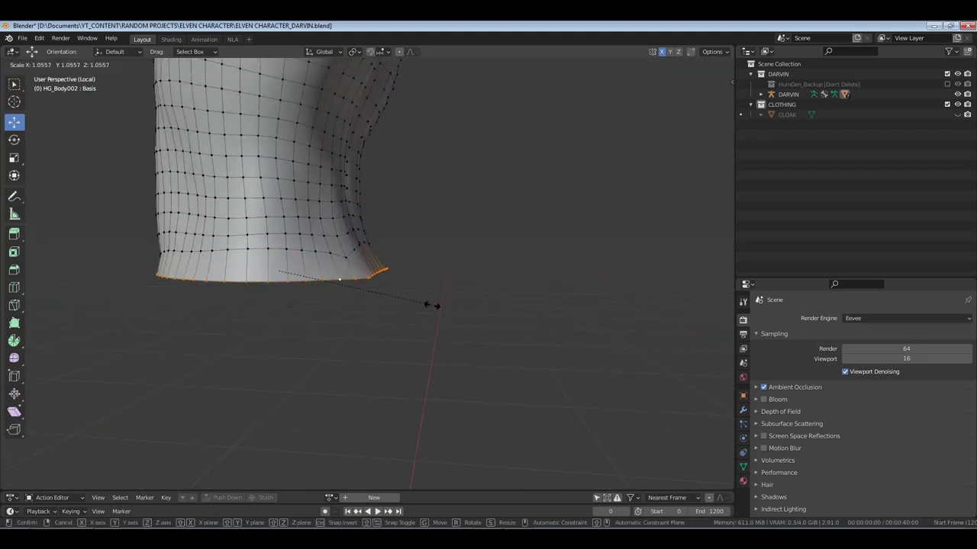
right_click(428, 303)
Leave local view to check the shirt's fit on the full body, return to Object Mode and save the file
key(KP_Divide)
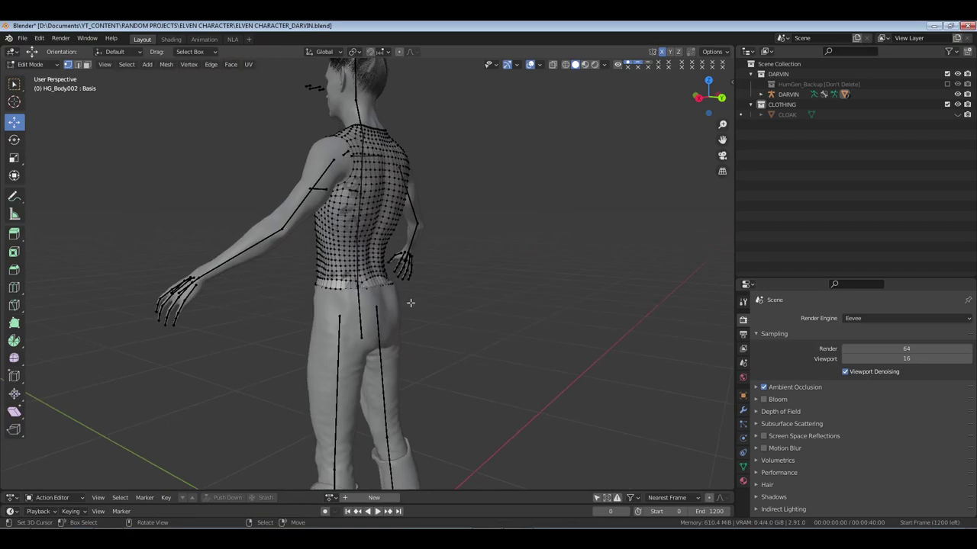
scroll(408, 303, up, 5)
middle_drag(351, 308, 486, 311)
scroll(436, 313, down, 1)
shift+middle_drag(466, 149, 371, 303)
scroll(436, 236, down, 5)
key(Tab)
scroll(397, 258, up, 3)
key(ctrl+s)
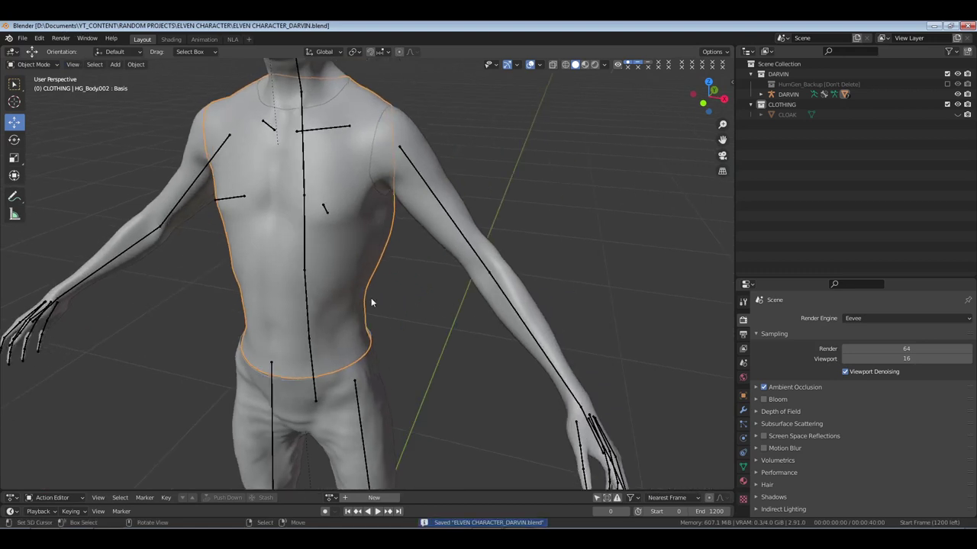
Open the material settings of the shirt mesh
click(742, 481)
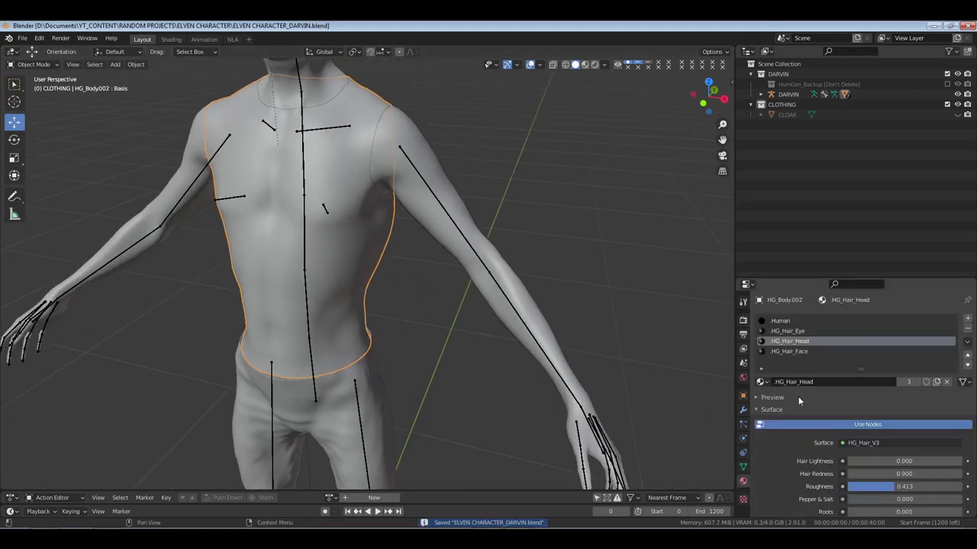
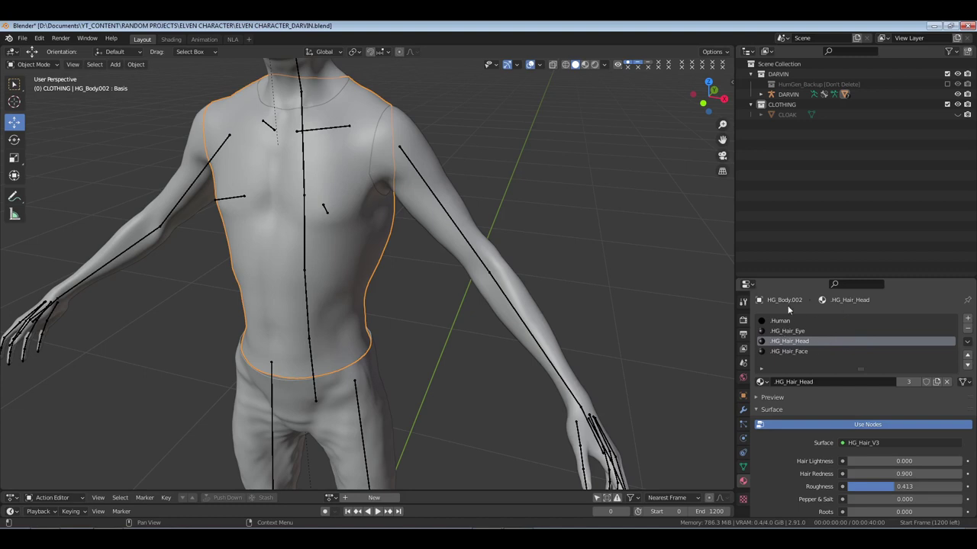
Remove all four material slots from the shirt mesh, including the human skin and hair materials
key(Down)
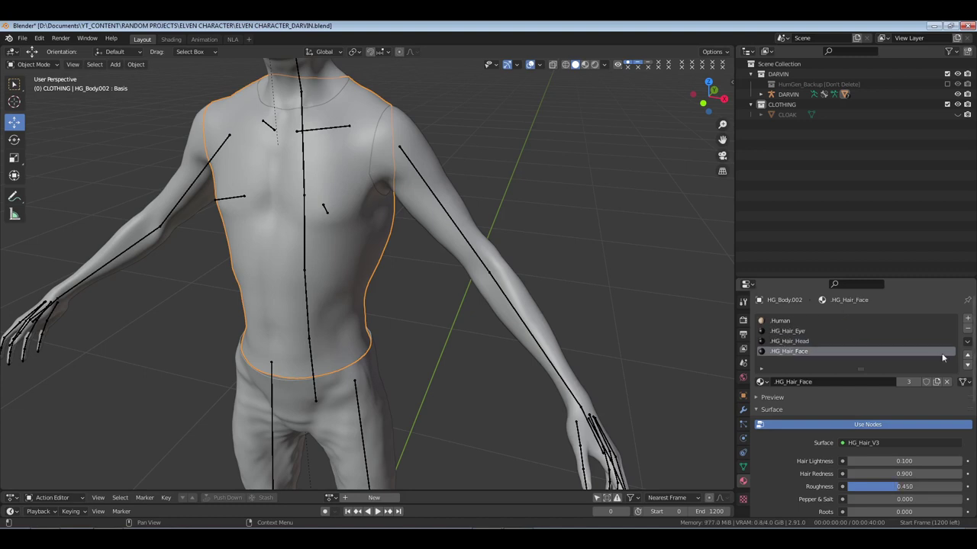
click(967, 330)
click(968, 330)
click(967, 330)
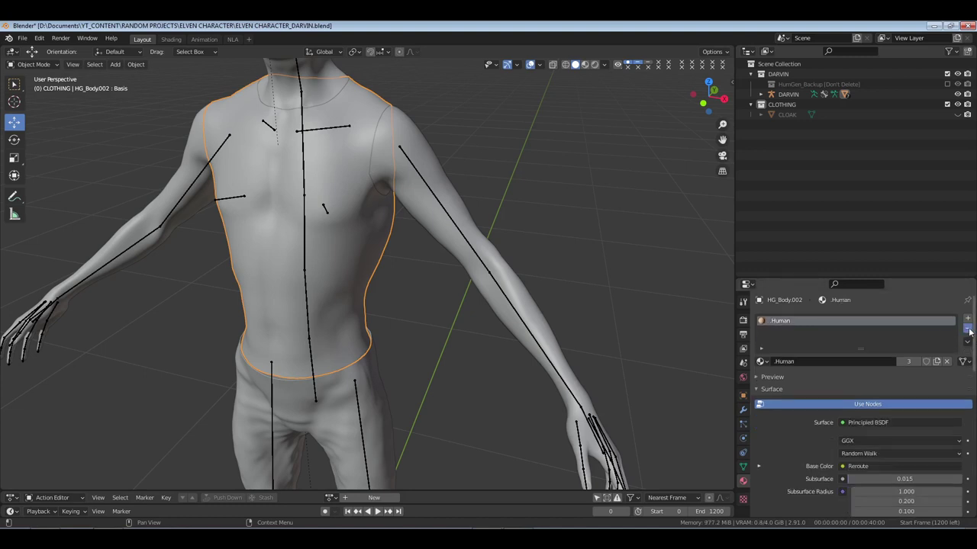
click(967, 329)
middle_drag(404, 310, 370, 250)
middle_drag(615, 340, 471, 348)
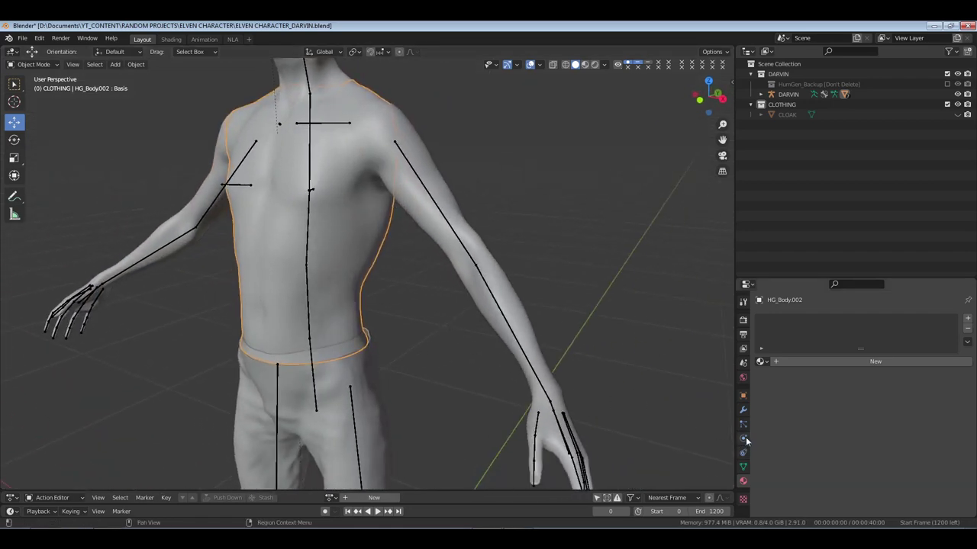
Delete the mask_lower_long and mask_foot modifiers from the shirt, keeping only its Armature modifier
click(744, 412)
click(921, 328)
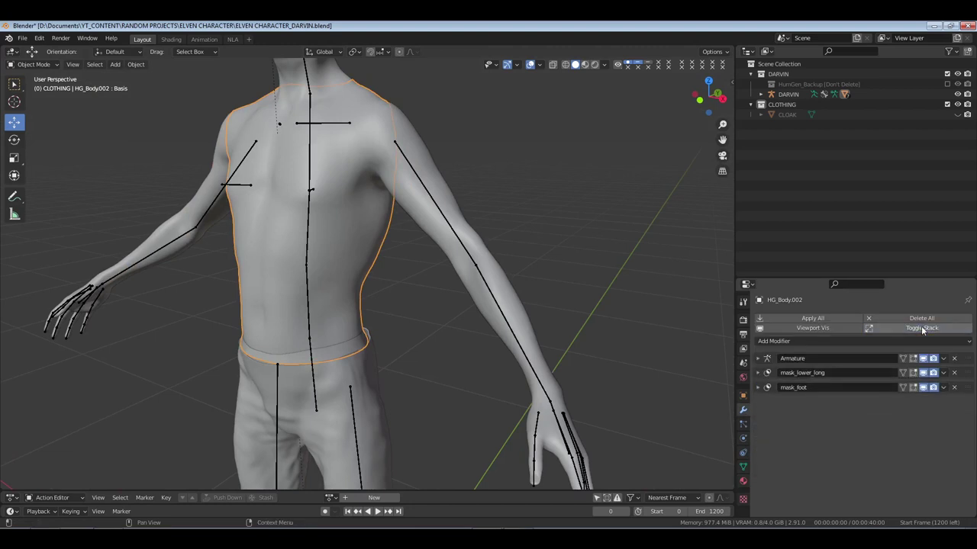
click(953, 373)
click(954, 372)
Add a Solidify modifier to the shirt with a thickness of -0.004 m and collapse its settings
click(795, 341)
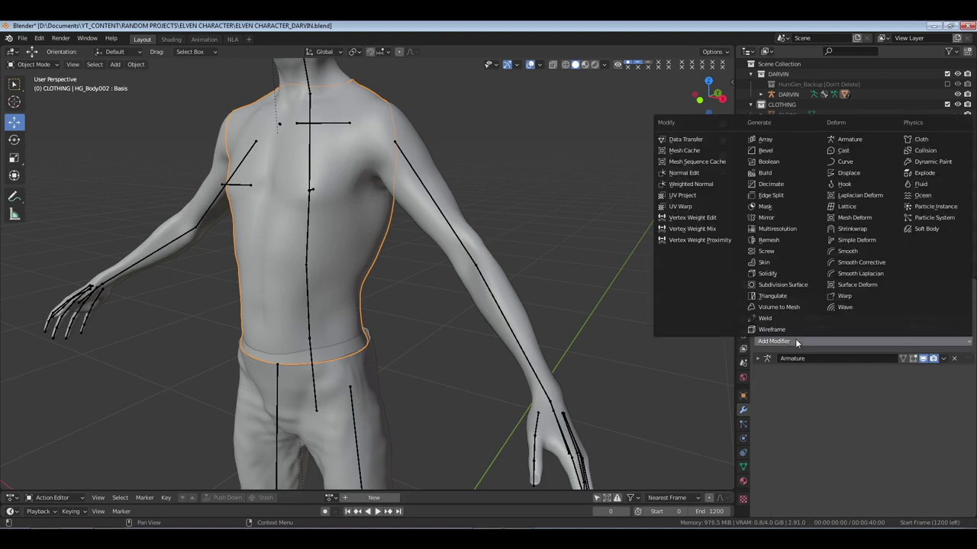
click(774, 273)
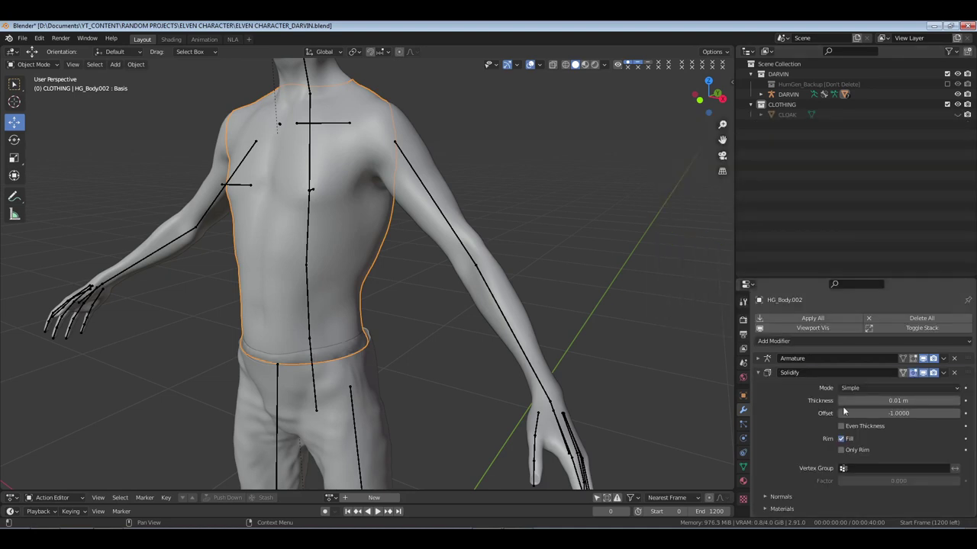
click(893, 400)
text(-0.034)
key(Return)
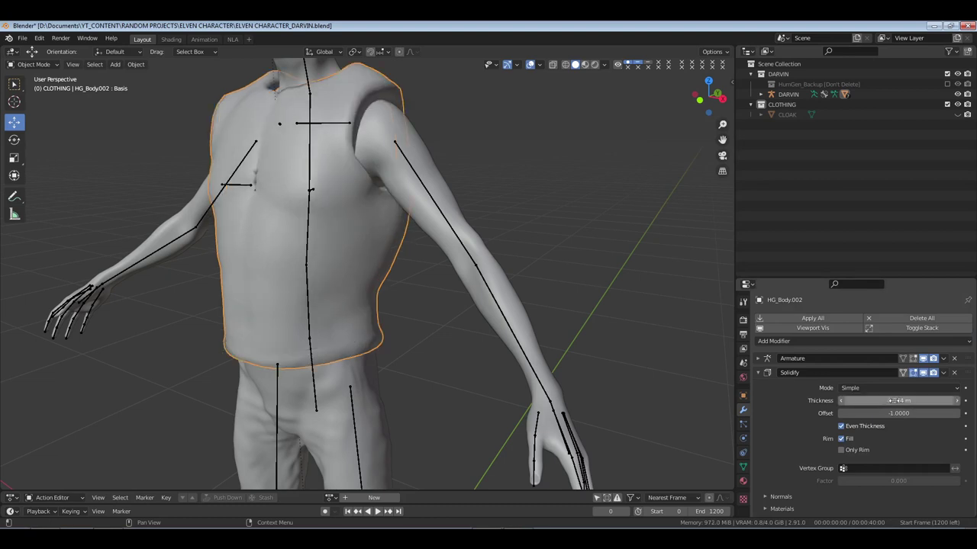
drag(891, 401, 840, 401)
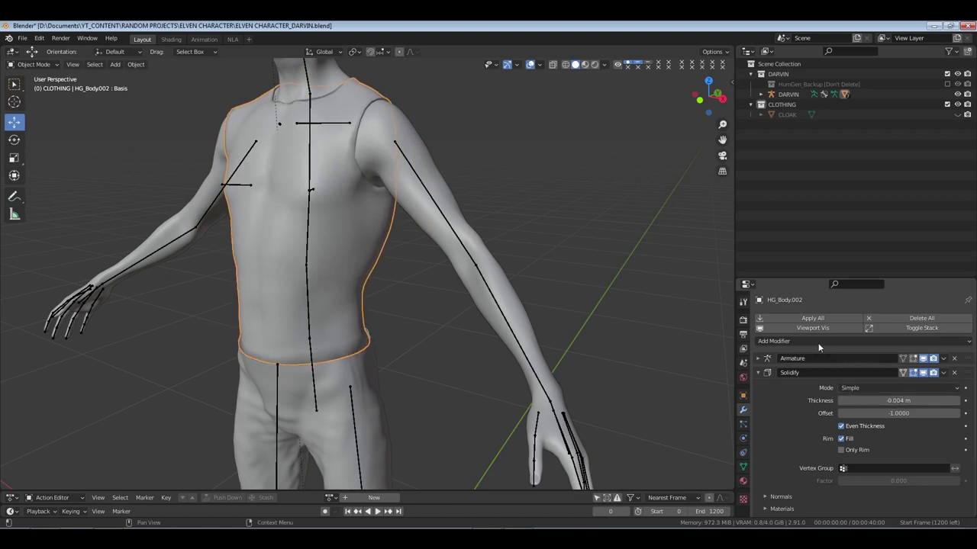
click(759, 373)
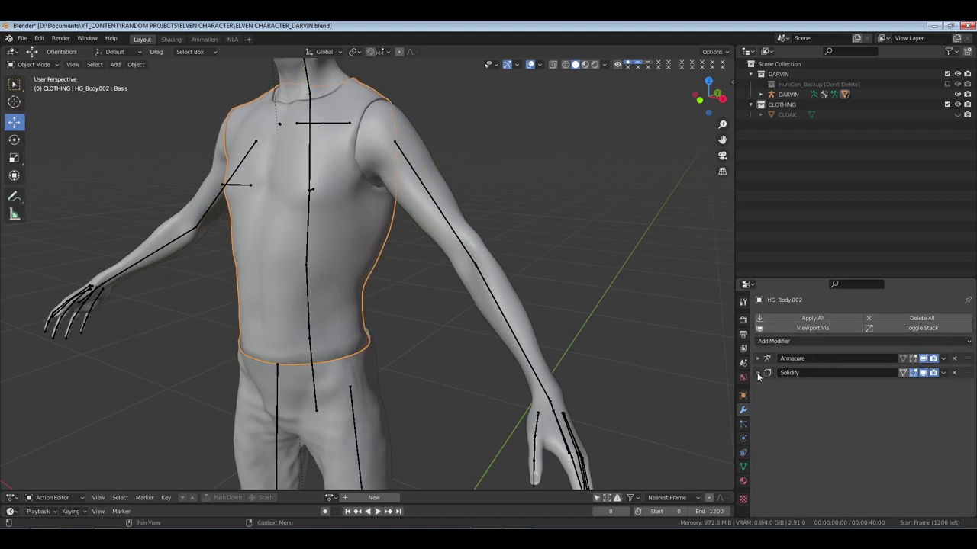
Save the file, then temporarily show the cloak to check how it sits over the shirt
middle_drag(388, 210, 381, 228)
key(ctrl+s)
click(371, 242)
click(957, 114)
scroll(354, 234, down, 3)
scroll(376, 236, up, 3)
click(957, 115)
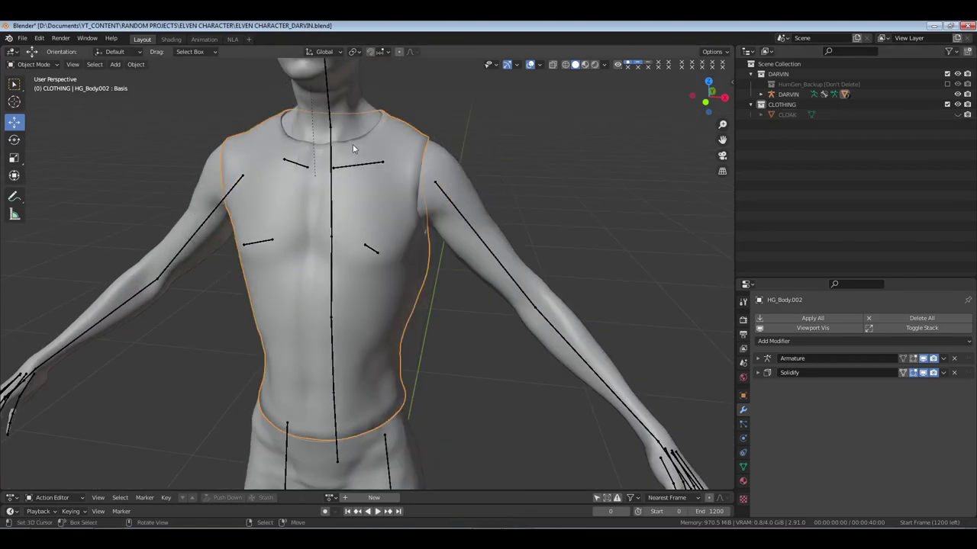
Make the shirt's Basis shape key active and switch the shirt to Sculpt Mode
click(386, 145)
click(375, 160)
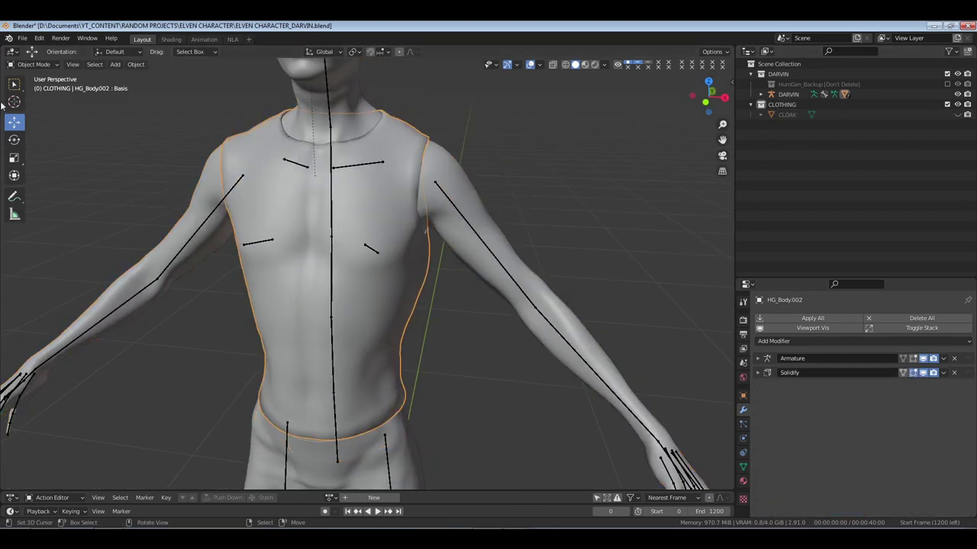
click(743, 467)
click(793, 444)
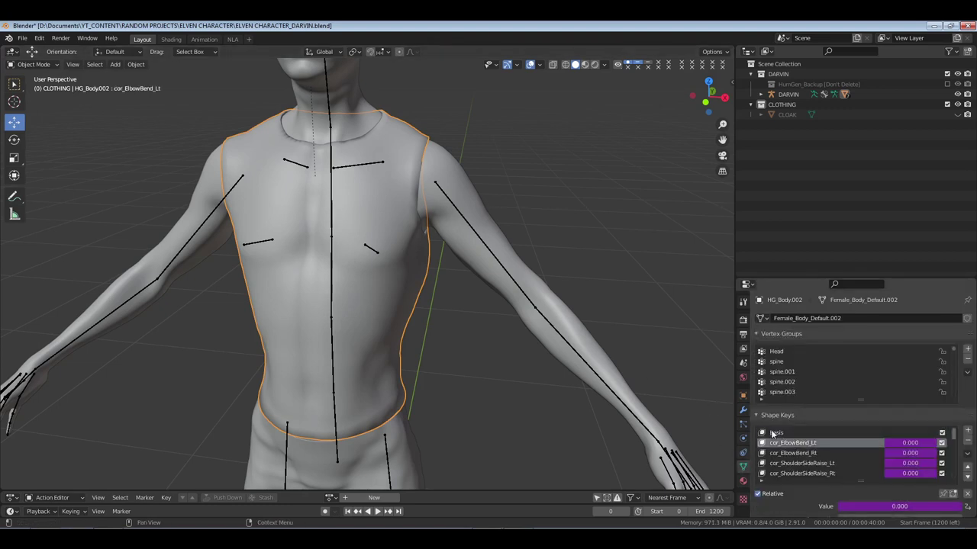
click(772, 432)
click(34, 65)
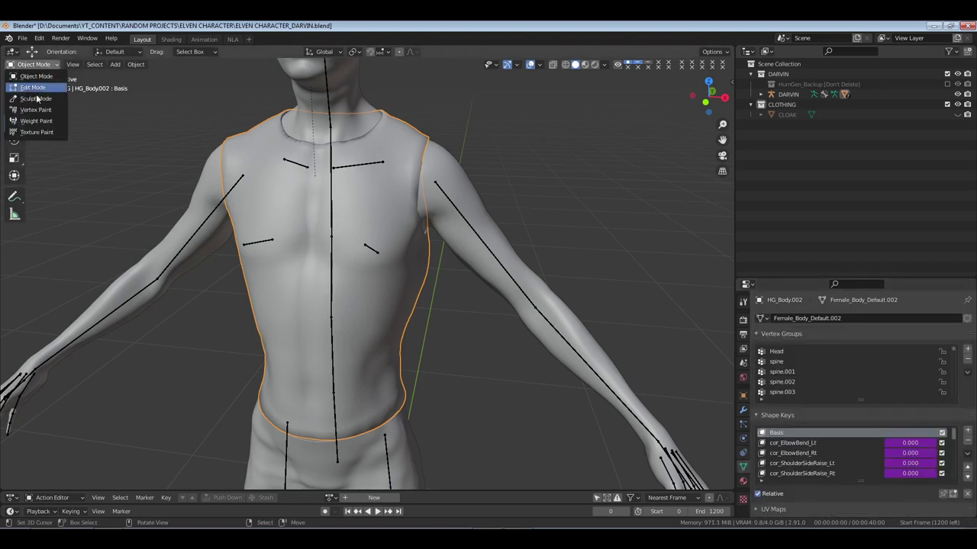
click(30, 99)
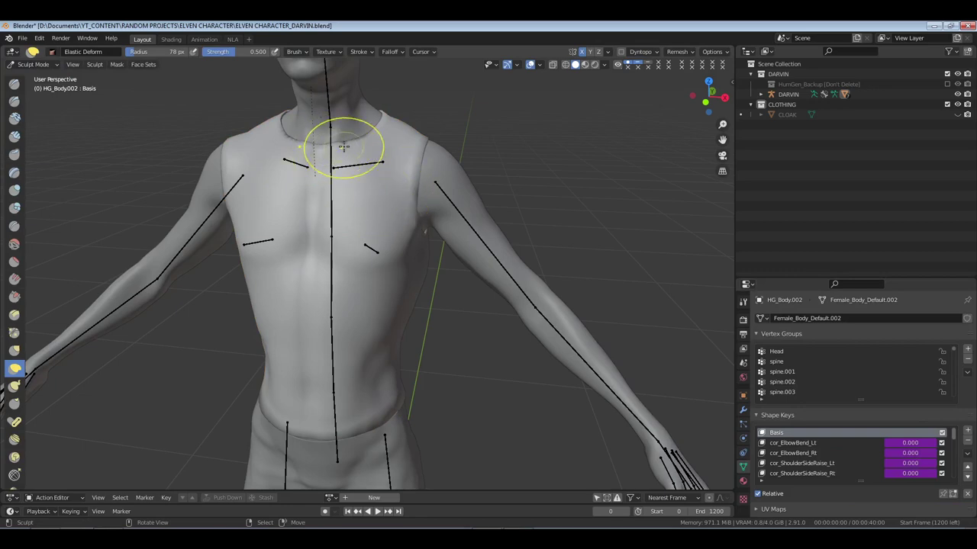
Reshape the shirt around the neckline, chest, shoulders and upper back with the Elastic Deform brush
mouse_move(339, 142)
middle_down()
mouse_move(312, 157)
mouse_move(436, 173)
mouse_move(392, 174)
middle_up()
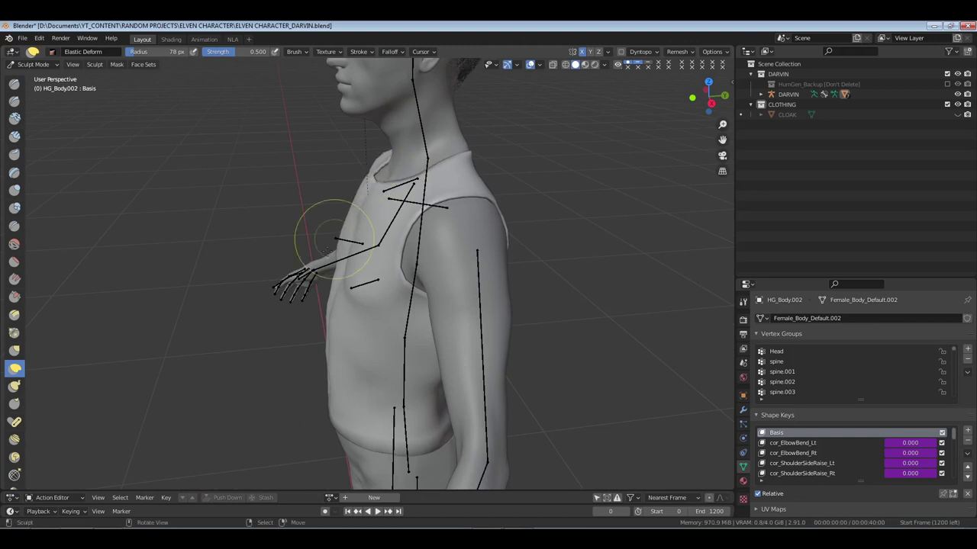
middle_drag(338, 229, 382, 239)
middle_drag(347, 273, 392, 255)
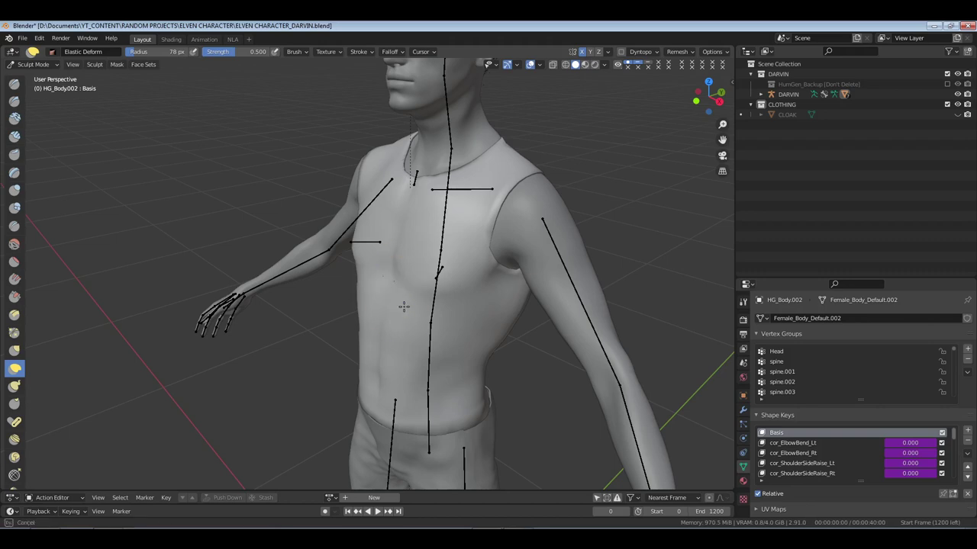
middle_drag(481, 183, 397, 177)
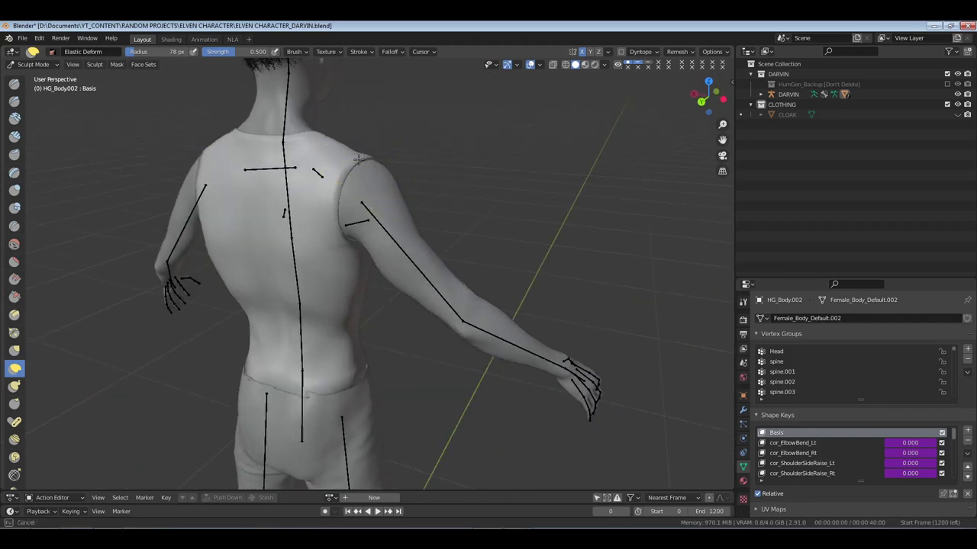
middle_drag(327, 196, 278, 208)
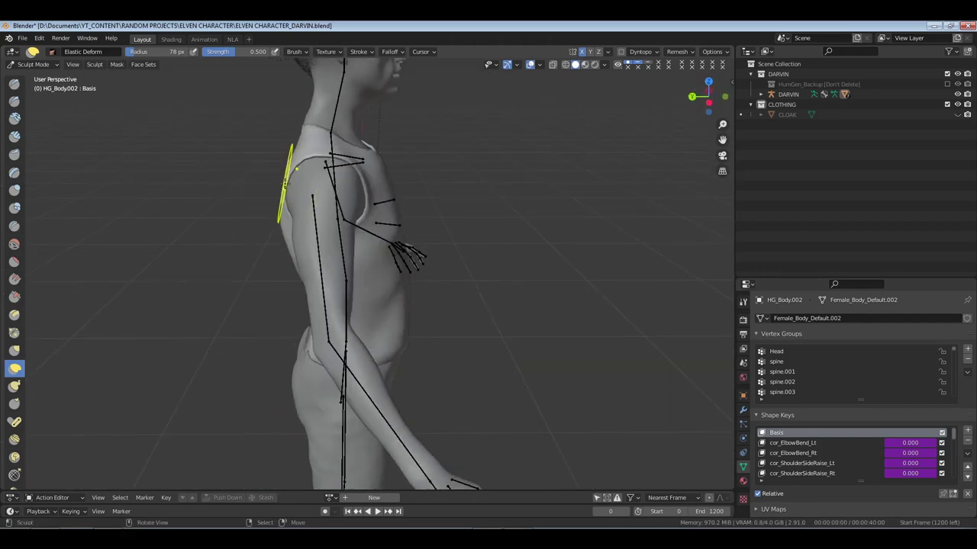
mouse_move(411, 192)
middle_down()
mouse_move(384, 192)
mouse_move(379, 212)
mouse_move(403, 207)
mouse_move(388, 201)
mouse_move(440, 207)
mouse_move(497, 190)
middle_up()
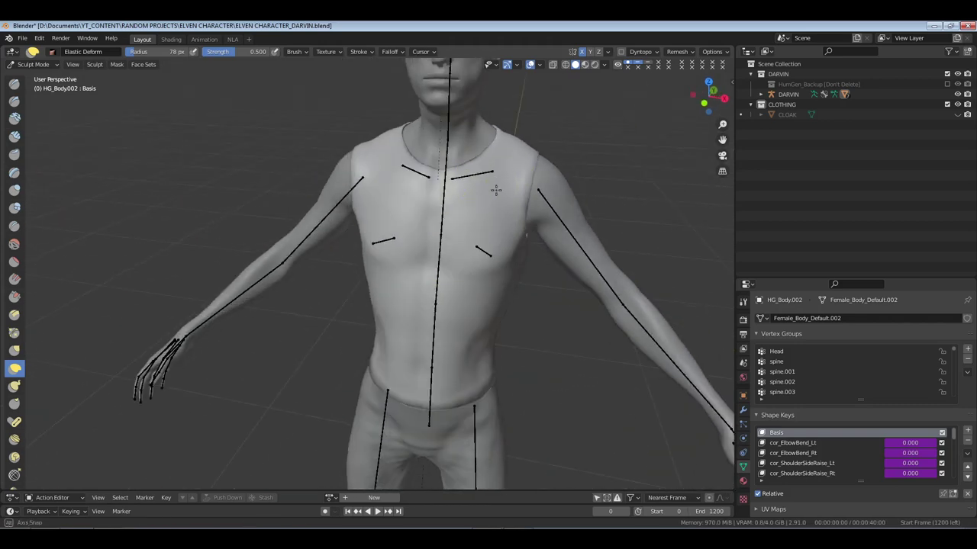
drag(498, 147, 500, 148)
mouse_move(500, 148)
middle_down()
mouse_move(443, 192)
mouse_move(432, 163)
middle_up()
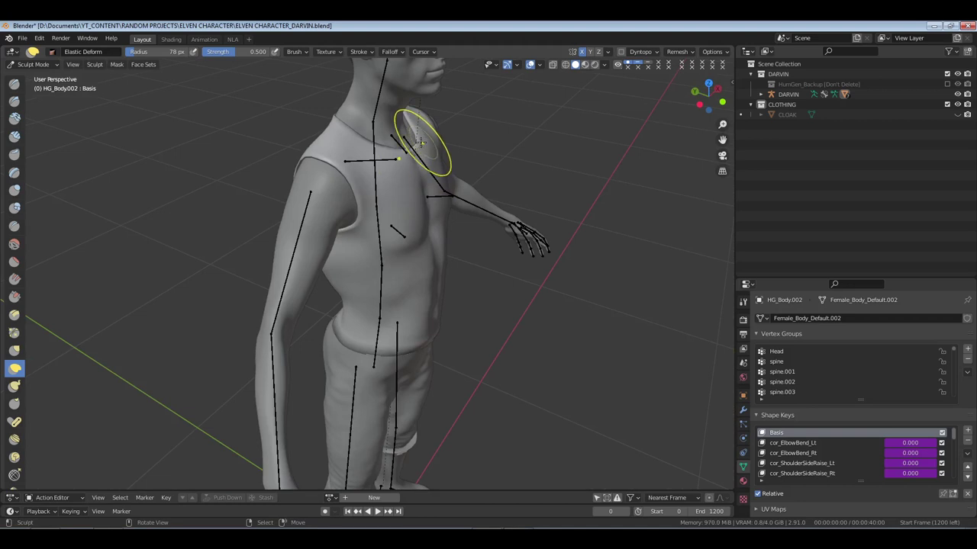
drag(408, 148, 415, 148)
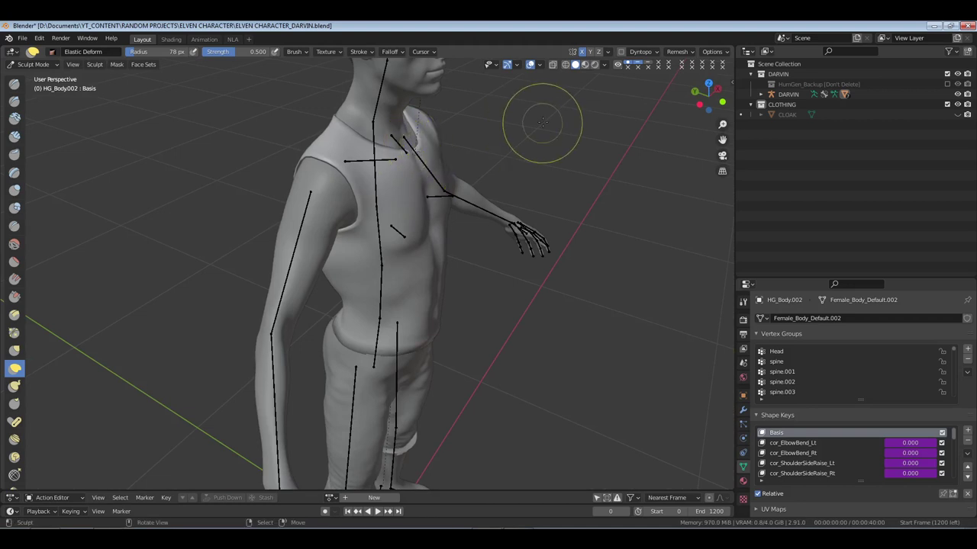
Return to Object Mode, deselect the shirt and save the file
click(32, 67)
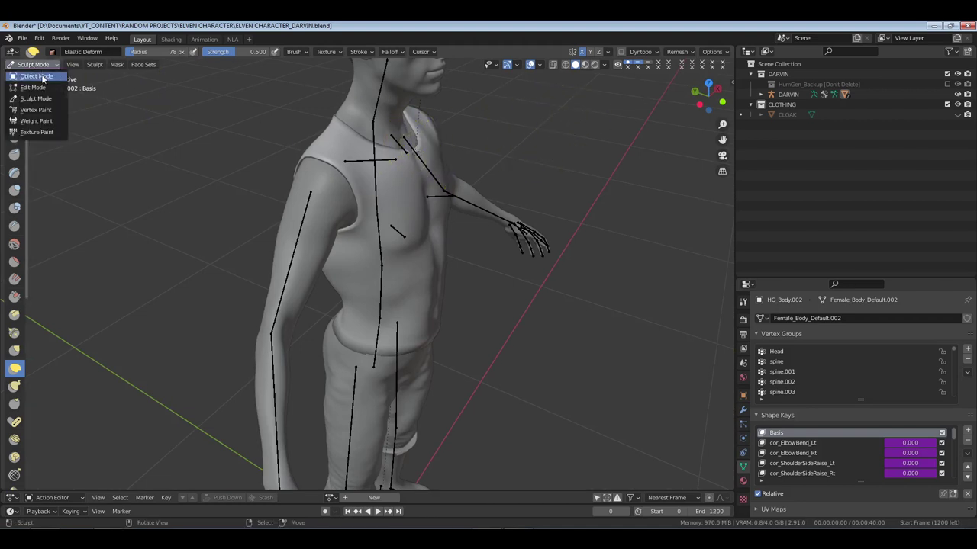
click(34, 71)
key(shift+s)
key(Escape)
key(ctrl+s)
middle_drag(534, 266, 418, 255)
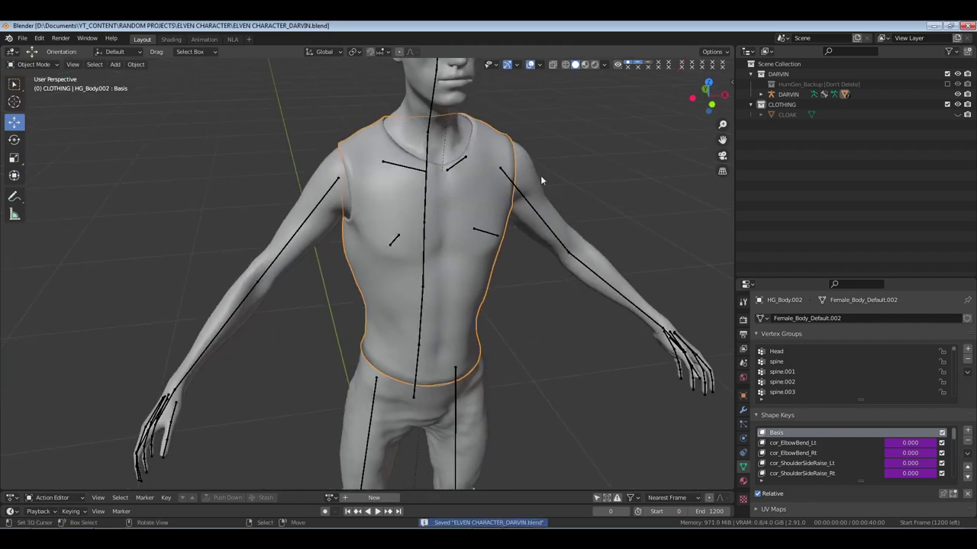
middle_drag(578, 172, 534, 229)
key(alt+a)
key(ctrl+s)
Unhide the cloak, select it and switch it to Sculpt Mode
scroll(519, 231, down, 3)
click(958, 115)
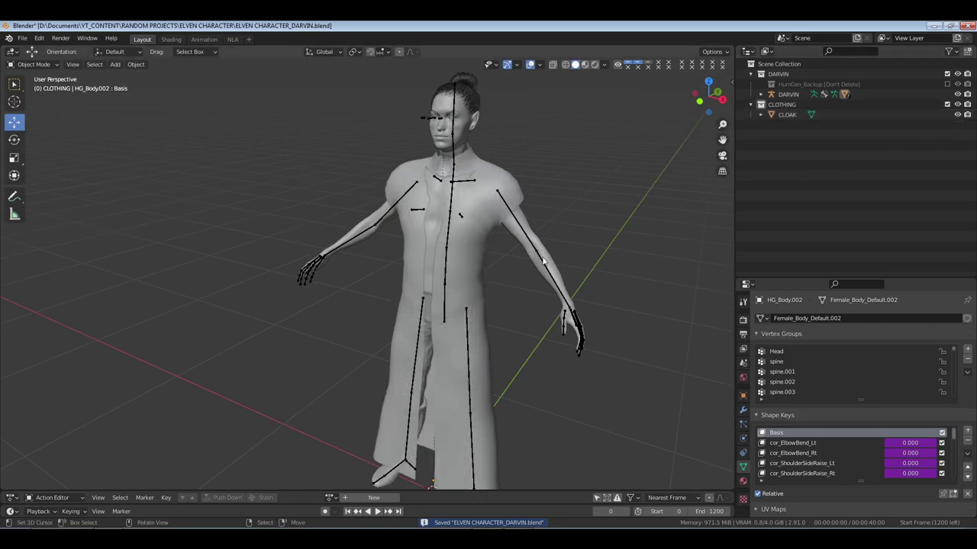
middle_drag(633, 244, 379, 311)
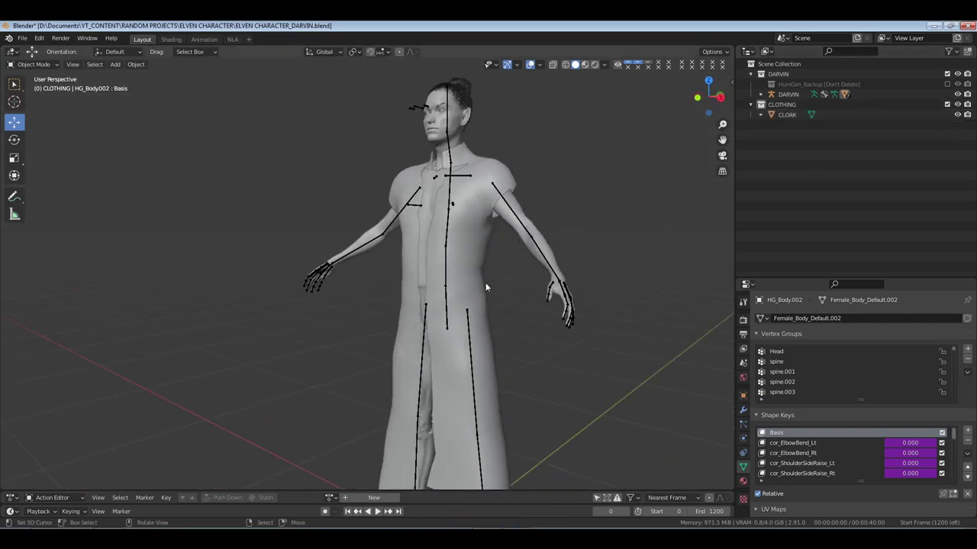
middle_drag(481, 273, 450, 257)
click(450, 256)
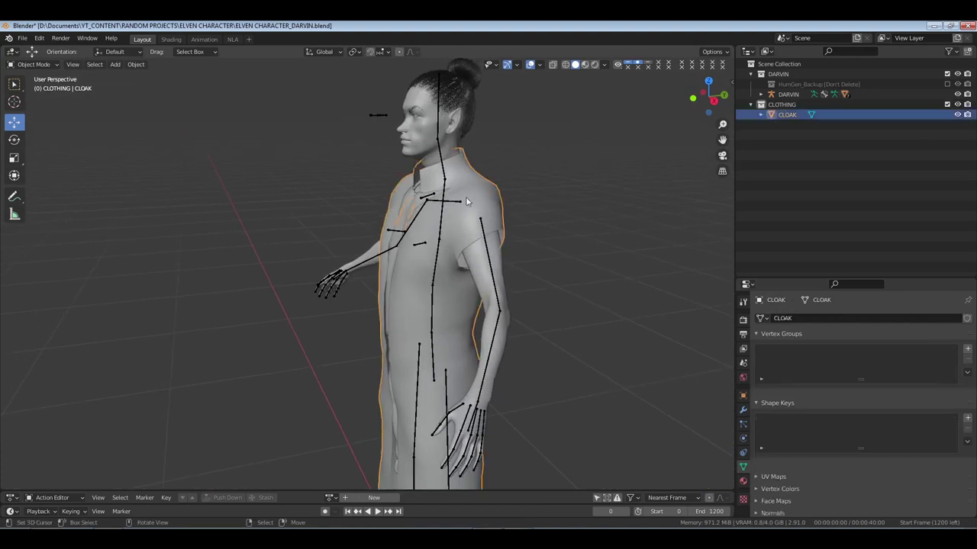
click(33, 64)
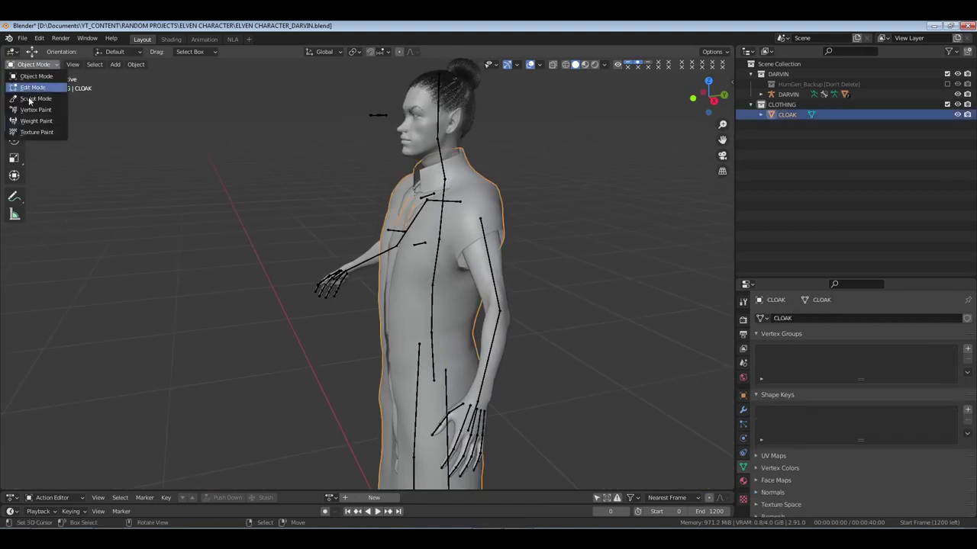
click(34, 100)
Adjust the cloak's front, collar area and back around the torso with the Elastic Deform brush
middle_drag(432, 211, 418, 194)
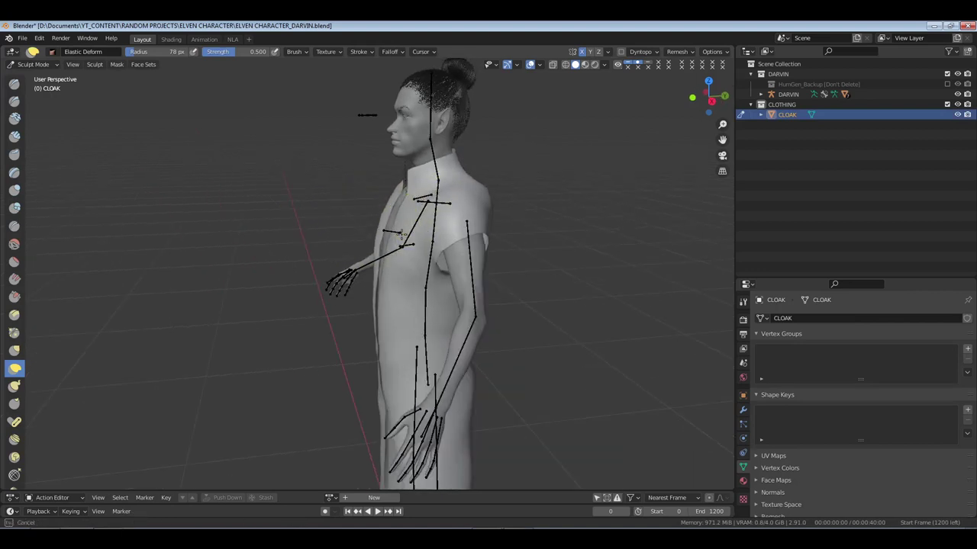
mouse_move(403, 283)
middle_down()
mouse_move(425, 310)
mouse_move(506, 331)
mouse_move(266, 244)
mouse_move(270, 191)
middle_up()
drag(270, 190, 273, 210)
drag(290, 172, 296, 160)
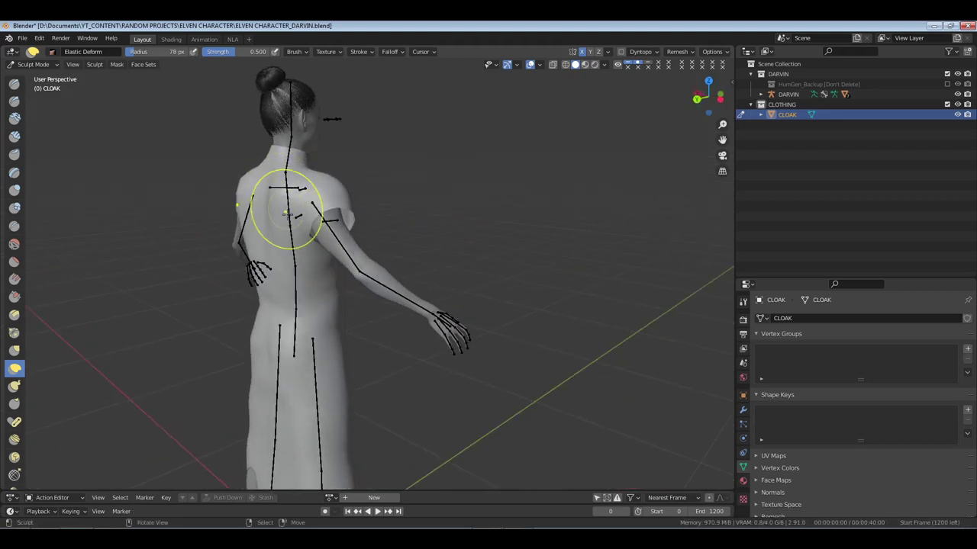
mouse_move(287, 209)
middle_down()
mouse_move(249, 208)
mouse_move(272, 266)
middle_up()
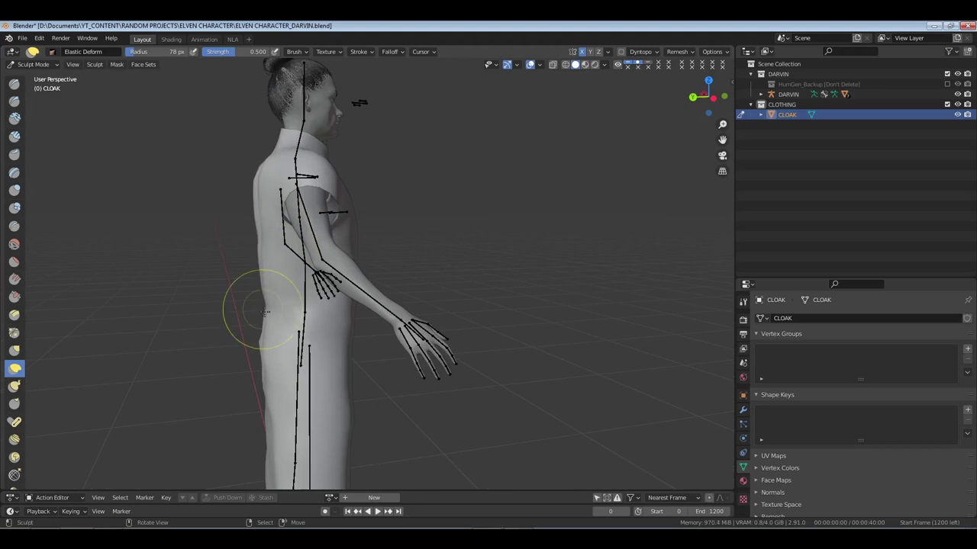
mouse_move(409, 252)
middle_down()
mouse_move(296, 345)
mouse_move(320, 306)
middle_up()
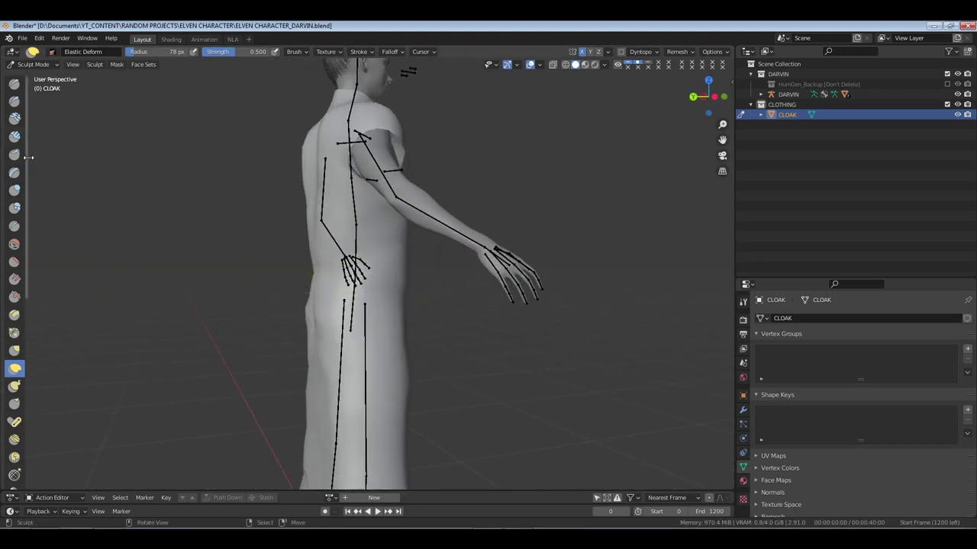
Smooth the back of the cloak below the waist, then pull its lower back over the protruding calves with Elastic Deform
click(15, 243)
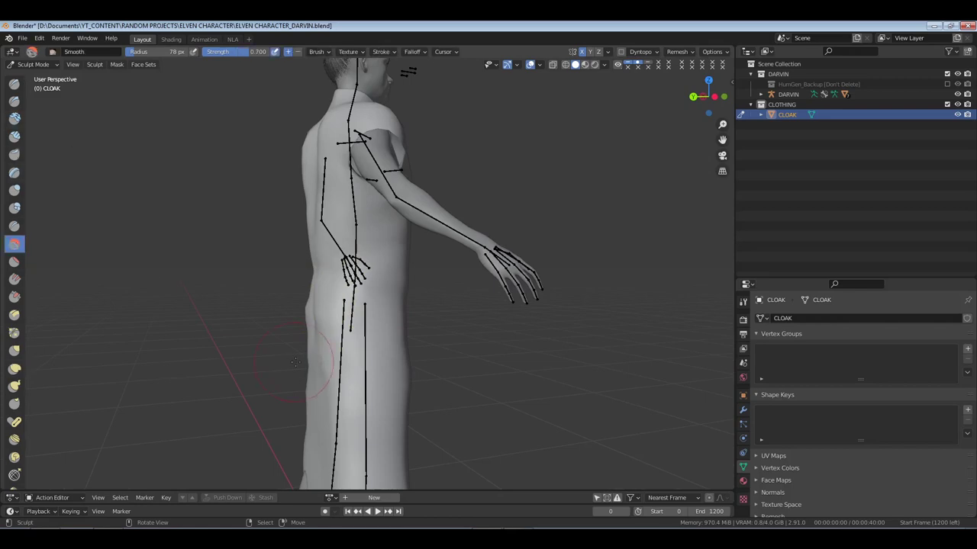
mouse_move(316, 323)
middle_down()
mouse_move(322, 328)
mouse_move(298, 338)
mouse_move(388, 355)
mouse_move(420, 222)
mouse_move(229, 263)
middle_up()
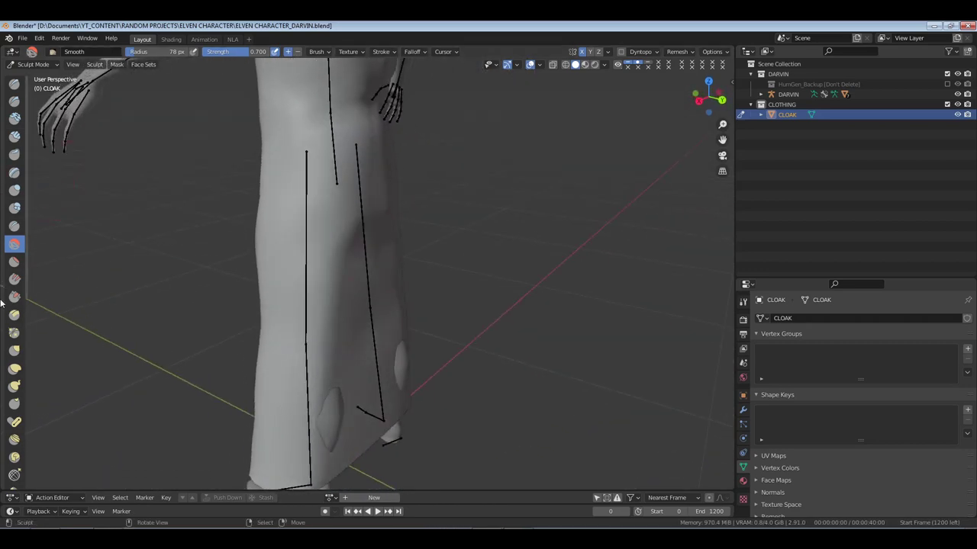
click(15, 369)
mouse_move(355, 414)
mouse_down()
mouse_move(338, 410)
mouse_move(375, 436)
mouse_move(345, 381)
mouse_move(349, 402)
mouse_up()
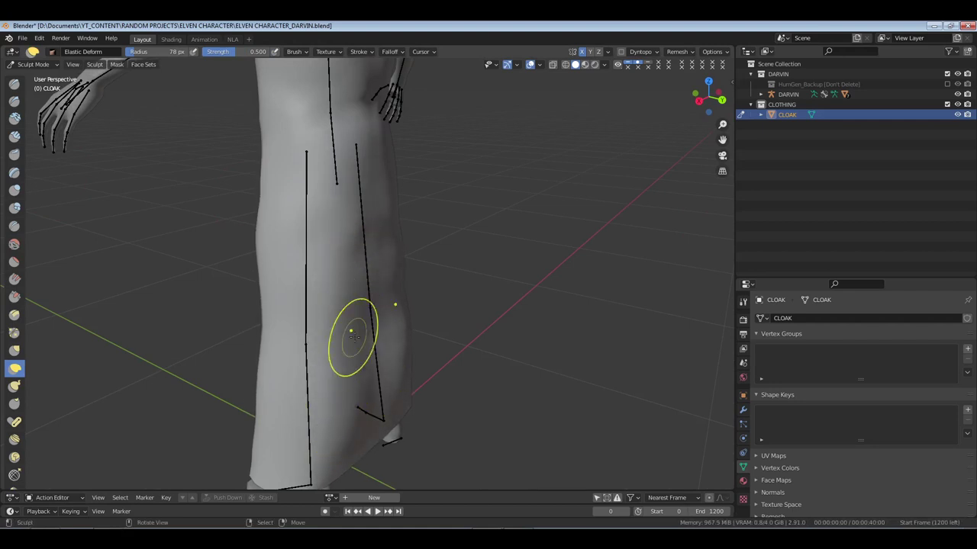
Return the cloak from Sculpt Mode to Object Mode and save the file
mouse_move(266, 359)
middle_down()
mouse_move(377, 349)
mouse_move(406, 334)
middle_up()
shift+middle_drag(421, 92, 392, 234)
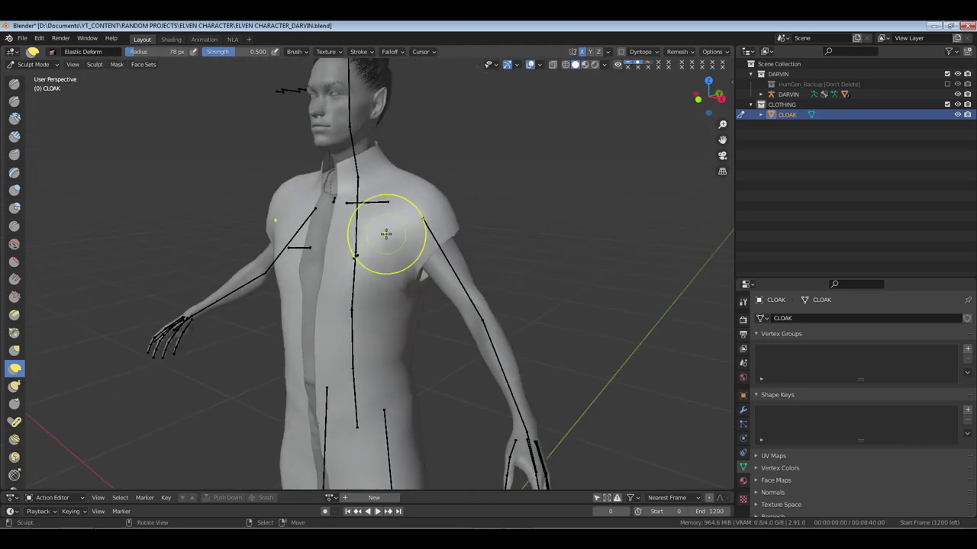
click(38, 66)
click(38, 75)
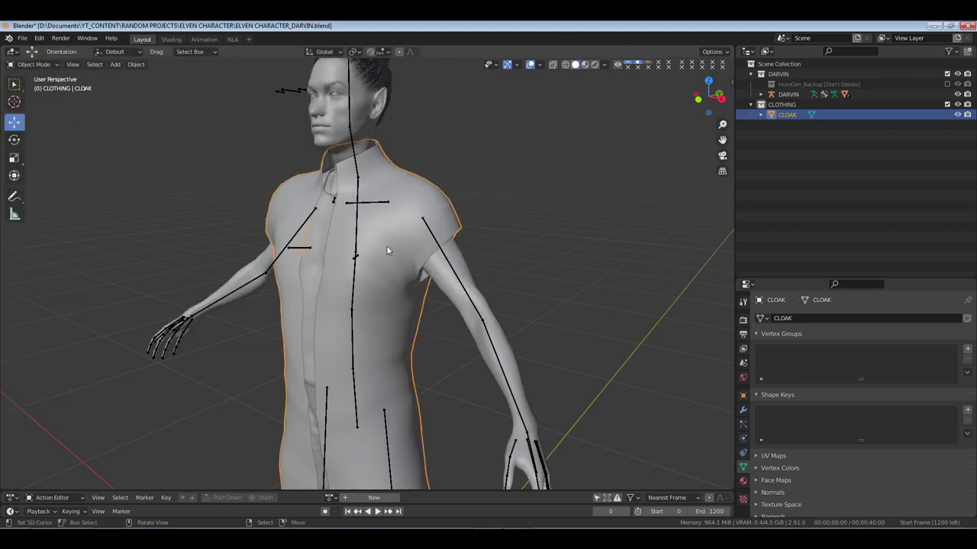
key(alt+a)
key(ctrl+s)
middle_drag(387, 250, 419, 246)
click(424, 218)
scroll(500, 271, down, 2)
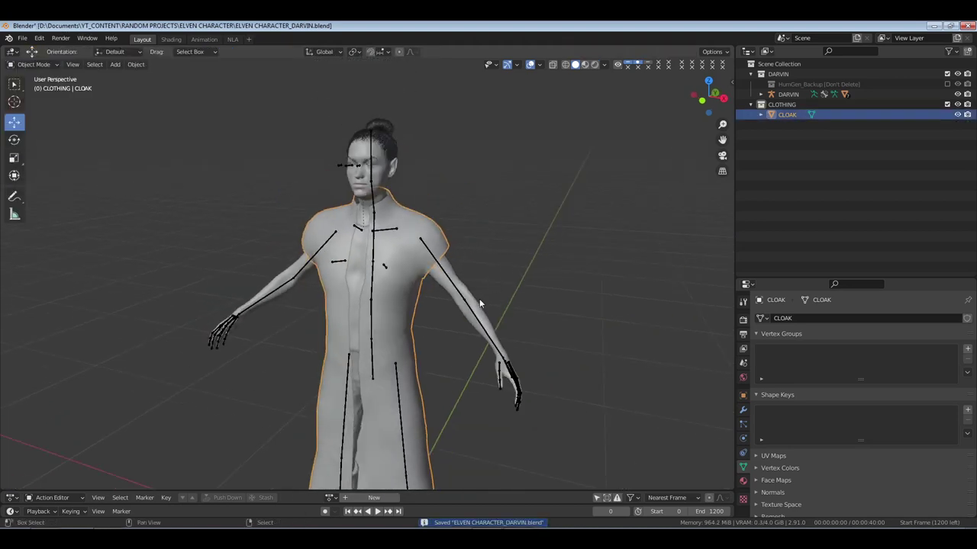
middle_drag(480, 298, 491, 246)
key(ctrl+s)
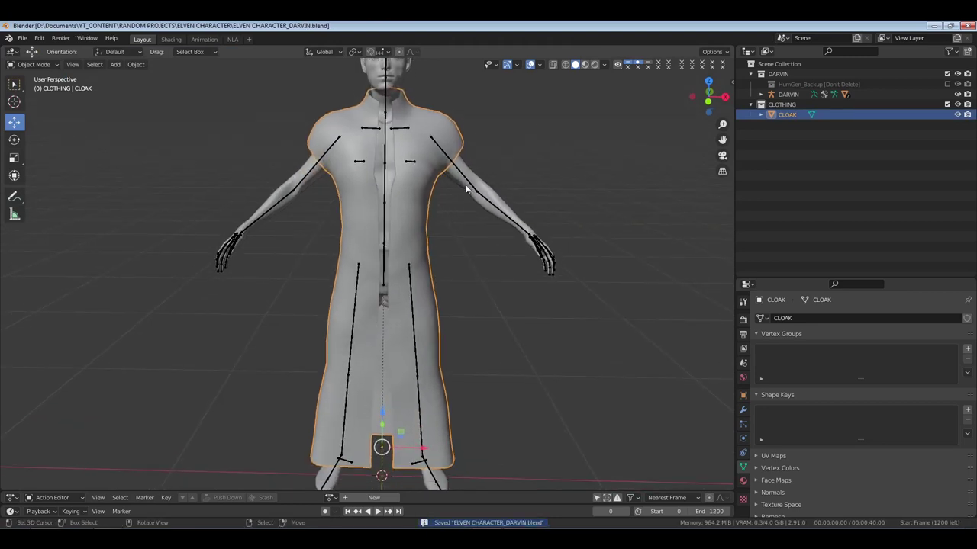
key(KP_1)
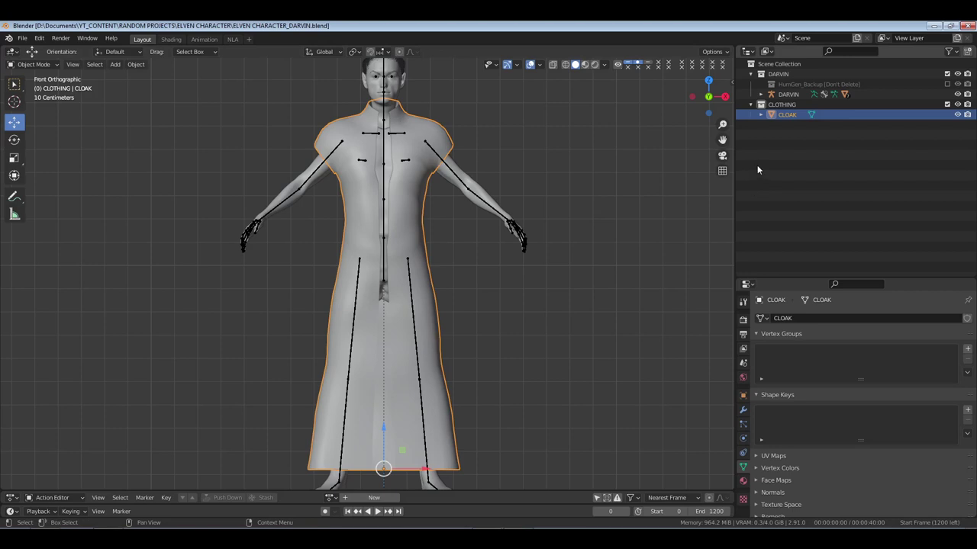
ctrl+click(788, 94)
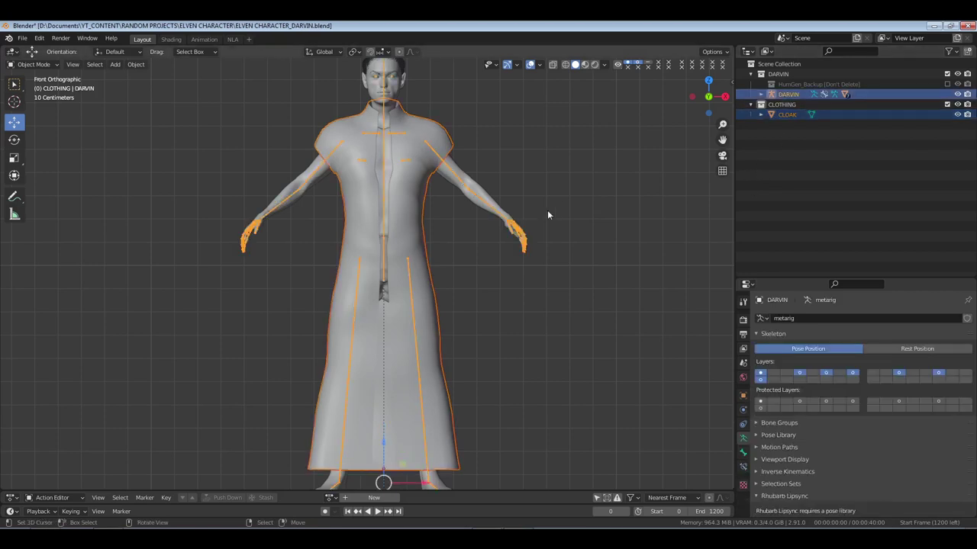
key(ctrl+p)
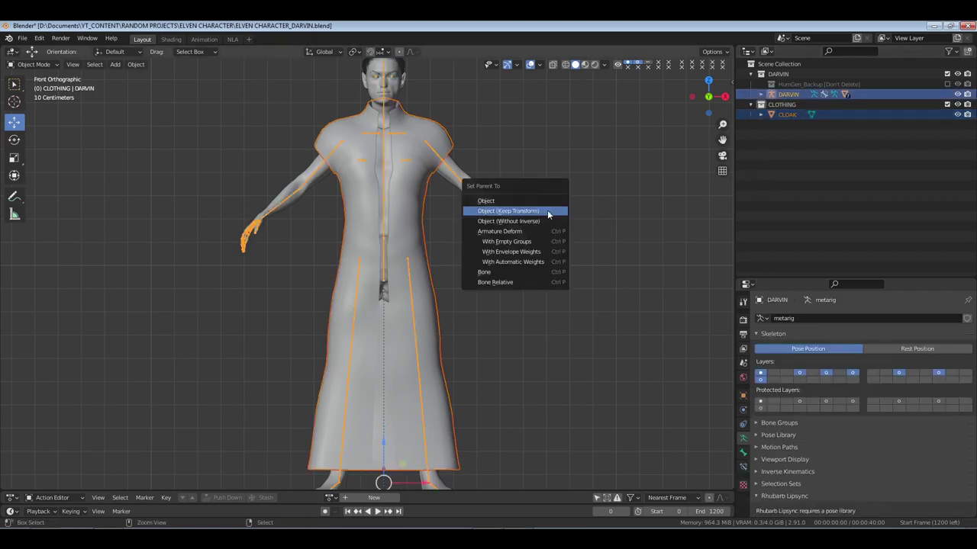
Select only the cloak, start making it into Human Generator clothing, and continue without adding body masks or a default material
click(786, 115)
key(n)
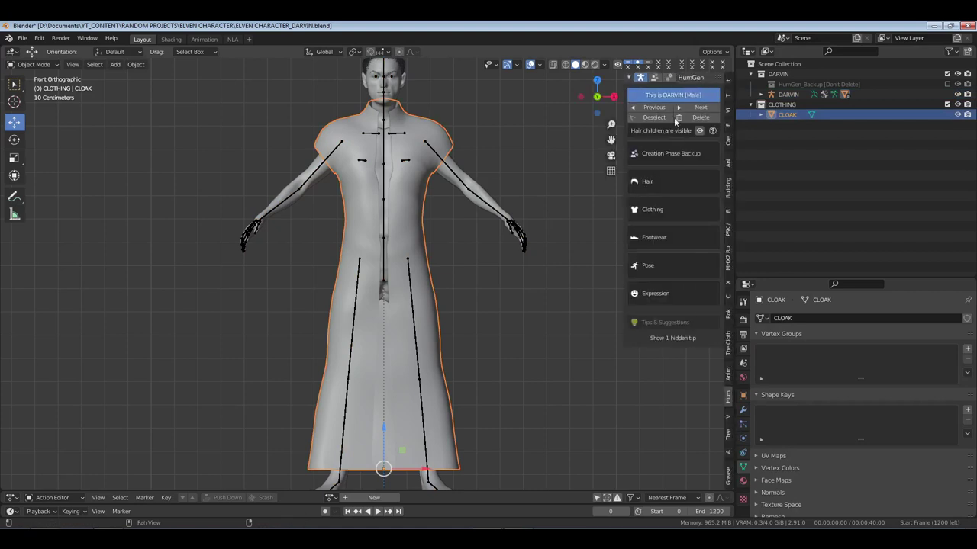
click(670, 78)
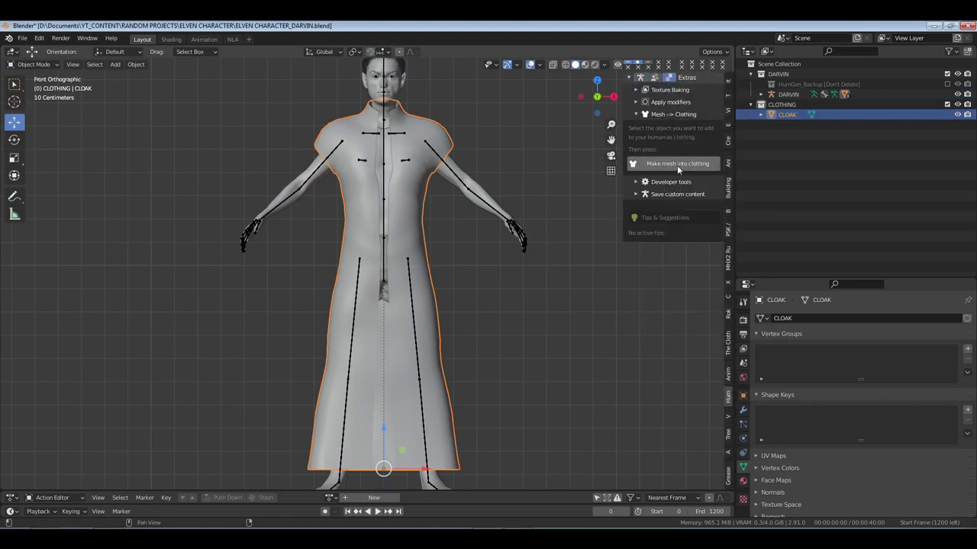
click(676, 164)
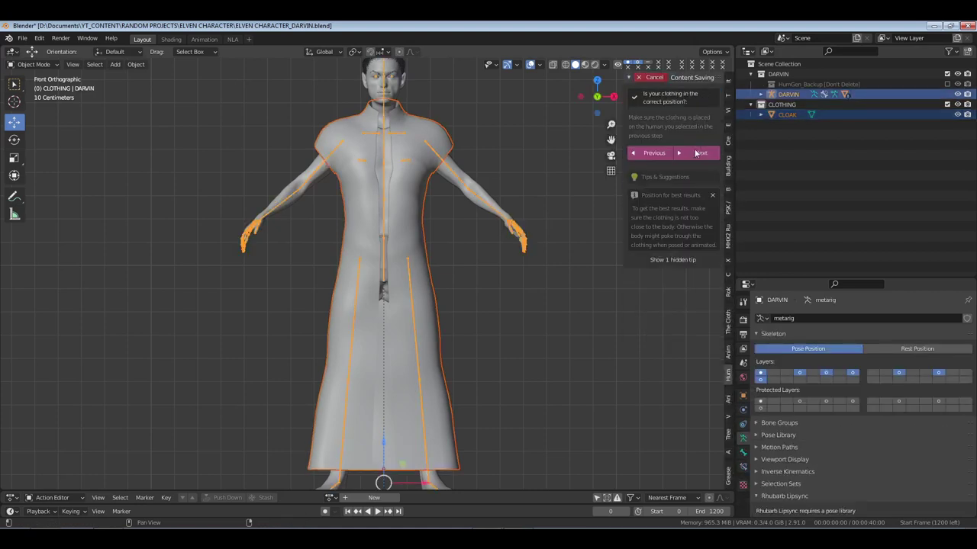
click(698, 154)
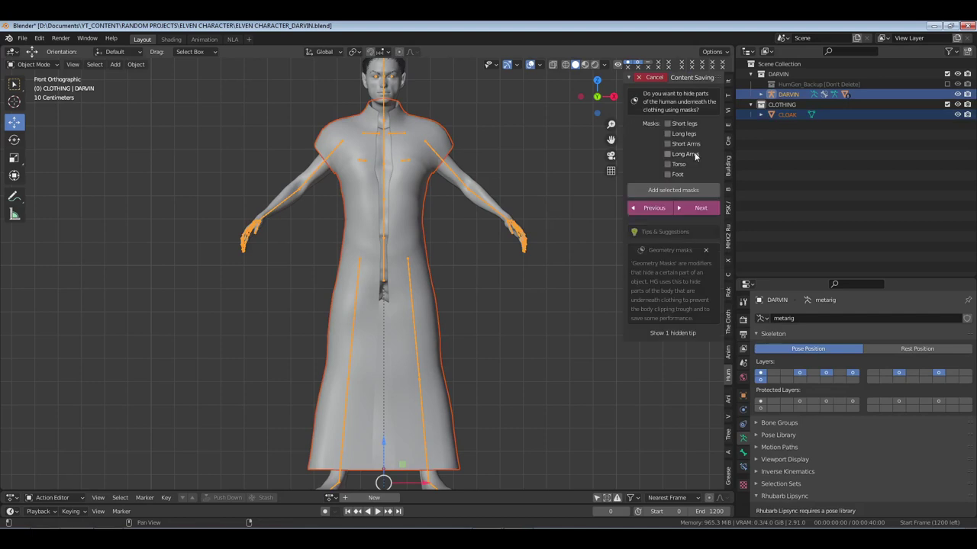
click(699, 209)
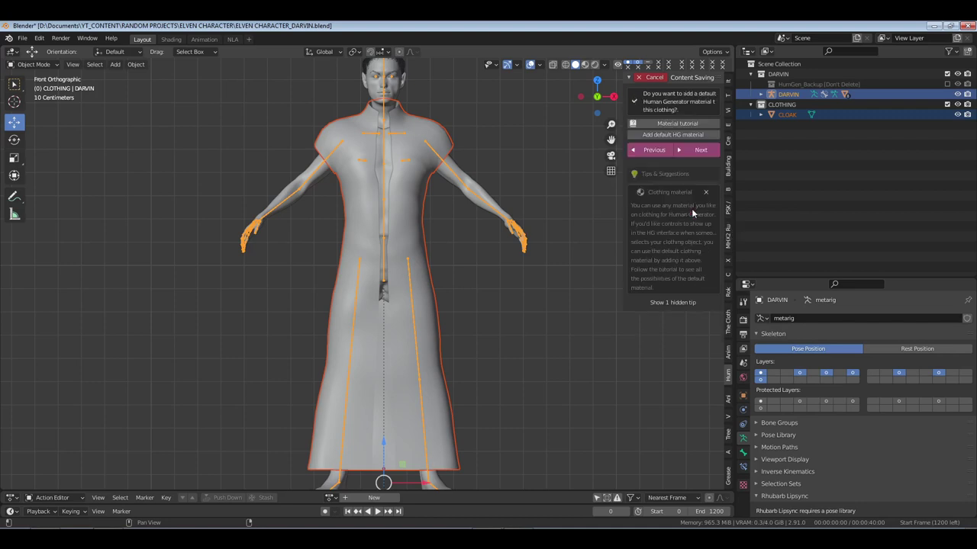
click(701, 152)
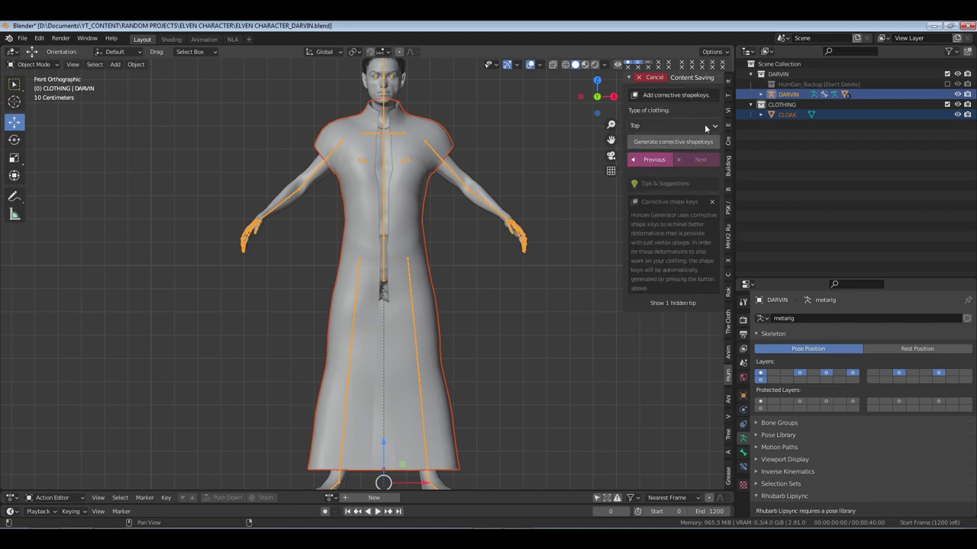
Set the cloak's clothing type to Full Body and generate its corrective shapekeys
click(687, 126)
click(689, 173)
click(695, 141)
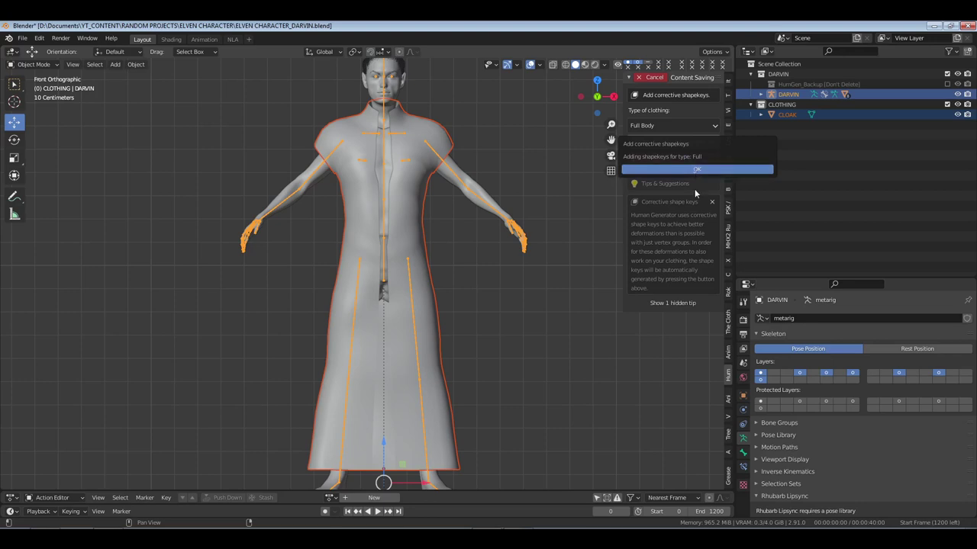
key(Return)
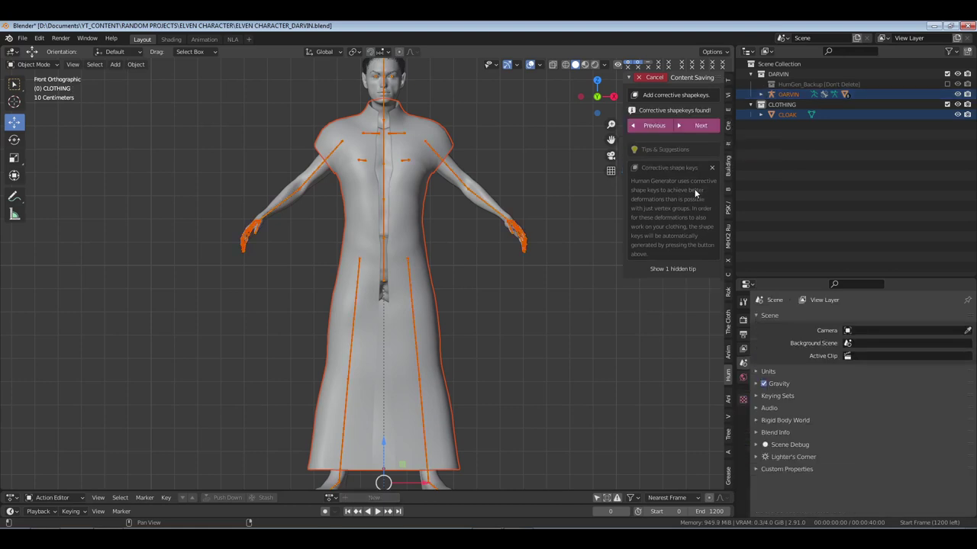
Auto weight paint the cloak and finish the Human Generator clothing setup
click(702, 127)
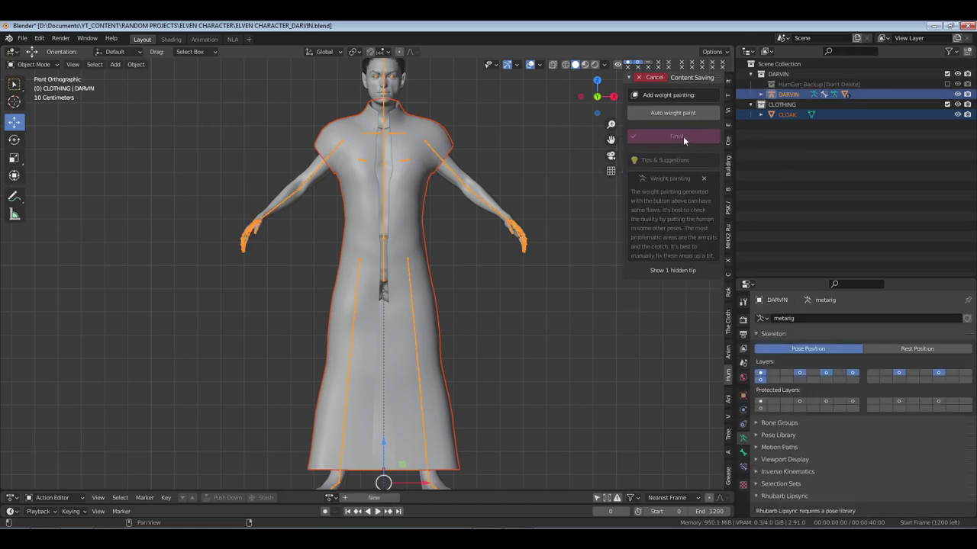
click(678, 114)
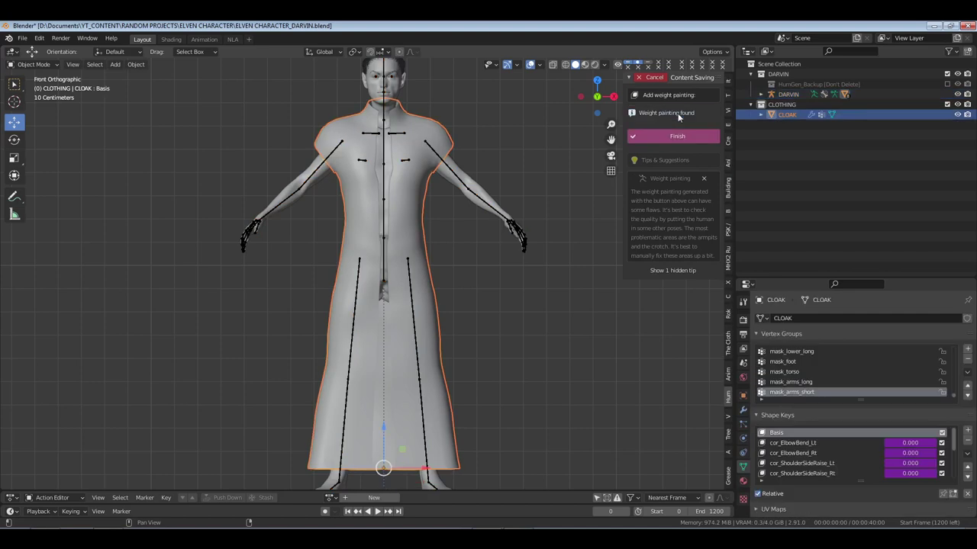
click(671, 136)
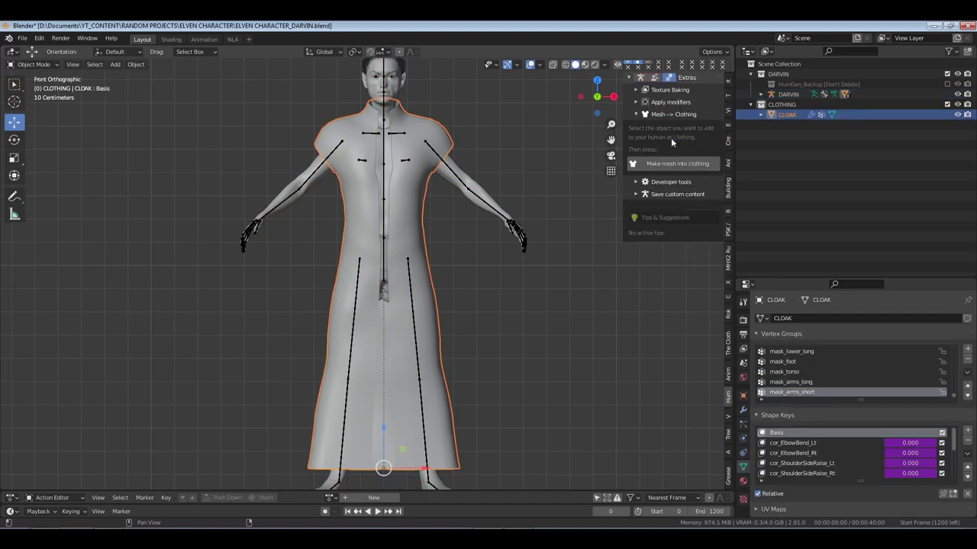
Move the cloak out of the CLOTHING collection to DARVIN, expand DARVIN's hierarchy and save the file
click(808, 166)
drag(781, 116, 786, 93)
click(785, 123)
click(759, 94)
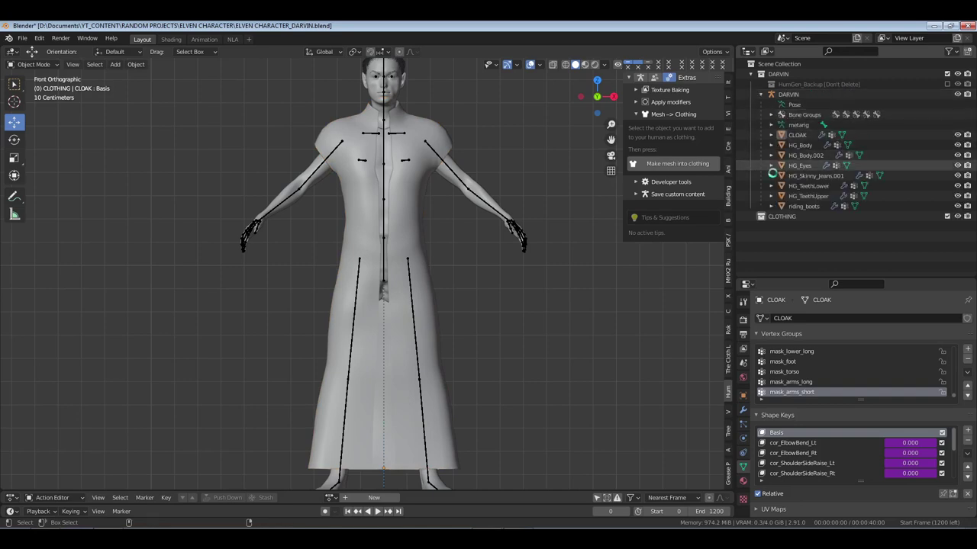
key(ctrl+s)
click(642, 79)
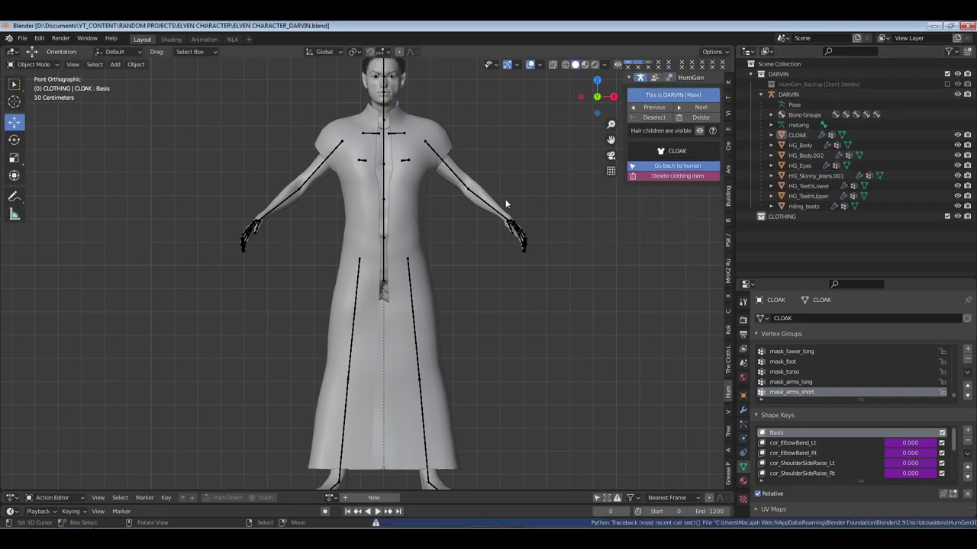
key(n)
Hide all of HG_Body's hair particle systems in the viewport
shift+middle_drag(445, 186, 444, 217)
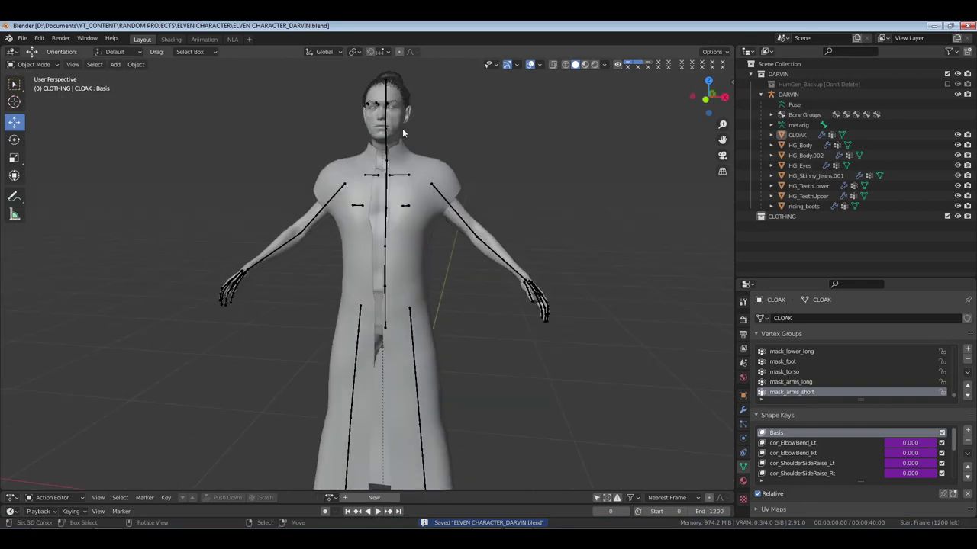
click(465, 183)
click(743, 410)
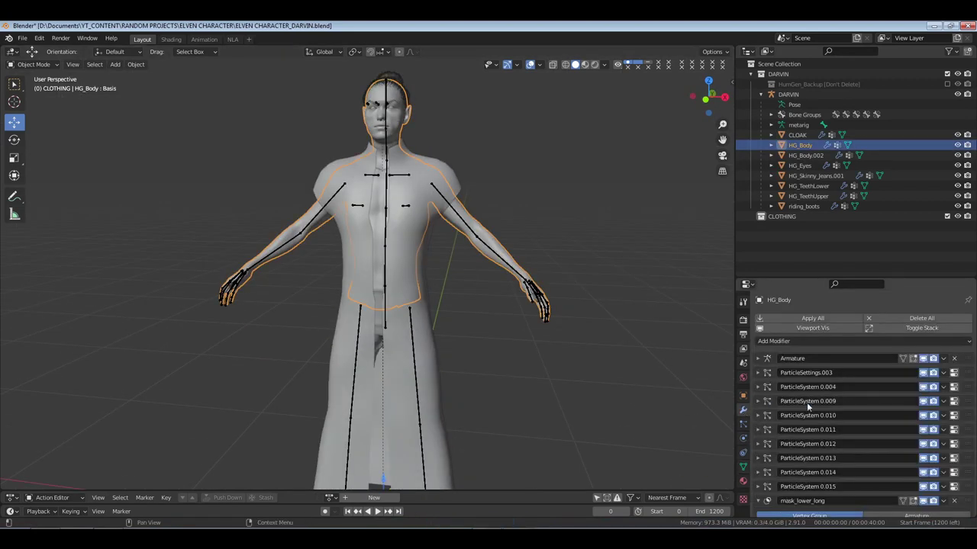
click(914, 328)
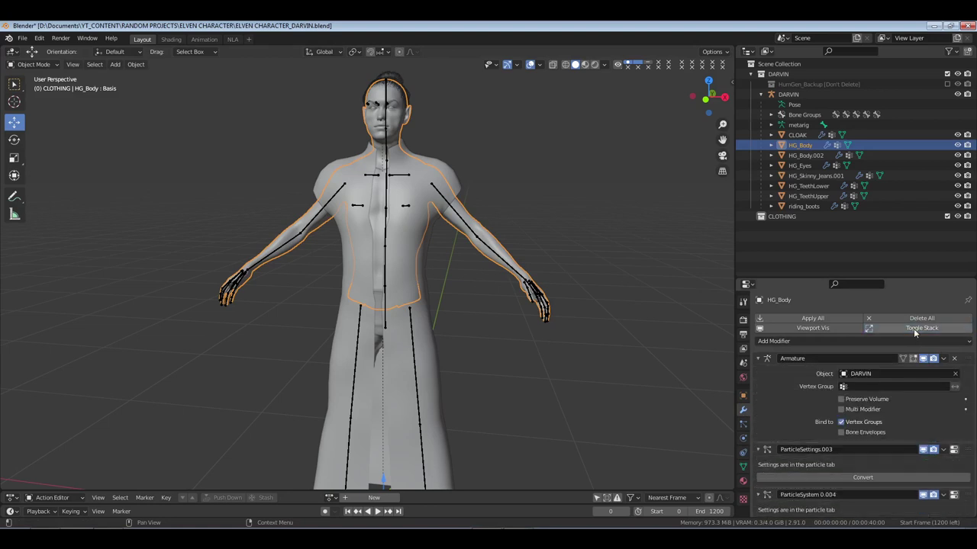
click(913, 328)
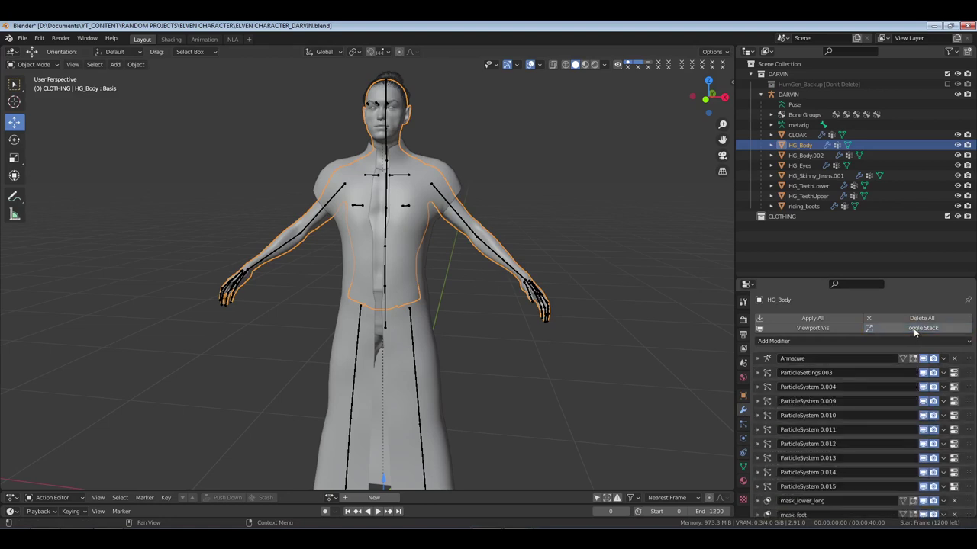
click(924, 373)
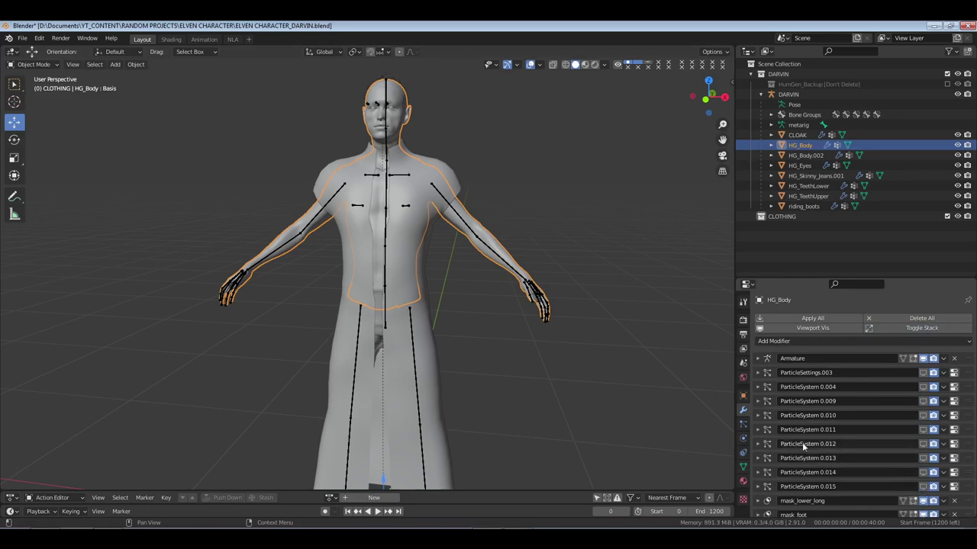
Switch the DARVIN rig to Pose Mode and test the cloak's deformation by rotating the left upper arm bone
middle_drag(462, 252, 424, 196)
click(465, 232)
key(ctrl+Tab)
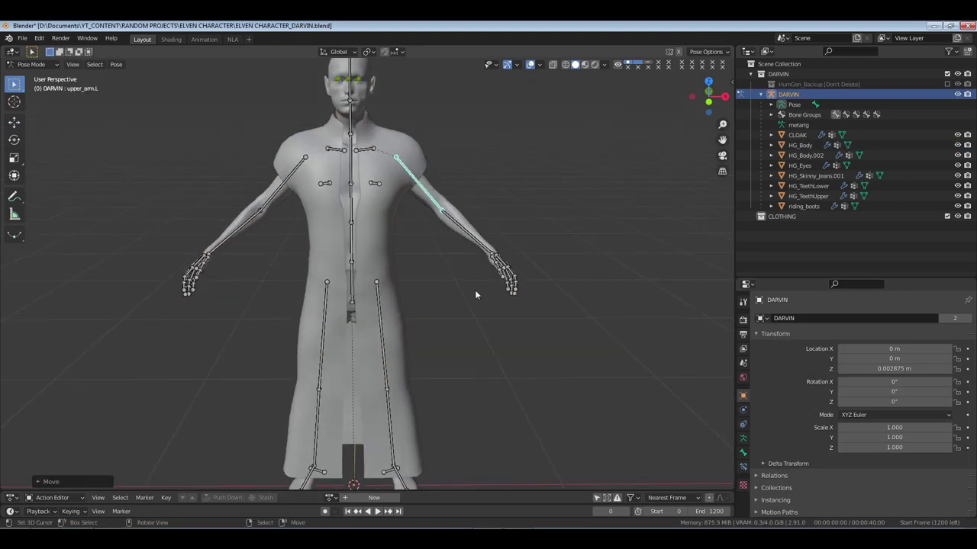
key(r)
key(r)
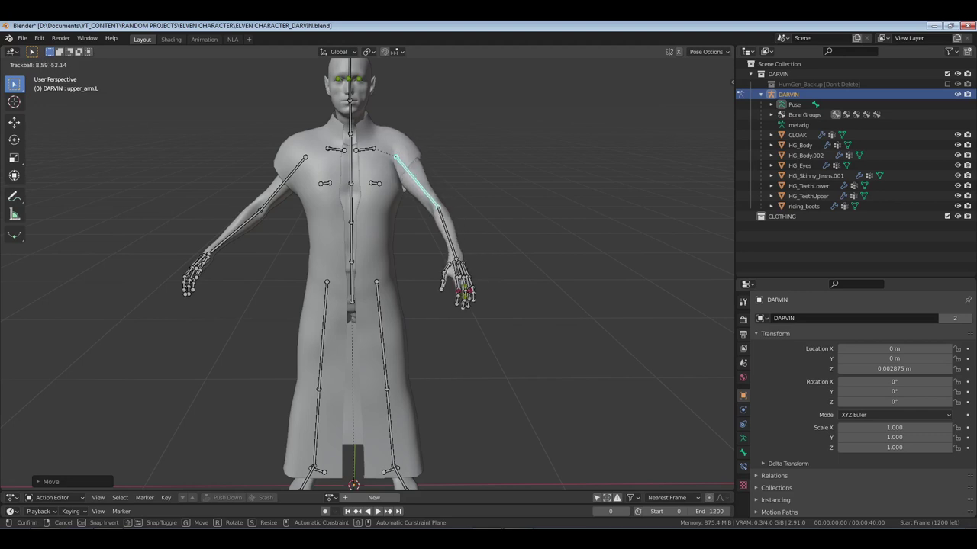
click(406, 284)
Test the cloak's deformation by rotating the left thigh bone, and undo the rotation
click(382, 303)
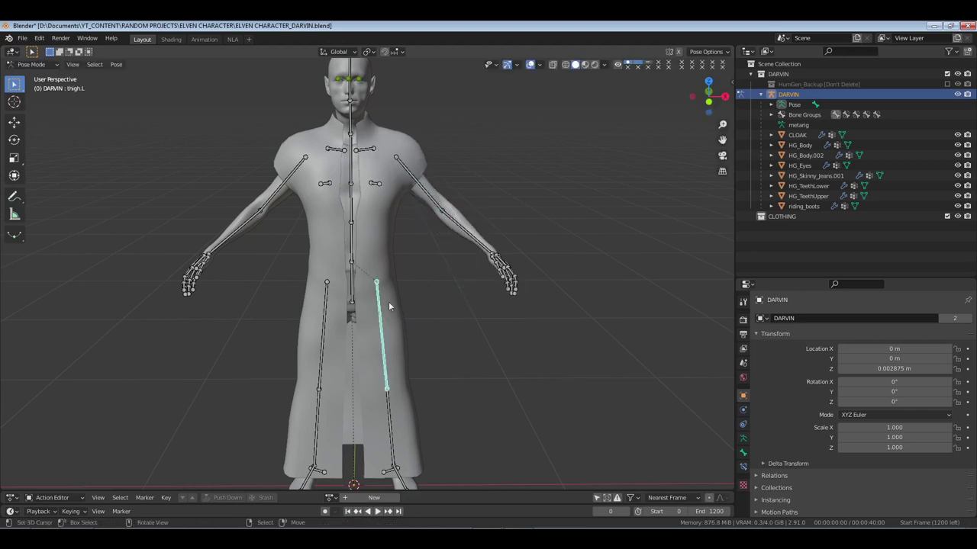
key(r)
key(r)
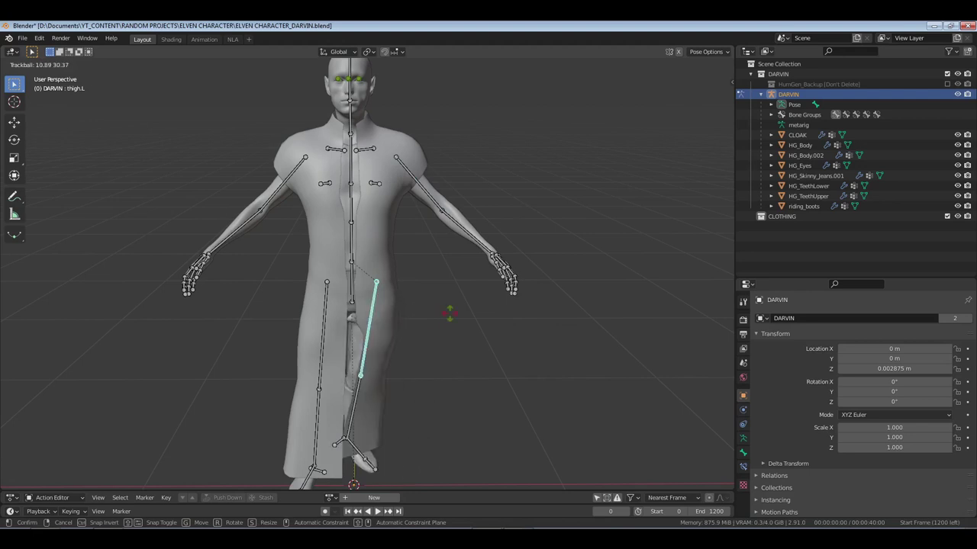
right_click(514, 335)
middle_drag(513, 339, 428, 342)
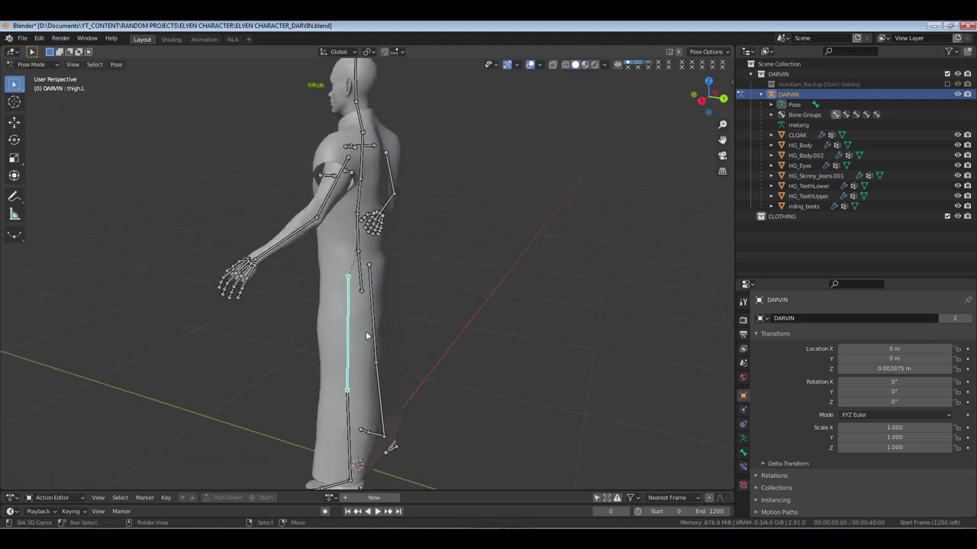
key(r)
key(r)
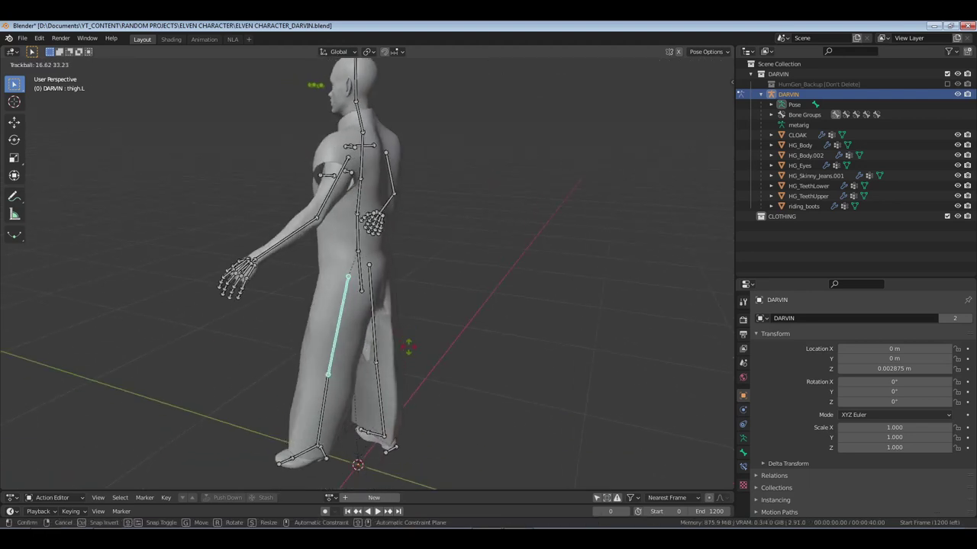
click(394, 355)
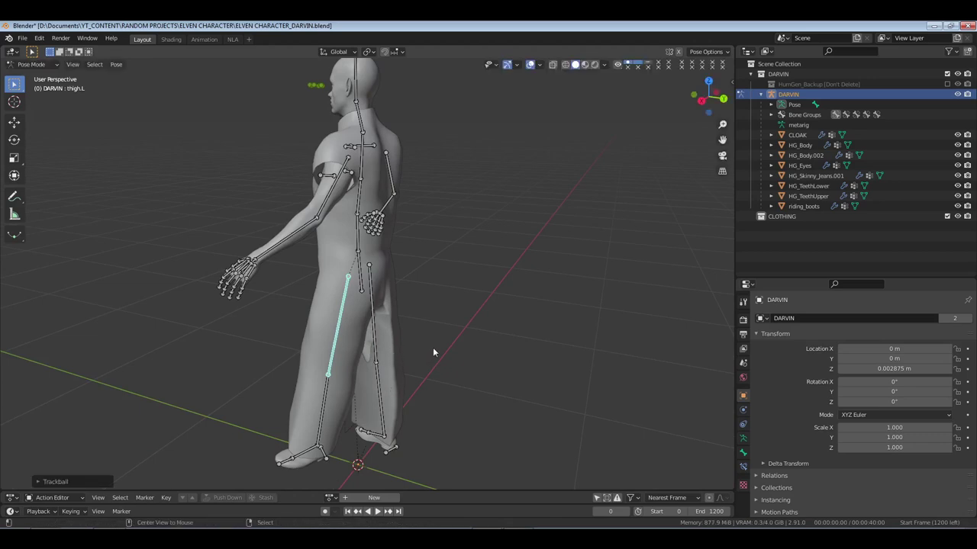
key(ctrl+z)
Look over the whole clothed figure in its original pose and save the file
key(ctrl+s)
middle_drag(306, 319, 452, 315)
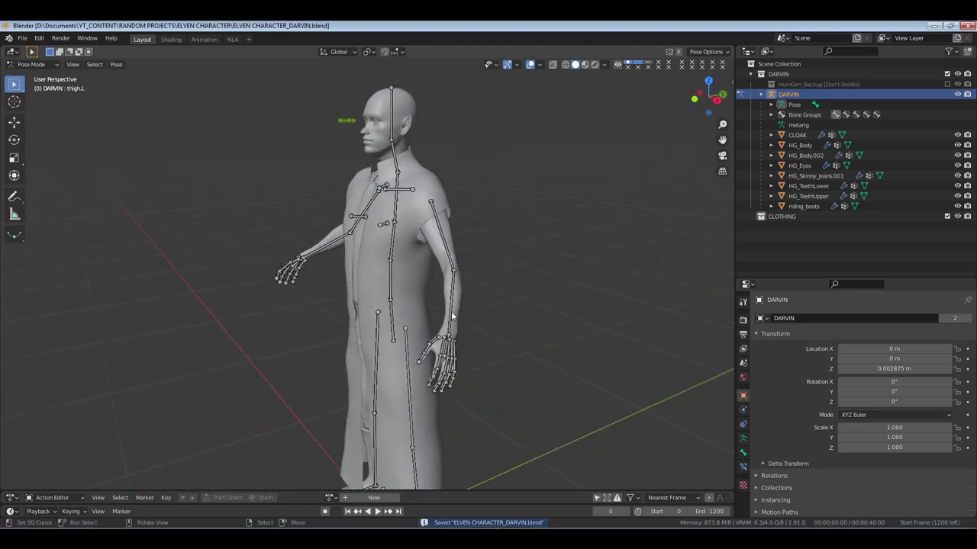
scroll(442, 301, down, 3)
scroll(431, 293, up, 4)
scroll(417, 287, down, 2)
shift+middle_drag(414, 285, 438, 285)
key(ctrl+s)
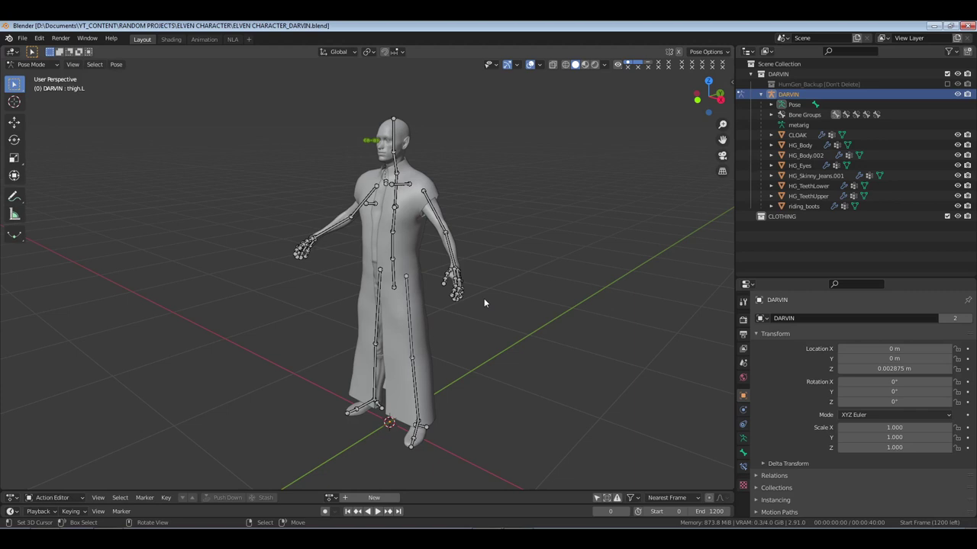
key(alt+Tab)
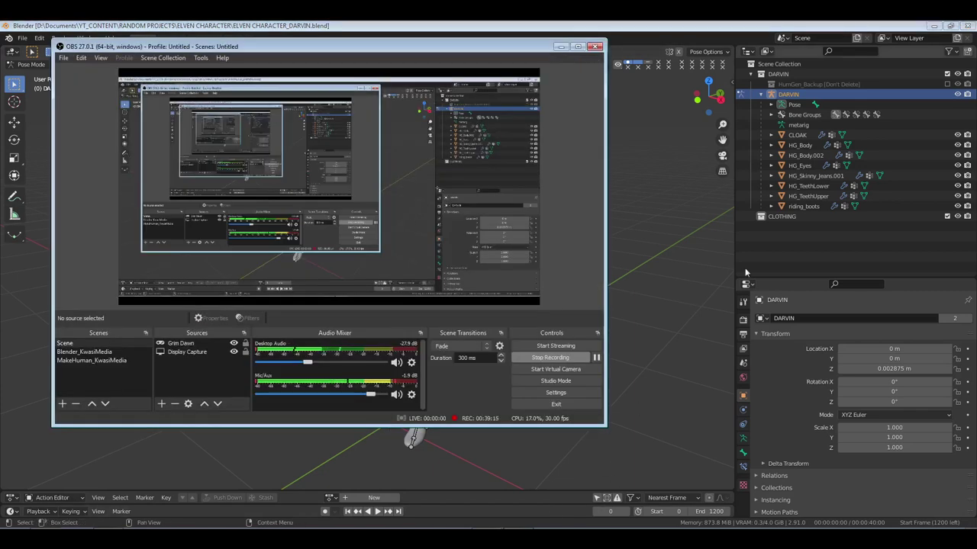
Save the file and return the DARVIN rig to Object Mode
click(766, 263)
key(ctrl+s)
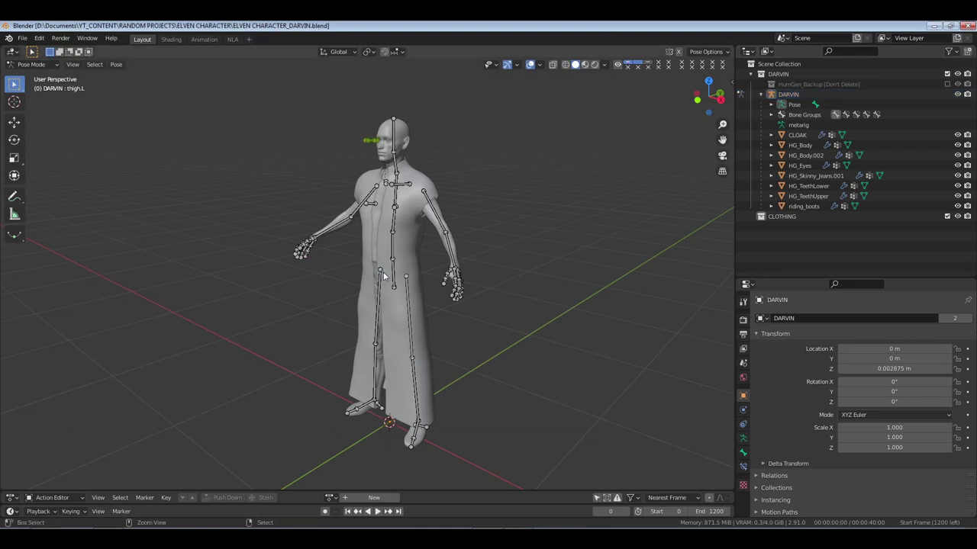
middle_drag(384, 276, 447, 218)
key(ctrl+Tab)
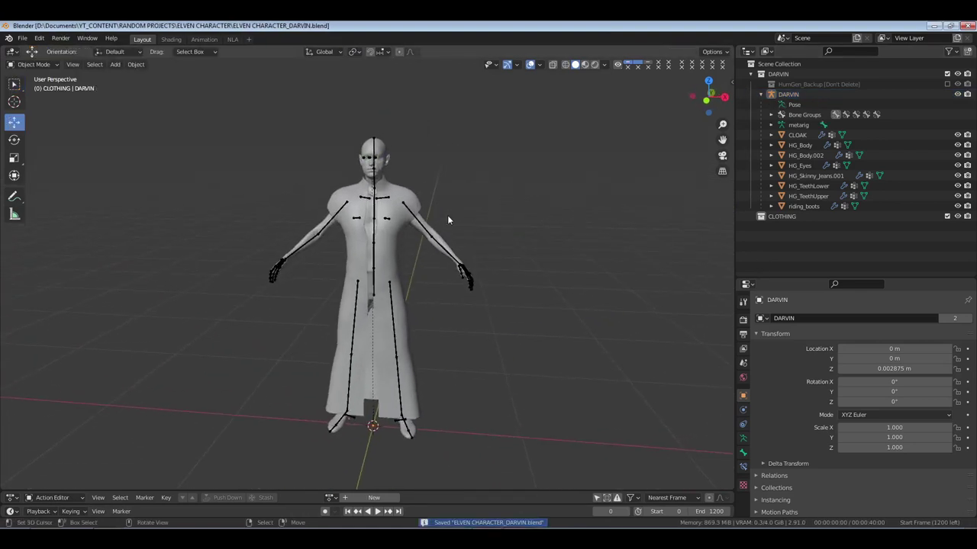
Show the clothed figure in Material Preview and switch to the Shading workspace
scroll(442, 215, up, 4)
click(585, 64)
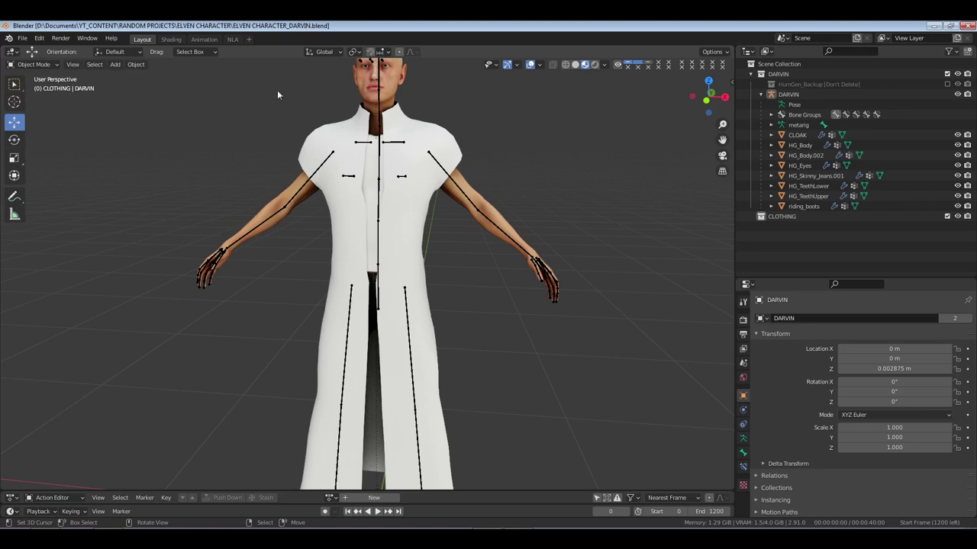
click(172, 39)
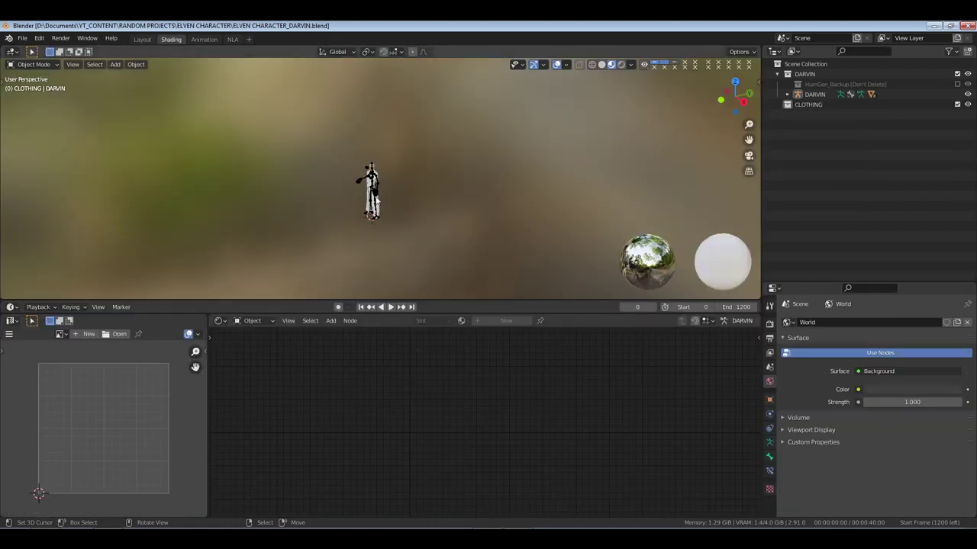
Create a new material named SILK on the inner shirt HG_Body.002 and save the file
scroll(378, 199, up, 3)
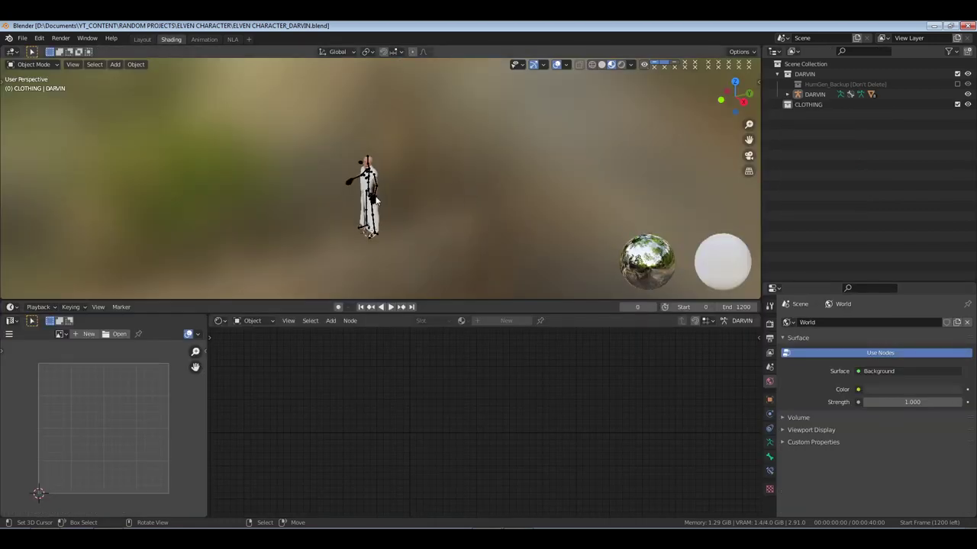
scroll(372, 177, up, 8)
middle_drag(370, 177, 446, 222)
shift+middle_drag(435, 164, 438, 210)
click(382, 183)
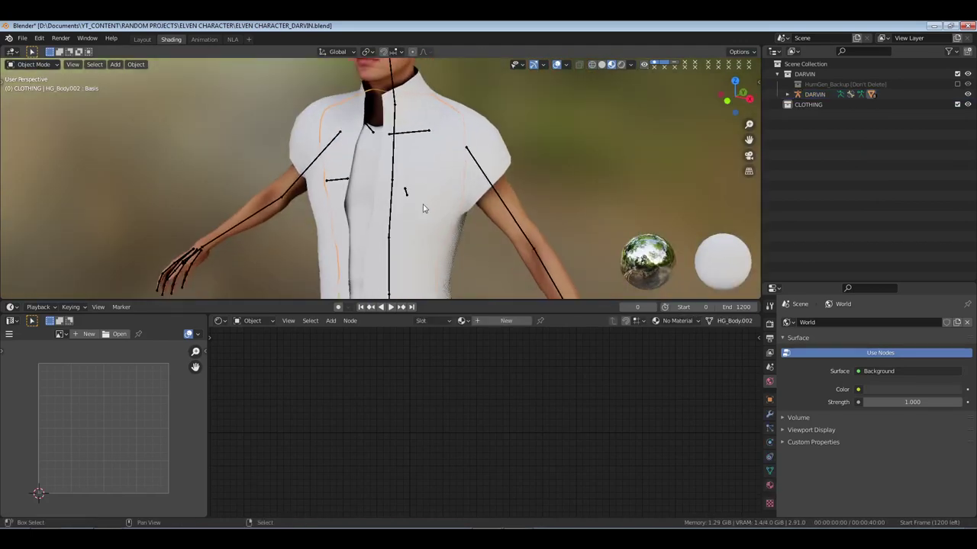
click(503, 321)
double_click(500, 322)
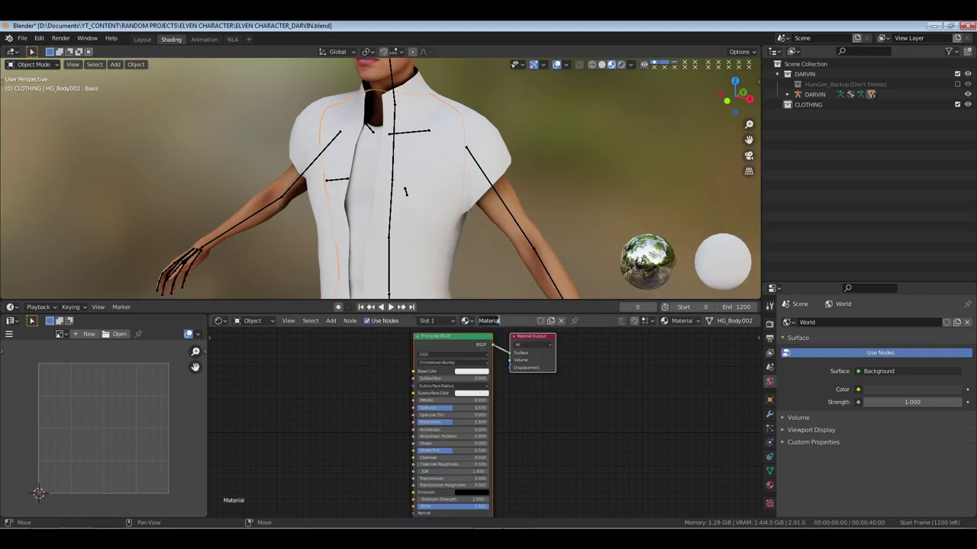
text(SILK)
key(Return)
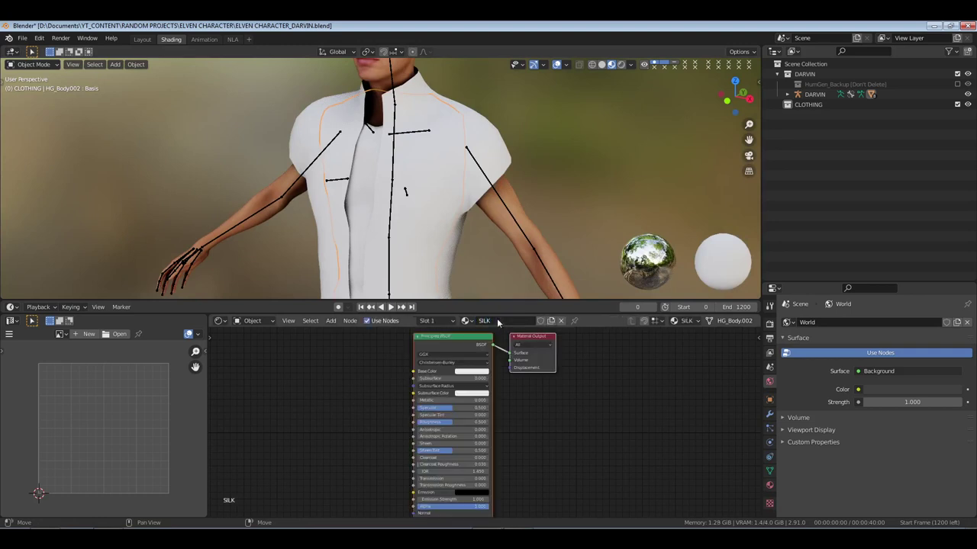
key(ctrl+s)
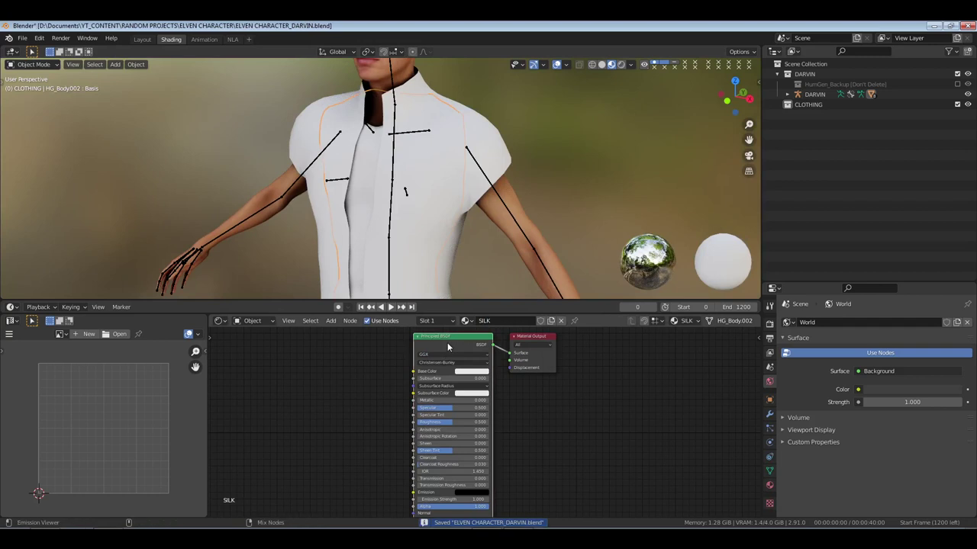
Load the Normal and Roughness images from OPENED ASSETS/Fabric034_2K-JPG into the SILK material with Principled Texture Setup
key(ctrl+shift+t)
scroll(278, 424, down, 3)
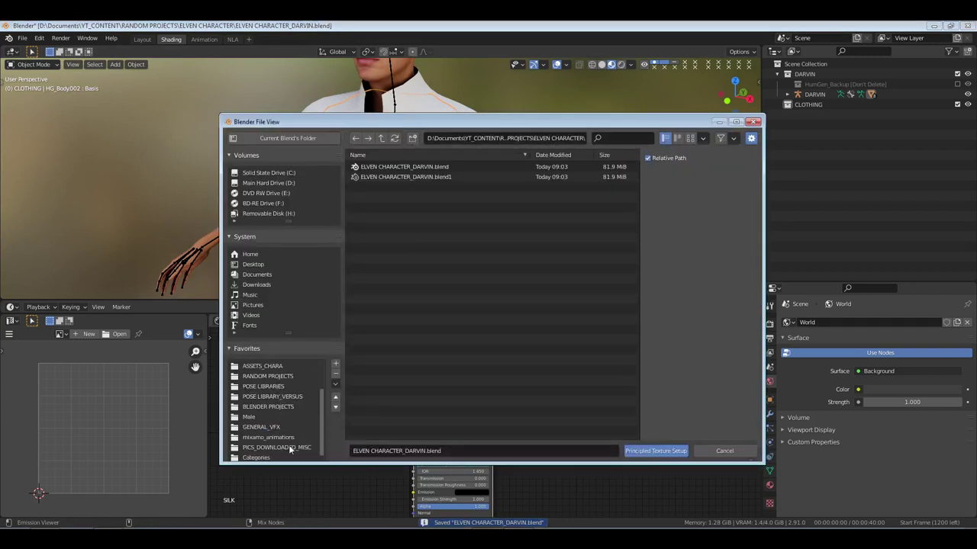
click(276, 447)
double_click(385, 217)
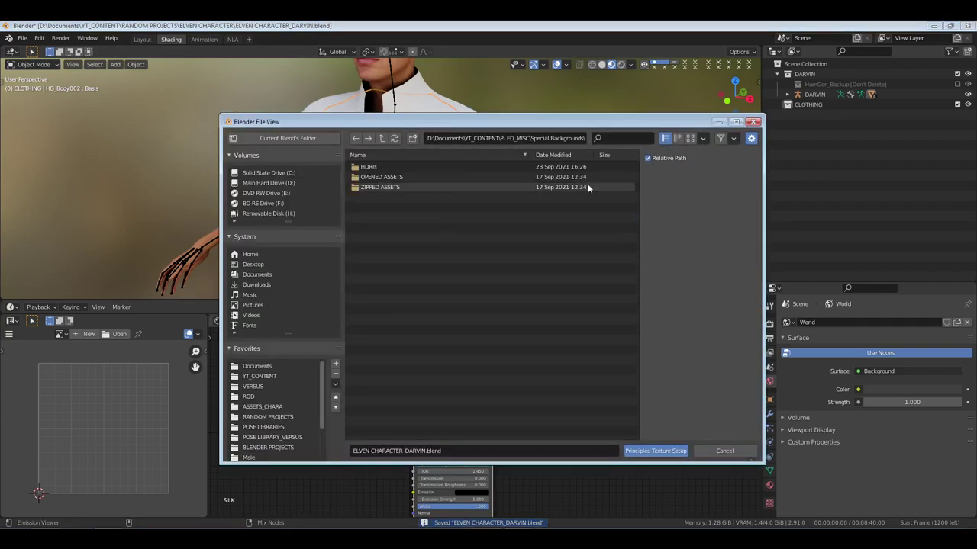
click(690, 138)
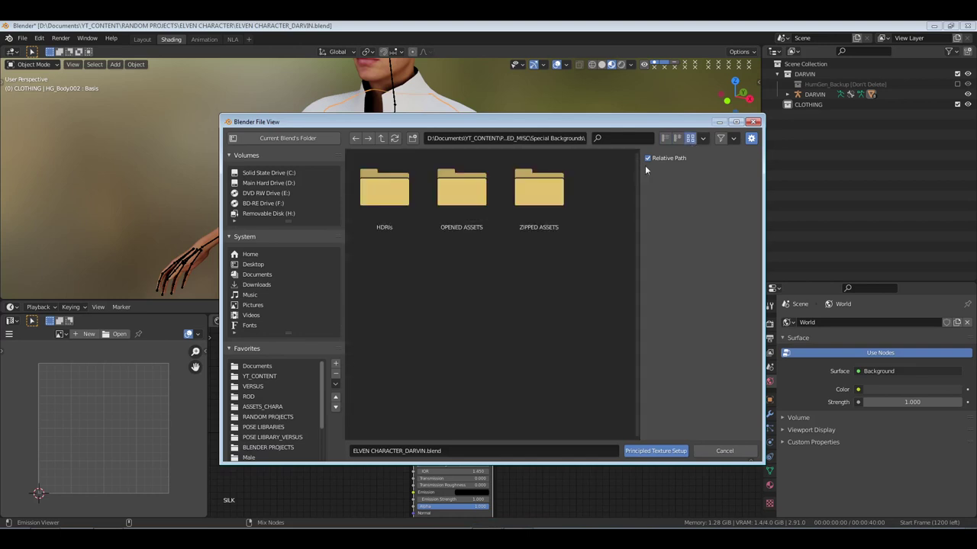
double_click(461, 189)
text(FAB)
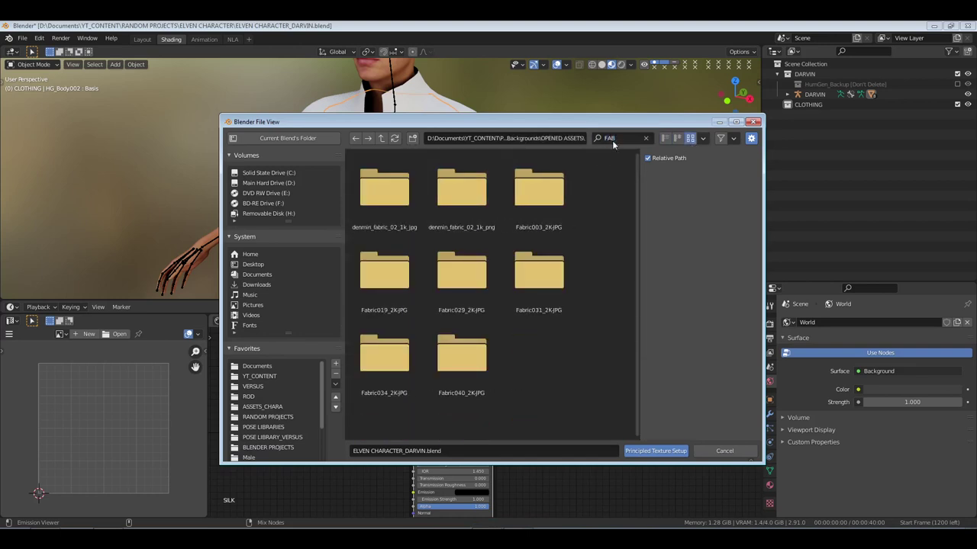
double_click(401, 359)
click(536, 200)
shift+click(384, 271)
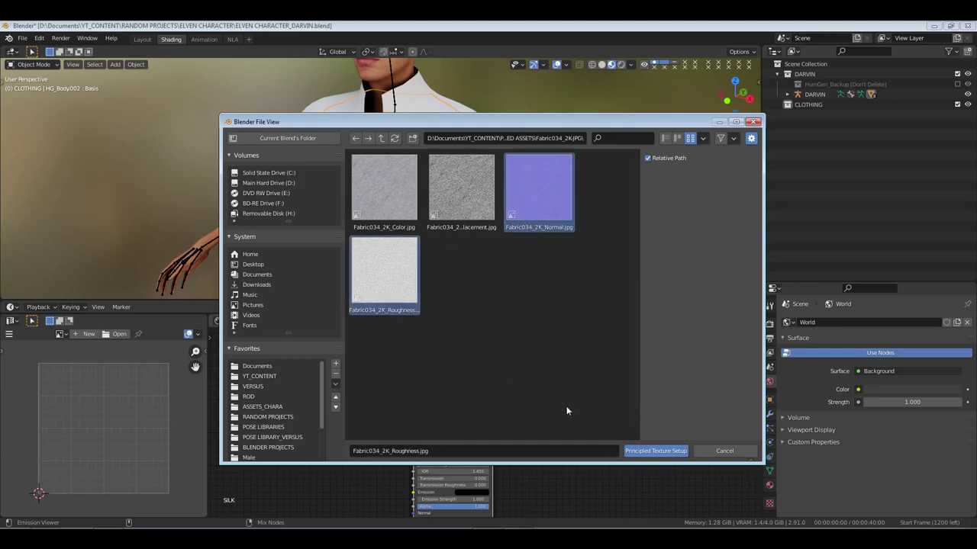
click(655, 450)
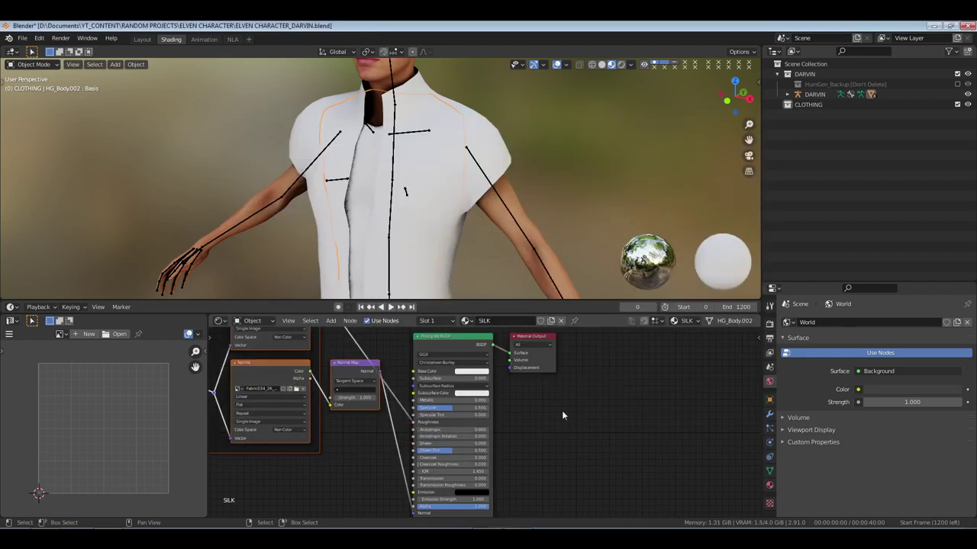
Move the texture nodes clear of the Principled BSDF and set the Normal Map strength to 0.5
key(g)
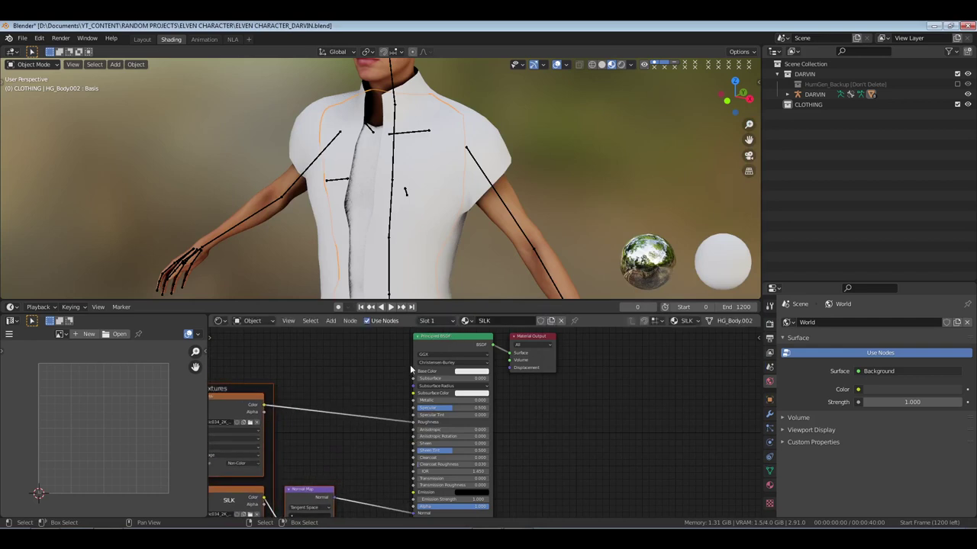
click(343, 405)
middle_drag(344, 405, 465, 321)
click(441, 440)
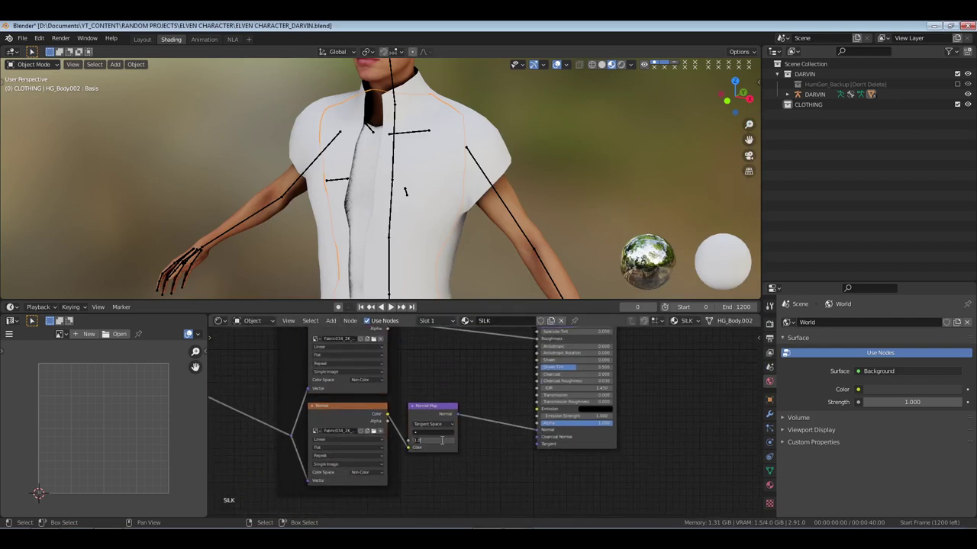
key(Return)
Set the Principled BSDF base color of the SILK material to a dark red
middle_drag(471, 354, 469, 429)
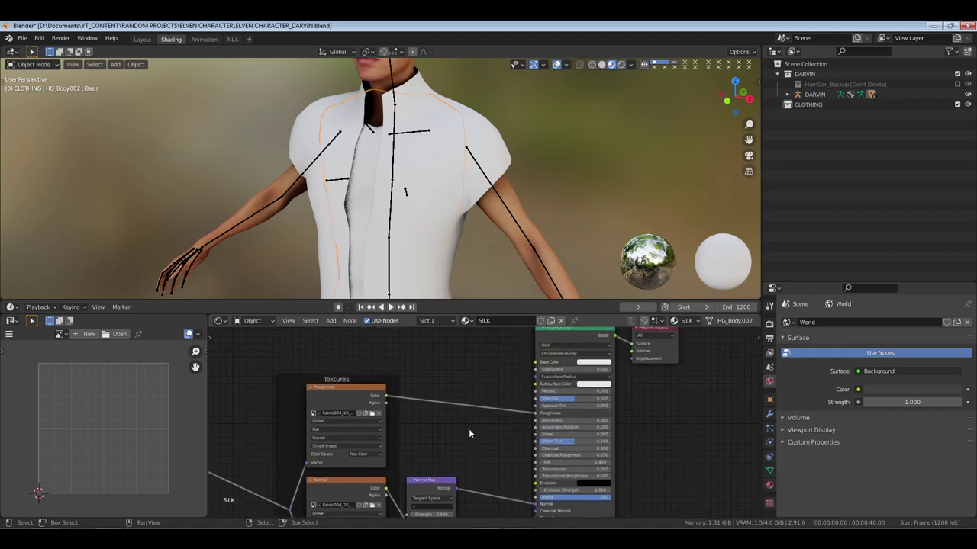
middle_drag(474, 373, 475, 384)
scroll(474, 384, up, 6)
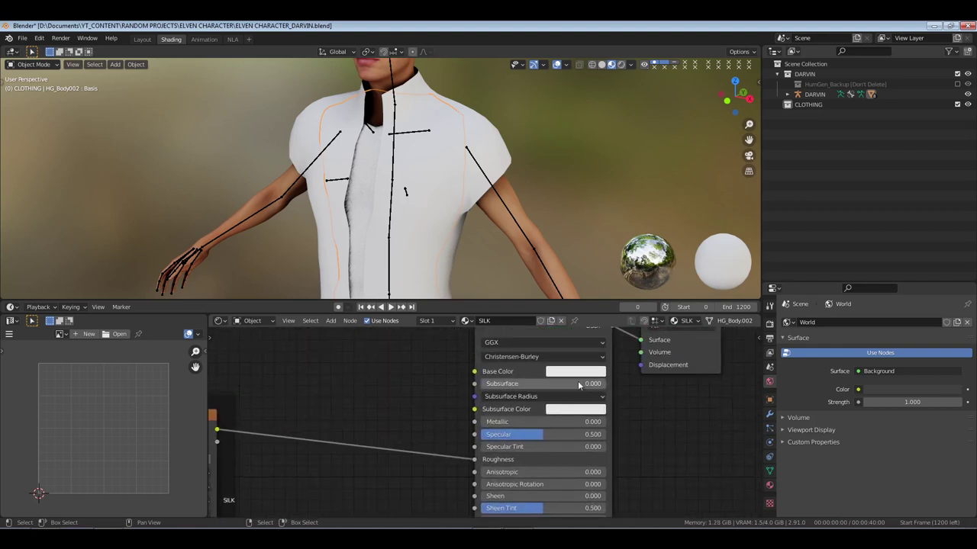
click(580, 372)
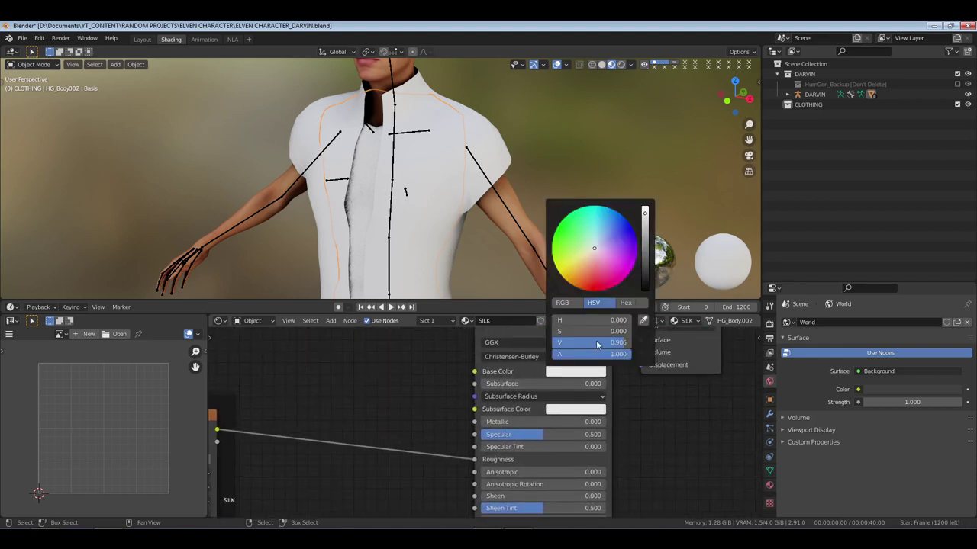
drag(597, 341, 633, 341)
click(593, 270)
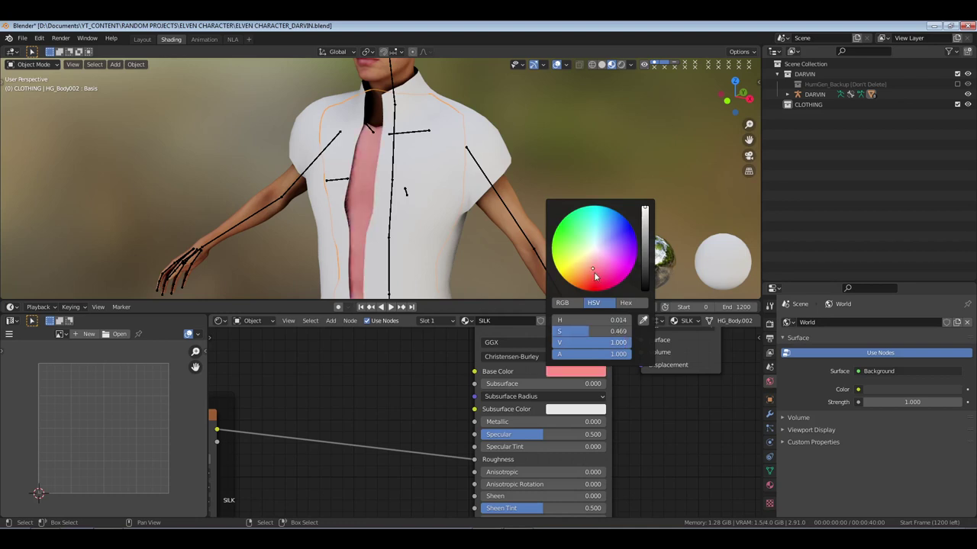
drag(594, 272, 593, 276)
drag(610, 342, 577, 342)
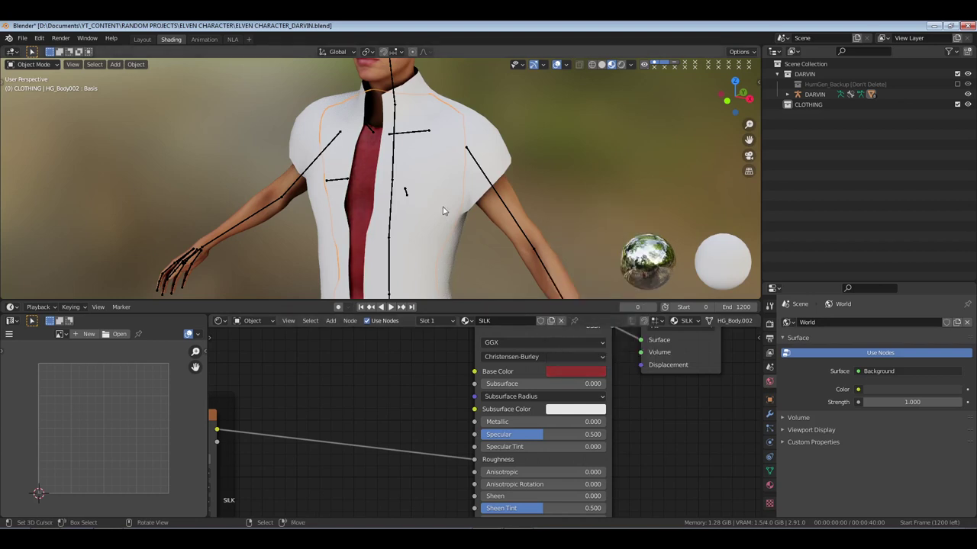
Unwrap the shirt's UVs in Edit Mode with Cube Projection and inspect the fabric texture up close in Object Mode
key(Tab)
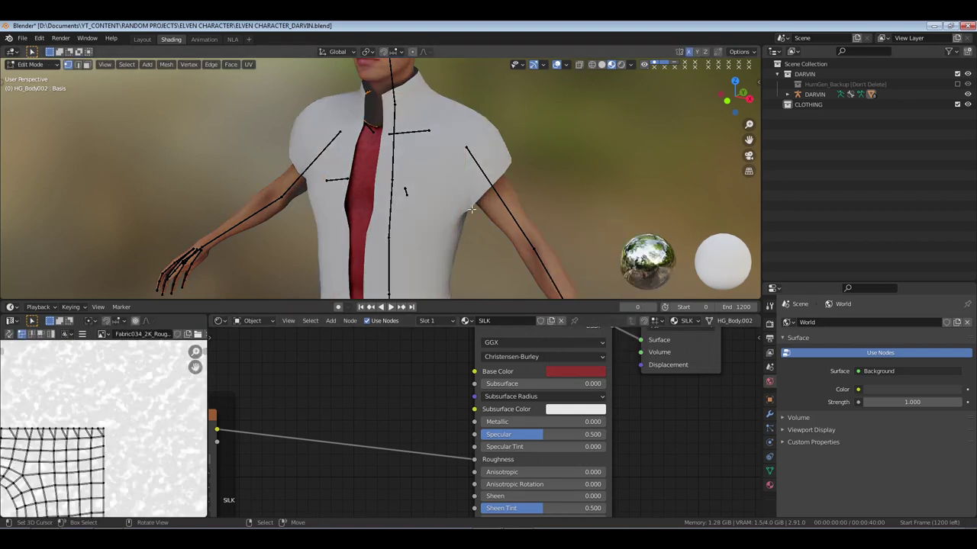
key(u)
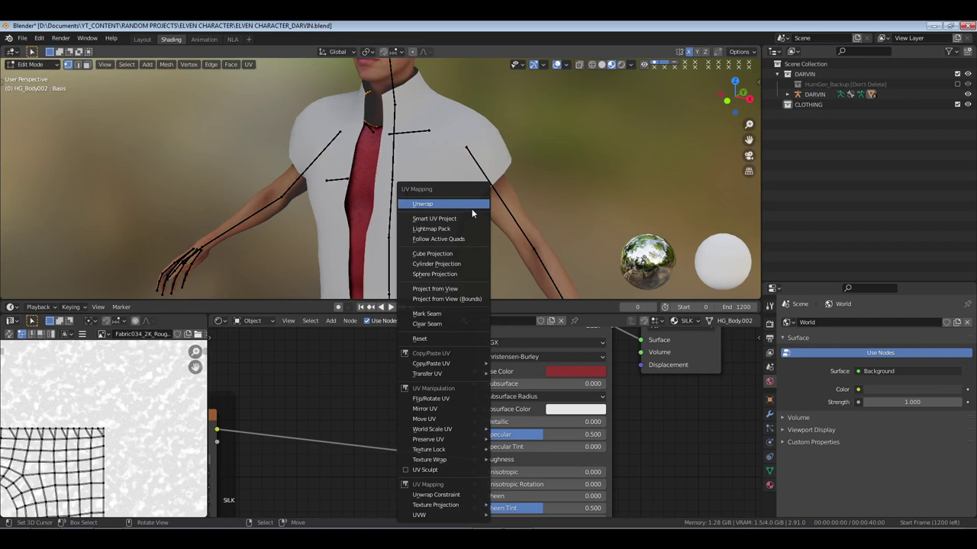
click(467, 255)
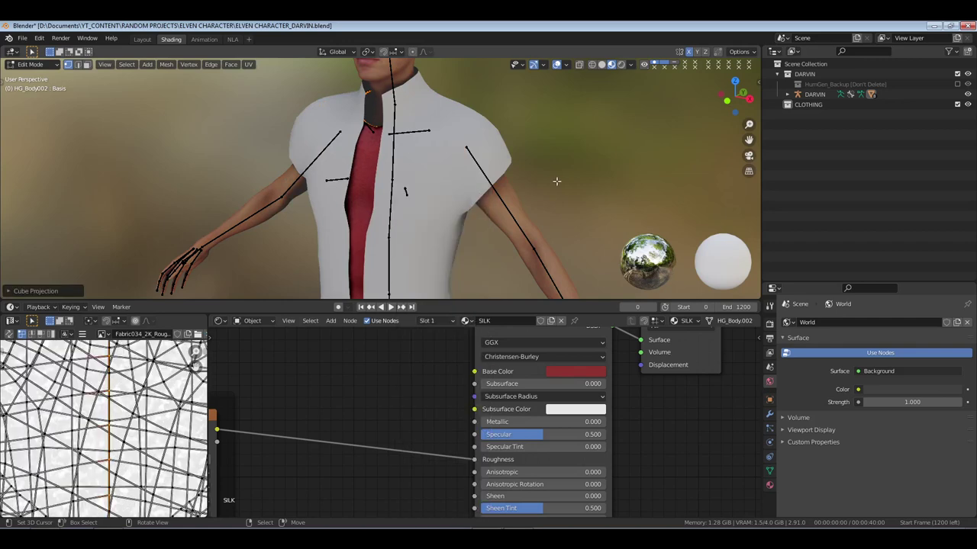
key(Tab)
scroll(406, 188, up, 6)
middle_drag(374, 184, 428, 183)
scroll(506, 191, down, 3)
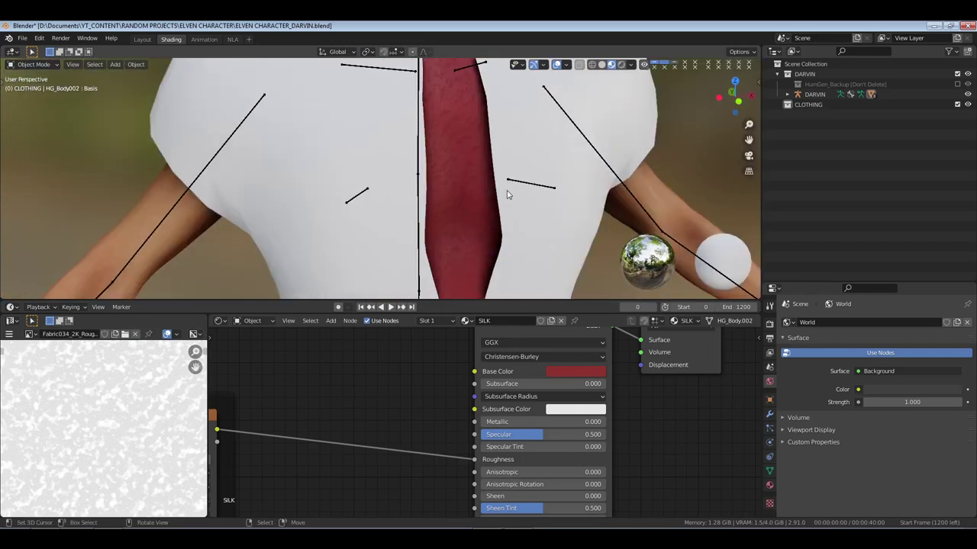
middle_drag(508, 194, 484, 202)
Insert a ColorRamp node between the Roughness texture's color output and the Principled BSDF roughness input
middle_drag(363, 482, 475, 415)
key(shift+a)
text(COL)
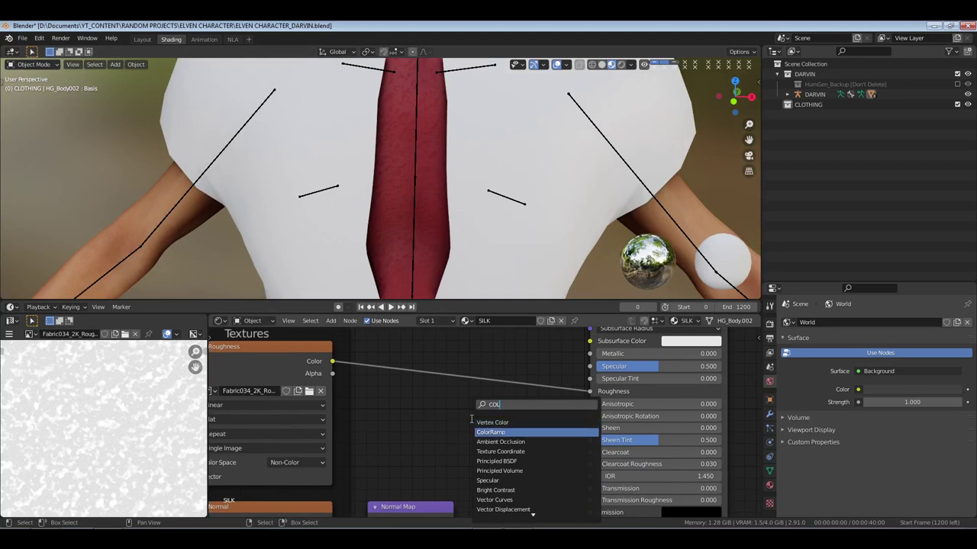
key(Return)
click(386, 335)
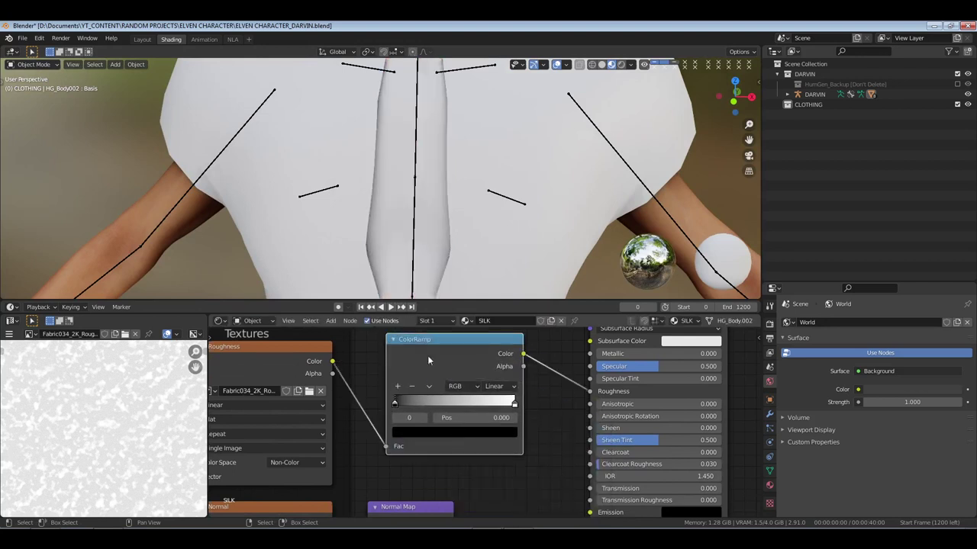
Move the ColorRamp's black stop to about 0.445 and its white stop to about 0.864
drag(394, 403, 425, 404)
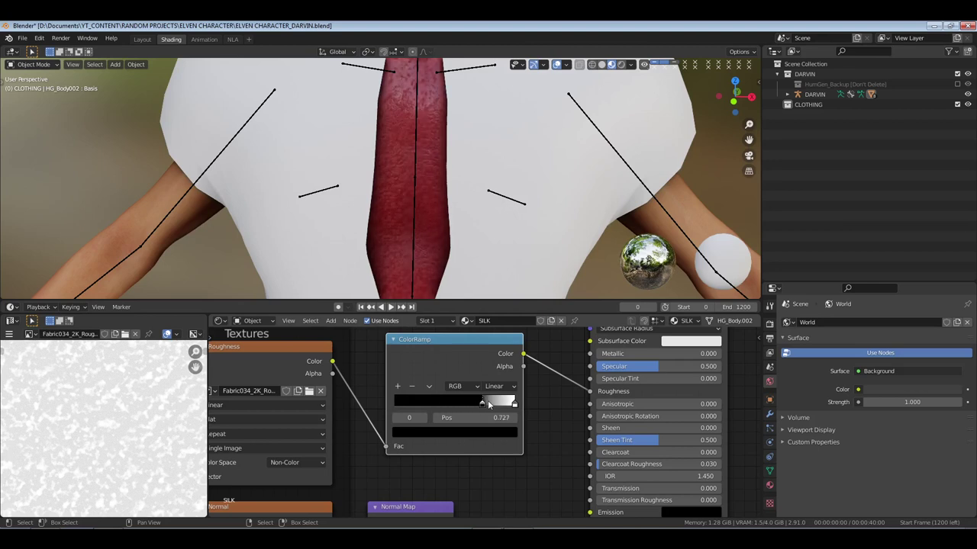
drag(473, 403, 453, 403)
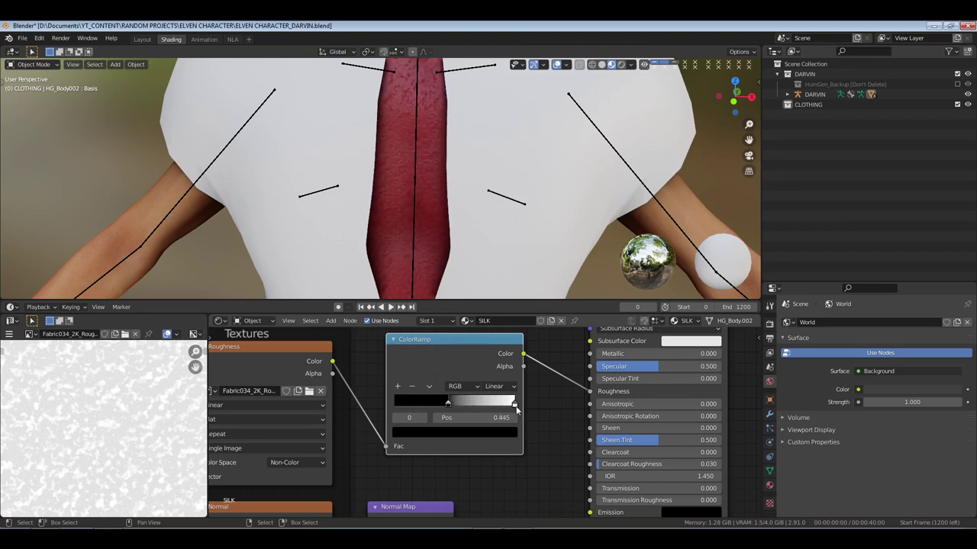
drag(515, 403, 497, 407)
Add a Value node beside the Mapping node's scale input and set it to 2
middle_drag(473, 467, 516, 377)
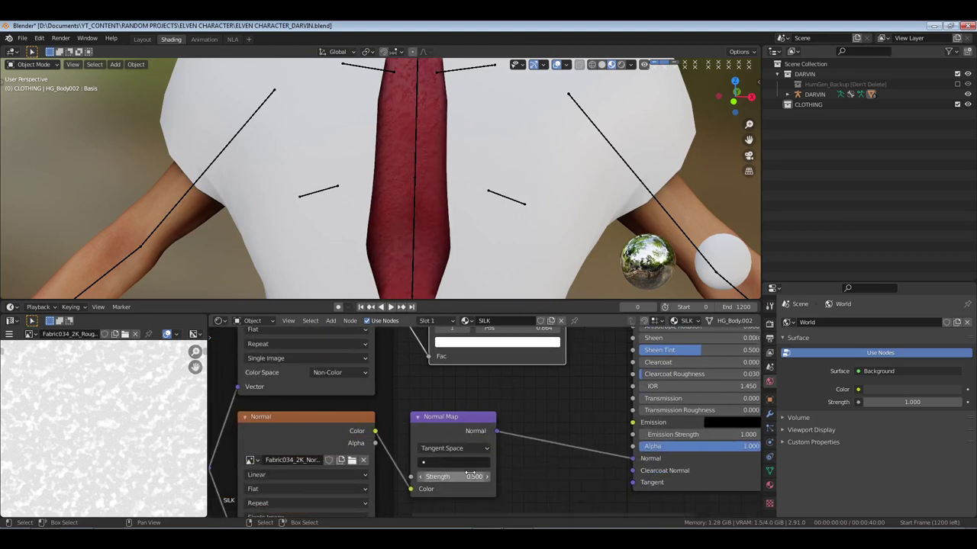
middle_drag(255, 337, 446, 444)
middle_drag(525, 402, 455, 430)
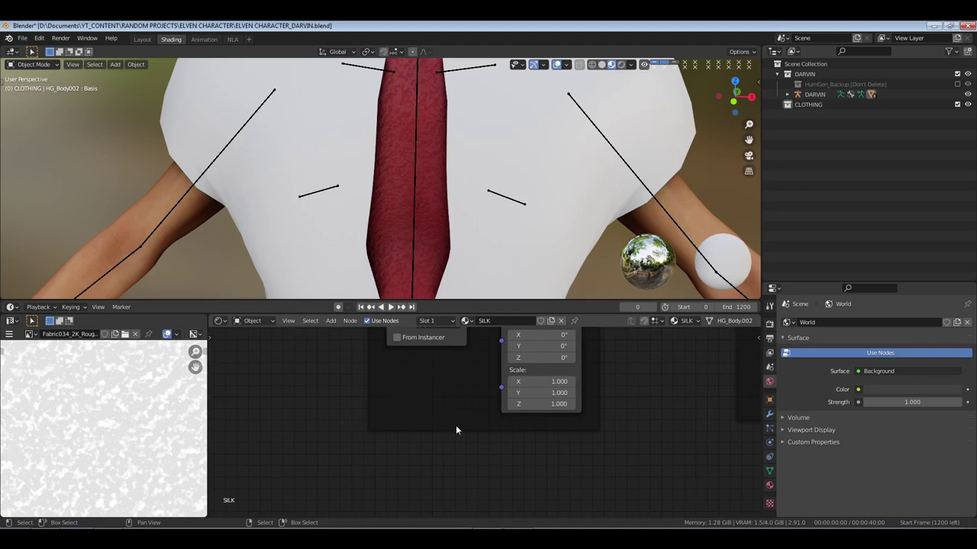
key(shift+a)
click(460, 425)
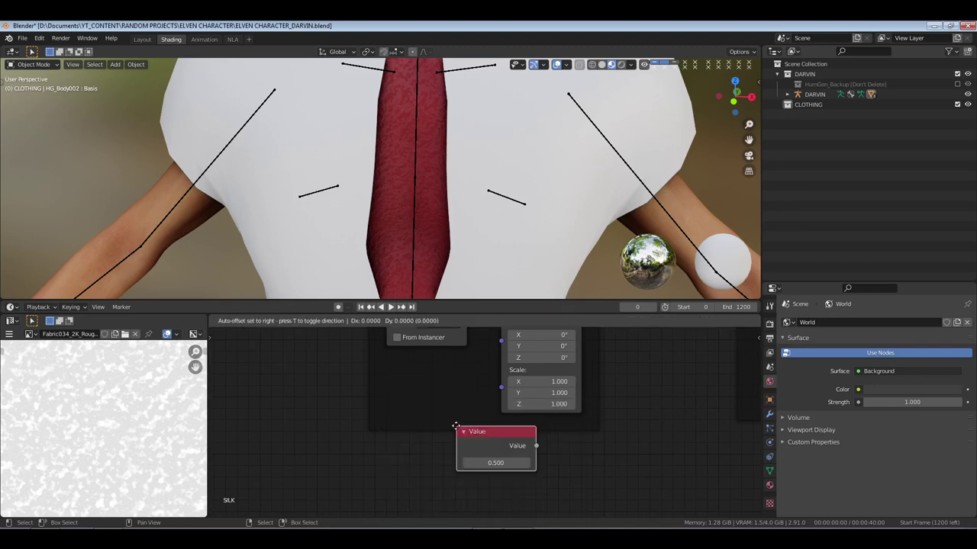
click(386, 369)
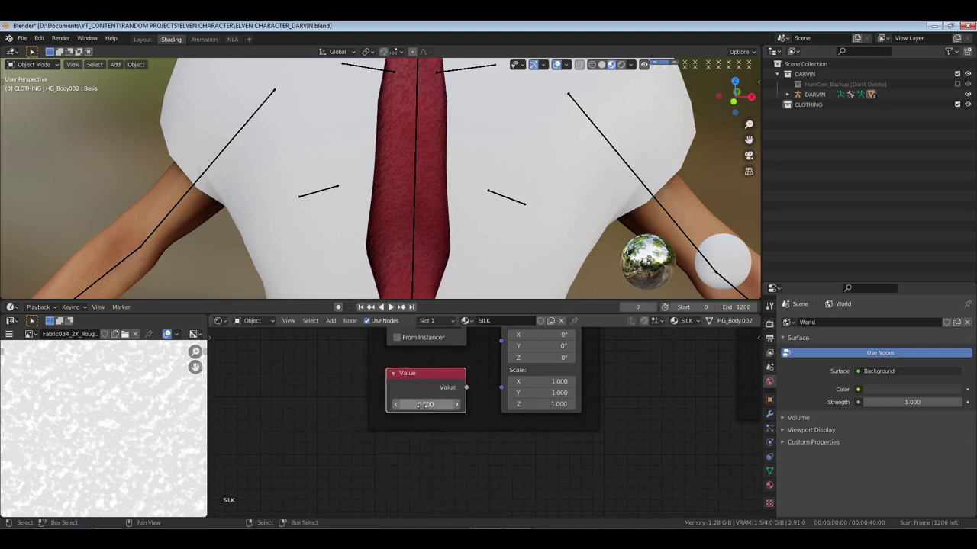
double_click(422, 404)
text(2)
key(Return)
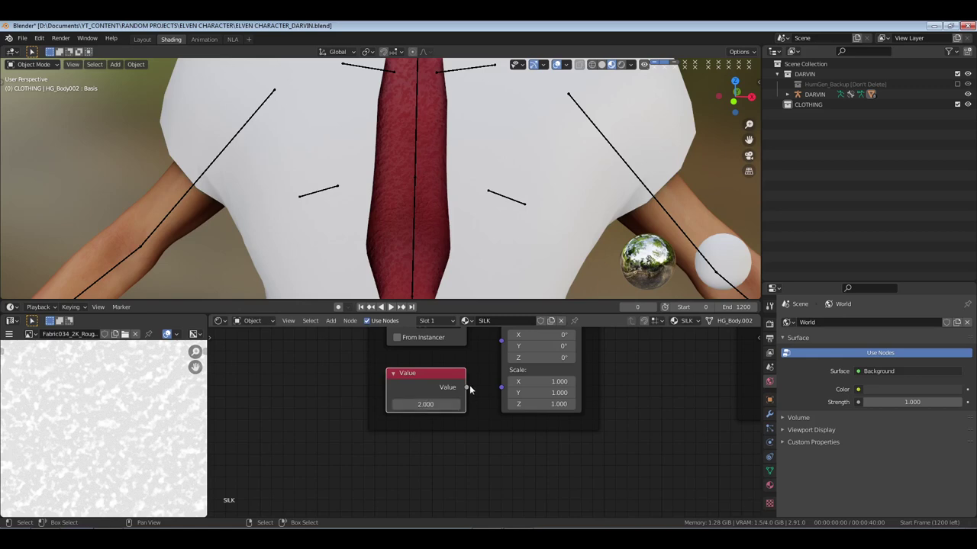
Connect the Value node to the Mapping node's Scale input, save the file and view the shirt from further back
drag(466, 388, 501, 387)
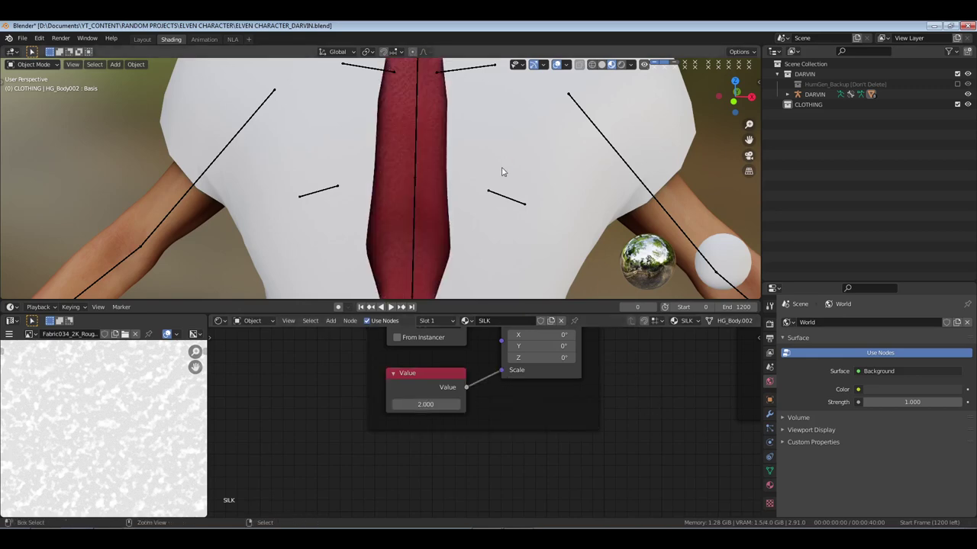
key(ctrl+s)
scroll(500, 175, down, 2)
middle_drag(496, 175, 393, 198)
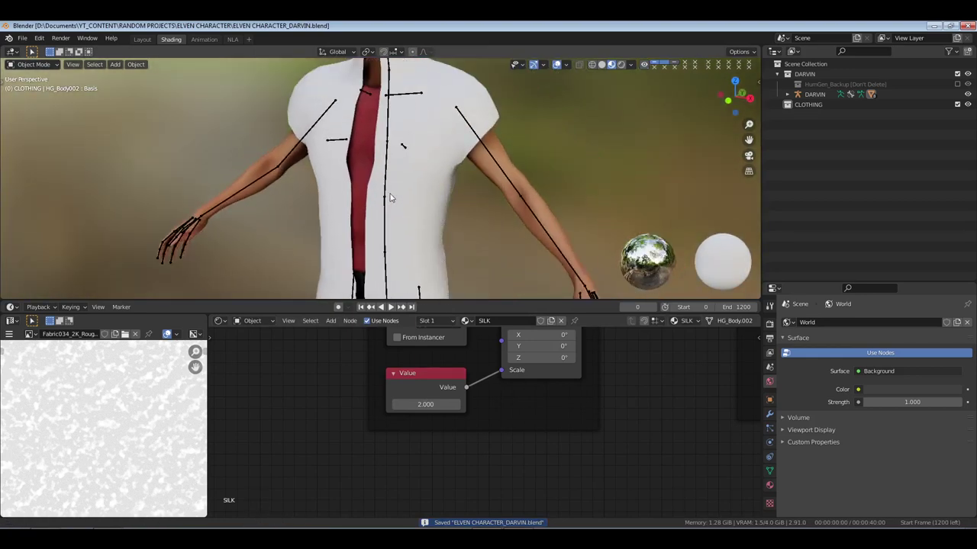
Mute the shirt's red base color by setting its saturation to about 0.619 and its value to about 0.518
middle_drag(703, 393, 487, 444)
middle_drag(621, 370, 474, 383)
click(610, 354)
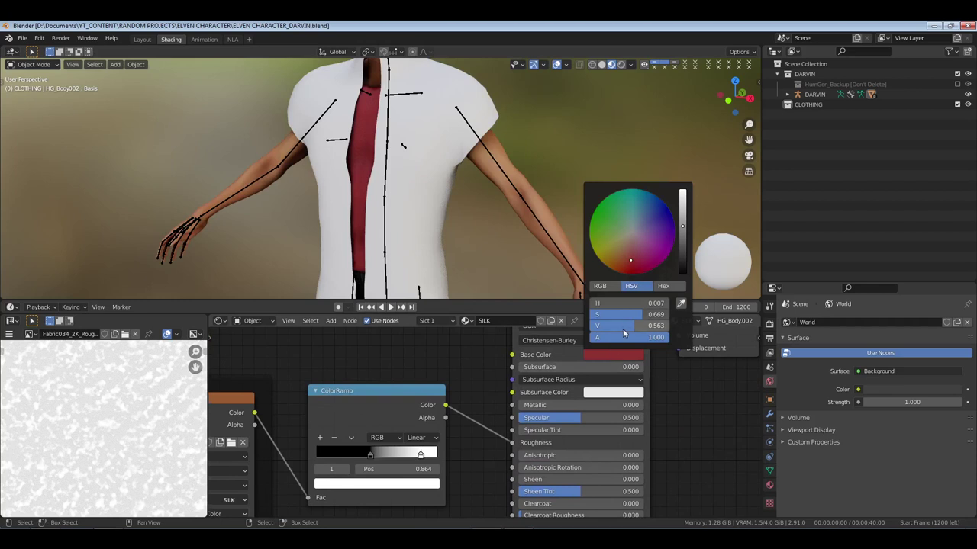
mouse_move(641, 314)
mouse_down()
mouse_move(622, 314)
mouse_move(633, 326)
mouse_up()
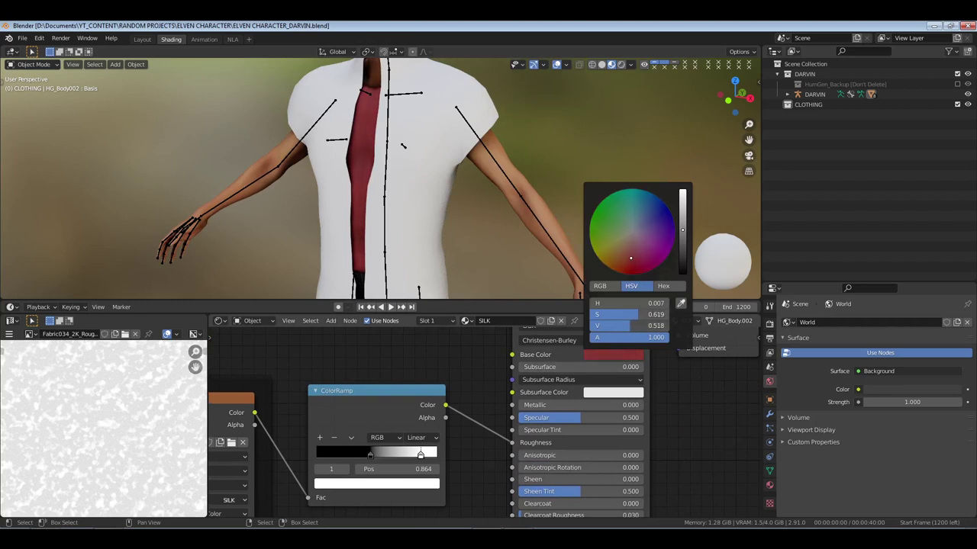
Rename the cloak's material as CLOAK
click(430, 128)
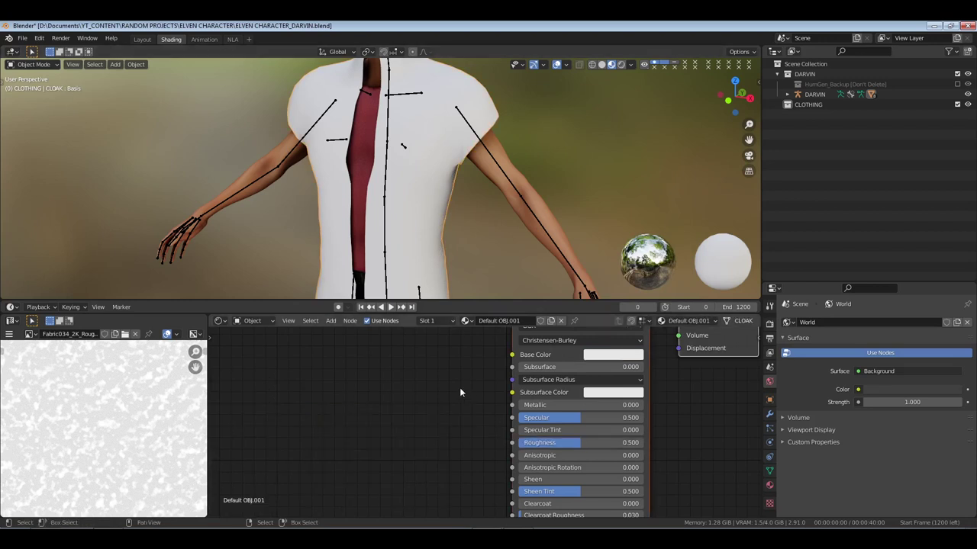
click(494, 322)
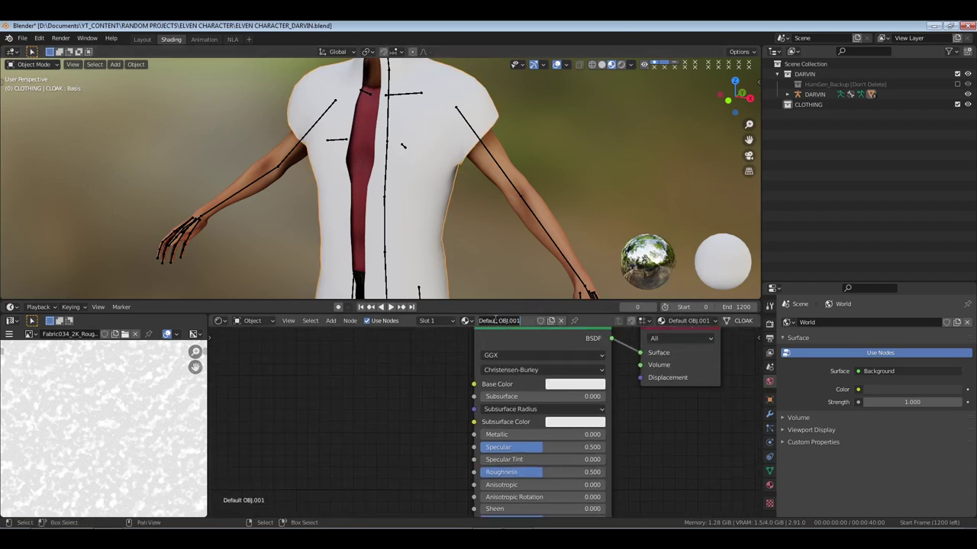
text(CLOAK)
key(Return)
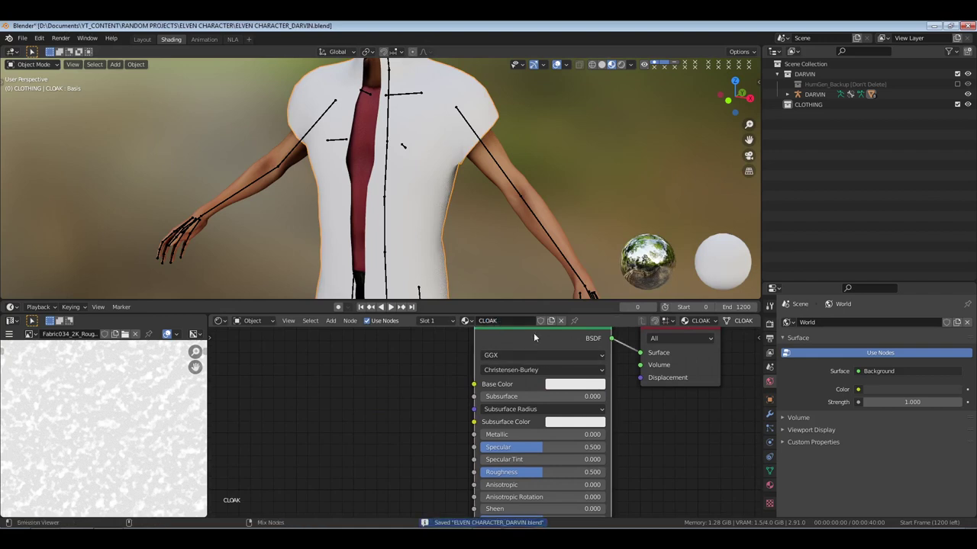
Build a Principled texture setup on the cloak from the normal and roughness images in the denmin_fabric_02_1k_jpg folder
key(ctrl+shift+t)
key(BackSpace)
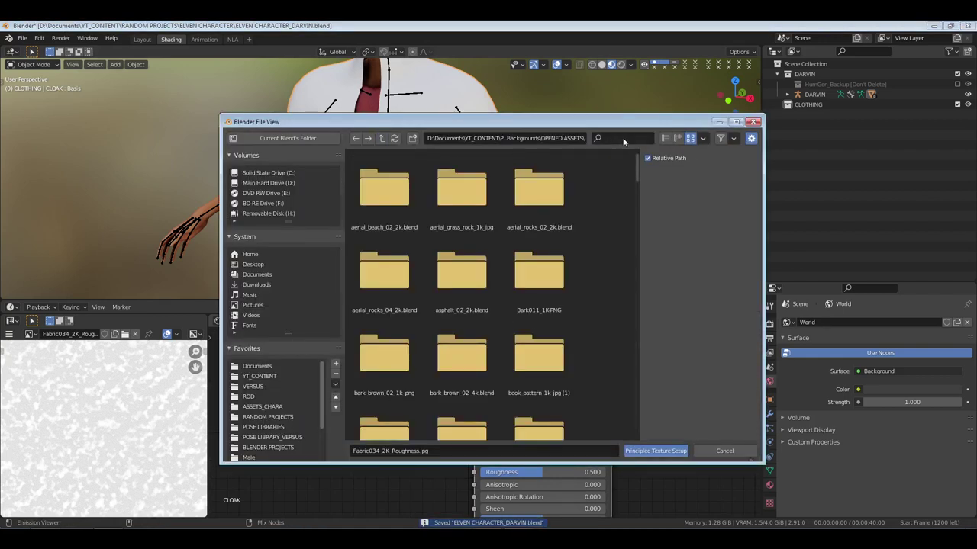
text(FAB)
key(Return)
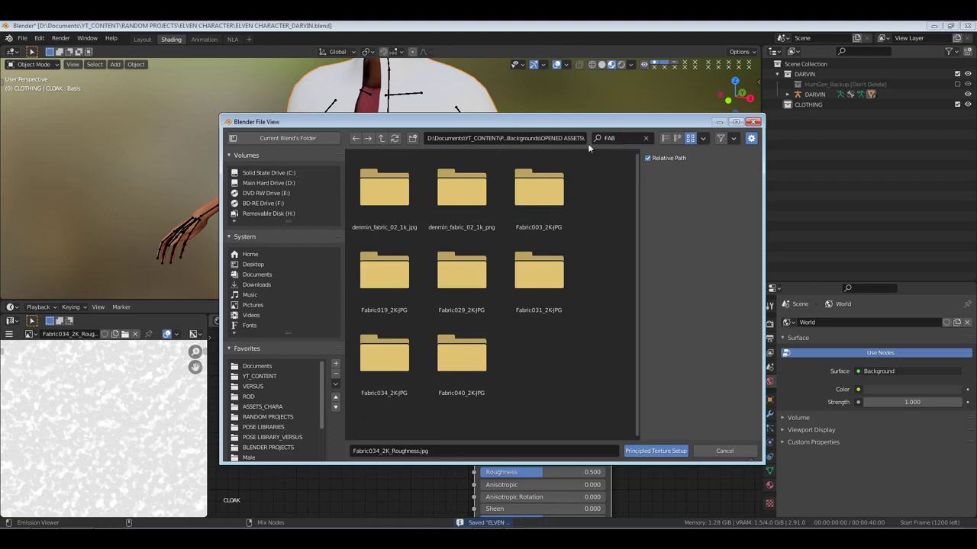
double_click(385, 191)
click(524, 195)
shift+click(419, 270)
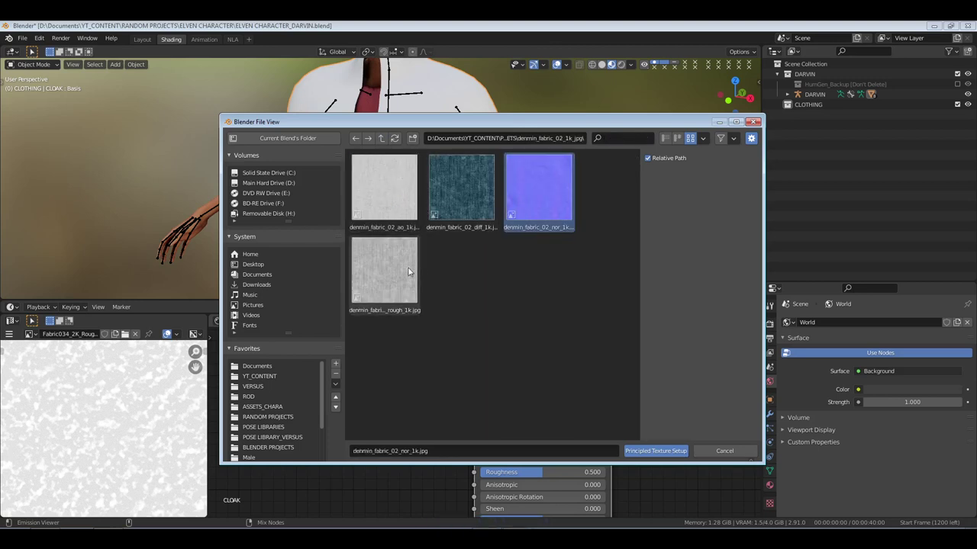
click(658, 451)
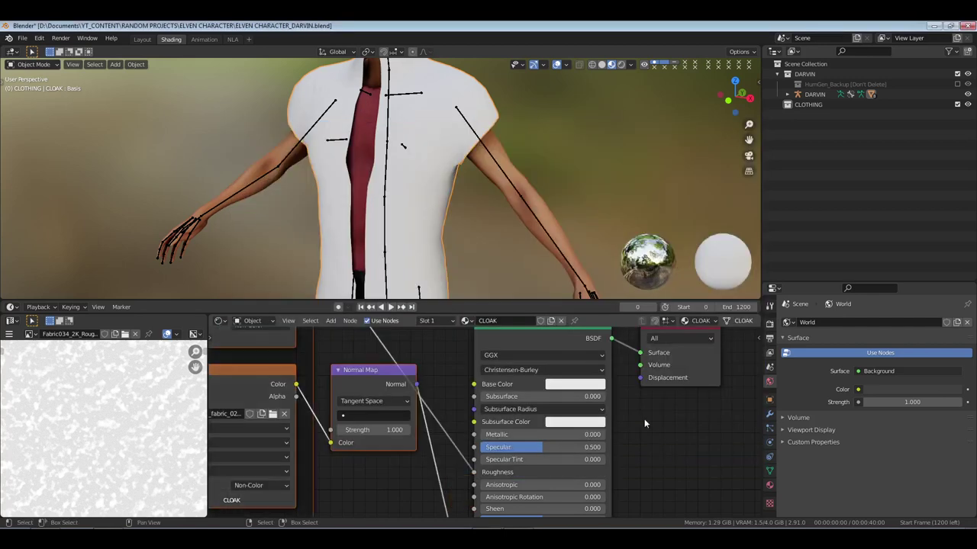
Place the new texture nodes beside the Principled BSDF and set the Normal Map strength to 3
key(g)
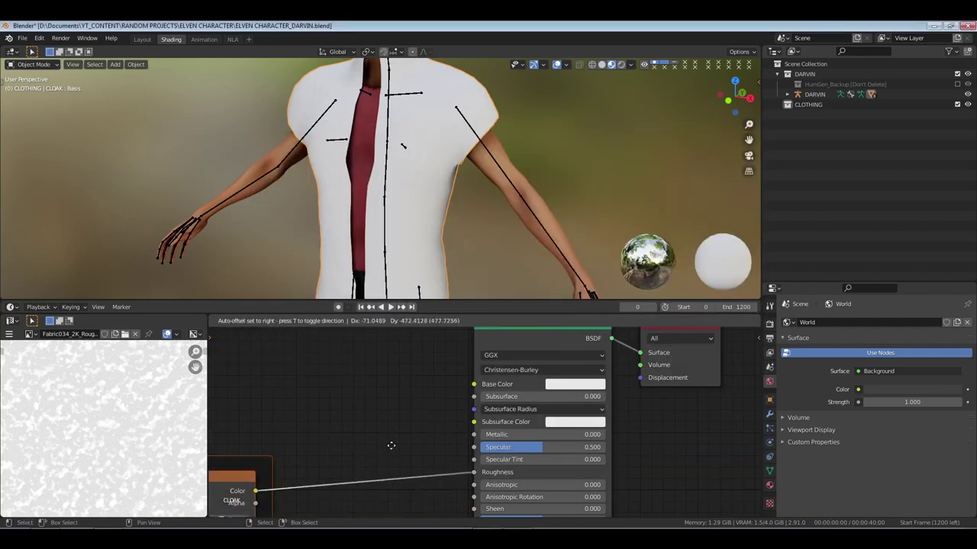
click(403, 391)
click(420, 431)
middle_drag(396, 435, 443, 307)
middle_drag(482, 429, 516, 368)
click(448, 448)
key(Return)
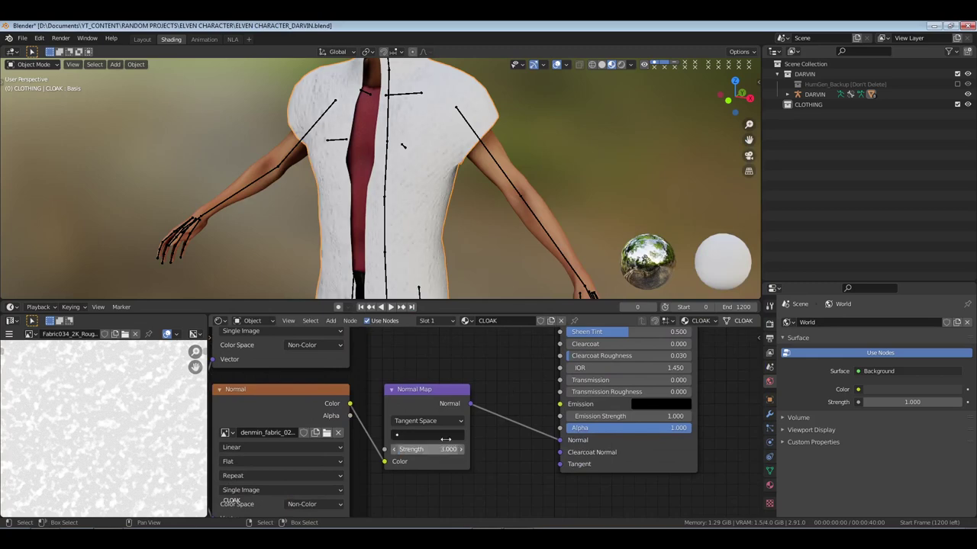
Unwrap the whole cloak in Edit Mode with Cube Projection and inspect the fabric texture in Object Mode
middle_drag(487, 329, 398, 483)
key(Tab)
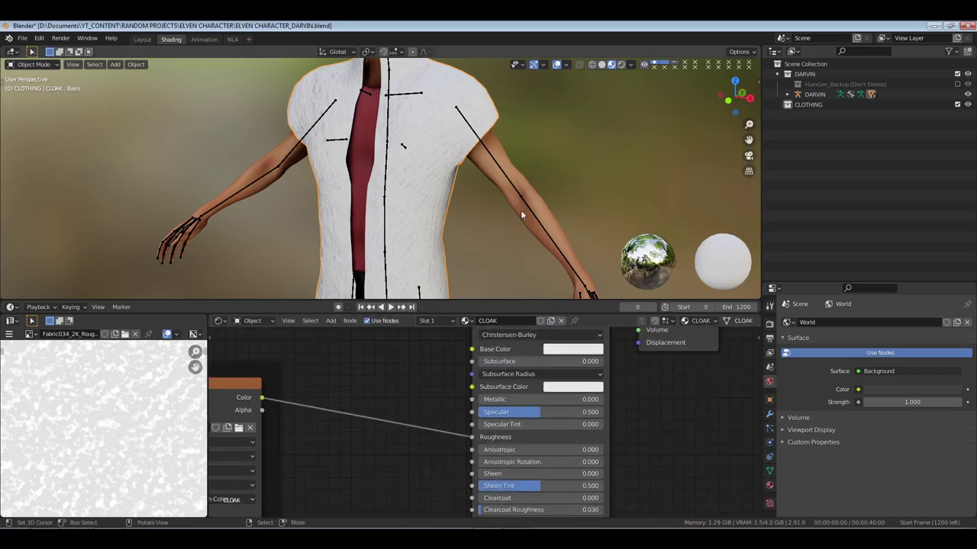
key(u)
click(521, 211)
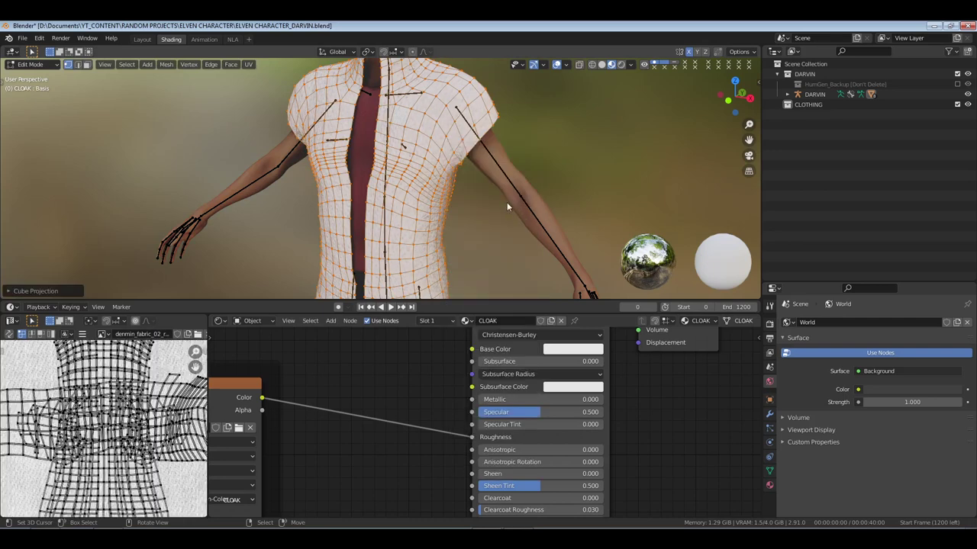
key(Tab)
middle_drag(468, 213, 627, 134)
scroll(397, 119, down, 1)
scroll(399, 120, up, 5)
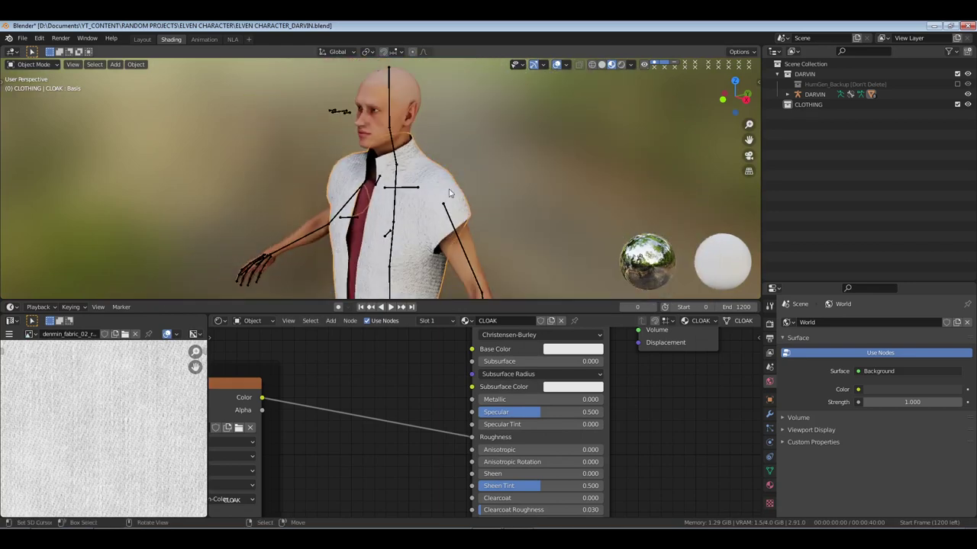
Add a Value node beside the cloak's Mapping node and connect it to the Scale input
middle_drag(396, 393, 439, 404)
middle_drag(327, 381, 546, 425)
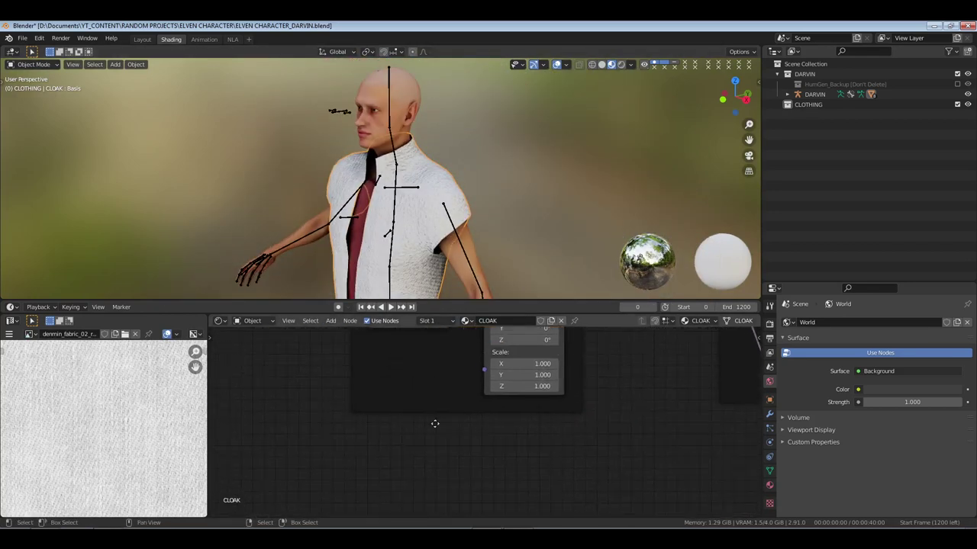
middle_drag(435, 422, 472, 427)
key(shift+a)
click(450, 386)
text(value)
key(Return)
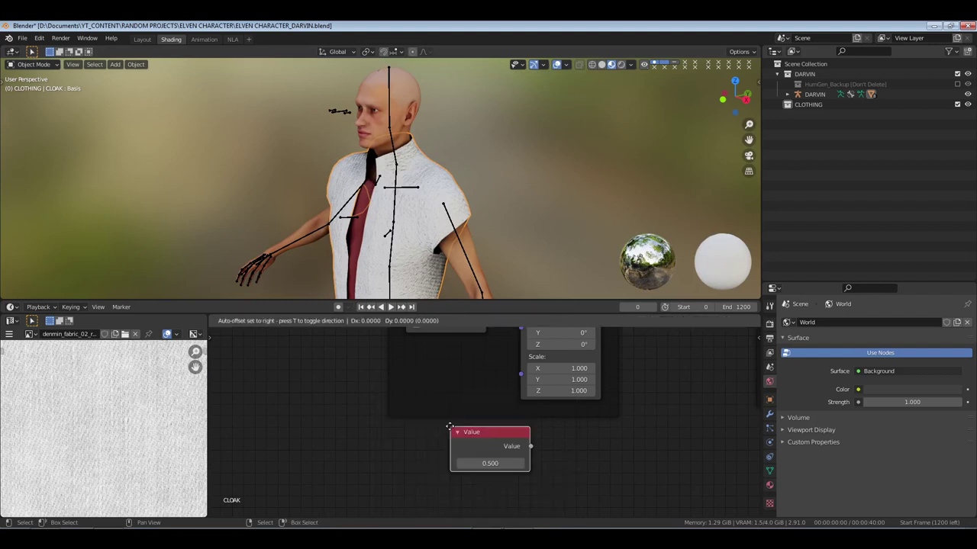
click(409, 358)
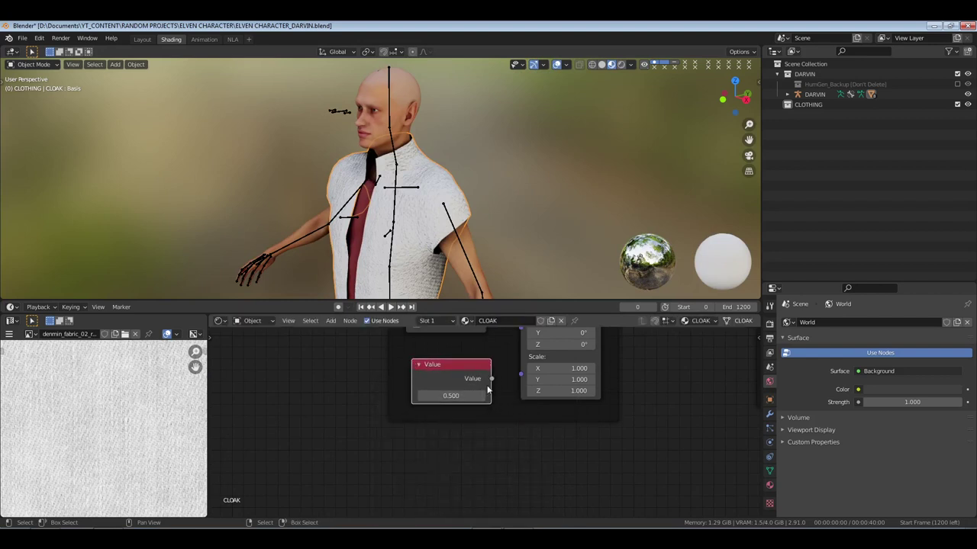
drag(492, 379, 521, 357)
Try a texture scale of 3 on the cloak and inspect the fabric up close from the front
click(450, 395)
text(3)
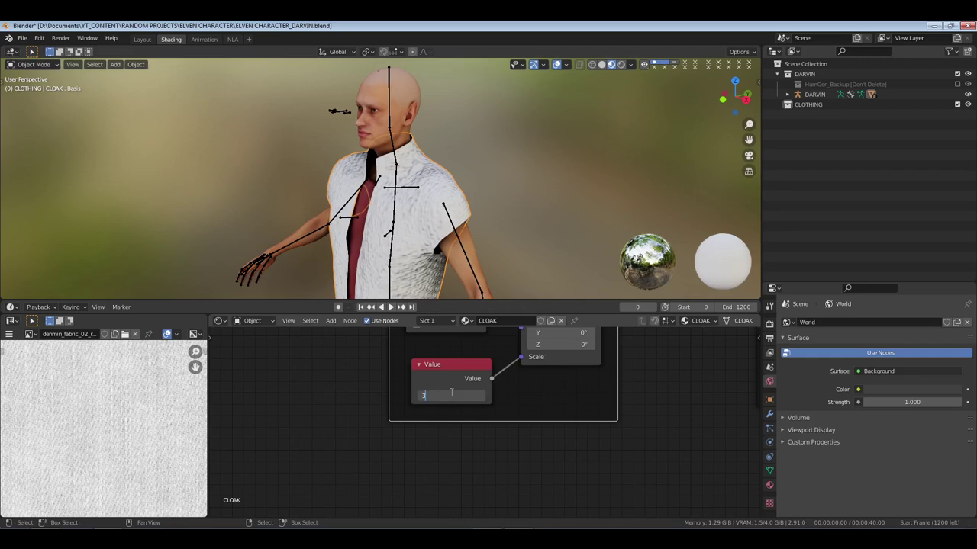
key(Return)
scroll(412, 257, up, 6)
middle_drag(407, 255, 470, 246)
Set the cloak's Value node to 5 and check the fabric scale from further back
click(462, 390)
text(5)
key(Return)
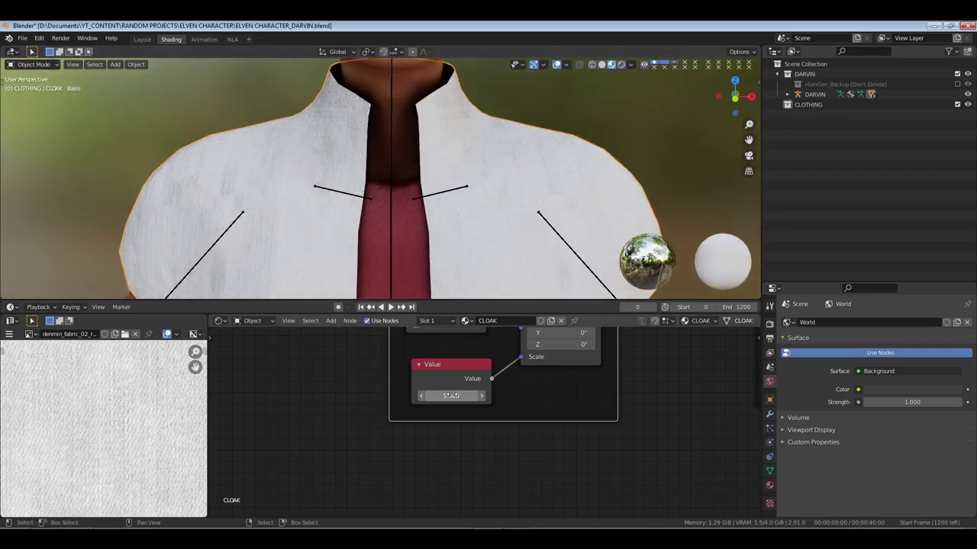
scroll(525, 140, down, 6)
shift+middle_drag(516, 211, 498, 143)
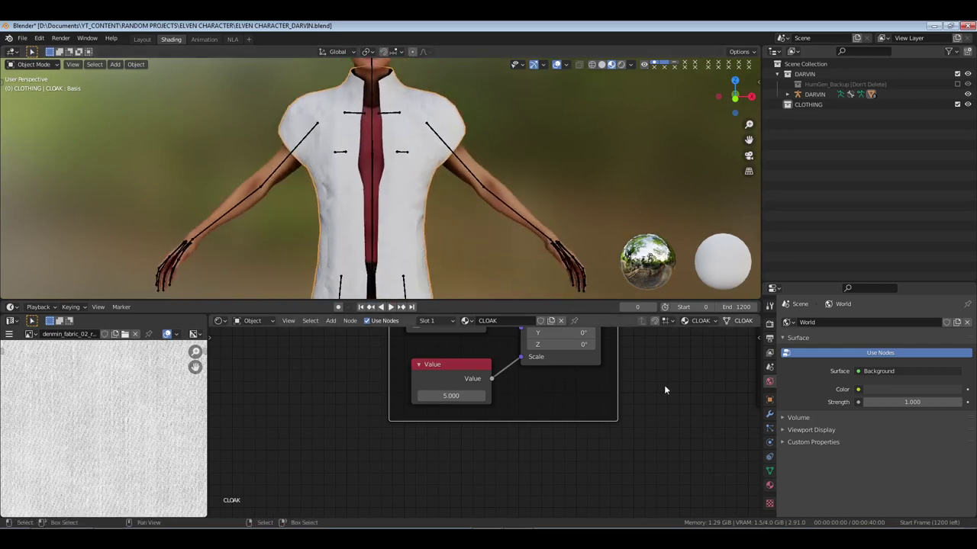
Insert a ColorRamp node between the cloak's Roughness texture color output and the Principled BSDF roughness input
middle_drag(664, 384, 466, 427)
middle_drag(578, 372, 400, 435)
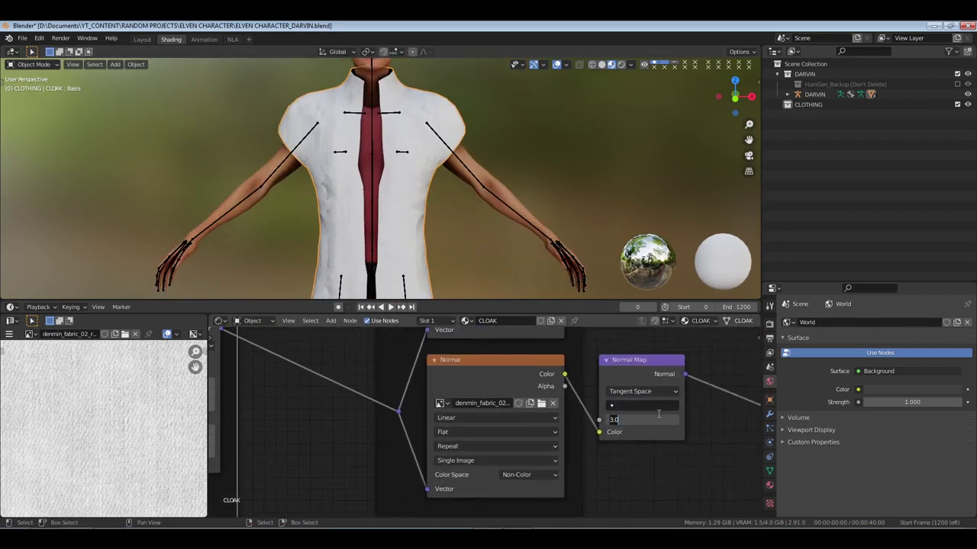
middle_drag(710, 370, 521, 431)
middle_drag(496, 345, 494, 436)
key(shift+a)
text(scol)
key(Down)
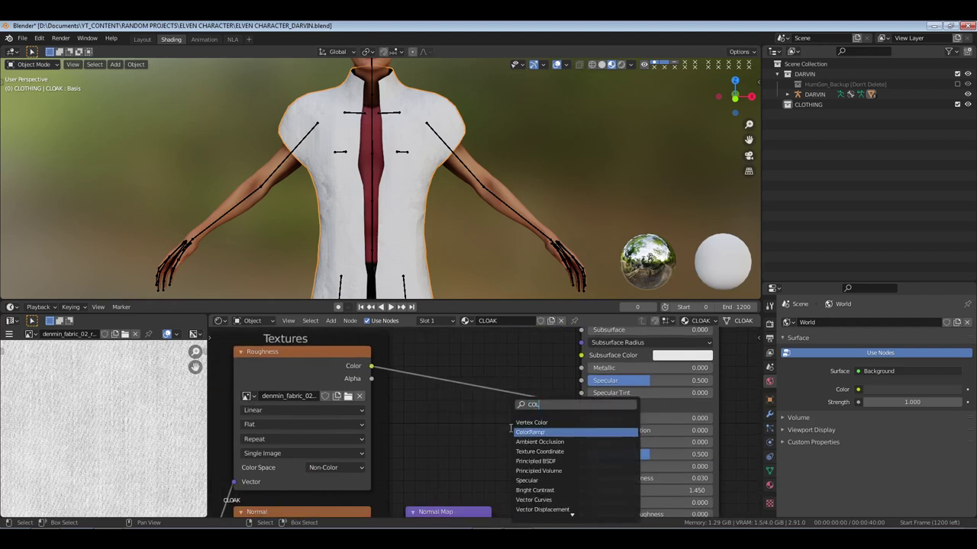
key(Return)
click(418, 345)
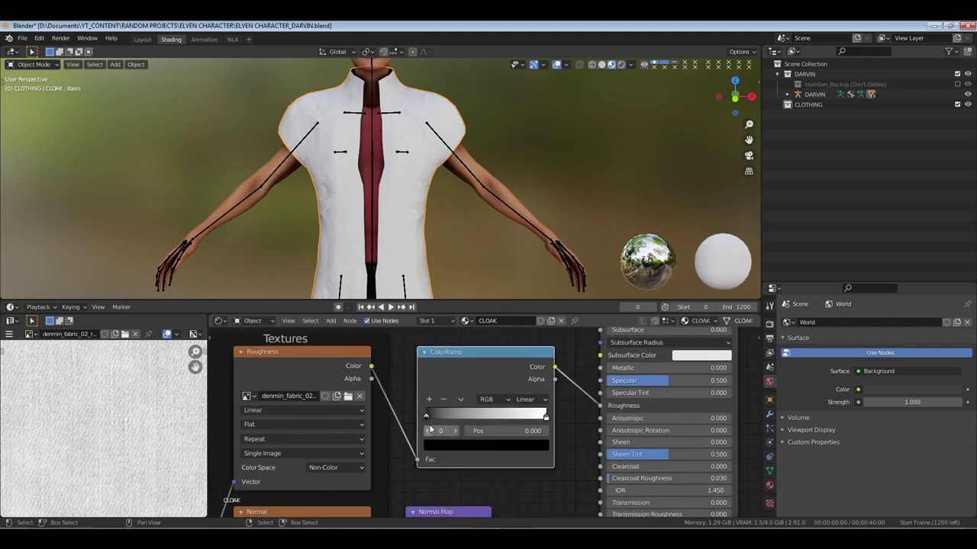
Move the ColorRamp's white stop inward to about three quarters of the gradient, leaving the black stop at the start
drag(427, 415, 450, 421)
key(ctrl+z)
drag(546, 416, 512, 417)
Make the cloak's base color a mid grey with a value of about 0.422 and view it from the side
middle_drag(567, 349, 445, 451)
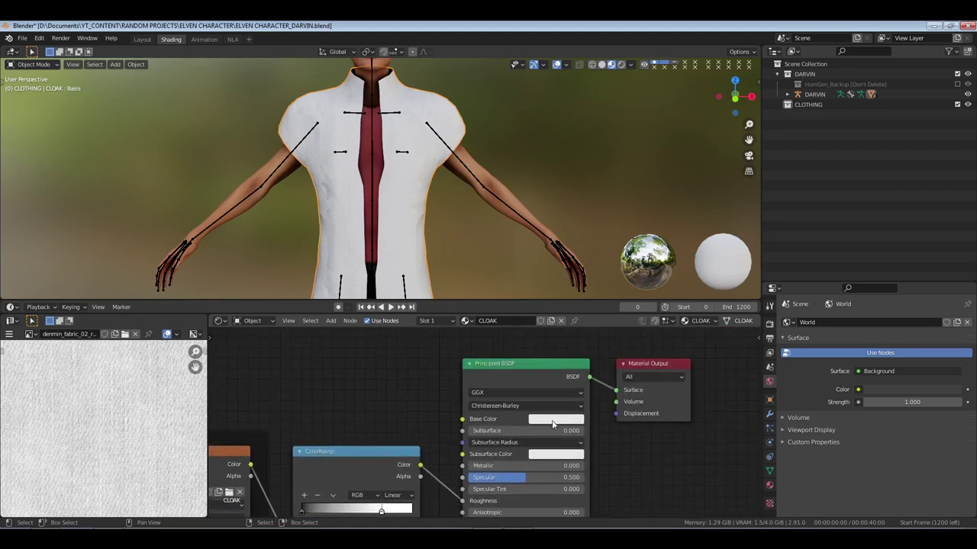
click(555, 418)
click(572, 393)
text(0.23)
key(Return)
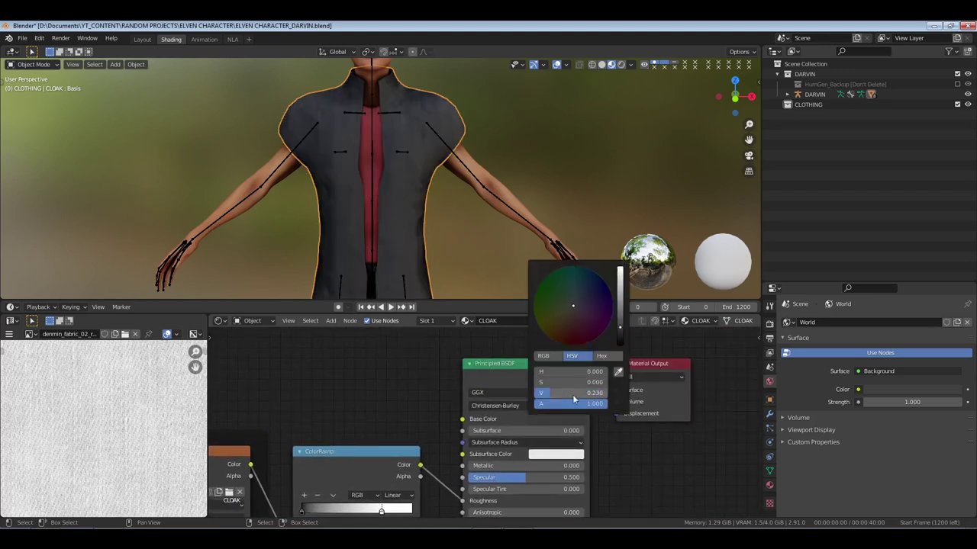
drag(564, 392, 640, 392)
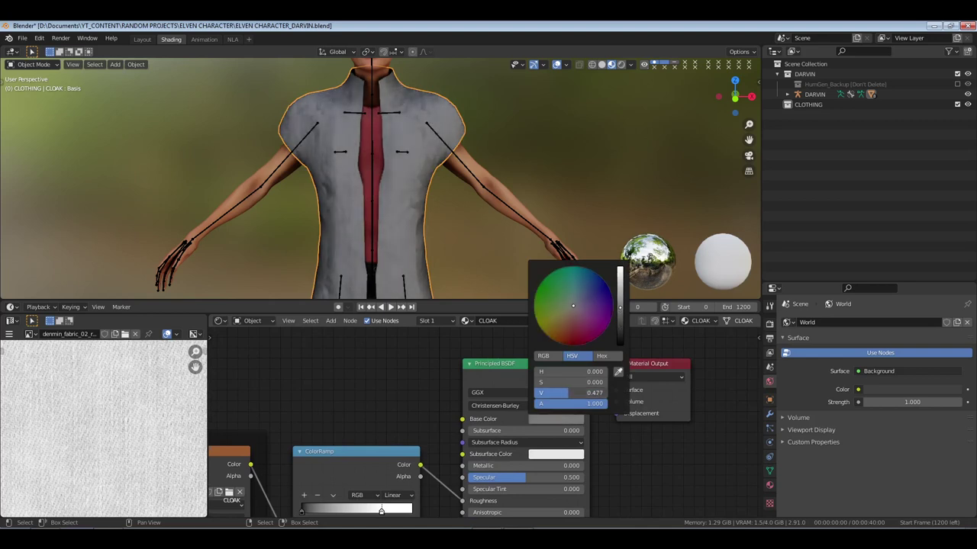
drag(567, 392, 562, 392)
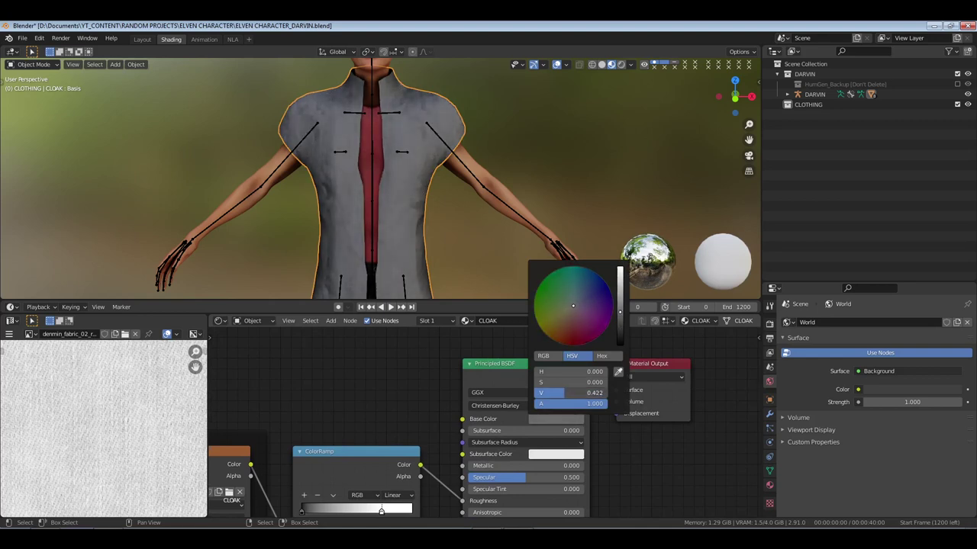
middle_drag(504, 134, 441, 139)
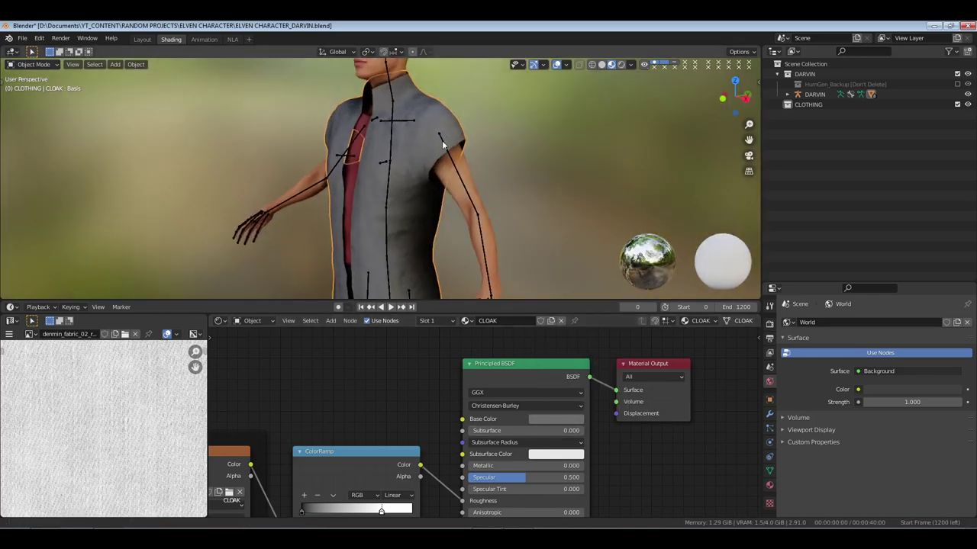
Add a second material slot to the cloak holding a single-user copy of the CLOAK material, renamed CLOAK.TRIM
click(769, 485)
click(967, 322)
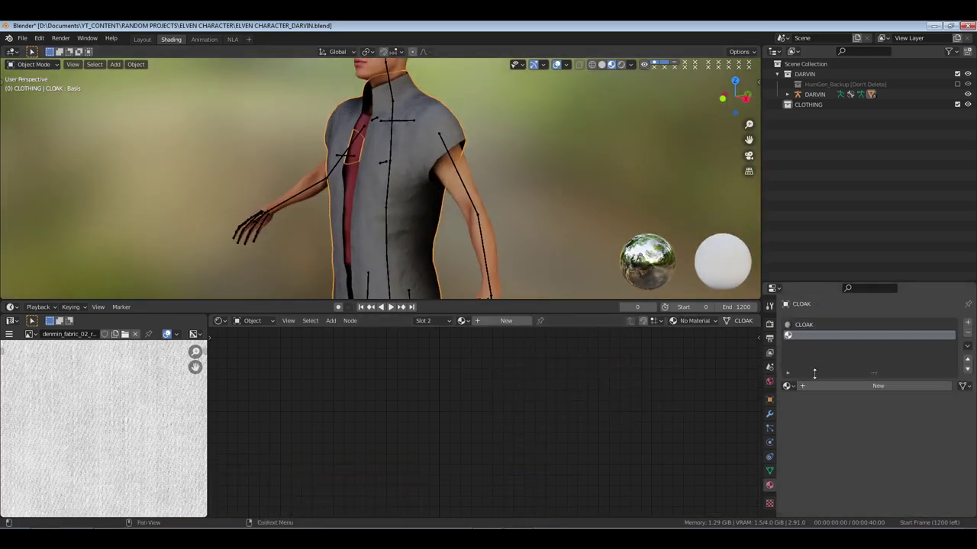
click(788, 386)
click(804, 400)
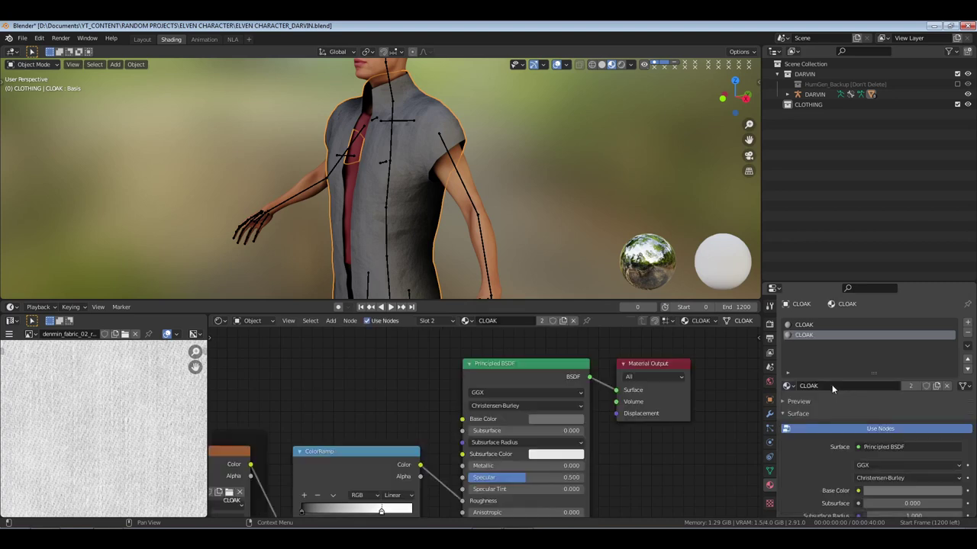
click(903, 387)
double_click(840, 387)
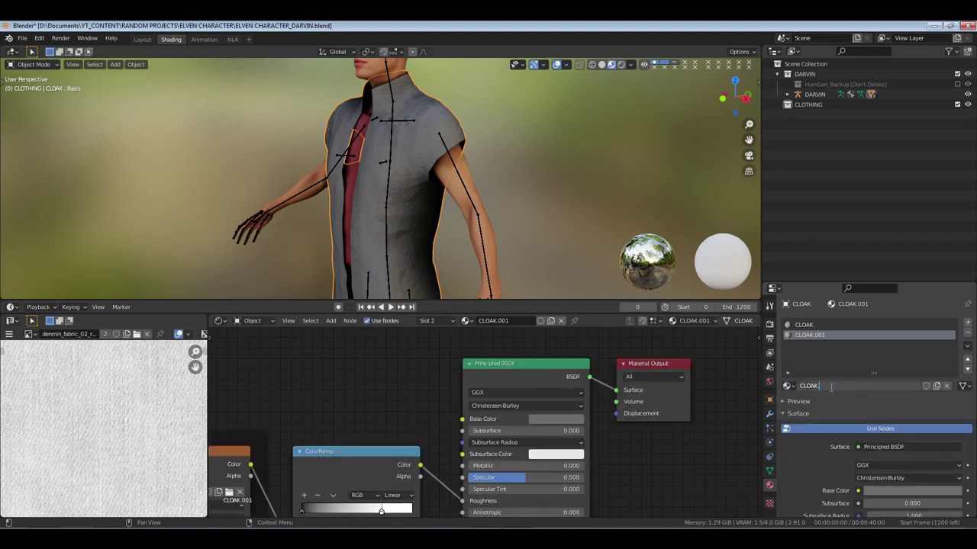
text(CLOAK.TRIM)
key(Return)
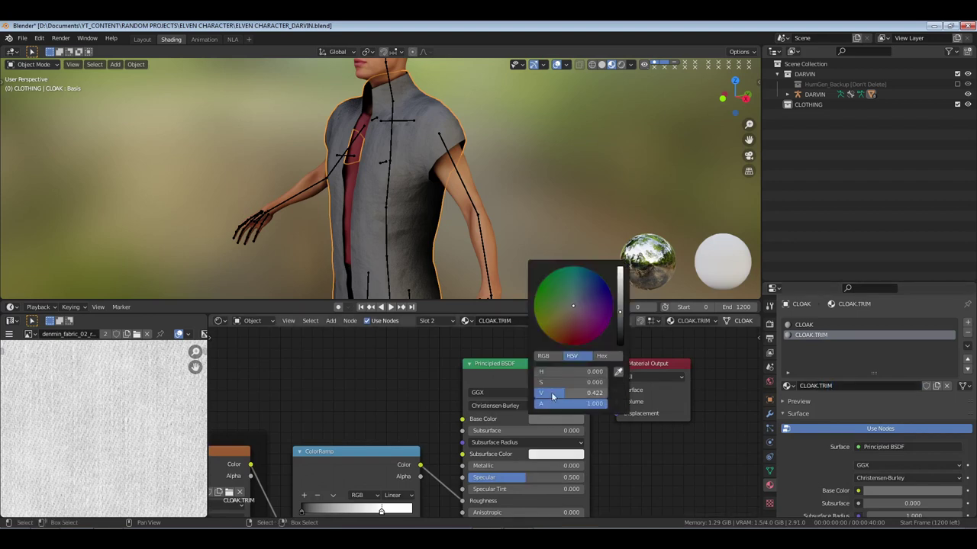
Color the trim material golden orange with hue 0.108 and both saturation and value at 1
drag(552, 393, 607, 393)
drag(555, 341, 548, 337)
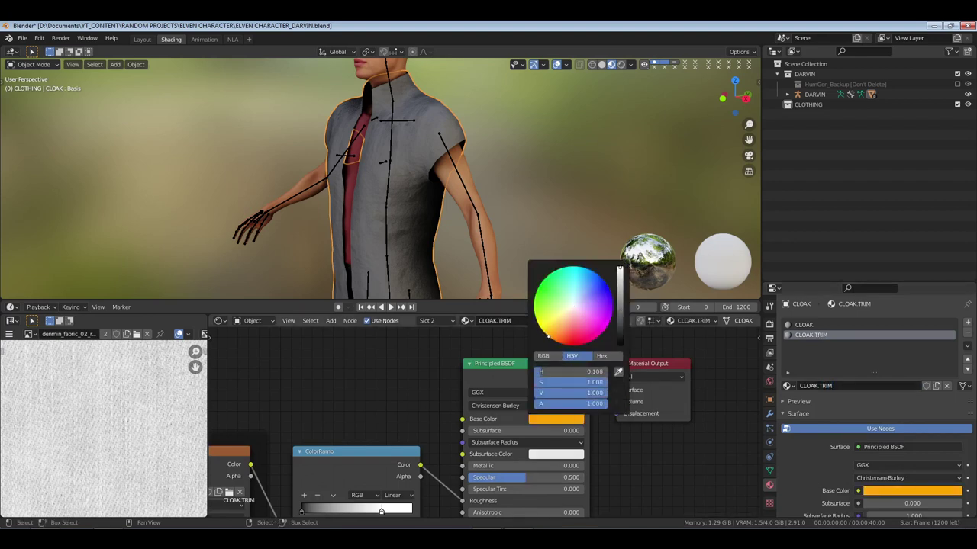
Assign the CLOAK.TRIM material to the face loop running around the cloak's collar and save the file
scroll(358, 196, up, 1)
shift+middle_drag(368, 115, 353, 198)
scroll(361, 192, up, 1)
key(Tab)
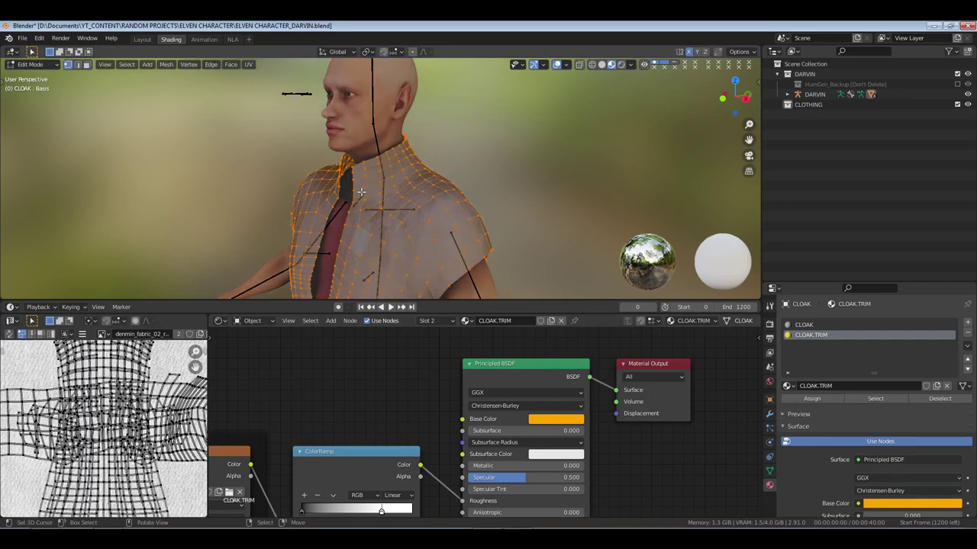
scroll(361, 192, up, 2)
alt+shift+click(367, 164)
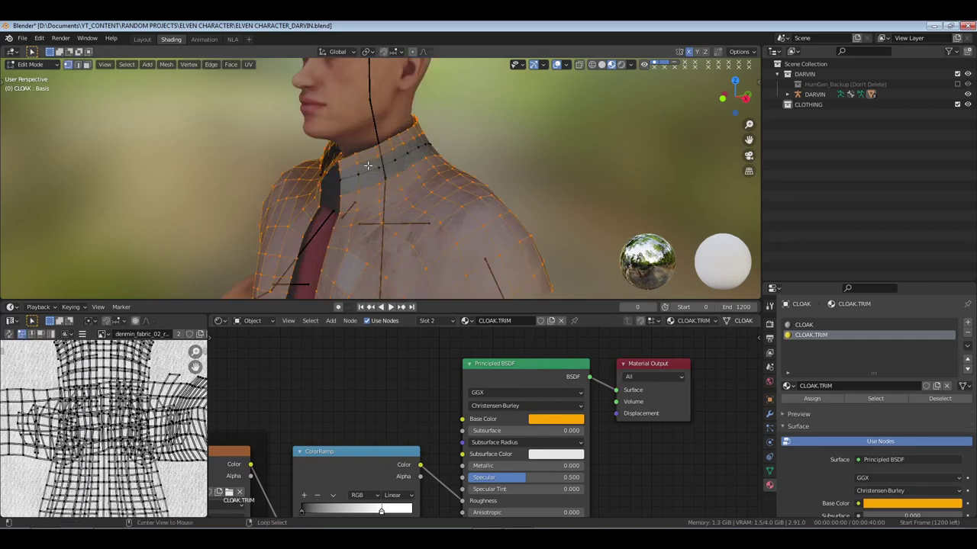
key(alt+a)
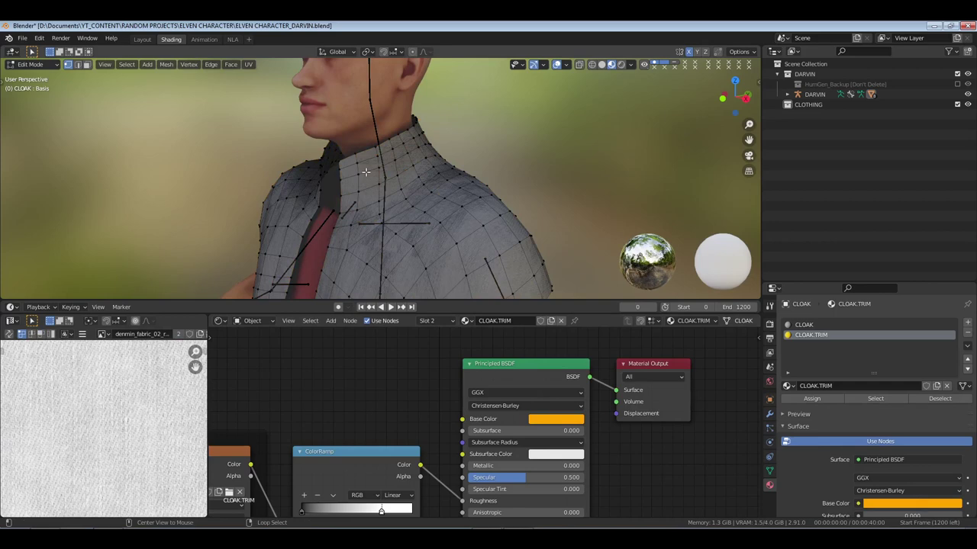
alt+shift+click(368, 161)
middle_drag(368, 161, 399, 198)
click(811, 398)
key(Tab)
key(ctrl+s)
Extrude the collar's trim faces slightly outward along their normals to give the band some thickness
middle_drag(474, 204, 451, 216)
key(Tab)
scroll(389, 207, up, 3)
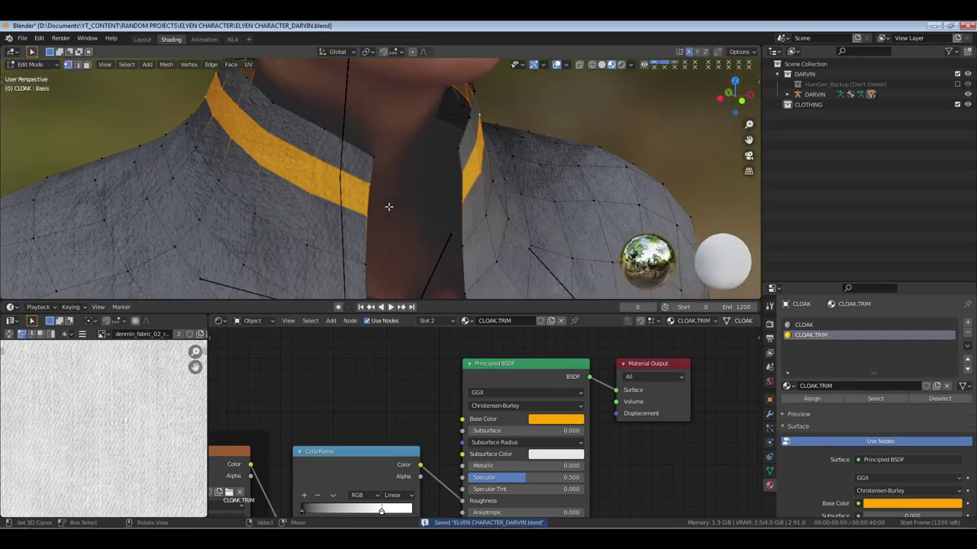
middle_drag(389, 207, 400, 206)
scroll(400, 206, down, 3)
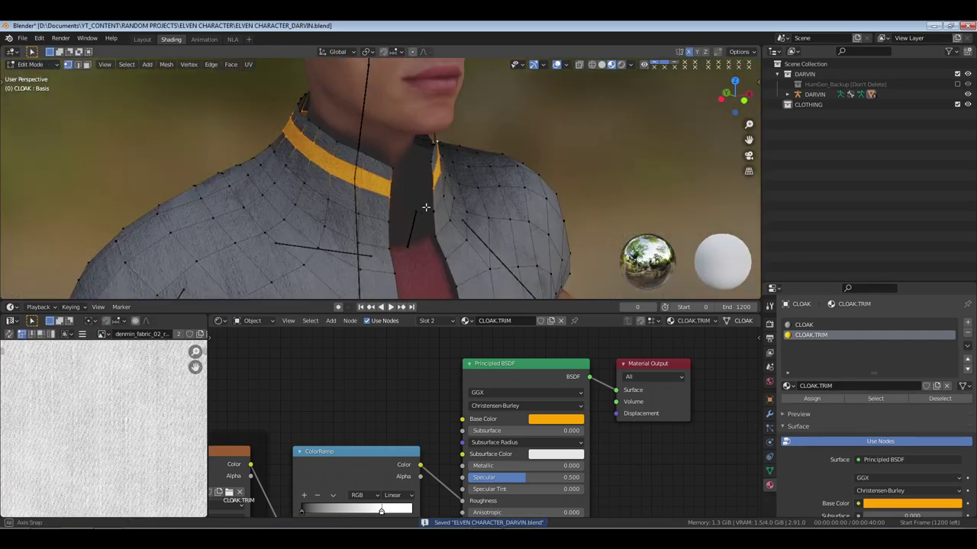
key(alt+e)
click(496, 222)
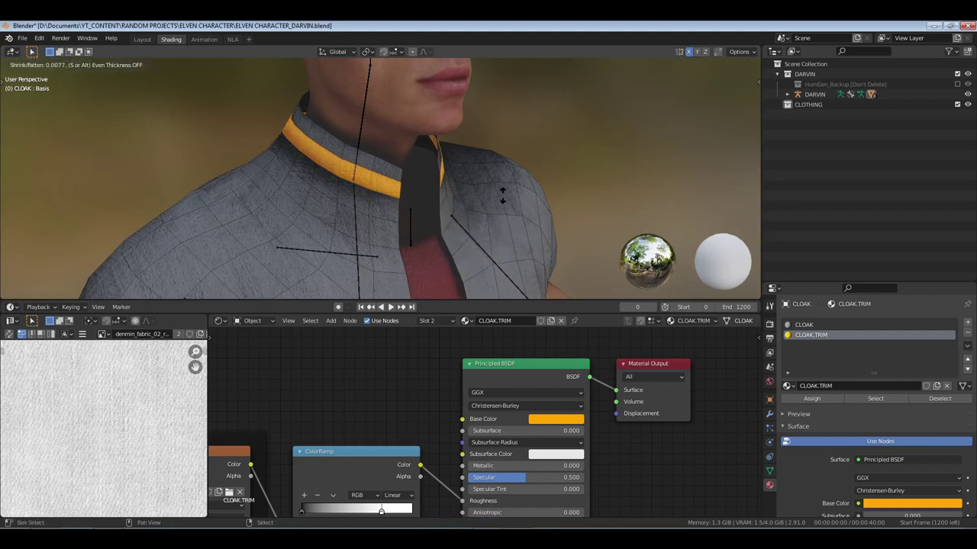
click(504, 157)
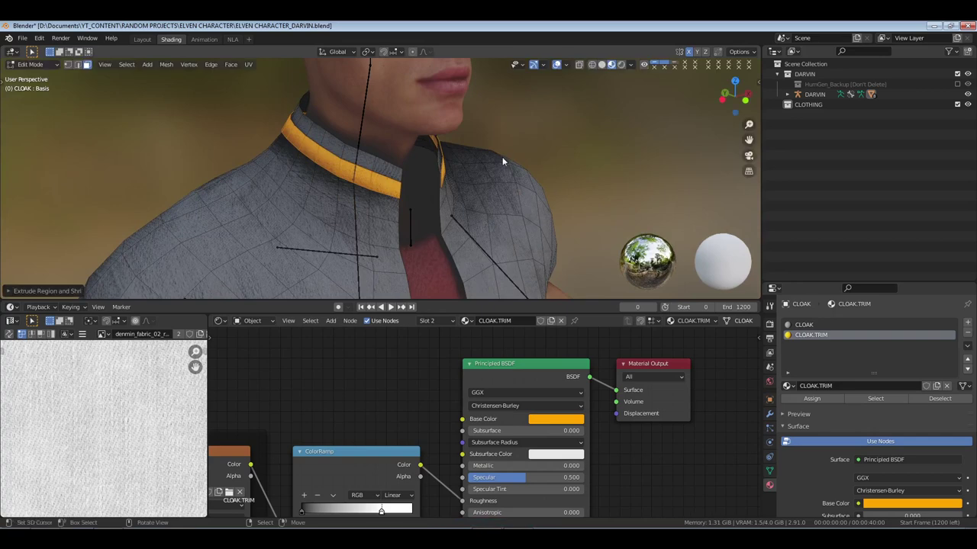
Grow the selection to the raised collar band's side faces, assign CLOAK.TRIM to them and save the file
middle_drag(458, 195, 458, 195)
key(ctrl+KP_Add)
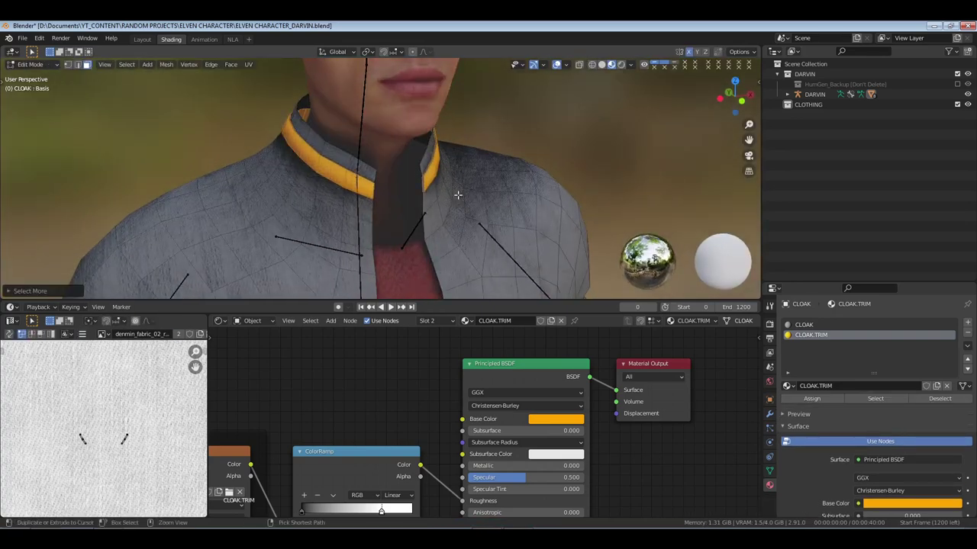
click(795, 399)
key(Tab)
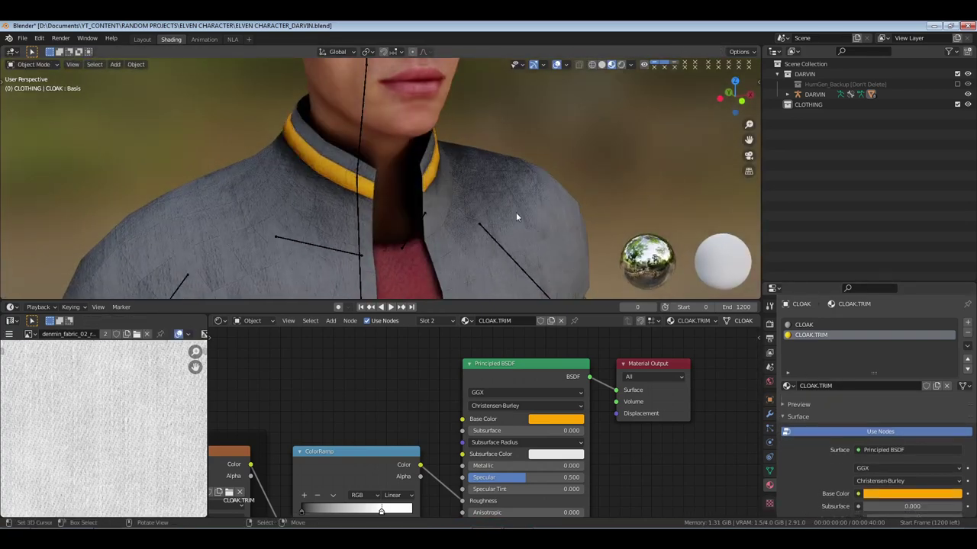
key(ctrl+s)
Examine the collar trim and the isolated cloak's front opening, restore the full scene and save the file
middle_drag(516, 212, 433, 148)
scroll(461, 203, down, 3)
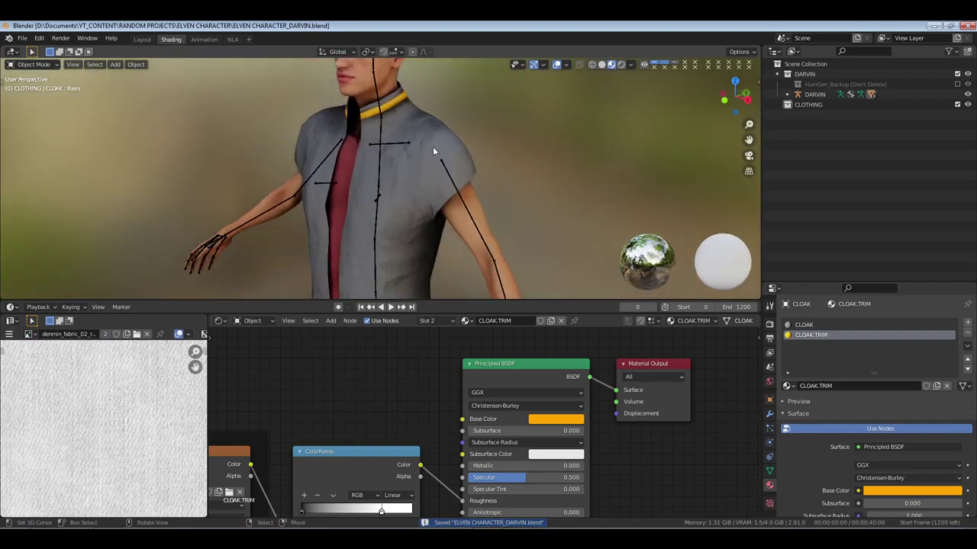
click(432, 148)
scroll(328, 410, down, 1)
middle_drag(324, 411, 470, 353)
scroll(447, 429, down, 4)
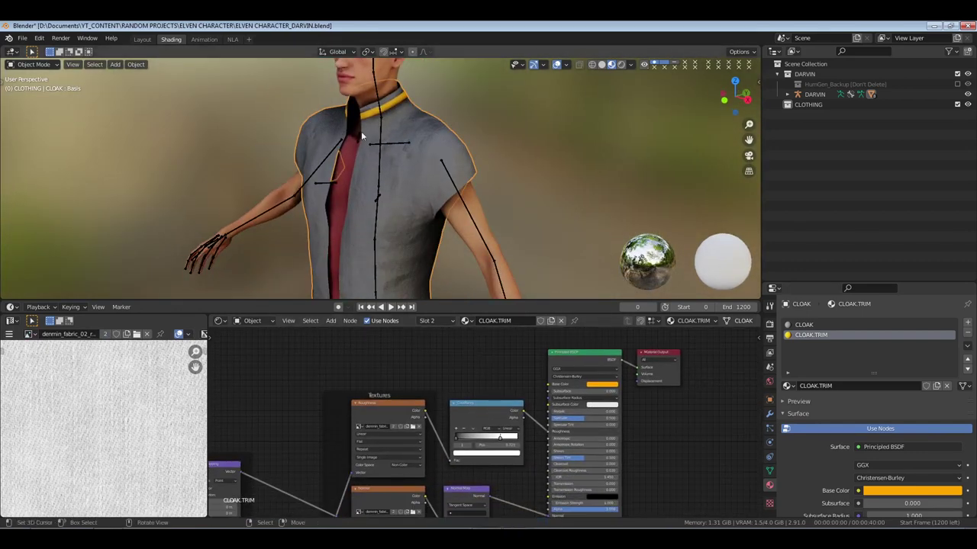
middle_drag(397, 180, 438, 183)
key(KP_Divide)
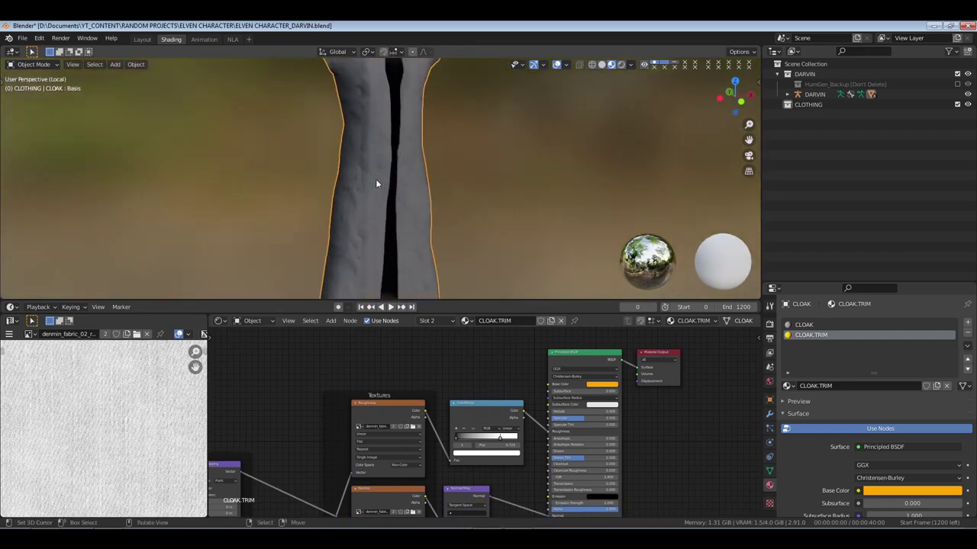
mouse_move(375, 180)
middle_down()
mouse_move(390, 177)
mouse_move(351, 137)
mouse_move(374, 185)
mouse_move(366, 207)
mouse_move(392, 166)
mouse_move(371, 153)
mouse_move(370, 131)
mouse_move(373, 170)
middle_up()
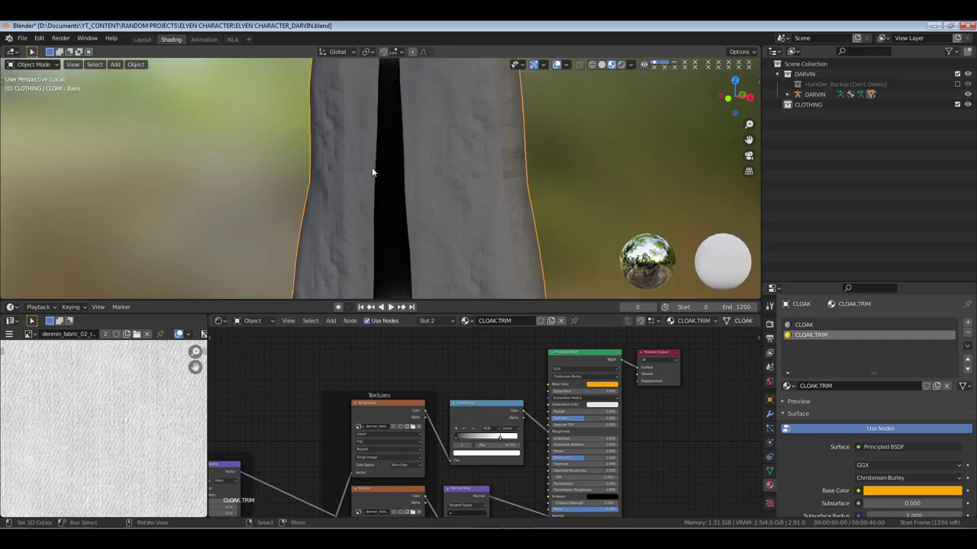
key(KP_Divide)
key(alt+a)
key(ctrl+s)
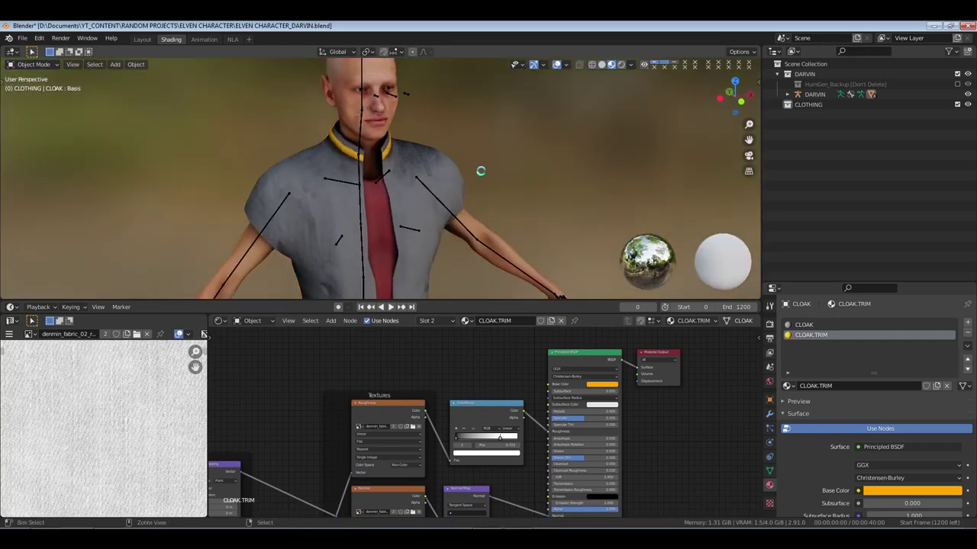
Select the lowest face loop around the cloak's hem for editing
middle_drag(480, 171, 371, 184)
scroll(371, 184, down, 8)
shift+middle_drag(344, 233, 418, 144)
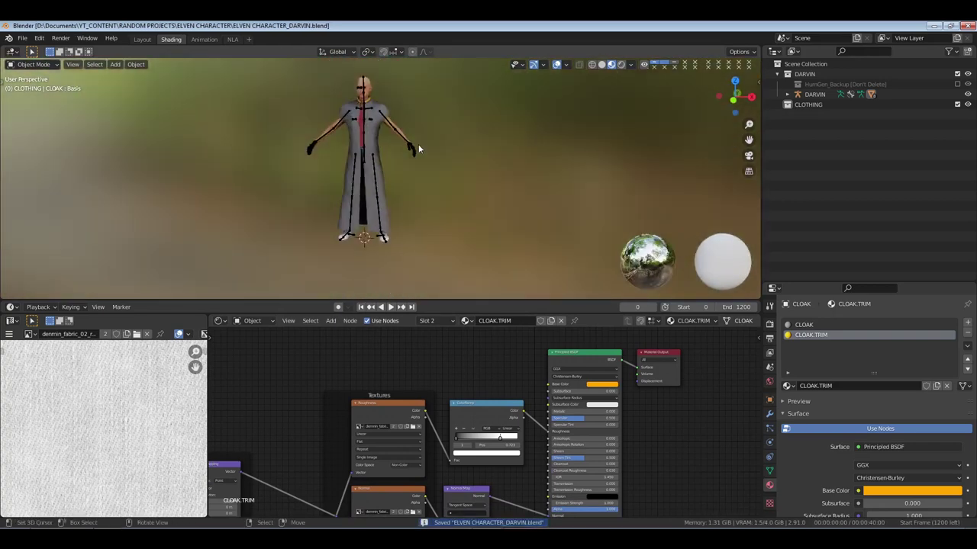
scroll(418, 144, up, 4)
shift+middle_drag(381, 198, 379, 158)
scroll(413, 146, up, 2)
shift+middle_drag(385, 206, 484, 124)
key(Tab)
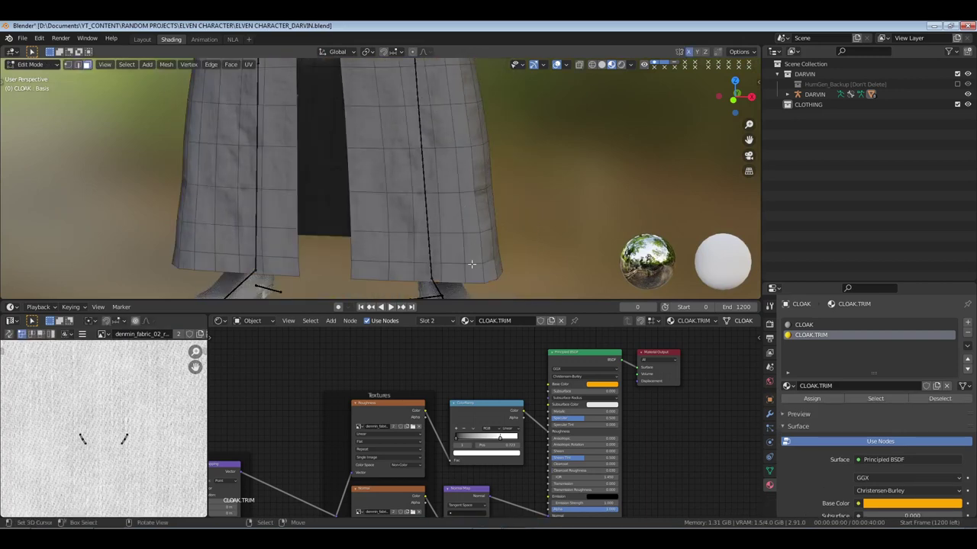
alt+click(483, 269)
middle_drag(480, 271, 490, 230)
scroll(520, 228, down, 4)
scroll(516, 226, up, 3)
Try insetting the hem's face loop by about 0.11 and giving it the CLOAK.TRIM material, and undo both
key(i)
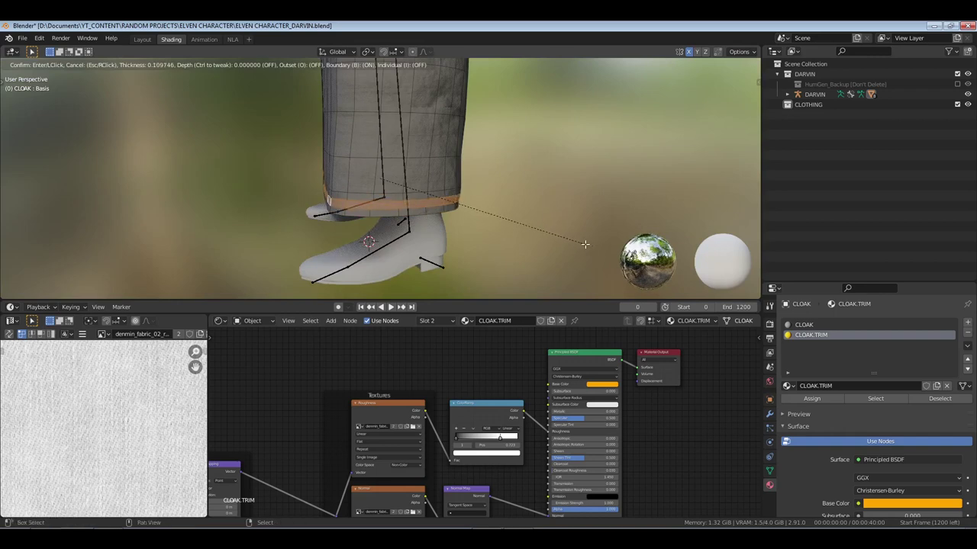
click(585, 244)
click(812, 398)
scroll(547, 221, down, 3)
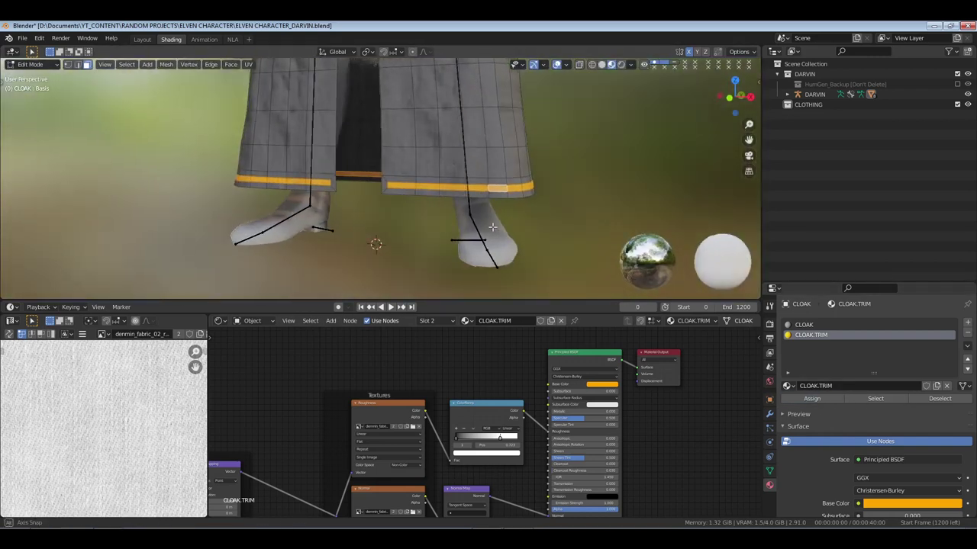
key(ctrl+z)
key(ctrl+z)
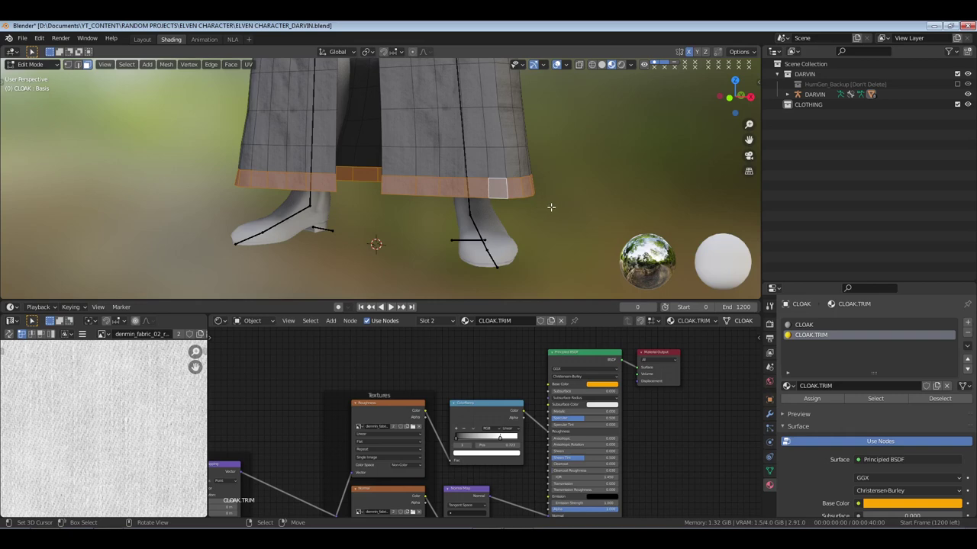
Inset the selected hem faces to form a narrow band above the cloak's bottom edge
key(i)
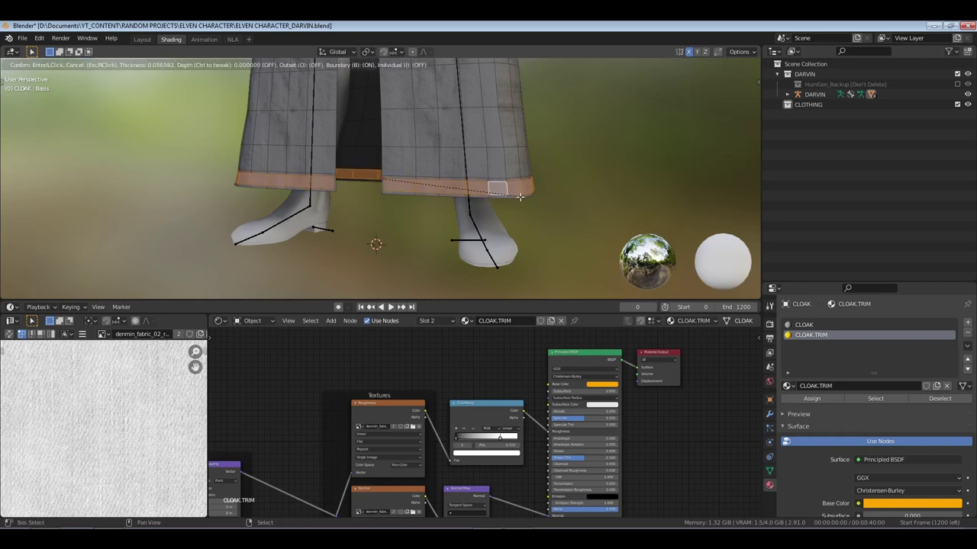
click(497, 197)
scroll(499, 200, up, 5)
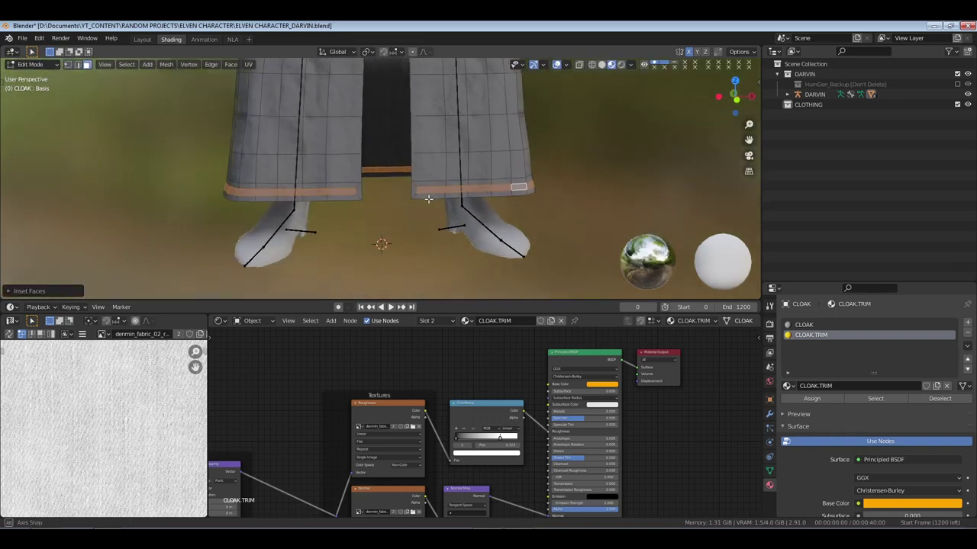
Scale the hem band's two front end edges to about 0.8 along X so they reach the cloak's opening
key(2)
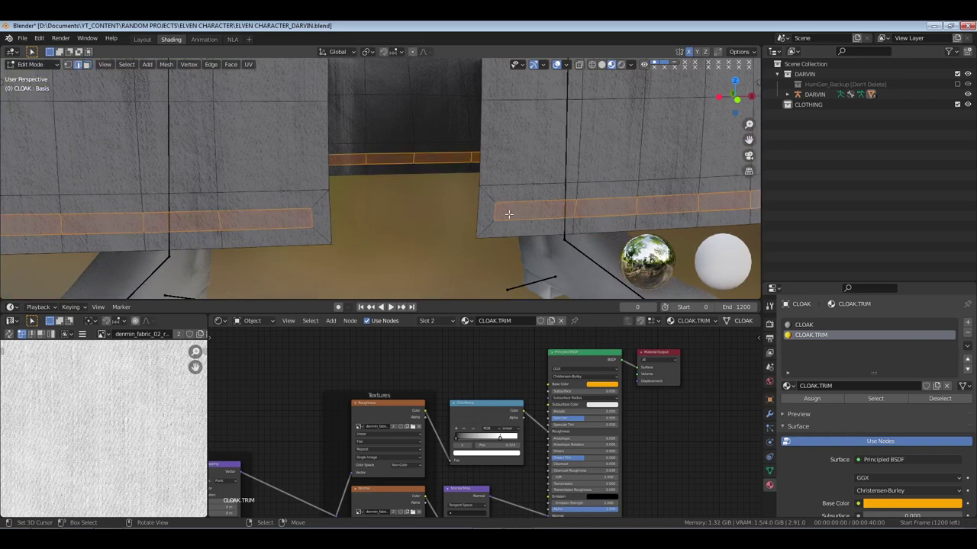
click(498, 214)
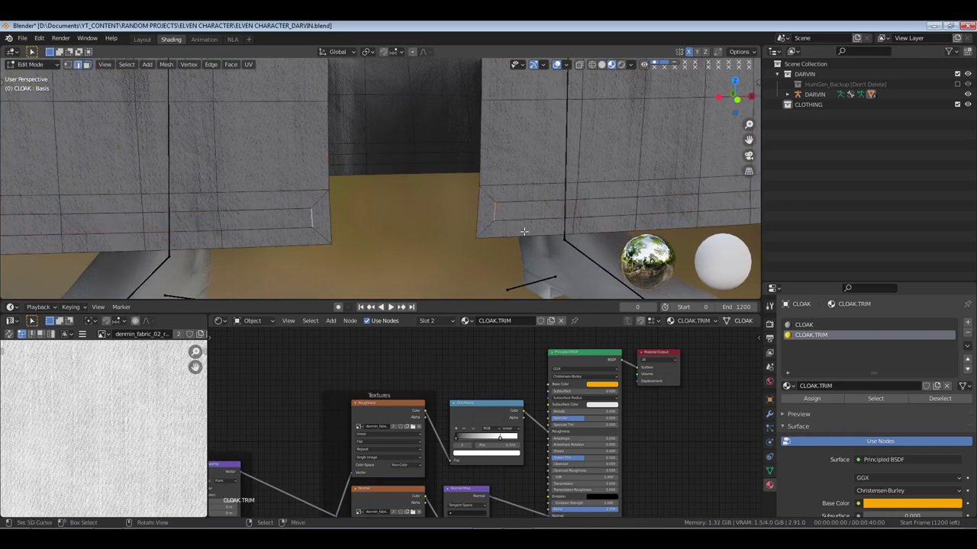
key(s)
key(x)
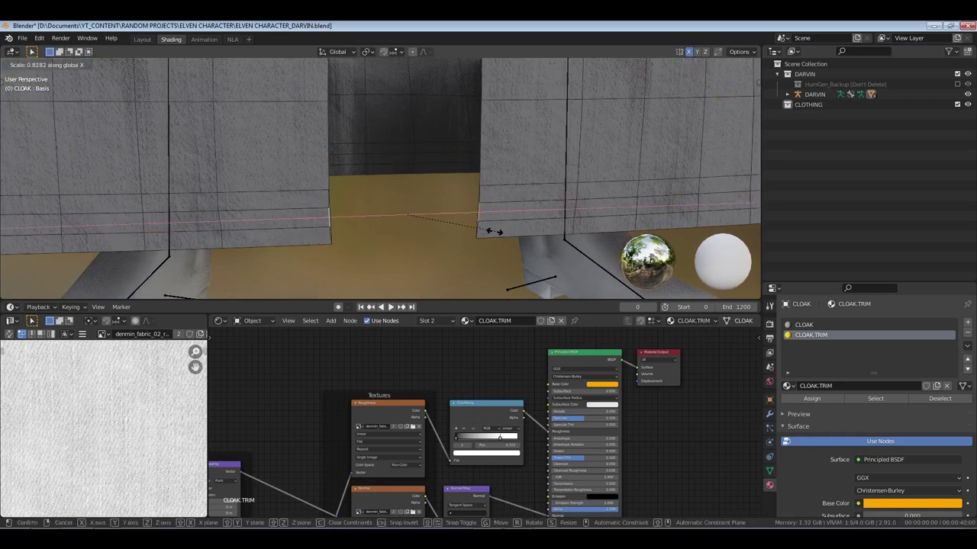
click(489, 230)
Select the inset face loop around the hem and assign the CLOAK.TRIM material to it
key(3)
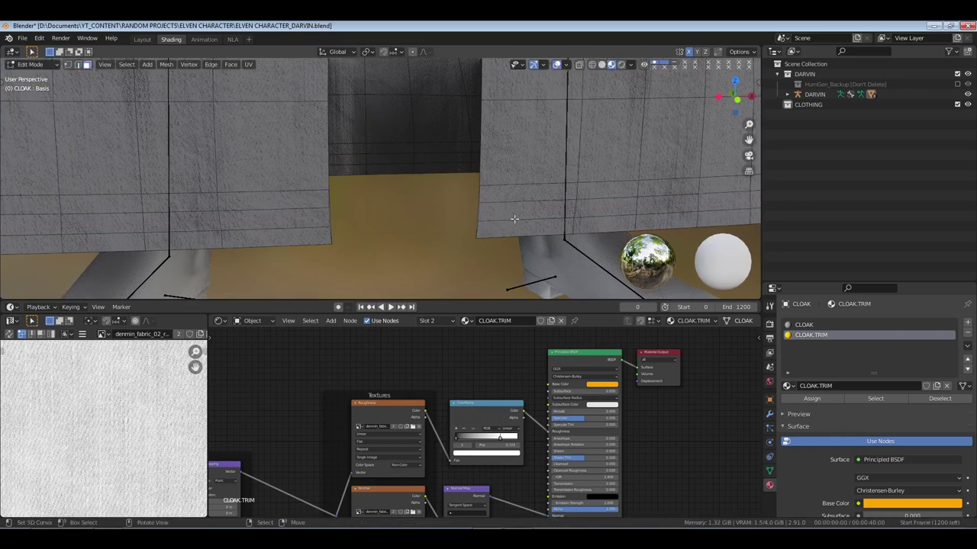
alt+click(564, 210)
alt+click(578, 210)
scroll(577, 210, down, 2)
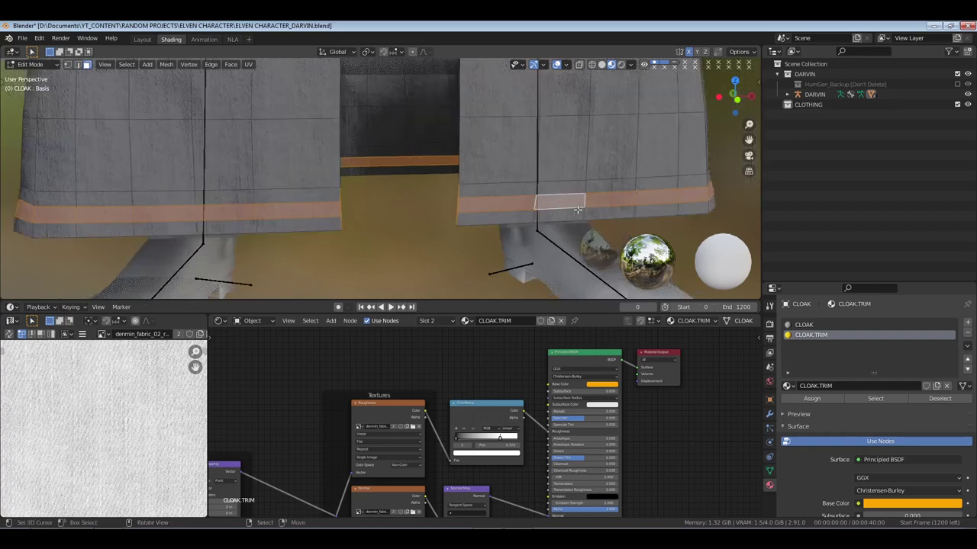
click(823, 398)
Limit the face selection at the front opening to the narrow hem band and assign CLOAK.TRIM to it
middle_drag(490, 207, 597, 188)
scroll(546, 209, up, 2)
key(Tab)
key(Tab)
scroll(599, 189, down, 3)
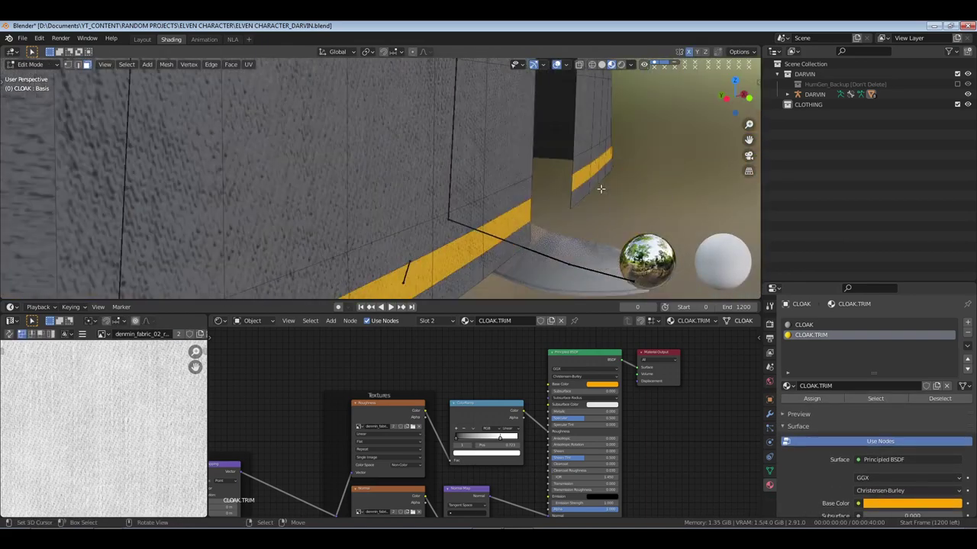
key(Tab)
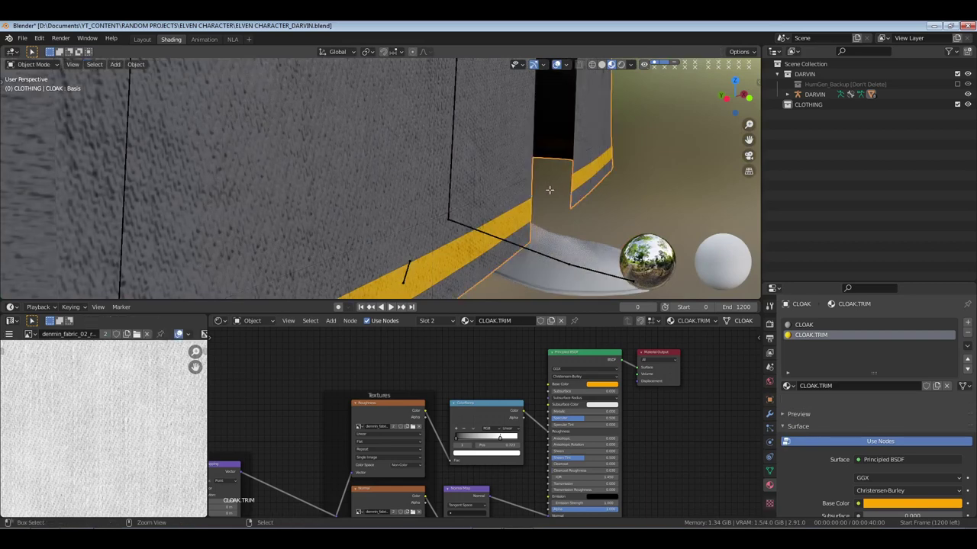
key(Tab)
middle_drag(567, 190, 544, 202)
shift+click(558, 185)
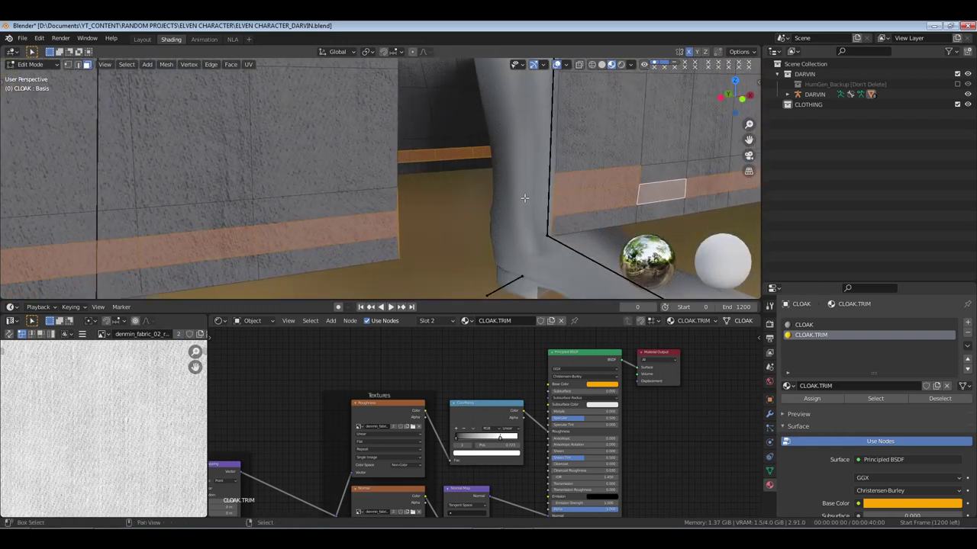
key(b)
ctrl+drag(559, 181, 559, 182)
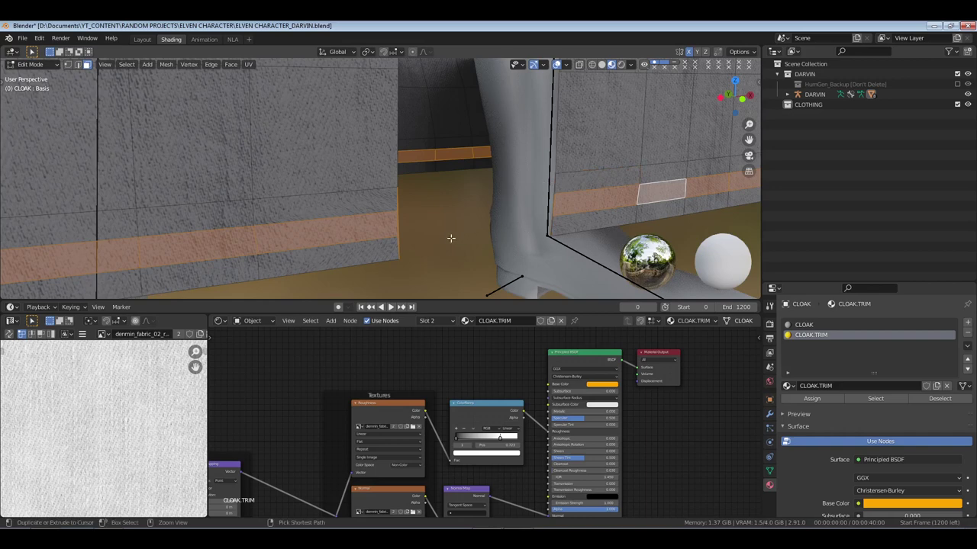
middle_drag(451, 238, 297, 196)
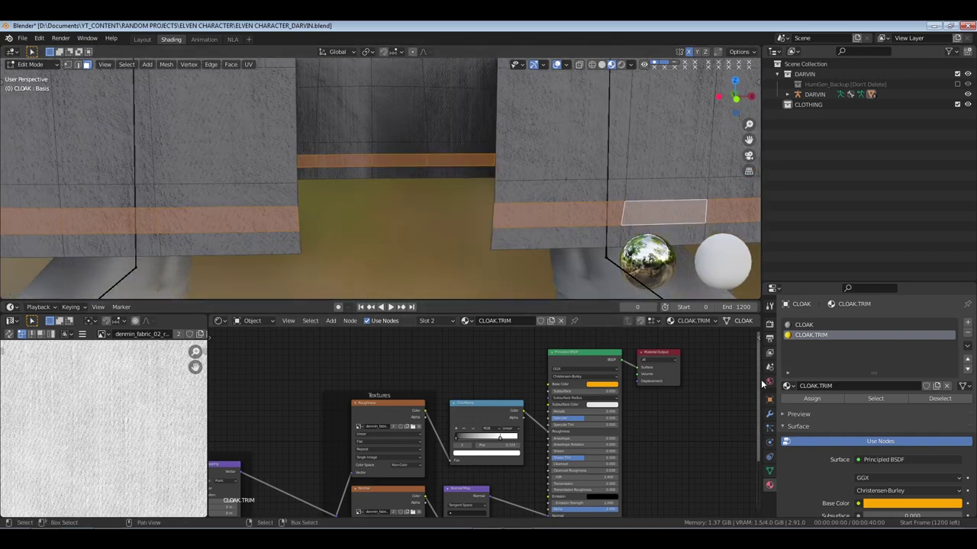
click(811, 399)
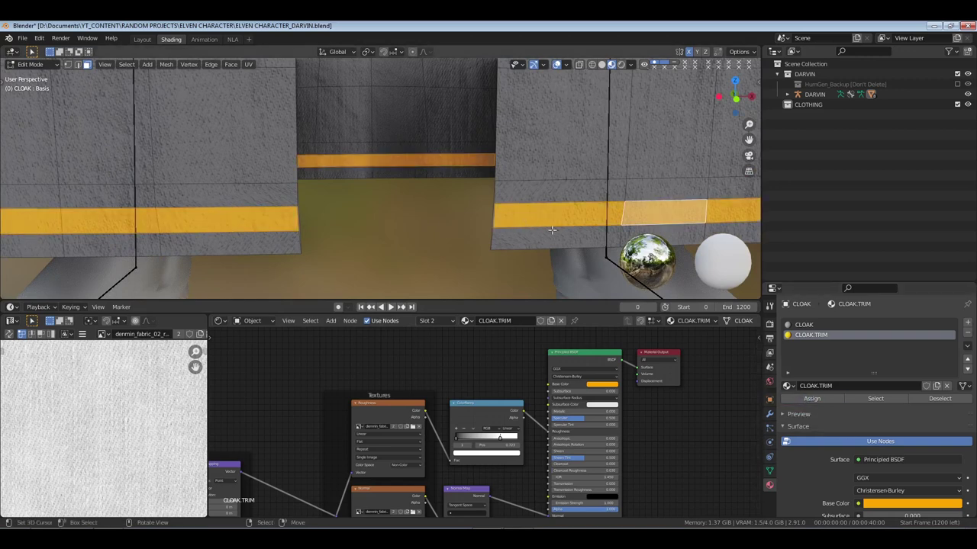
Extrude the hem band outward along its normals by about 0.013 and grow the selection to its side faces
key(alt+e)
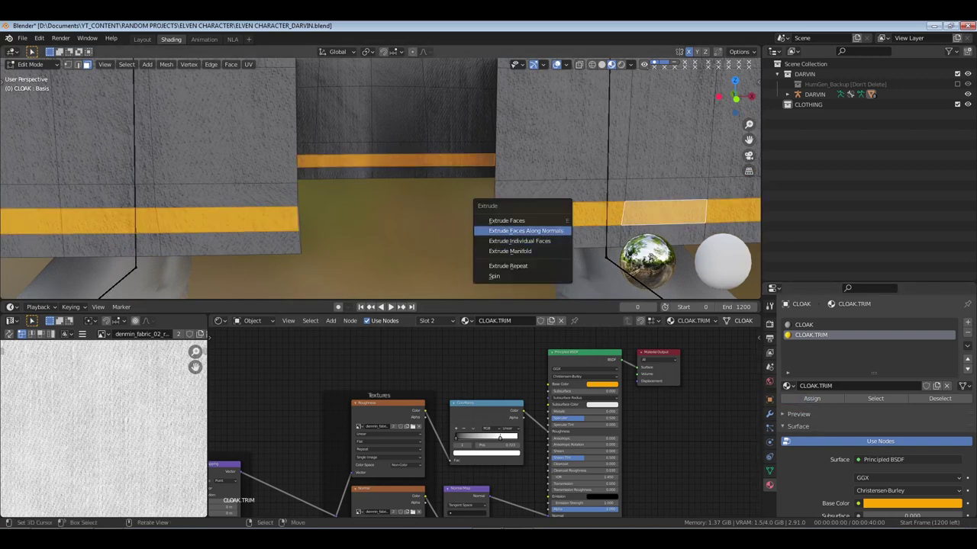
click(553, 230)
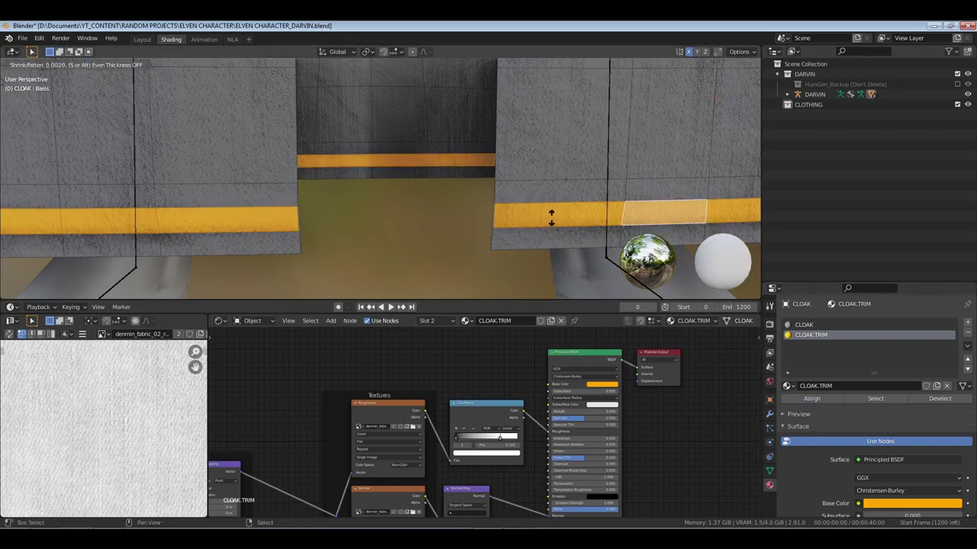
click(548, 167)
key(ctrl+KP_Add)
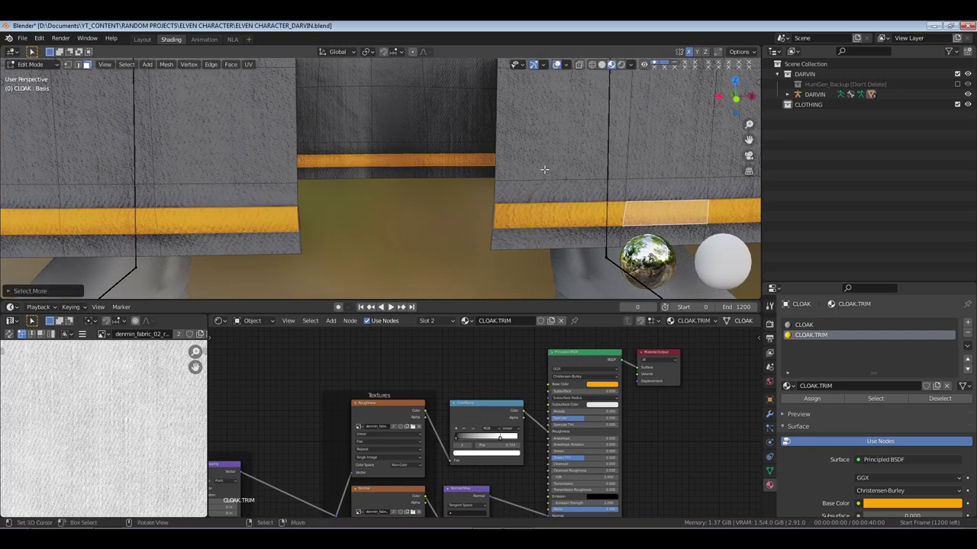
Leave mesh editing of the cloak, deselect everything and save the file
key(Tab)
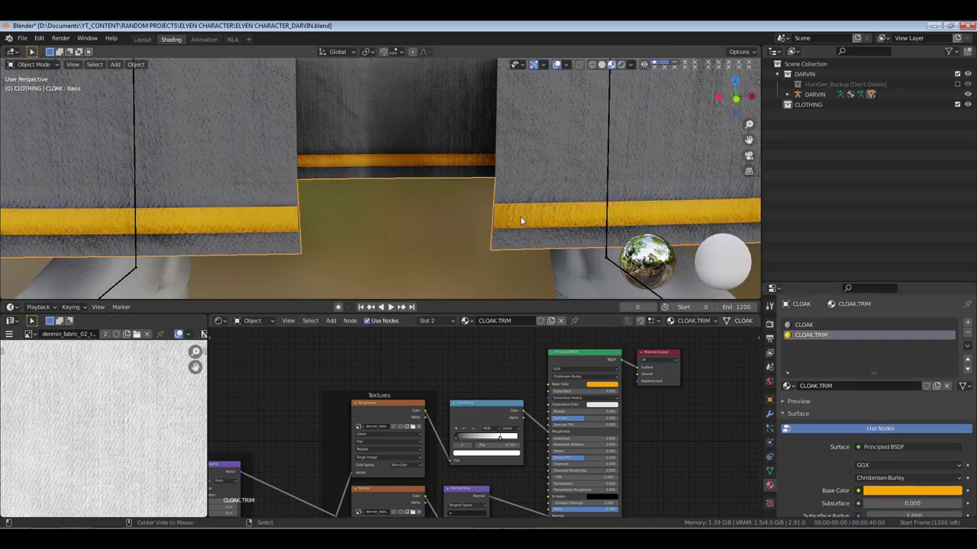
key(alt+a)
scroll(501, 213, down, 8)
key(ctrl+s)
Examine the cloak's trim at the collar and hem from the front and side, and save the file again
scroll(509, 196, down, 2)
shift+middle_drag(399, 139, 431, 252)
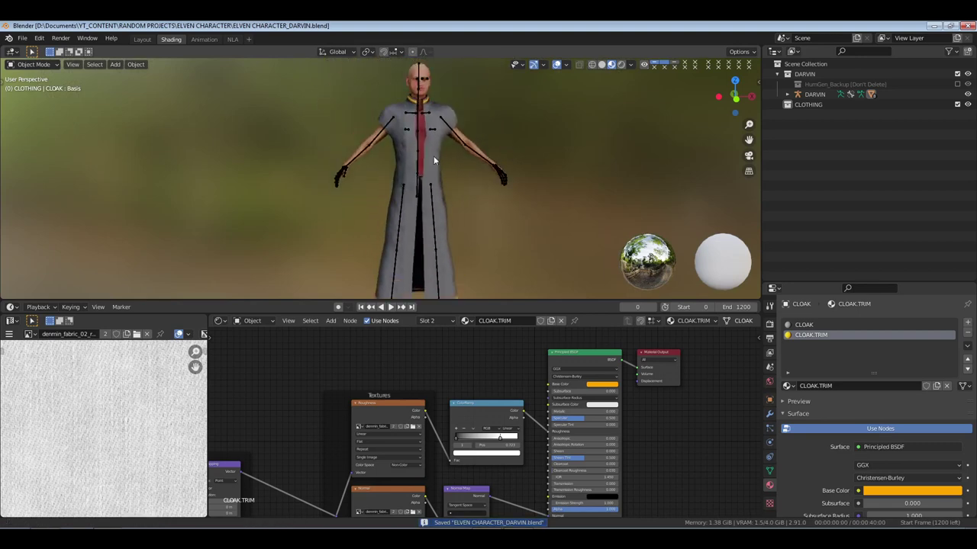
middle_drag(434, 160, 367, 218)
scroll(367, 218, up, 8)
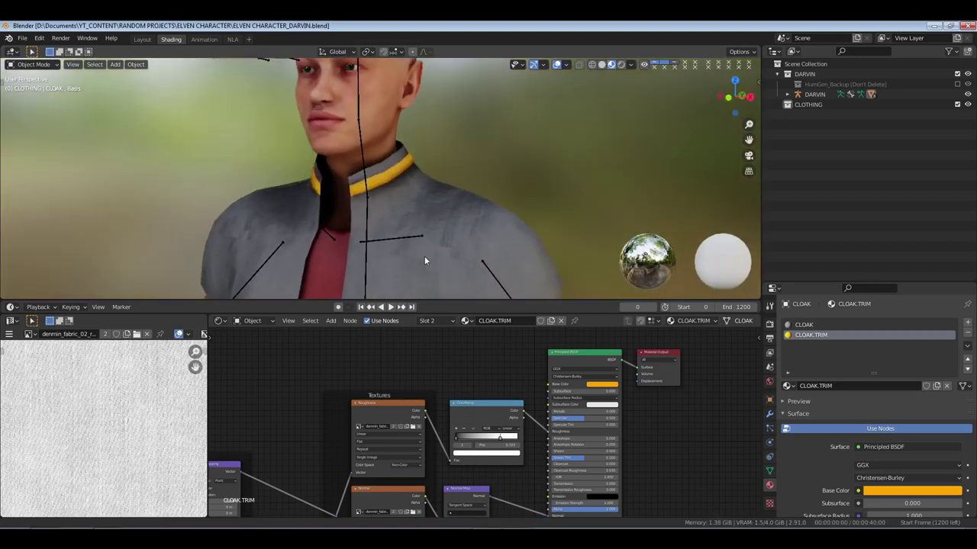
scroll(416, 210, down, 1)
scroll(410, 229, down, 4)
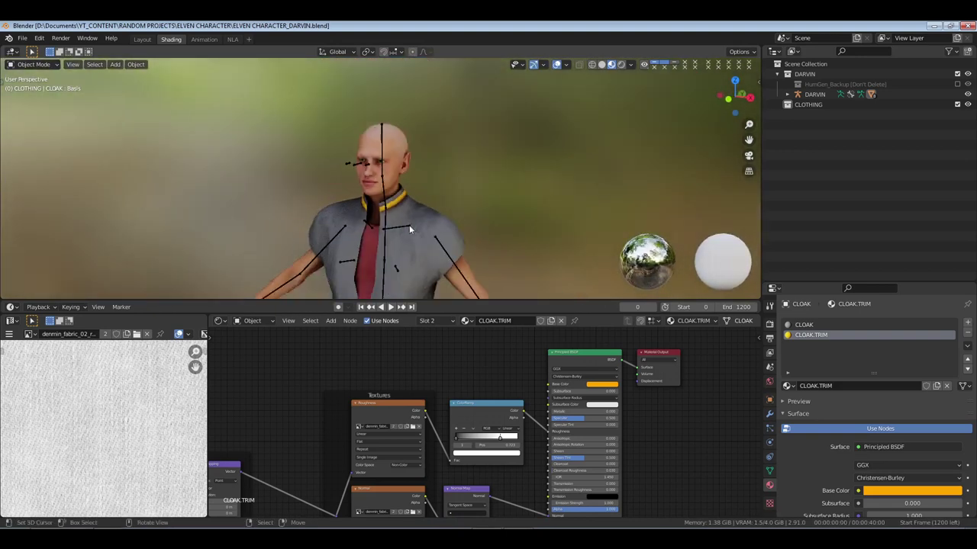
shift+middle_drag(410, 226, 420, 207)
scroll(411, 165, down, 2)
scroll(404, 159, down, 2)
shift+middle_drag(398, 251, 441, 179)
key(ctrl+s)
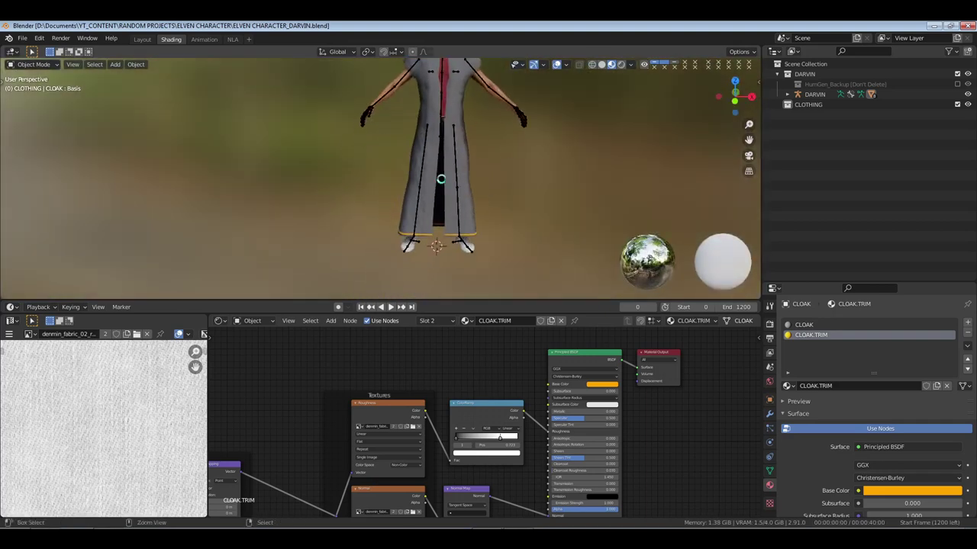
key(ctrl+s)
Edit the silk shirt's mesh in wireframe and select the vertex loop along its bottom hem
scroll(407, 226, down, 3)
middle_drag(407, 227, 431, 181)
scroll(421, 211, up, 4)
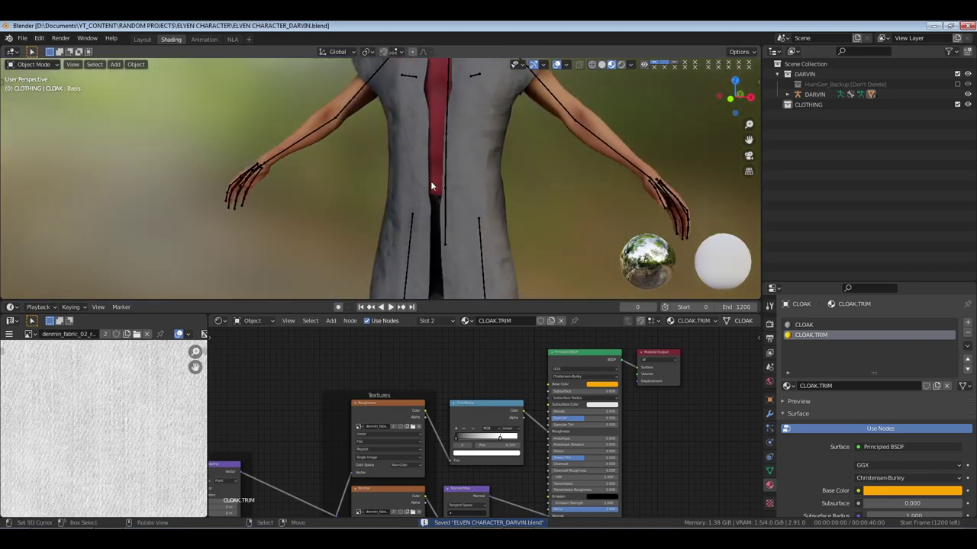
click(433, 186)
key(Tab)
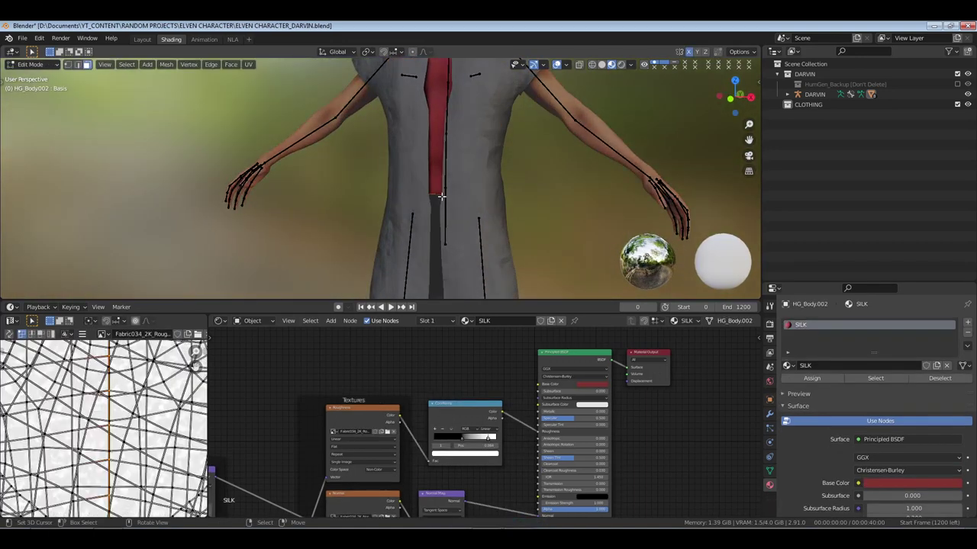
key(4)
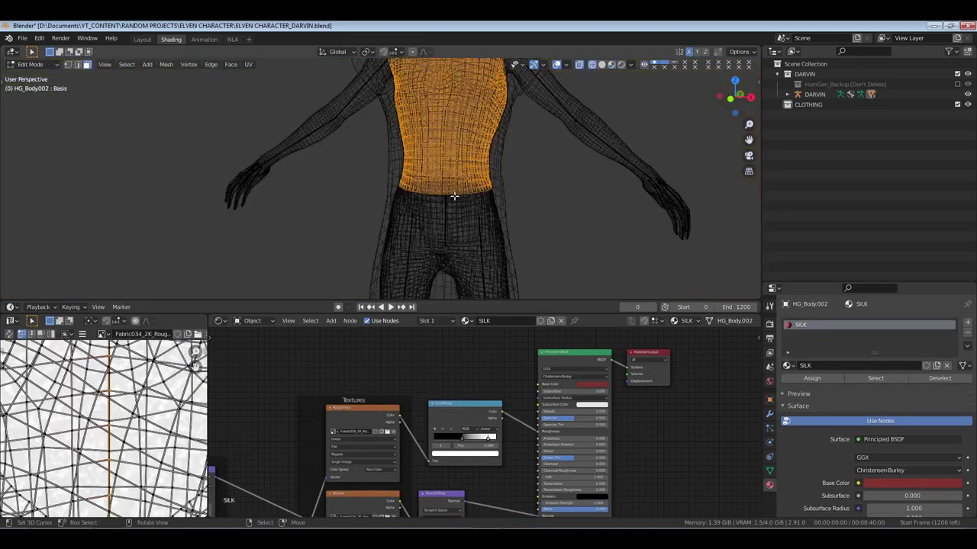
key(1)
scroll(454, 196, up, 3)
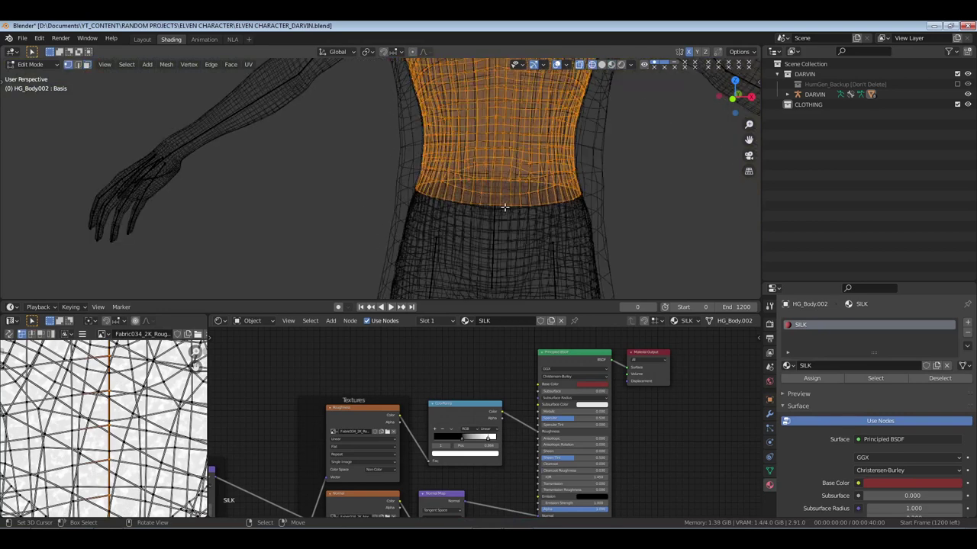
alt+click(517, 206)
scroll(516, 206, down, 5)
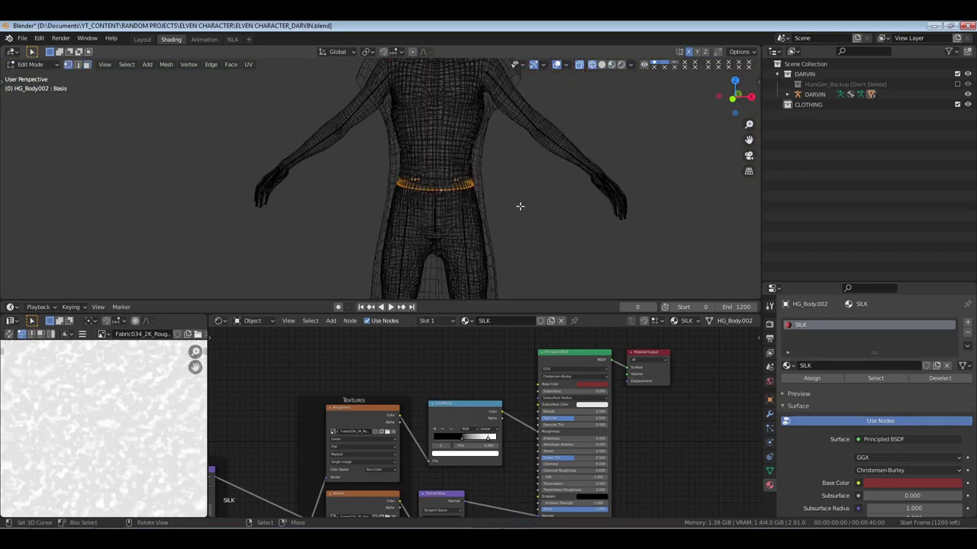
Add the remaining hem vertices at the shirt's side and back so the selection rings the waist
middle_drag(518, 207, 379, 207)
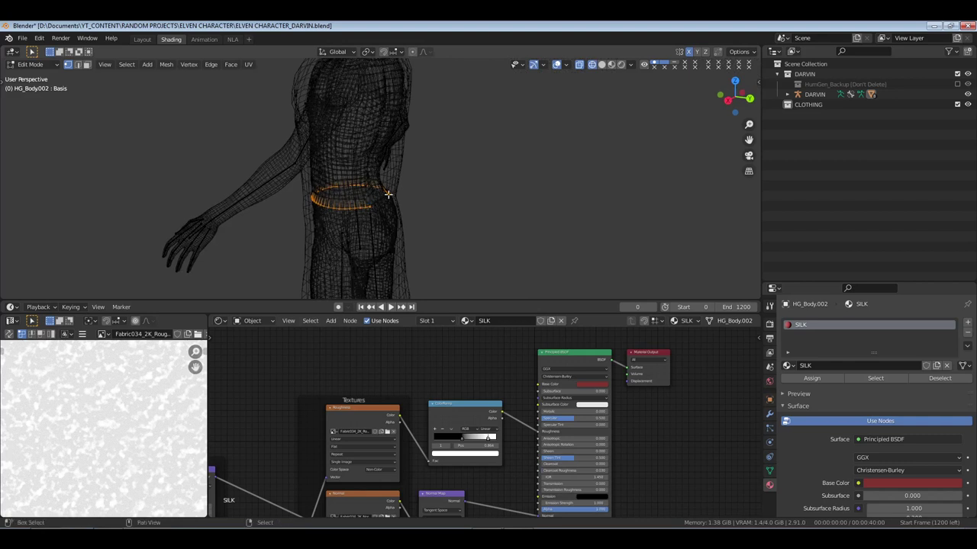
drag(394, 192, 367, 213)
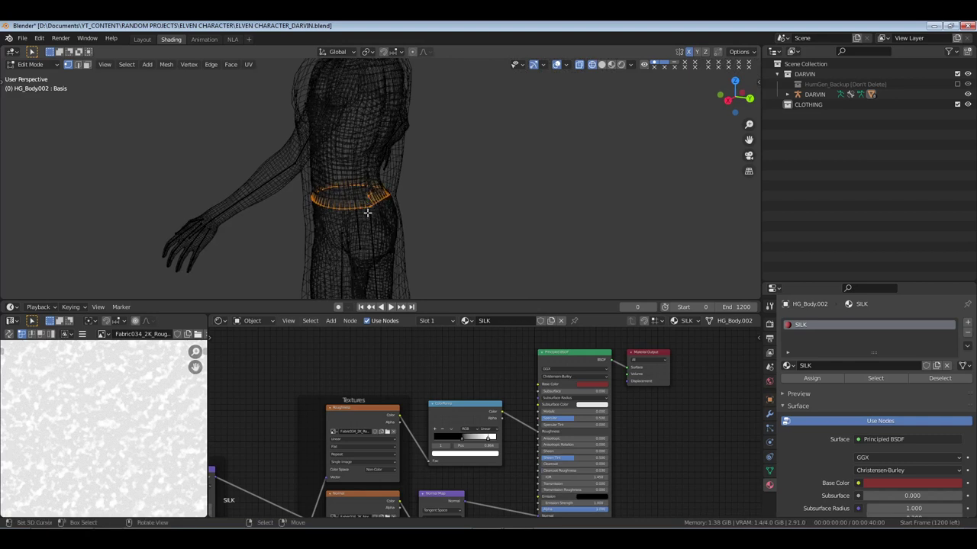
key(c)
scroll(370, 195, up, 4)
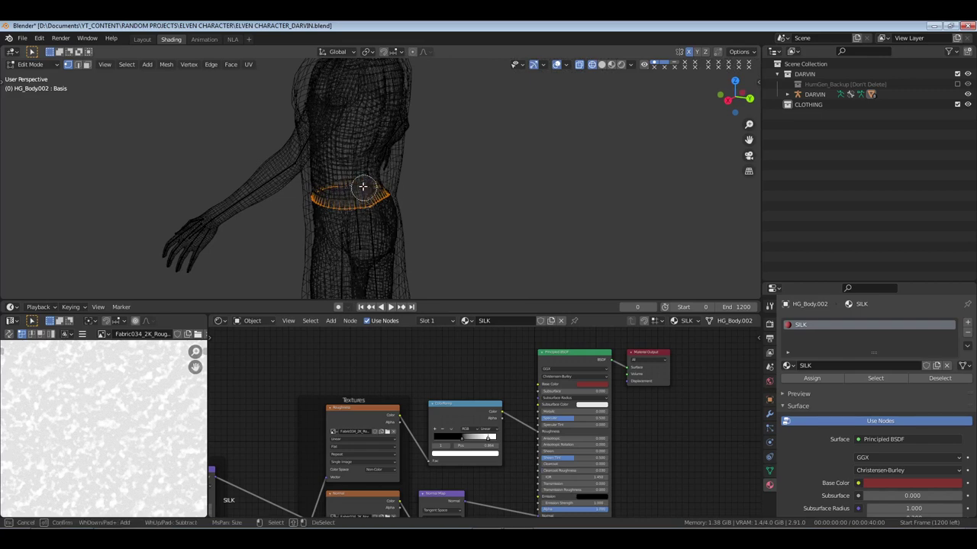
middle_drag(393, 192, 365, 194)
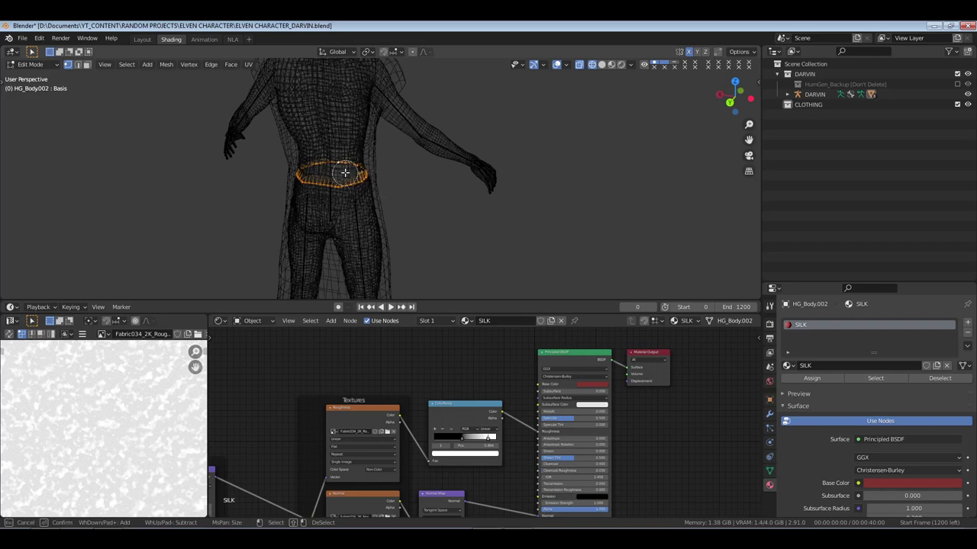
right_click(351, 169)
middle_drag(352, 169, 337, 175)
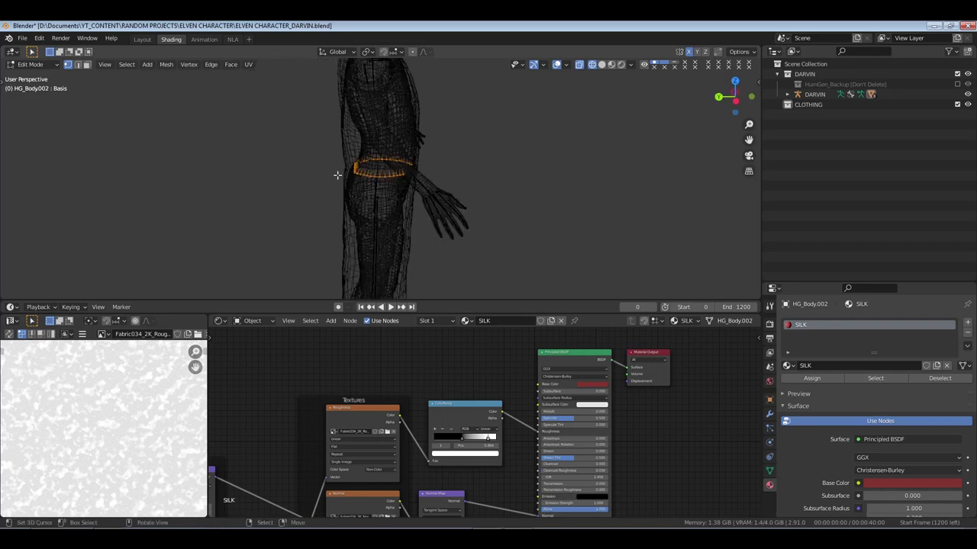
scroll(337, 175, up, 6)
scroll(472, 196, up, 2)
middle_drag(504, 194, 388, 226)
key(c)
right_click(455, 244)
scroll(387, 226, down, 3)
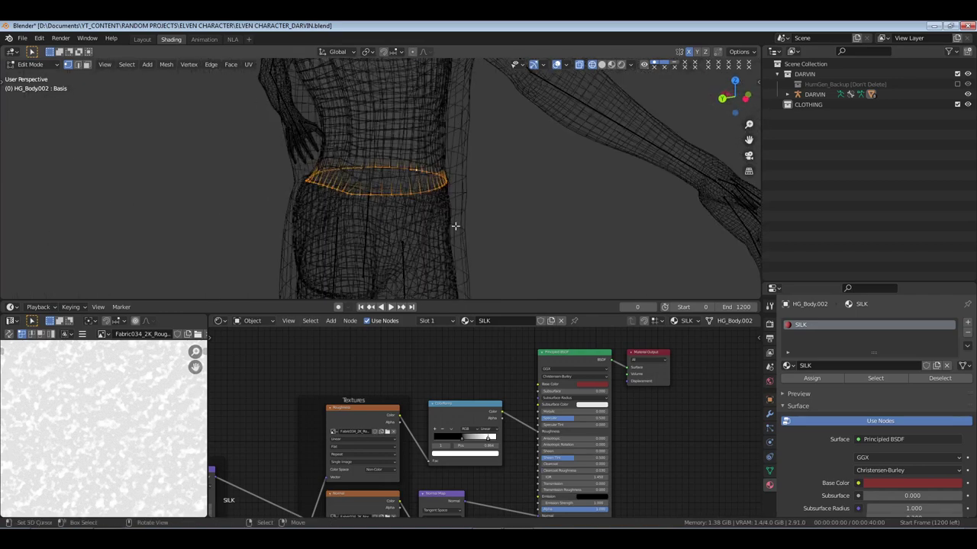
Scale the shirt's hem outward to about 1.05 with smooth proportional editing at a size of about 0.15
key(s)
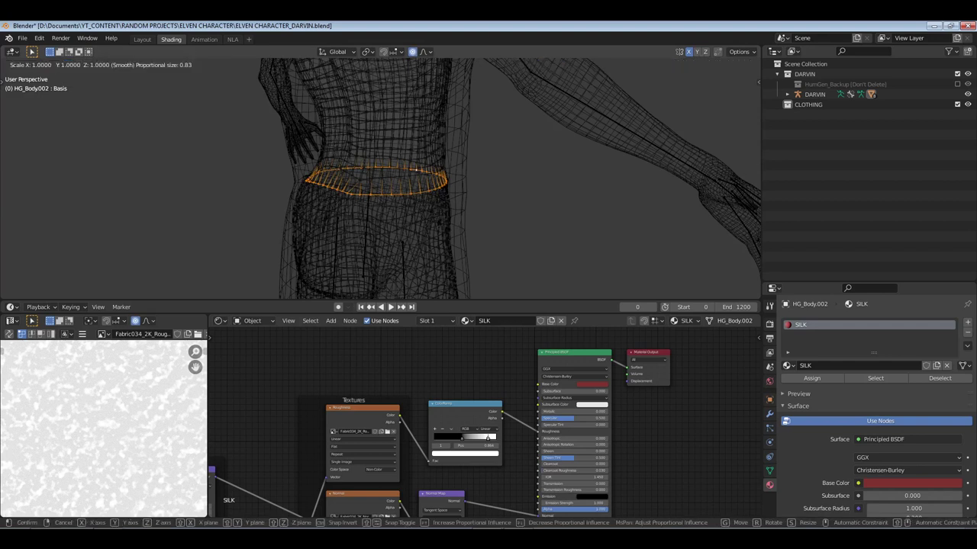
scroll(443, 225, down, 5)
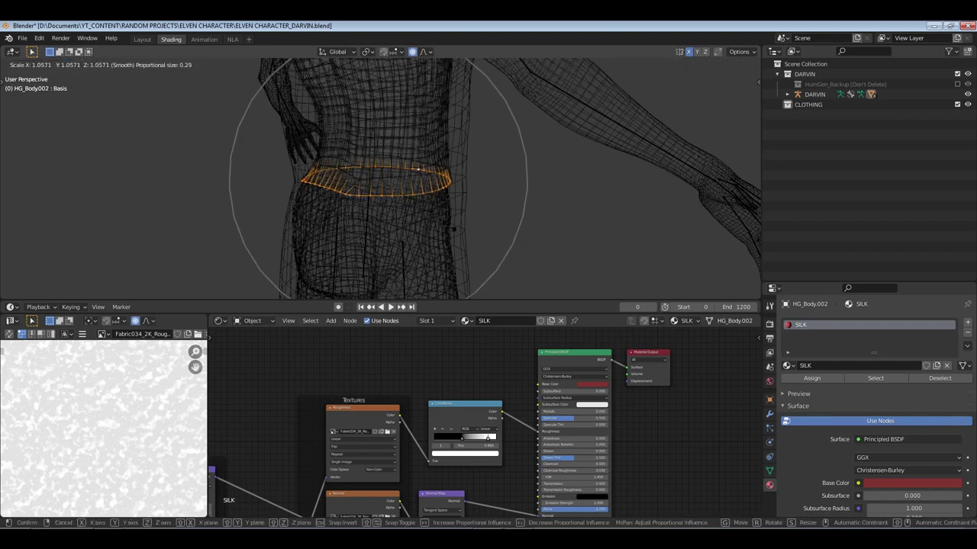
scroll(378, 179, up, 7)
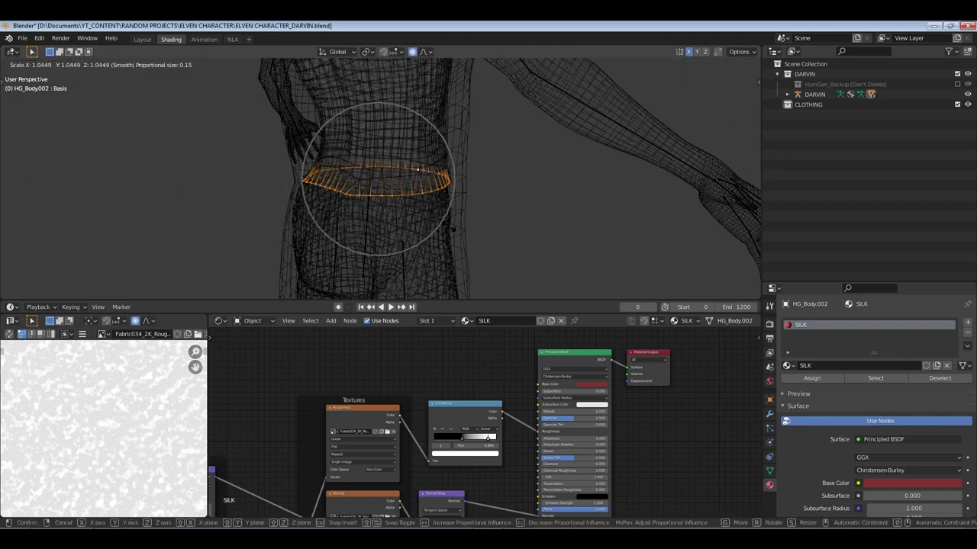
click(453, 227)
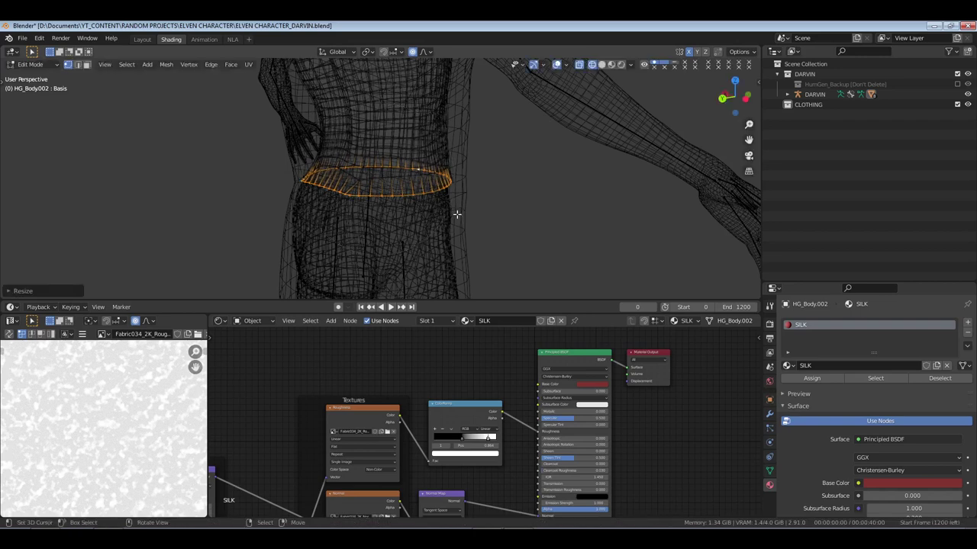
Lower the shirt's hem slightly along Z and scale it outward to about 1.03
key(g)
key(z)
click(457, 223)
key(s)
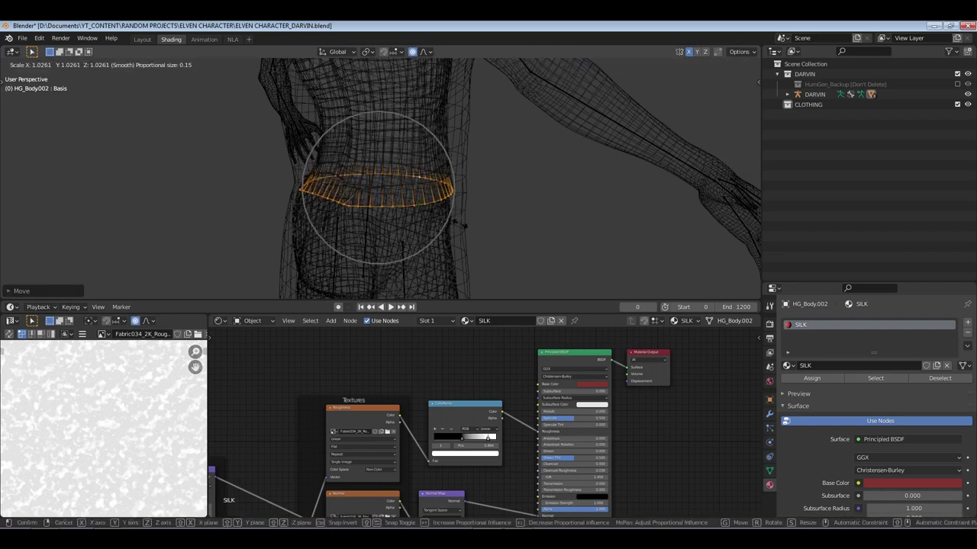
click(459, 224)
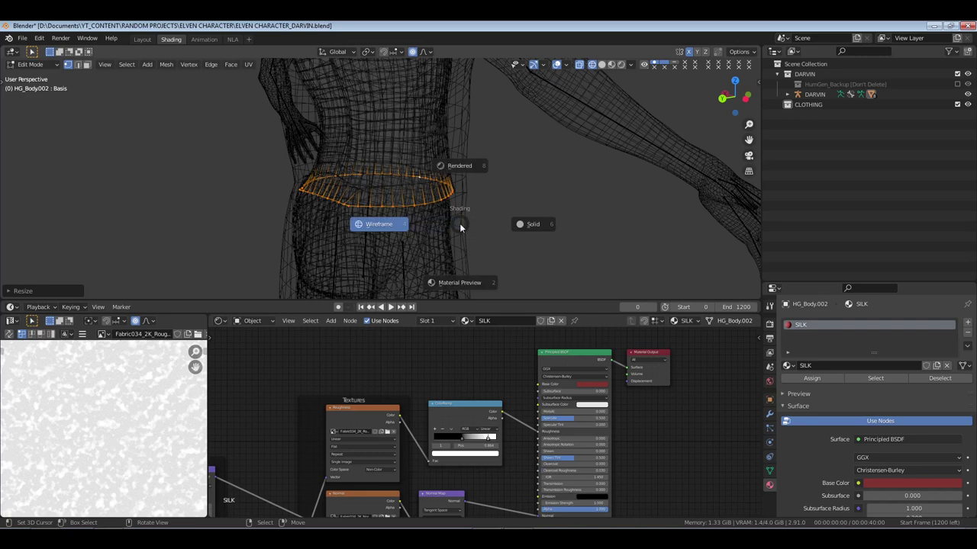
In Material Preview shading, scale the shirt's hem to about 0.92 and adjust its height along Z
key(2)
mouse_move(480, 218)
middle_down()
mouse_move(366, 215)
mouse_move(412, 214)
mouse_move(481, 235)
middle_up()
key(s)
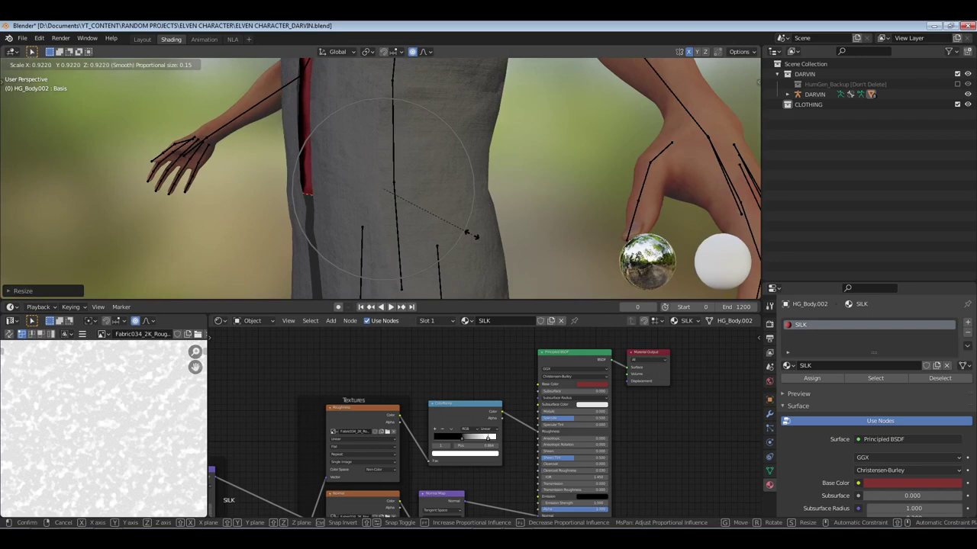
click(472, 234)
key(g)
key(z)
click(448, 226)
Leave mesh editing of the shirt, deselect it and save the file
key(Tab)
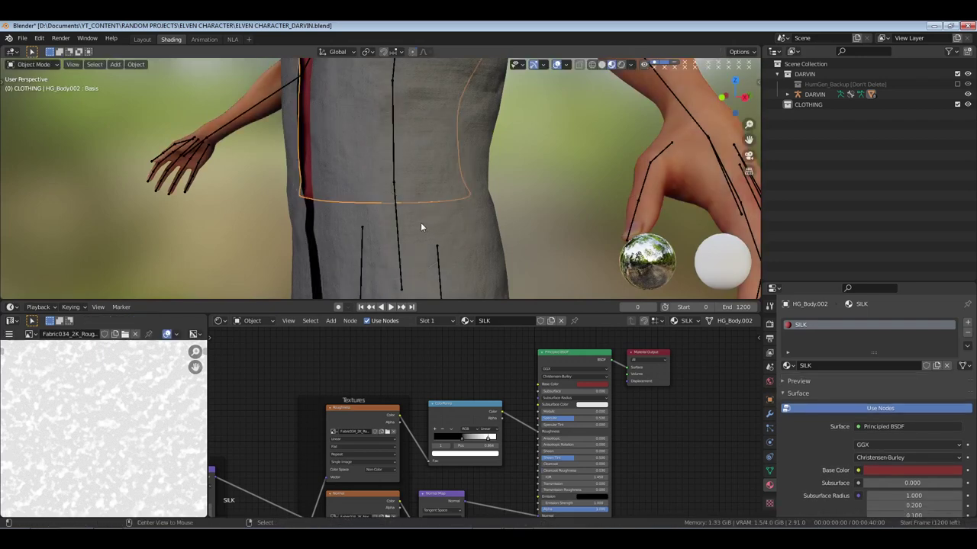
key(alt+a)
key(ctrl+s)
Select the silk shirt and try to apply its Solidify modifier
scroll(357, 213, down, 2)
middle_drag(357, 214, 386, 191)
scroll(395, 191, up, 3)
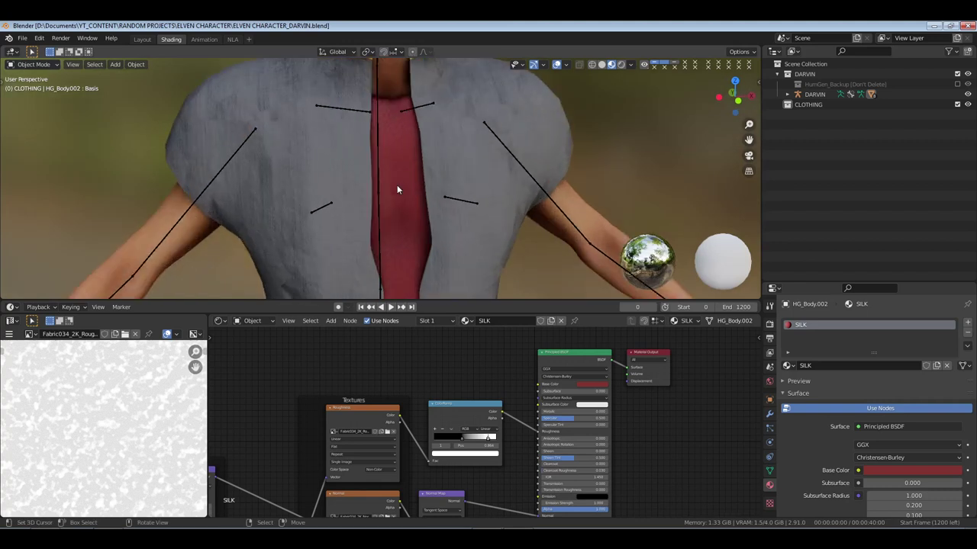
scroll(401, 159, down, 4)
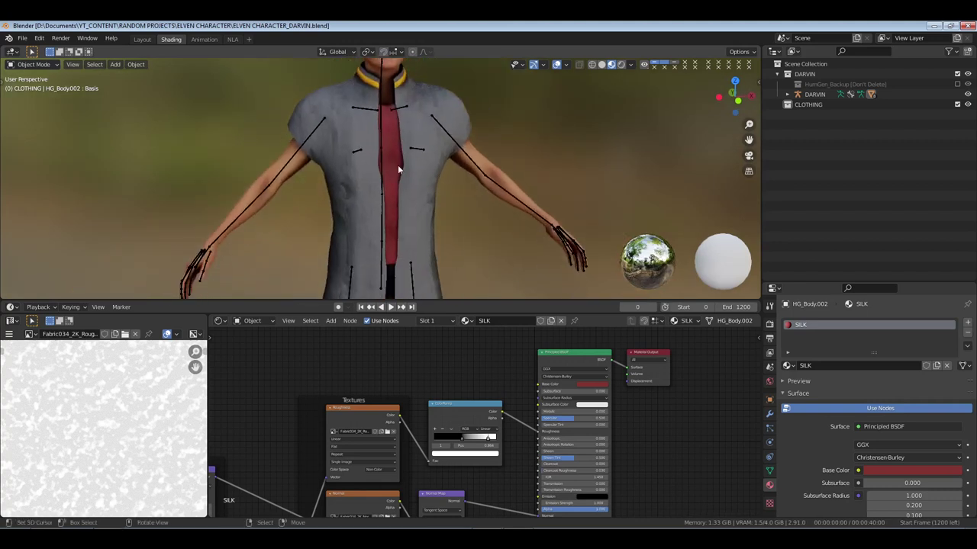
click(394, 148)
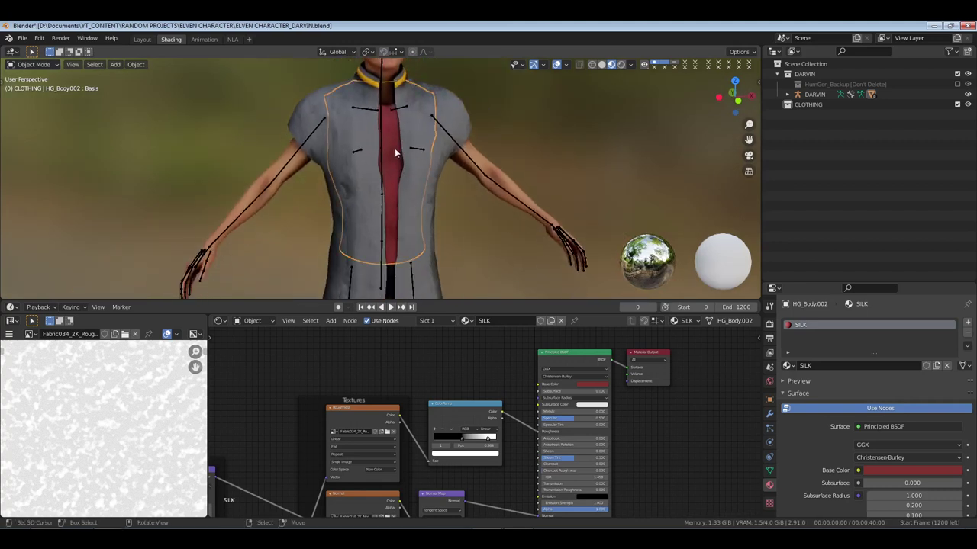
click(769, 414)
click(783, 377)
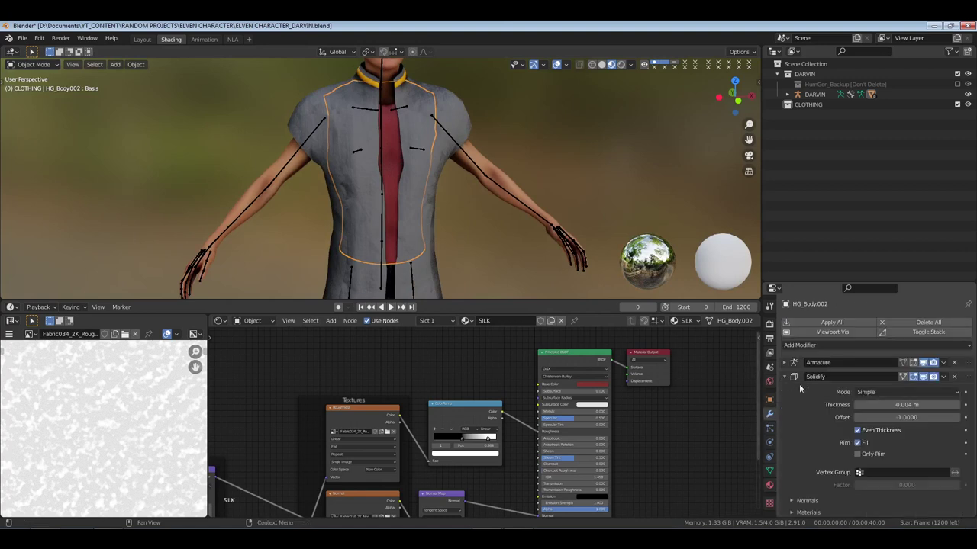
click(943, 376)
click(901, 390)
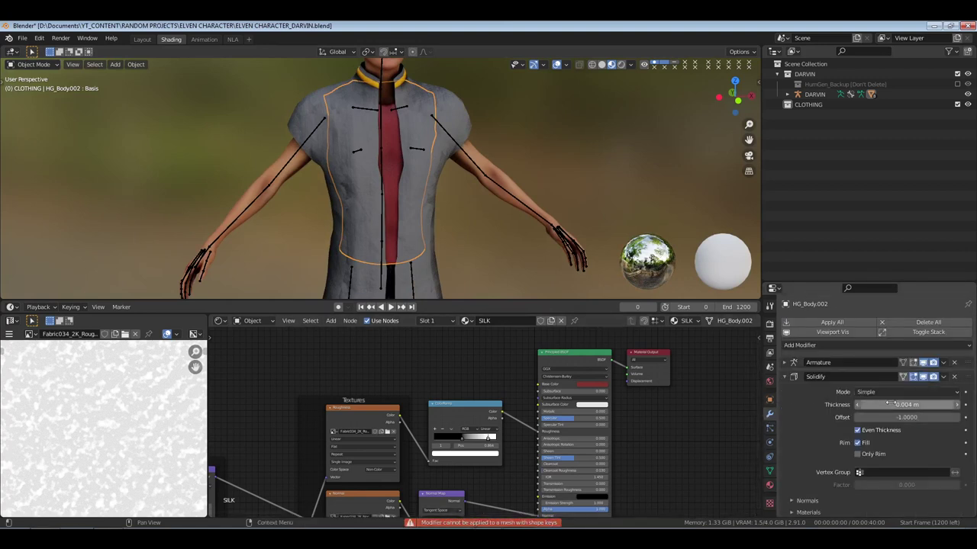
click(944, 377)
click(785, 378)
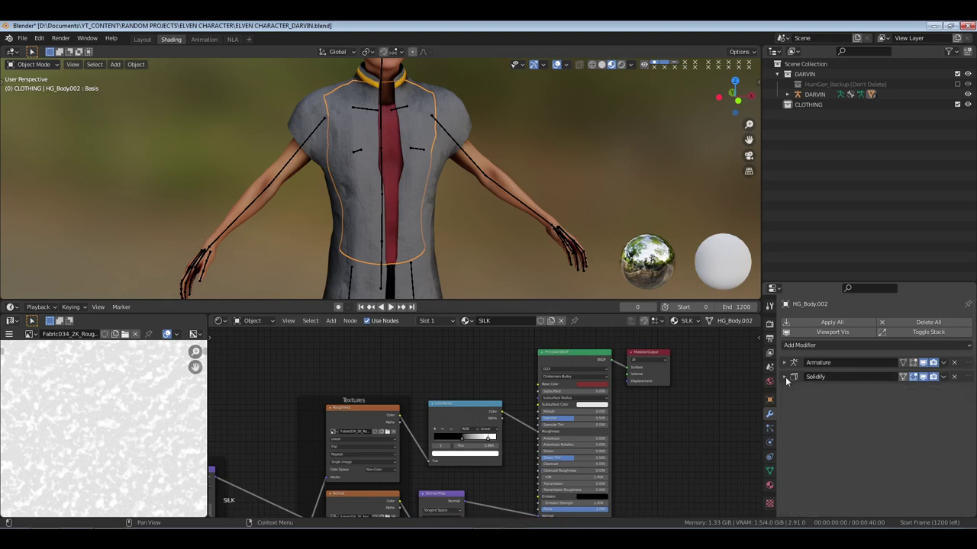
Deselect the shirt and save the character file again
key(alt+a)
key(ctrl+s)
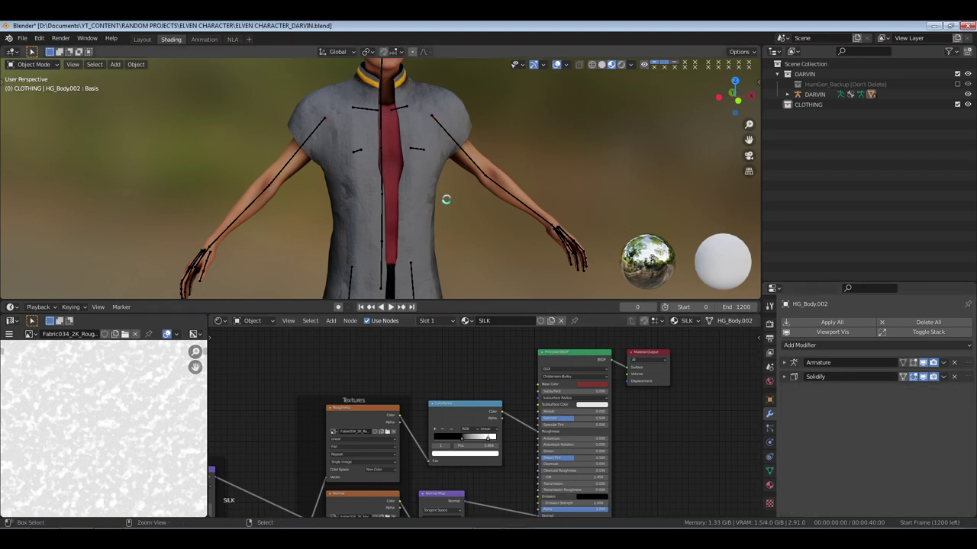
scroll(447, 170, up, 1)
mouse_move(447, 170)
middle_down()
mouse_move(468, 193)
mouse_move(455, 194)
mouse_move(447, 174)
mouse_move(465, 175)
middle_up()
scroll(447, 174, down, 1)
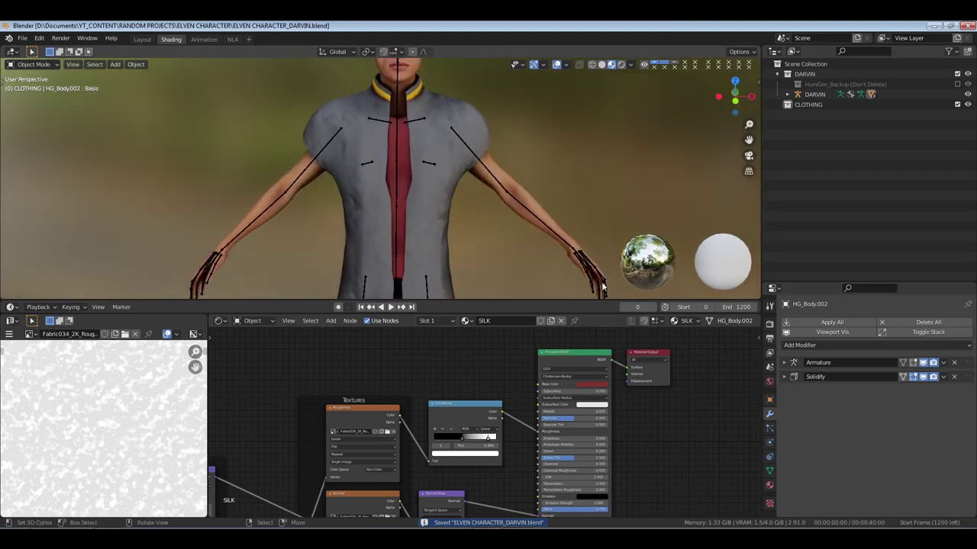
Turn off the Solidify modifier's viewport display on the shirt and enter mesh editing
click(922, 376)
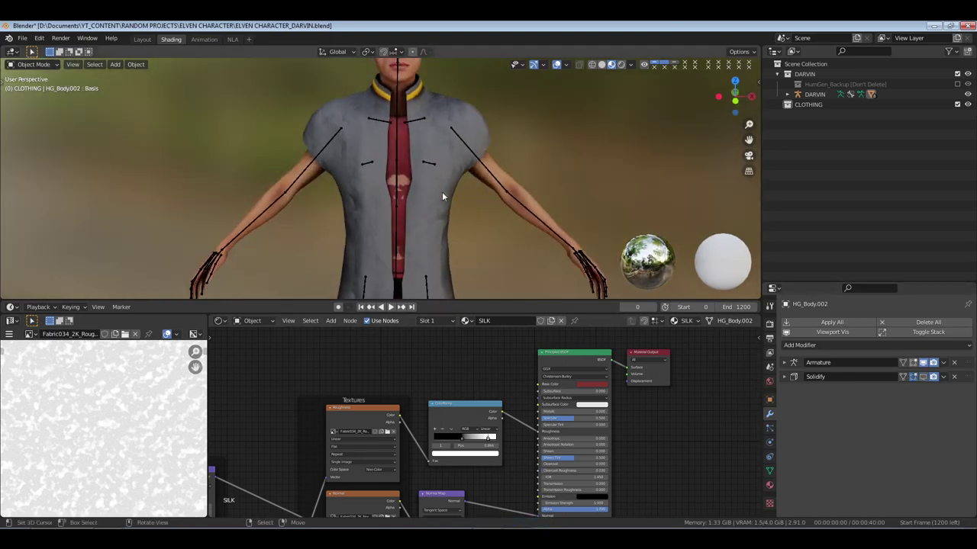
click(404, 135)
key(Tab)
With the shirt isolated in local view, select its neckline edge loop and grow the selection by one ring
scroll(403, 135, up, 8)
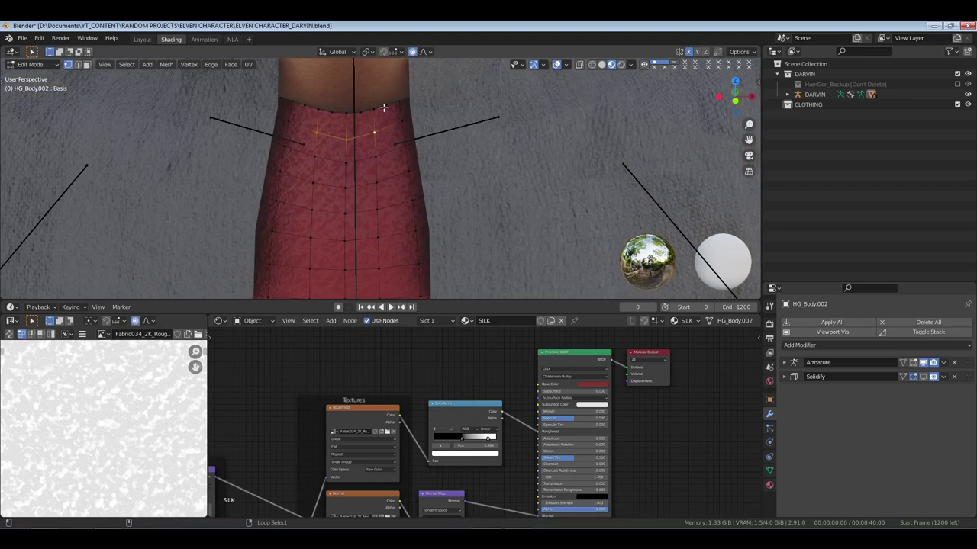
alt+shift+right_click(384, 107)
alt+shift+right_click(390, 127)
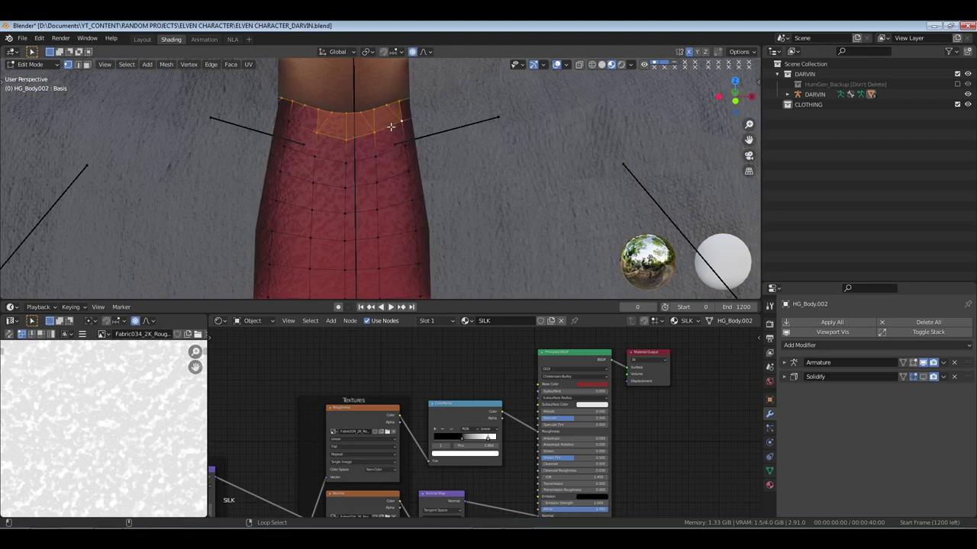
alt+shift+click(300, 124)
key(KP_Divide)
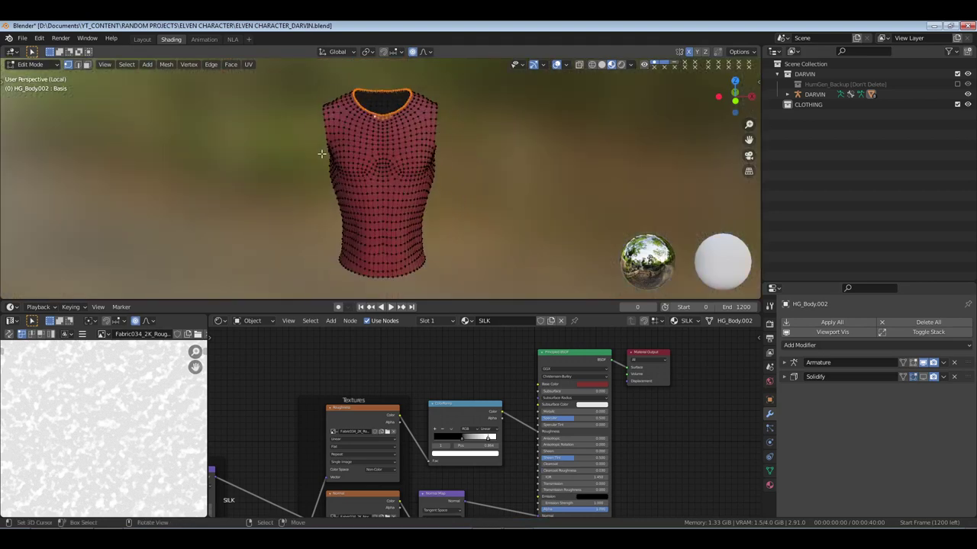
middle_drag(355, 146, 387, 153)
scroll(388, 154, up, 5)
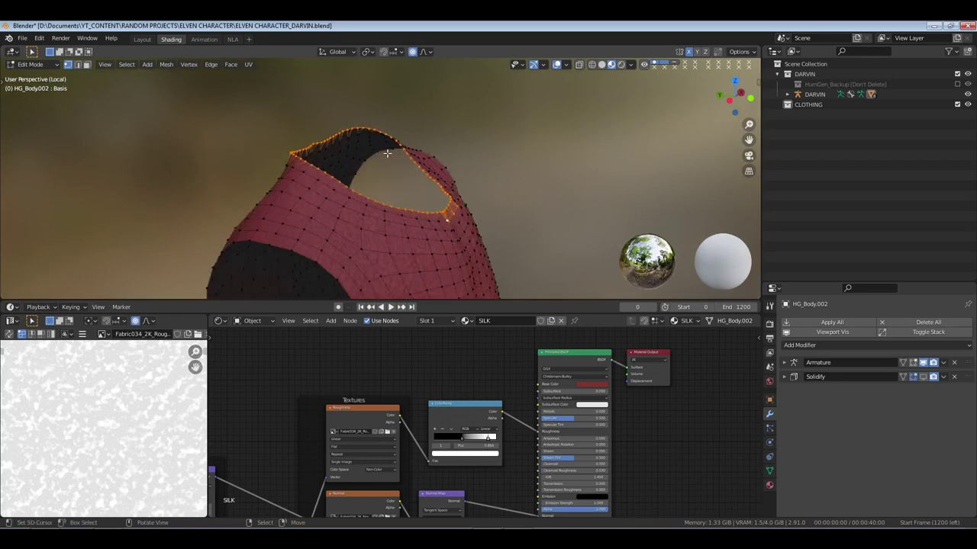
middle_drag(481, 211, 443, 252)
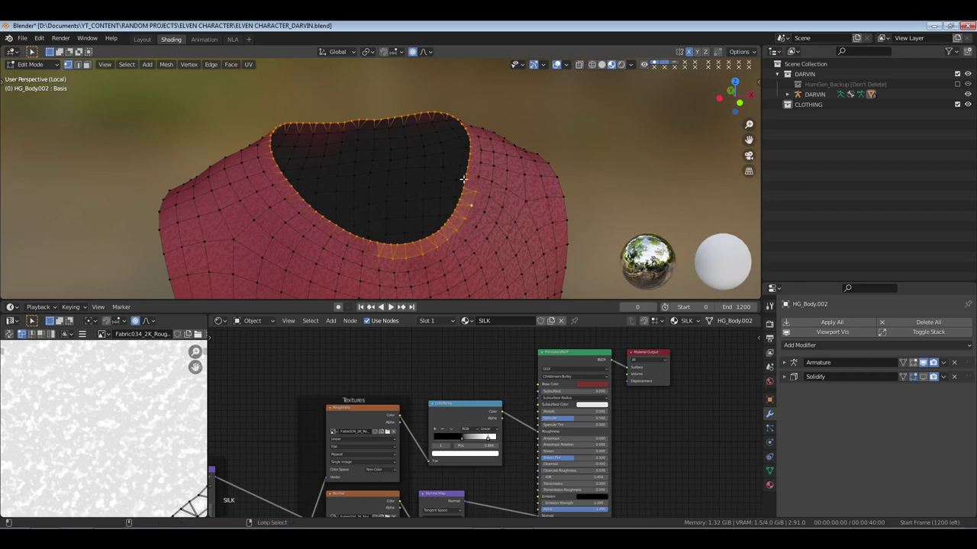
alt+shift+click(463, 179)
key(ctrl+z)
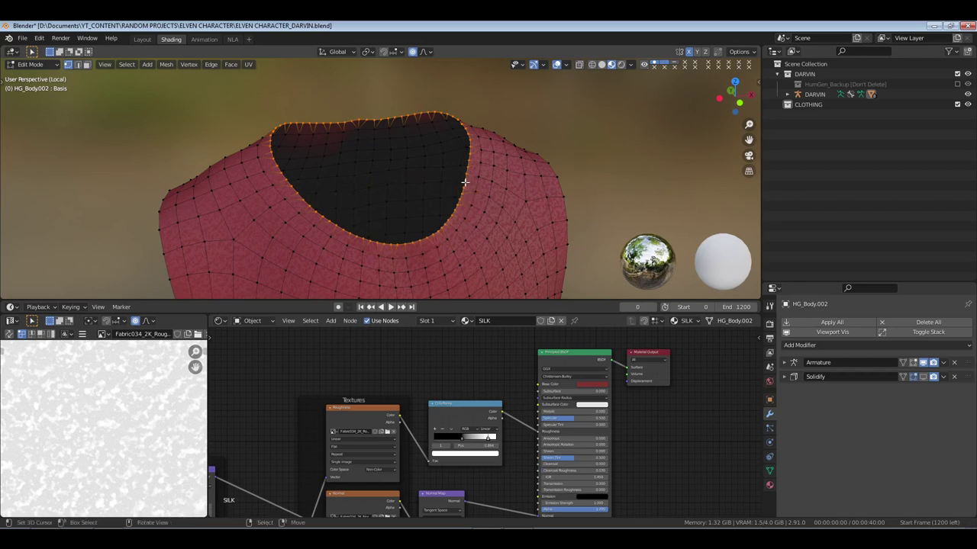
key(ctrl+KP_Add)
Add a second material slot to the shirt and assign the existing CLOAK.TRIM material to the selected neckline band
middle_drag(540, 196, 416, 192)
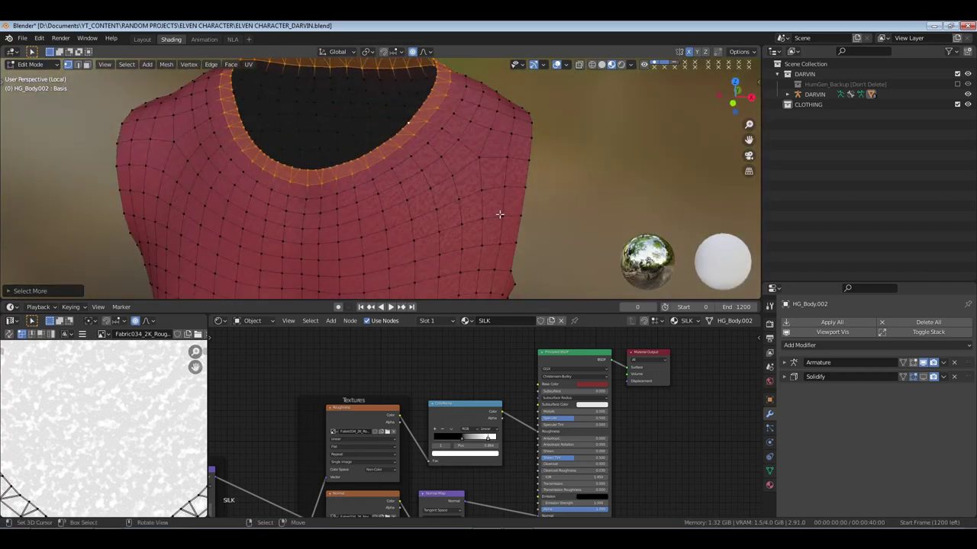
click(769, 485)
click(967, 322)
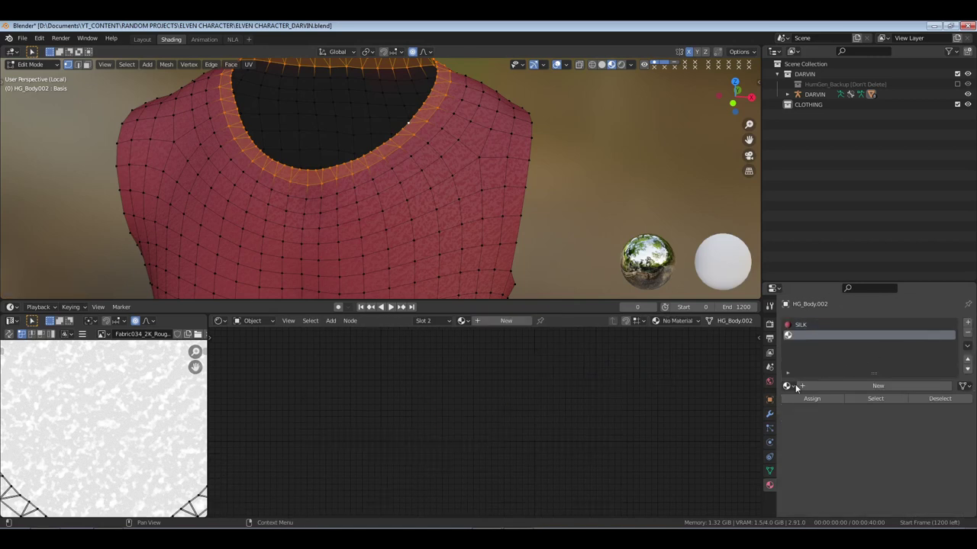
click(792, 386)
click(807, 413)
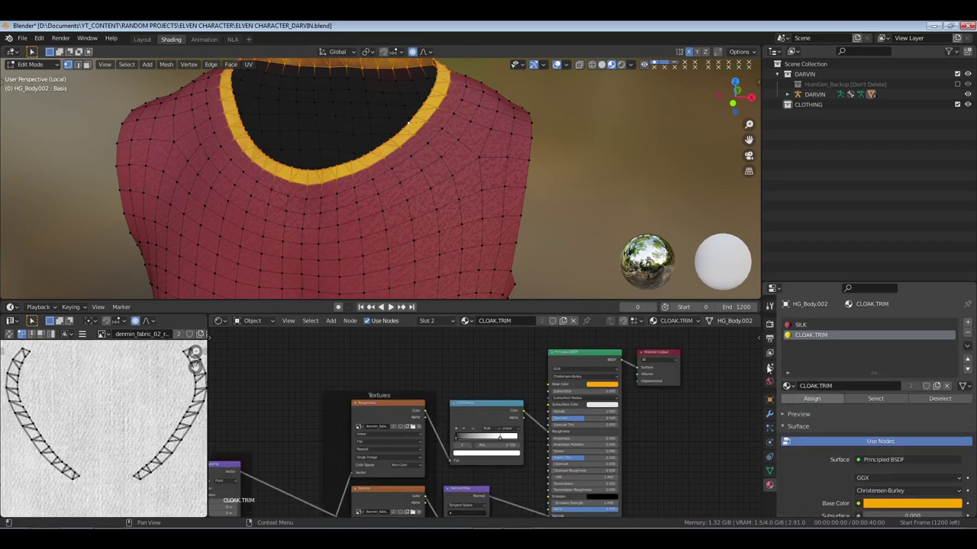
Leave mesh editing, save the file, and return to the full character with the shirt's Solidify modifier displayed in the viewport again
key(alt+a)
key(Tab)
key(ctrl+s)
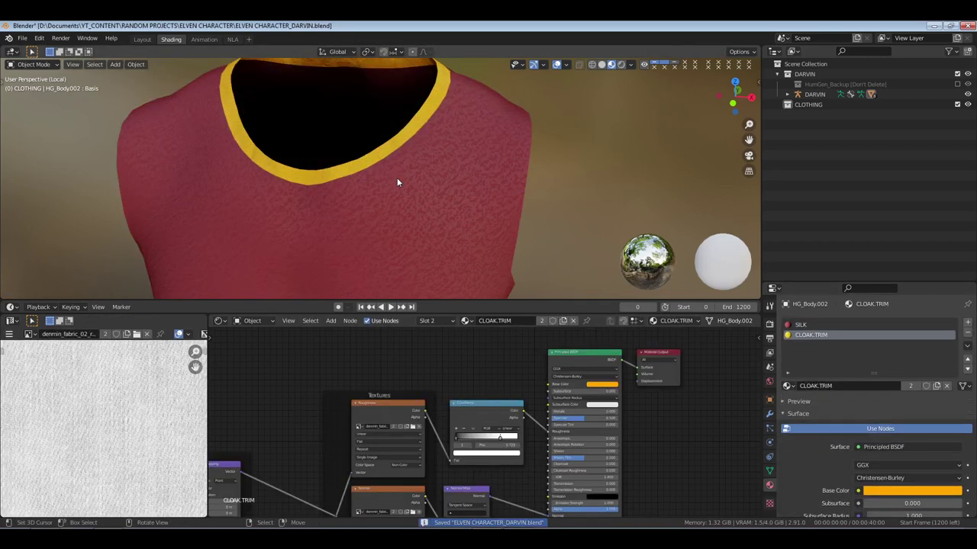
key(KP_Divide)
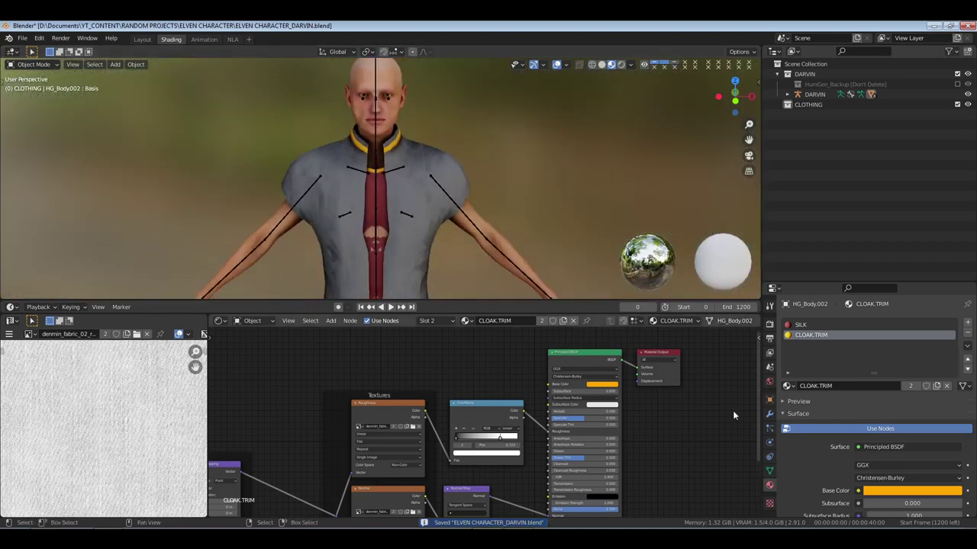
click(769, 414)
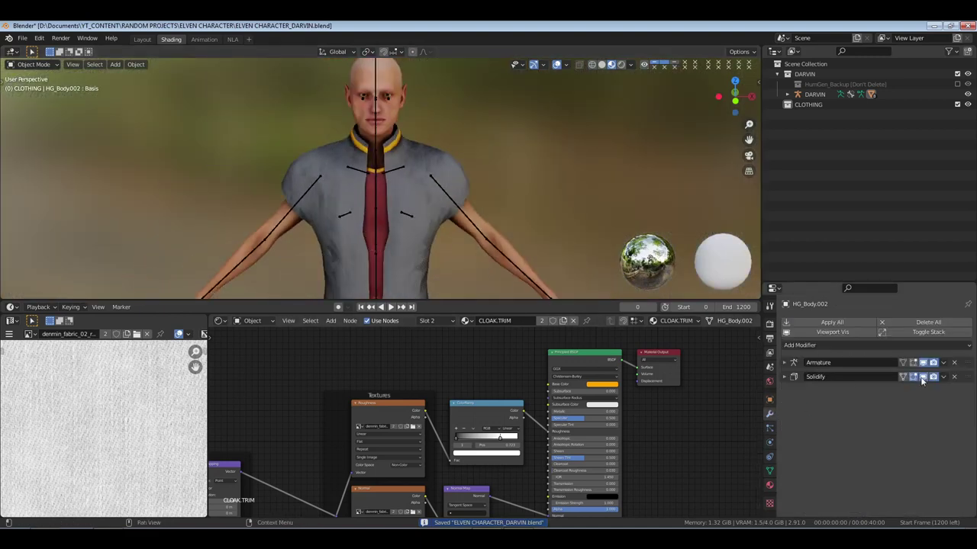
Hide the cloak around the legs and select the riding boots
middle_drag(426, 194, 406, 206)
scroll(399, 170, down, 3)
shift+middle_drag(398, 252, 441, 120)
click(401, 158)
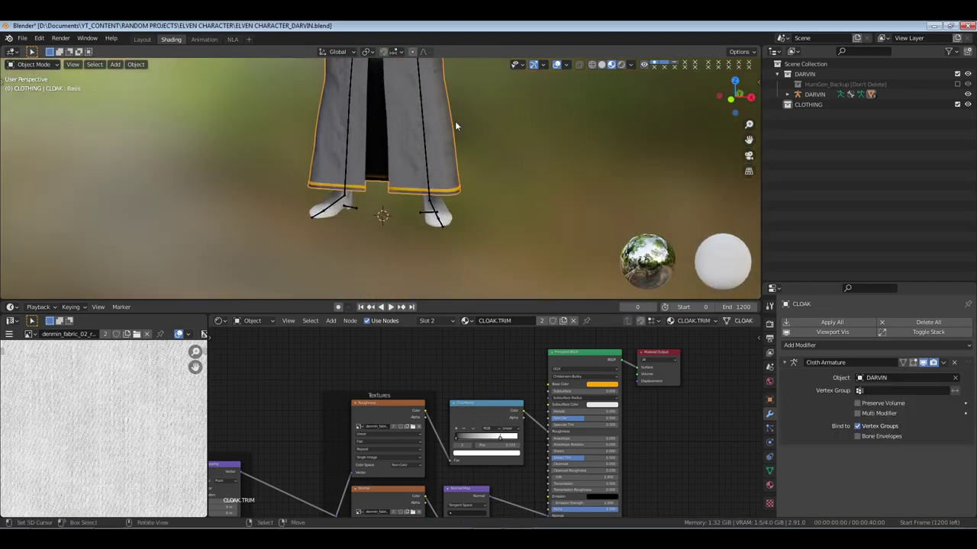
key(h)
click(452, 147)
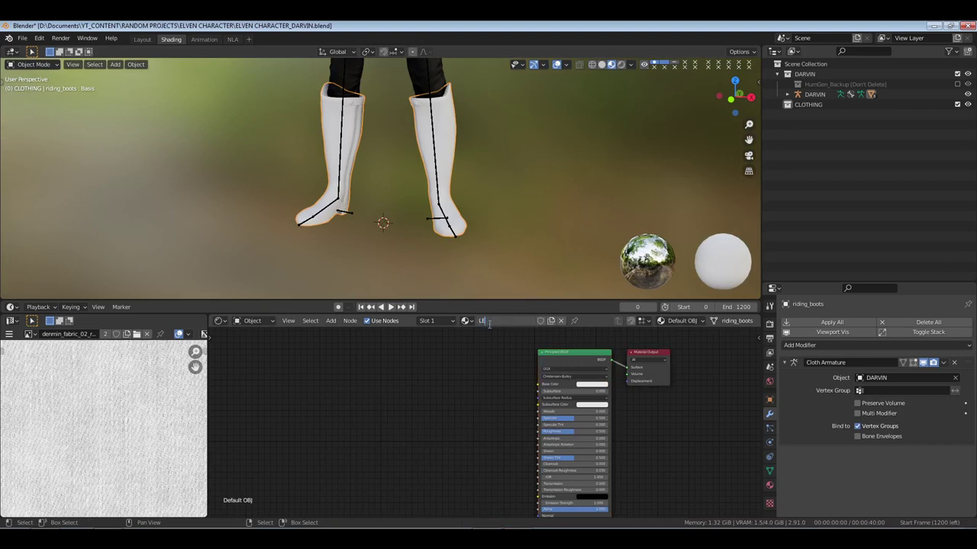
Rename the boots' material to LEATHER BOOTS and save the file
text(TS)
key(Return)
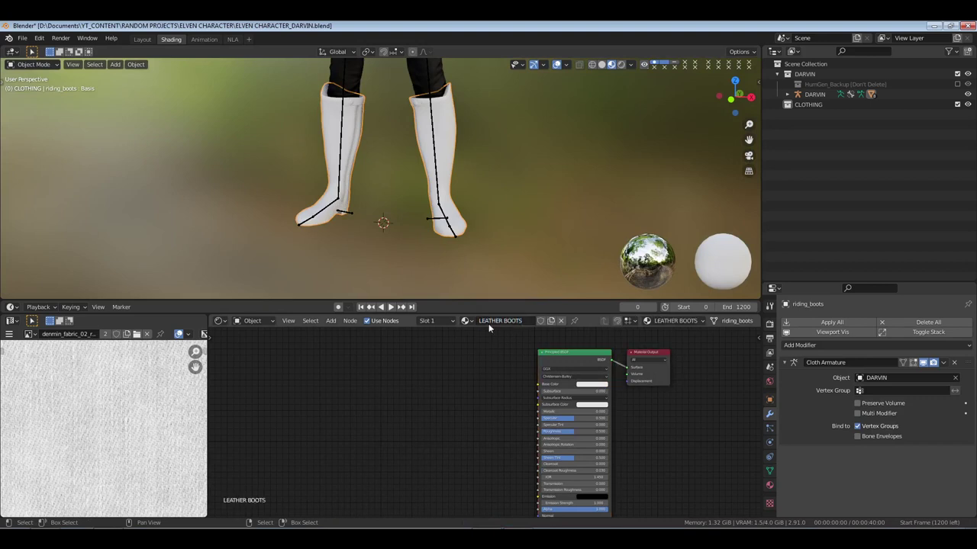
key(ctrl+s)
Run Principled Texture Setup with the roughness and normal maps from the brown_leather_1k_png (1) folder, found by searching for LEATHER
key(ctrl+shift+t)
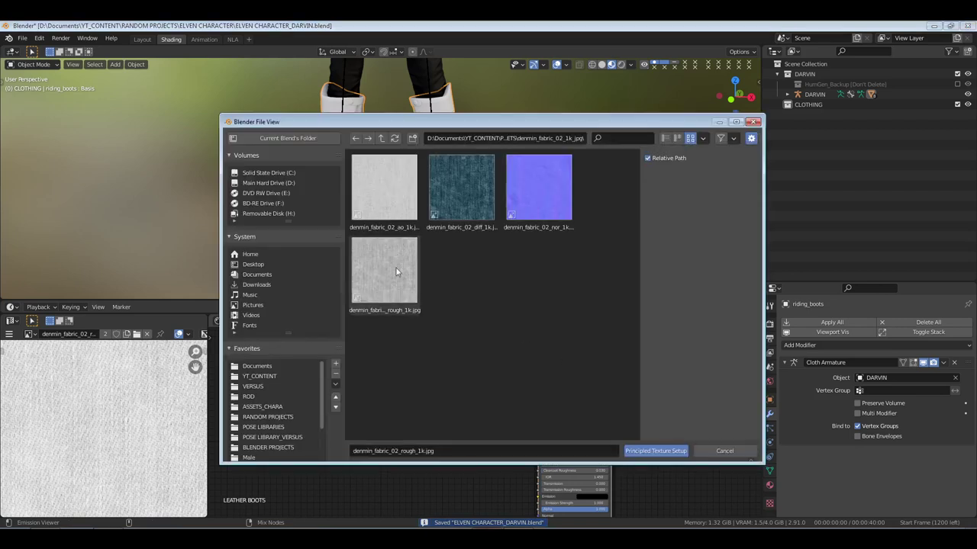
click(382, 138)
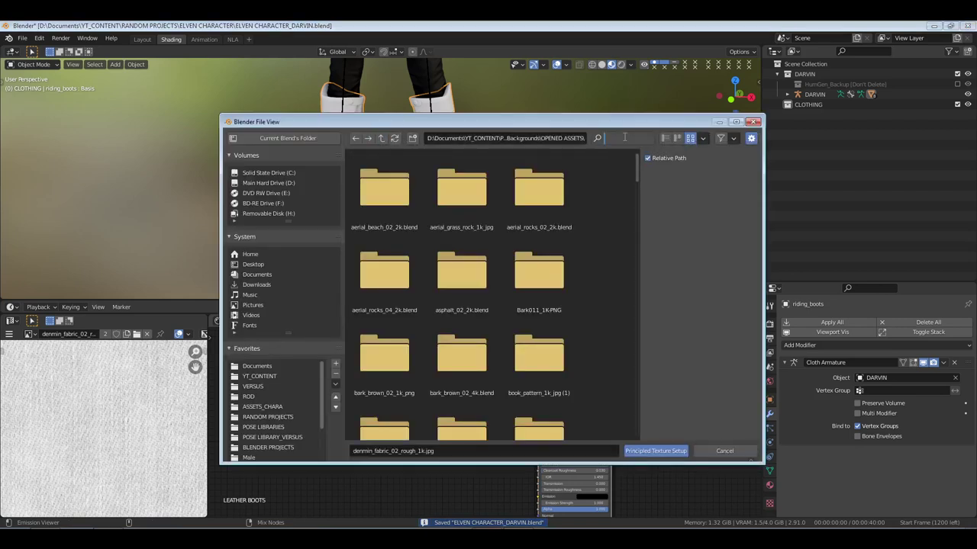
text(LEATHER)
key(Return)
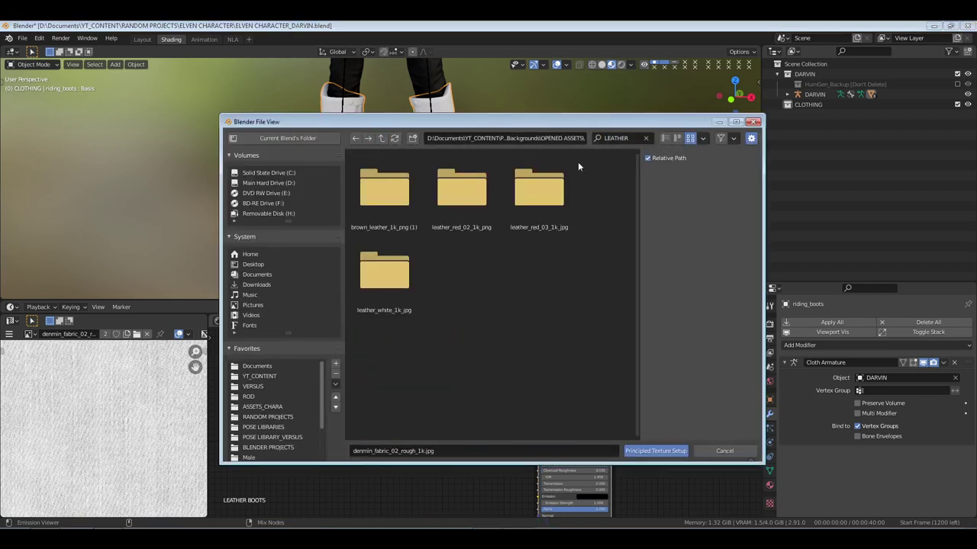
double_click(388, 193)
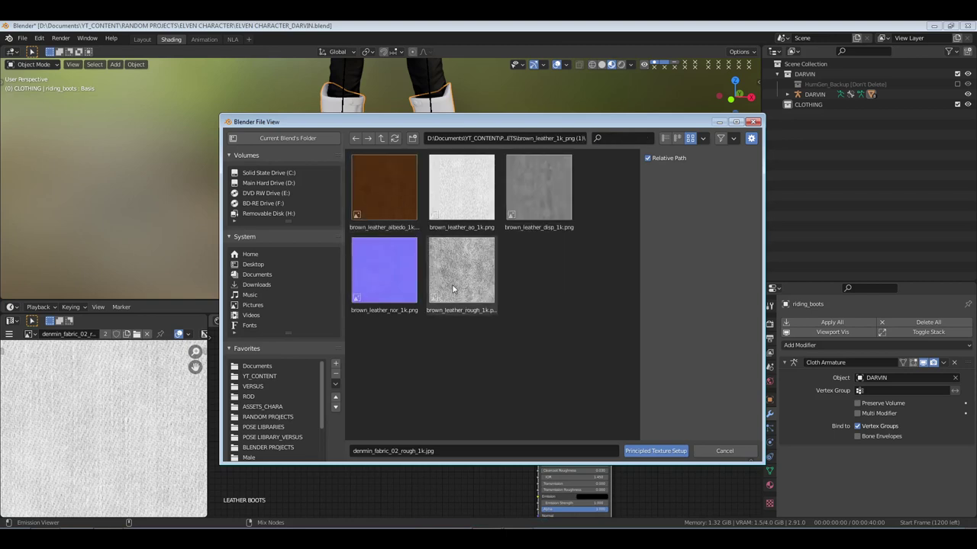
click(432, 283)
shift+click(385, 273)
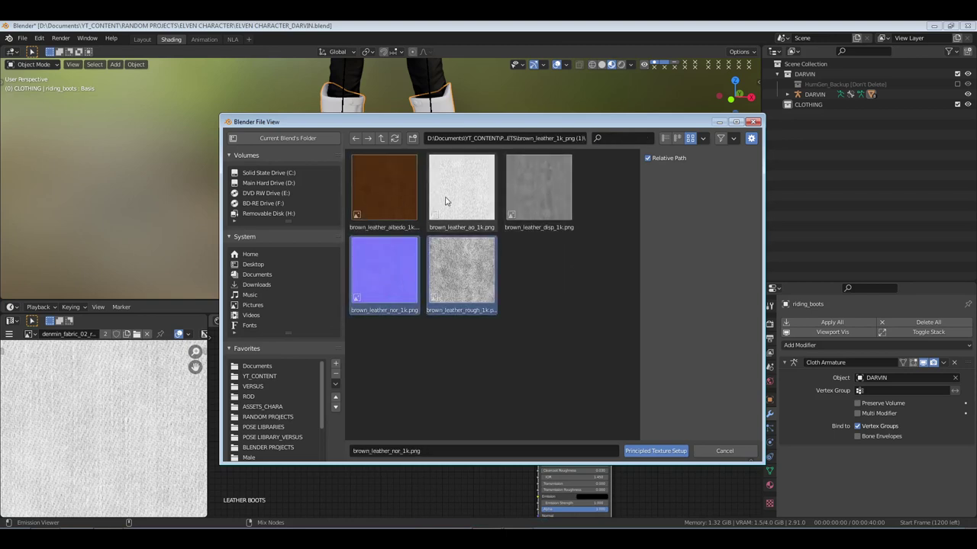
click(655, 451)
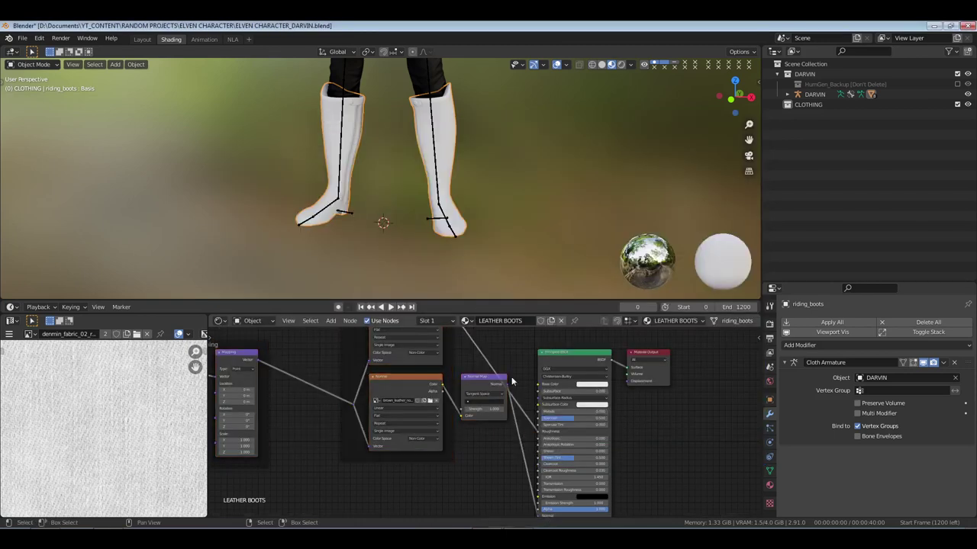
Move the Principled BSDF and Normal Map nodes away from the texture nodes to make room between them
drag(588, 428, 642, 344)
middle_drag(511, 359, 508, 380)
drag(484, 408, 508, 414)
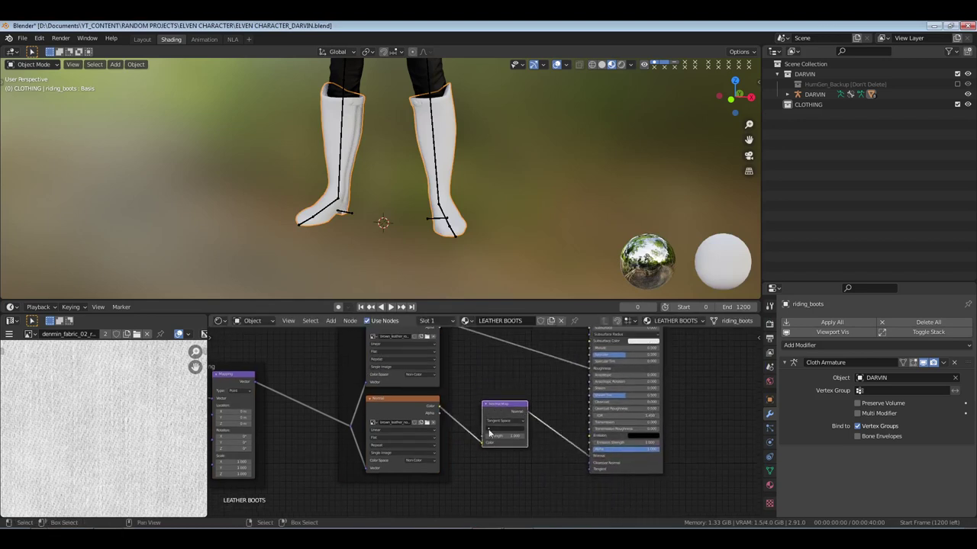
Add a Value node set to 3 and connect it to the Scale input of the boots' Mapping node
middle_drag(355, 412, 600, 388)
scroll(407, 427, up, 6)
middle_drag(407, 427, 447, 405)
scroll(436, 416, up, 3)
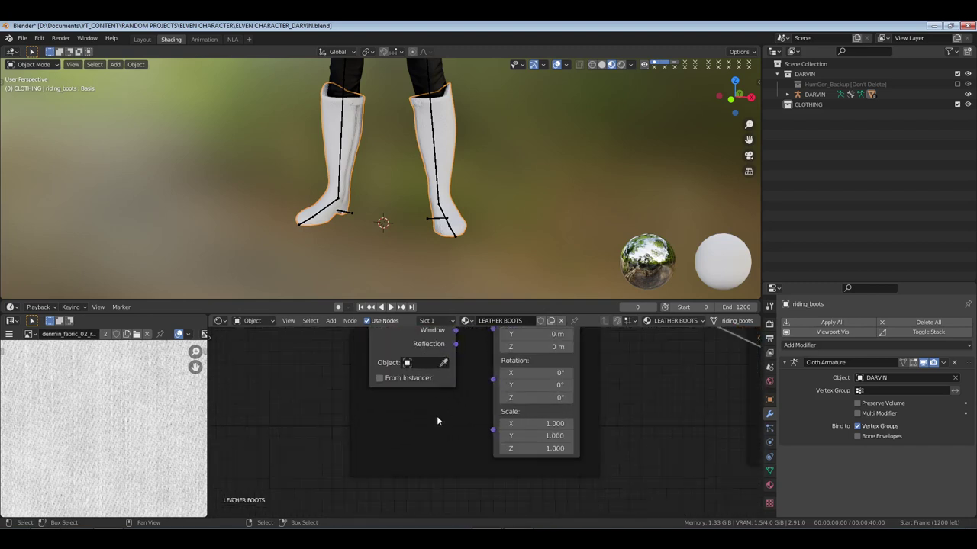
key(shift+a)
text(sva)
key(Return)
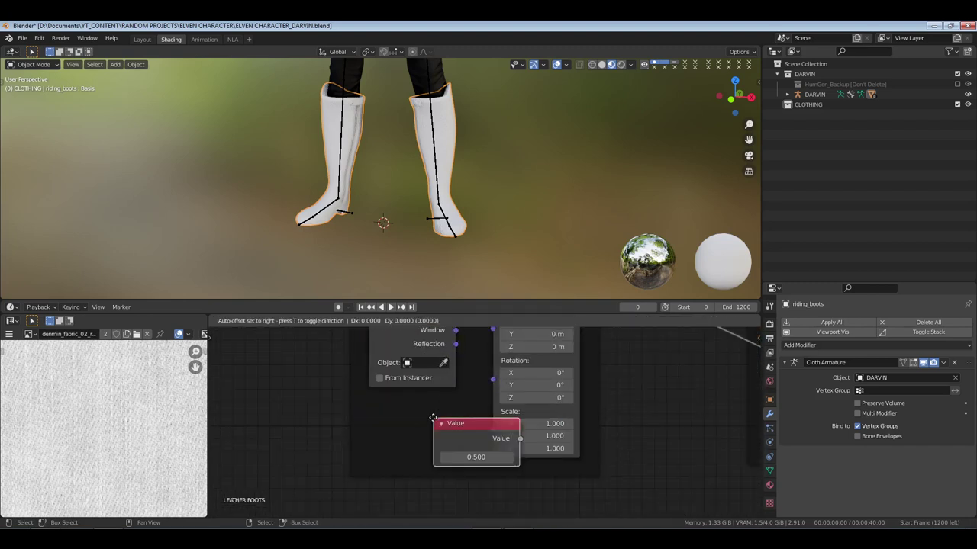
click(354, 403)
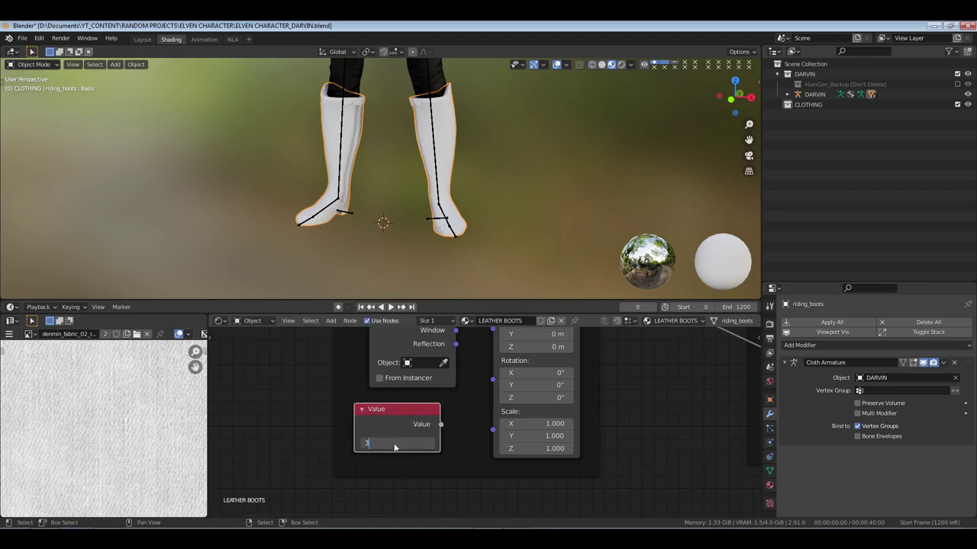
drag(440, 425, 492, 423)
UV unwrap the whole mesh of the boots and return to Object Mode
key(Tab)
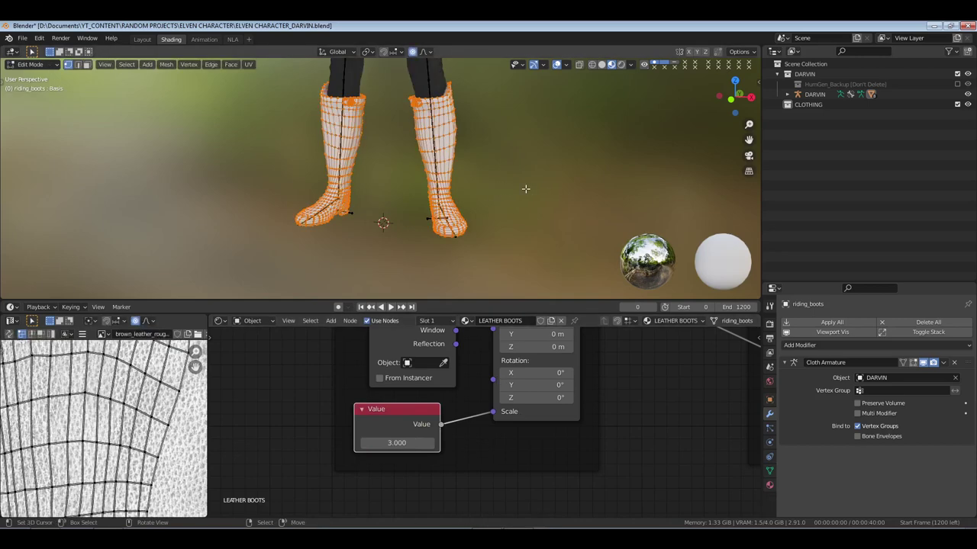
key(u)
click(526, 190)
key(Tab)
scroll(508, 189, up, 5)
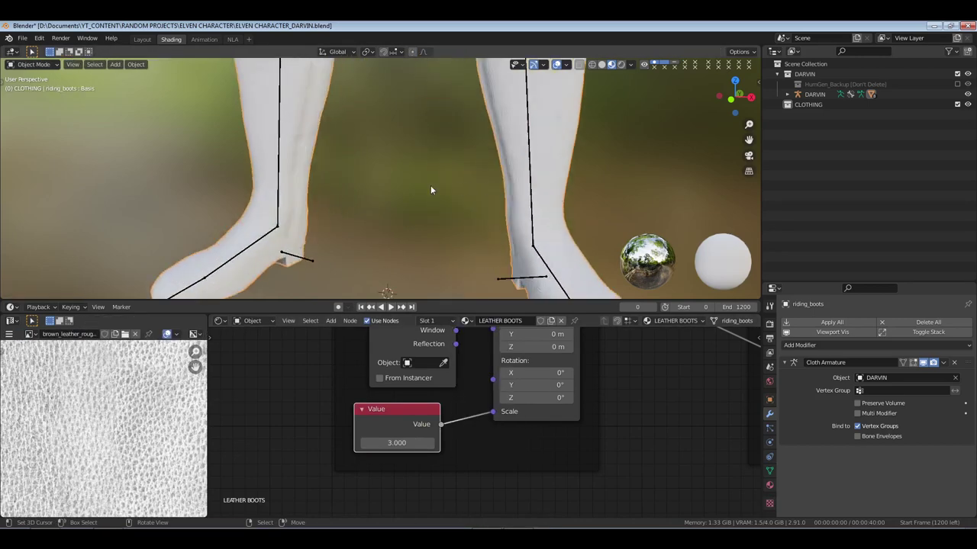
Set the boots' base color to a dark brown with hue 0.062, saturation 0.620 and value 0.226
middle_drag(431, 190, 493, 257)
middle_drag(649, 389, 411, 402)
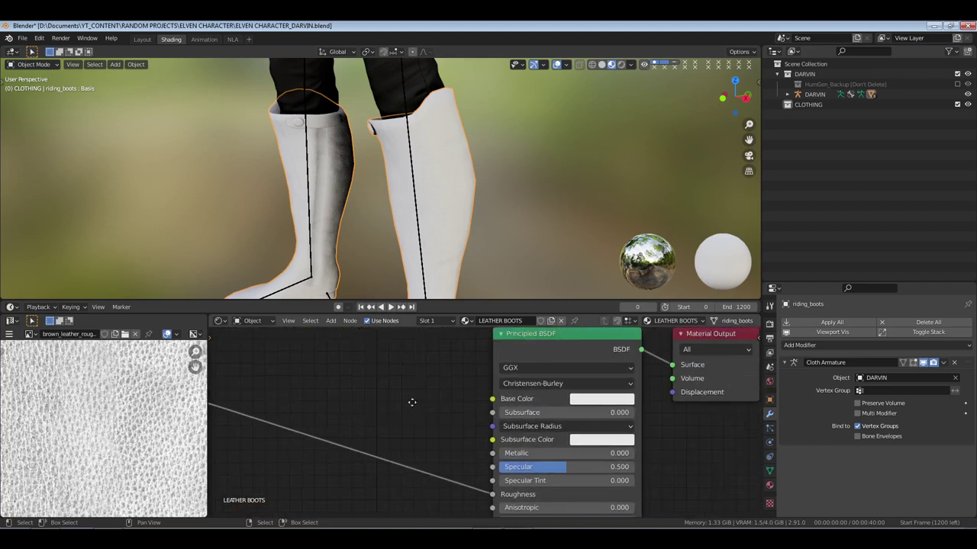
middle_drag(441, 372, 409, 365)
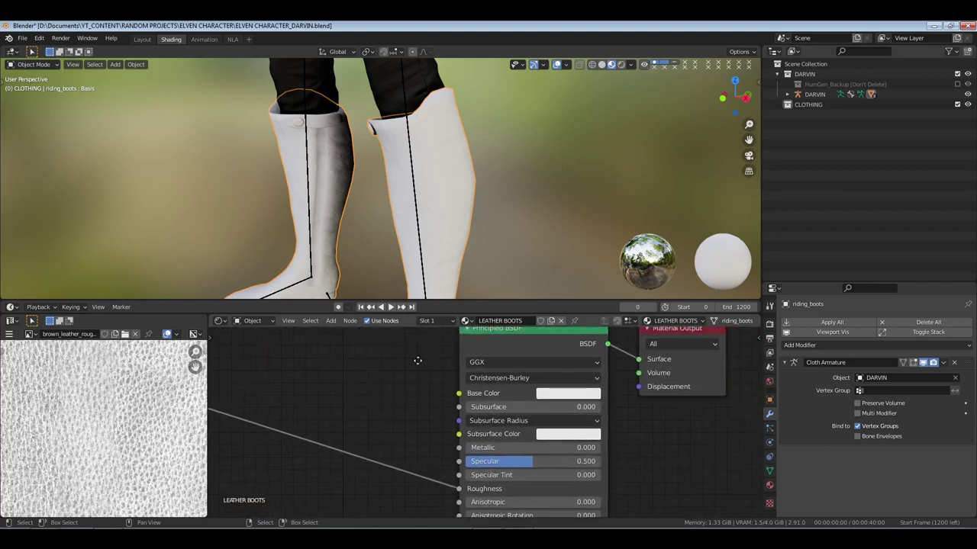
click(573, 394)
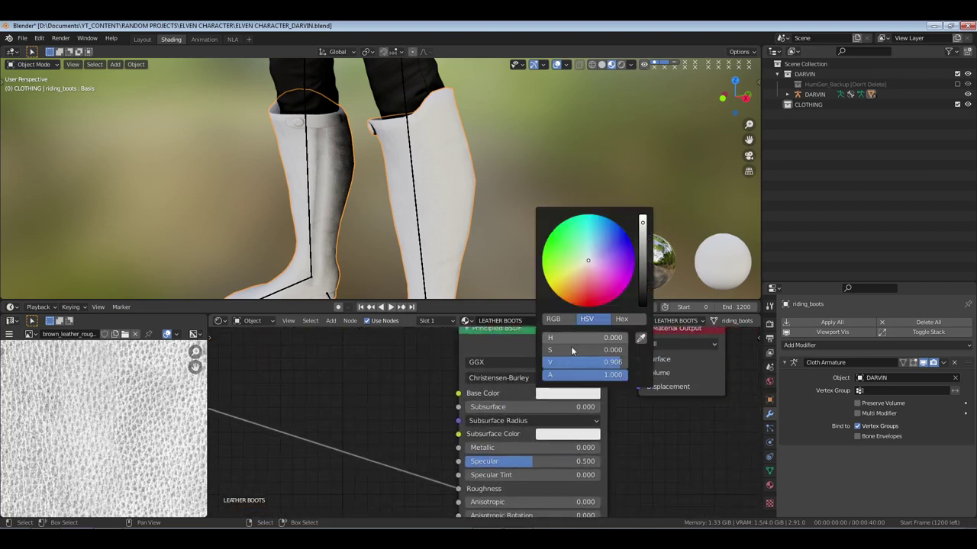
click(576, 287)
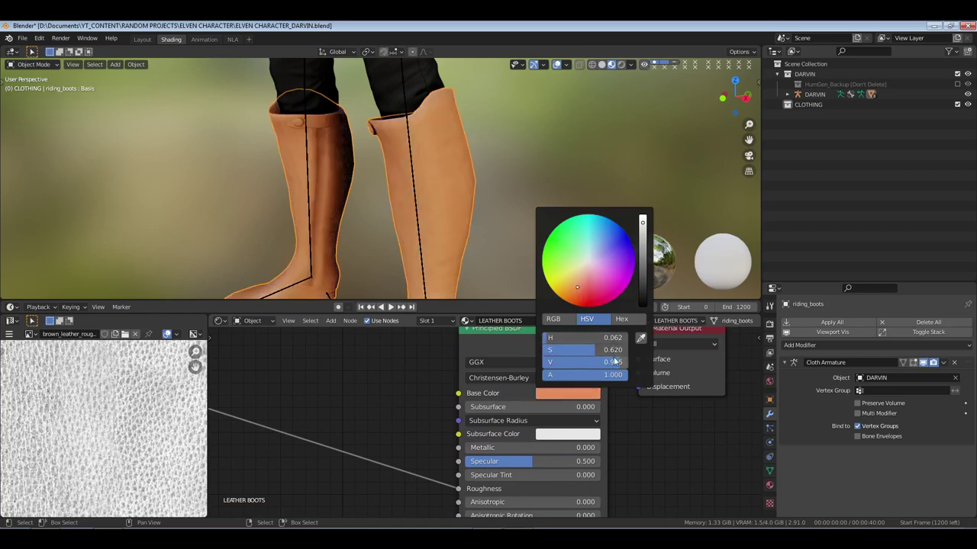
drag(613, 362, 562, 362)
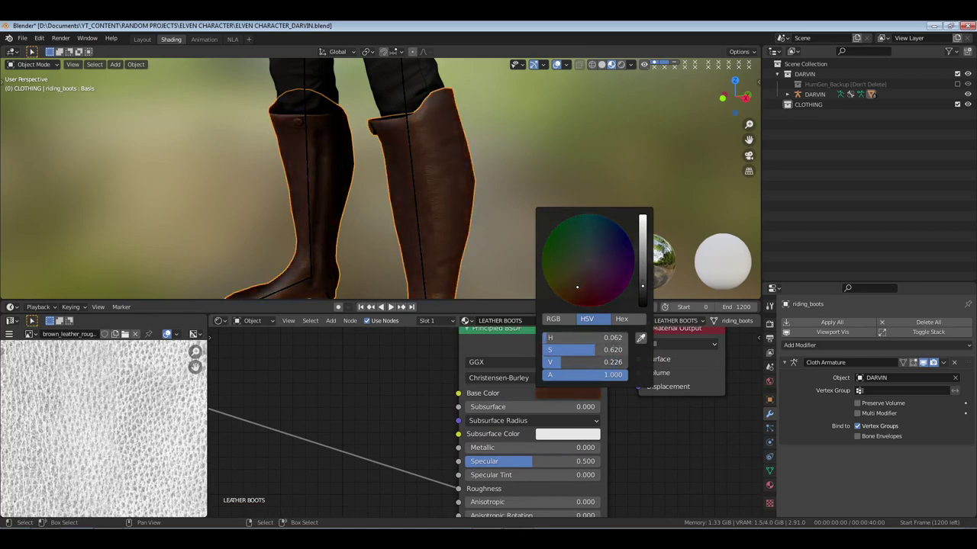
Insert a ColorRamp node between the leather roughness texture and the Roughness input of the Principled BSDF
middle_drag(327, 424, 510, 311)
middle_drag(464, 392, 446, 450)
key(shift+a)
click(454, 420)
text(colo)
key(Down)
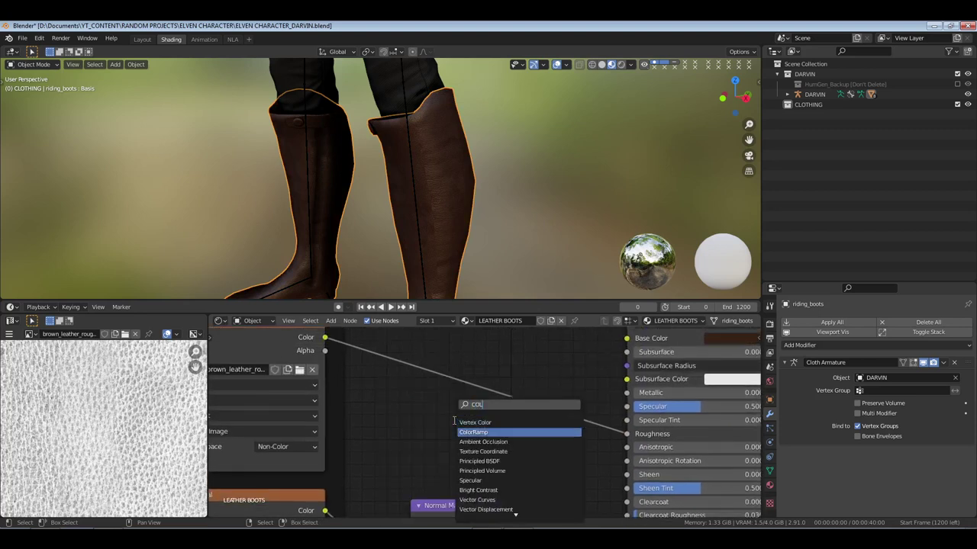
key(Return)
click(408, 345)
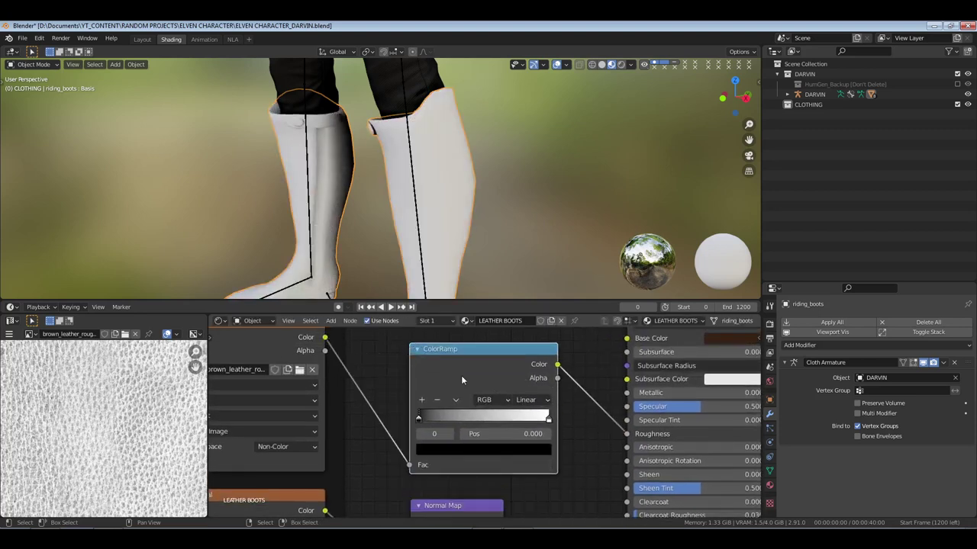
Tighten the boots' roughness ColorRamp, placing its black stop at 0.414 and its white stop at 0.605
drag(547, 419, 496, 420)
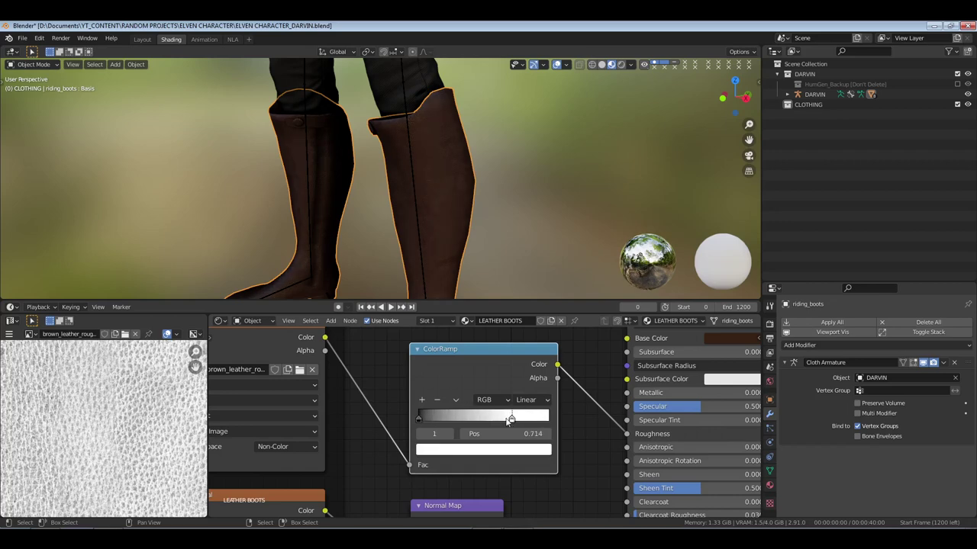
scroll(403, 222, up, 6)
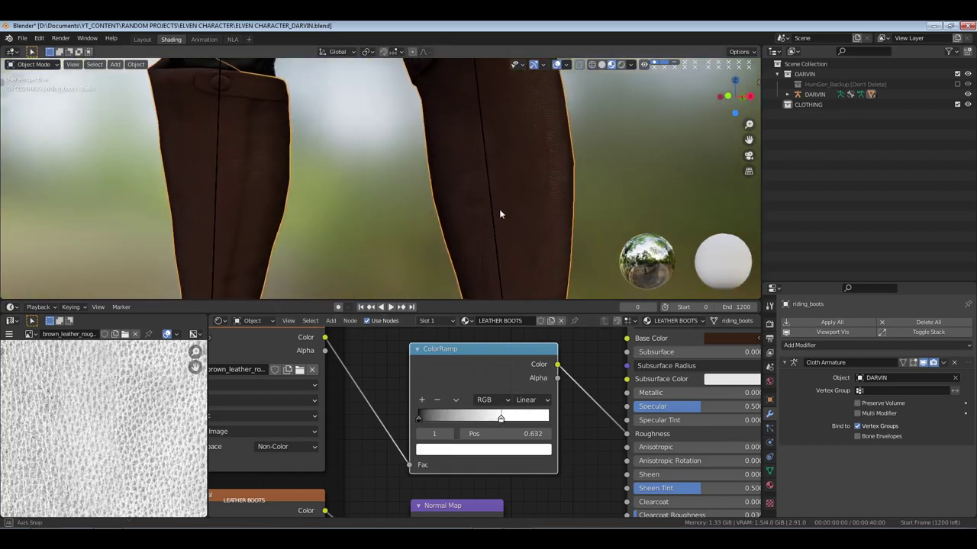
drag(419, 420, 460, 419)
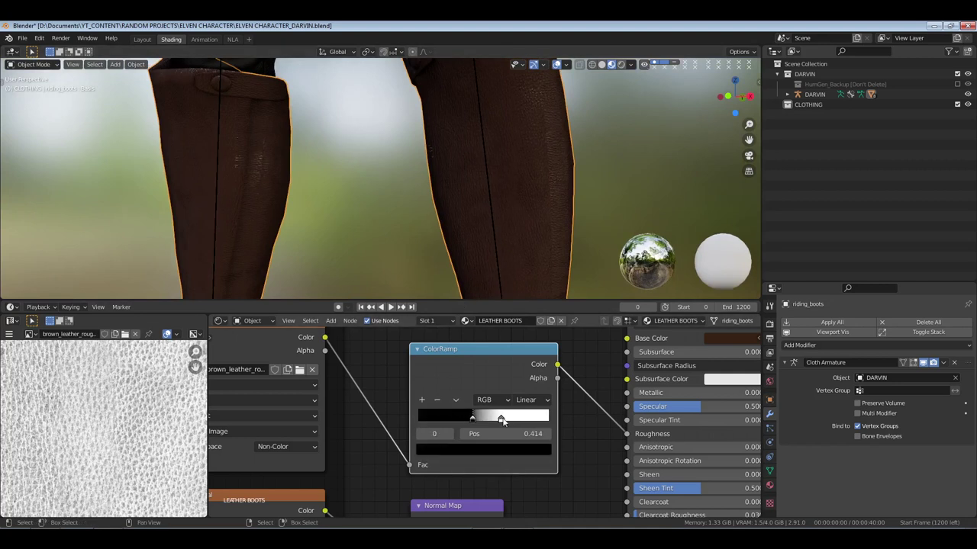
drag(501, 420, 522, 421)
scroll(457, 217, down, 5)
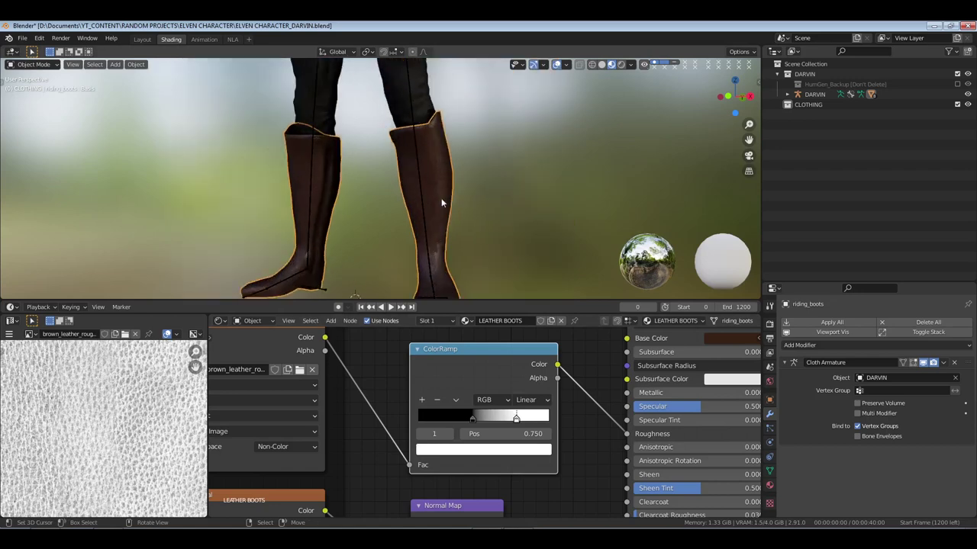
scroll(428, 229, up, 1)
scroll(464, 250, up, 2)
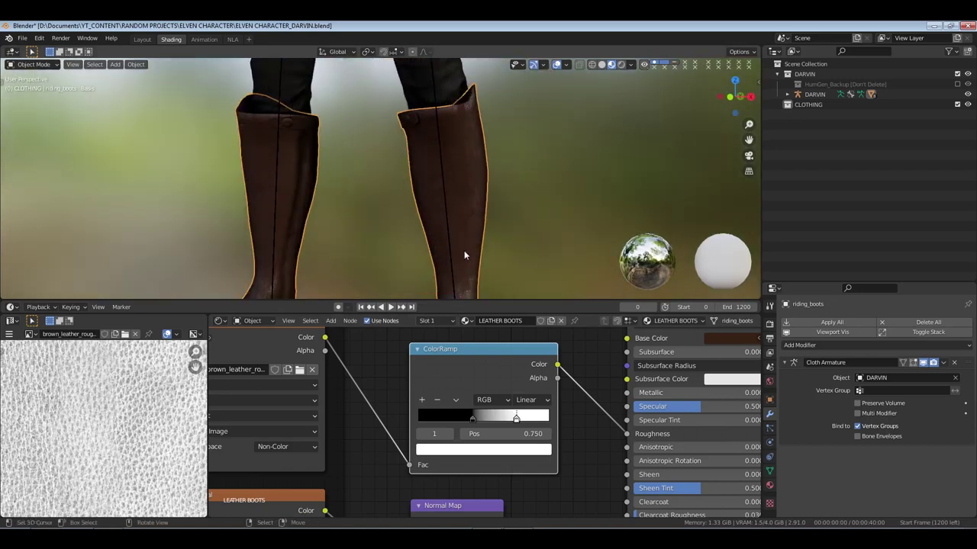
scroll(438, 157, up, 4)
scroll(489, 184, up, 2)
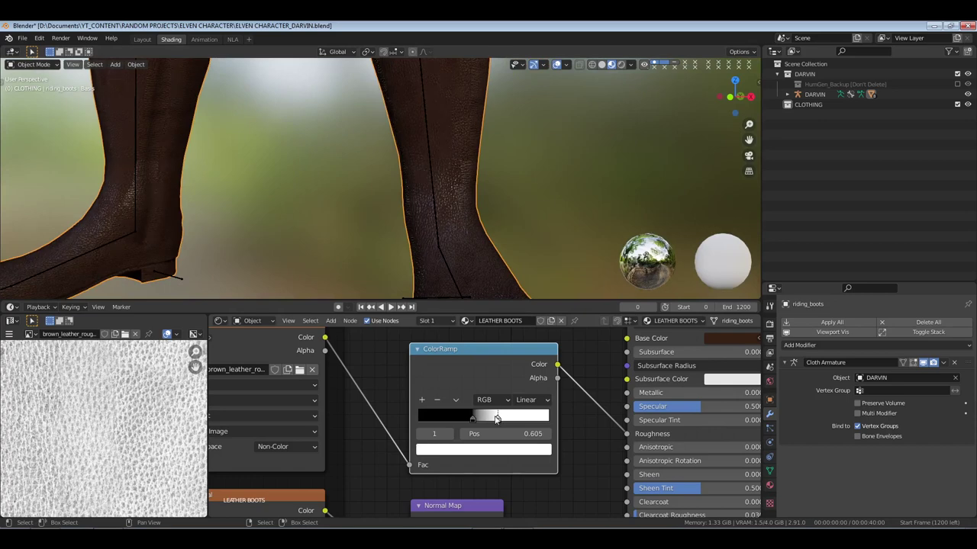
Deselect the boots and save the file
scroll(417, 181, down, 3)
middle_drag(417, 180, 410, 199)
key(alt+a)
key(ctrl+s)
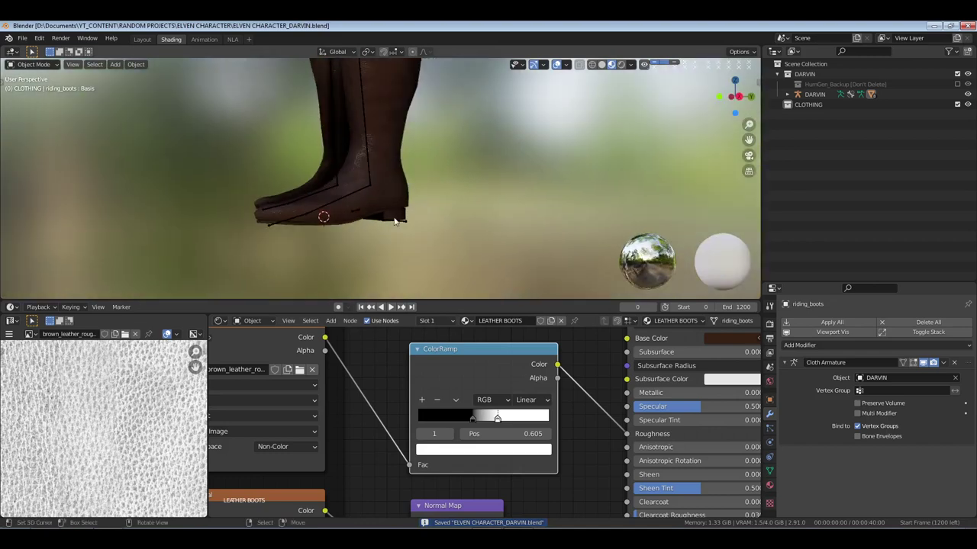
Add a second material slot to the boots with a new material named BOOT SOLE, and save the file
click(769, 485)
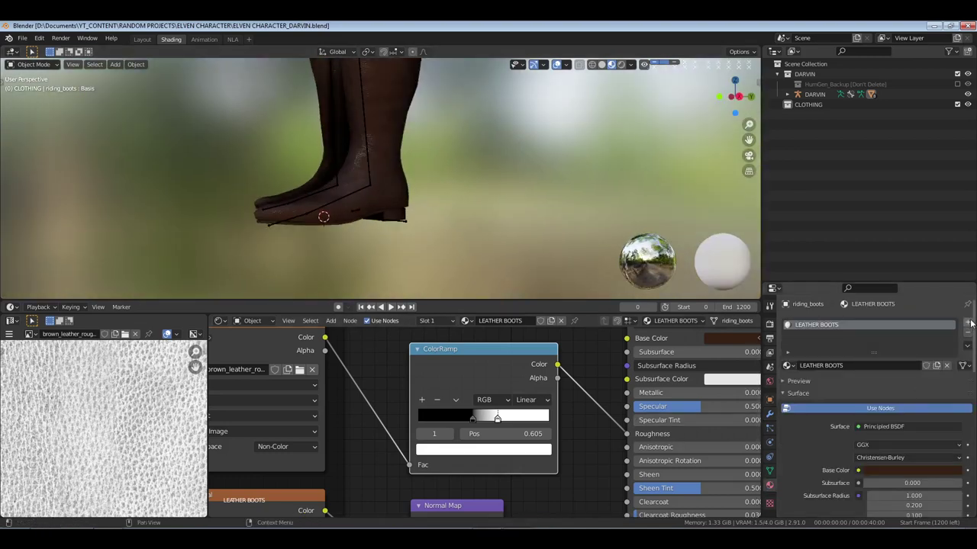
click(967, 322)
click(790, 386)
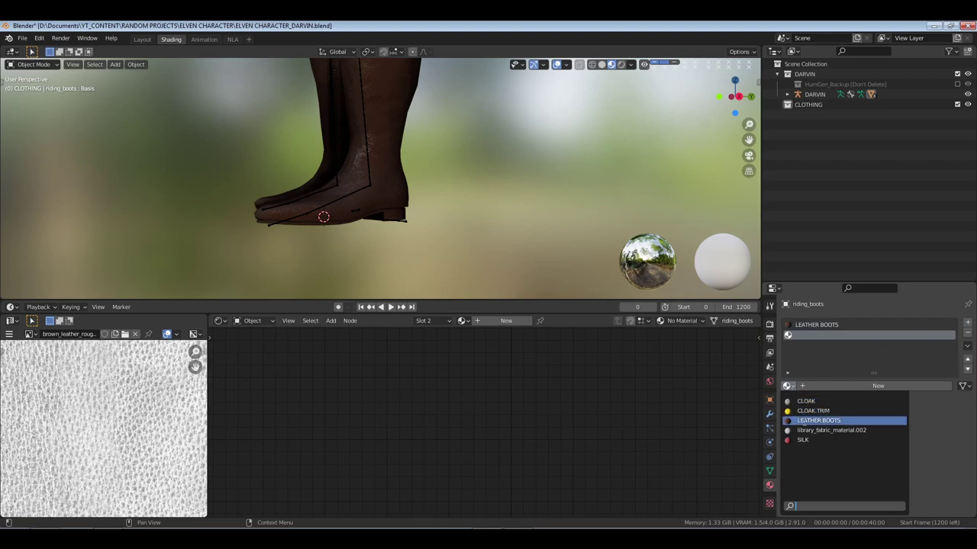
click(814, 386)
double_click(814, 385)
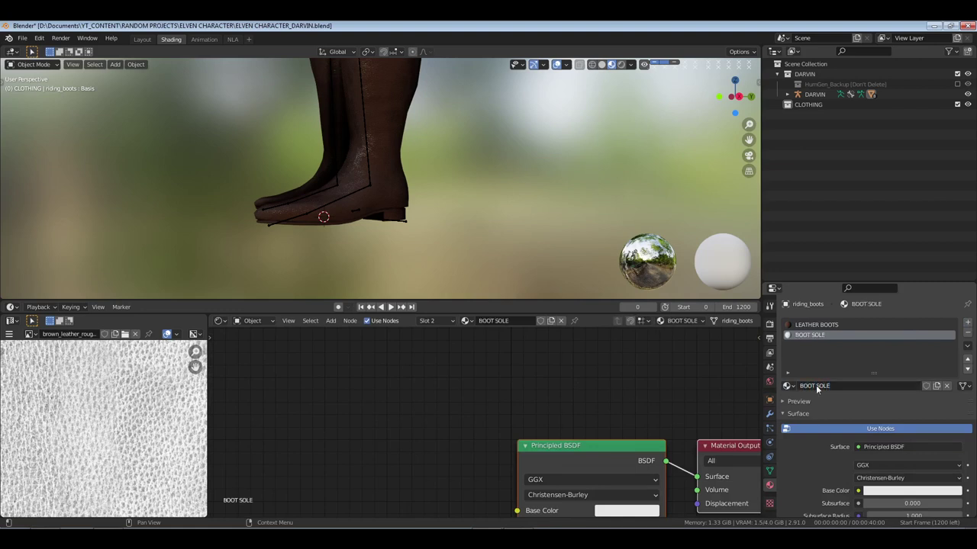
key(Return)
middle_drag(646, 405, 559, 496)
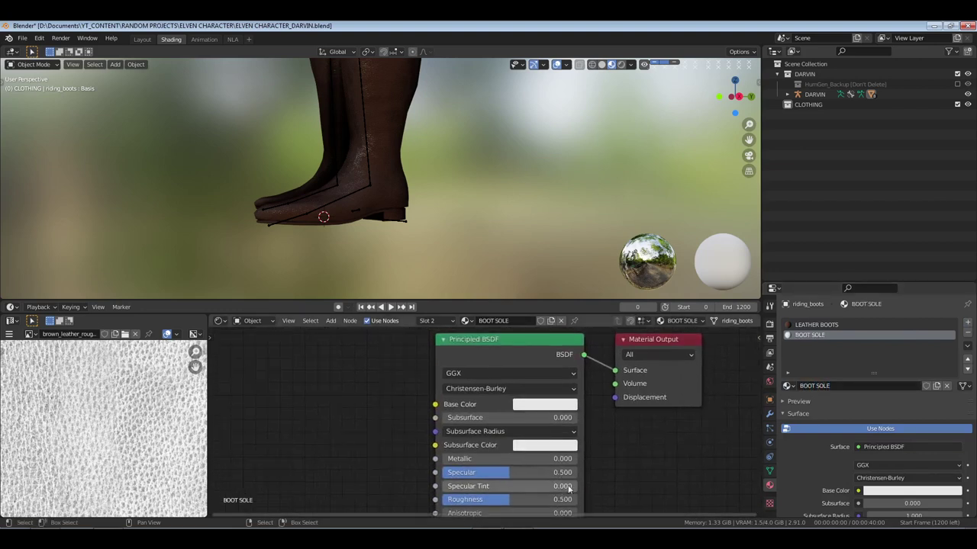
middle_drag(601, 448, 591, 445)
key(ctrl+s)
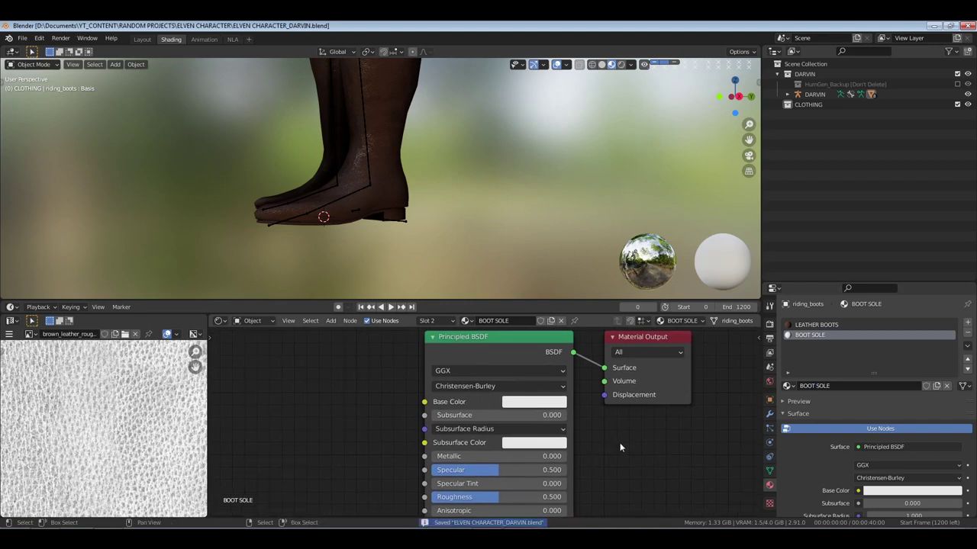
Darken the BOOT SOLE base color by setting its HSV value to 0.230
click(534, 403)
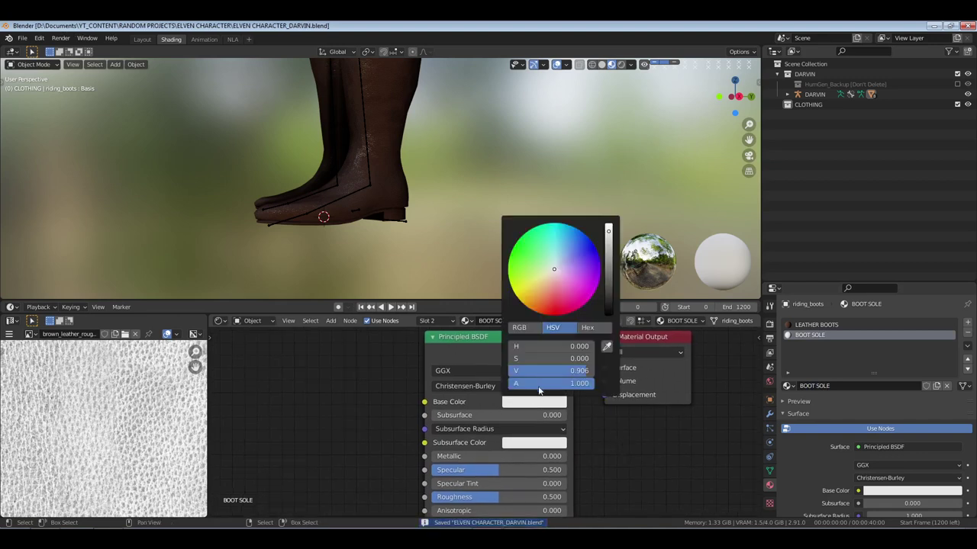
double_click(544, 373)
text(.230)
key(Return)
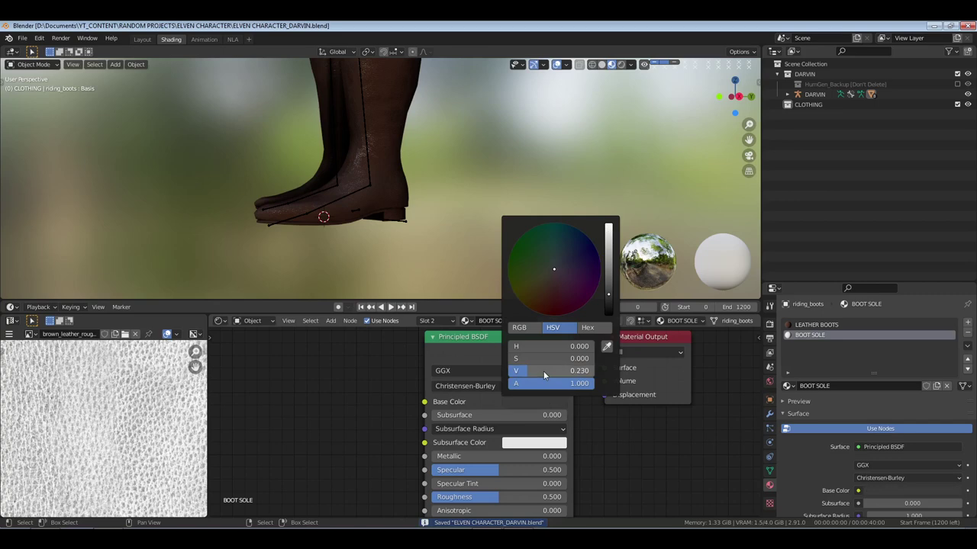
Enter Edit Mode on the boots and clear the vertex selection
key(Tab)
scroll(390, 183, up, 3)
key(alt+a)
scroll(392, 190, down, 2)
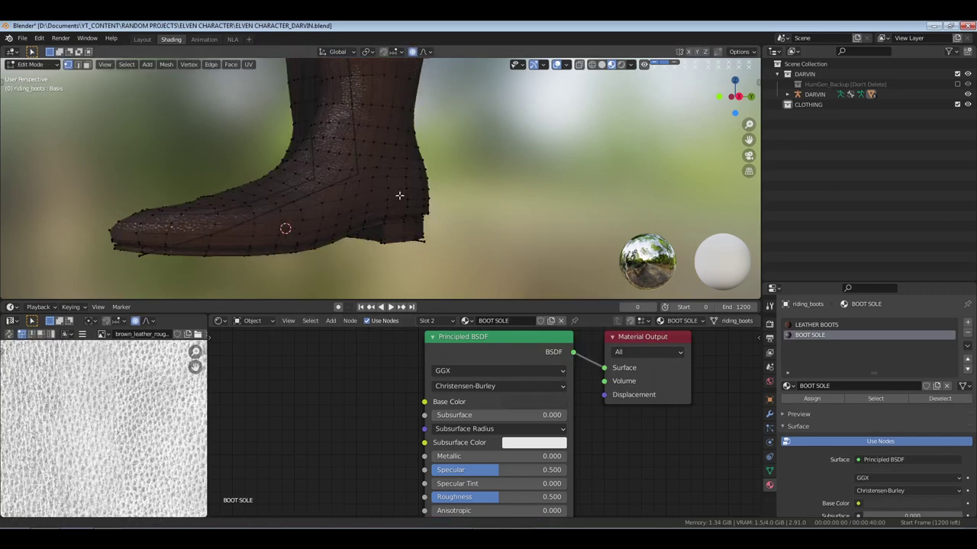
key(ctrl+l)
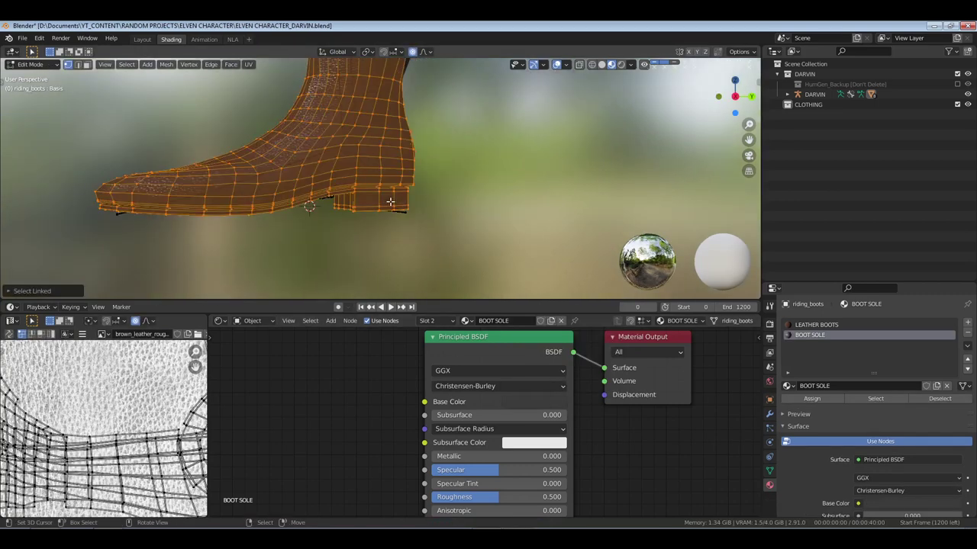
key(alt+a)
key(KP_1)
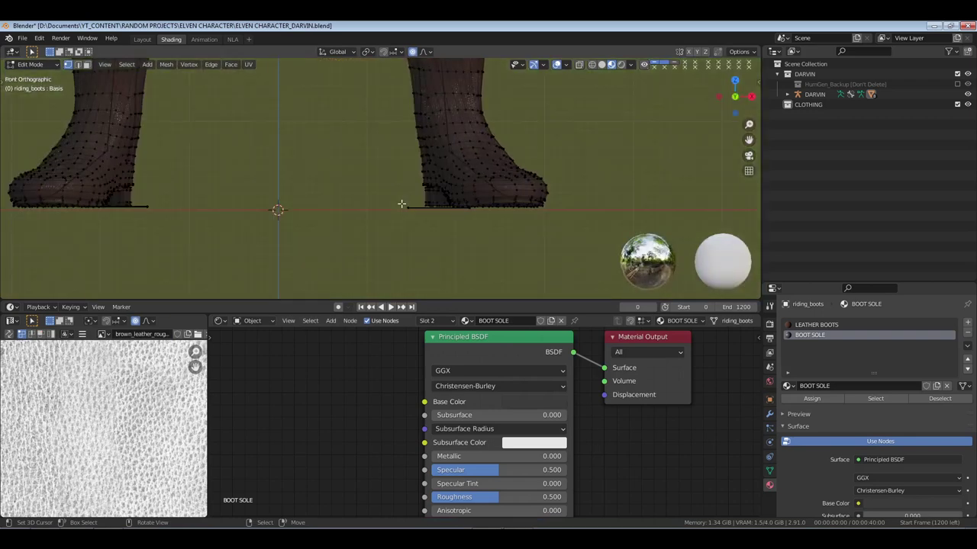
scroll(401, 204, up, 1)
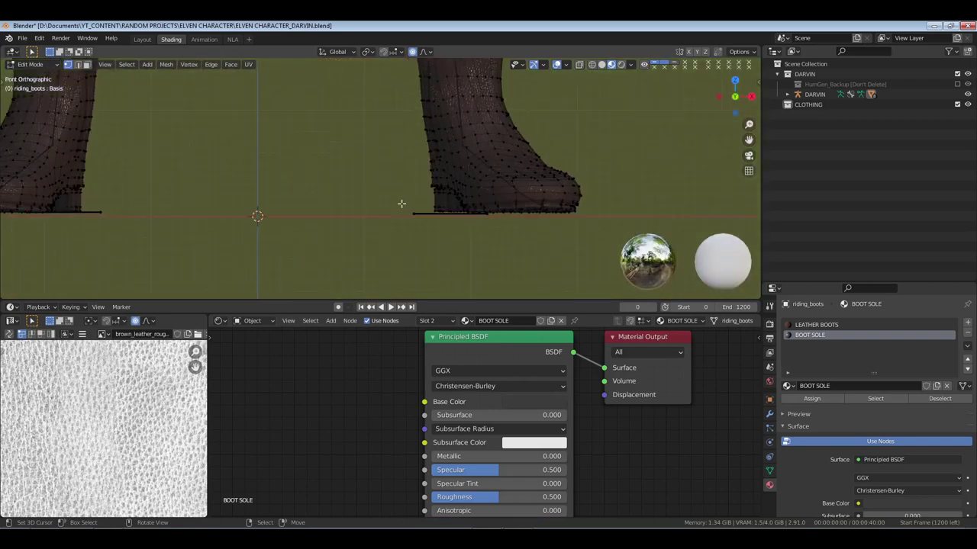
key(3)
key(l)
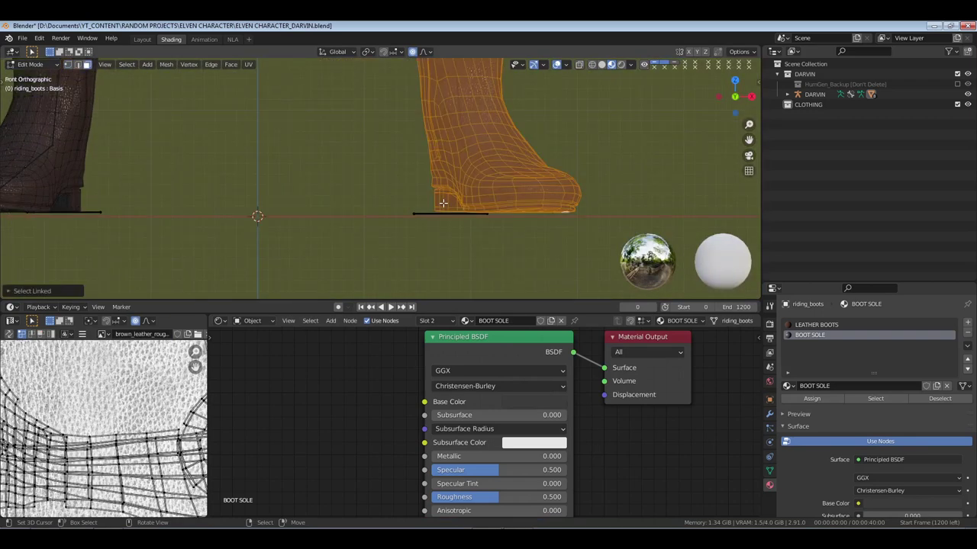
middle_drag(439, 204, 409, 160)
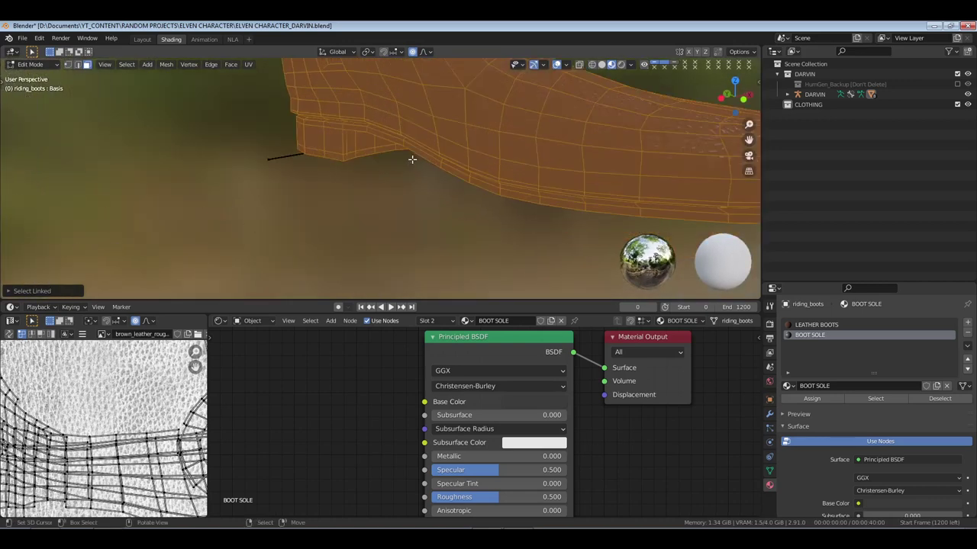
Show the boots in wireframe, clear the selection and select all vertices of one boot's heel block in vertex mode
key(KP_1)
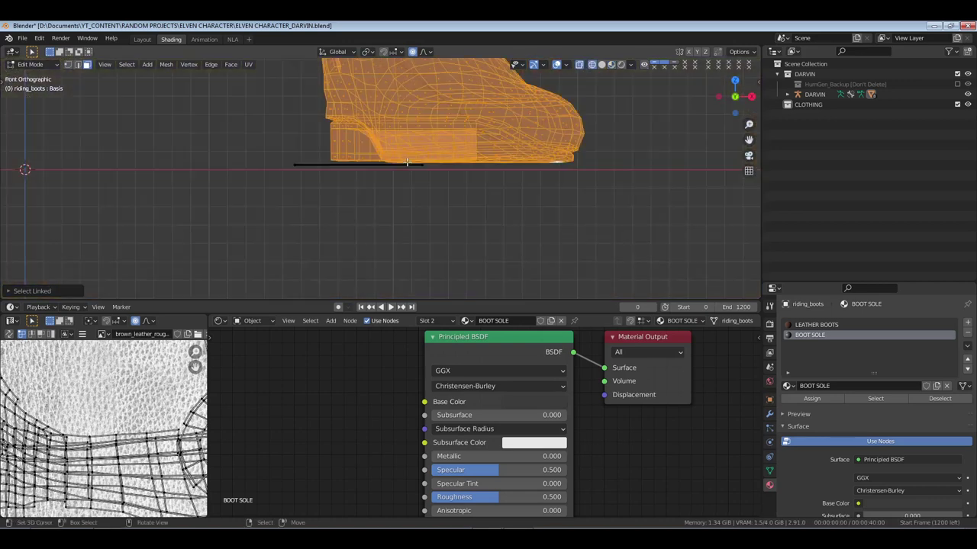
key(alt+a)
key(1)
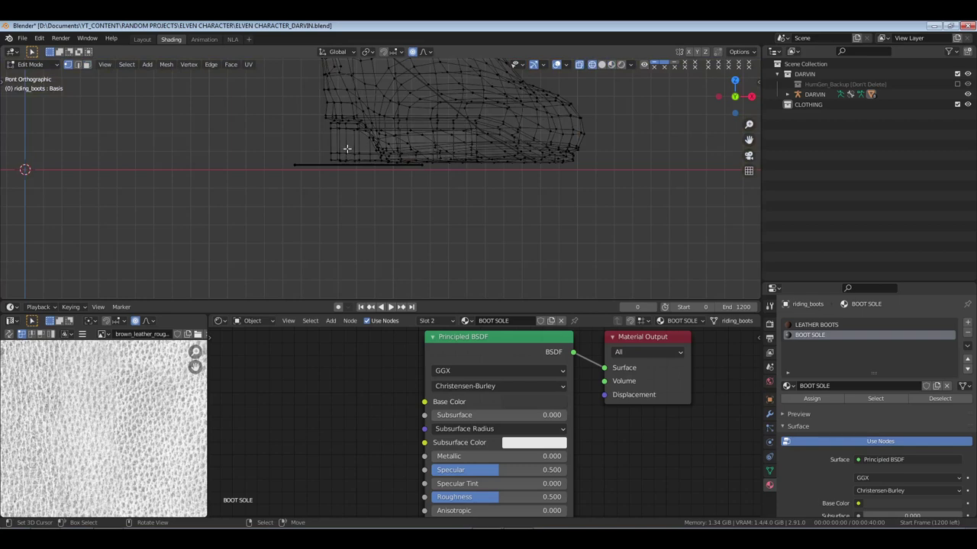
middle_drag(347, 148, 343, 173)
middle_drag(280, 171, 213, 155)
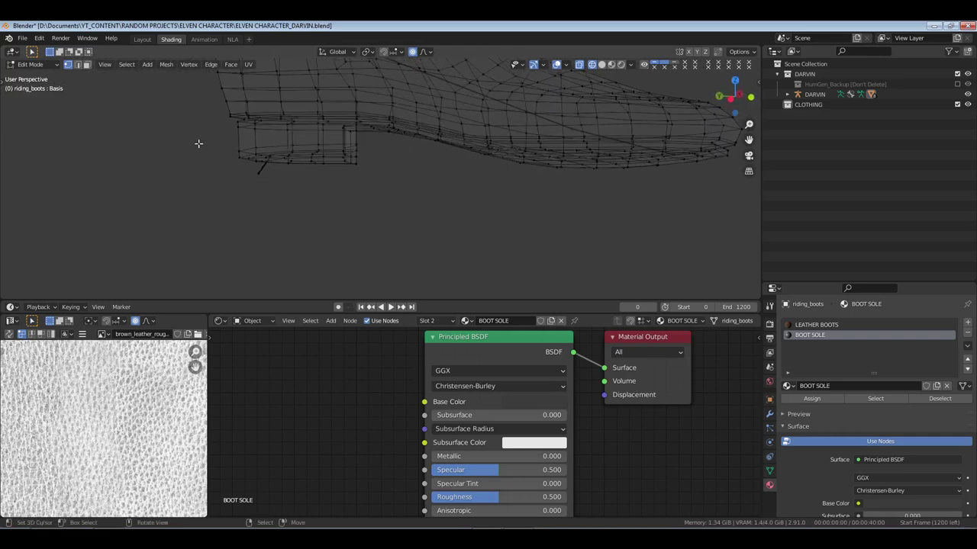
drag(200, 142, 416, 209)
key(ctrl+KP_Add)
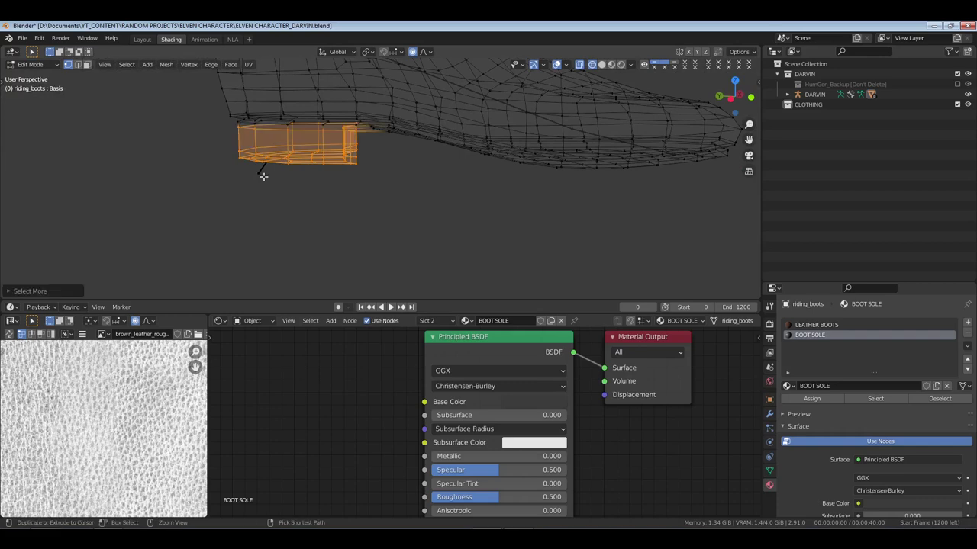
key(ctrl+KP_Add)
key(ctrl+KP_Subtract)
Add the edge loops running around the same boot's sole from heel to toe to the selection
middle_drag(456, 211, 266, 134)
alt+shift+right_click(305, 130)
scroll(267, 122, up, 3)
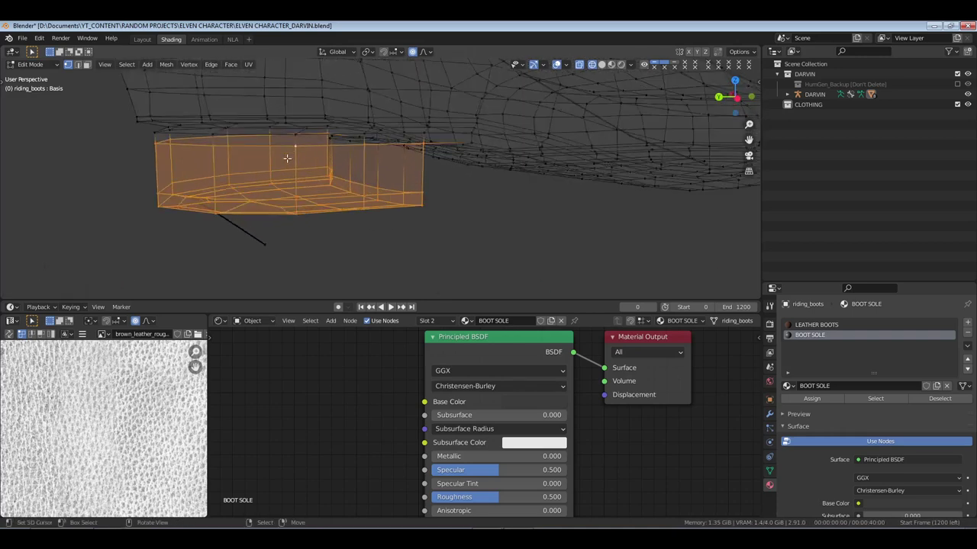
alt+shift+right_click(239, 122)
shift+middle_drag(519, 177, 394, 172)
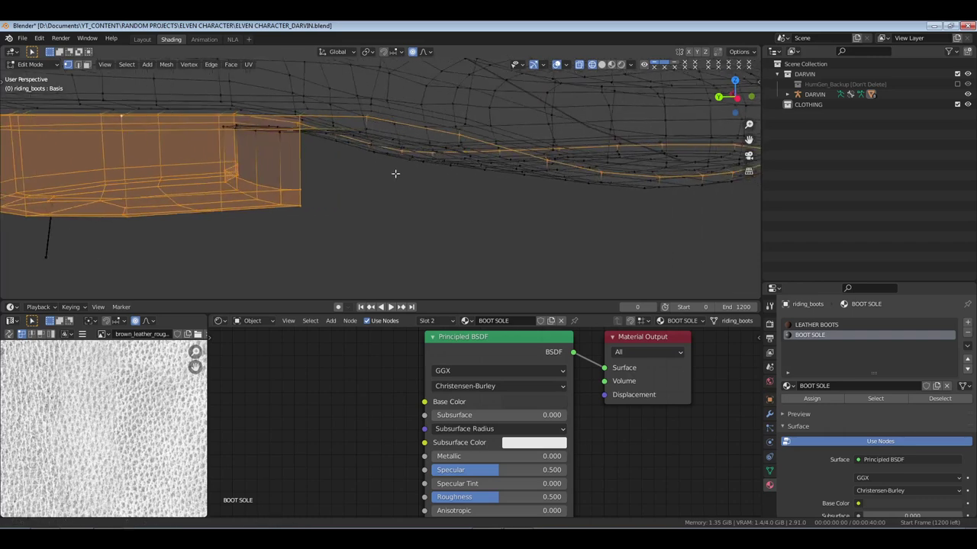
shift+middle_drag(648, 179, 573, 163)
alt+shift+click(613, 153)
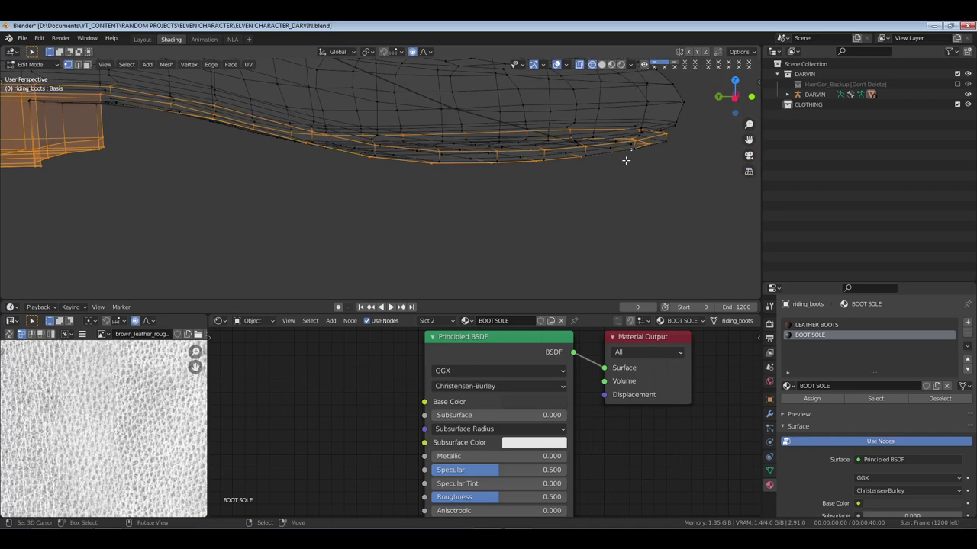
middle_drag(613, 153, 560, 142)
Grow the selection until it covers the boot's entire sole and its rim
key(ctrl+KP_Add)
key(ctrl+KP_Add)
key(ctrl+KP_Add)
scroll(519, 147, up, 2)
scroll(520, 148, up, 2)
scroll(560, 142, up, 1)
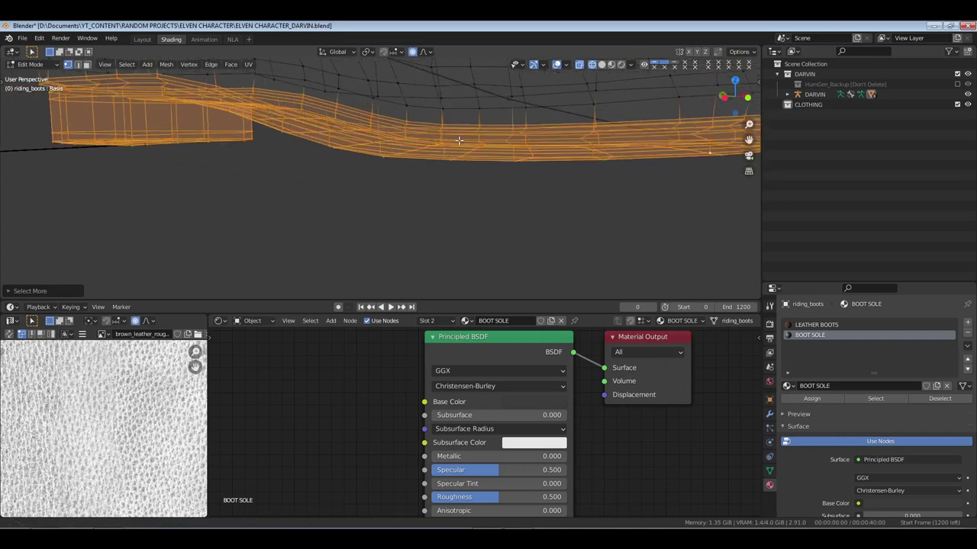
shift+middle_drag(691, 135, 496, 159)
alt+shift+right_click(632, 116)
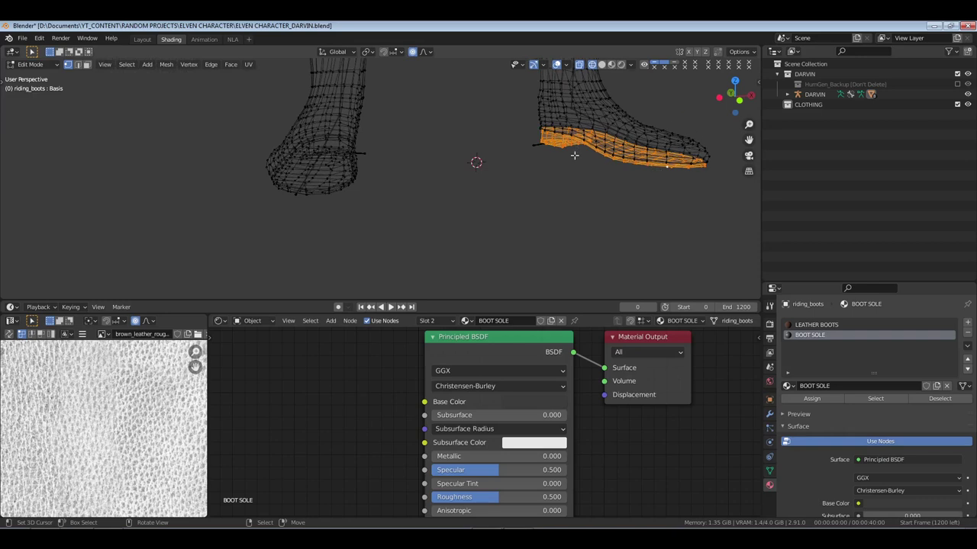
middle_drag(376, 190, 459, 186)
drag(444, 99, 341, 259)
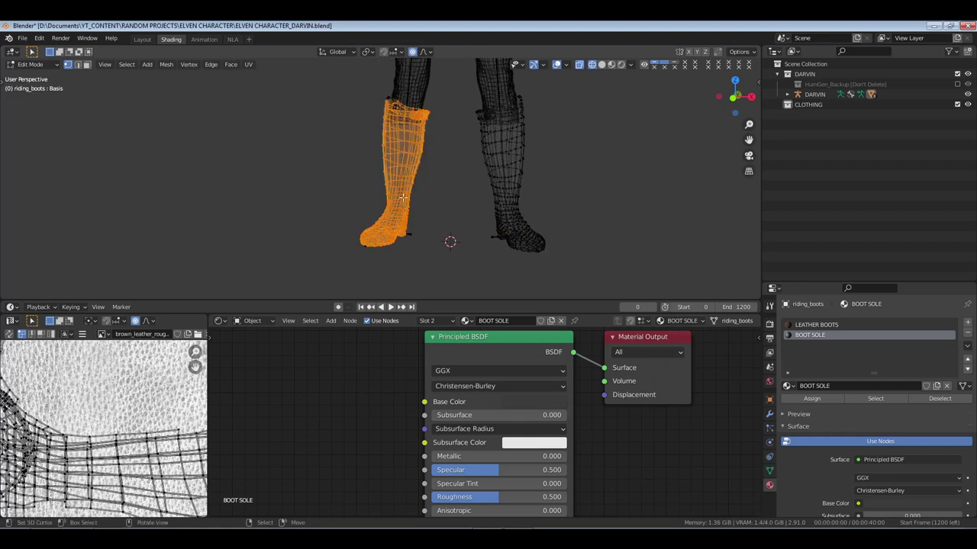
key(ctrl+z)
Assign the BOOT SOLE material to the selected sole faces and set the viewport shading to Material Preview
shift+middle_drag(518, 222, 546, 237)
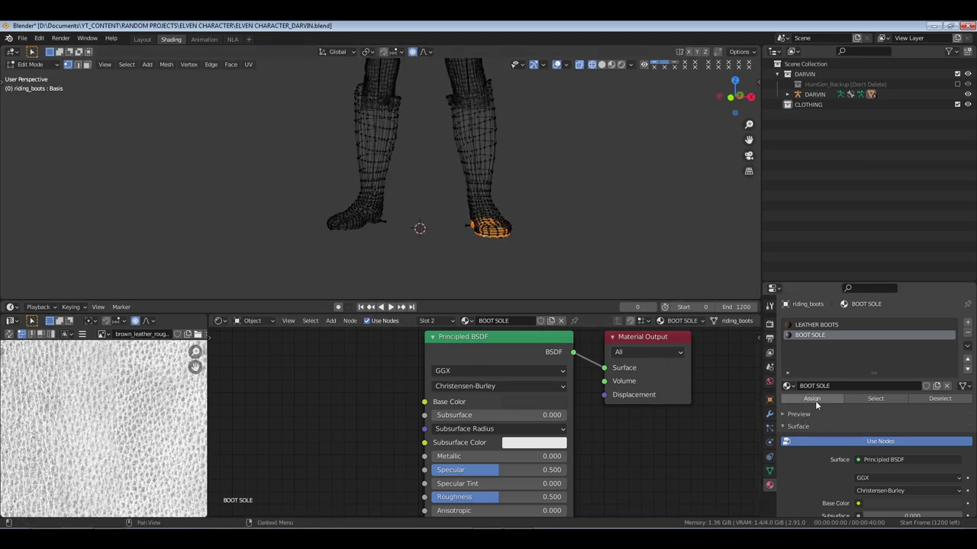
click(813, 399)
key(z)
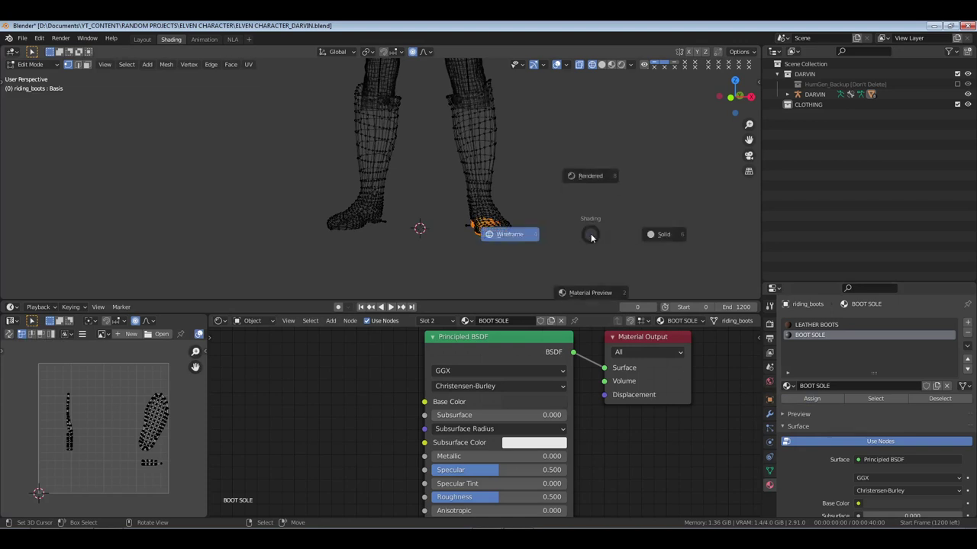
click(592, 235)
key(z)
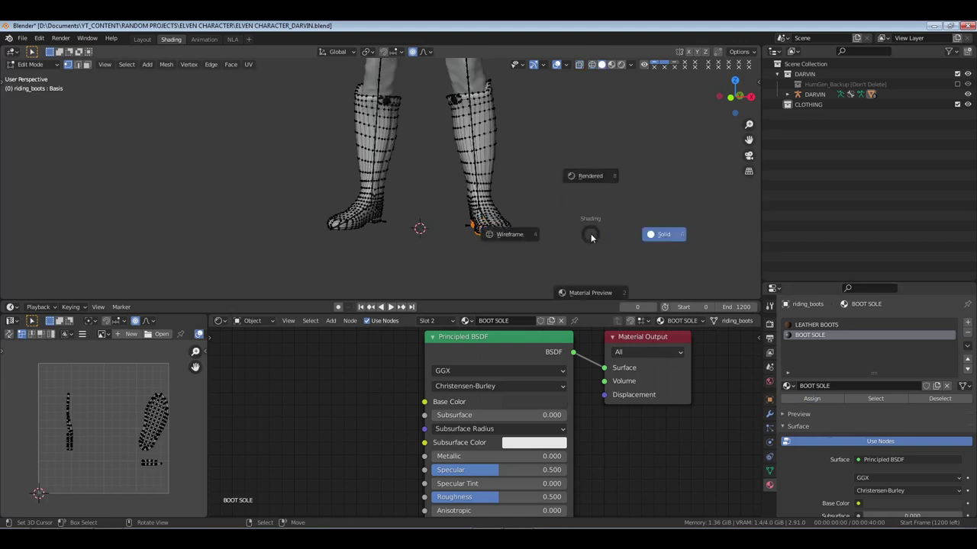
click(591, 289)
Check the underside of the boot and return to Object Mode
scroll(591, 235, up, 3)
shift+middle_drag(575, 236, 492, 200)
scroll(428, 182, up, 3)
key(Tab)
Add a Noise Texture node to the BOOT SOLE material, placing it well before the Principled BSDF with room for another node between
middle_drag(381, 464, 530, 372)
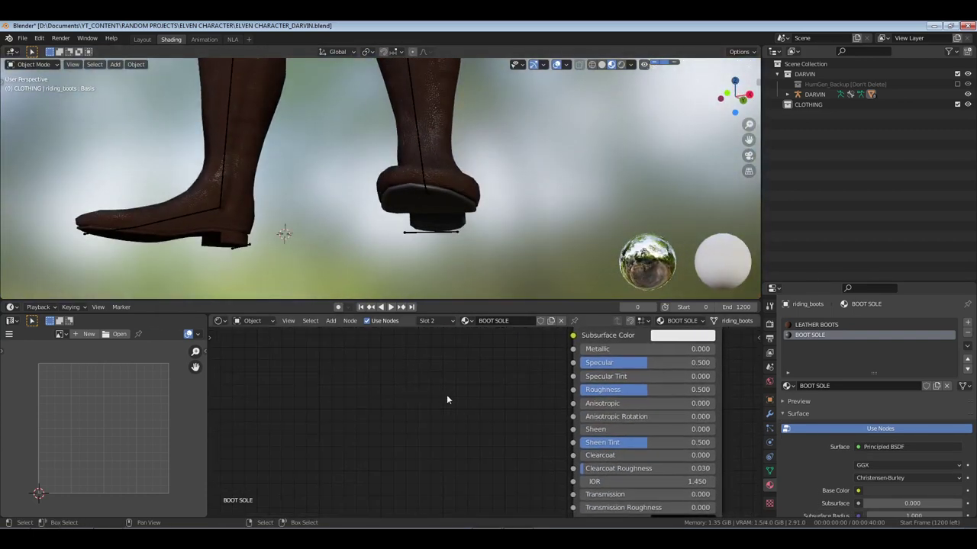
key(shift+a)
click(446, 396)
text(noi)
key(Return)
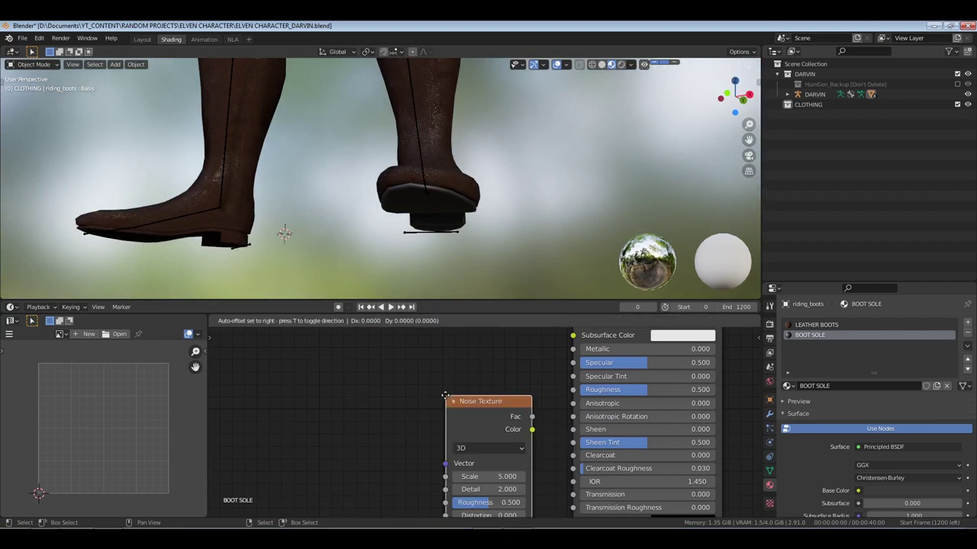
click(251, 348)
Add a ColorRamp driven by the Noise Texture's Fac output and link its Color to the Principled BSDF's Roughness
key(shift+a)
click(386, 387)
text(col)
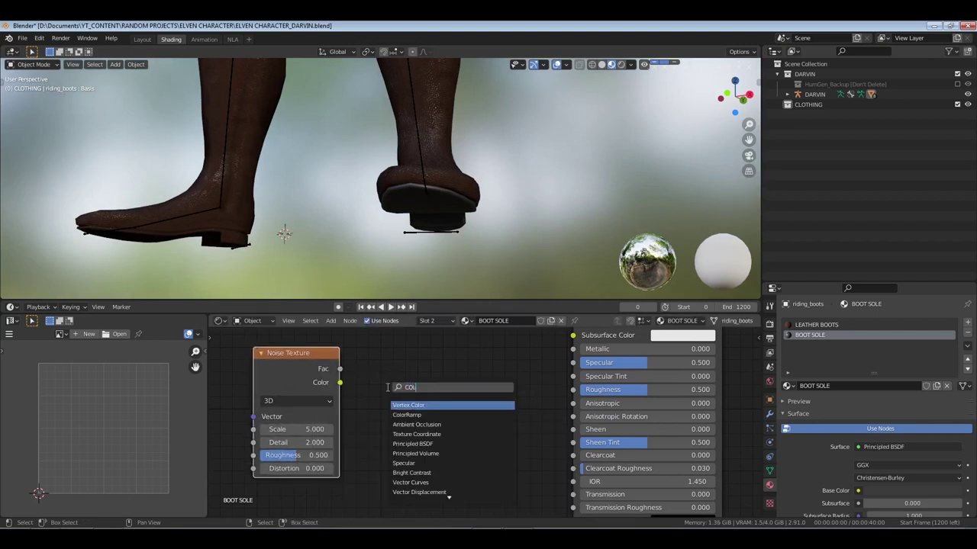
key(Down)
key(Return)
click(376, 353)
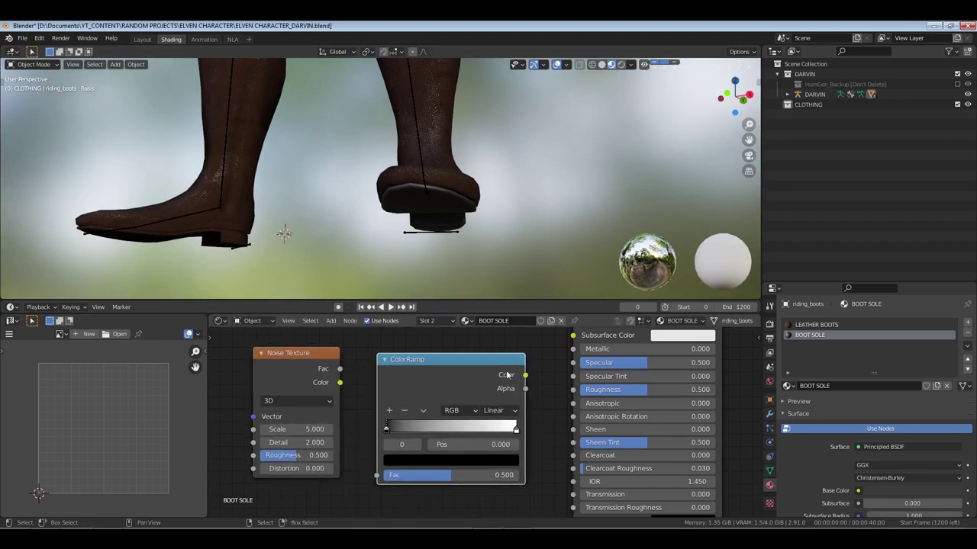
drag(524, 375, 573, 389)
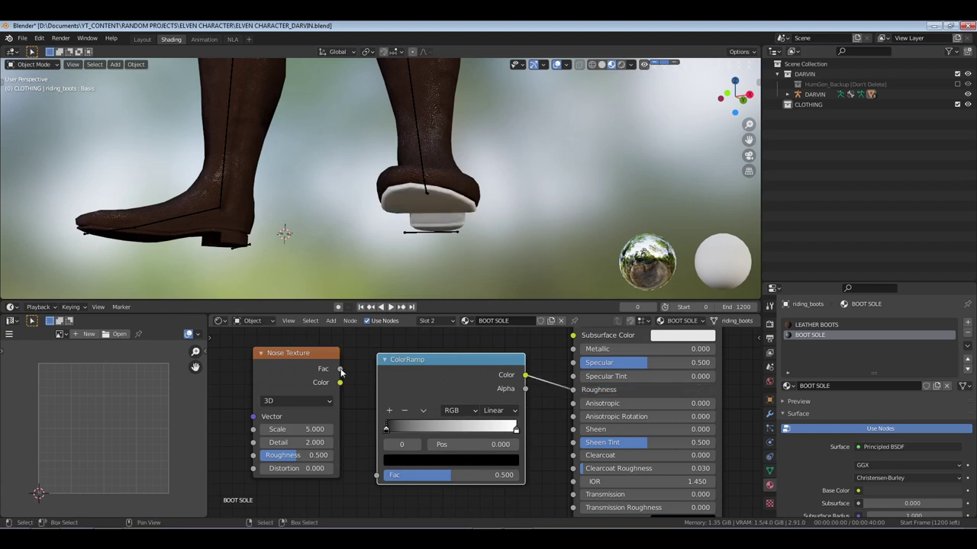
drag(340, 370, 380, 482)
Add Texture Coordinate and Mapping nodes ahead of the Noise Texture and feed the UV output into the Mapping vector
drag(451, 436, 450, 436)
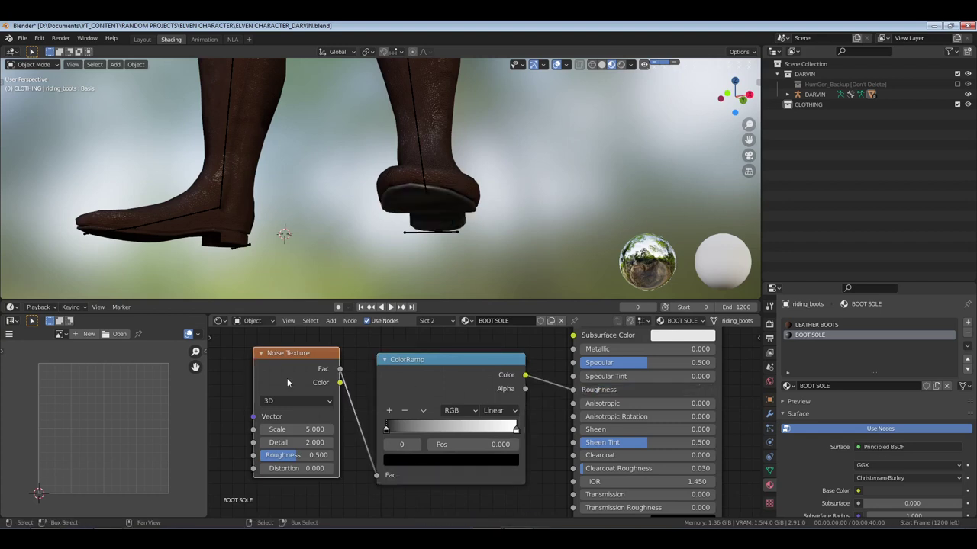
middle_drag(331, 383, 611, 384)
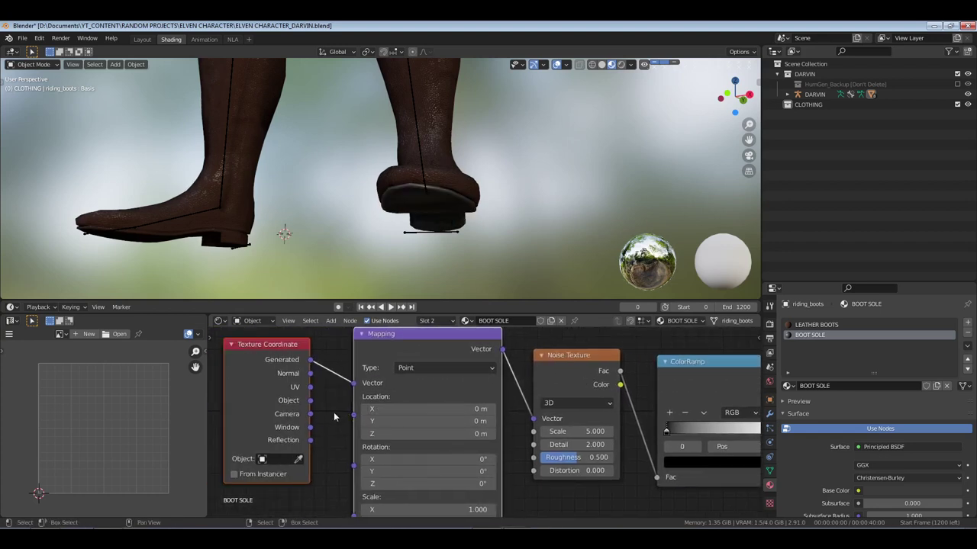
click(326, 409)
drag(311, 387, 353, 383)
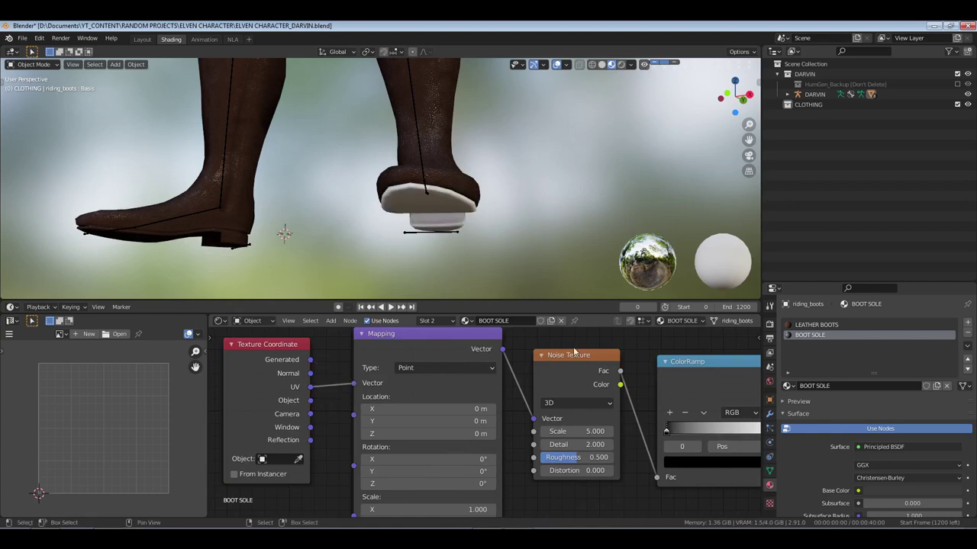
Tighten the ColorRamp's contrast by moving the black stop slightly inward and setting the white stop's position to 0.514
middle_drag(656, 338, 473, 363)
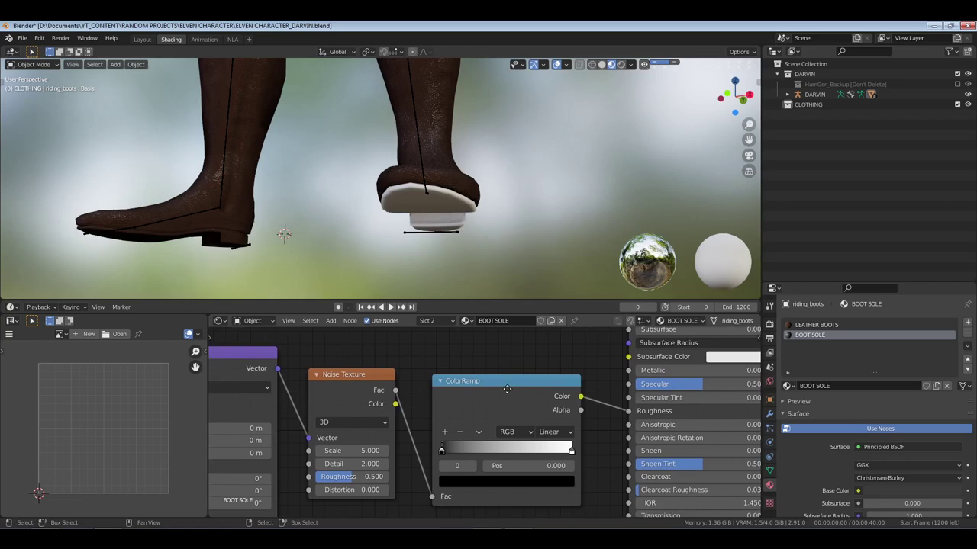
middle_drag(512, 389, 499, 391)
middle_drag(512, 346, 504, 340)
mouse_move(488, 259)
middle_down()
mouse_move(367, 122)
mouse_move(441, 152)
mouse_move(390, 206)
mouse_move(402, 232)
middle_up()
drag(549, 449, 490, 448)
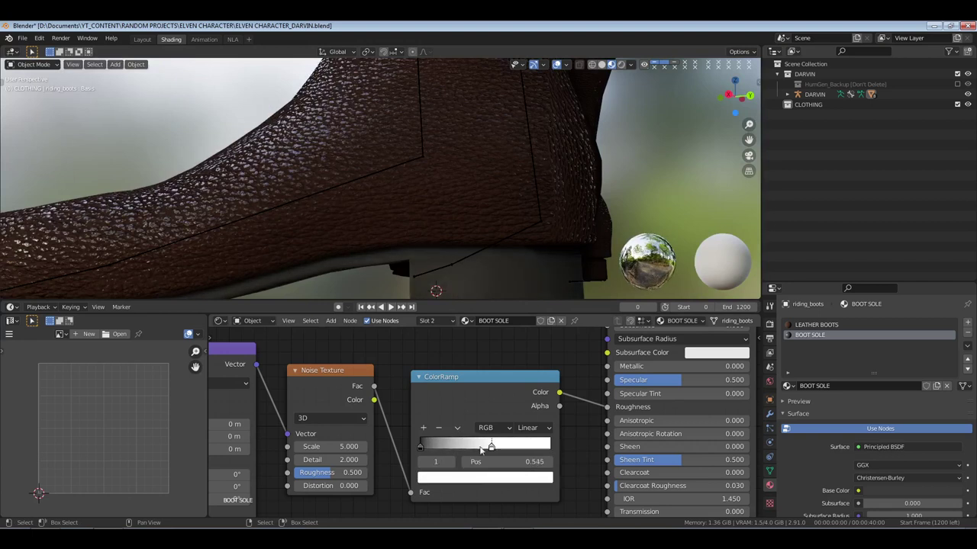
drag(420, 448, 487, 448)
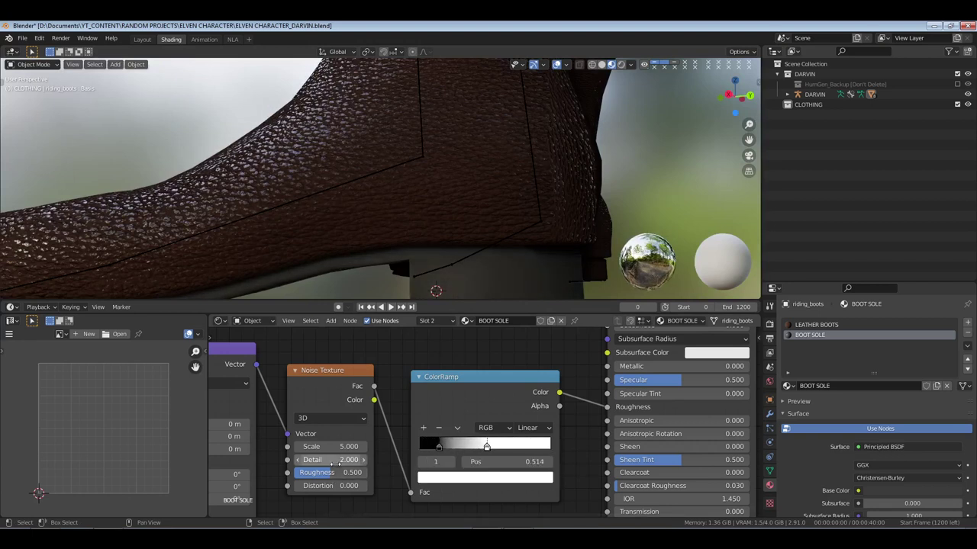
Set the Noise Texture's Scale to 8.9, Detail to 4 and Roughness to 1
drag(329, 446, 385, 446)
drag(336, 472, 362, 459)
click(330, 460)
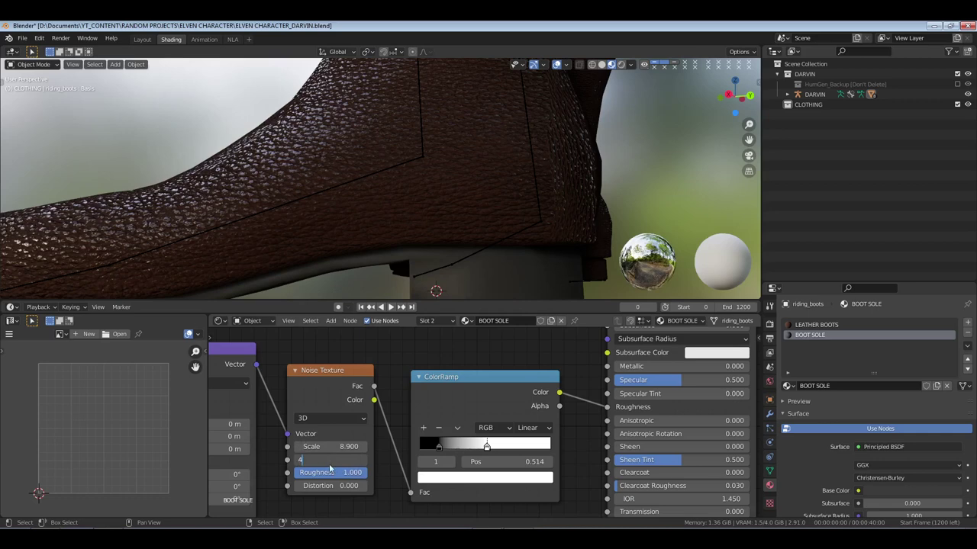
key(Return)
Add a Bump node below the ColorRamp, feed the Noise Texture into its Height and link its Normal to the Principled BSDF's Normal
scroll(407, 240, down, 5)
mouse_move(408, 240)
middle_down()
mouse_move(405, 214)
mouse_move(415, 225)
middle_up()
scroll(405, 214, up, 3)
scroll(413, 393, down, 3)
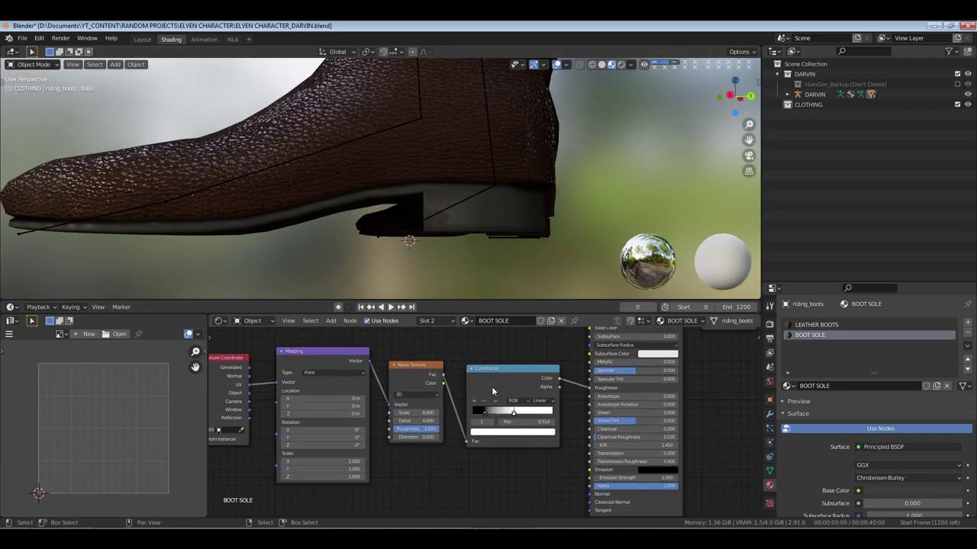
scroll(492, 392, down, 1)
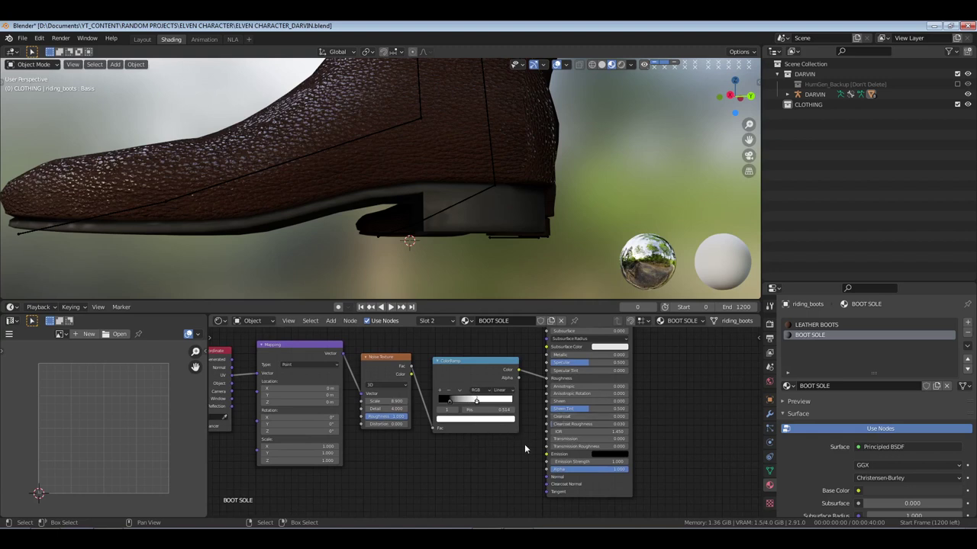
key(shift+a)
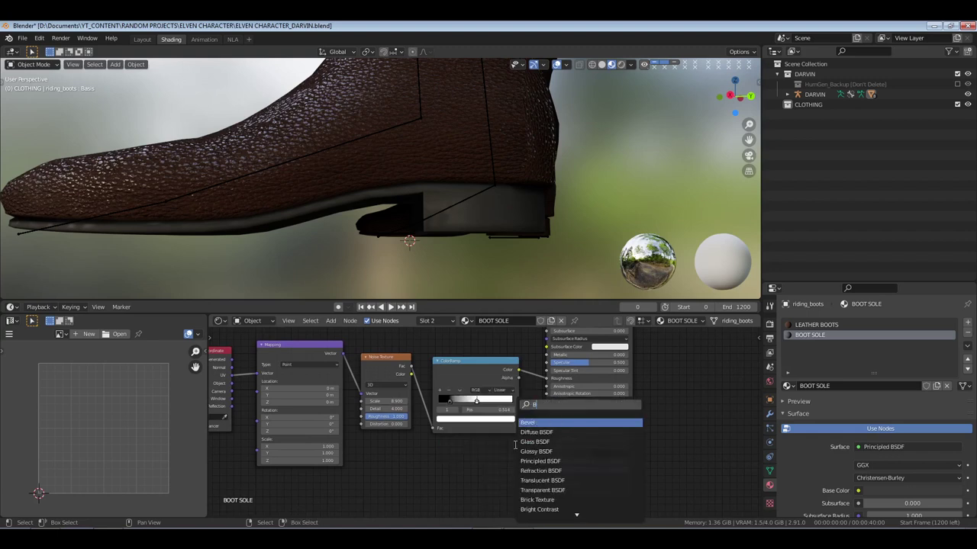
click(514, 445)
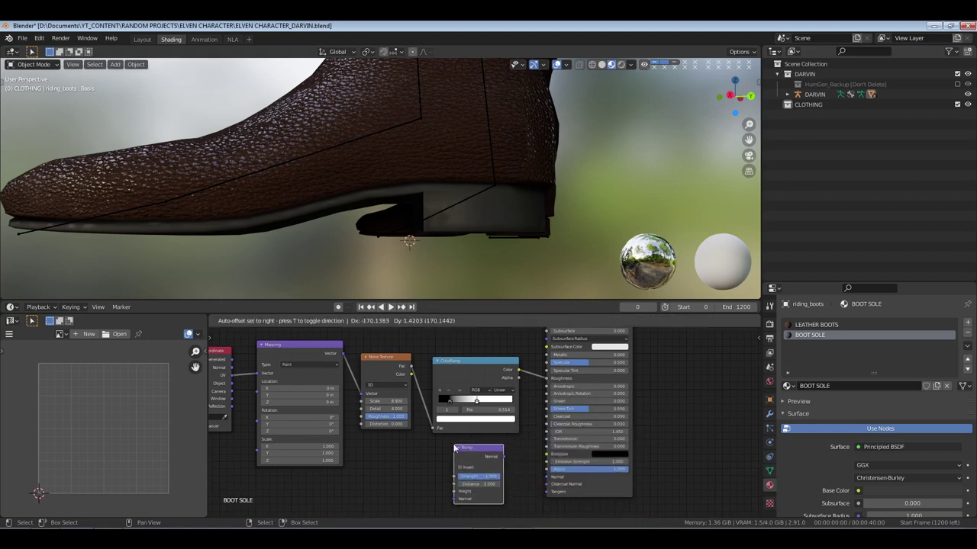
click(453, 446)
drag(411, 371, 454, 490)
drag(503, 457, 547, 477)
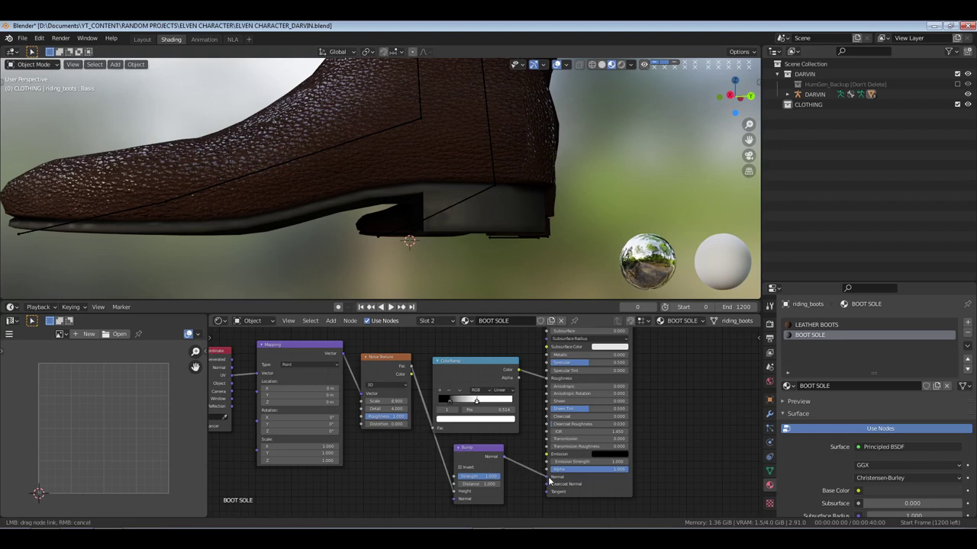
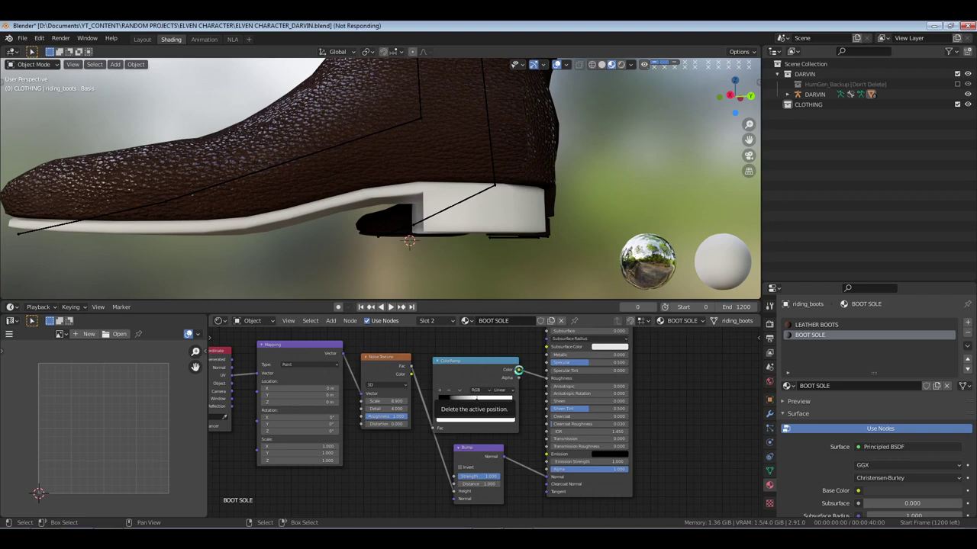
Connect the Color Ramp's color output to the Bump node's Height input in the BOOT SOLE material and save the file
drag(518, 370, 454, 495)
scroll(492, 457, up, 2)
middle_drag(493, 460, 516, 370)
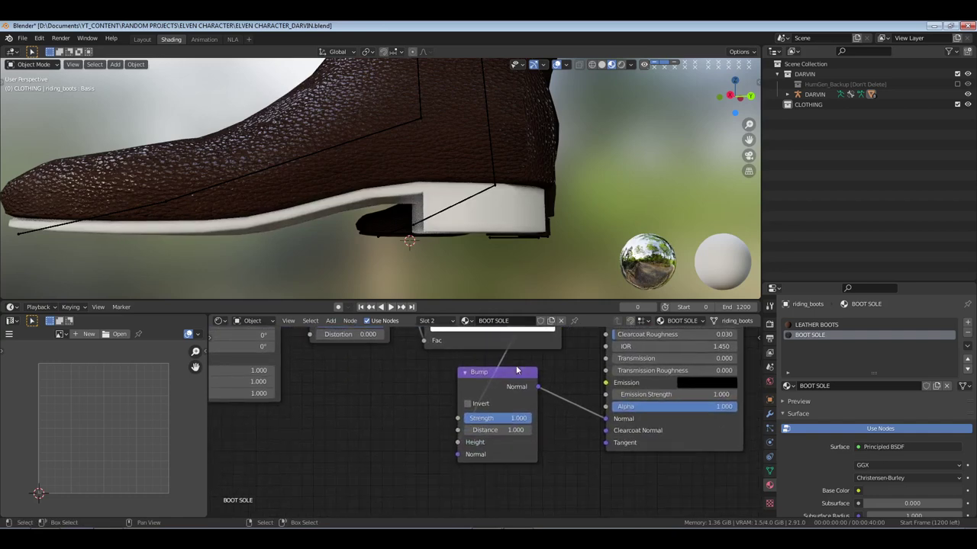
scroll(517, 370, up, 1)
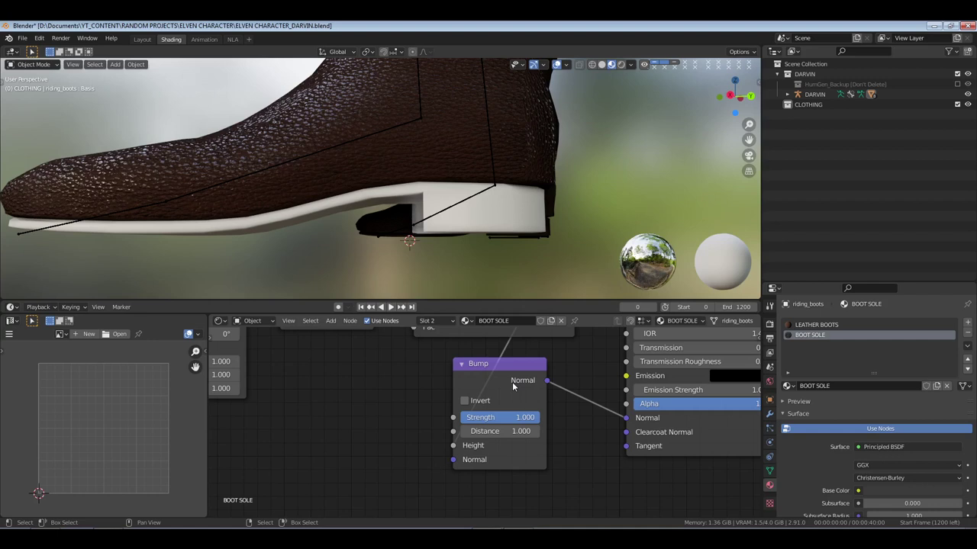
key(ctrl+s)
scroll(511, 381, up, 1)
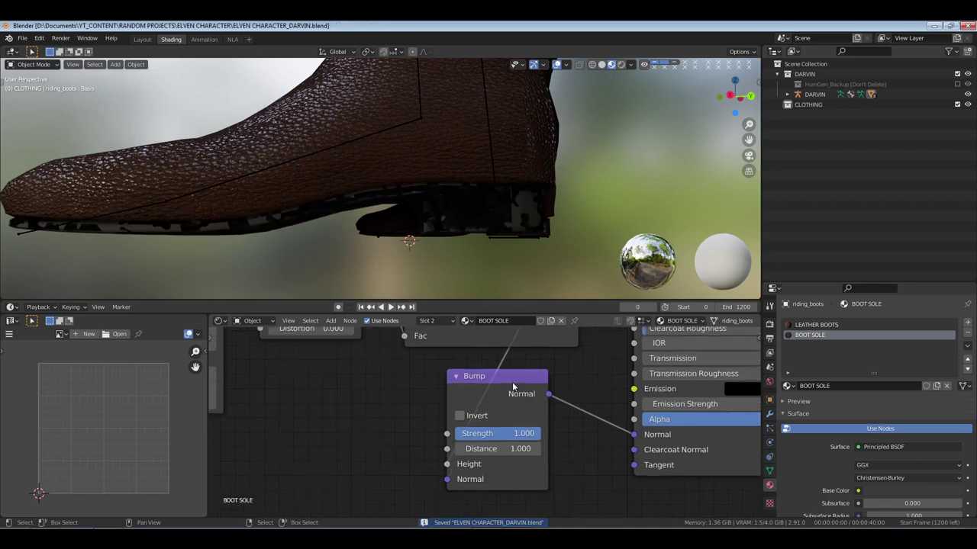
Set the Bump node's distance to 0.03 and its strength first to 0.3, finally to 0.2
click(517, 449)
text(1.0)
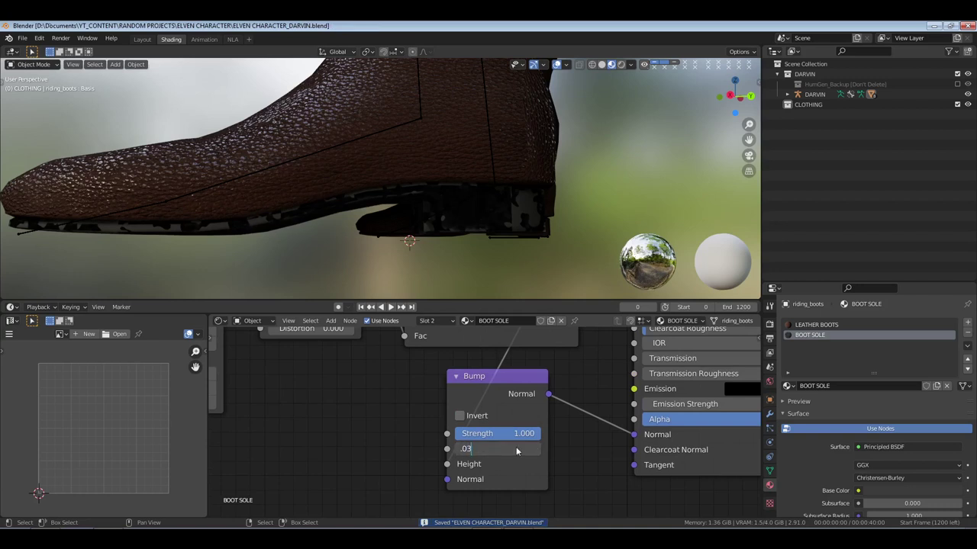
key(Return)
click(513, 435)
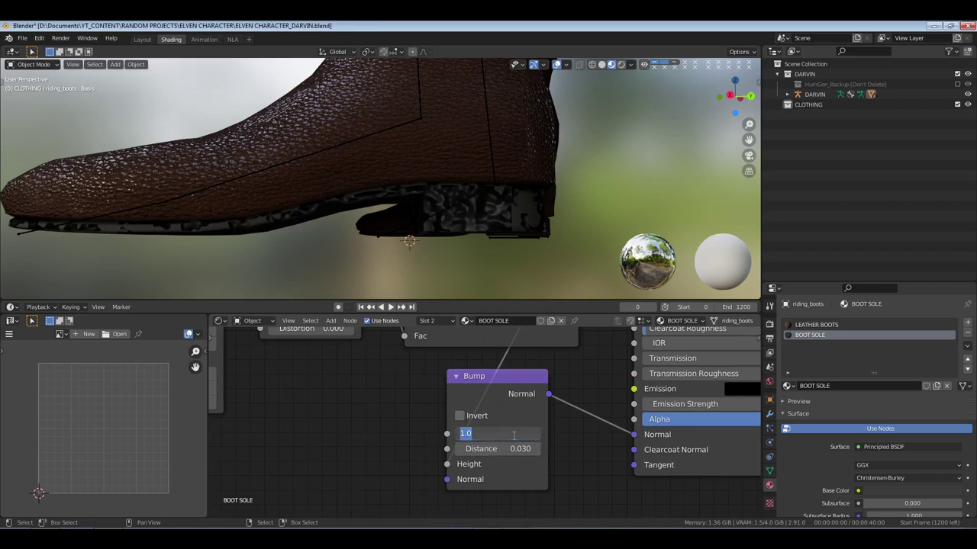
text(.3)
key(Return)
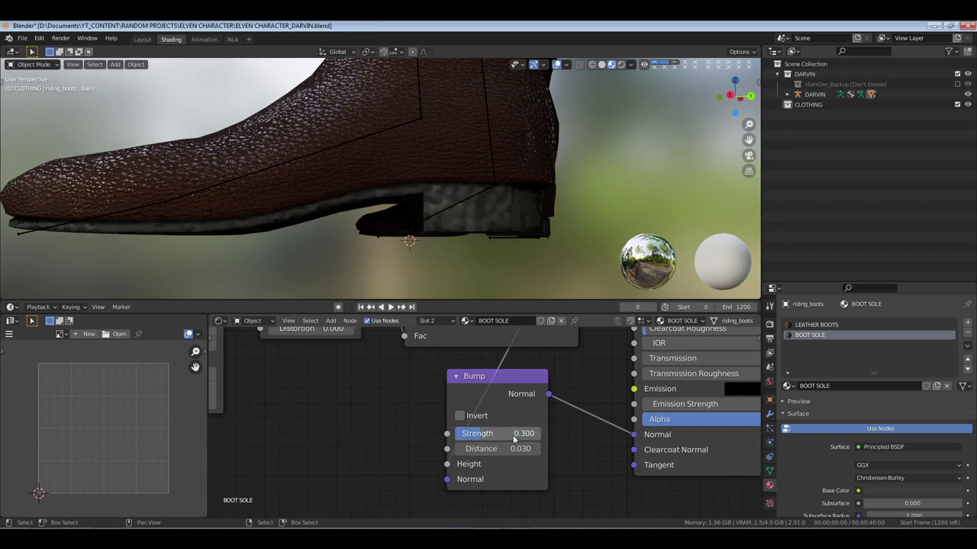
click(519, 436)
key(BackSpace)
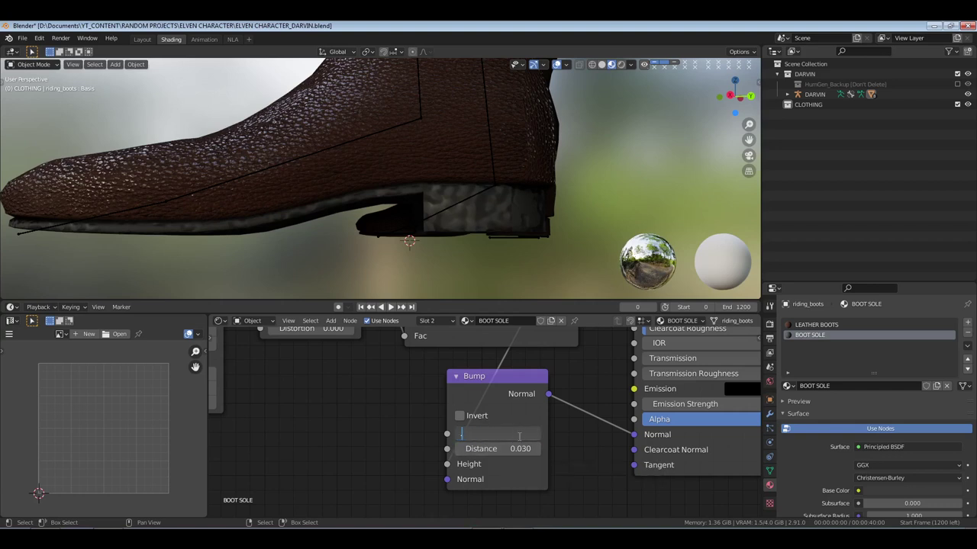
text(.2)
key(Return)
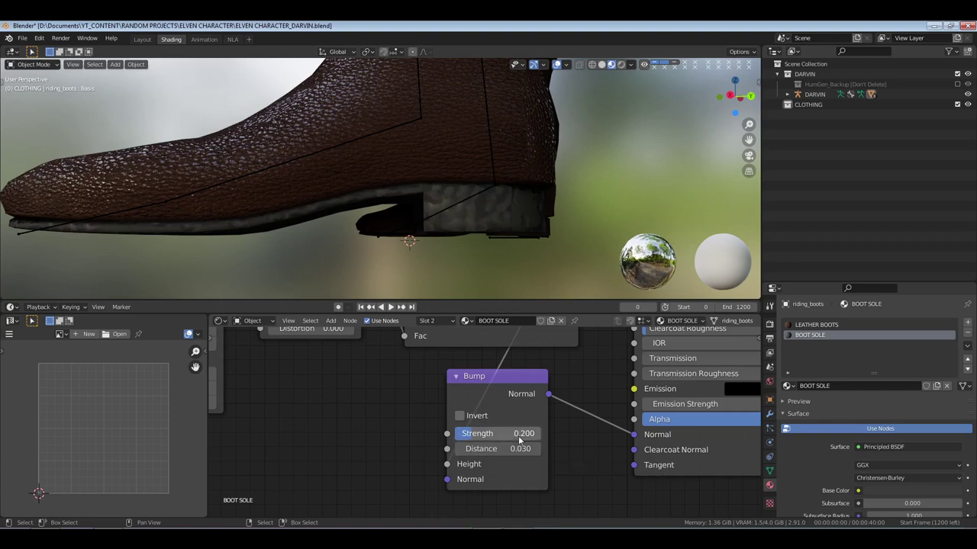
Nudge the Color Ramp's black stop to about 0.164 and set the Noise Texture's scale to 10 and detail to 6
middle_drag(543, 381, 546, 445)
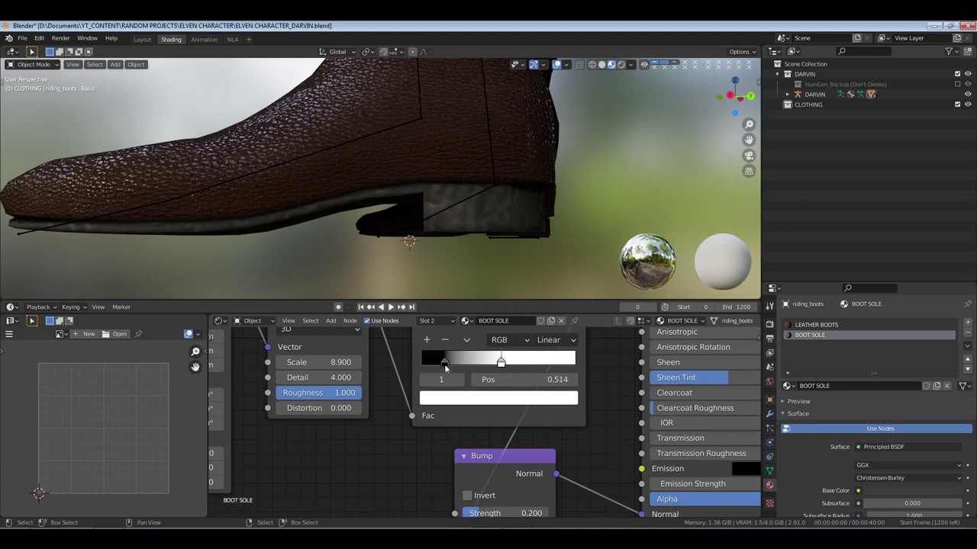
drag(445, 361, 447, 361)
click(327, 362)
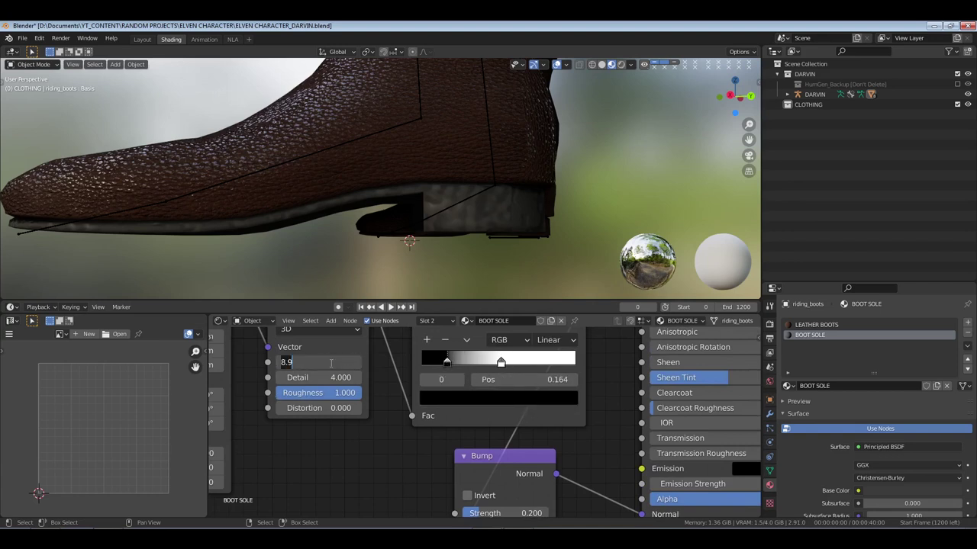
text(10)
key(Return)
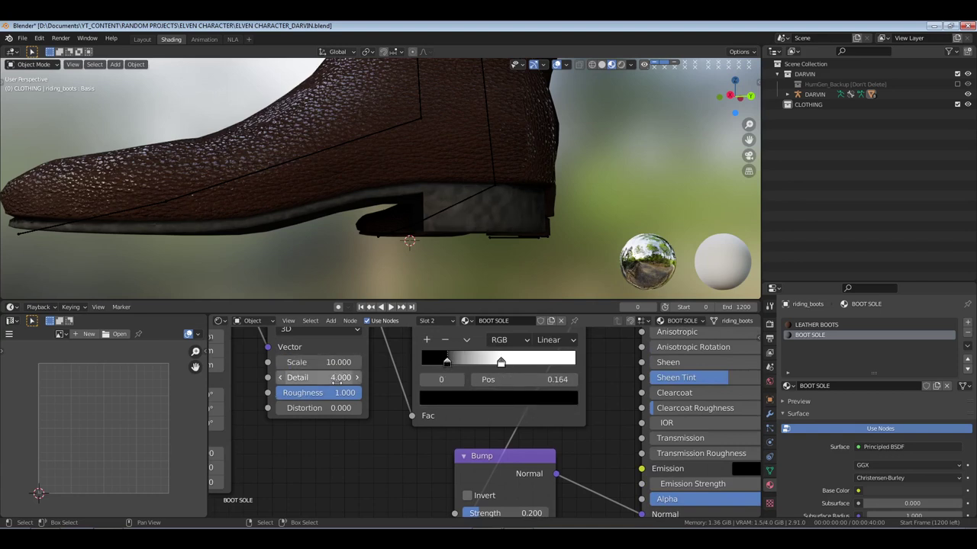
click(336, 379)
key(Return)
Adjust the Color Ramp stops, placing the black one at about 0.064 and the white one at about 0.473
drag(501, 364, 518, 367)
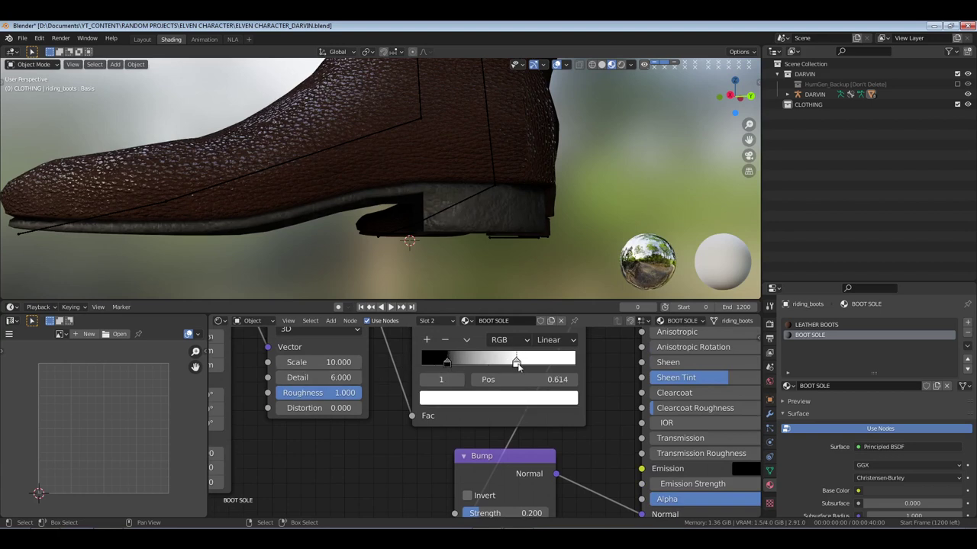
click(448, 364)
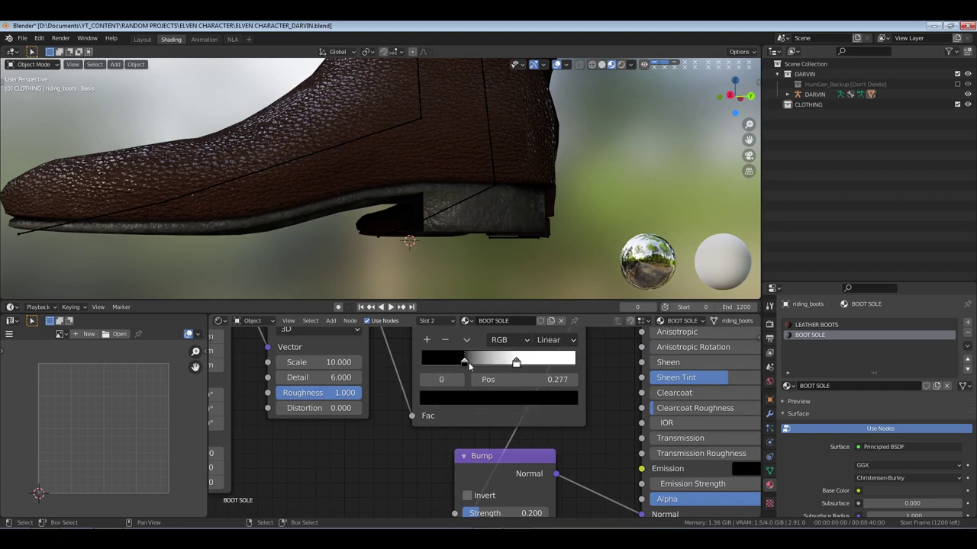
drag(468, 365, 435, 364)
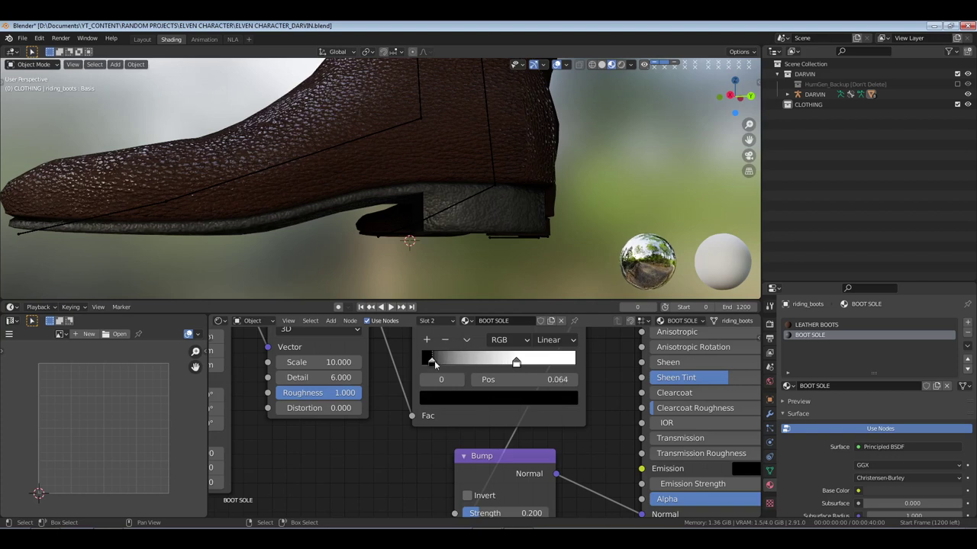
drag(516, 364, 495, 363)
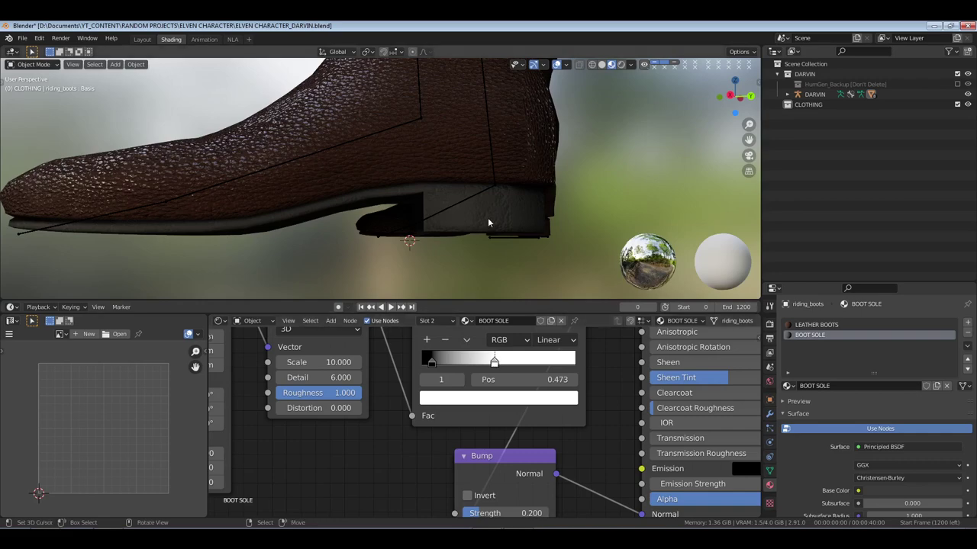
Examine the sole material up close from several sides and view both boots from the front
scroll(488, 219, up, 3)
middle_drag(488, 219, 509, 224)
scroll(509, 225, down, 3)
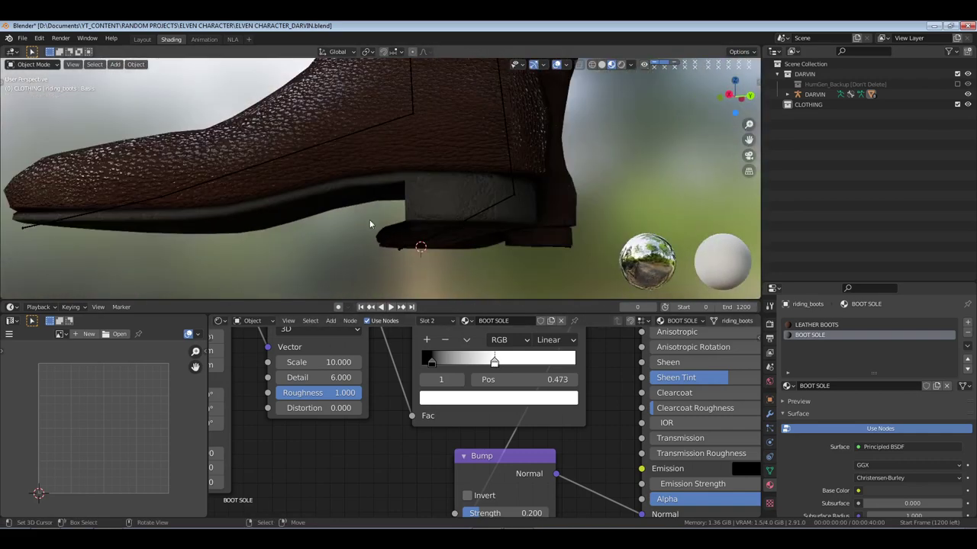
middle_drag(320, 220, 399, 214)
middle_drag(237, 216, 371, 231)
scroll(343, 213, down, 3)
scroll(369, 196, down, 4)
shift+middle_drag(373, 172, 369, 214)
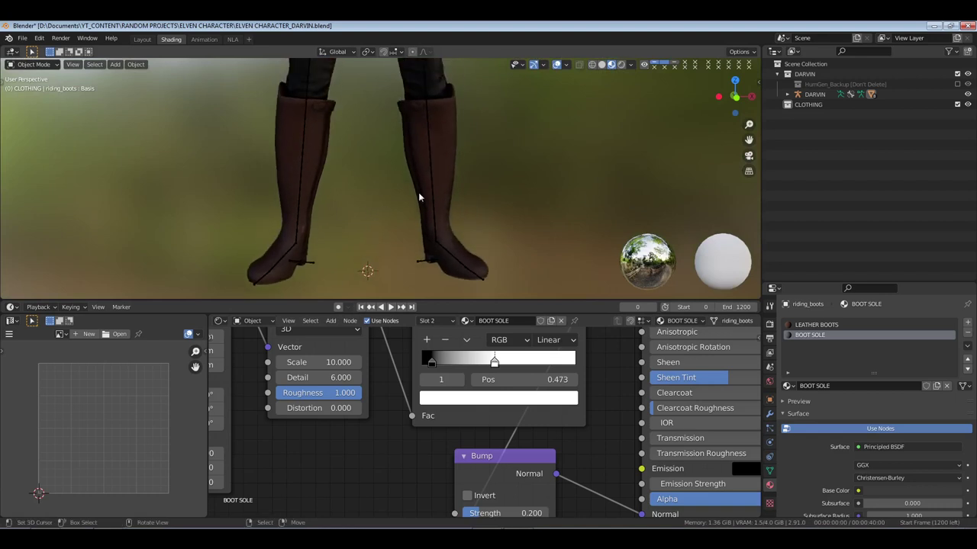
Delete the mesh of the character's right boot from riding_boots in Edit Mode, using a wireframe front view
click(452, 152)
key(Tab)
key(ctrl+Tab)
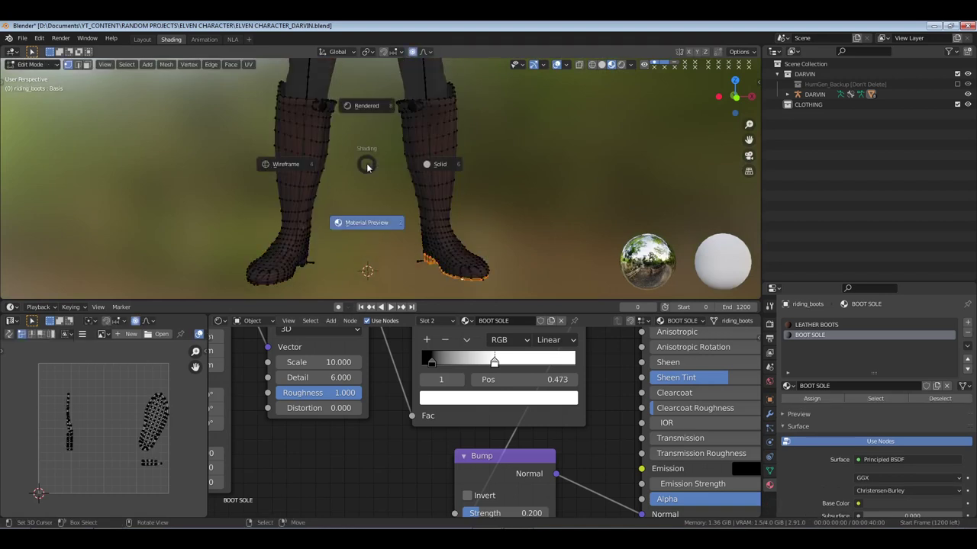
key(alt+a)
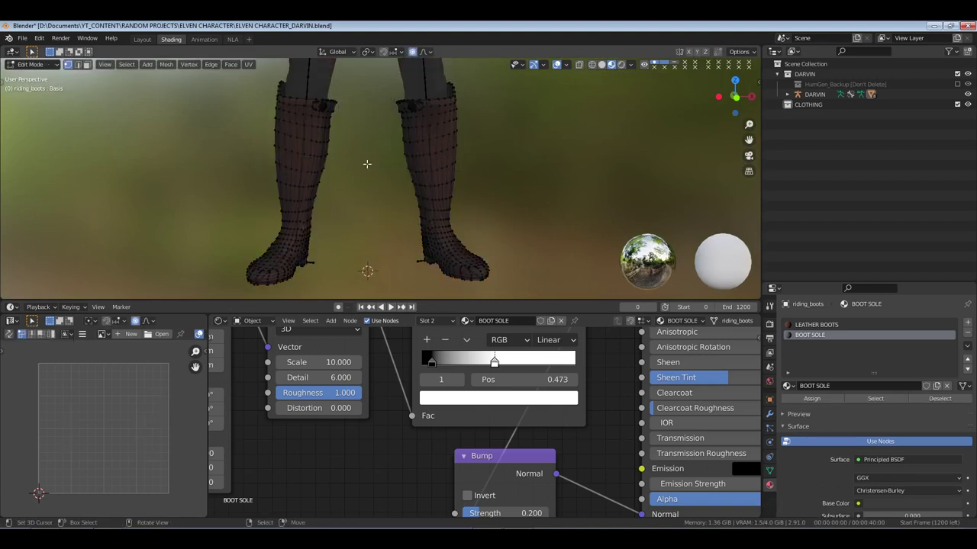
key(shift+z)
key(KP_1)
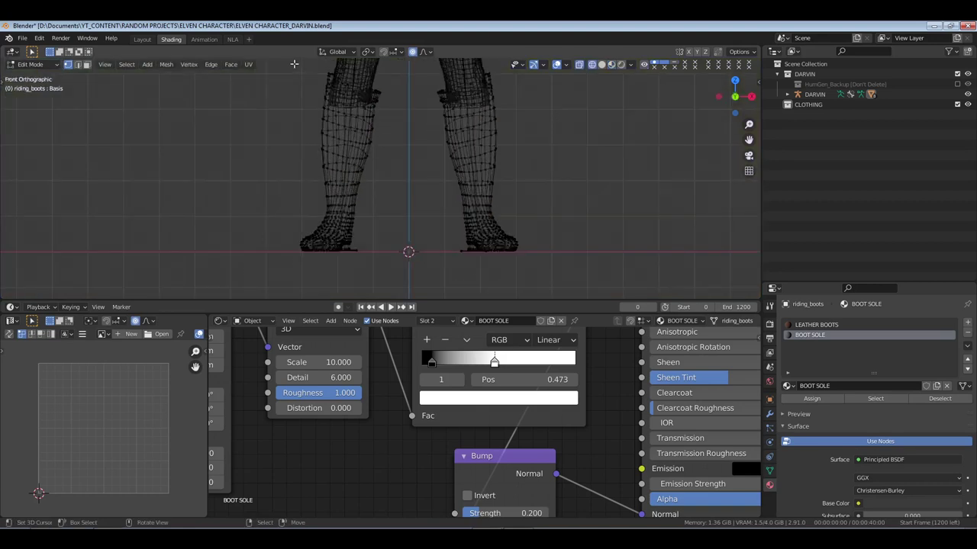
drag(390, 67, 274, 279)
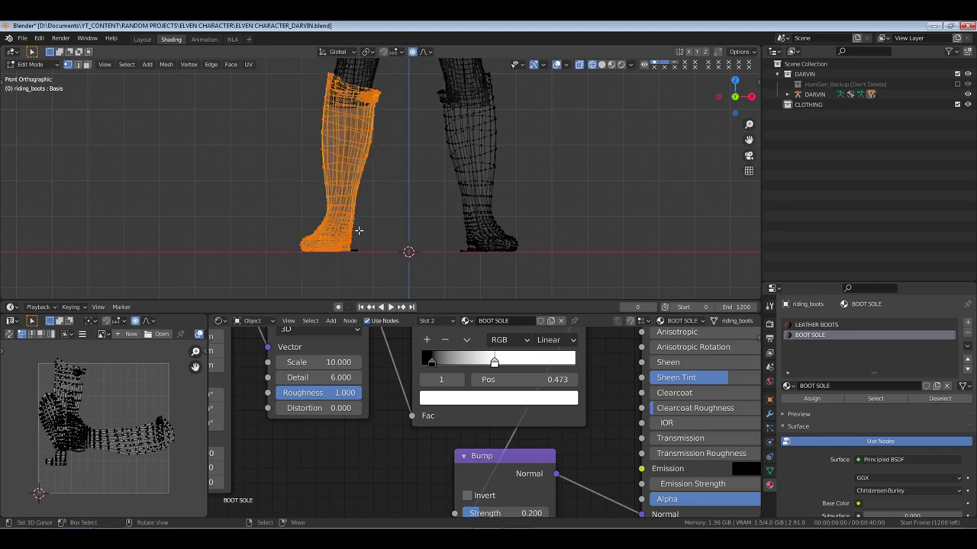
key(x)
click(359, 230)
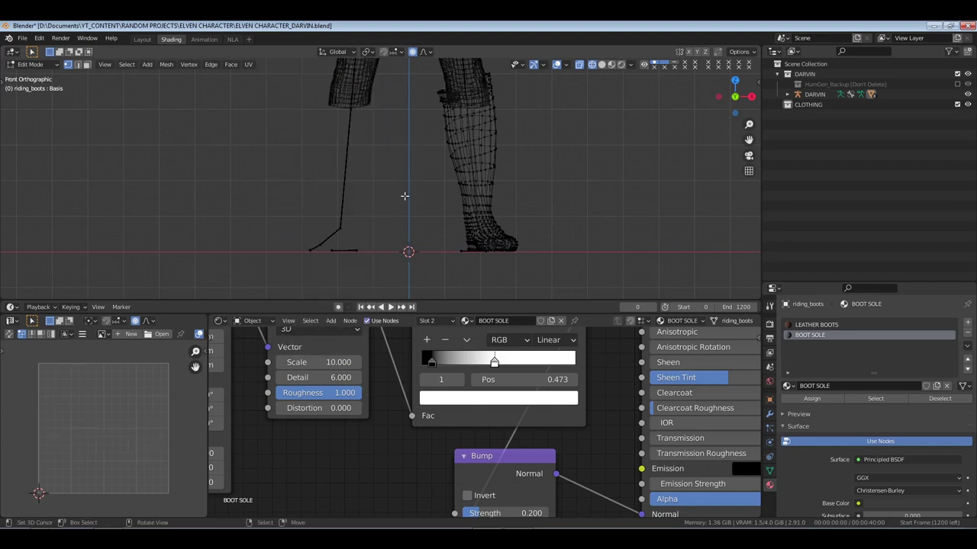
Add a Mirror modifier on the X axis to the remaining boot and try to apply it
key(Tab)
click(769, 413)
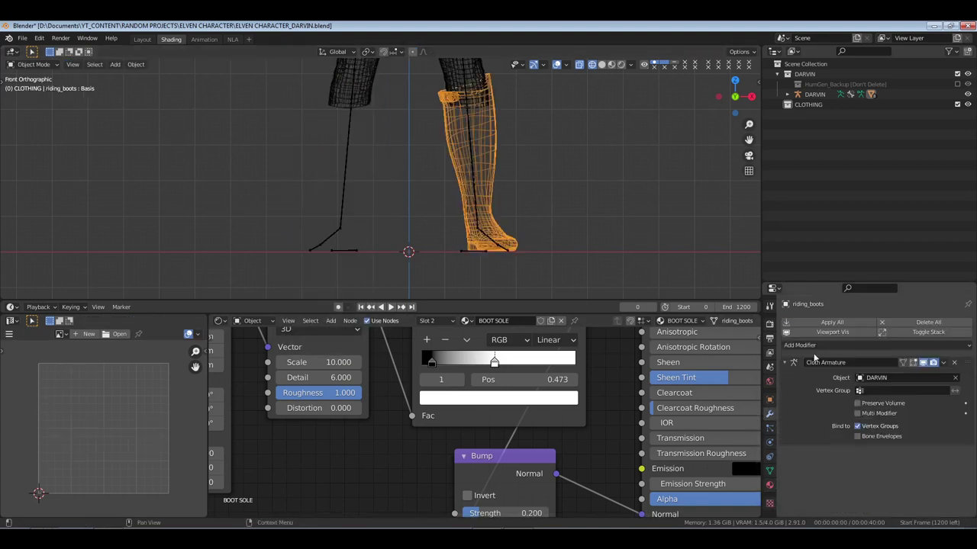
click(813, 345)
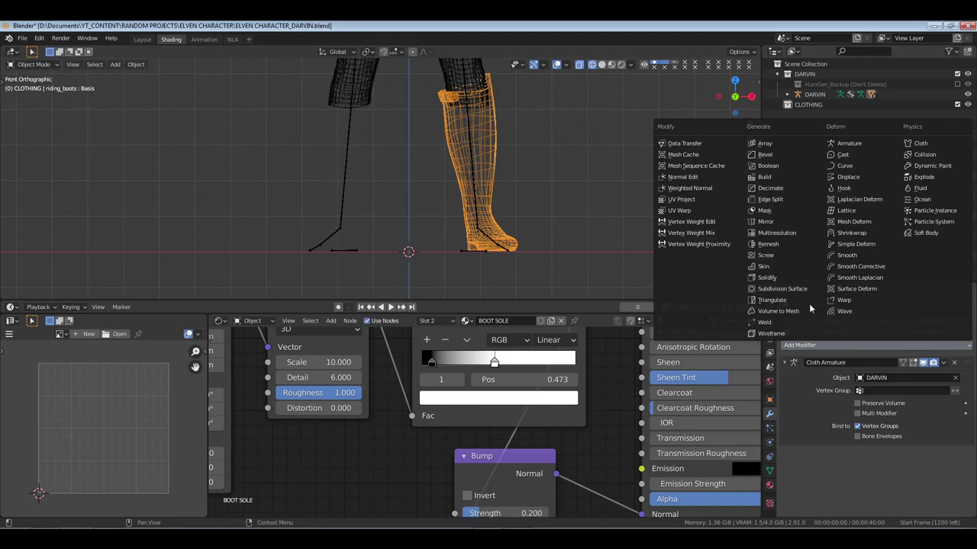
click(794, 222)
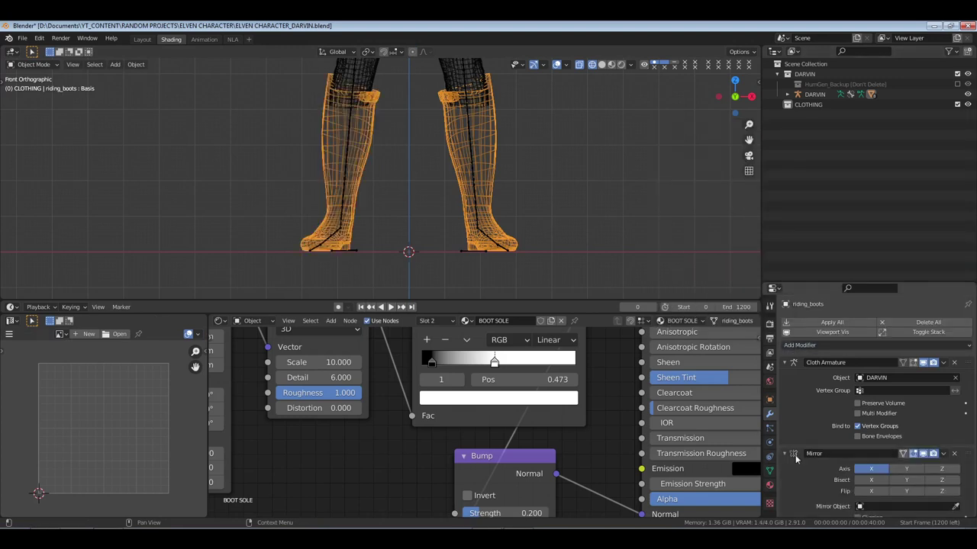
click(943, 454)
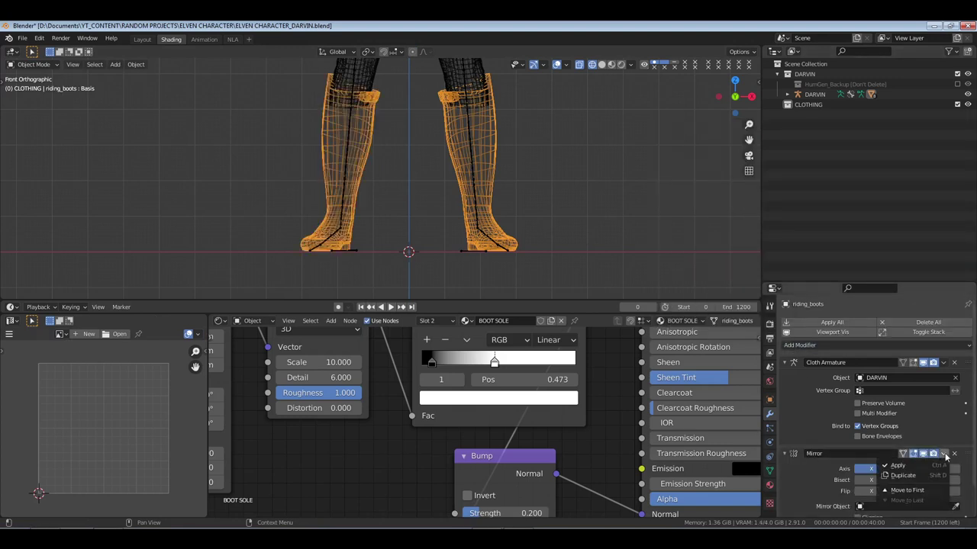
click(908, 467)
click(785, 454)
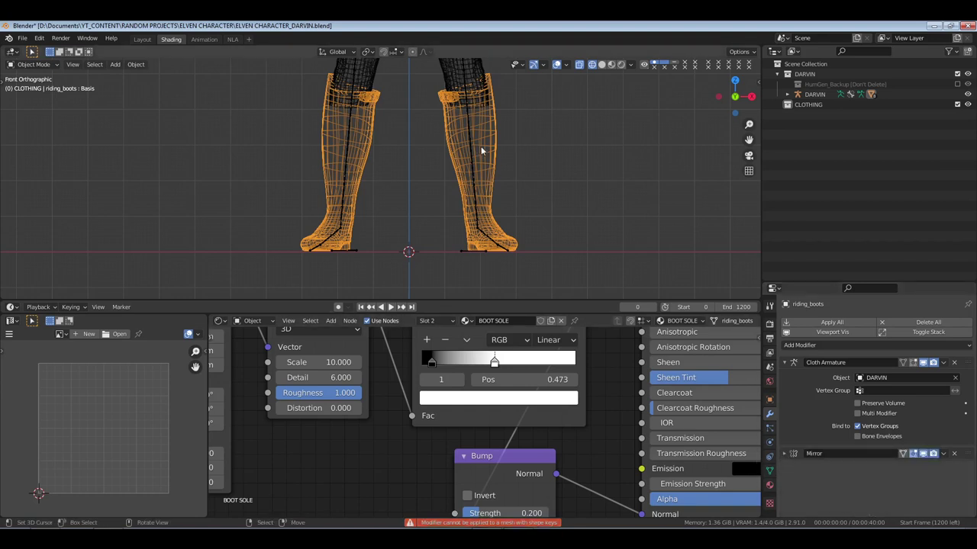
Undo the Mirror modifier and the boot deletion, and switch the viewport to Material Preview shading
key(ctrl+z)
key(ctrl+z)
key(ctrl+z)
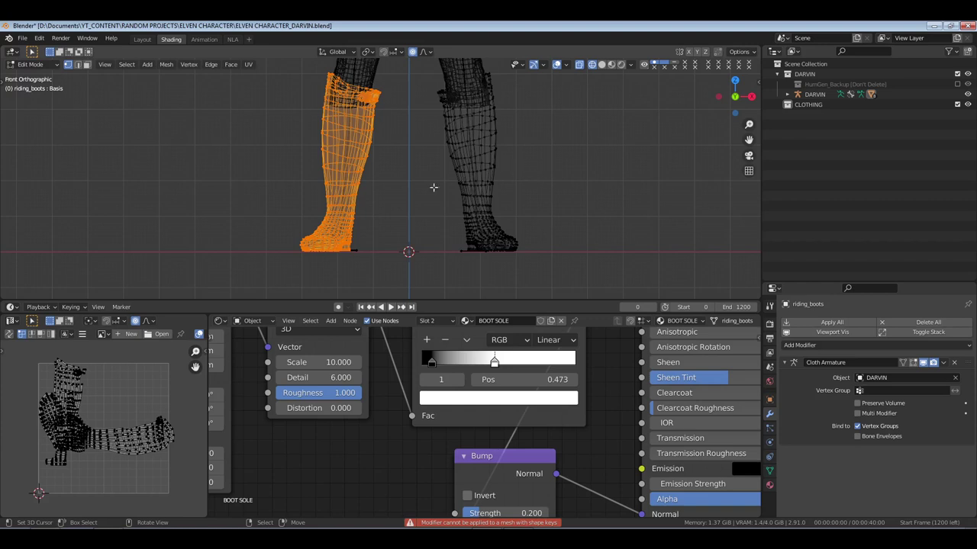
key(z)
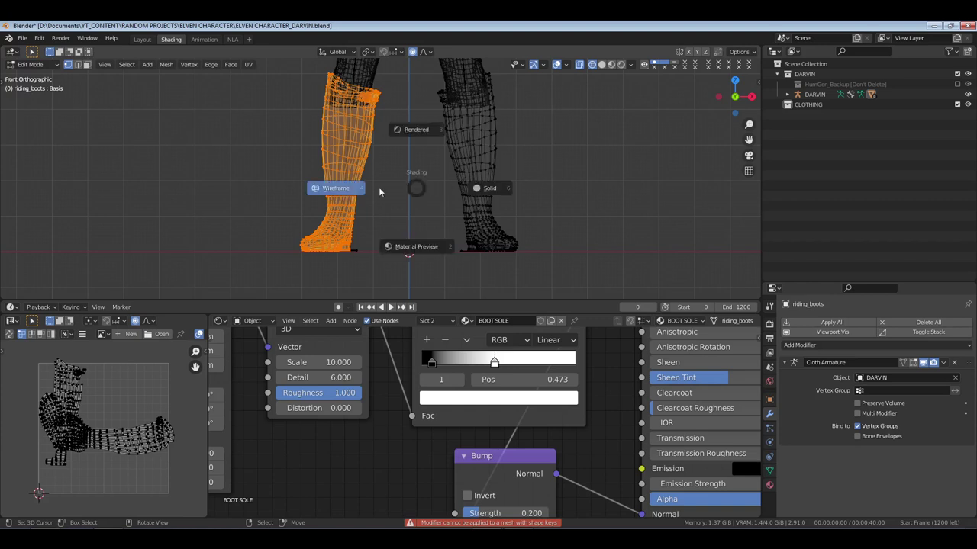
key(2)
scroll(427, 183, up, 3)
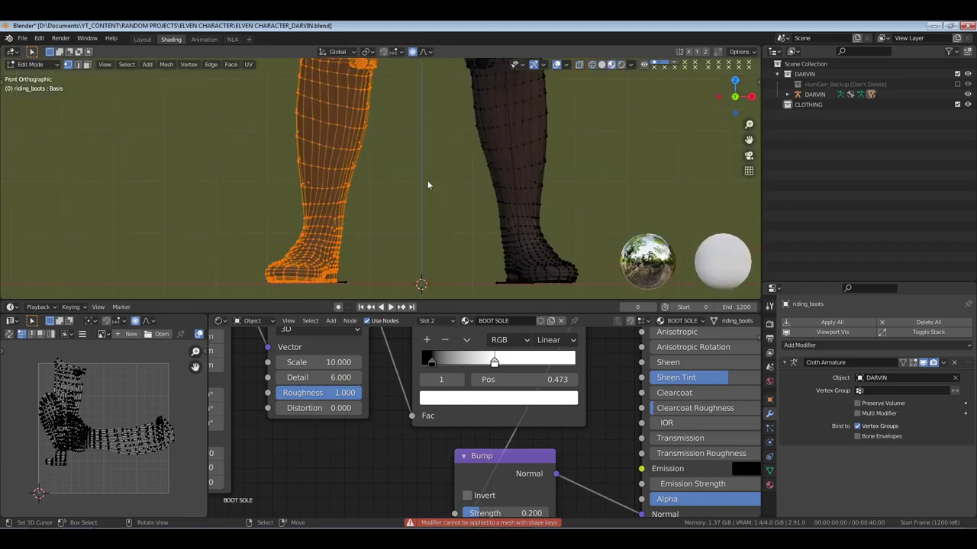
Show the boots in wireframe in Edit Mode from around the sole and clear the mesh selection
key(Tab)
scroll(426, 184, up, 4)
key(Tab)
shift+middle_drag(399, 212, 458, 122)
key(z)
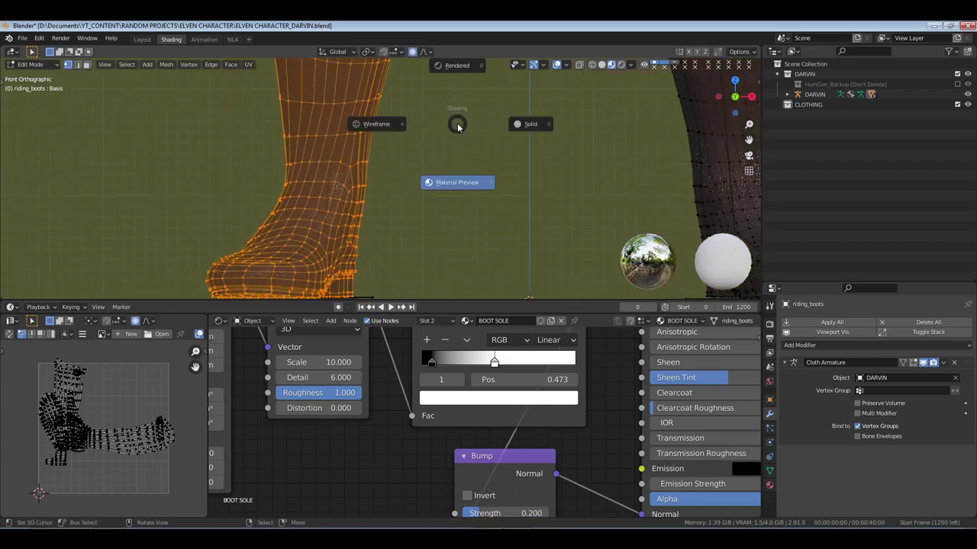
key(4)
mouse_move(435, 167)
middle_down()
mouse_move(425, 157)
mouse_move(400, 161)
mouse_move(405, 179)
mouse_move(354, 182)
mouse_move(392, 153)
mouse_move(565, 167)
middle_up()
key(alt+a)
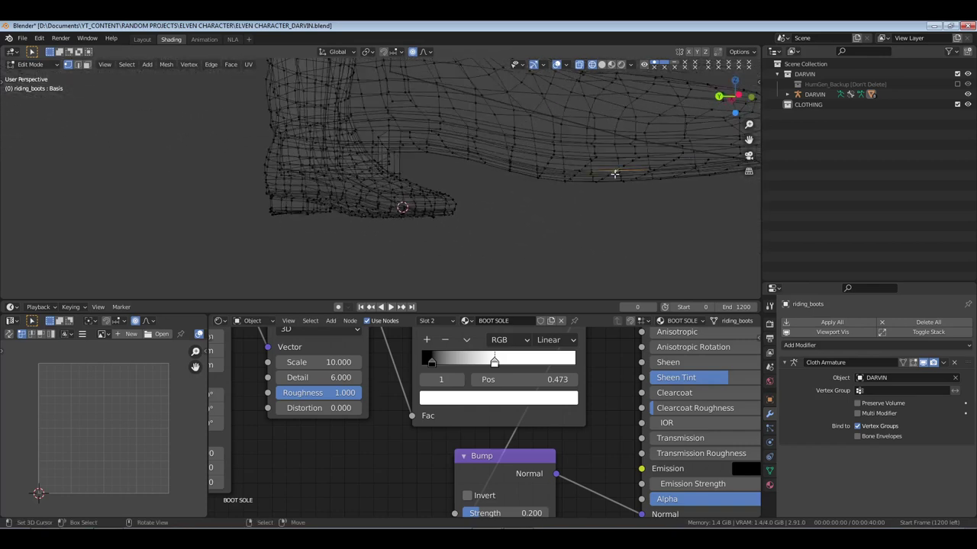
Select an element on the underside of the right boot and grow the selection five times across its sole and heel
middle_drag(650, 195, 612, 175)
key(ctrl+KP_Add)
key(ctrl+KP_Add)
key(ctrl+KP_Add)
key(ctrl+KP_Add)
key(ctrl+KP_Add)
key(ctrl+KP_Add)
key(ctrl+KP_Add)
key(ctrl+KP_Add)
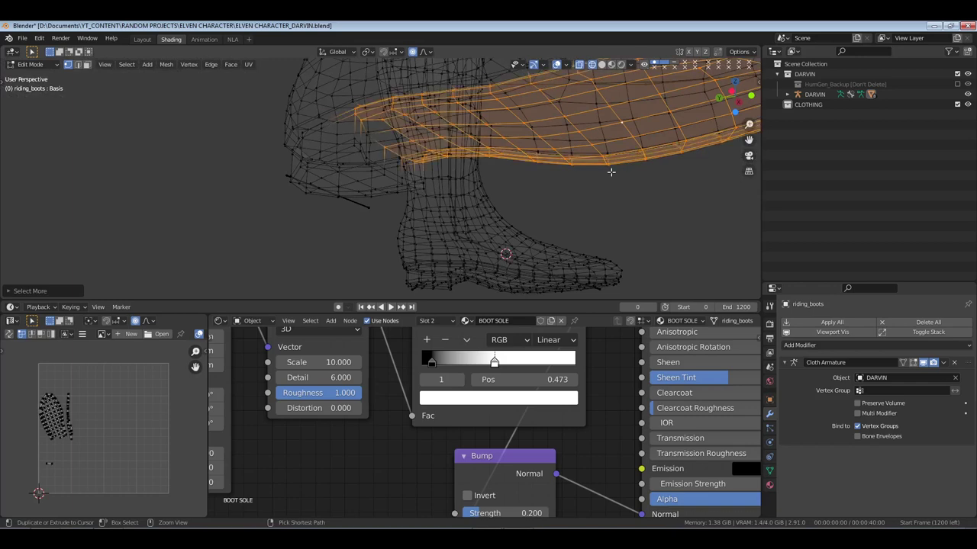
key(ctrl+KP_Add)
key(ctrl+KP_Add)
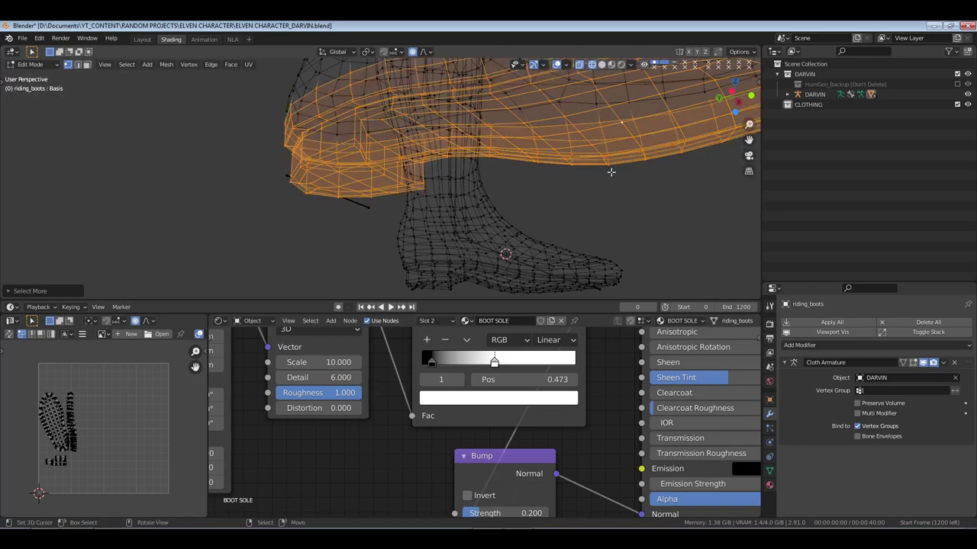
middle_drag(608, 170, 456, 179)
scroll(456, 180, up, 3)
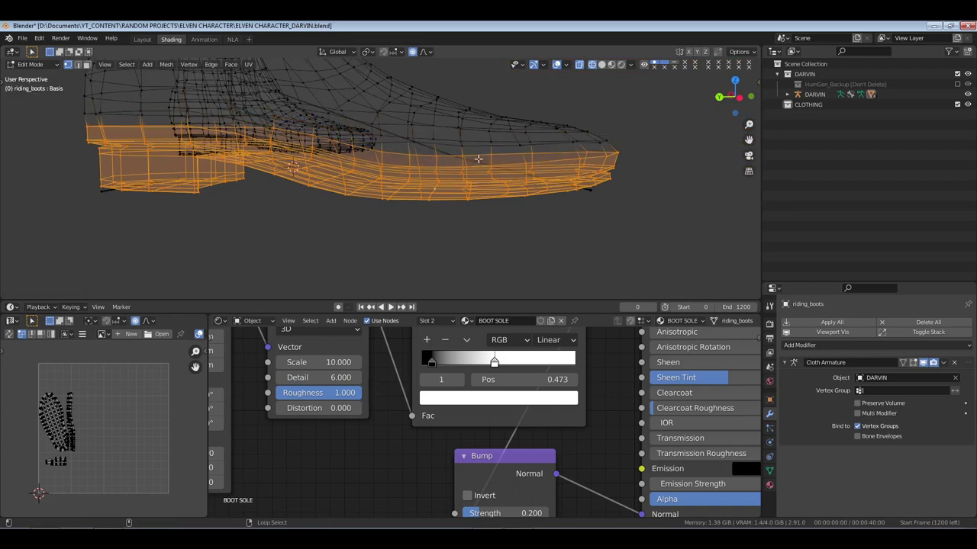
Shrink the sole selection by one step, try adding a loop along the sole's upper edge, and save the file
key(ctrl+KP_Subtract)
middle_drag(479, 167, 528, 167)
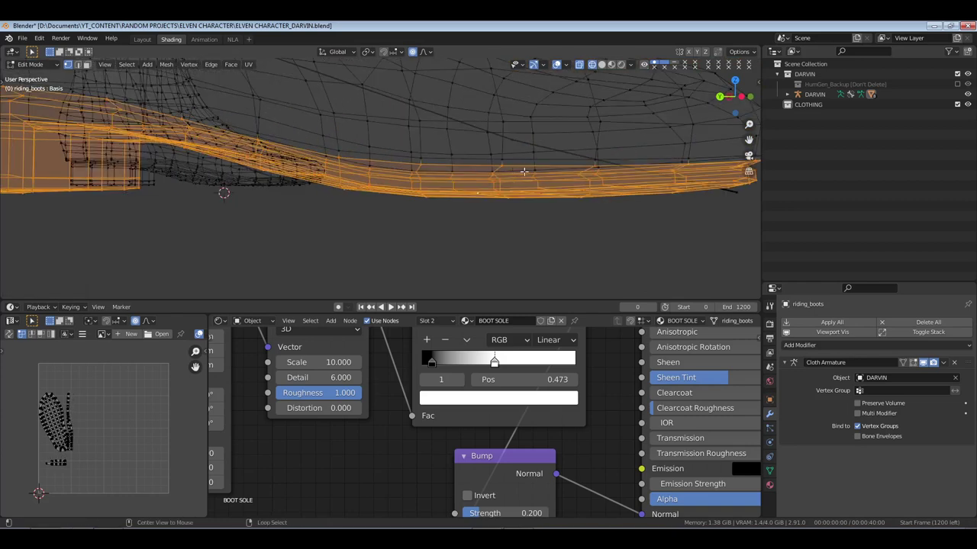
alt+shift+click(524, 173)
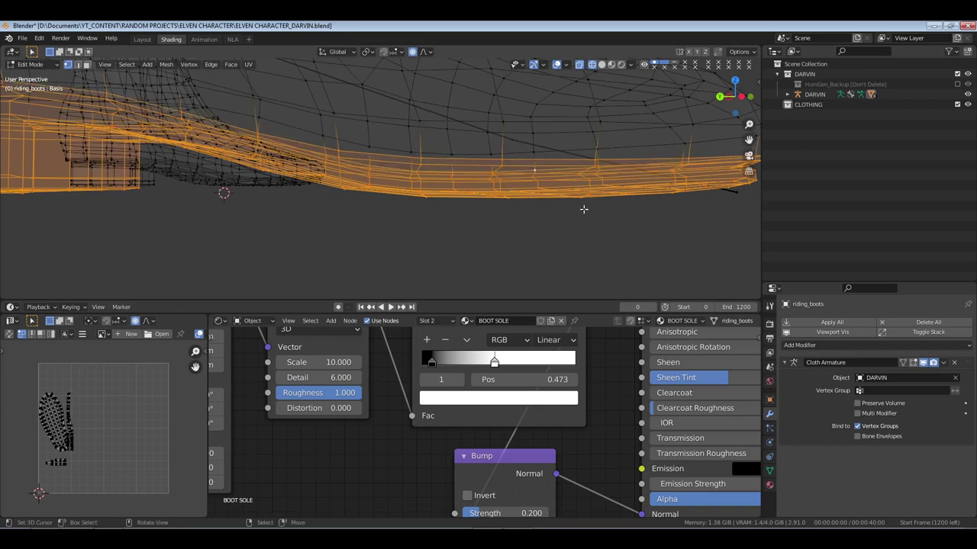
alt+shift+click(524, 162)
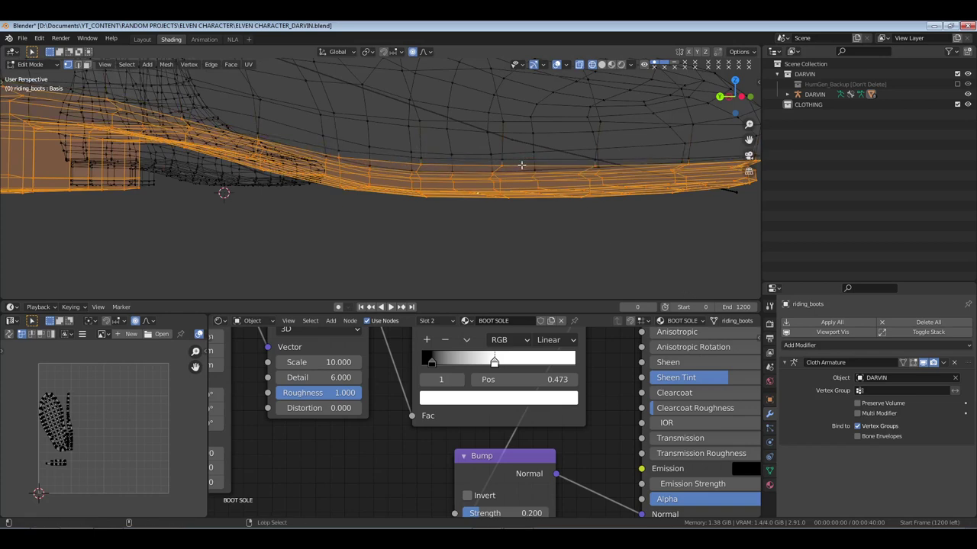
key(ctrl+s)
Assign the BOOT SOLE material to the selected sole and heel faces and save the file in Object Mode with Material Preview shading
middle_drag(521, 165, 457, 224)
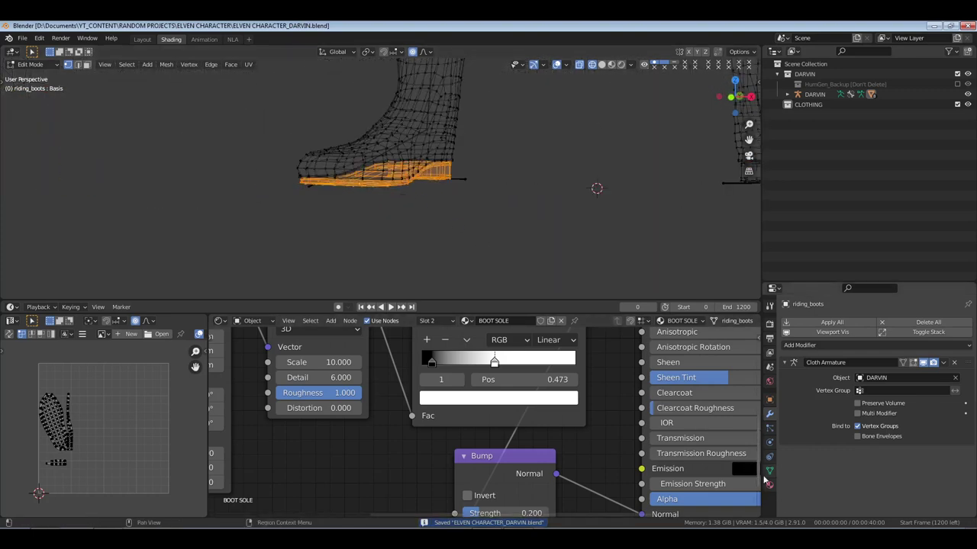
click(768, 484)
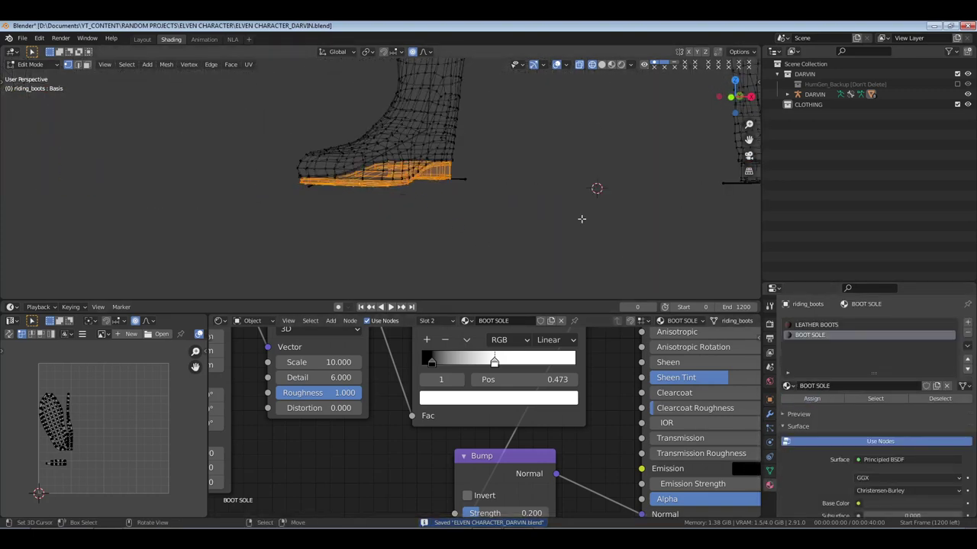
key(z)
click(581, 278)
key(alt+a)
key(Tab)
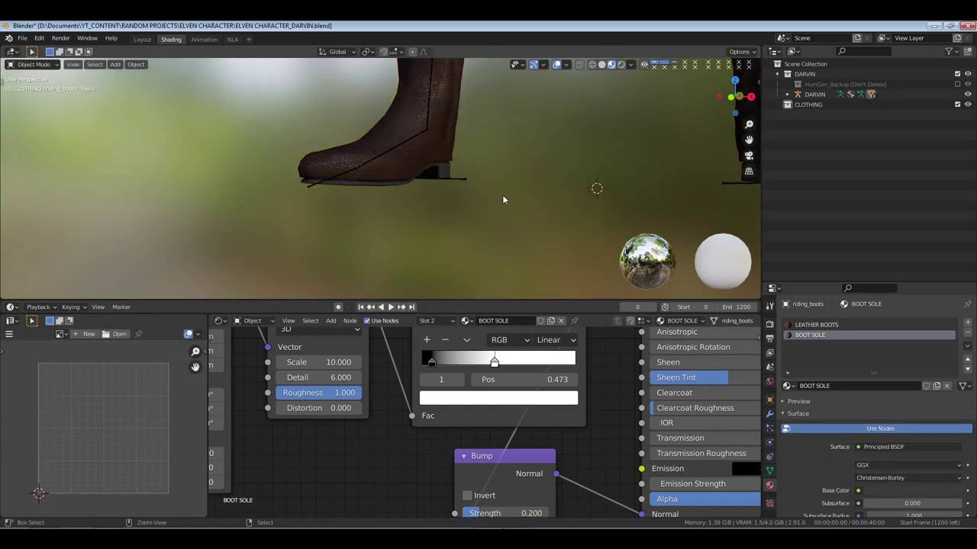
key(ctrl+s)
Switch to the Layout workspace and unhide the CLOAK object on the character
scroll(483, 190, down, 8)
shift+middle_drag(447, 135, 445, 218)
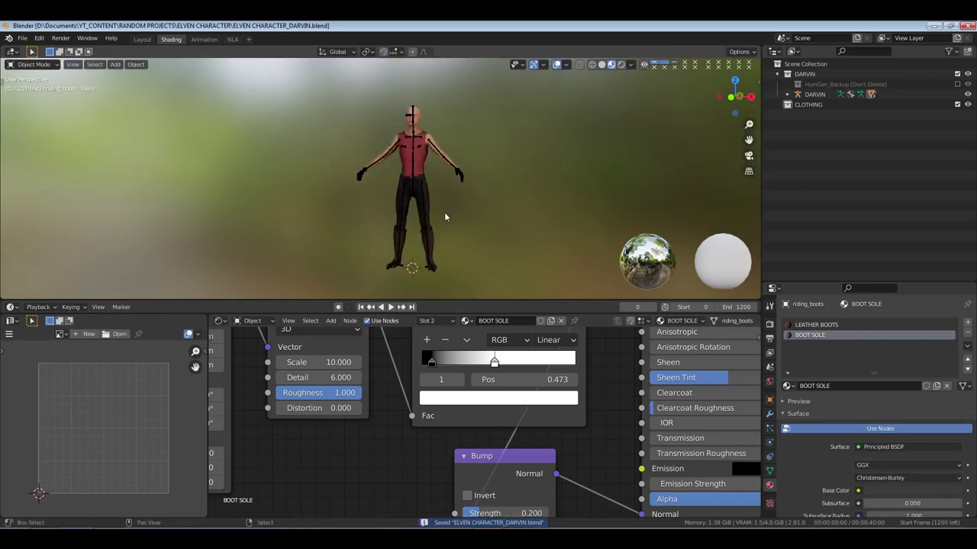
scroll(444, 212, up, 5)
click(141, 38)
scroll(453, 196, up, 1)
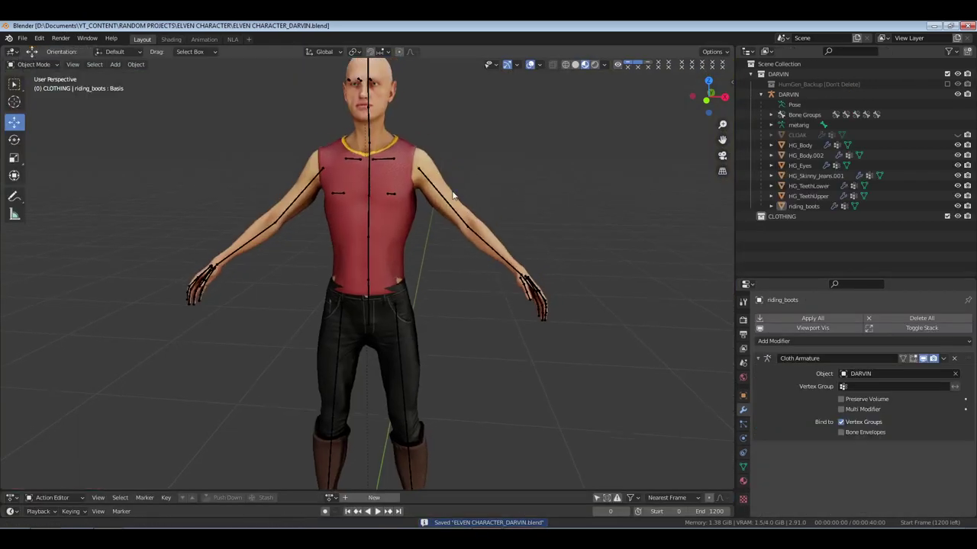
click(957, 134)
scroll(475, 179, down, 3)
middle_drag(475, 178, 446, 223)
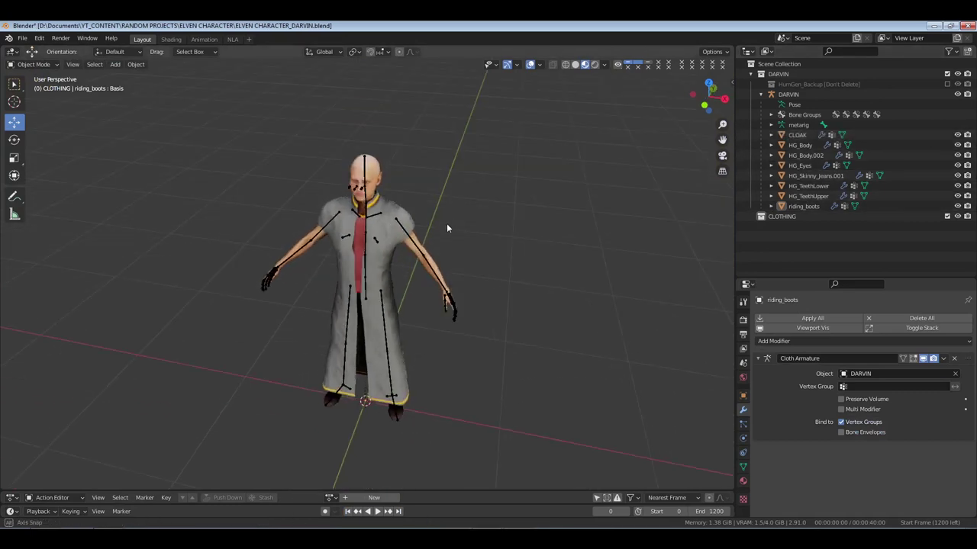
Enable viewport display of all HG_Body particle system modifiers, from ParticleSettings.003 to ParticleSystem 0.015, in Solid shading
click(370, 172)
scroll(447, 217, up, 2)
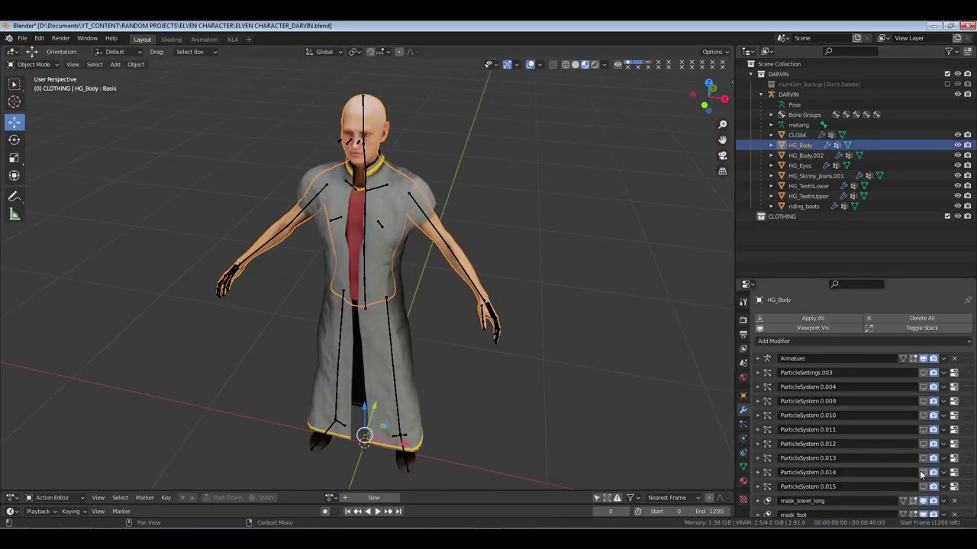
click(574, 64)
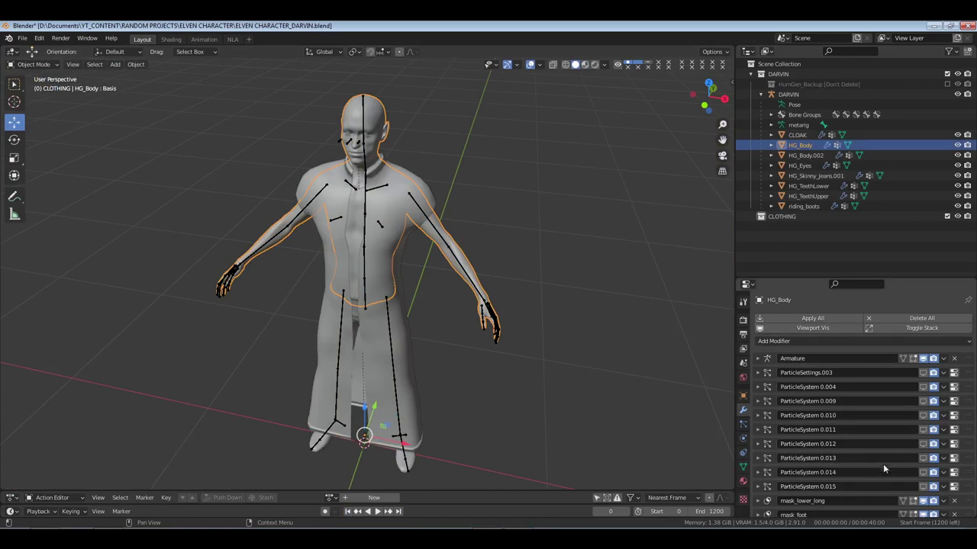
click(923, 486)
drag(923, 456, 923, 376)
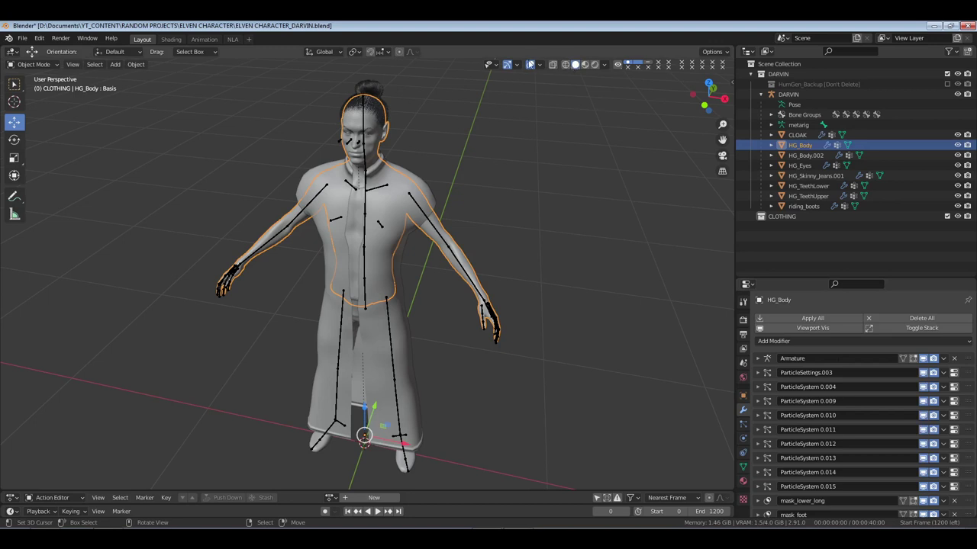
Examine the dressed character with hair in Material Preview with overlays hidden, from full figure to close-up of face and cloak
click(531, 65)
middle_drag(344, 210, 597, 103)
click(407, 185)
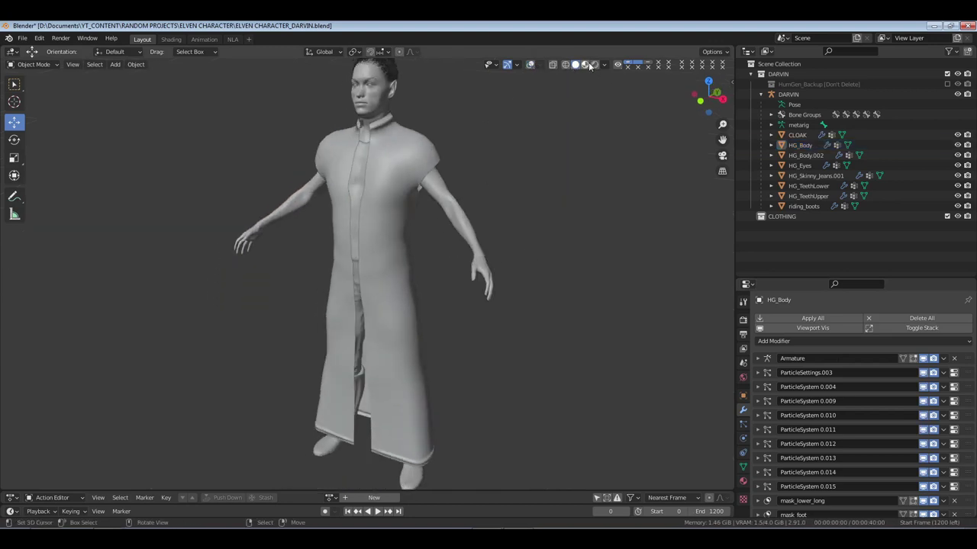
key(z)
scroll(418, 210, down, 3)
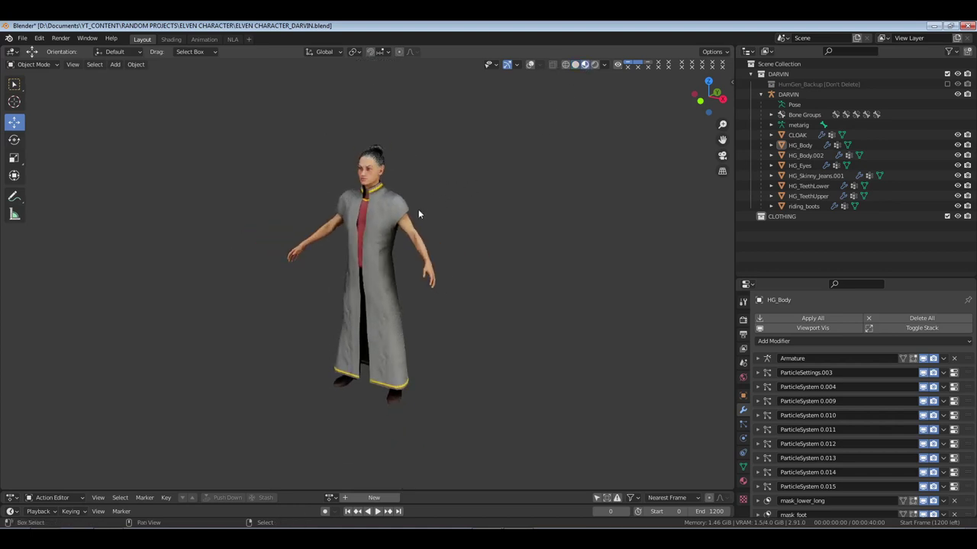
middle_drag(424, 211, 407, 188)
scroll(409, 244, up, 3)
scroll(418, 253, up, 6)
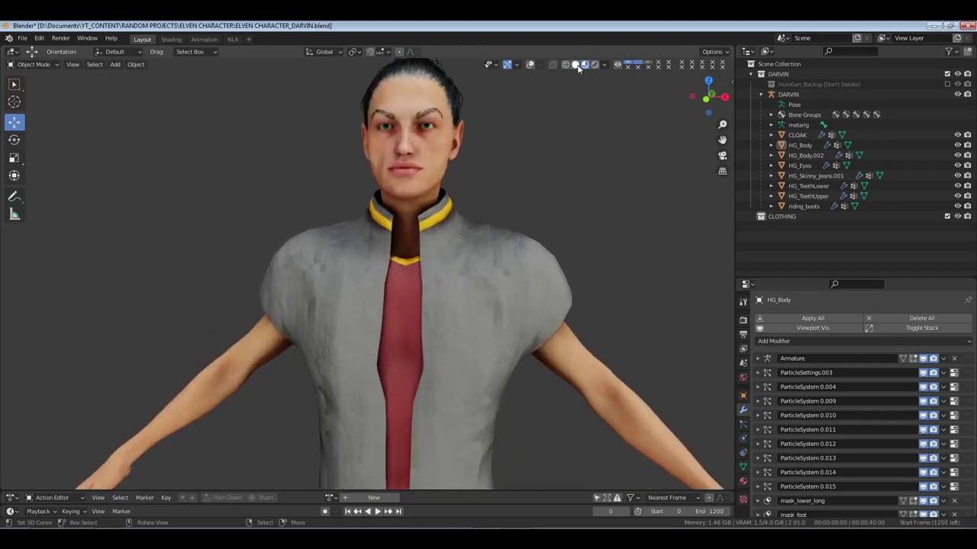
Add the HumGen Face Rig to HG_Body in Solid shading with overlays shown, and hide the hair children
click(576, 65)
click(529, 65)
click(443, 177)
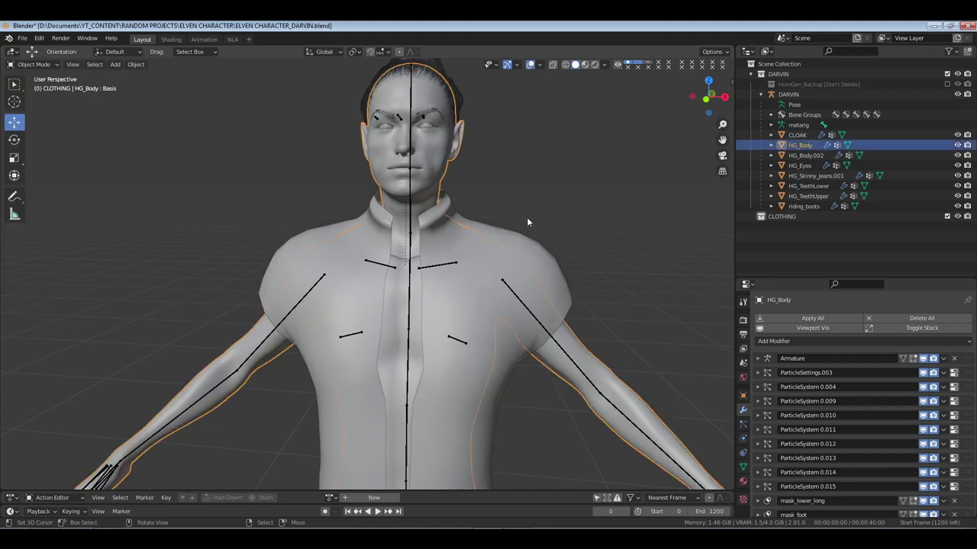
key(n)
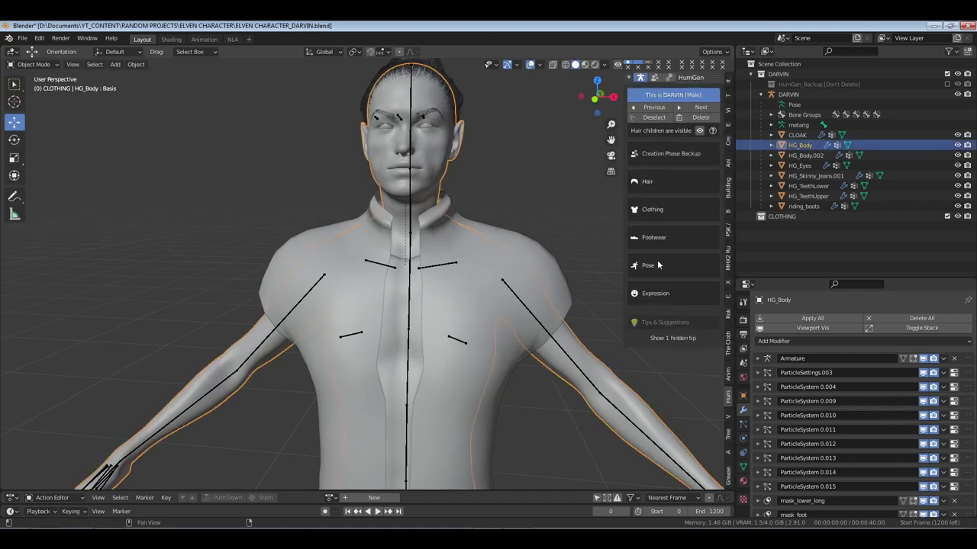
click(653, 298)
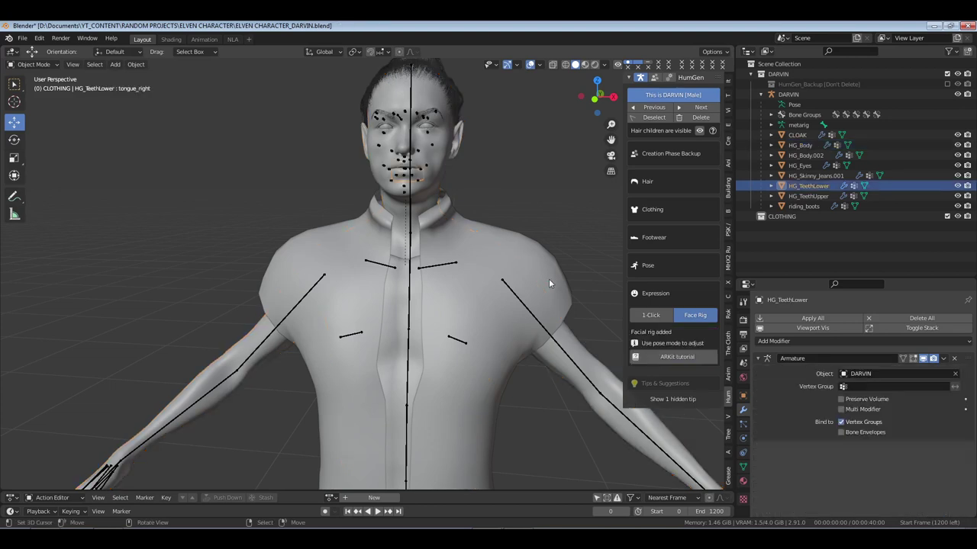
key(alt+a)
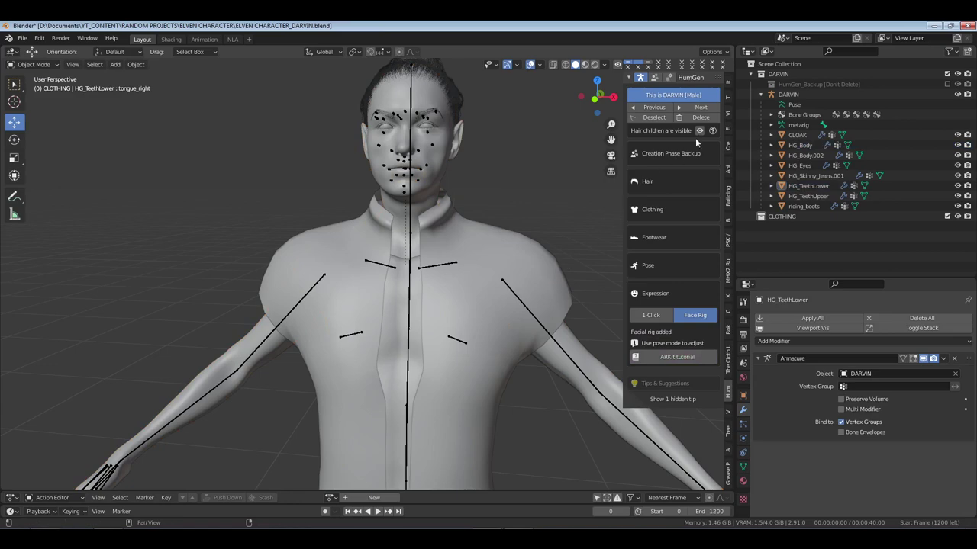
click(699, 131)
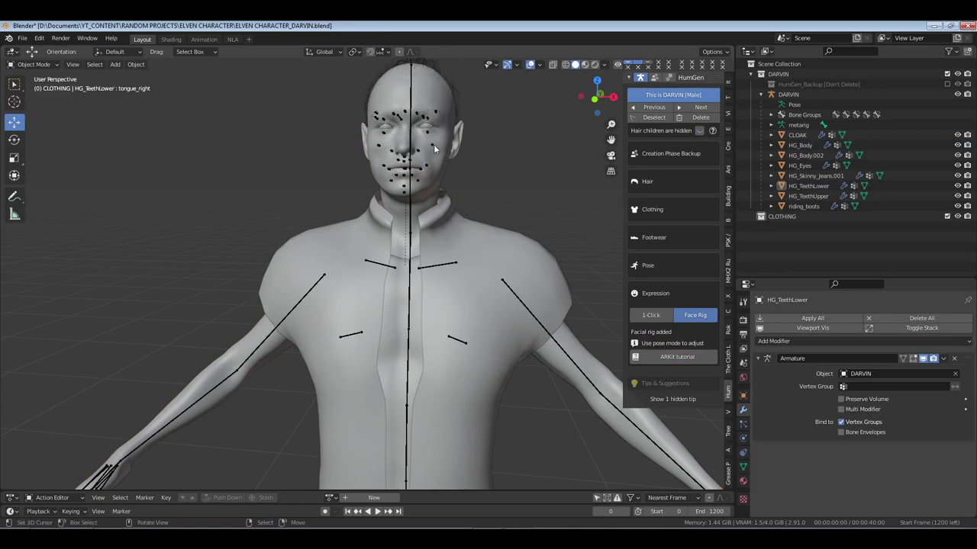
Put the DARVIN armature in Pose Mode and try moving the mouth_smile_frown_L bone downward
click(433, 145)
mouse_move(433, 145)
ctrl+middle_down()
mouse_move(457, 193)
mouse_move(439, 247)
ctrl+middle_up()
key(ctrl+Tab)
click(441, 160)
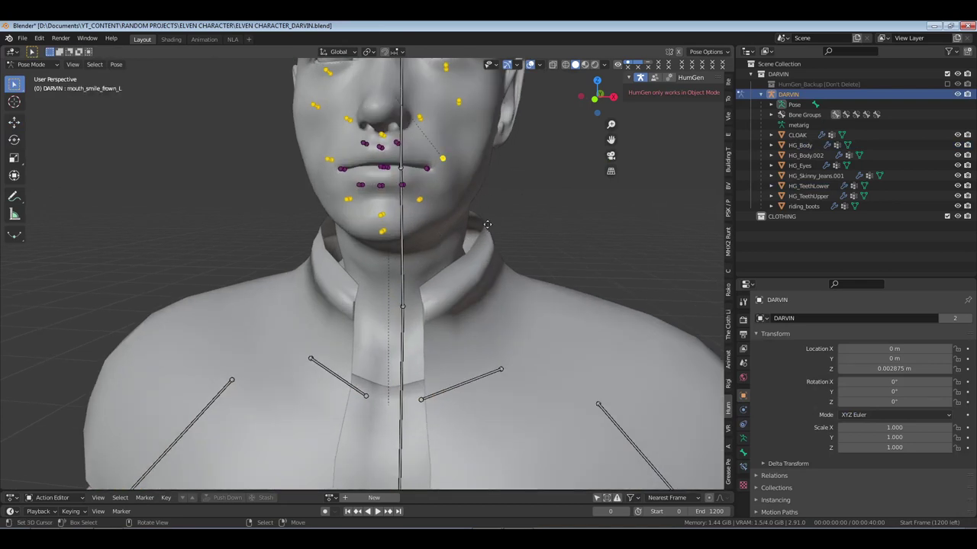
key(g)
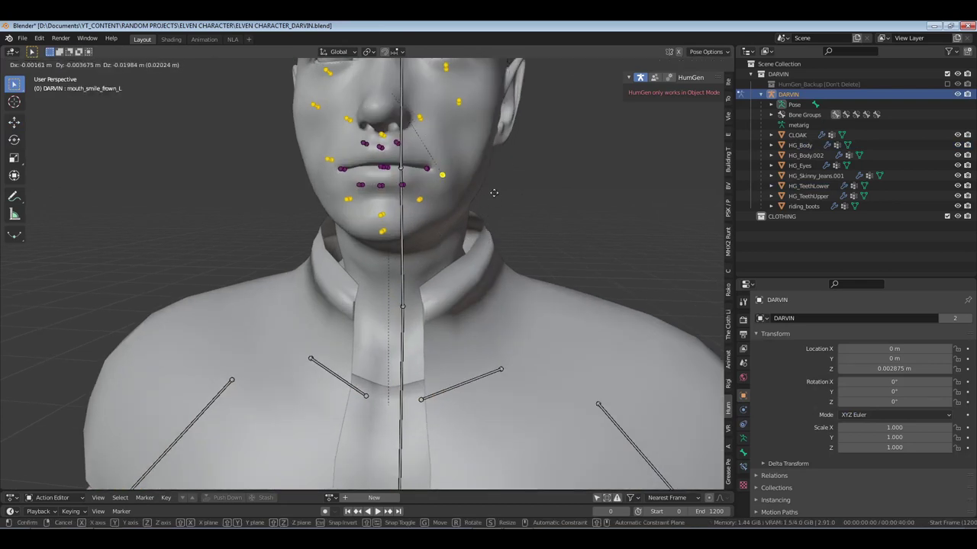
right_click(486, 200)
scroll(481, 202, down, 3)
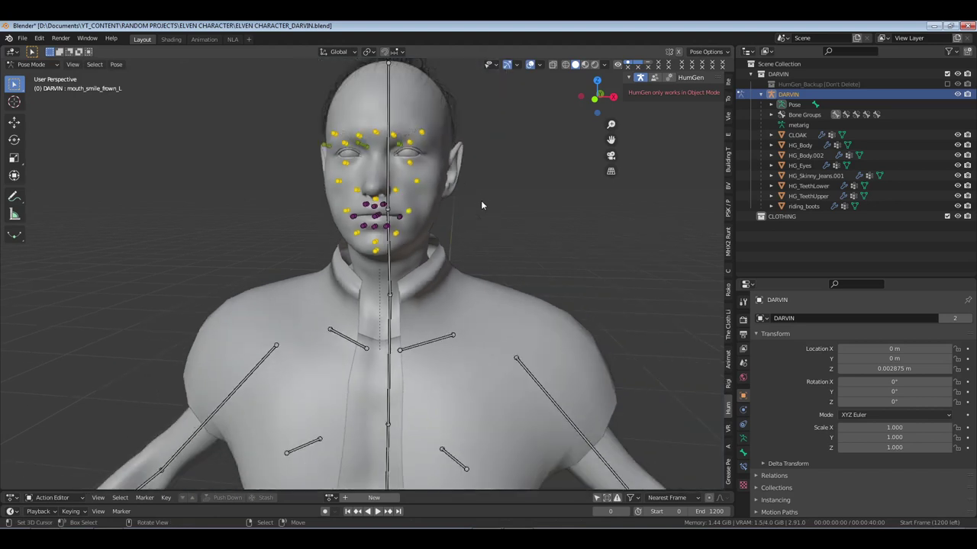
Return to Object Mode, remove the facial rig from DARVIN, and save the file
key(Tab)
key(Tab)
click(632, 315)
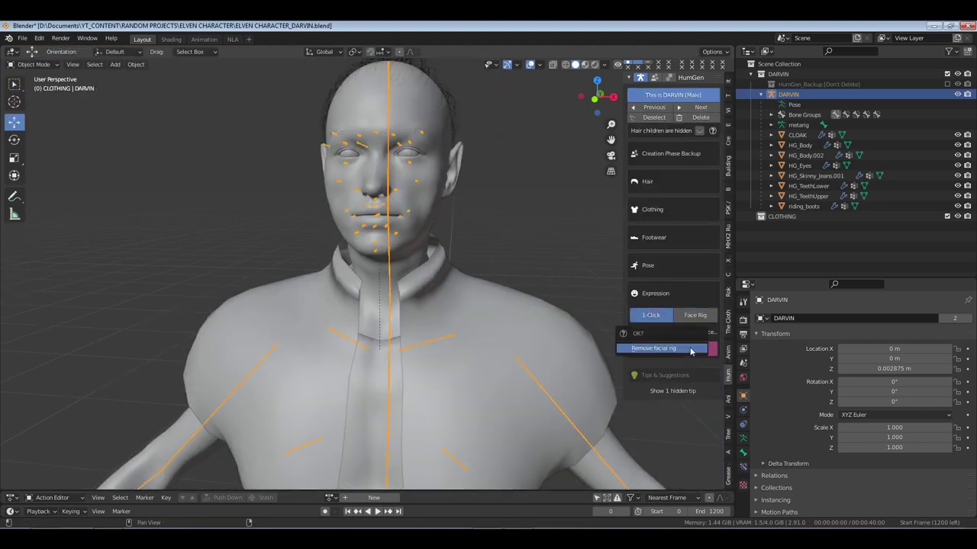
click(672, 348)
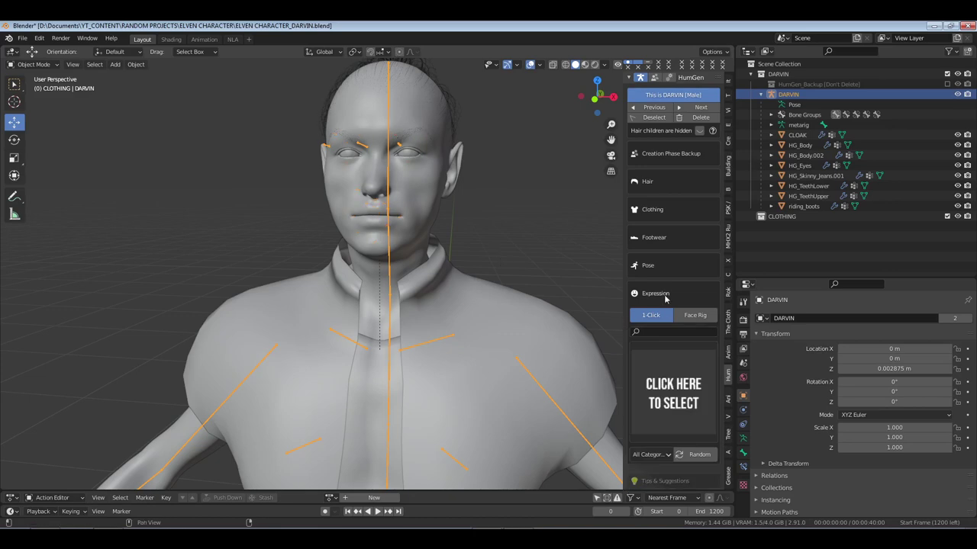
click(641, 292)
click(481, 264)
key(ctrl+s)
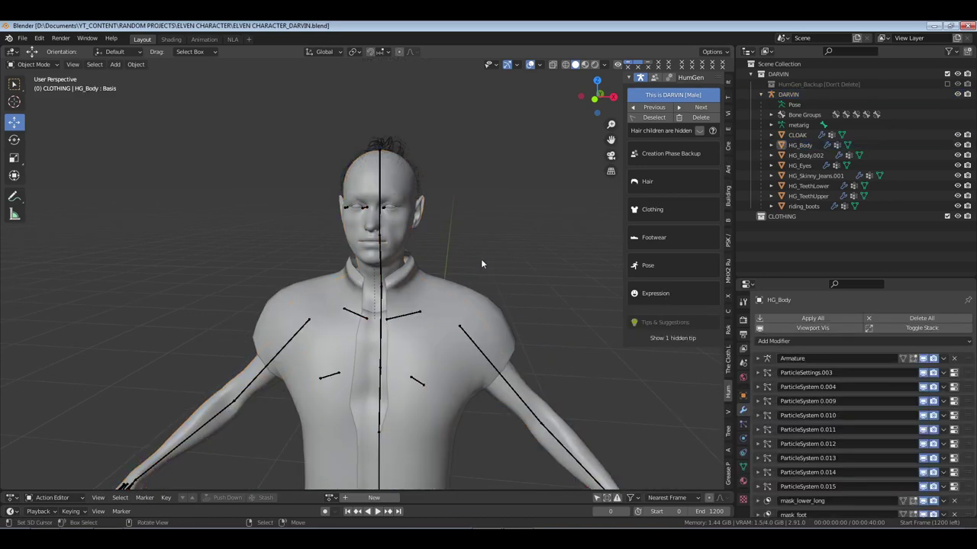
Select the DARVIN armature and add the HumGen Face Rig again through the Expression options
middle_drag(481, 264, 394, 238)
scroll(422, 249, up, 3)
click(387, 162)
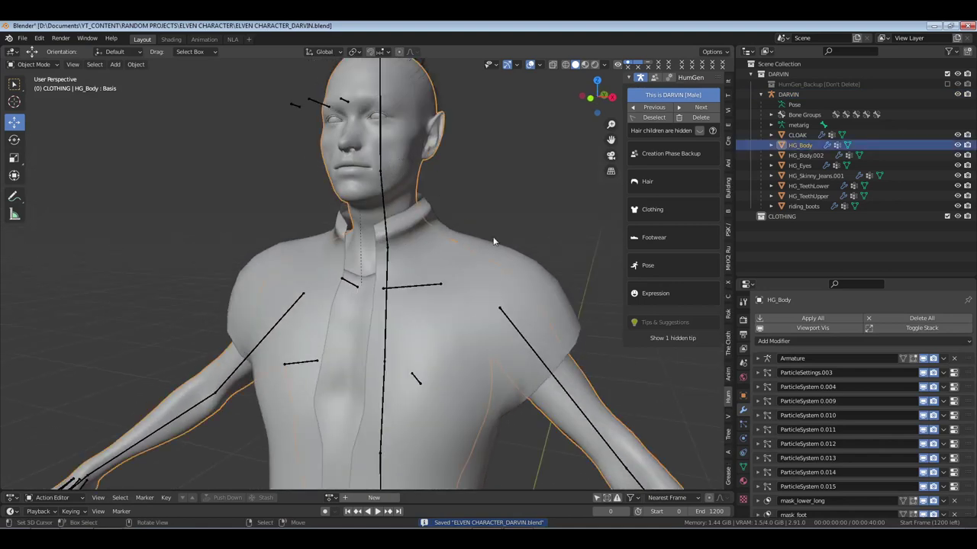
click(653, 294)
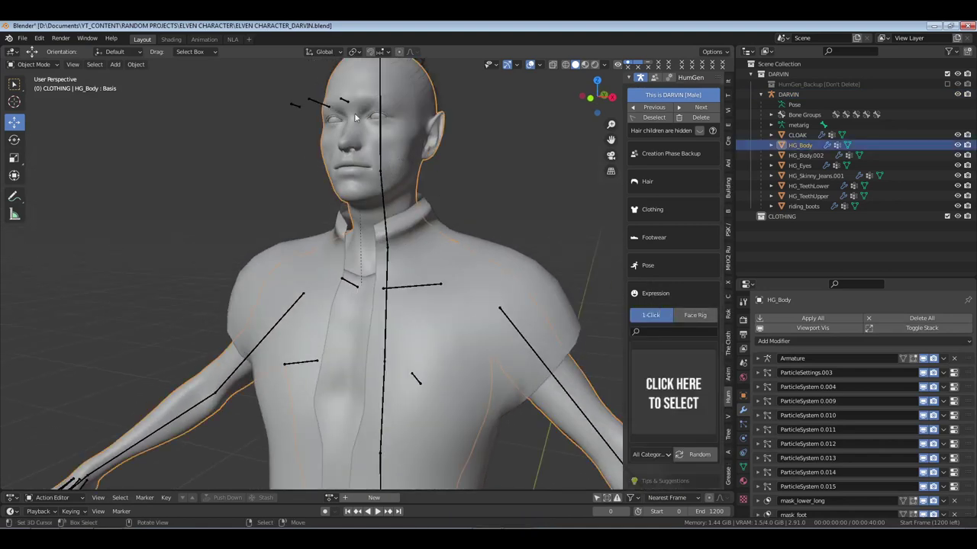
click(316, 101)
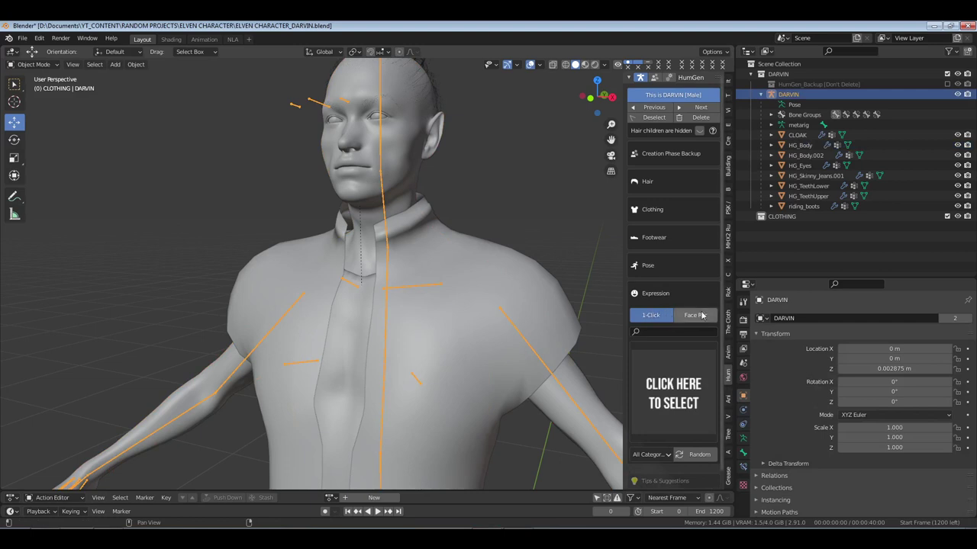
click(694, 315)
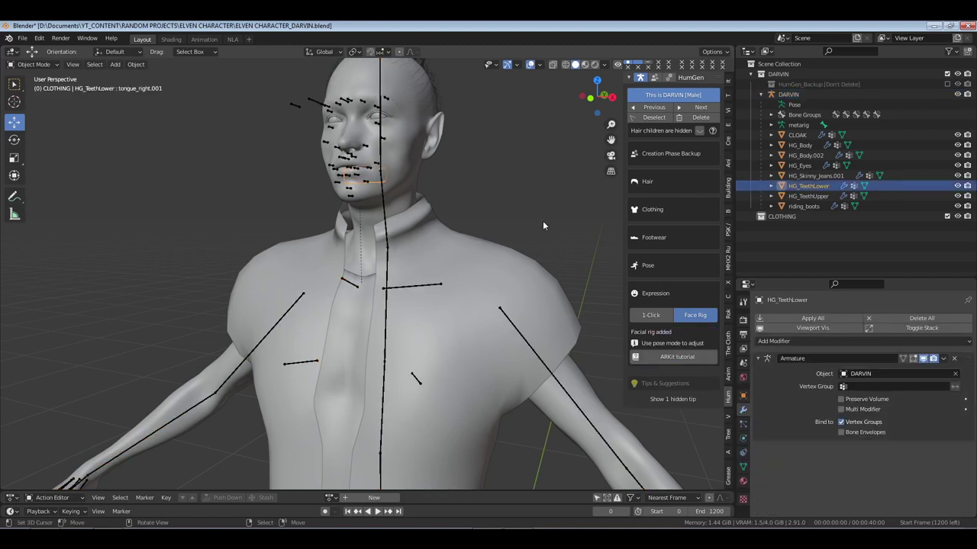
click(542, 220)
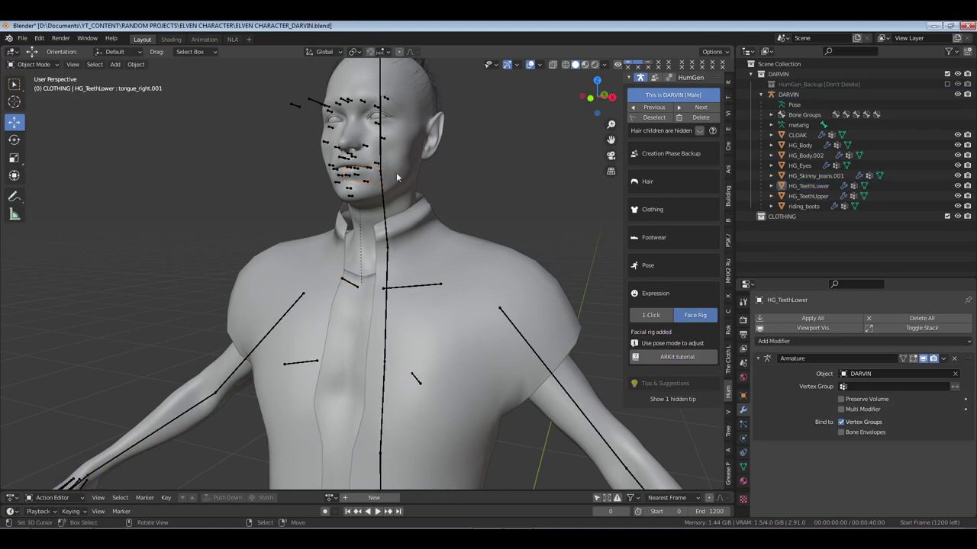
Try moving the mouth_smile_frown_L bone again in Pose Mode on the newly added face rig
click(329, 105)
key(ctrl+Tab)
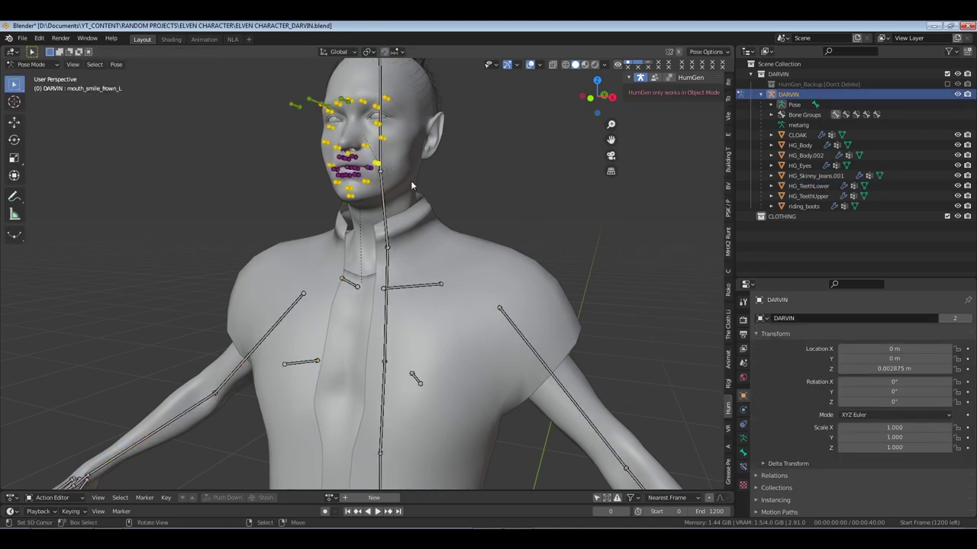
key(g)
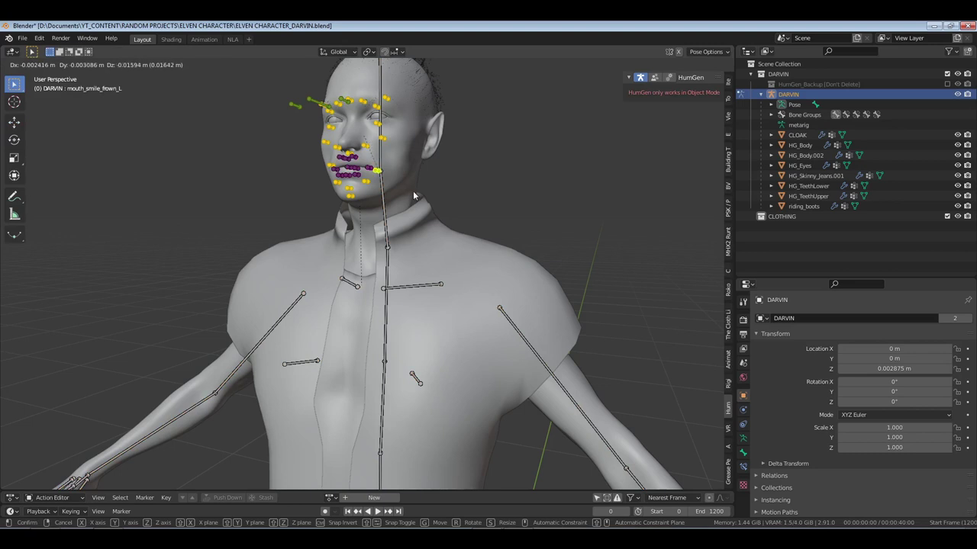
right_click(417, 190)
Return to Object Mode with nothing selected, save the file, and remove the facial rig from DARVIN
key(ctrl+Tab)
key(alt+a)
key(ctrl+s)
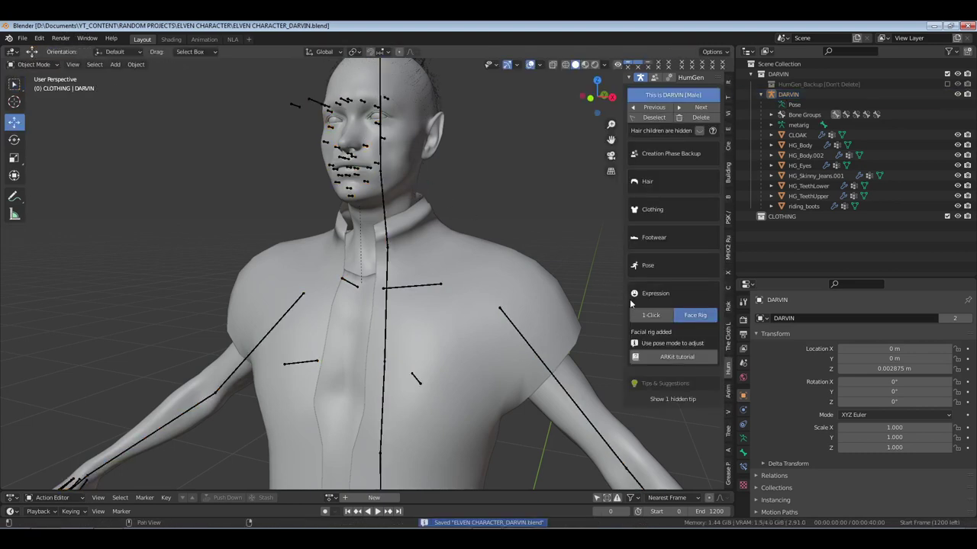
click(649, 314)
click(685, 349)
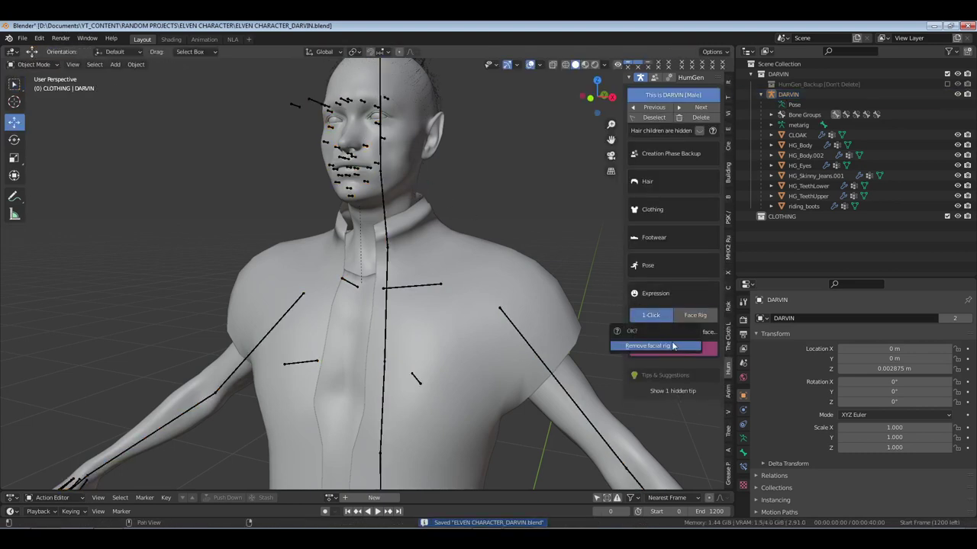
click(673, 346)
scroll(664, 450, down, 1)
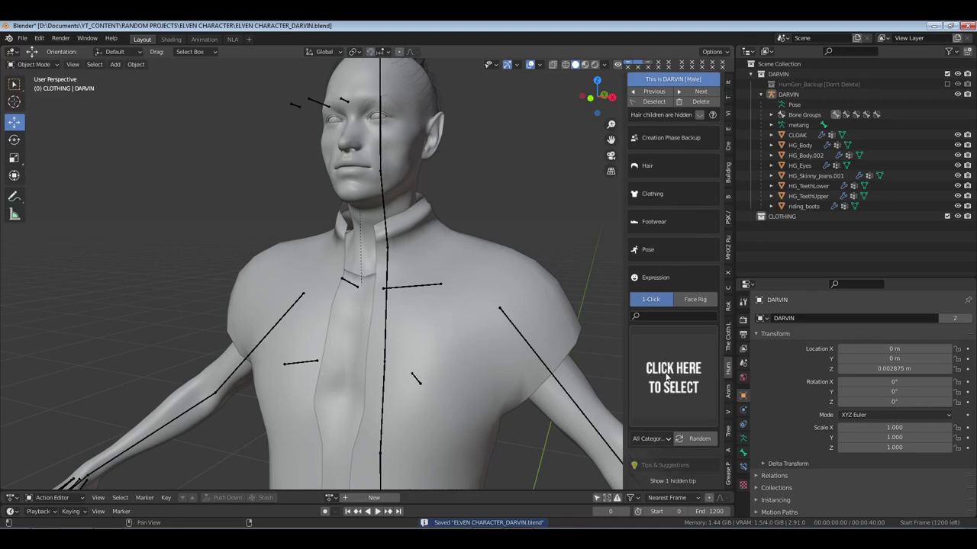
Browse the Expressive category of the 1-Click expression library, and close the Expression options
click(650, 439)
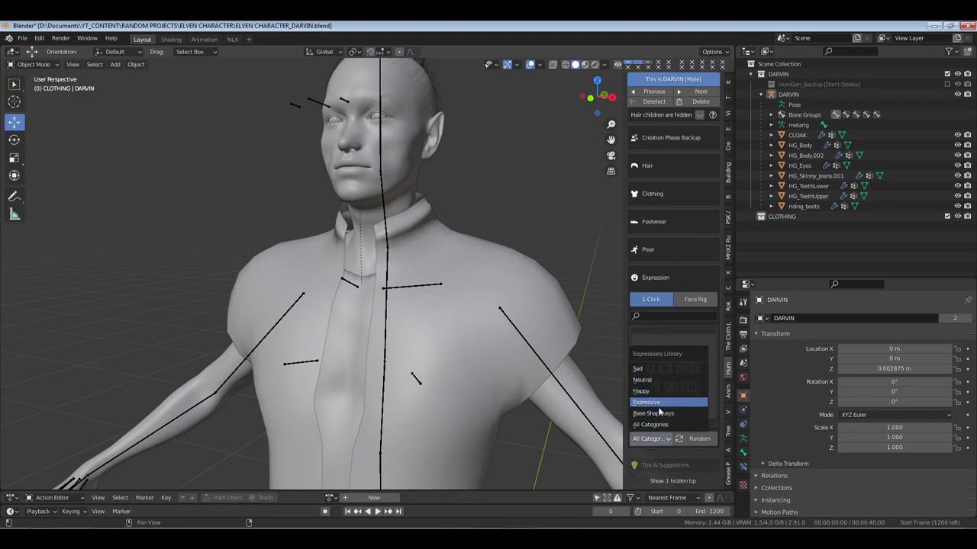
click(660, 402)
click(671, 387)
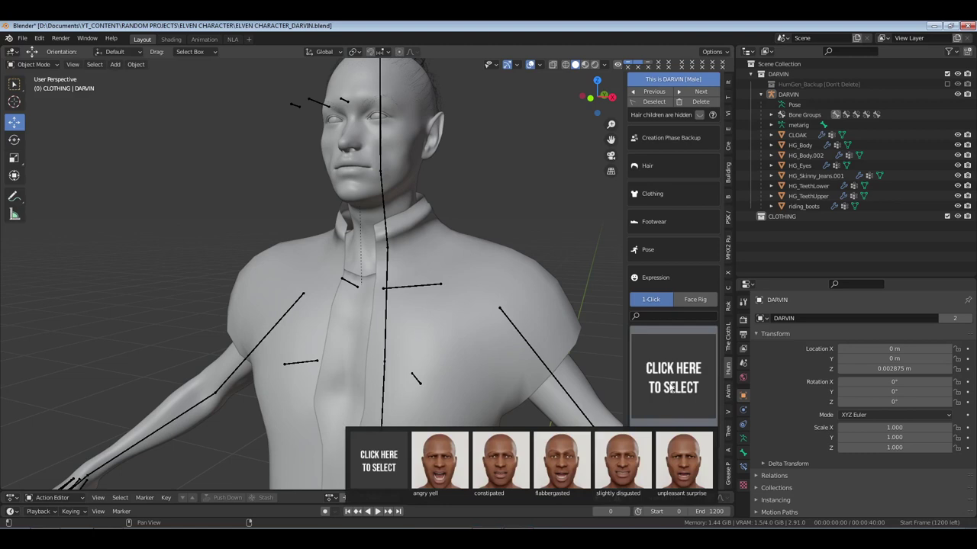
click(650, 280)
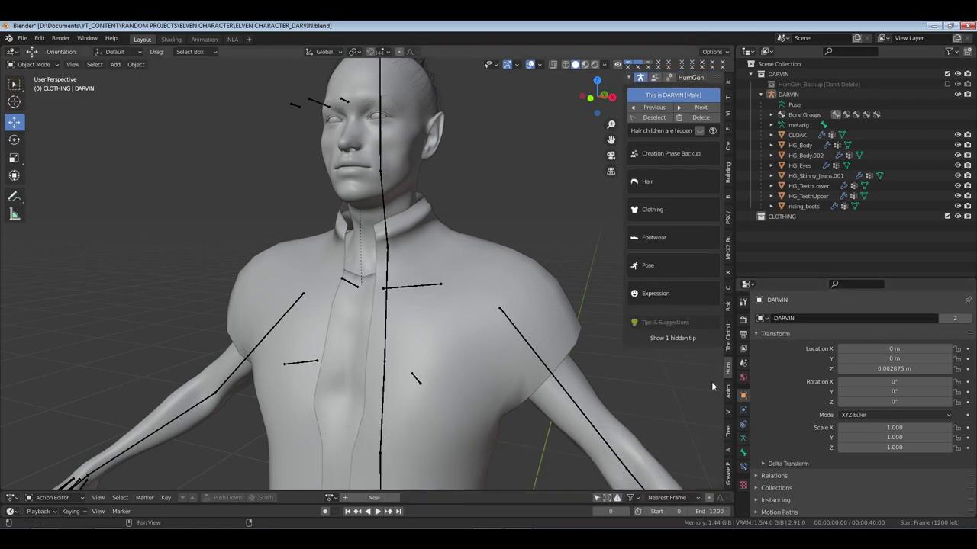
Select the HG_Body mesh and inspect its shape keys list for facial expression keys
click(390, 156)
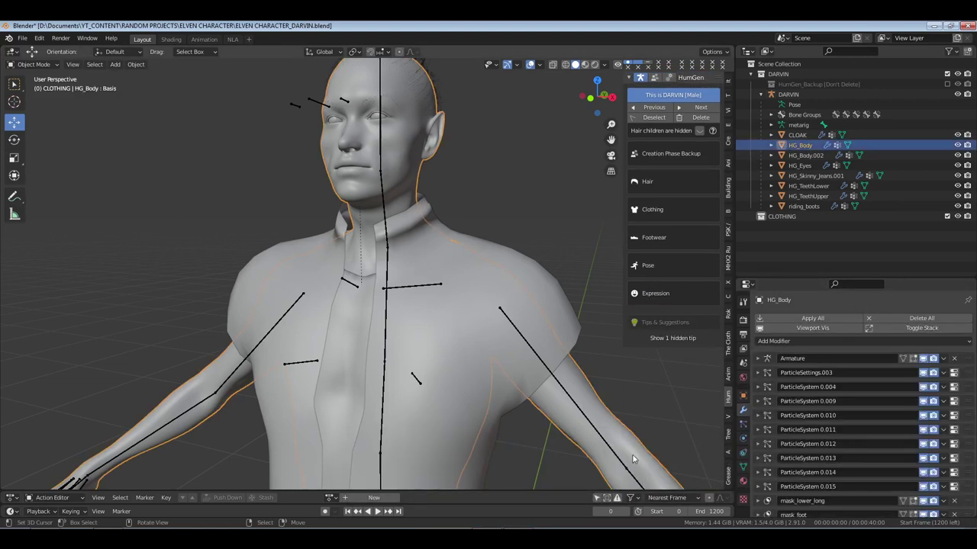
click(743, 466)
scroll(839, 468, down, 3)
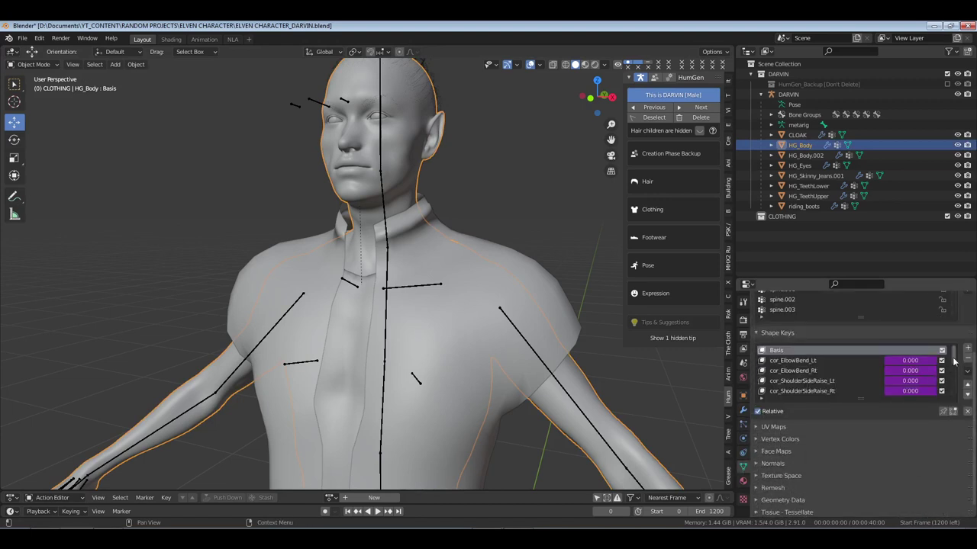
mouse_move(953, 362)
mouse_down()
mouse_move(955, 390)
mouse_move(955, 351)
mouse_up()
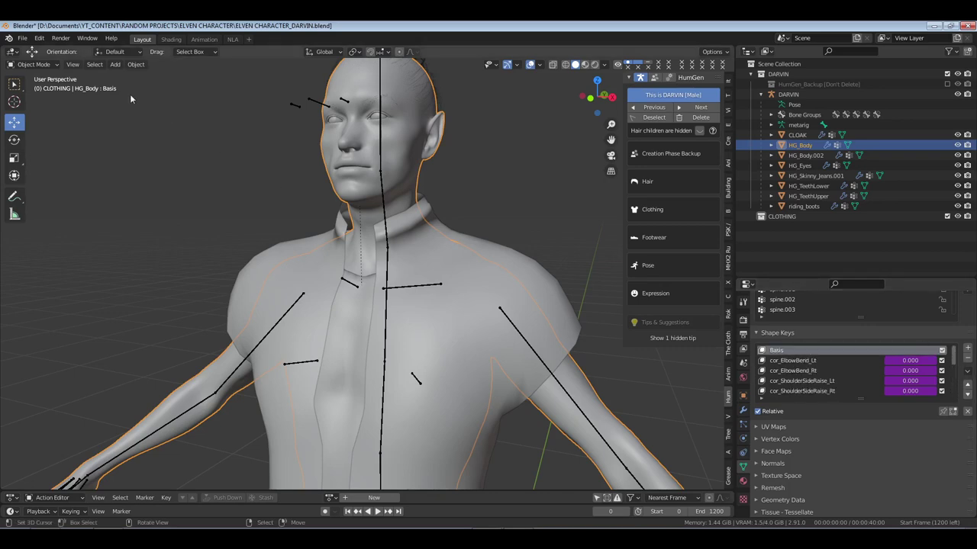
Roll back through the undo history to the Toggle Pose Mode entry before the first facial rig removal
click(39, 38)
click(64, 75)
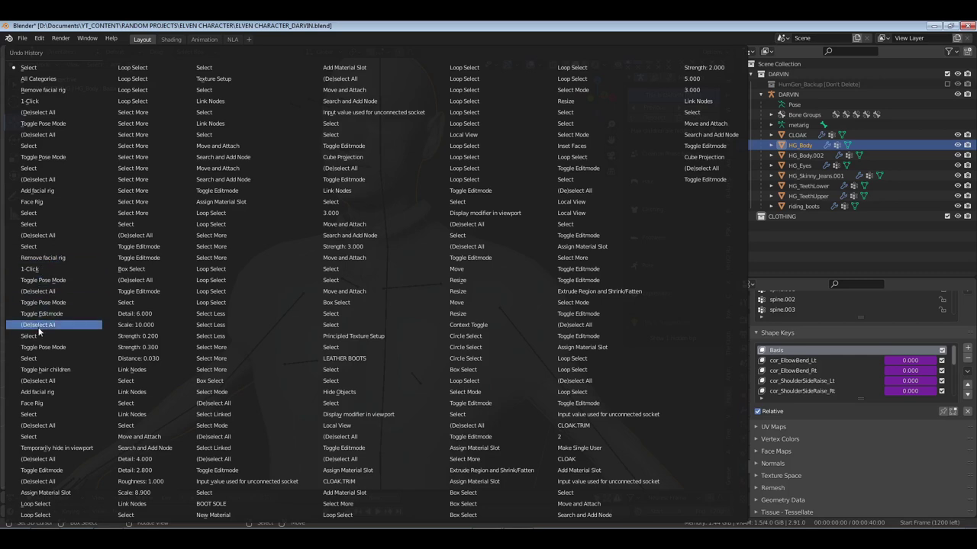
click(594, 302)
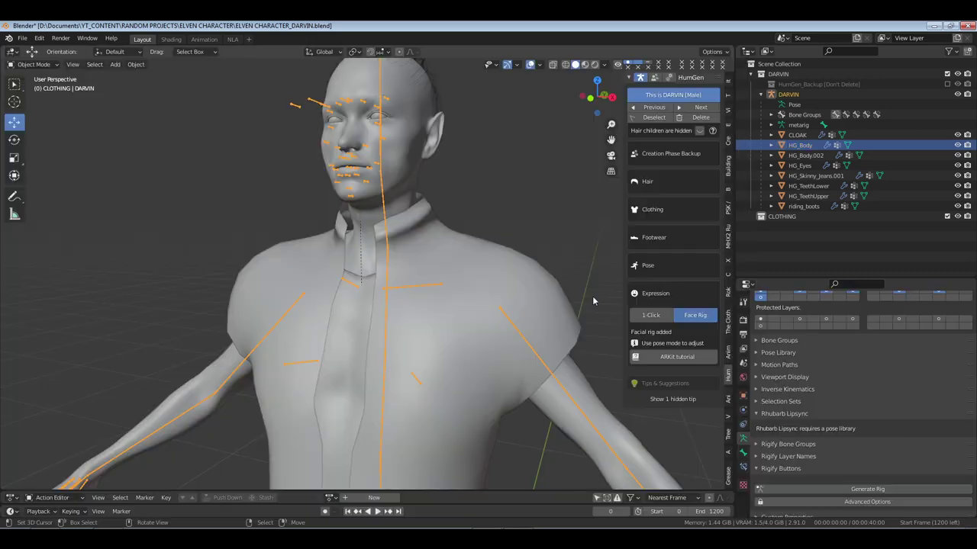
click(22, 39)
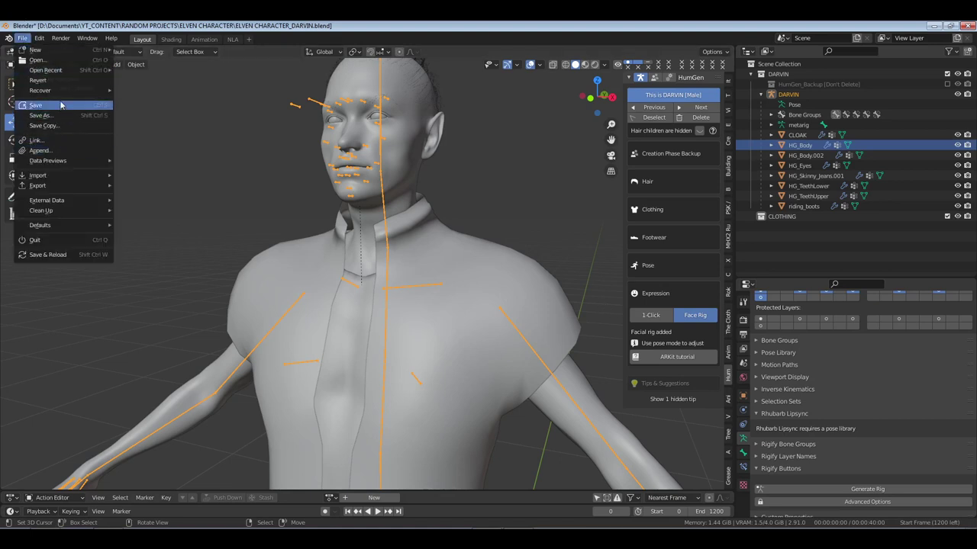
click(35, 32)
click(39, 38)
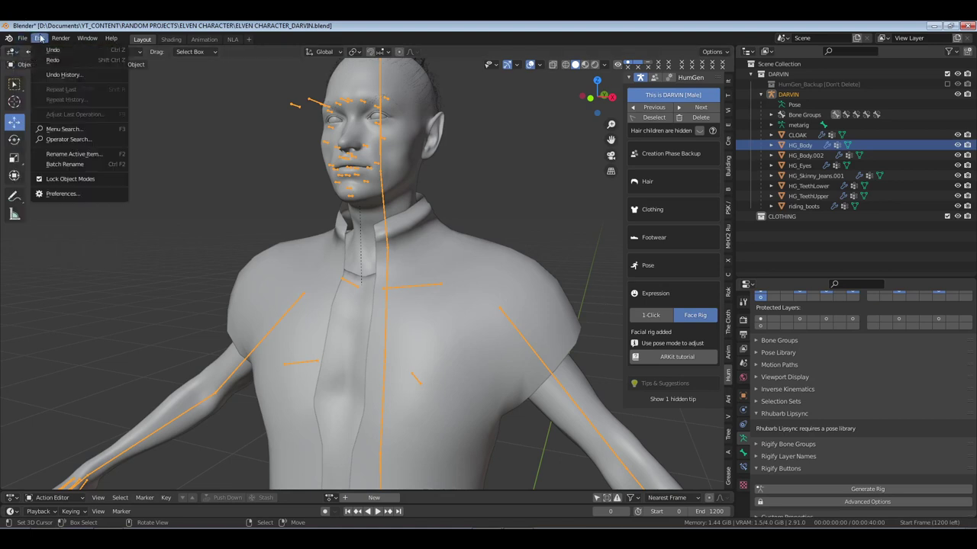
click(68, 75)
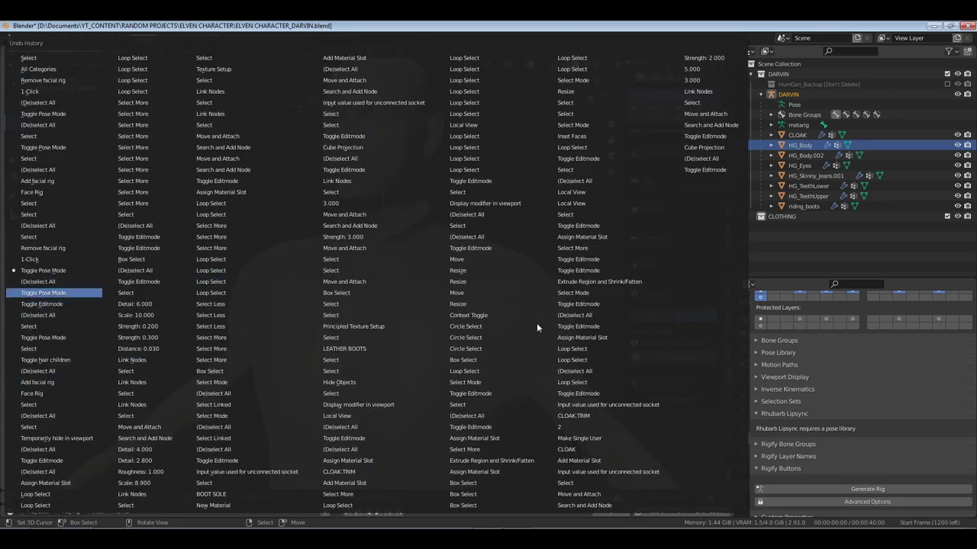
key(Escape)
Roll back further in the undo history to before the face rig was first added, and check HG_Body's shape keys
click(23, 38)
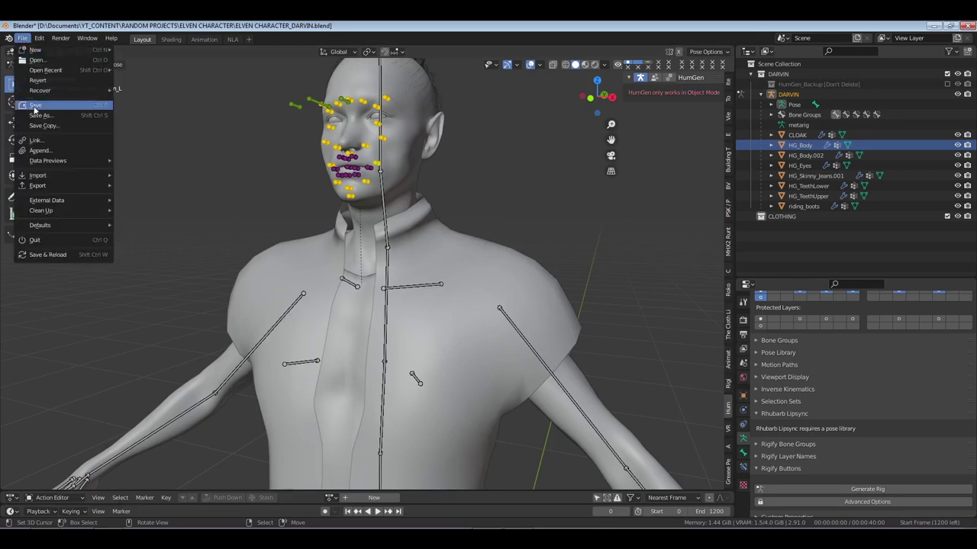
mouse_move(40, 40)
click(61, 75)
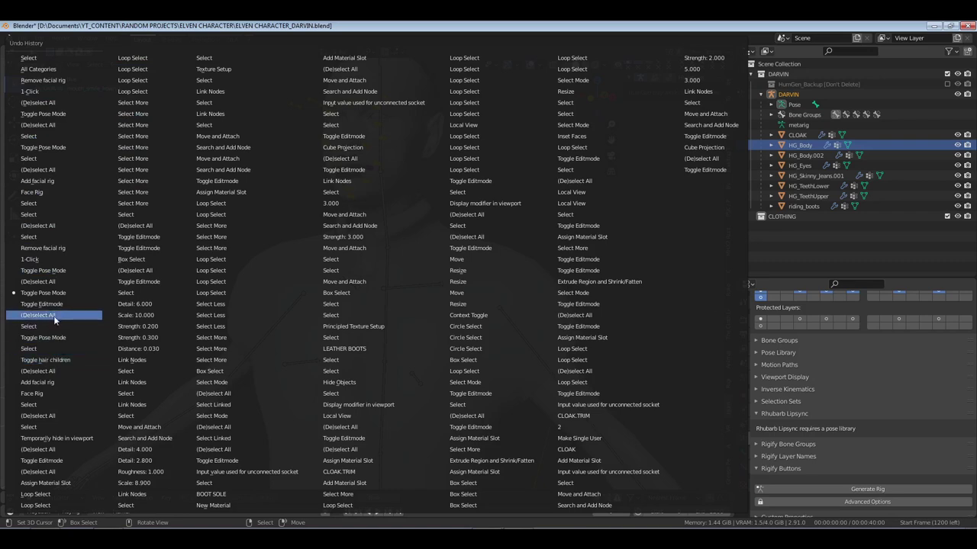
click(461, 319)
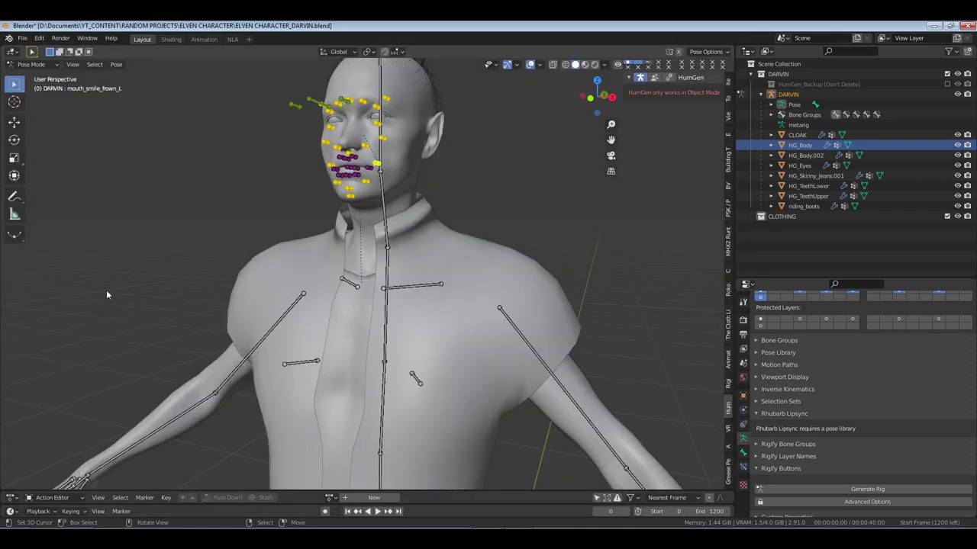
click(39, 38)
click(59, 75)
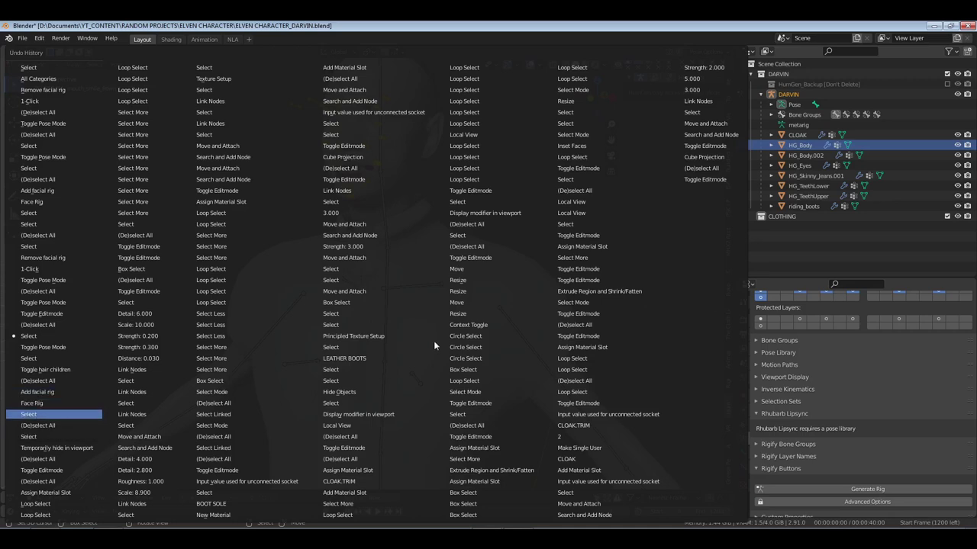
click(444, 317)
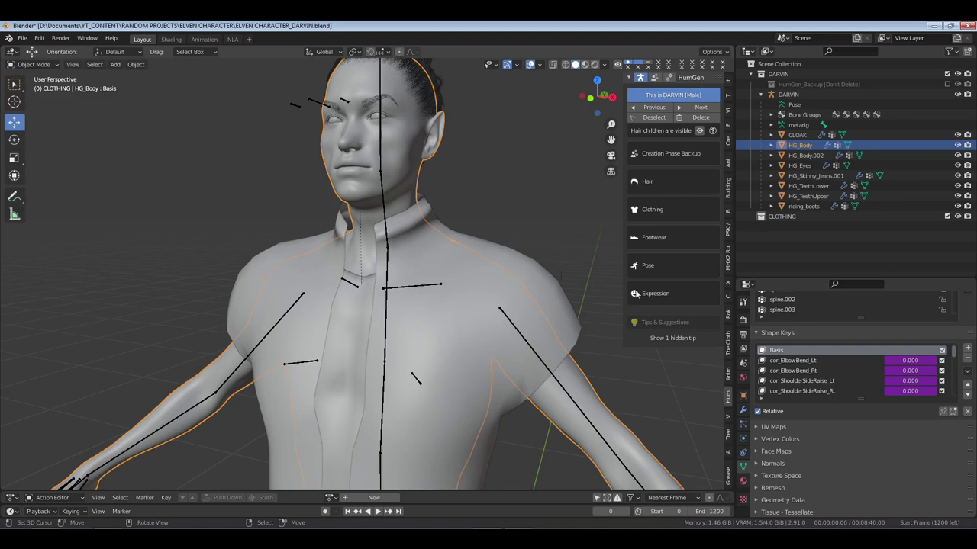
drag(953, 352, 952, 395)
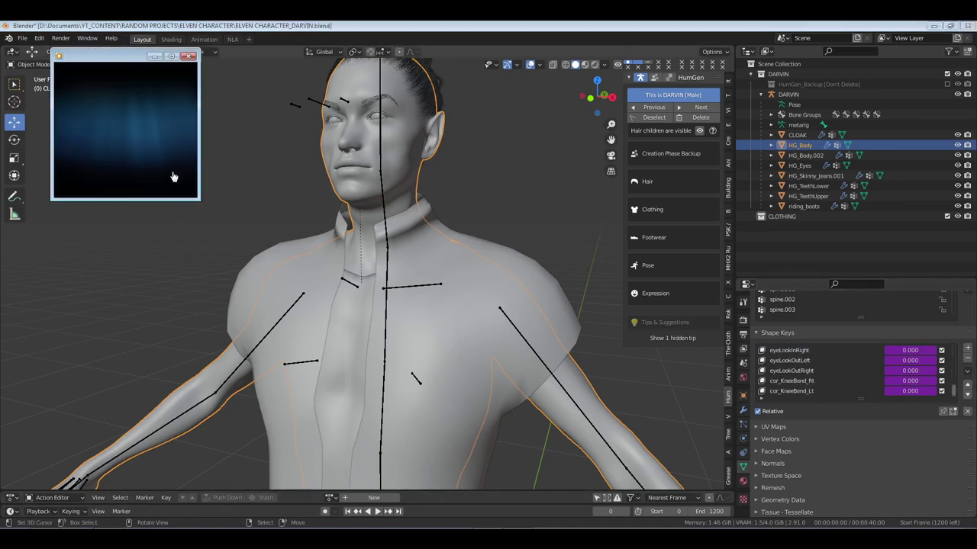
right_click(127, 129)
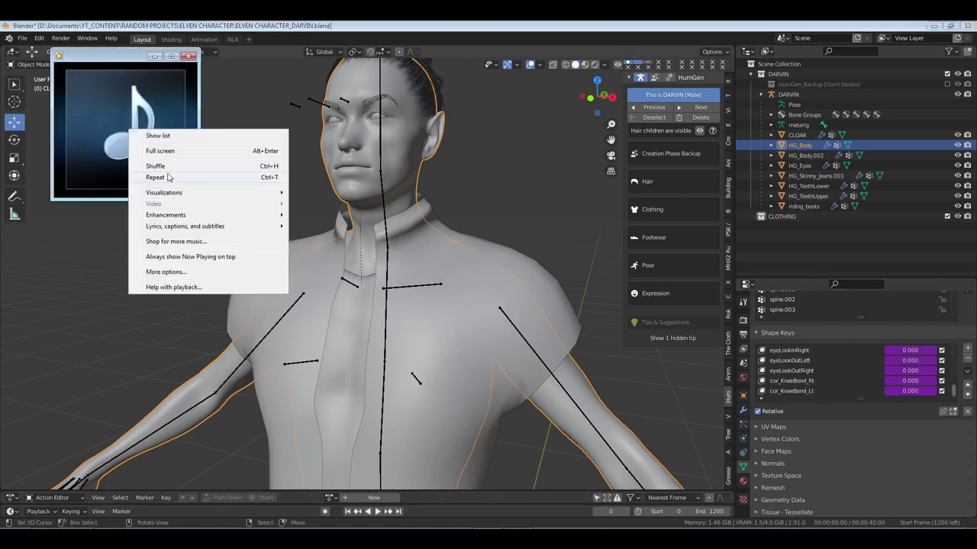
click(125, 177)
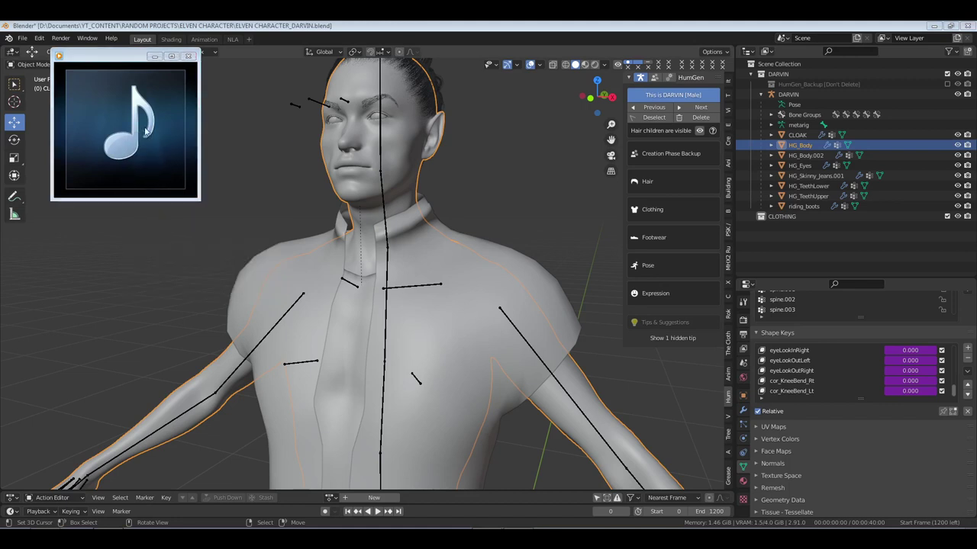
Deselect HG_Body and save the restored file
click(804, 256)
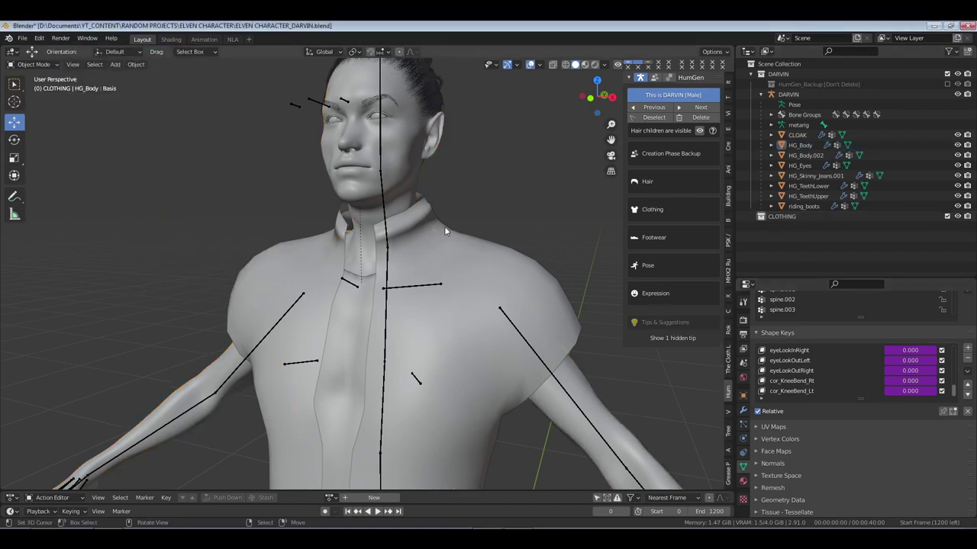
key(ctrl+s)
middle_drag(444, 225, 523, 284)
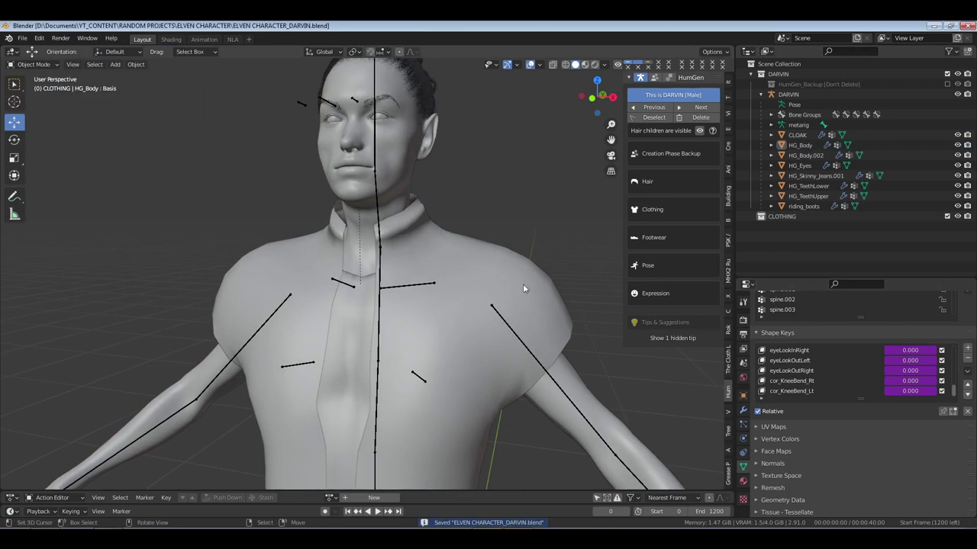
Make the eyeLookInRight shape key active and look through the rest of HG_Body's shape keys list
click(787, 351)
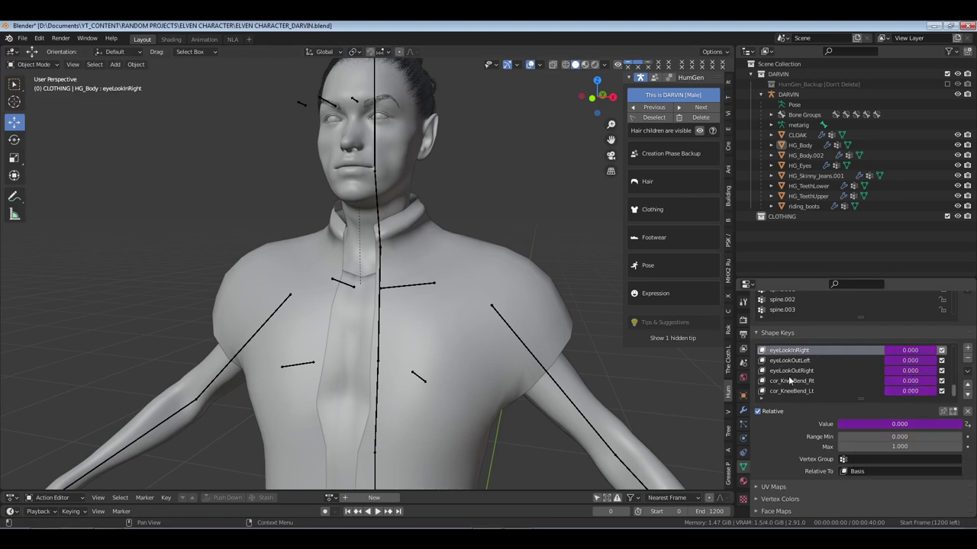
mouse_move(954, 393)
mouse_down()
mouse_move(957, 353)
mouse_move(957, 398)
mouse_up()
scroll(957, 393, up, 5)
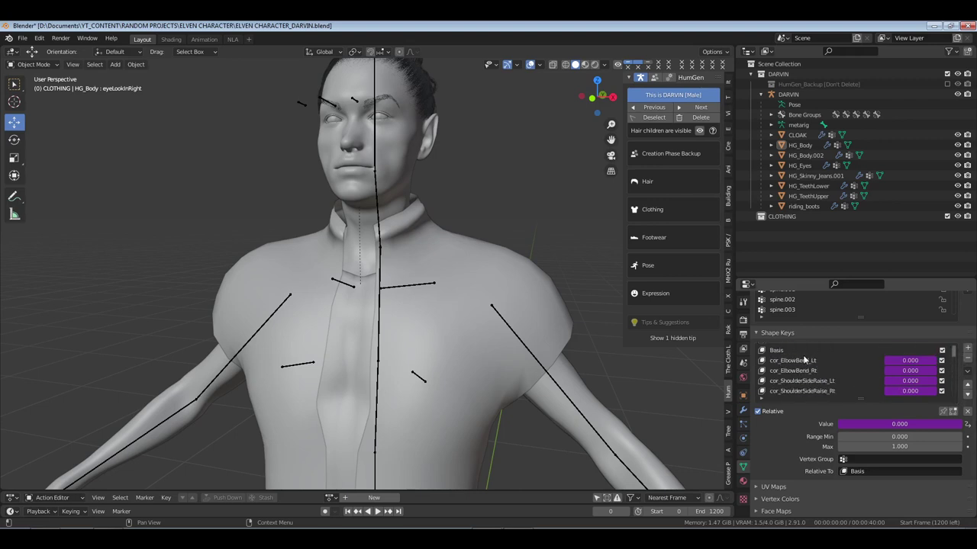
Reopen the 1-Click expression library and browse the Expressive and Neutral categories
click(647, 296)
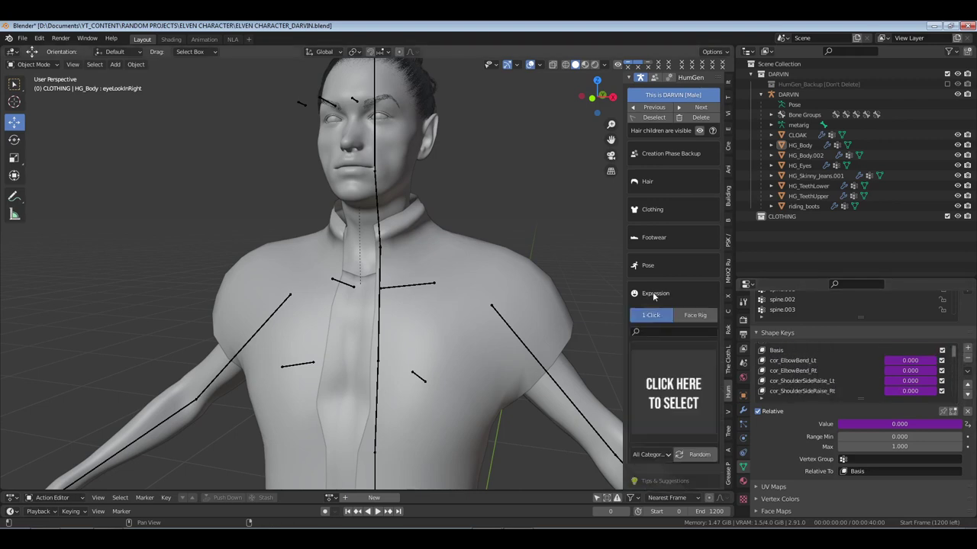
click(660, 453)
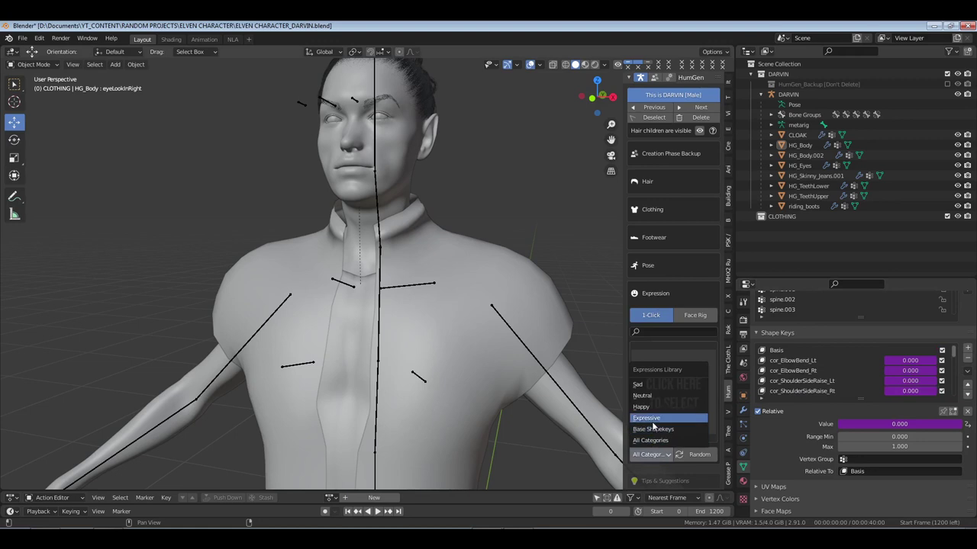
click(658, 418)
click(663, 382)
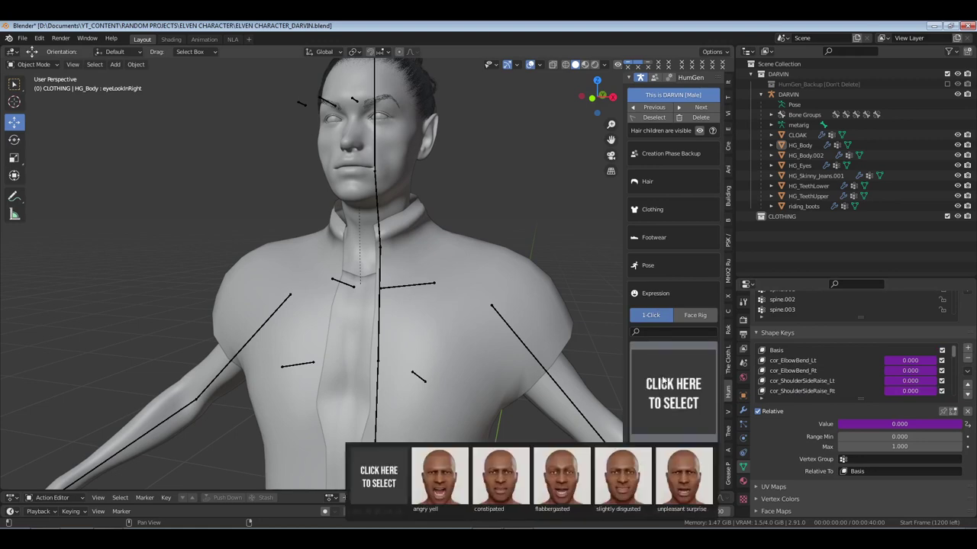
click(657, 455)
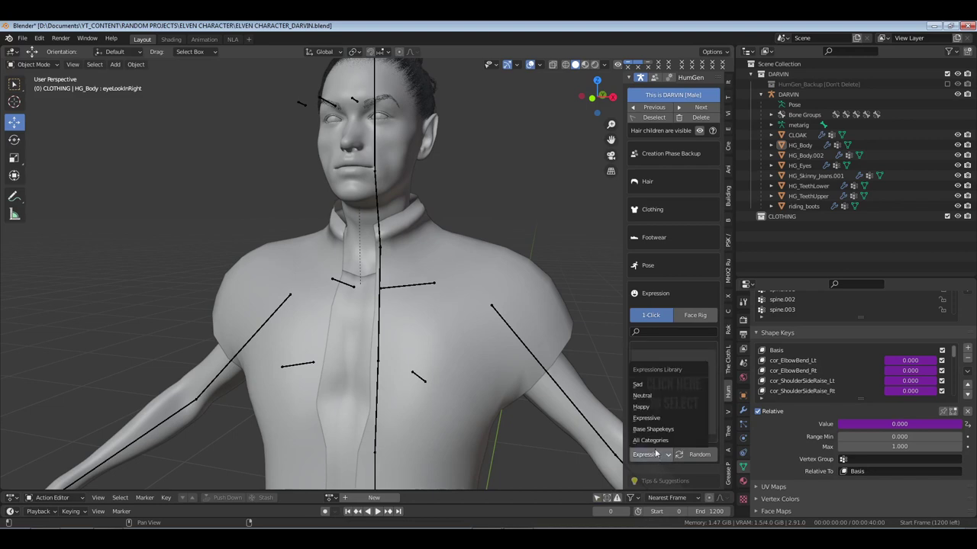
click(658, 394)
click(663, 389)
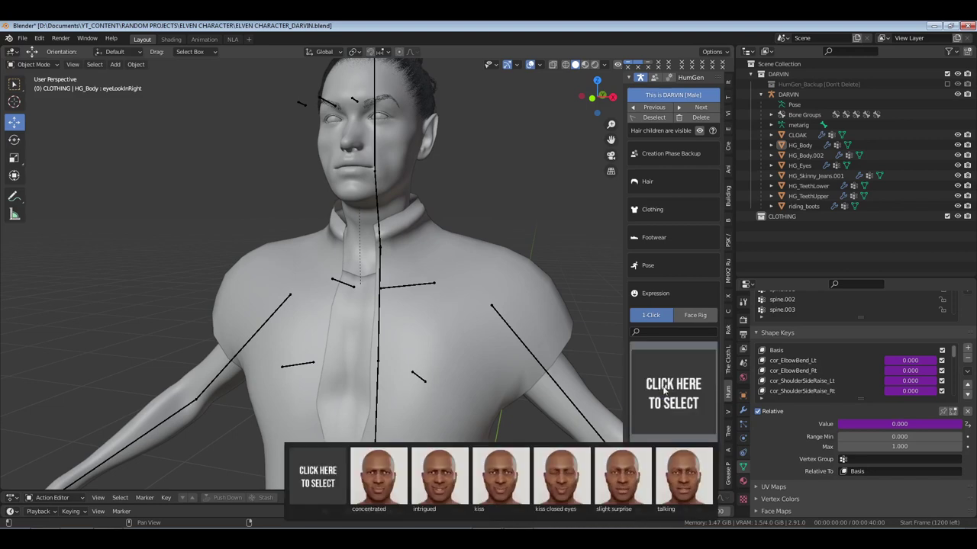
Browse the Happy expressions and return to the Expressive category's previews
click(656, 457)
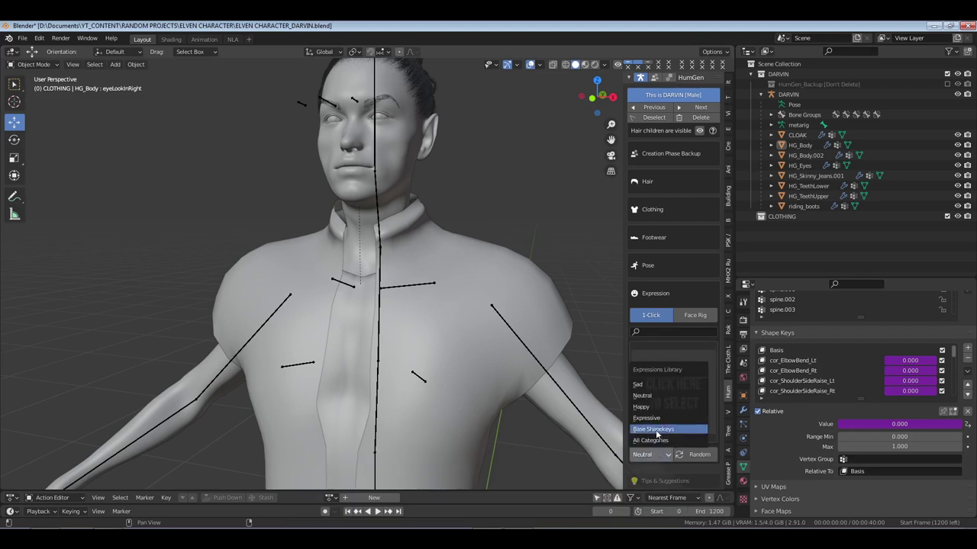
click(645, 406)
click(664, 409)
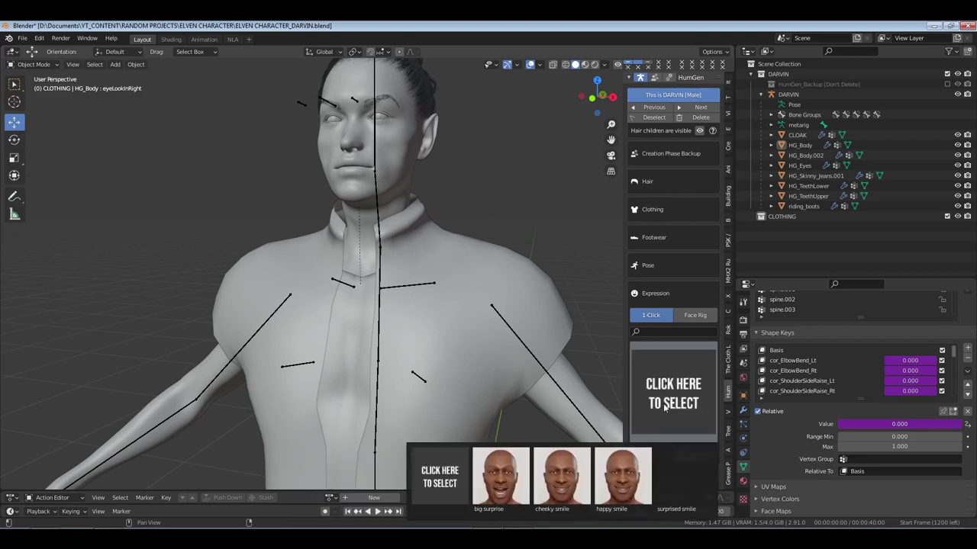
click(658, 455)
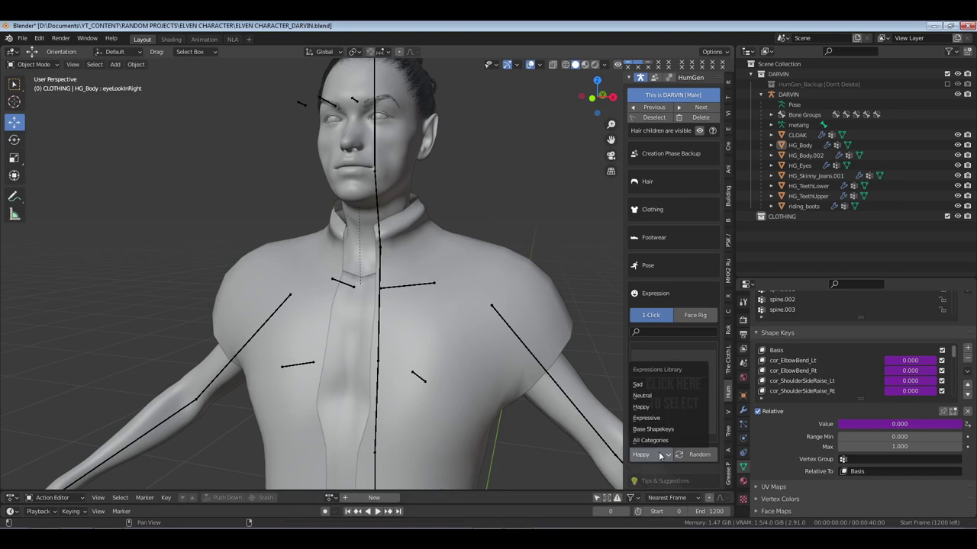
click(660, 395)
click(669, 402)
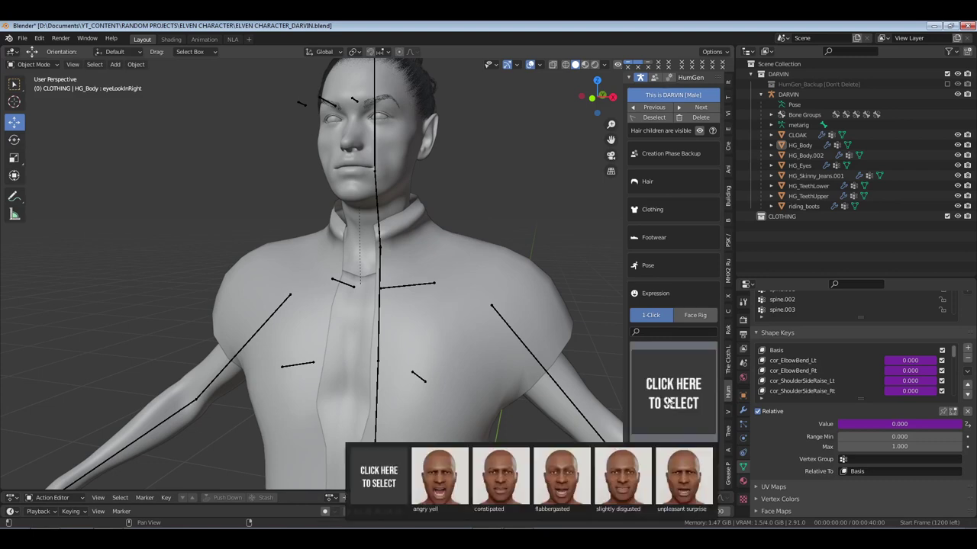
Browse the 1-Click expression library further, including the All Categories and Happy expressions
click(581, 295)
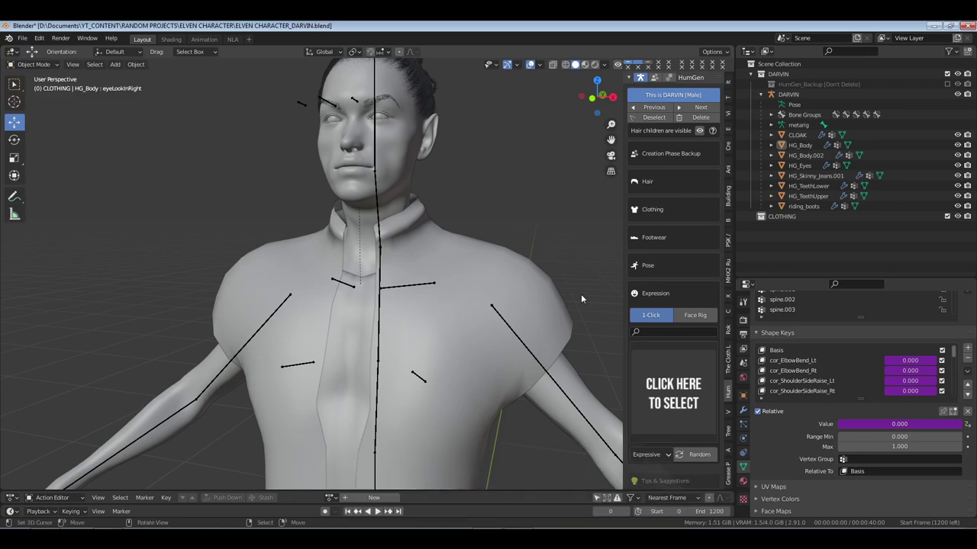
middle_drag(580, 293, 550, 305)
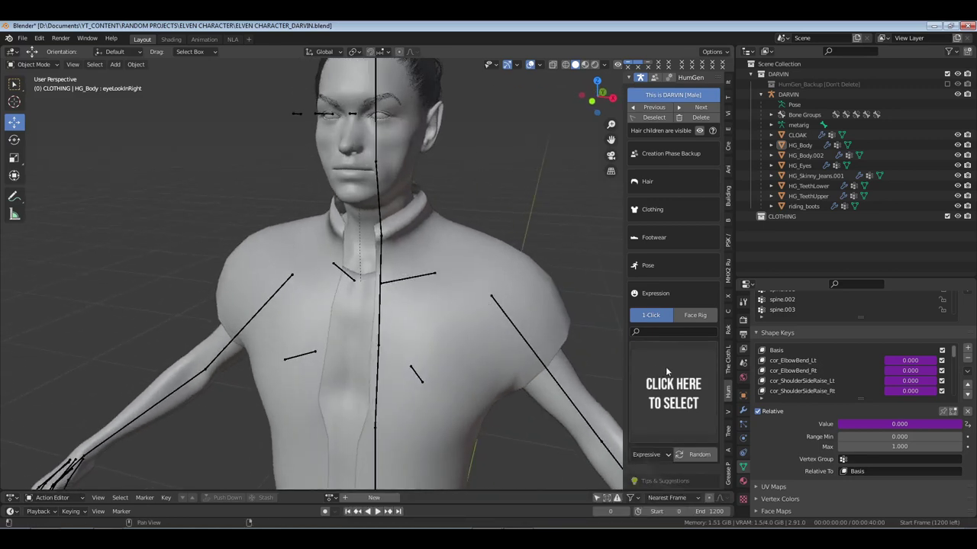
click(654, 455)
click(655, 455)
click(655, 455)
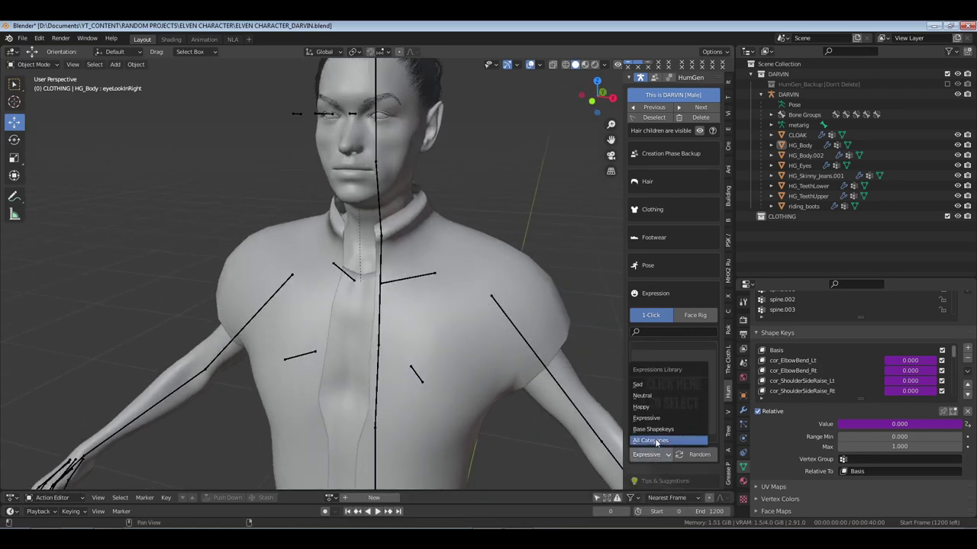
click(655, 441)
click(664, 407)
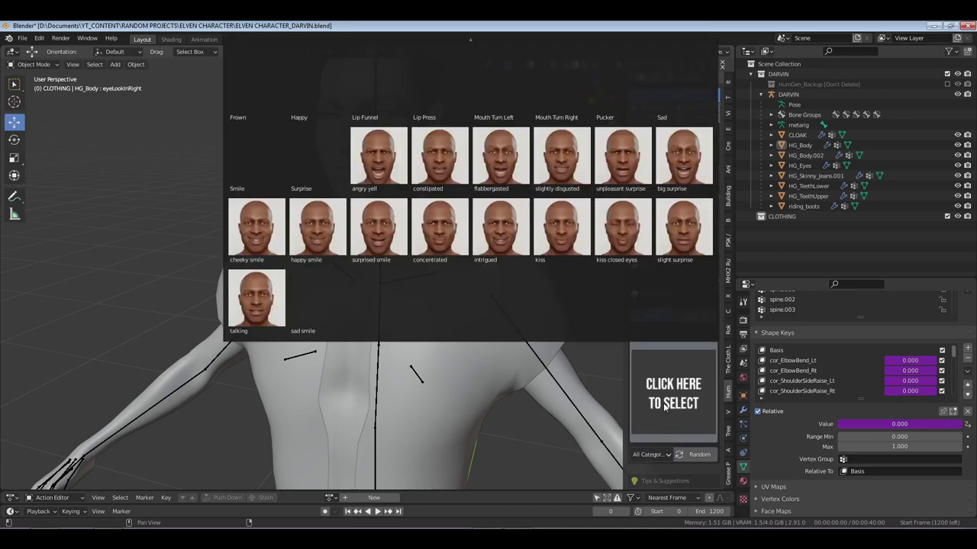
click(649, 454)
click(649, 406)
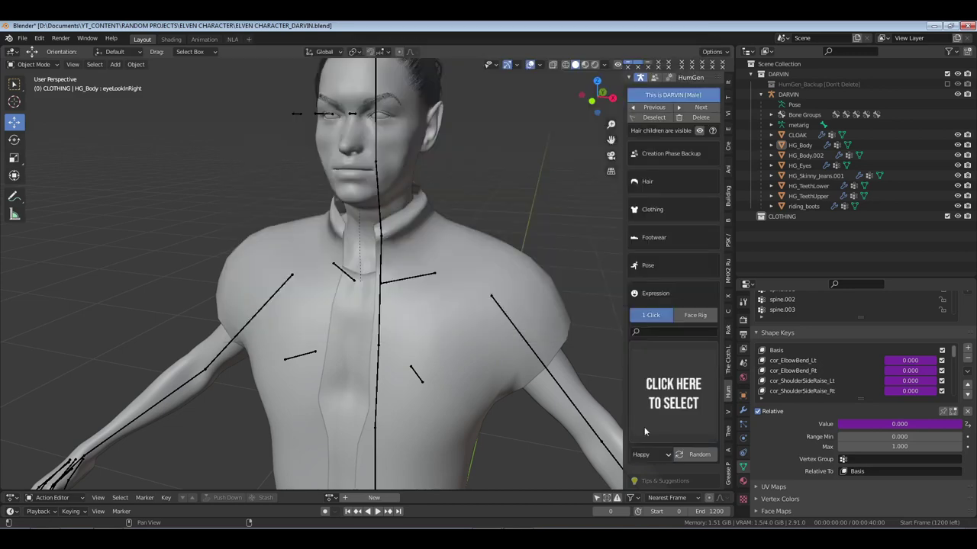
click(648, 454)
click(650, 401)
click(668, 389)
Add the HumGen face rig to DARVIN and put the armature in Pose Mode
click(693, 316)
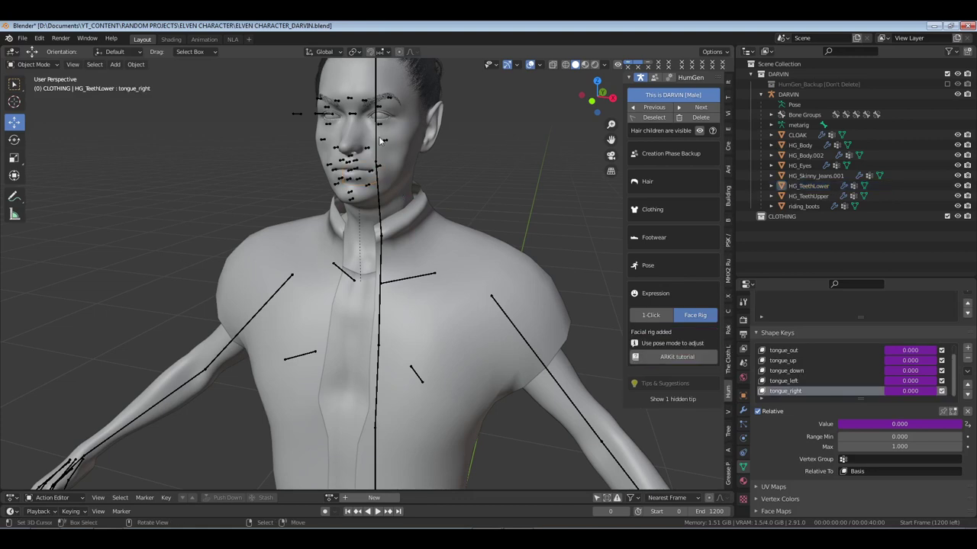
key(ctrl+Tab)
Try moving the mouth_smile_frown_L bone upward to test the mouth expression, and save the file
click(404, 184)
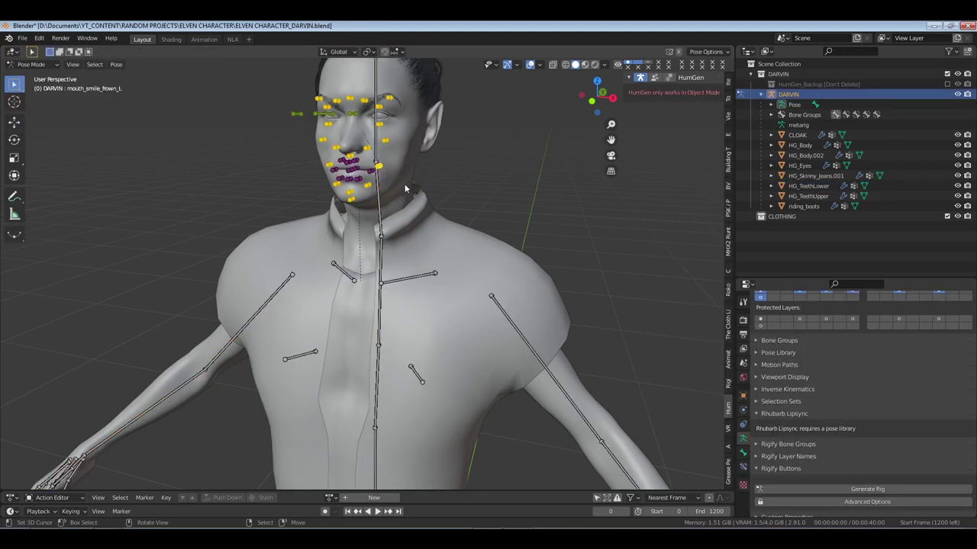
key(g)
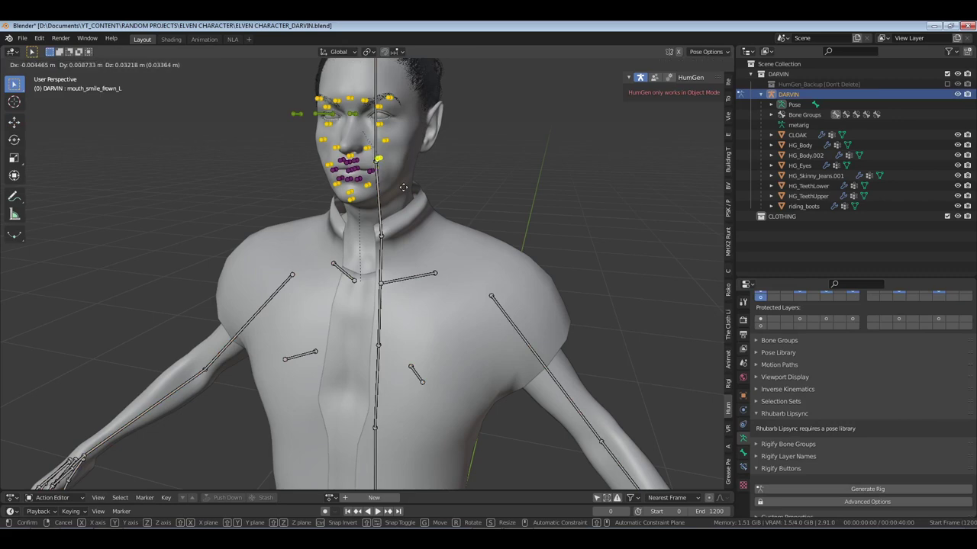
click(403, 144)
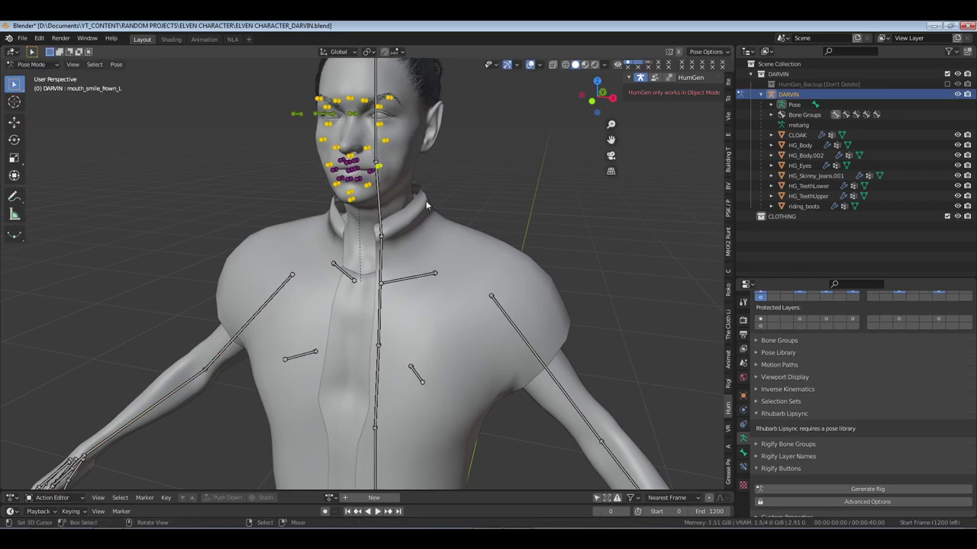
key(ctrl+s)
Try moving the eye_blink_open_L and eyeball_lookat_master bones to test the eye controls
middle_drag(379, 207, 454, 219)
scroll(412, 194, down, 4)
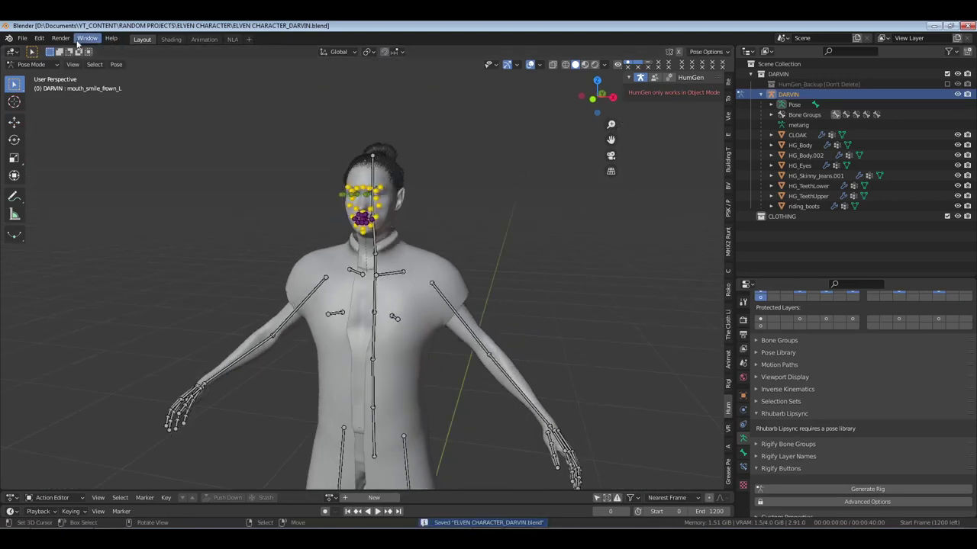
scroll(324, 174, up, 5)
middle_drag(324, 174, 341, 161)
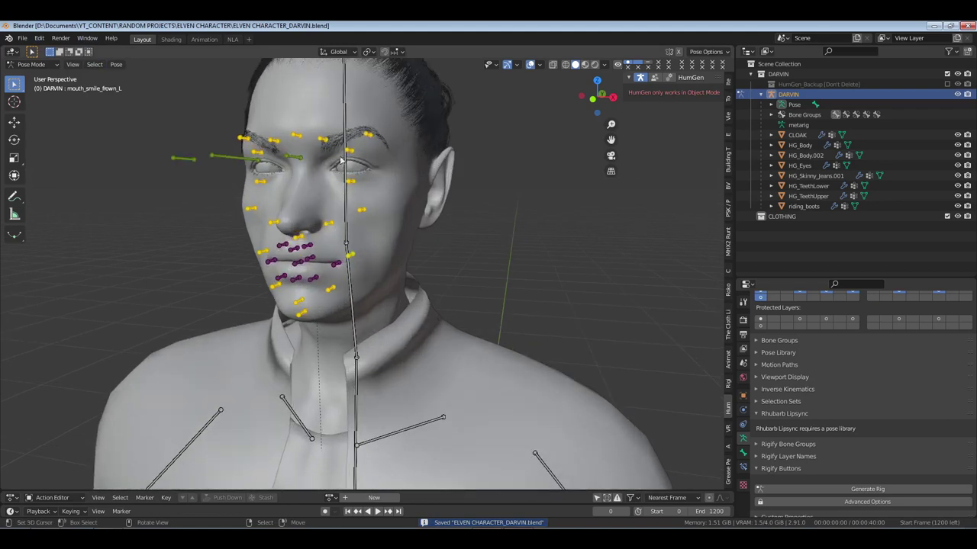
click(351, 155)
key(g)
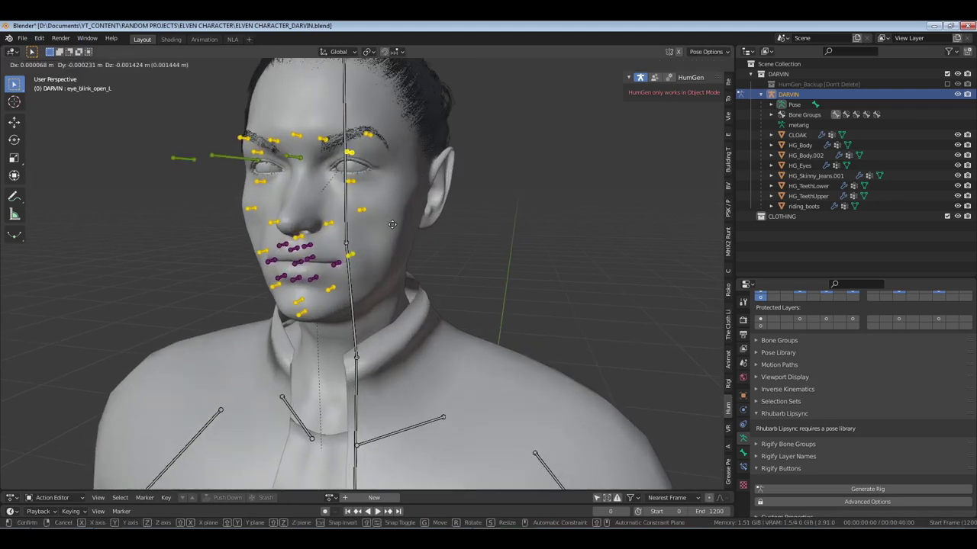
key(Escape)
click(251, 158)
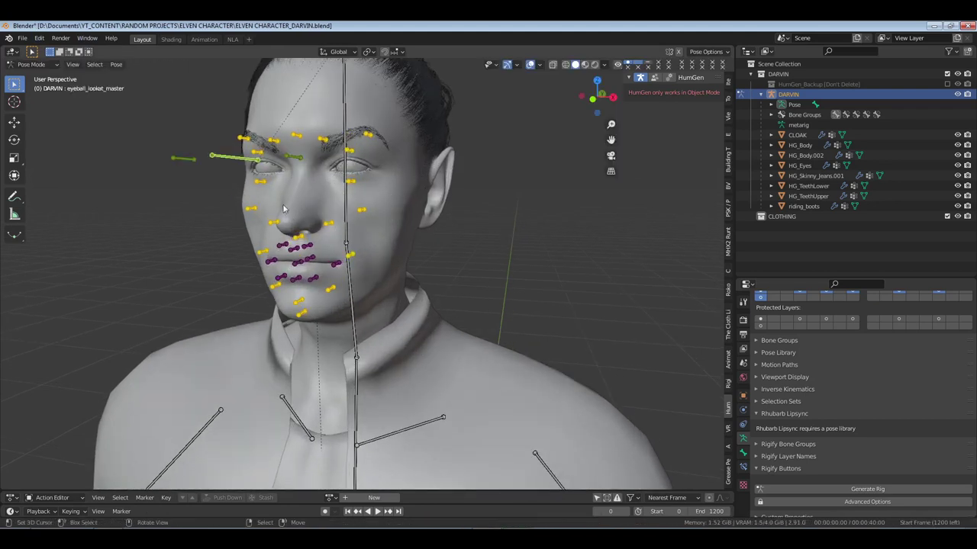
key(g)
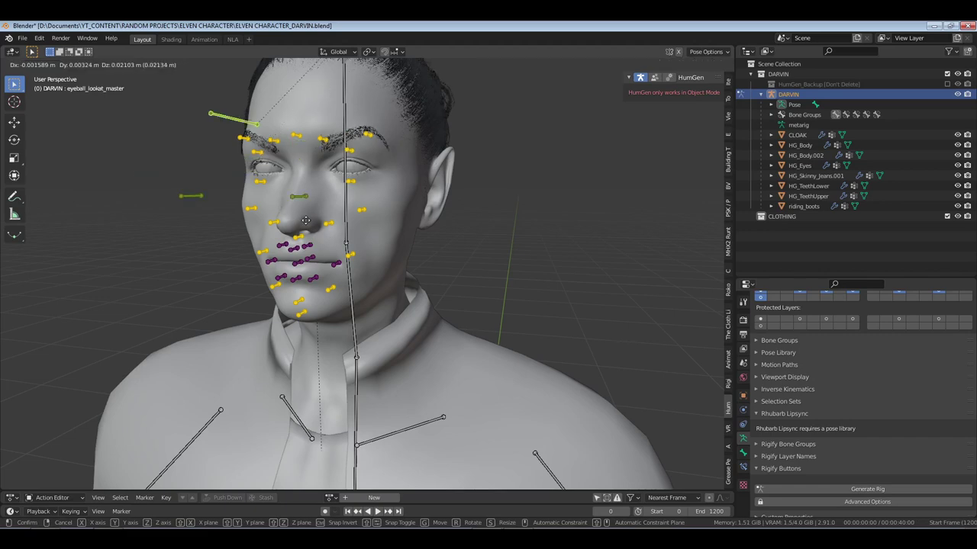
right_click(418, 212)
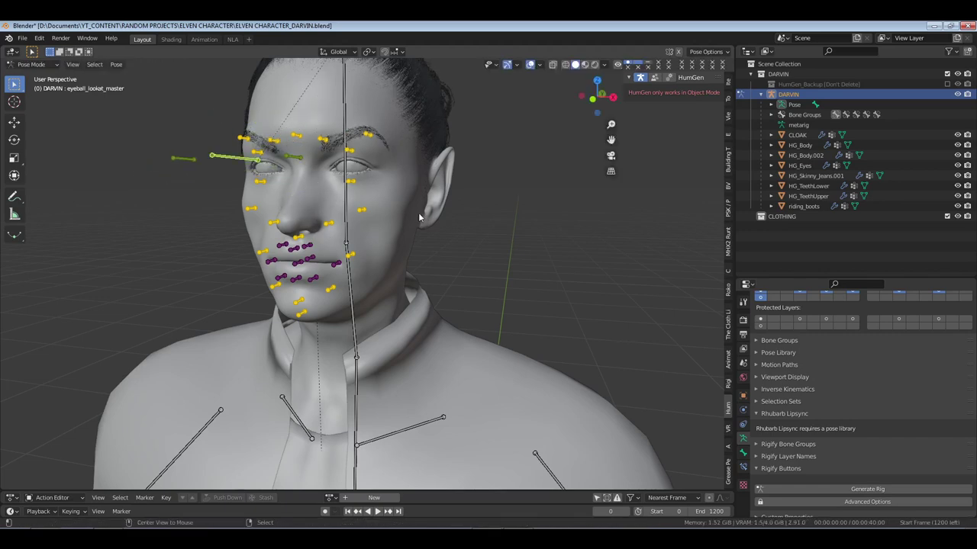
Split the 3D viewport vertically and turn the new area into a Python Console
scroll(419, 214, down, 3)
scroll(420, 214, down, 3)
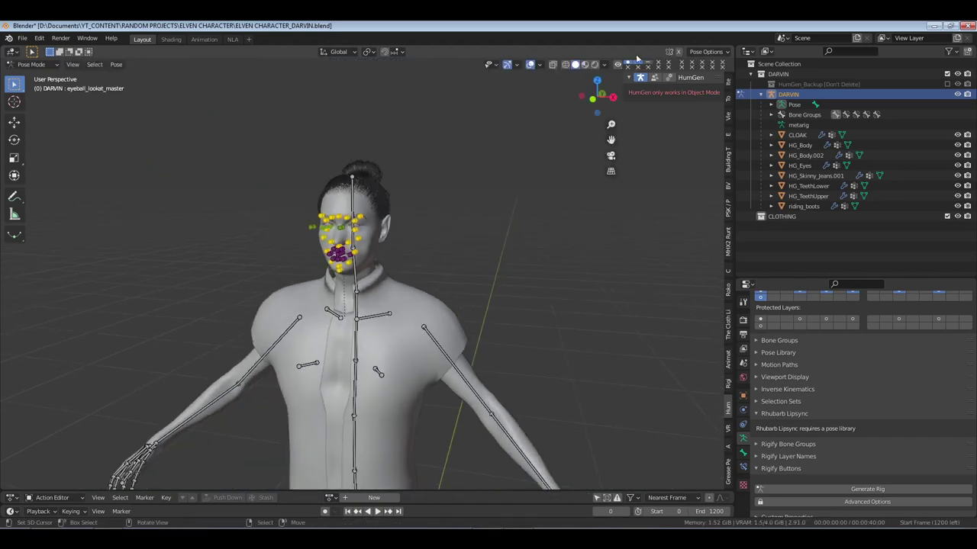
right_click(462, 45)
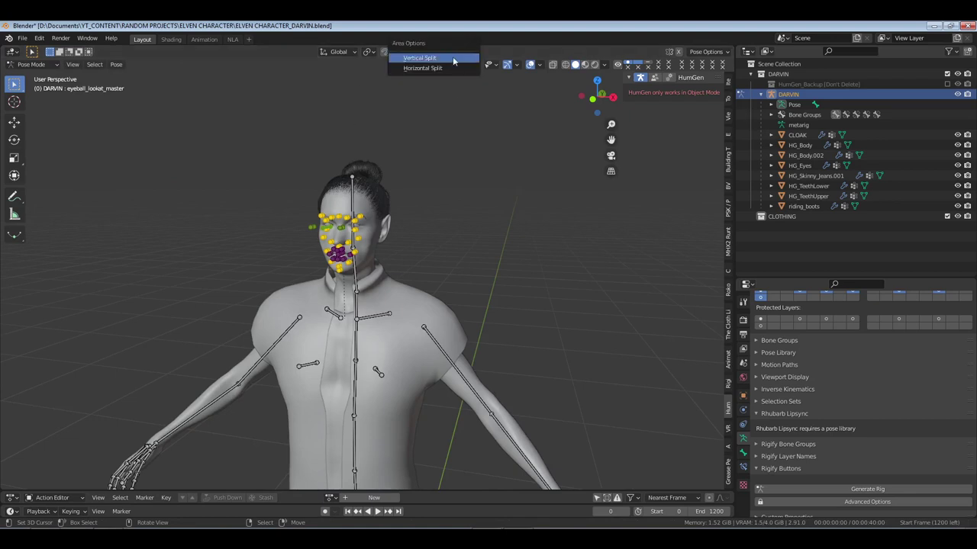
click(452, 60)
click(288, 191)
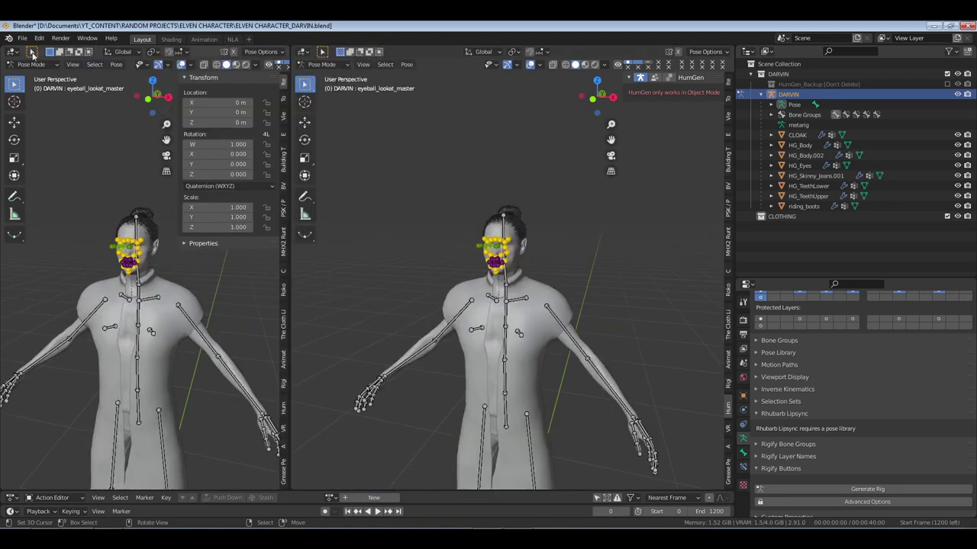
click(10, 52)
click(194, 88)
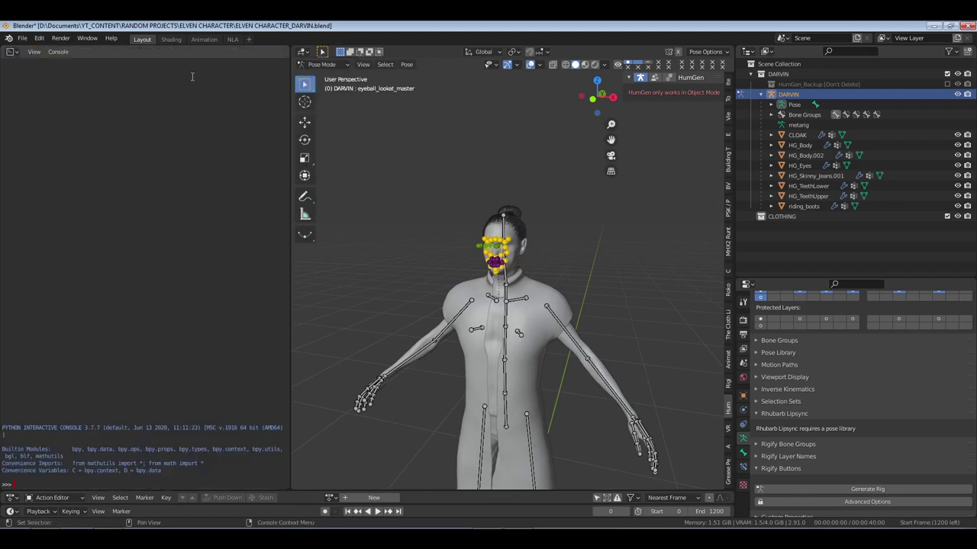
Change the Python Console area to a Text Editor and look through its Python templates and view options
click(10, 51)
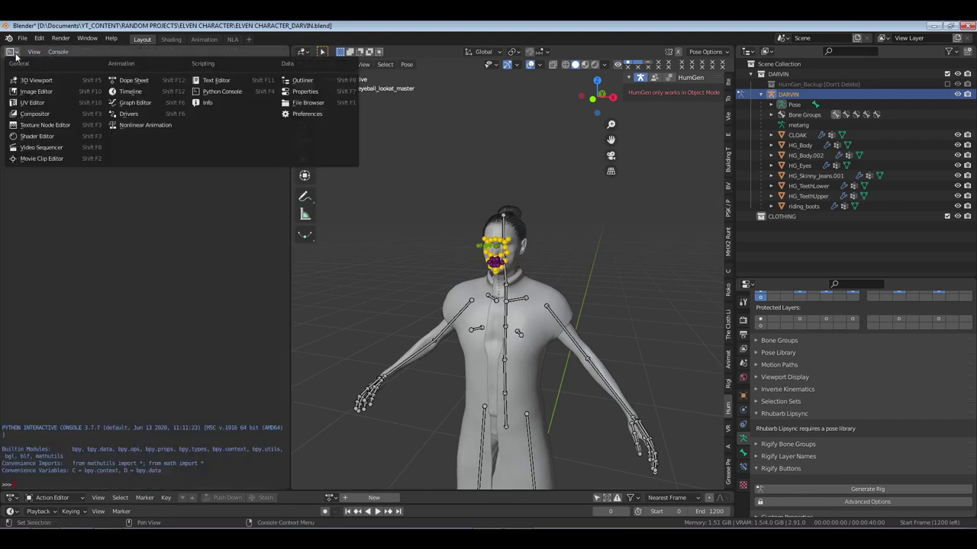
key(Escape)
click(33, 52)
key(Escape)
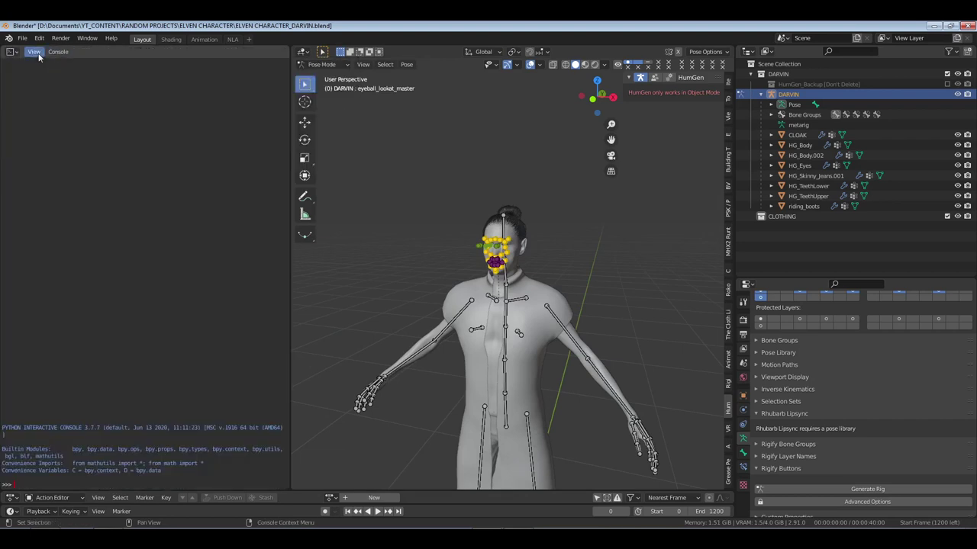
click(10, 52)
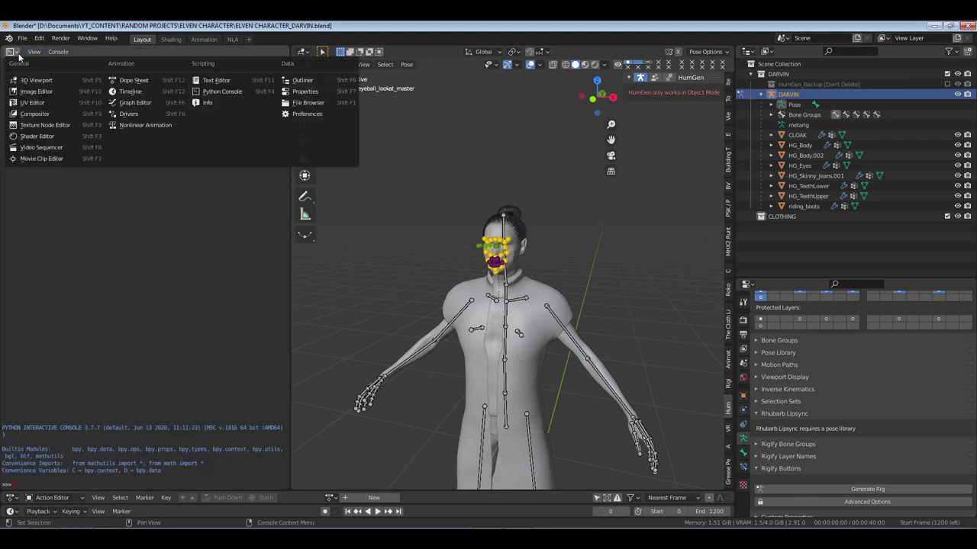
click(217, 80)
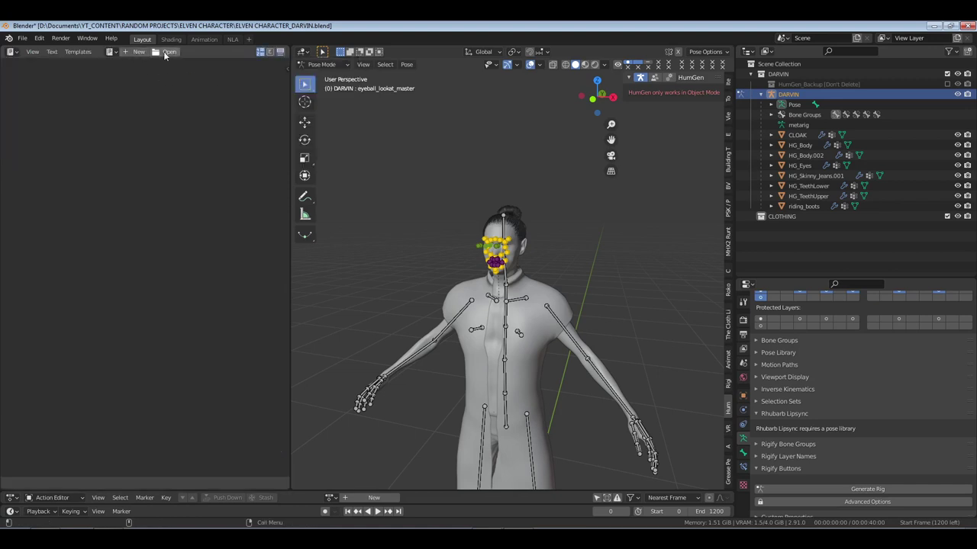
click(78, 52)
mouse_move(88, 66)
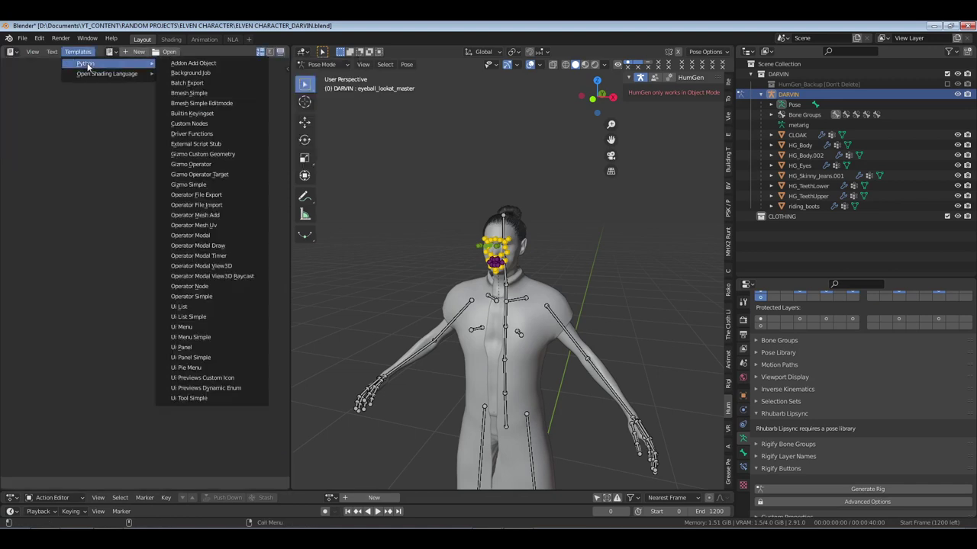
mouse_move(39, 55)
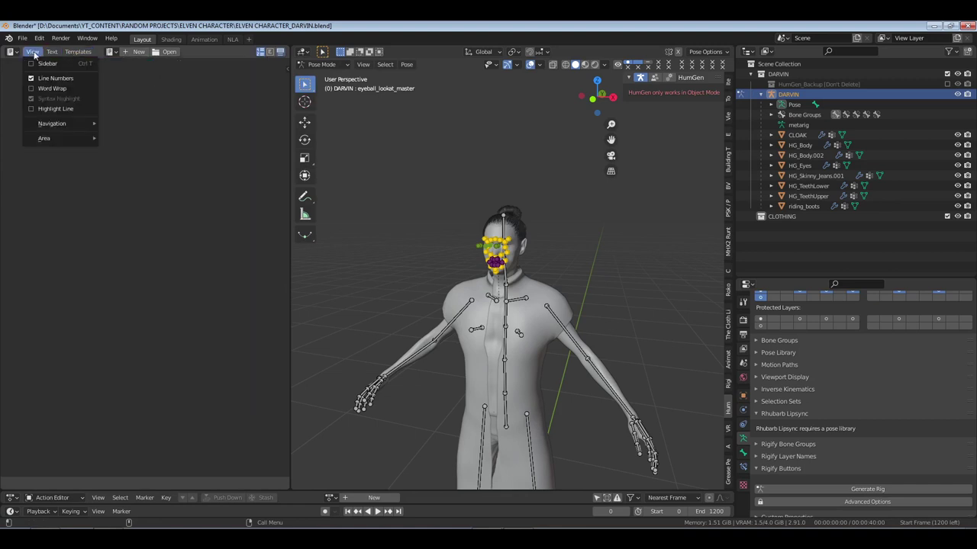
Start opening a text file, display the folders as a list, and look inside BLENDER PROJECTS\Human_Generator
click(169, 52)
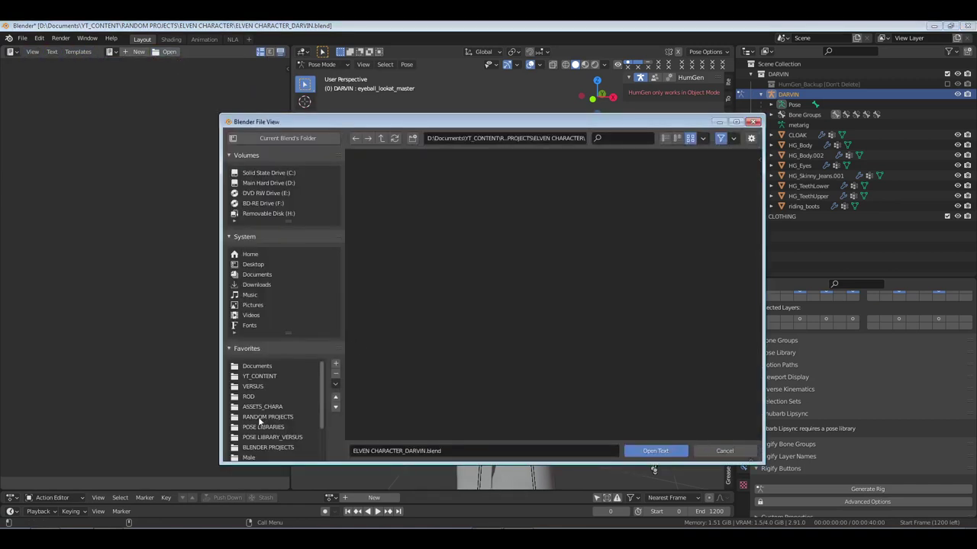
click(257, 377)
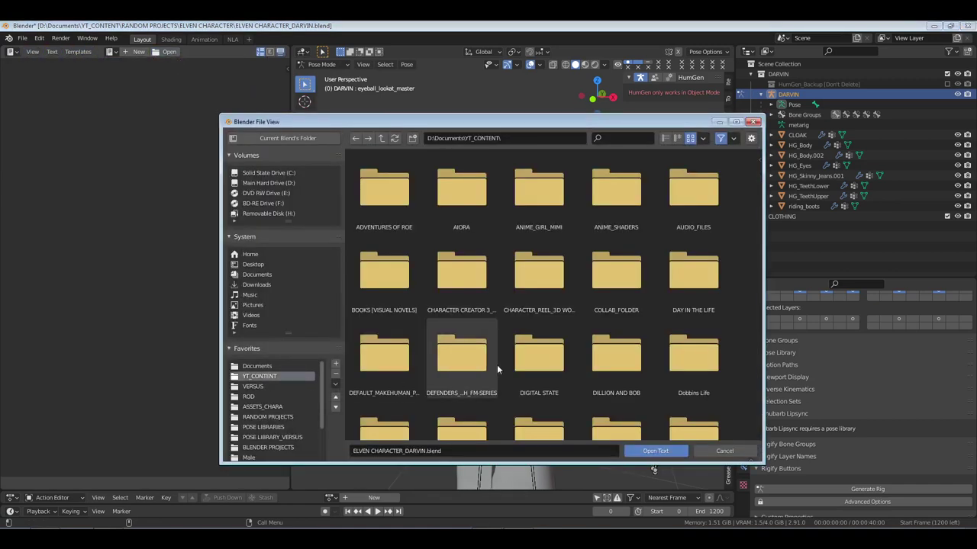
click(666, 140)
scroll(396, 414, down, 1)
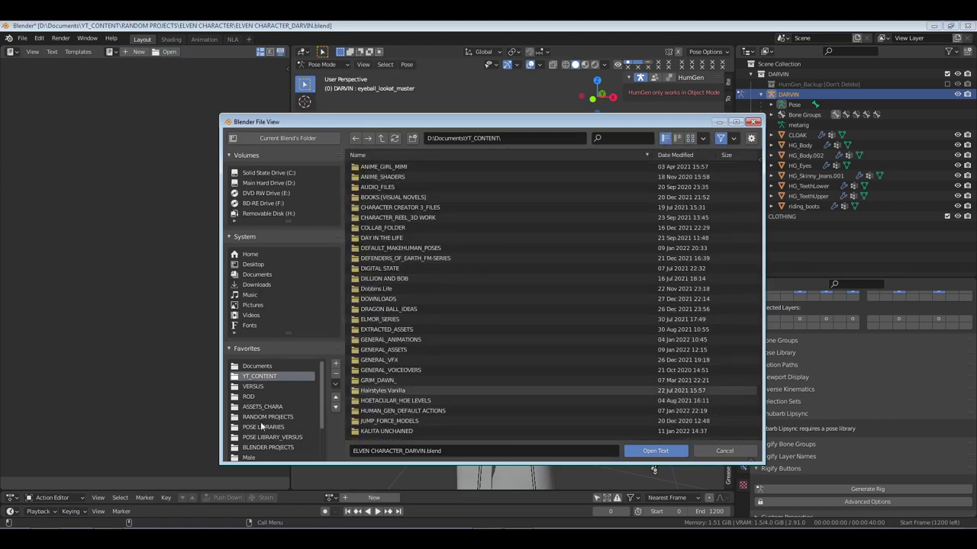
click(272, 448)
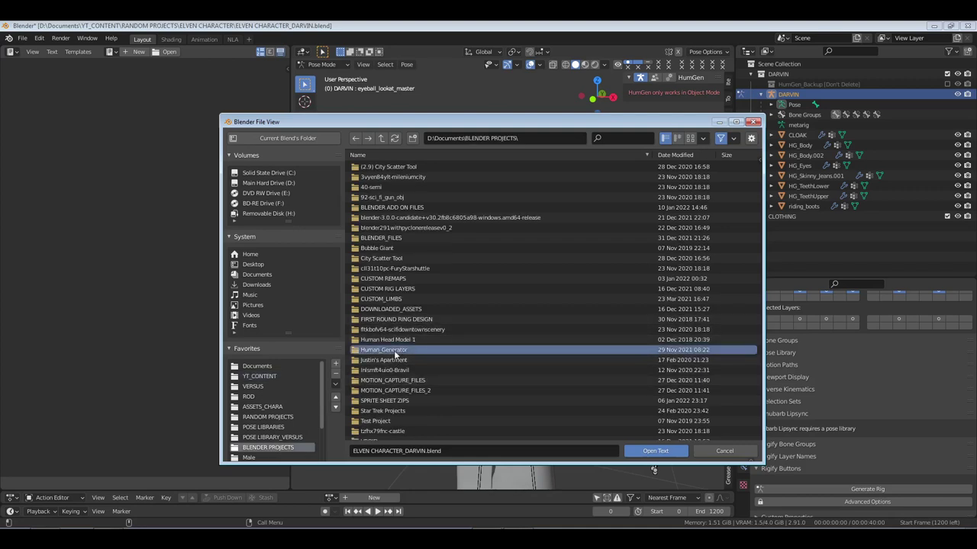
double_click(396, 350)
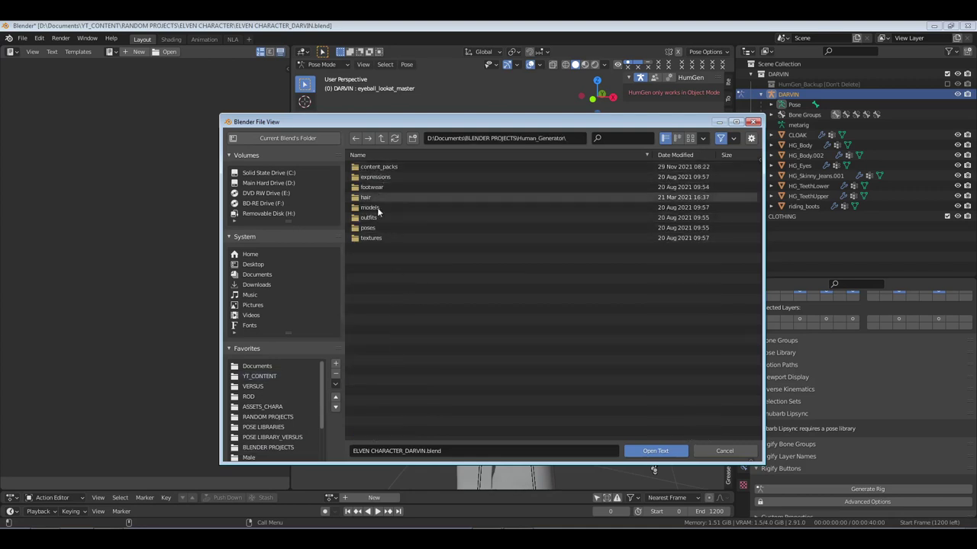
Look for the script file inside YT_CONTENT\HUMAN_GEN_DEFAULT ACTIONS and return to the YT_CONTENT folder
click(271, 376)
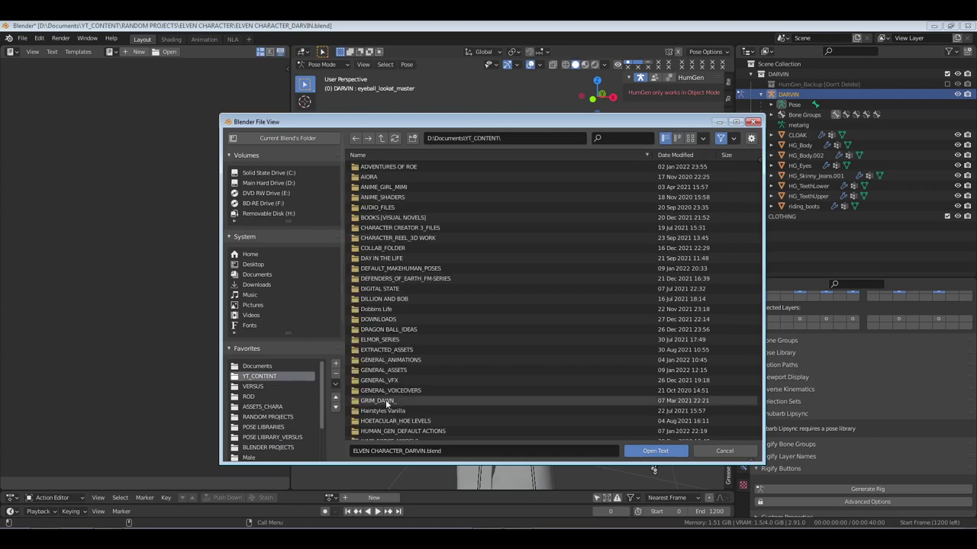
double_click(386, 431)
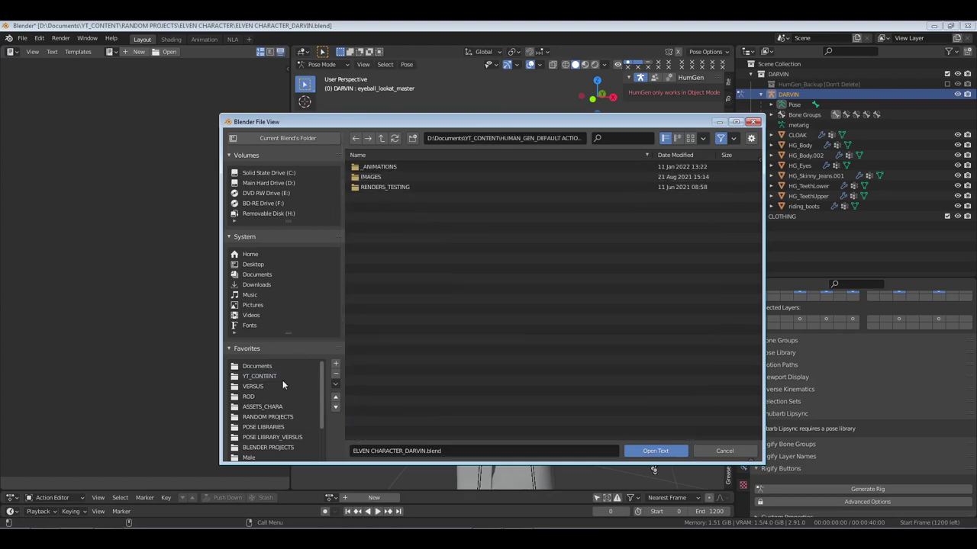
click(260, 377)
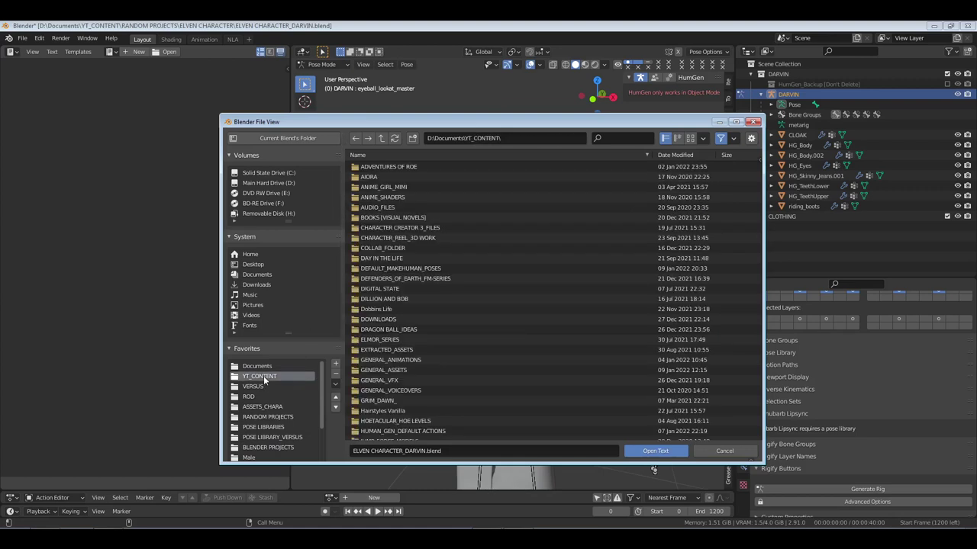
Search BLENDER PROJECTS for the script, checking the BLENDER_FILES, BLENDER ADD ON FILES and Human Generator_v3 folders
click(268, 448)
scroll(405, 364, down, 2)
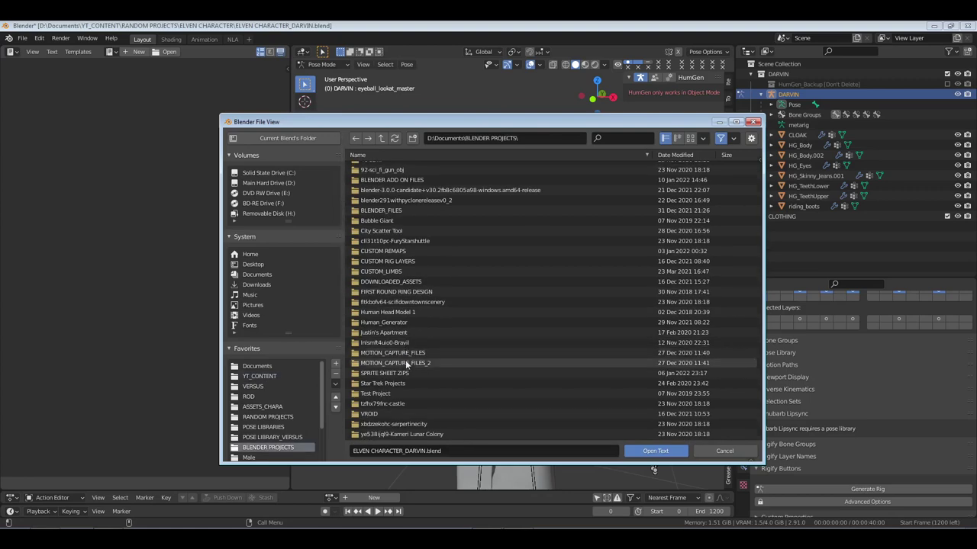
click(388, 212)
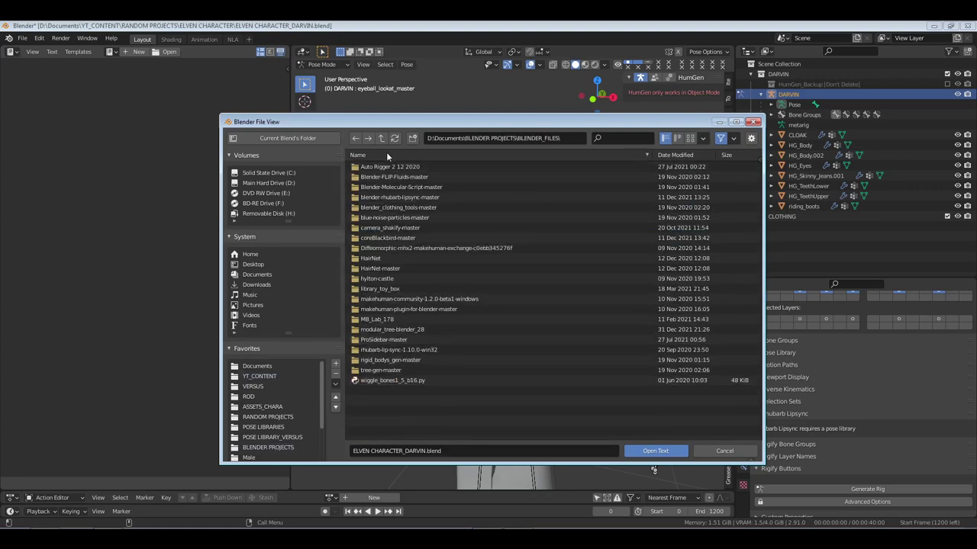
click(381, 138)
click(388, 208)
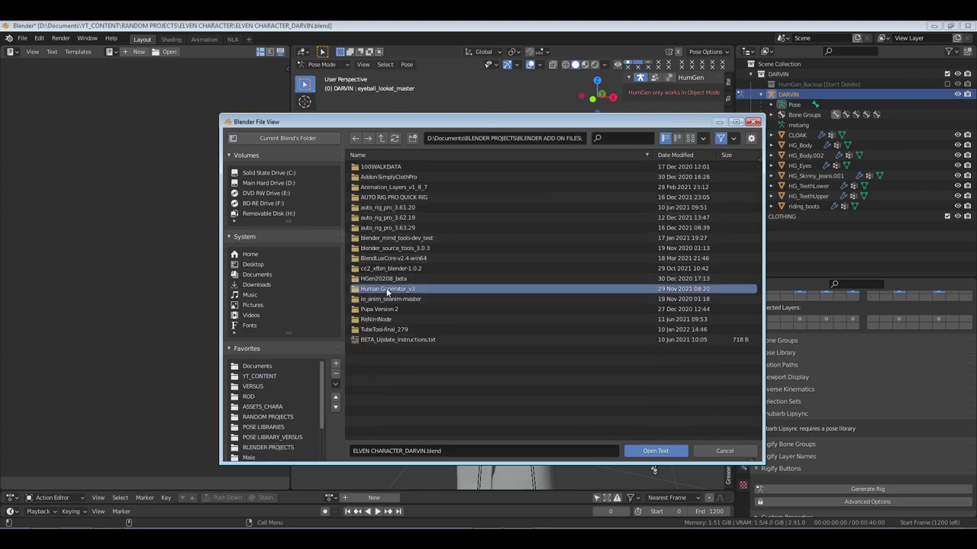
click(388, 288)
click(381, 139)
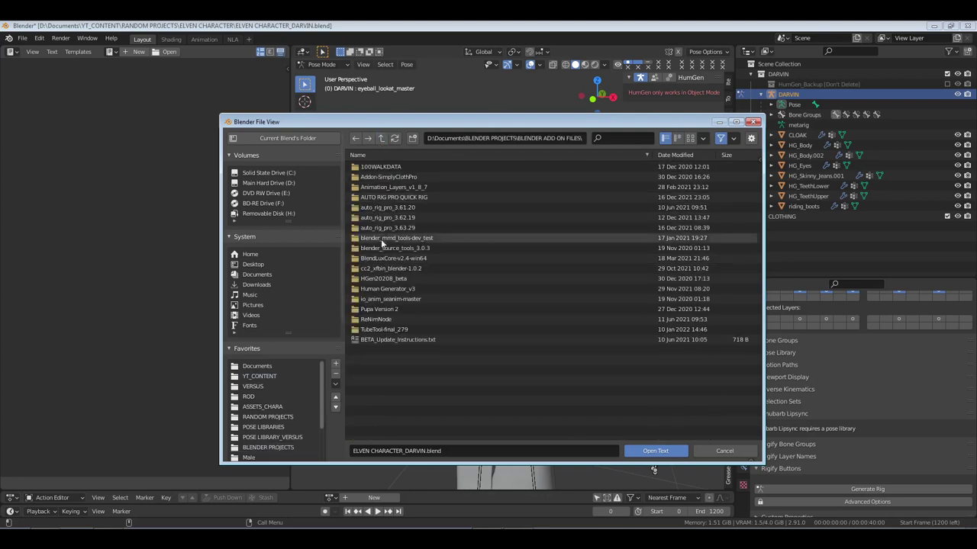
click(382, 143)
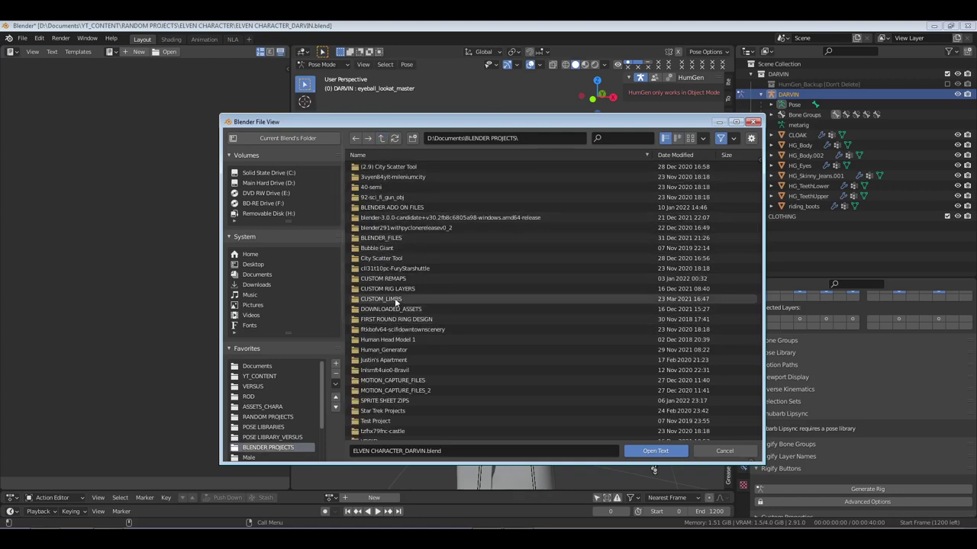
double_click(379, 238)
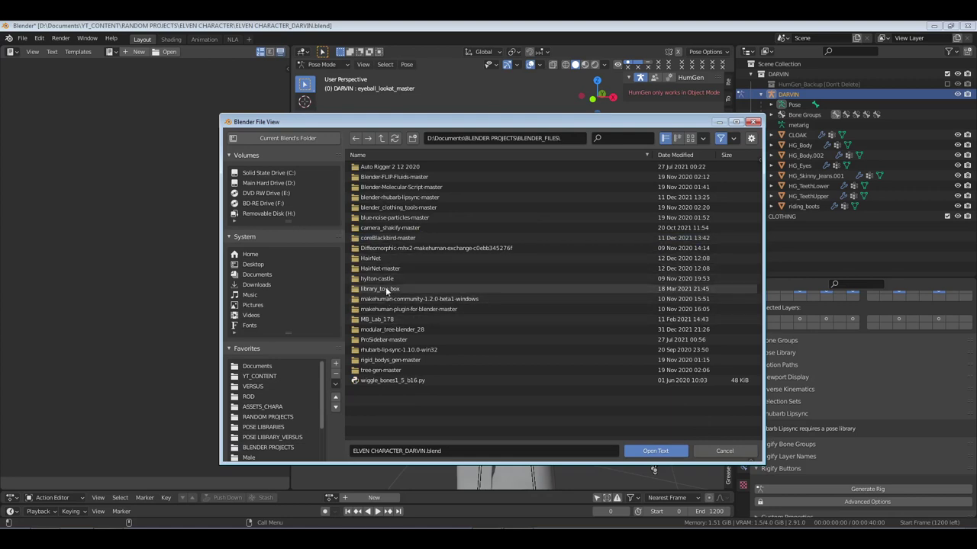
click(382, 138)
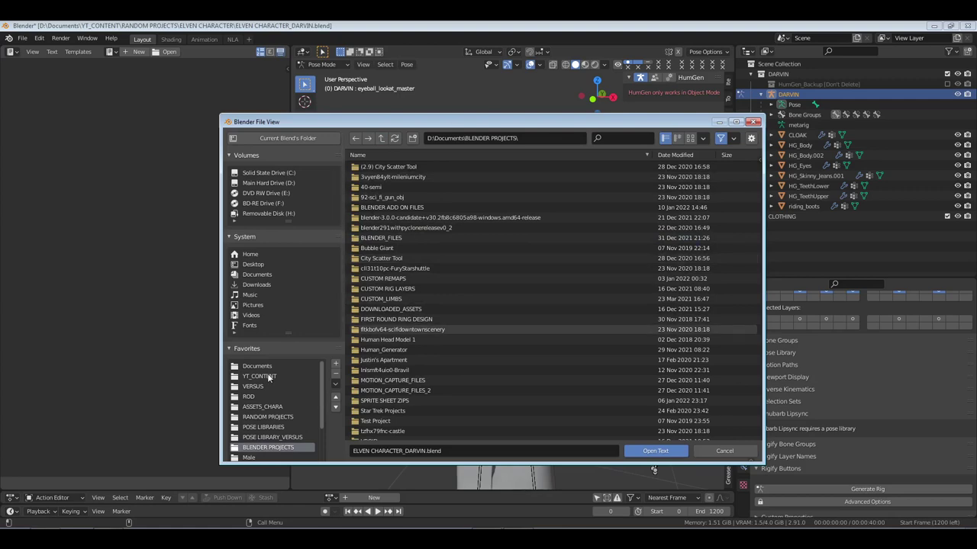
Look through YT_CONTENT\GENERAL_ASSETS and the remaining YT_CONTENT folders for the script file
click(260, 376)
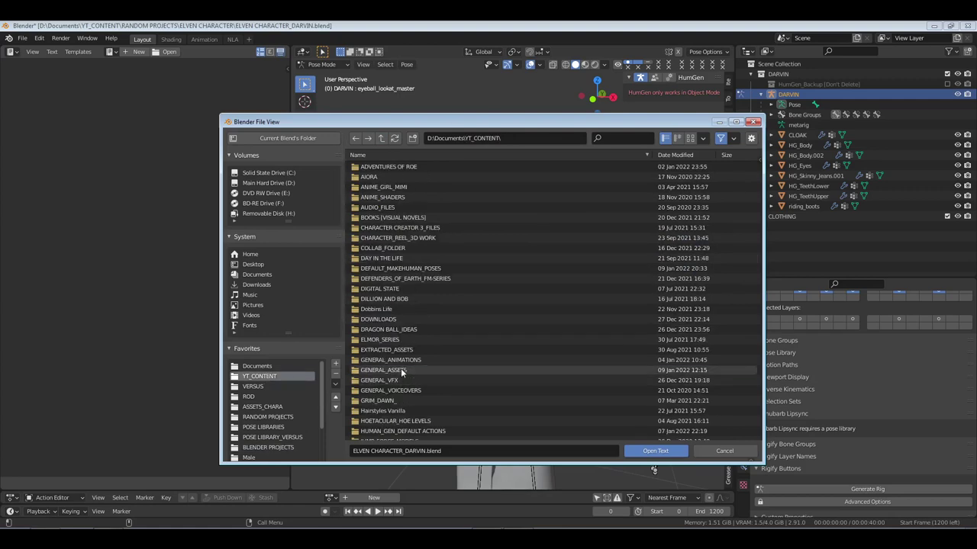
double_click(405, 370)
scroll(408, 356, down, 5)
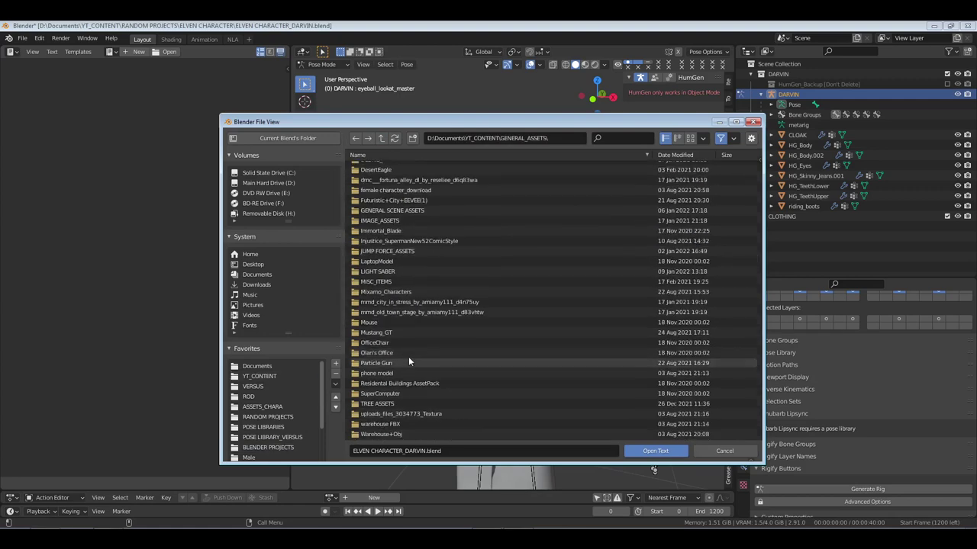
click(382, 138)
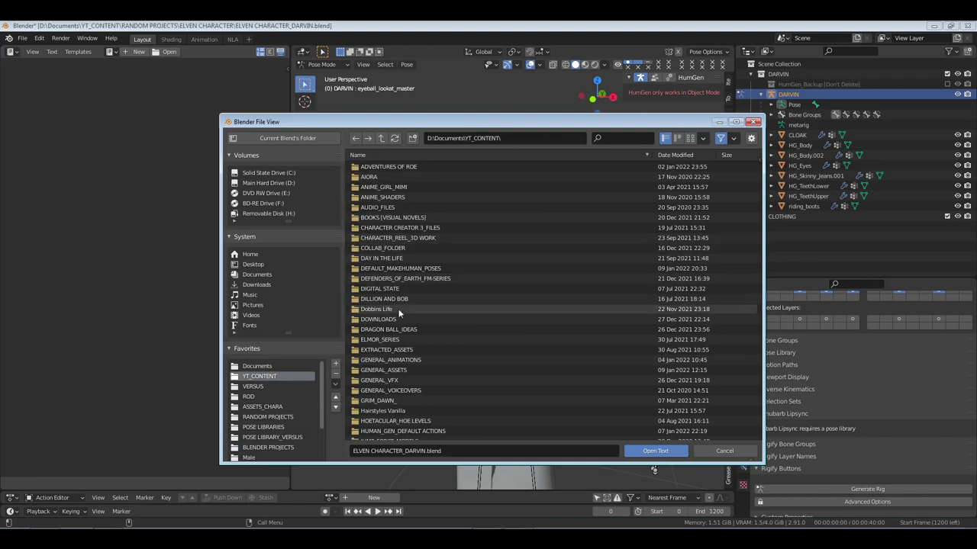
scroll(393, 340, down, 7)
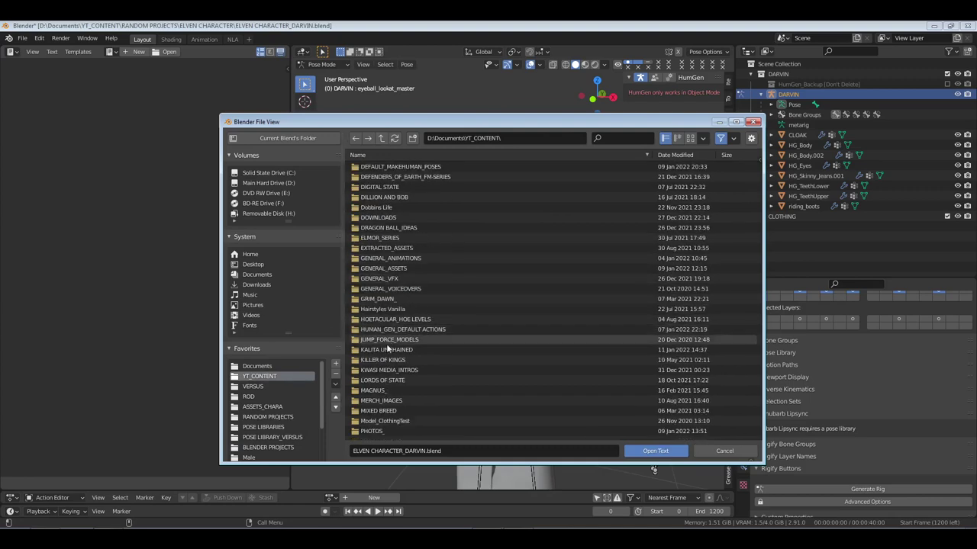
scroll(387, 366, down, 4)
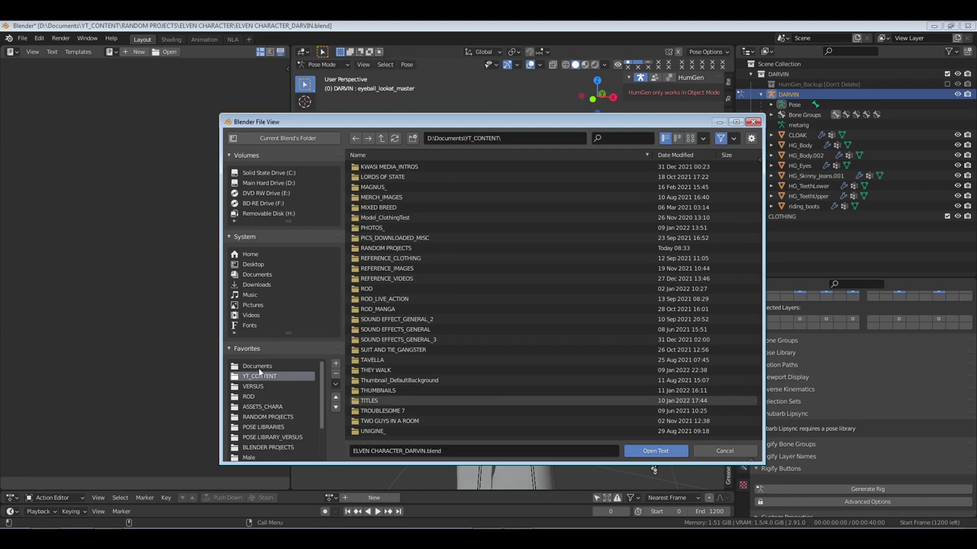
Check the expressions folder in BLENDER PROJECTS\Human_Generator and look over the rest of the BLENDER PROJECTS folders
click(271, 448)
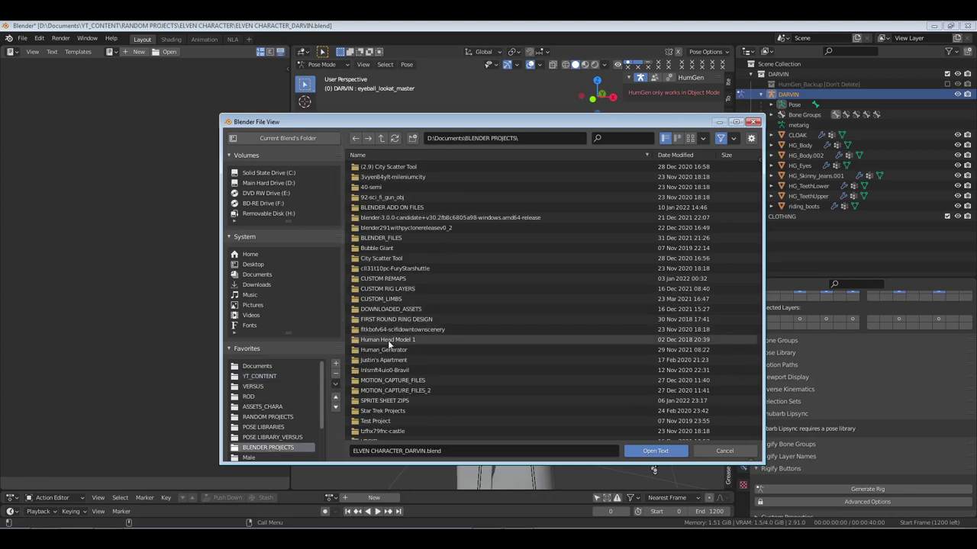
double_click(389, 349)
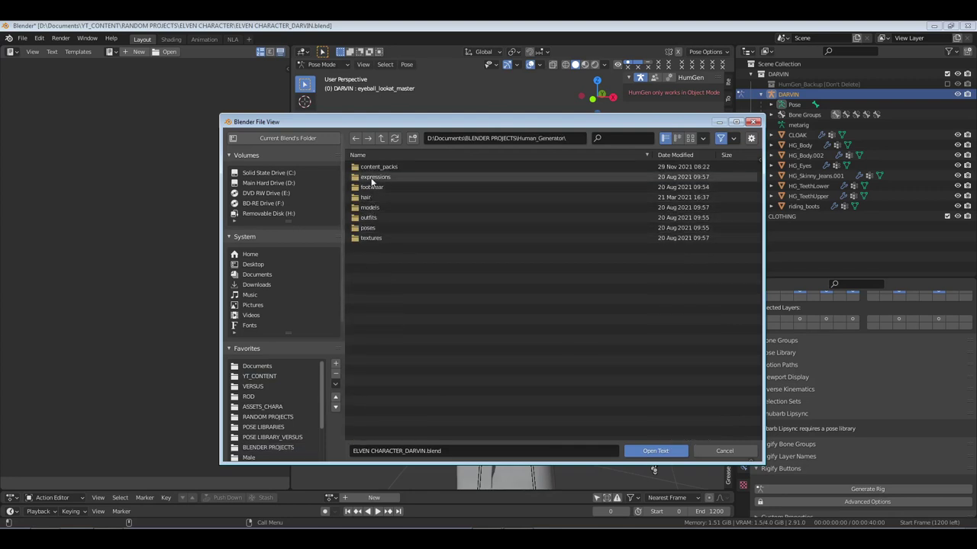
double_click(373, 178)
click(382, 138)
click(382, 138)
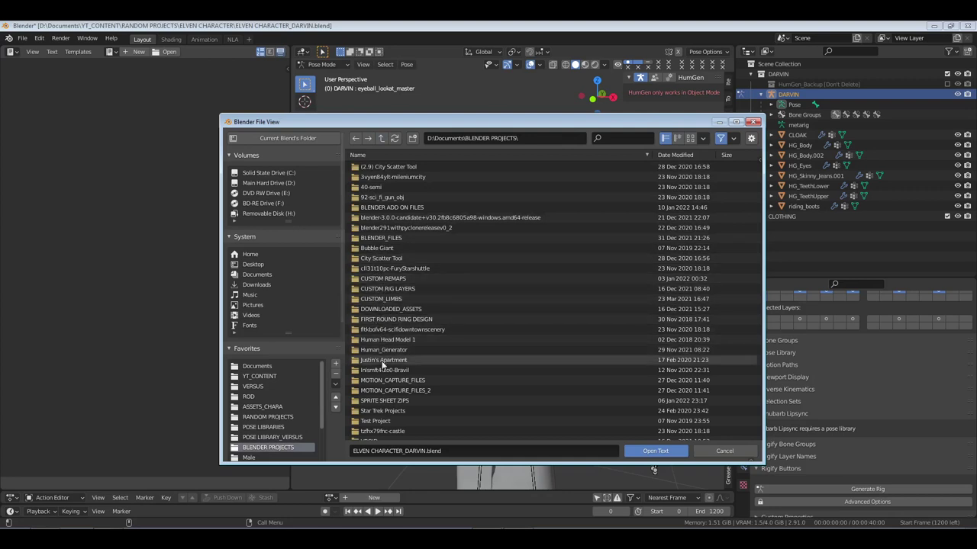
scroll(382, 412, down, 2)
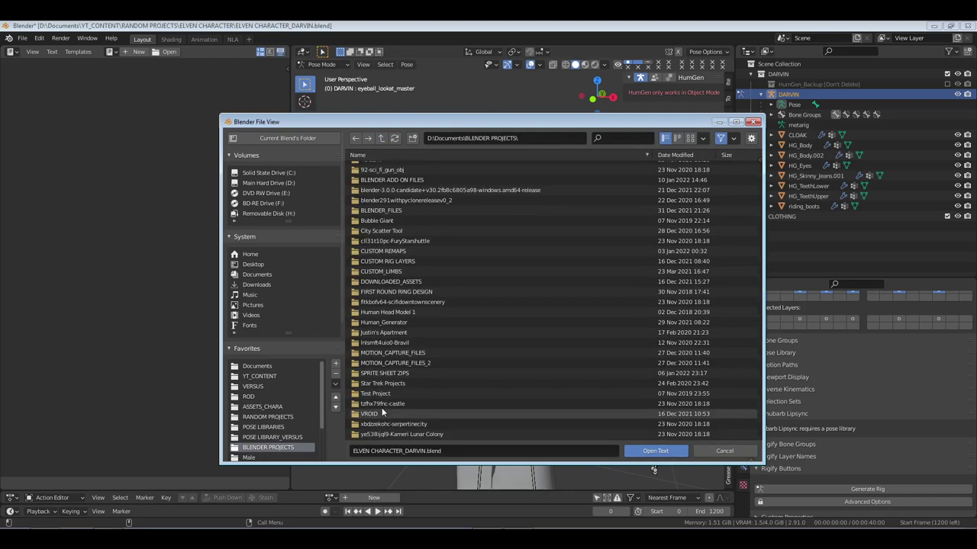
Look inside YT_CONTENT\DOWNLOADS and scan the YT_CONTENT folder list to its end
click(308, 376)
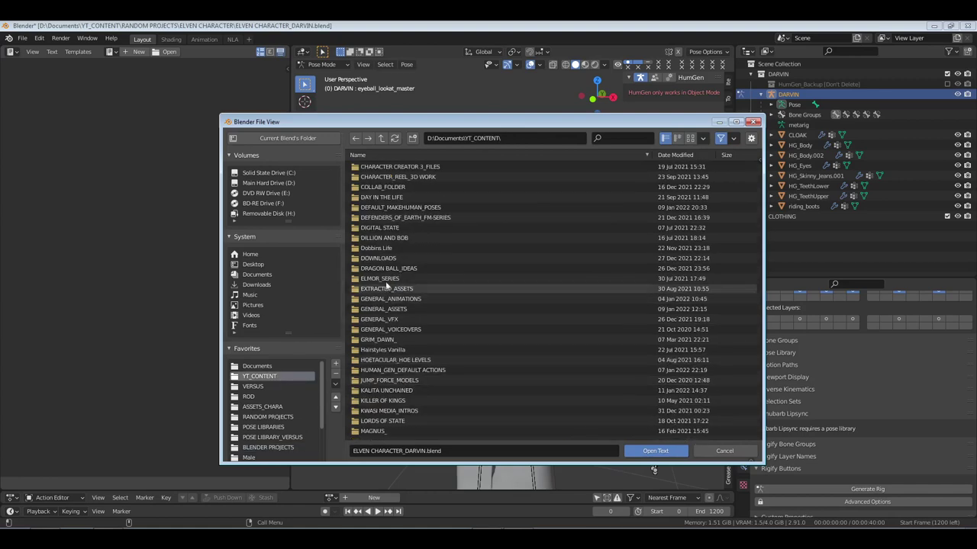
double_click(385, 258)
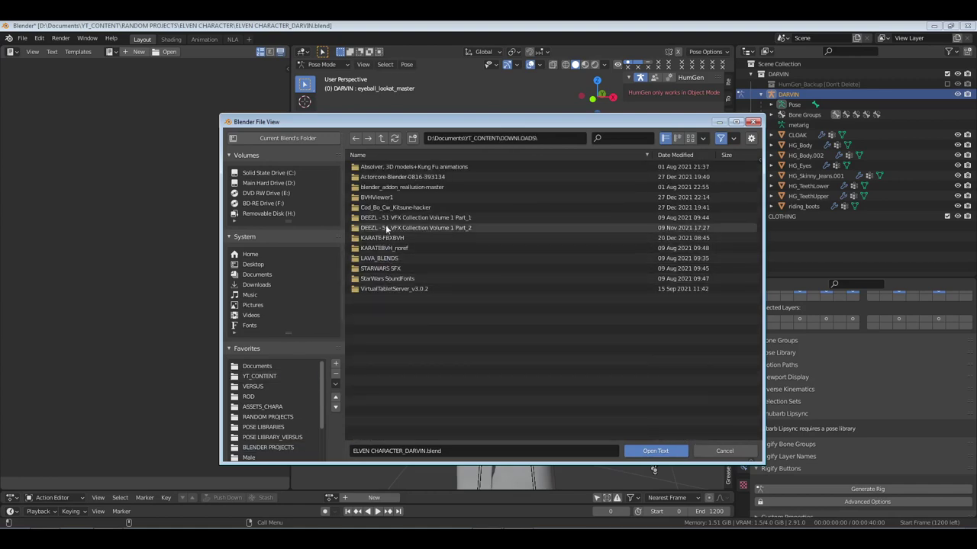
click(268, 377)
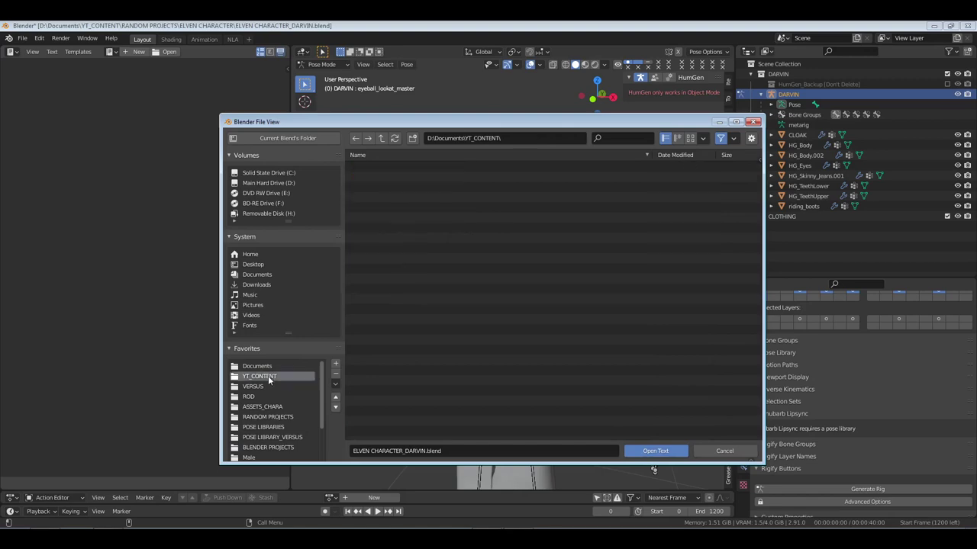
scroll(405, 344, down, 8)
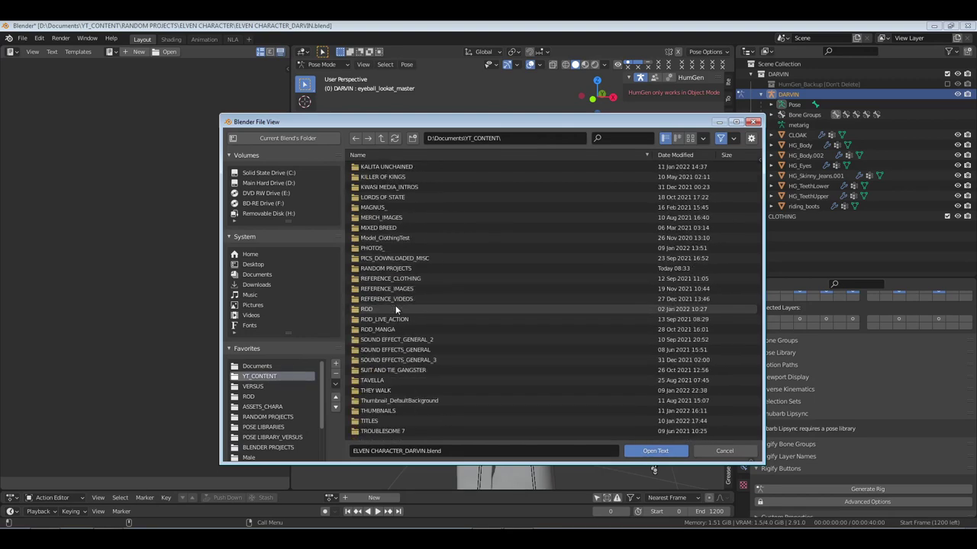
scroll(395, 309, down, 5)
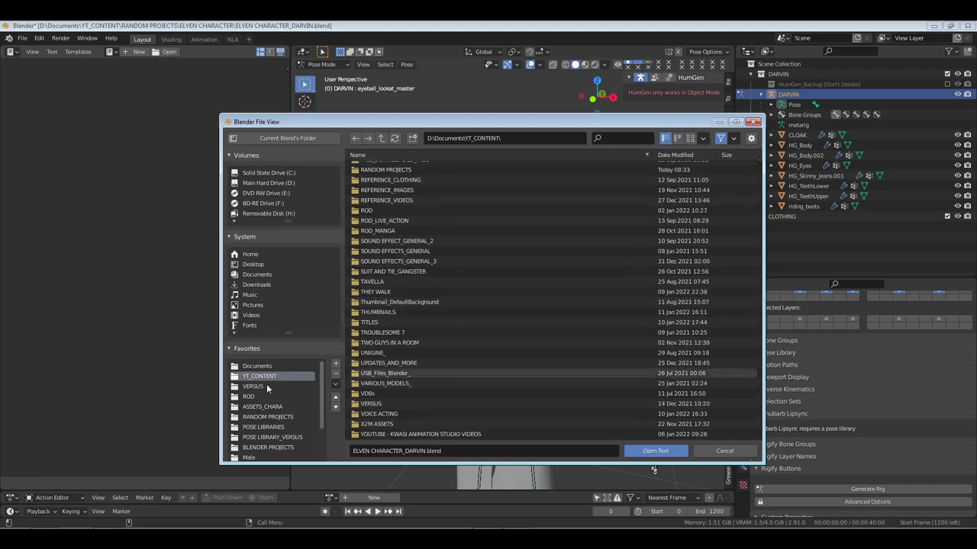
Look inside BLENDER PROJECTS\Human_Generator again for the script and return to BLENDER PROJECTS
click(269, 447)
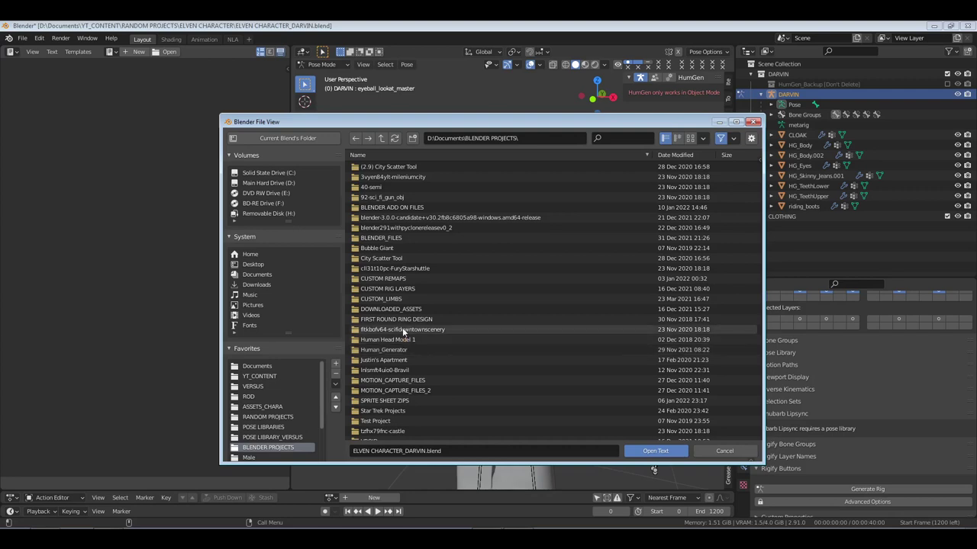
scroll(402, 328, down, 1)
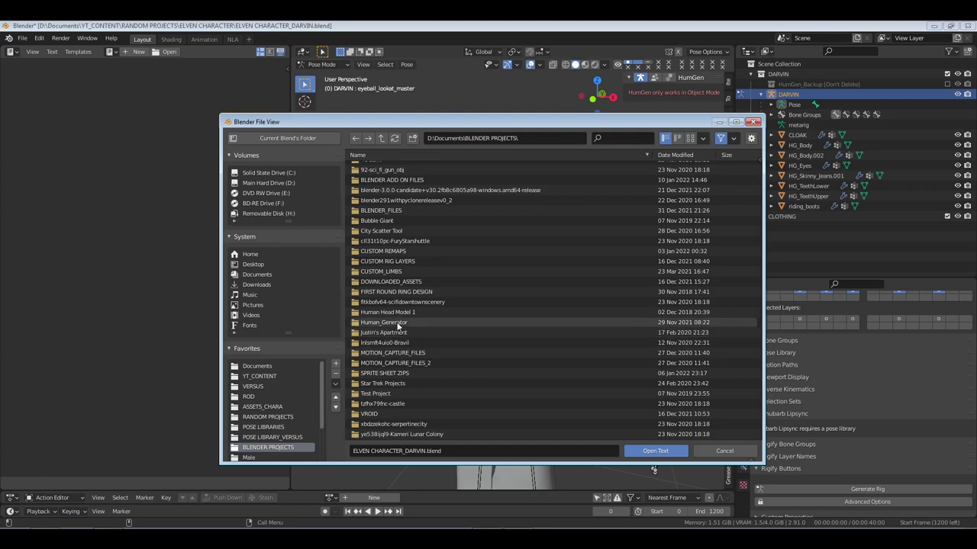
double_click(395, 323)
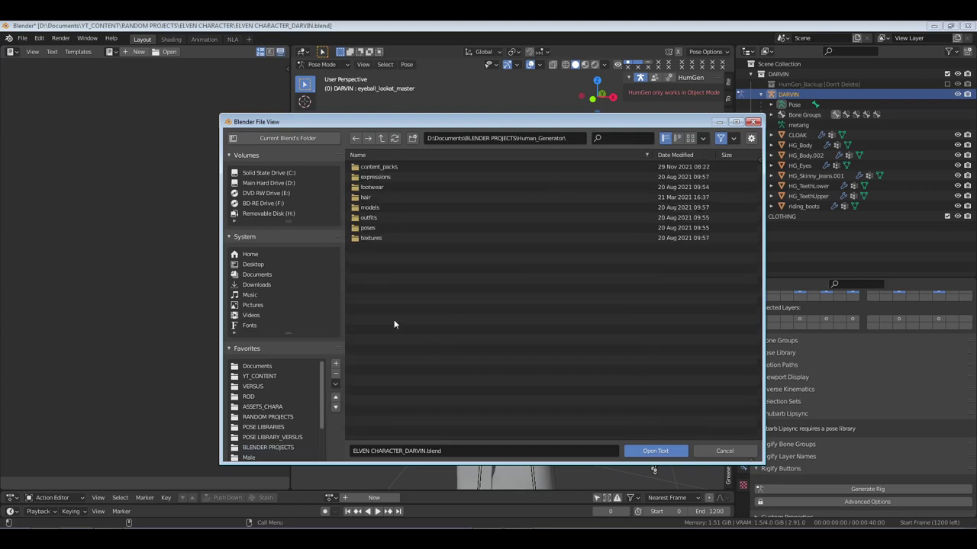
click(381, 138)
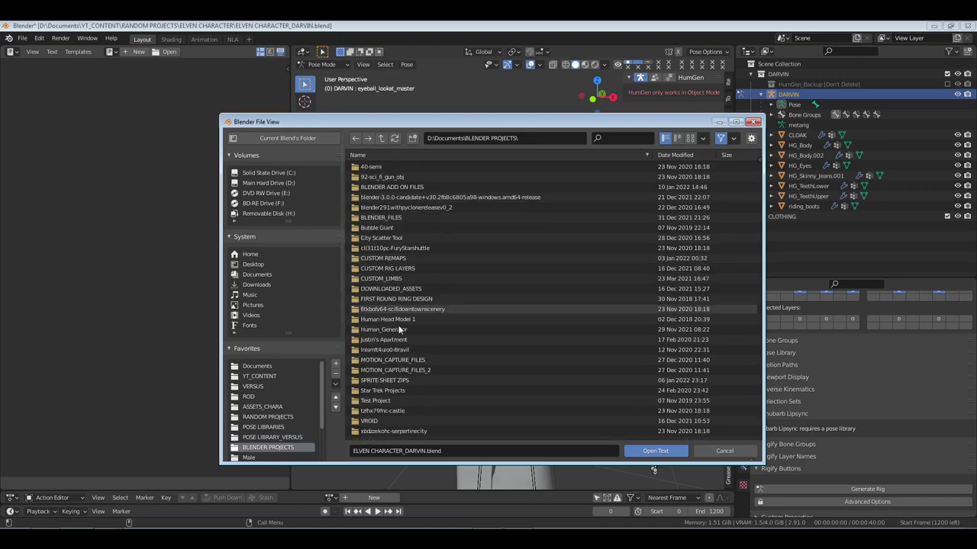
Check the Auto Rigger 2 12 2020 folder in BLENDER_FILES down to its rigger-master subfolder, and return to BLENDER PROJECTS
scroll(397, 316, down, 2)
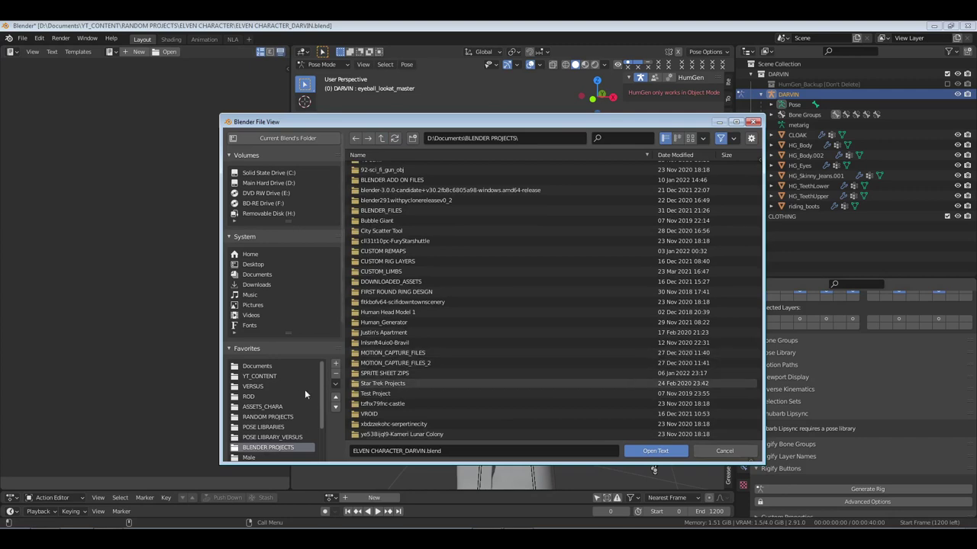
double_click(378, 211)
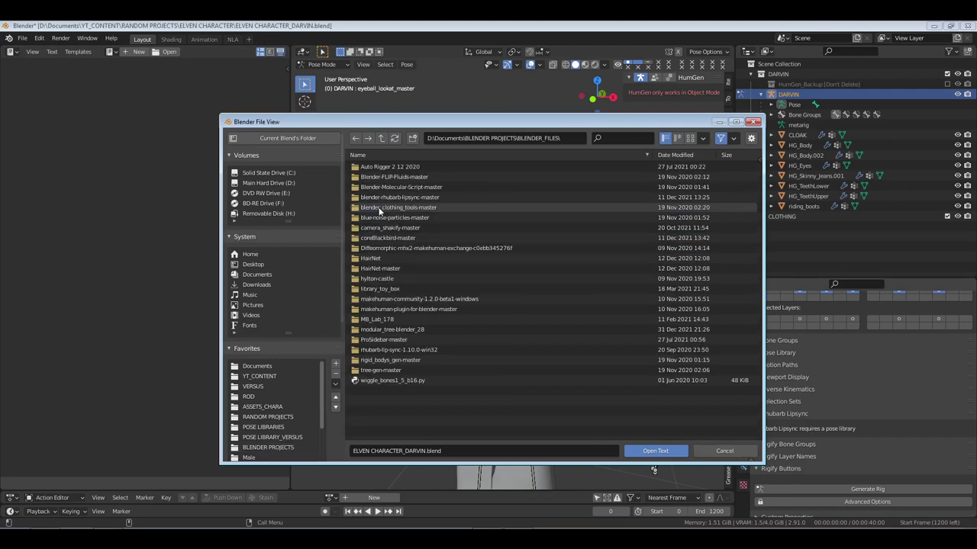
double_click(378, 170)
double_click(379, 169)
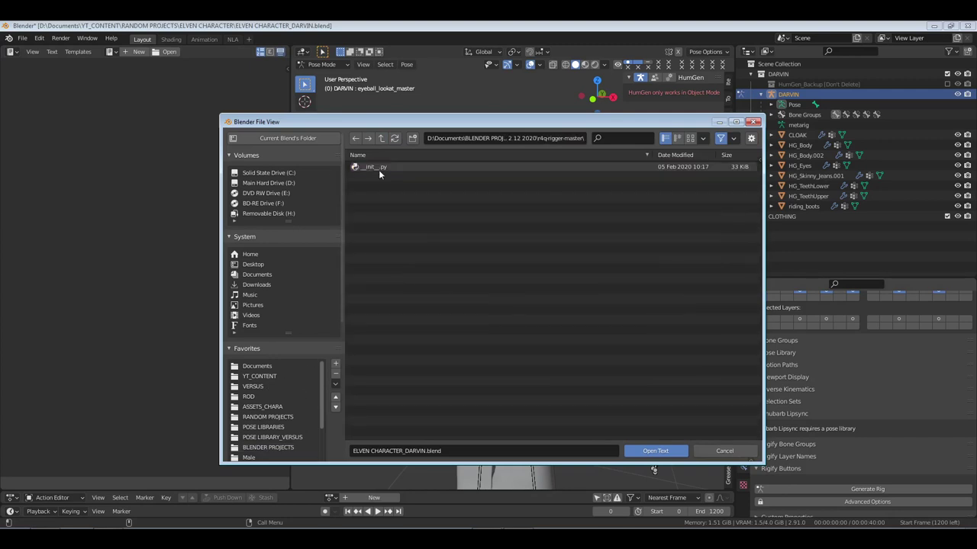
click(381, 138)
click(381, 138)
click(382, 138)
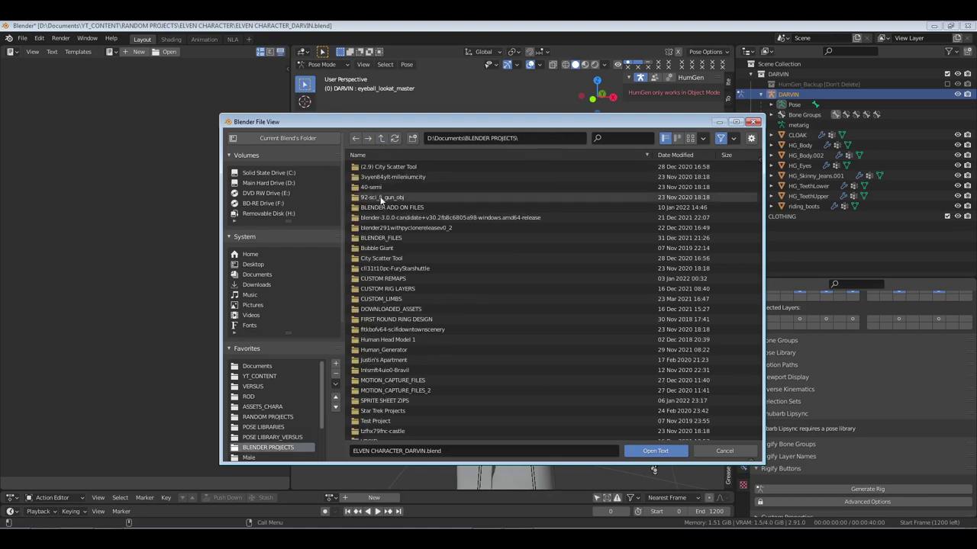
Load rigify_facial_rig_automation.py from BLENDER PROJECTS\DOWNLOADED_ASSETS into the Text Editor
scroll(373, 261, down, 1)
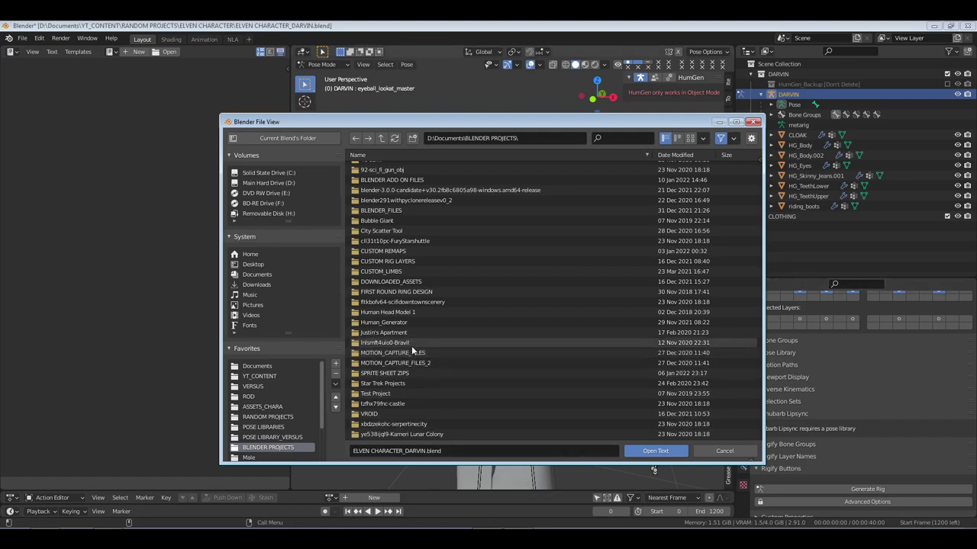
double_click(391, 282)
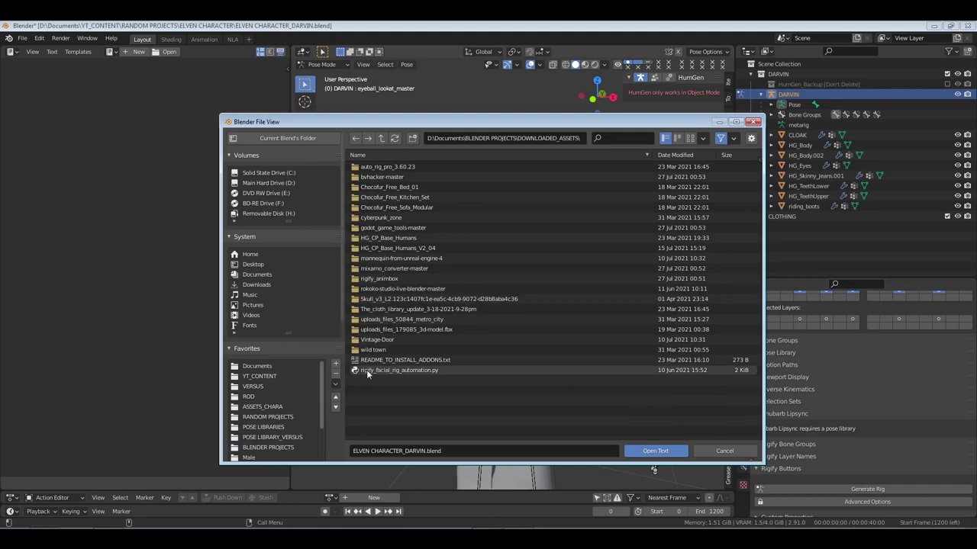
click(418, 371)
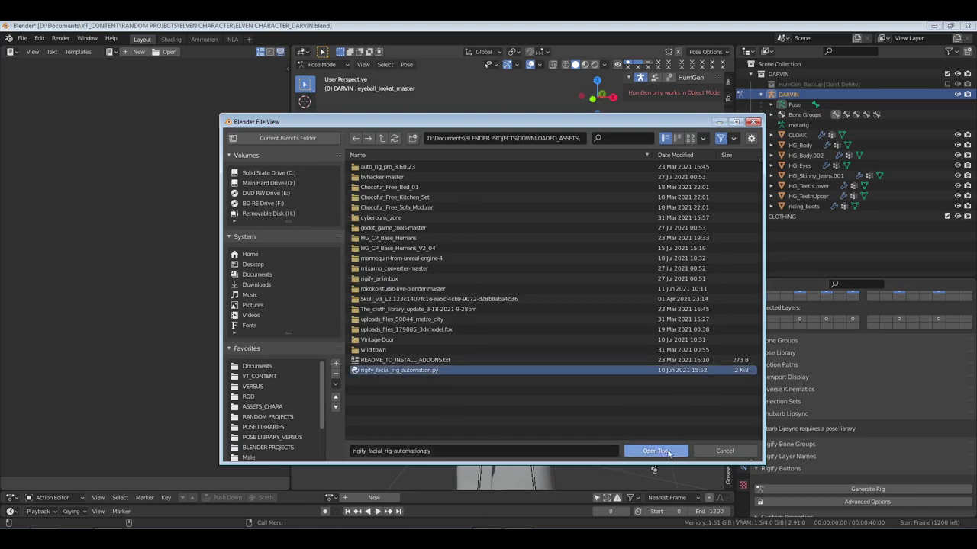
click(655, 451)
Try to run the facial rig automation script while the DARVIN armature is in Pose Mode
click(145, 52)
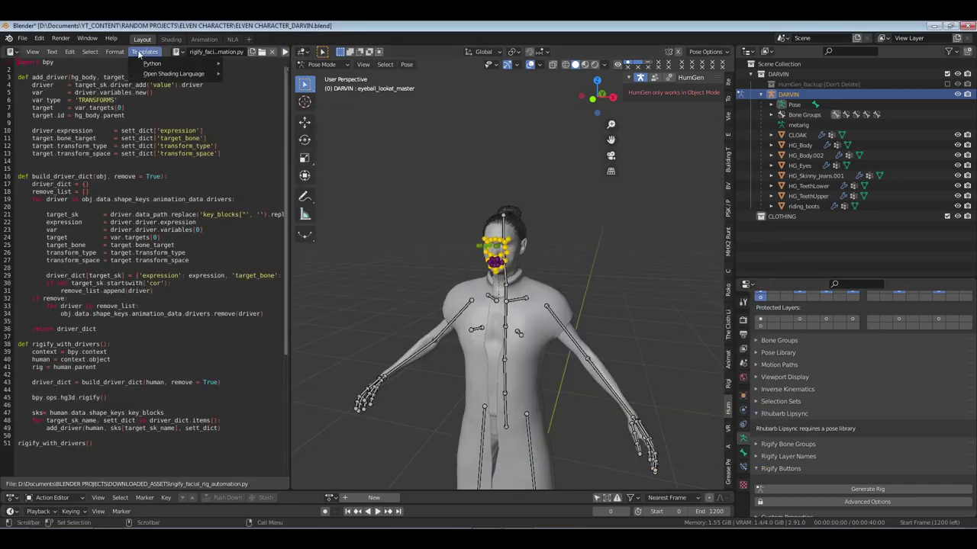
mouse_move(128, 52)
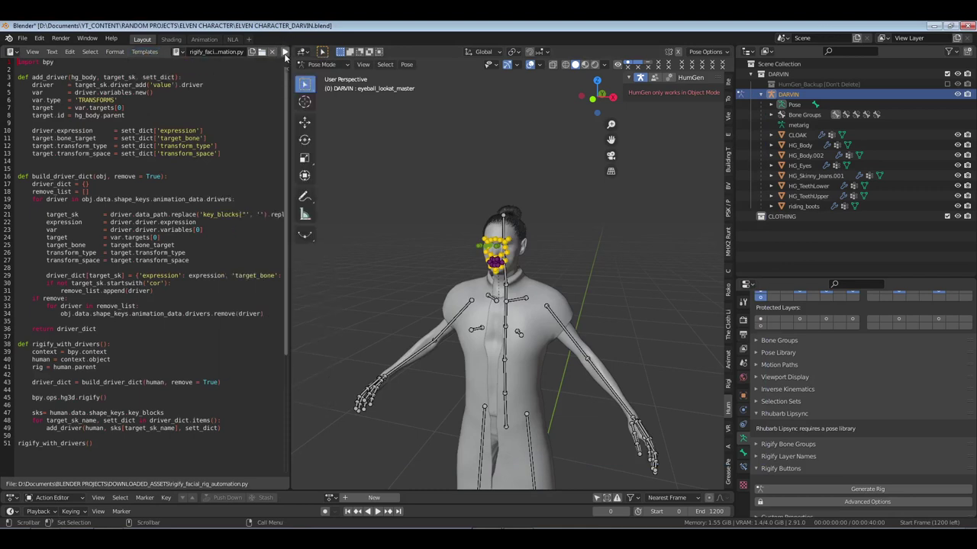
click(285, 51)
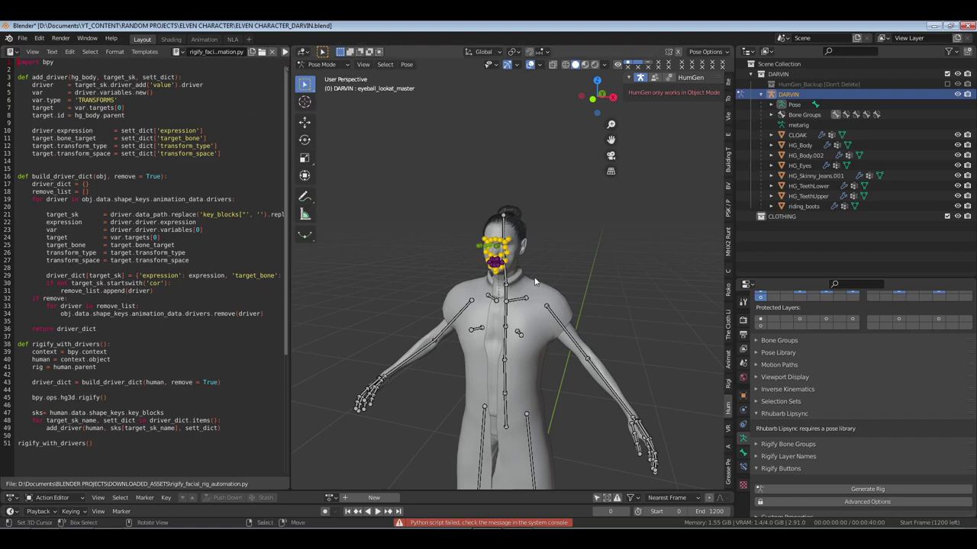
Switch DARVIN to Object Mode and check the 1-Click and Face Rig expression options in HumGen
key(ctrl+Tab)
click(651, 315)
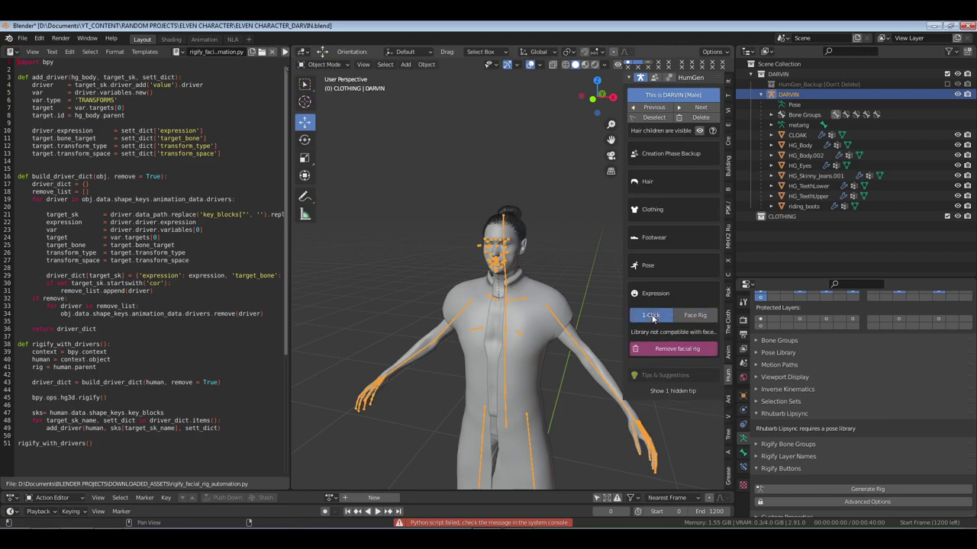
click(698, 315)
click(651, 315)
Try to run the script with HG_Body selected and the DARVIN armature active
click(90, 52)
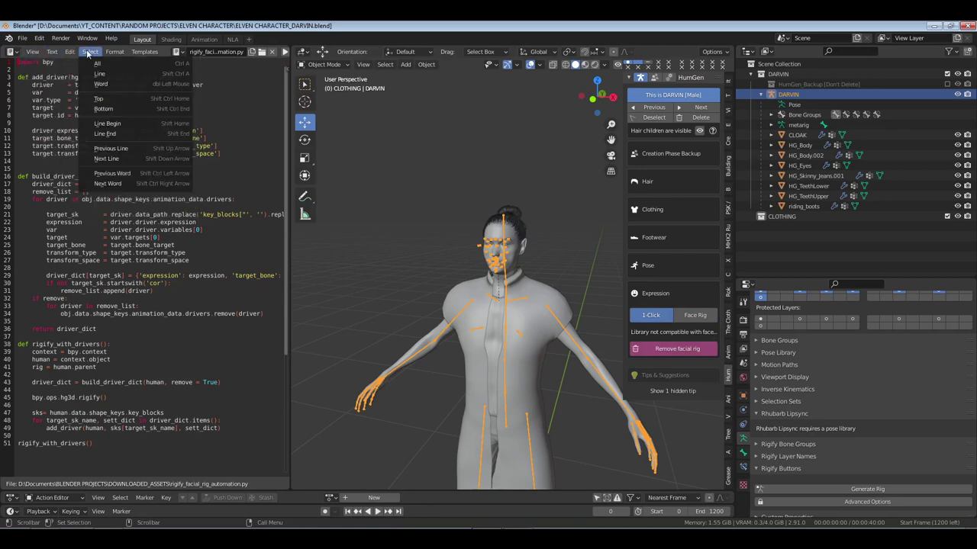
mouse_move(145, 54)
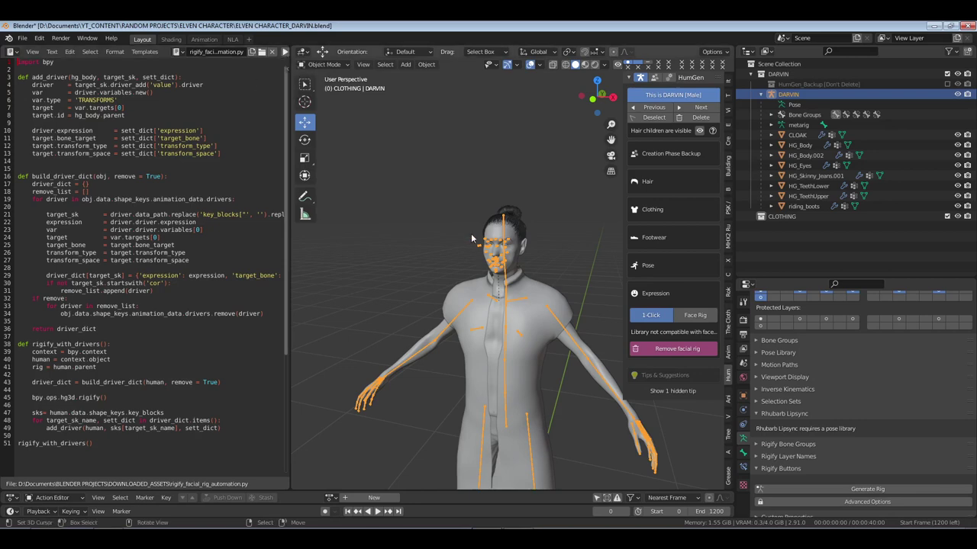
click(501, 243)
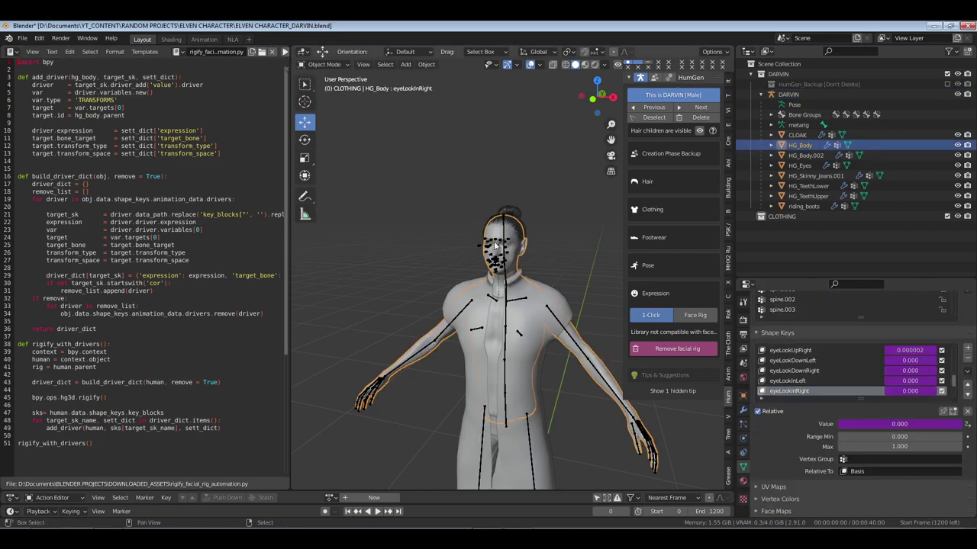
click(494, 241)
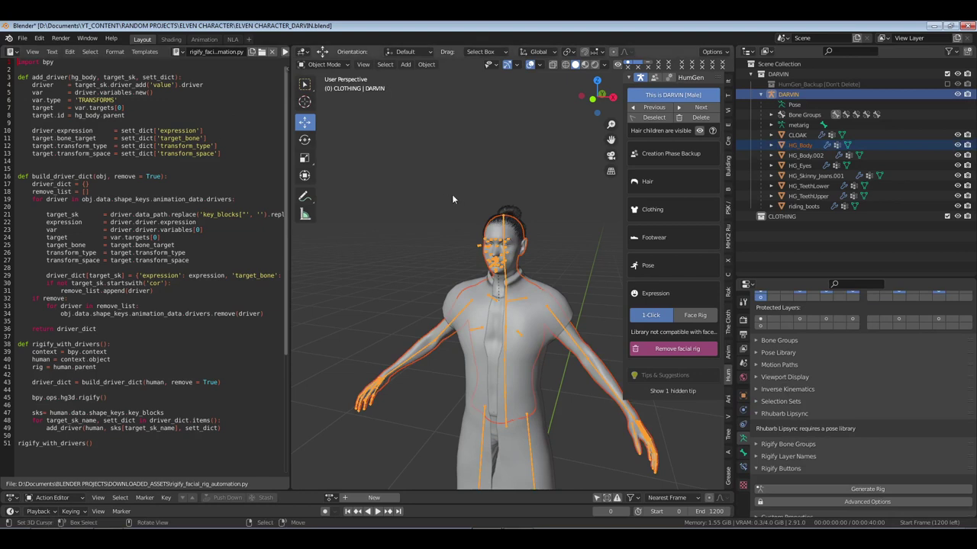
click(283, 51)
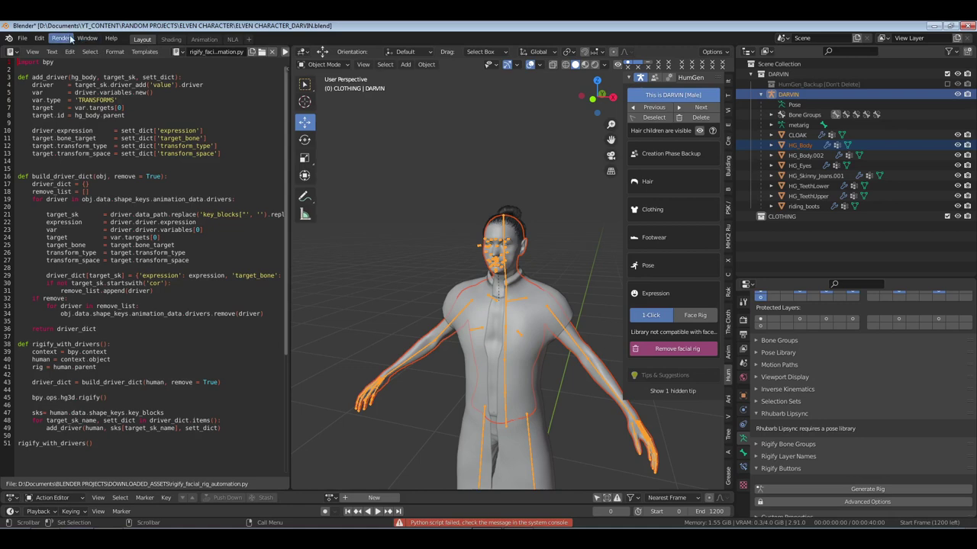
click(12, 51)
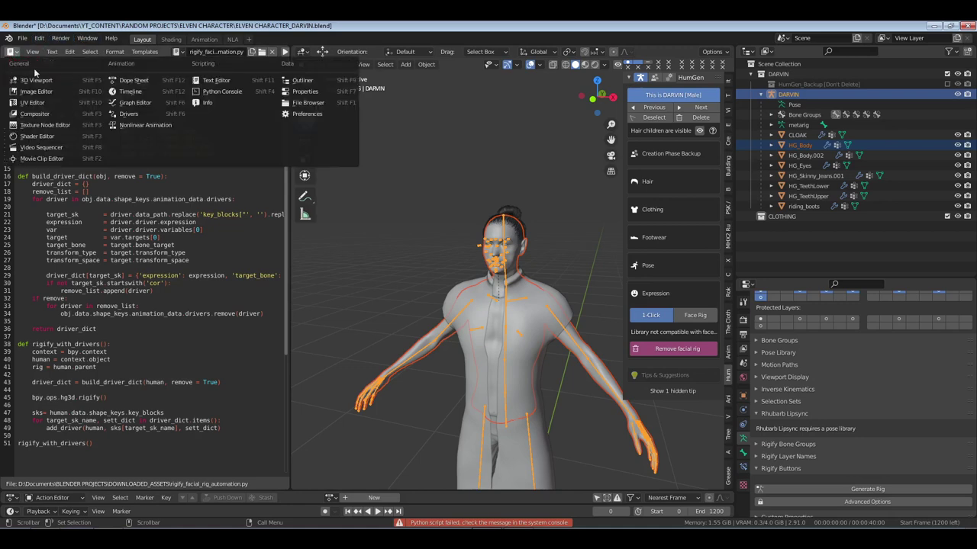
click(217, 92)
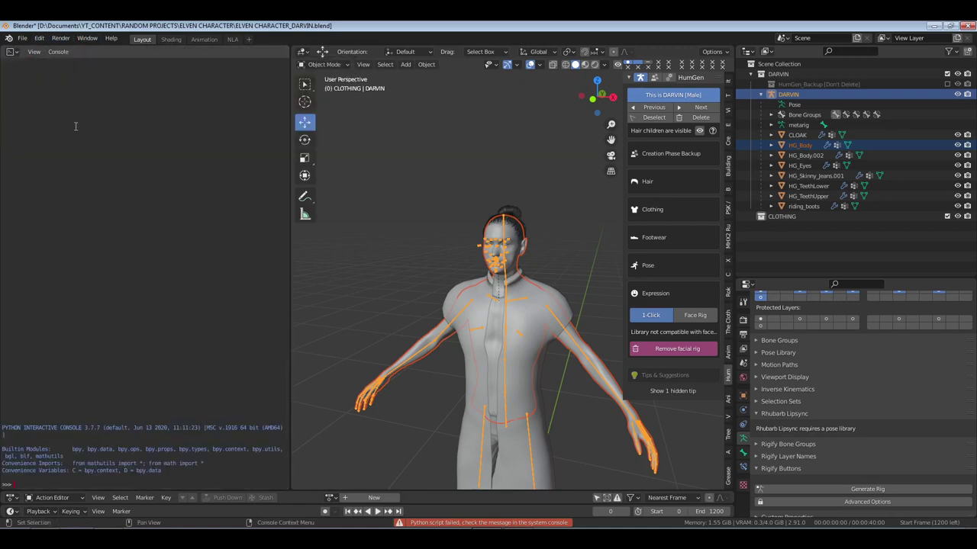
click(23, 39)
click(12, 52)
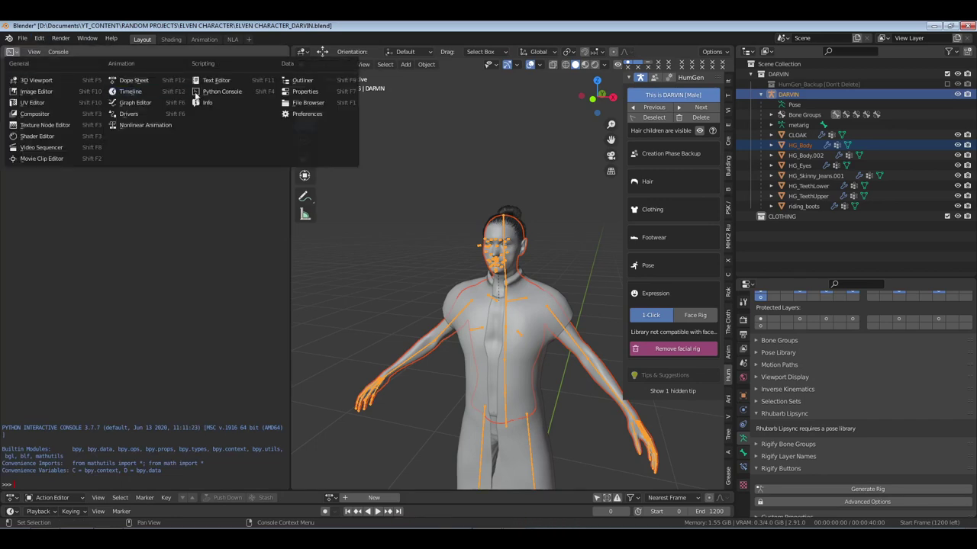
click(207, 81)
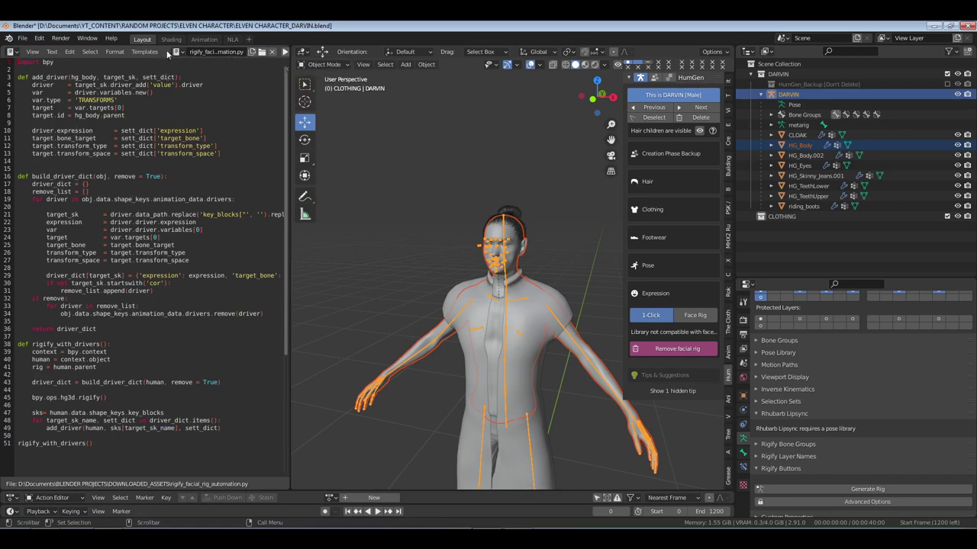
Try once more to run the loaded script with the same HG_Body and DARVIN selection
click(142, 52)
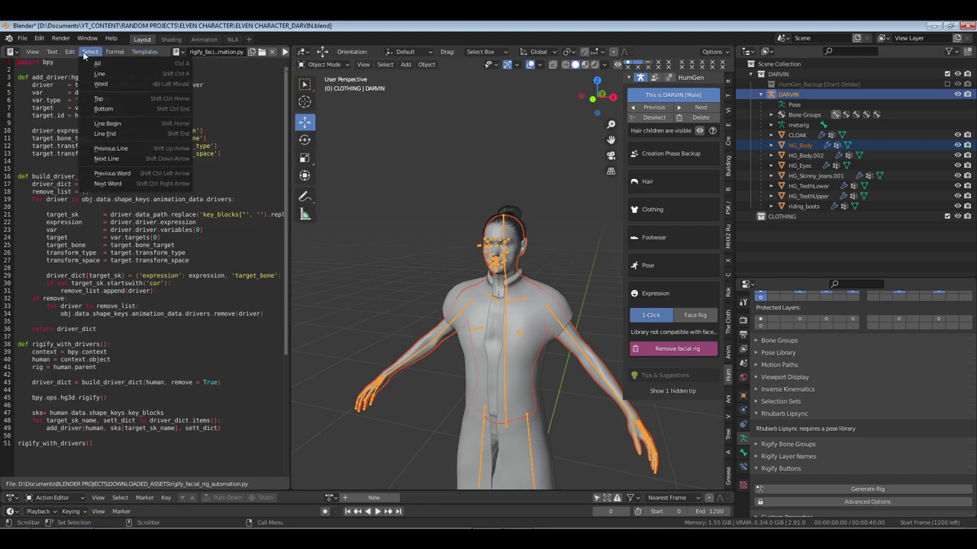
mouse_move(33, 53)
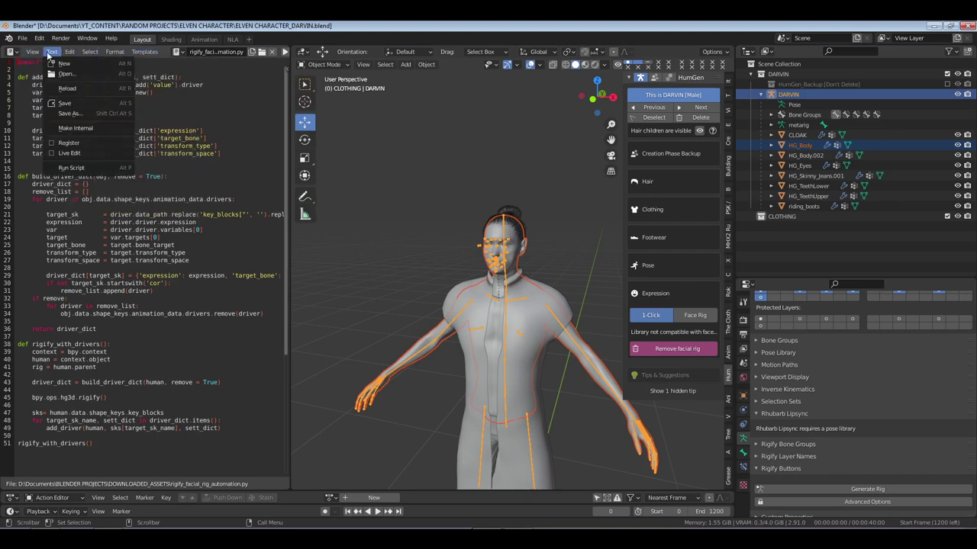
click(86, 168)
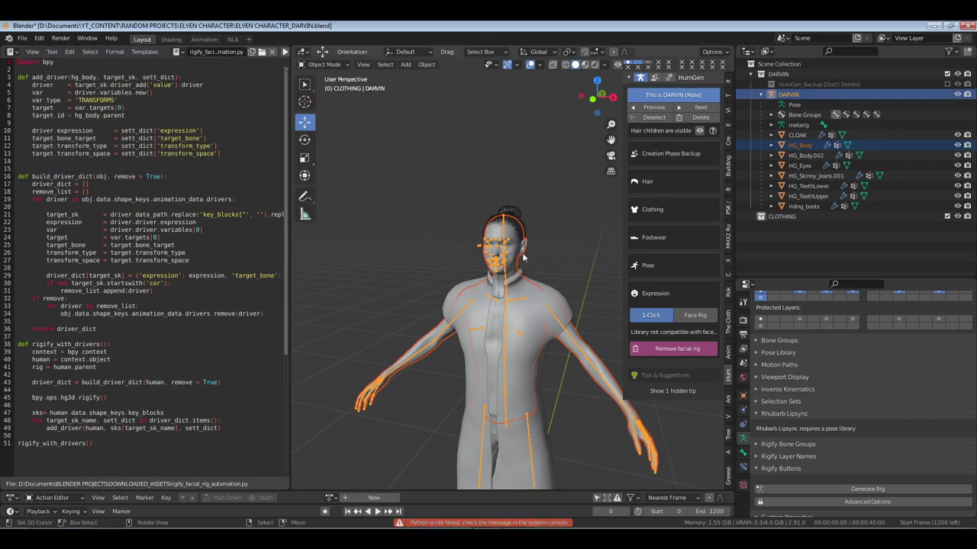
Make HG_Body the active object, run the script on it, and select the generated Rigify rig
click(797, 146)
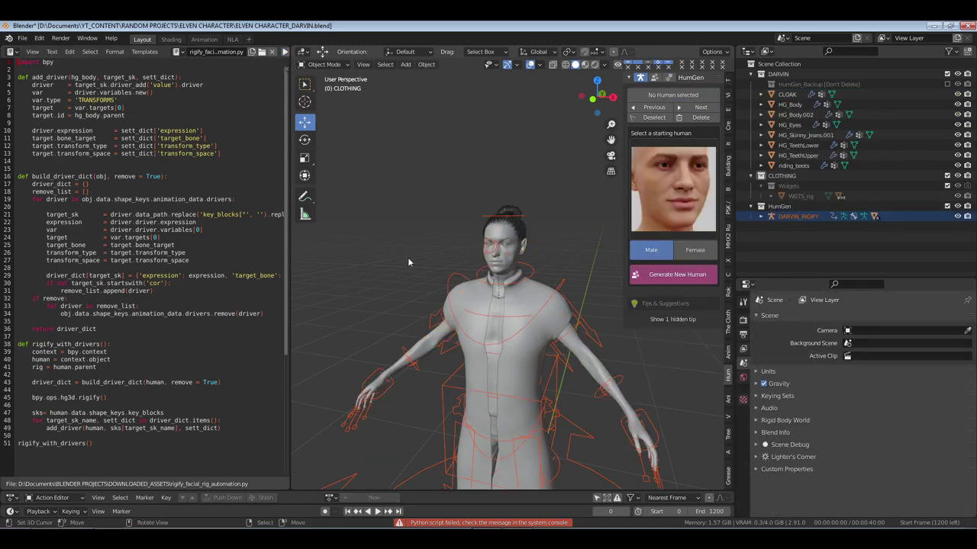
click(531, 279)
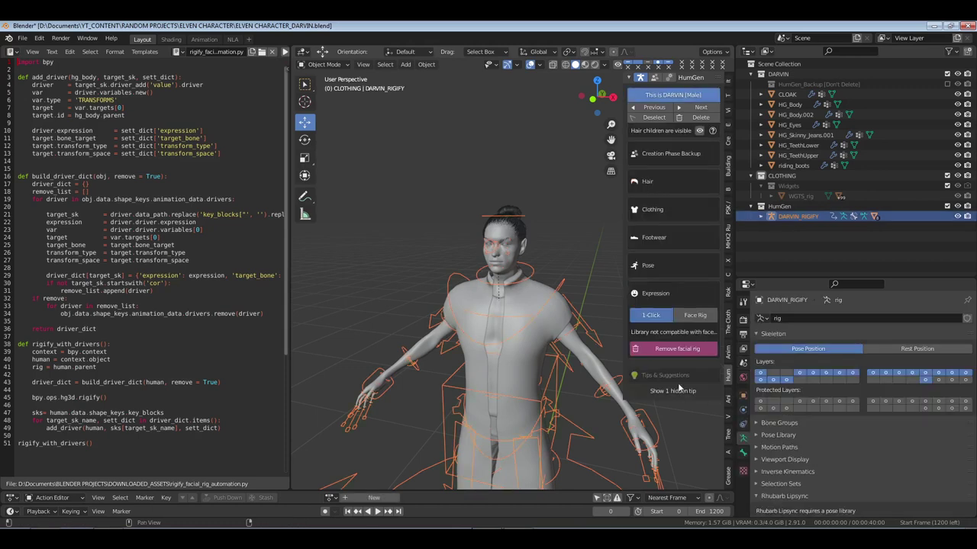
scroll(528, 335, up, 4)
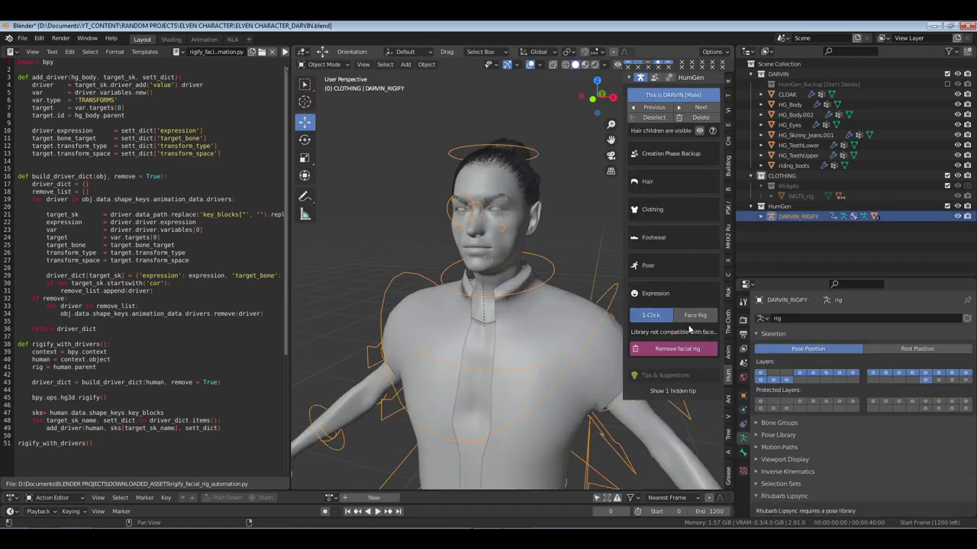
middle_drag(518, 246, 481, 252)
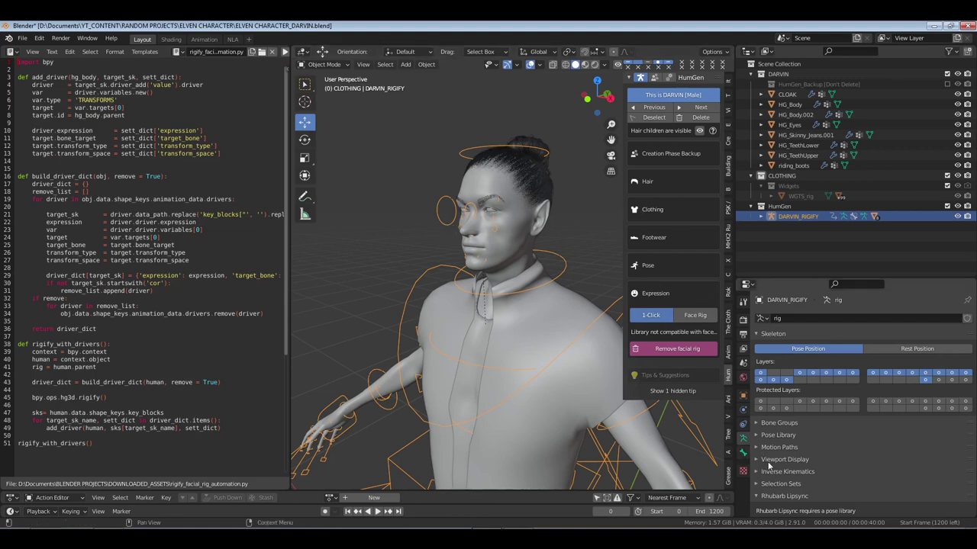
Enable In Front in the Rigify rig's viewport display so its controls draw over the body
click(776, 435)
click(775, 437)
click(775, 460)
scroll(776, 461, down, 4)
click(840, 450)
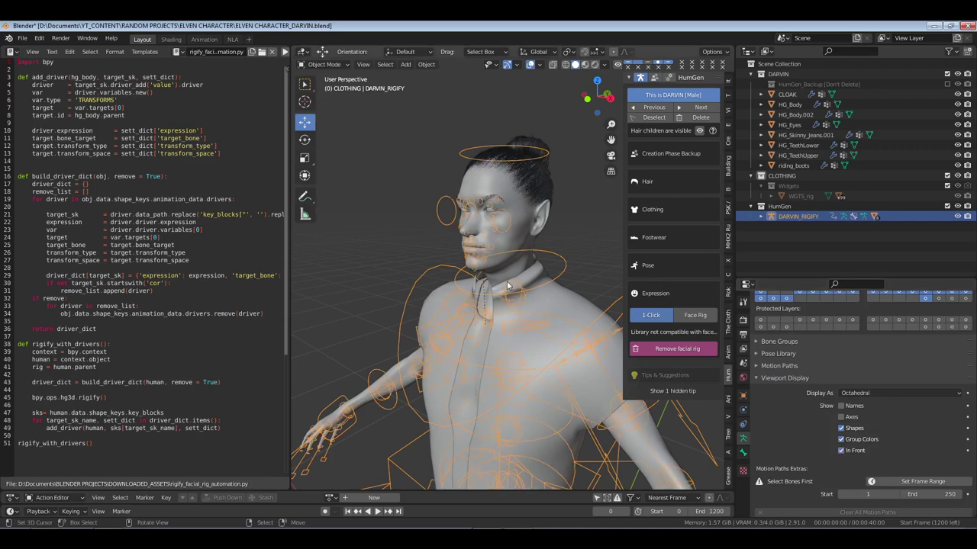
middle_drag(505, 286, 566, 289)
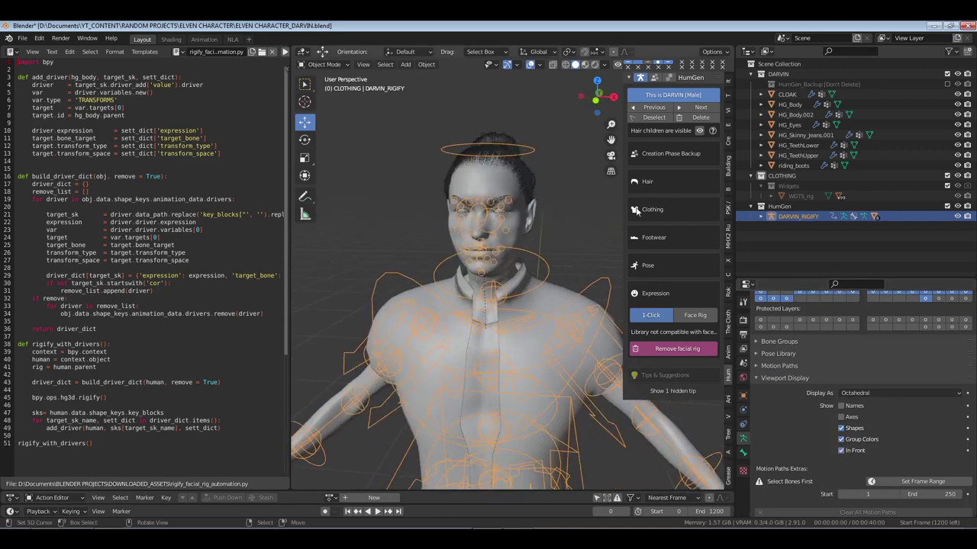
Hide the Arm.L (FK), Arm.R (FK), Leg.L (FK), Leg.R (FK) and Fingers rig layers
click(731, 87)
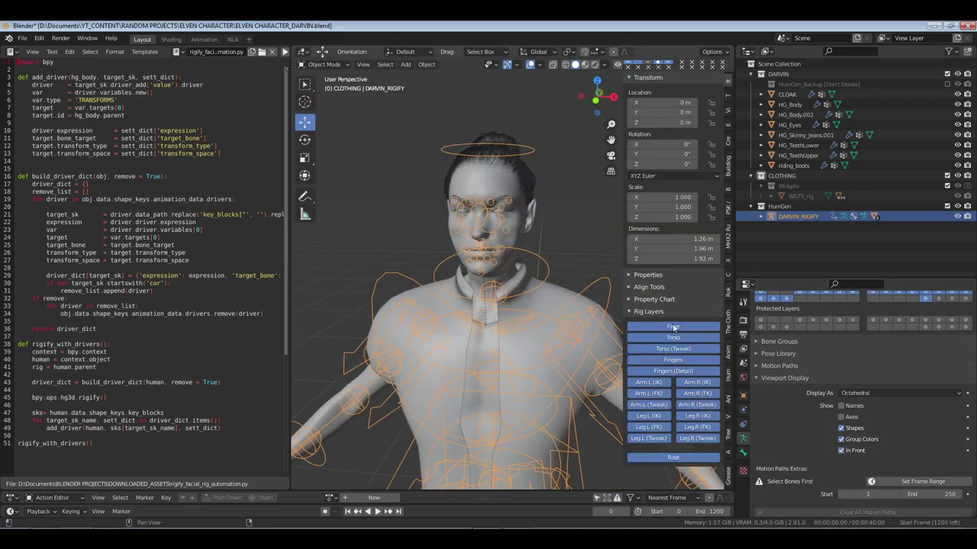
click(648, 393)
click(697, 393)
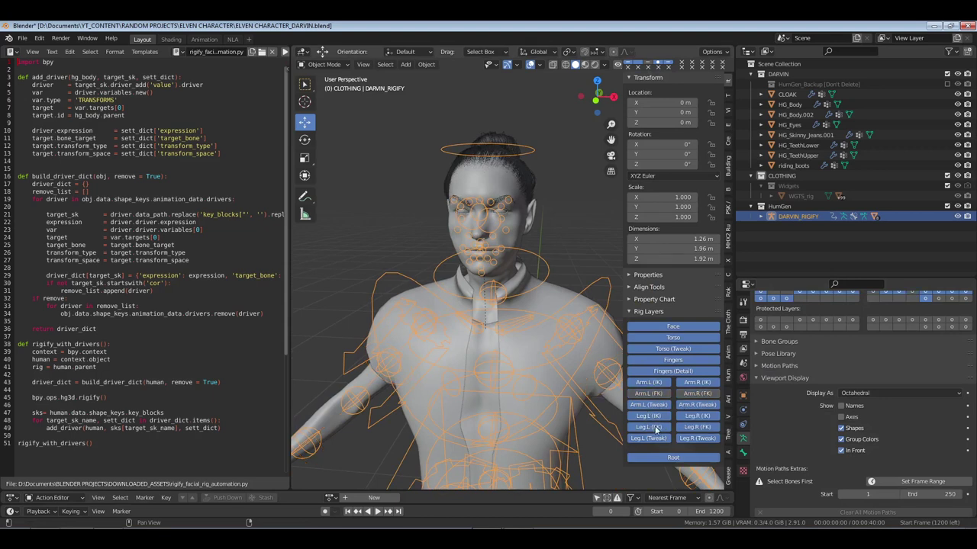
click(654, 428)
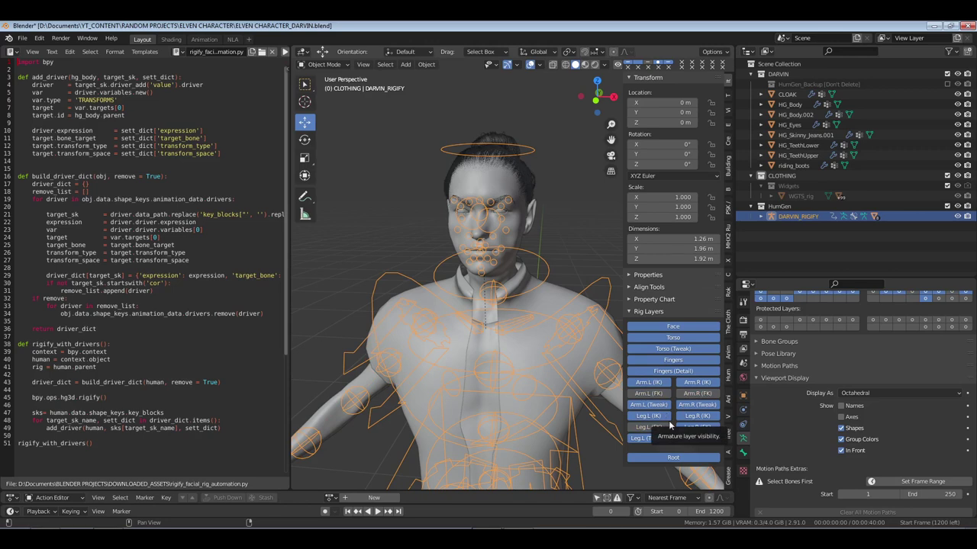
click(696, 427)
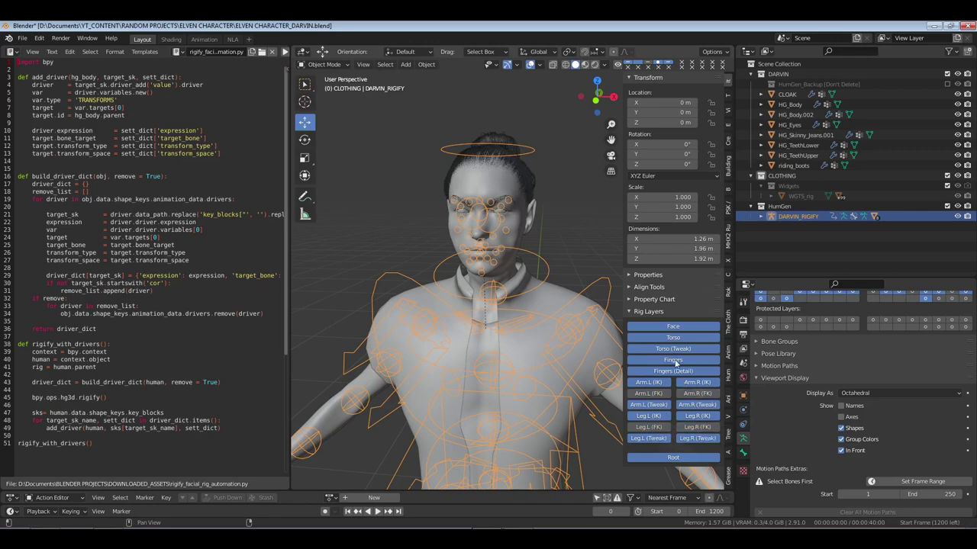
click(675, 361)
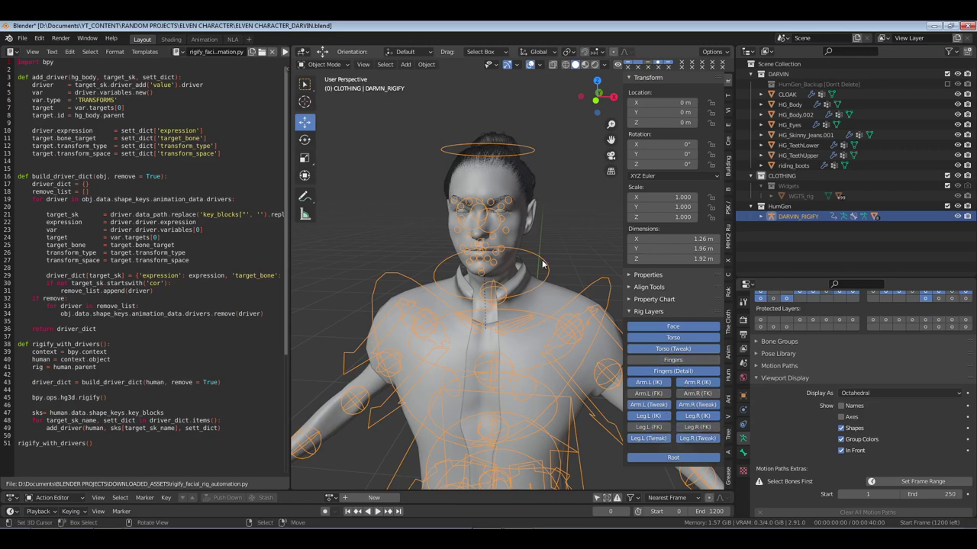
Test-move the smile control beside the mouth in Pose Mode, cancel the move, and return to Object Mode
scroll(495, 252, up, 3)
key(ctrl+Tab)
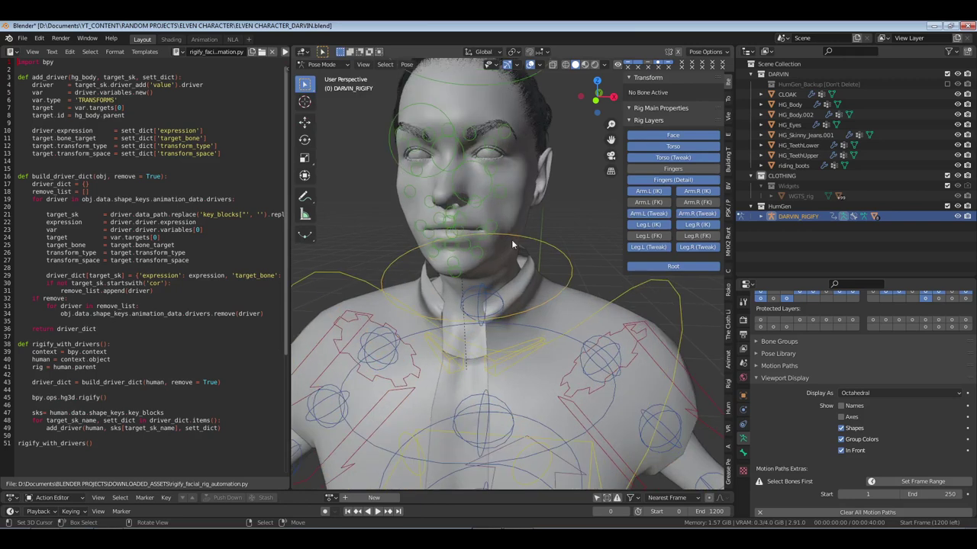
click(511, 239)
key(g)
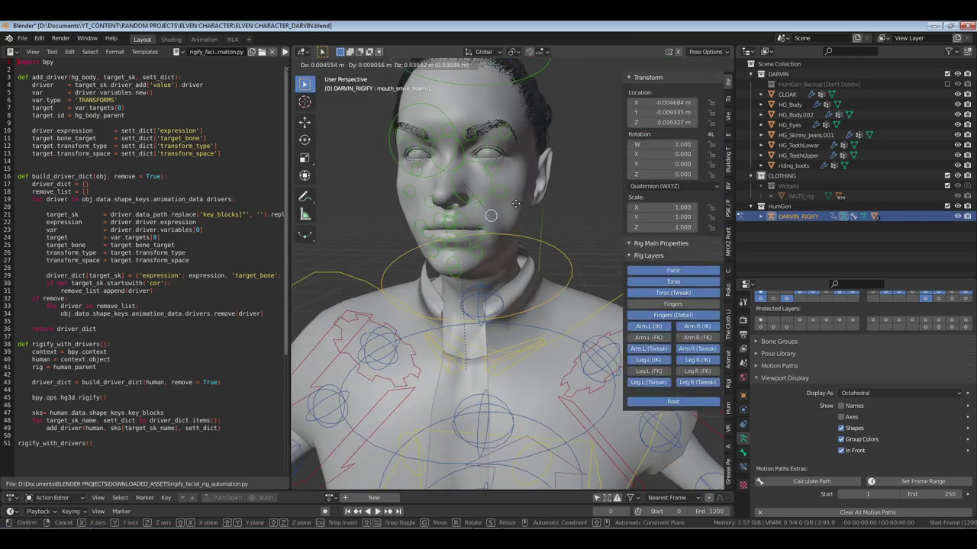
key(Escape)
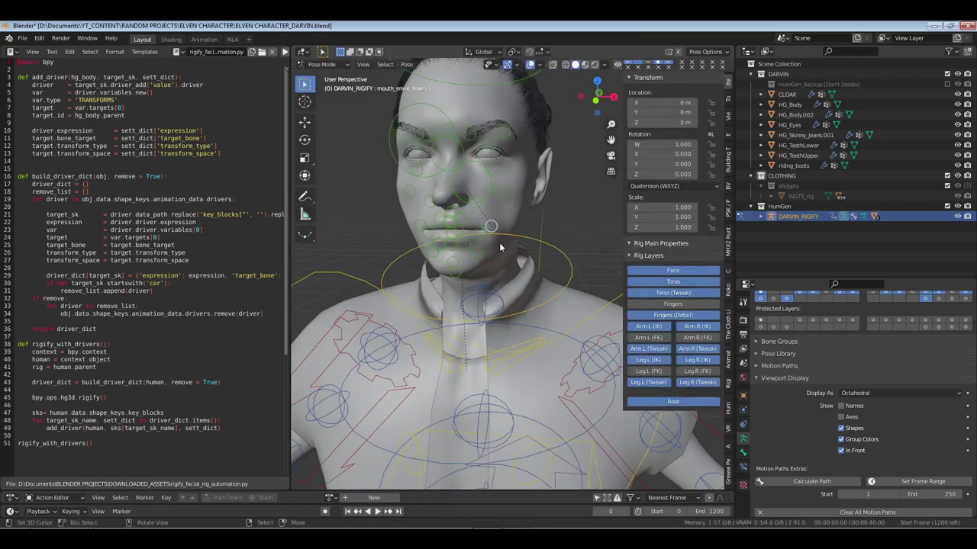
scroll(500, 245, down, 5)
key(ctrl+Tab)
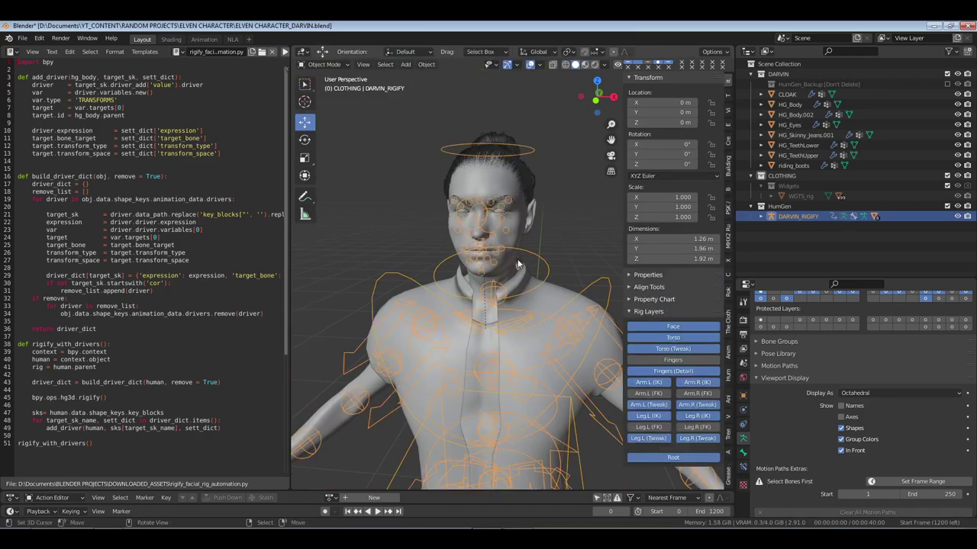
Try running the script again, reselect HG_Body, and undo the Rigify conversion back to the original DARVIN armature
click(285, 51)
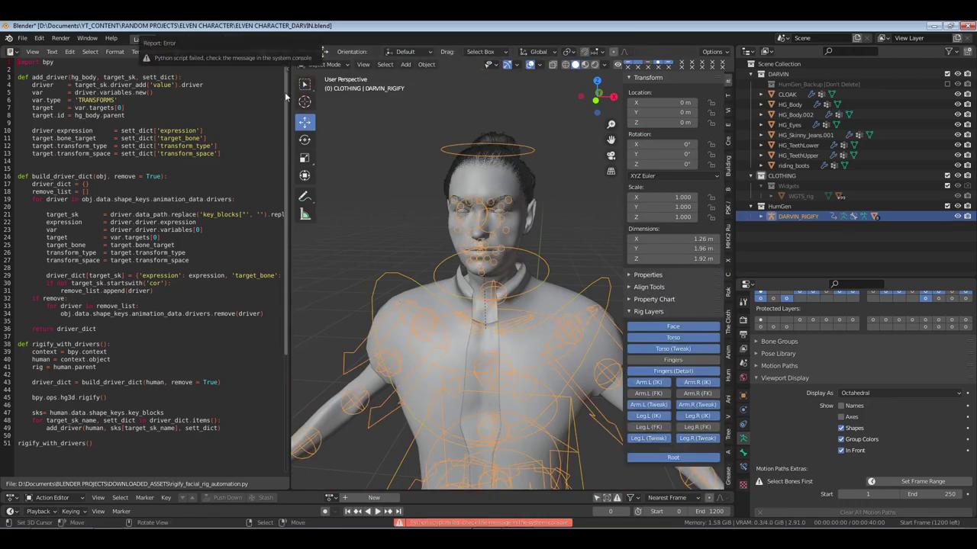
click(504, 185)
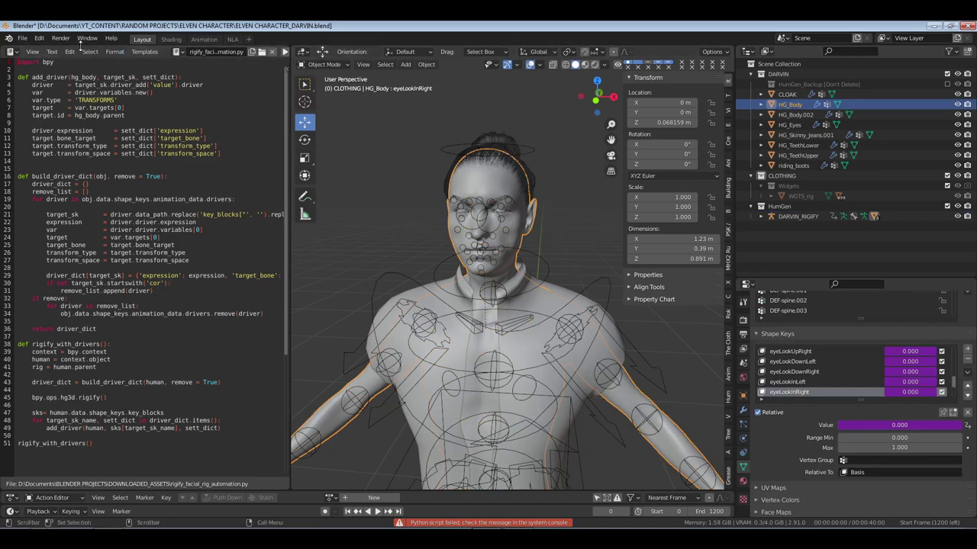
click(39, 38)
mouse_move(61, 78)
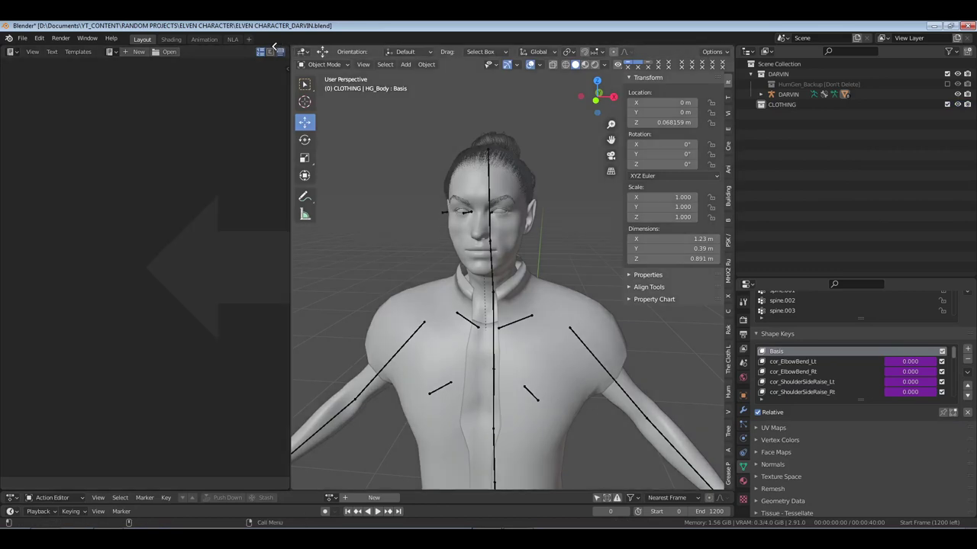
Close the script editor area so the 3D viewport takes over its space
drag(274, 46, 275, 47)
scroll(396, 273, down, 5)
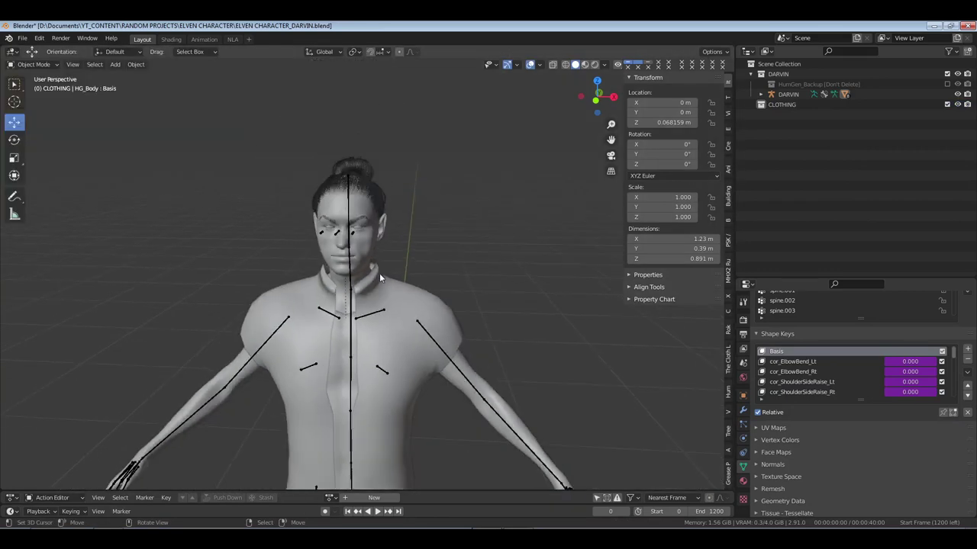
middle_drag(379, 273, 370, 243)
Select HG_Body and add the HumGen face rig to the character from its expression options
click(371, 243)
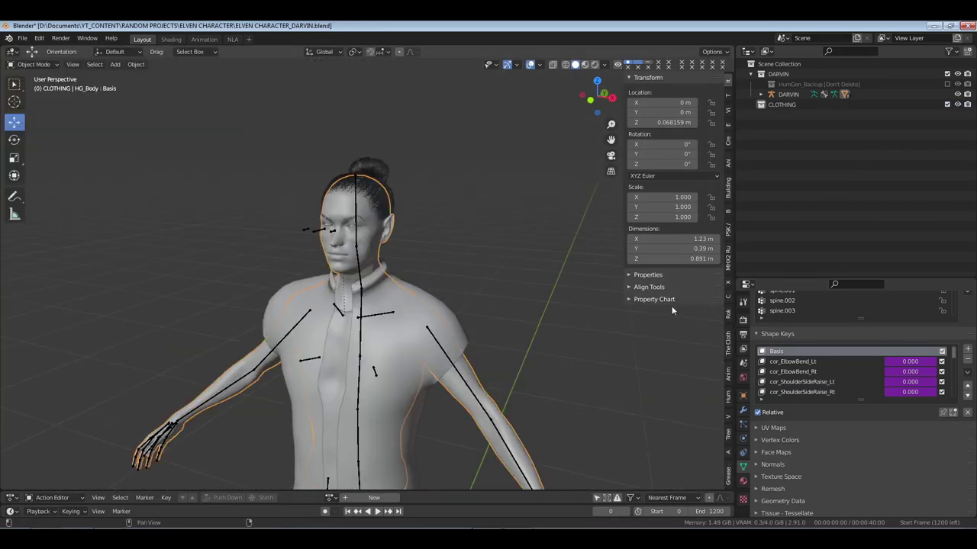
click(728, 396)
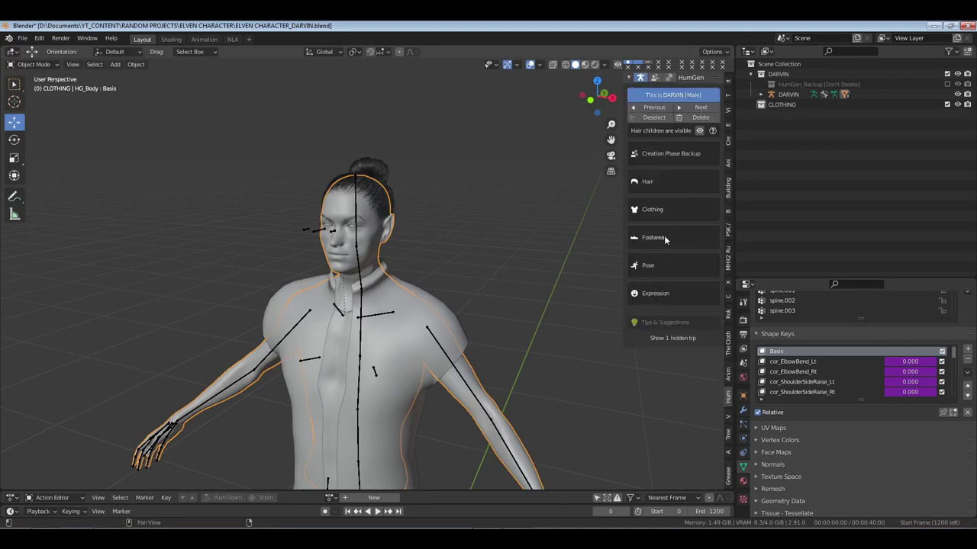
click(654, 294)
click(694, 315)
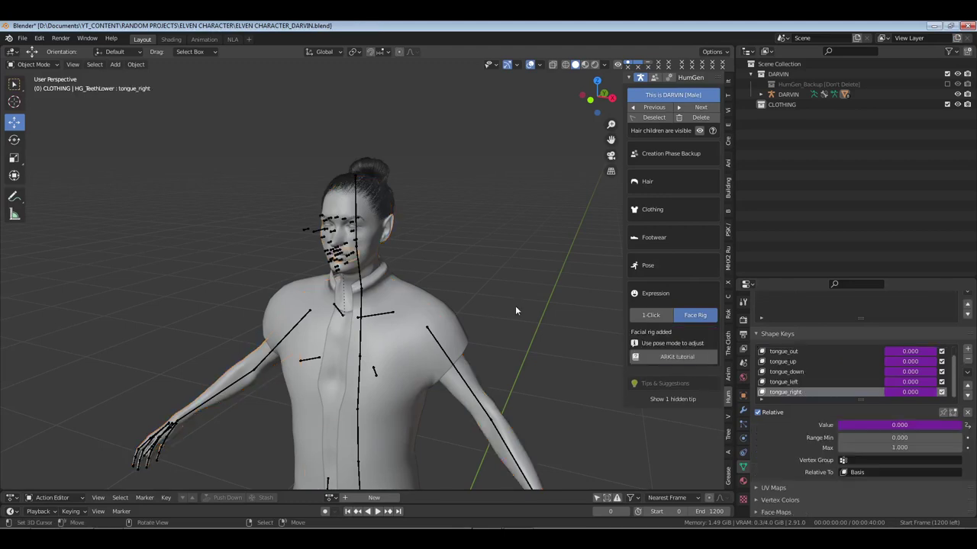
Test-move the left mouth smile control of the DARVIN armature in Pose Mode
middle_drag(457, 296, 418, 290)
scroll(452, 290, up, 3)
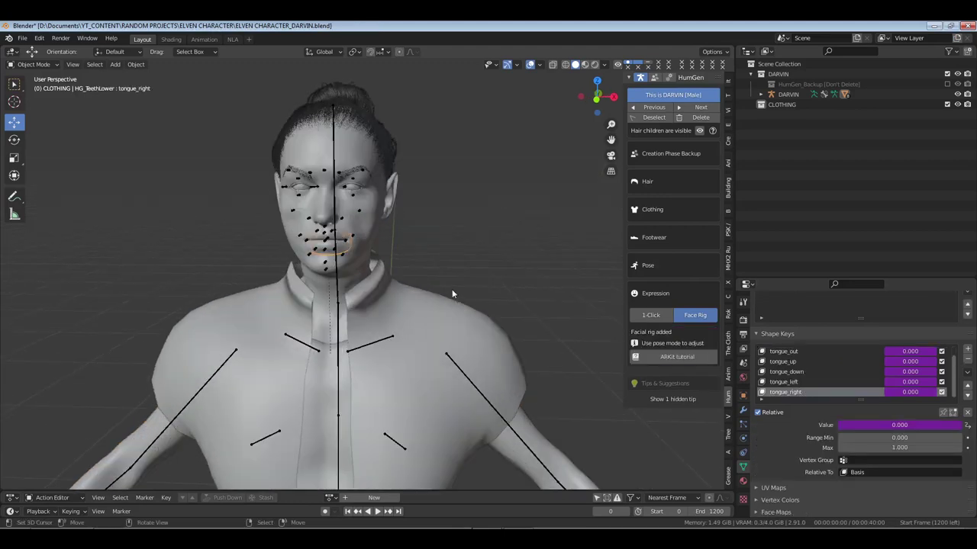
click(787, 93)
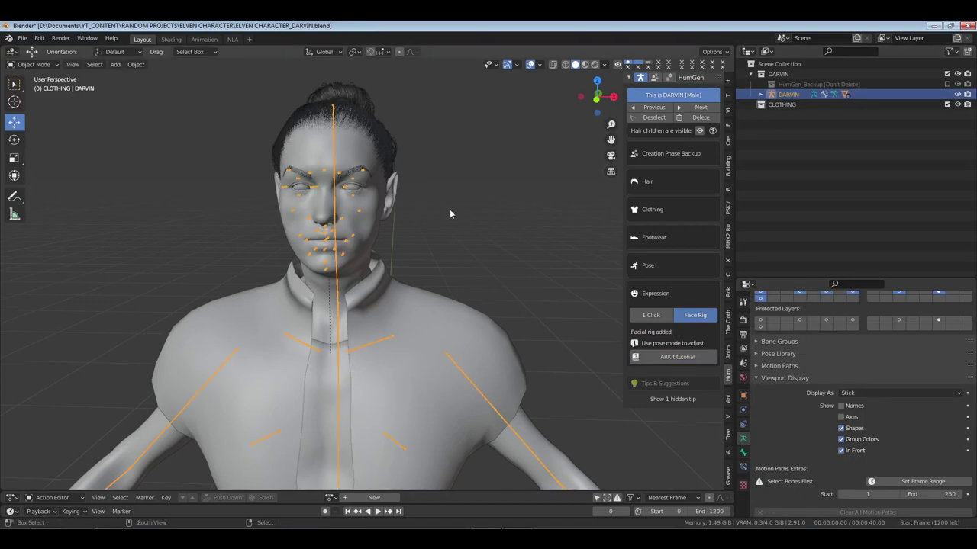
key(ctrl+Tab)
click(352, 236)
key(g)
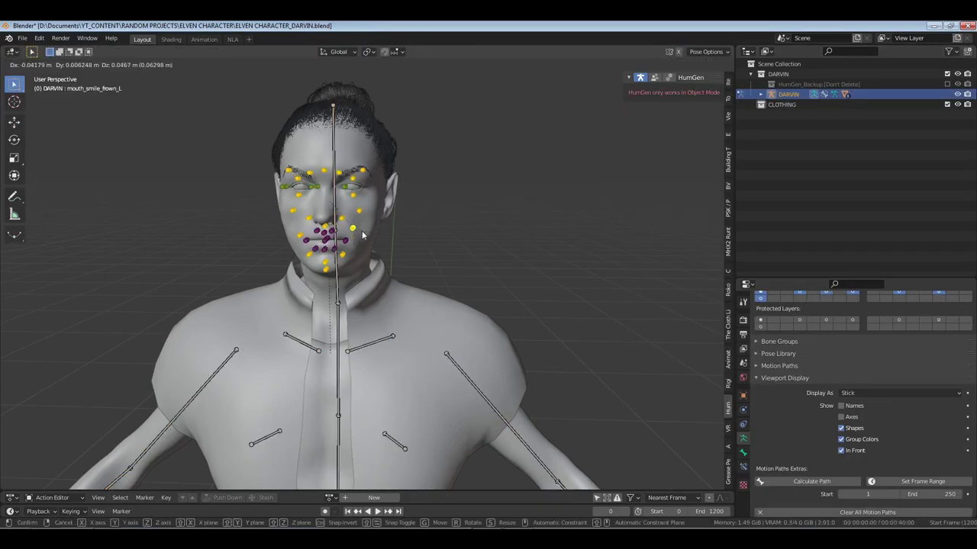
click(412, 253)
Test-move the jaw control below the chin, cancel the move, and undo the facial test poses
middle_drag(412, 253, 346, 246)
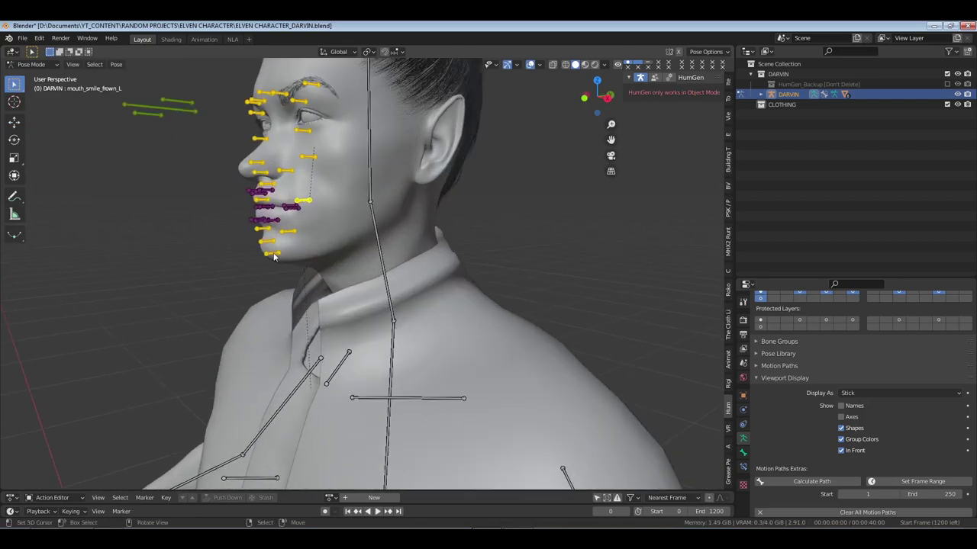
click(275, 254)
key(g)
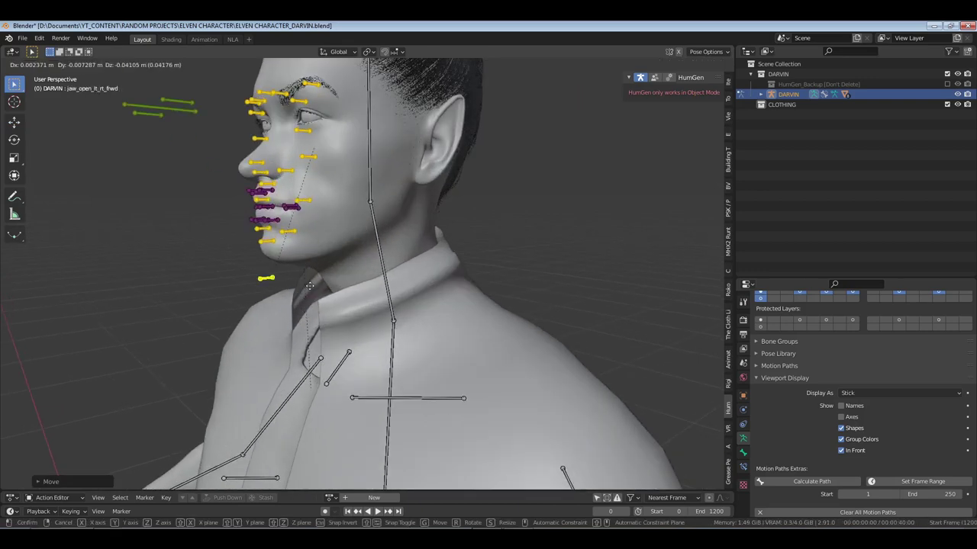
right_click(344, 264)
key(ctrl+z)
middle_drag(344, 264, 401, 265)
key(ctrl+z)
key(ctrl+z)
Save the file and select the HG_Body mesh in Object Mode
key(ctrl+s)
scroll(391, 255, down, 7)
scroll(369, 303, up, 2)
scroll(393, 267, up, 3)
click(393, 265)
scroll(397, 264, down, 4)
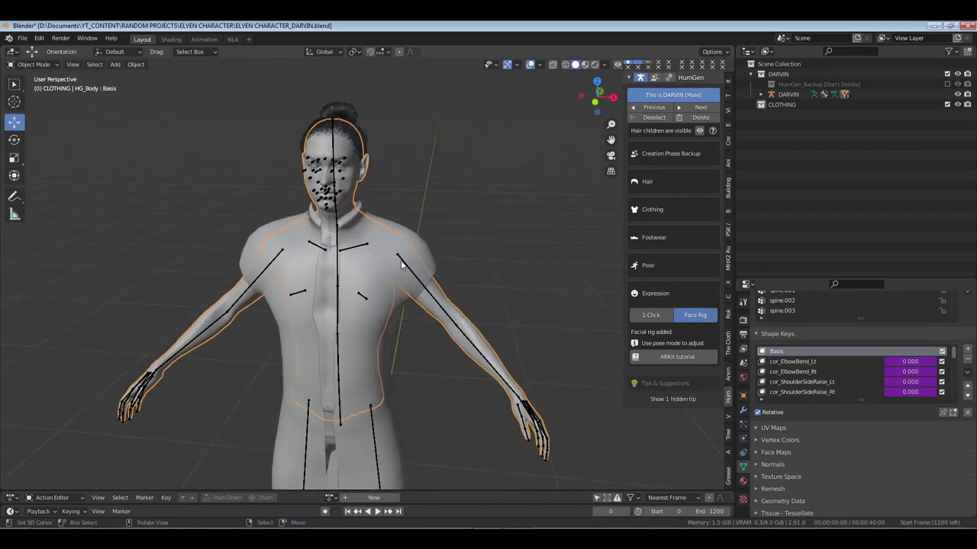
Check HumGen's Creation Phase Backup settings, collapse them, and hide the viewport sidebar
click(668, 154)
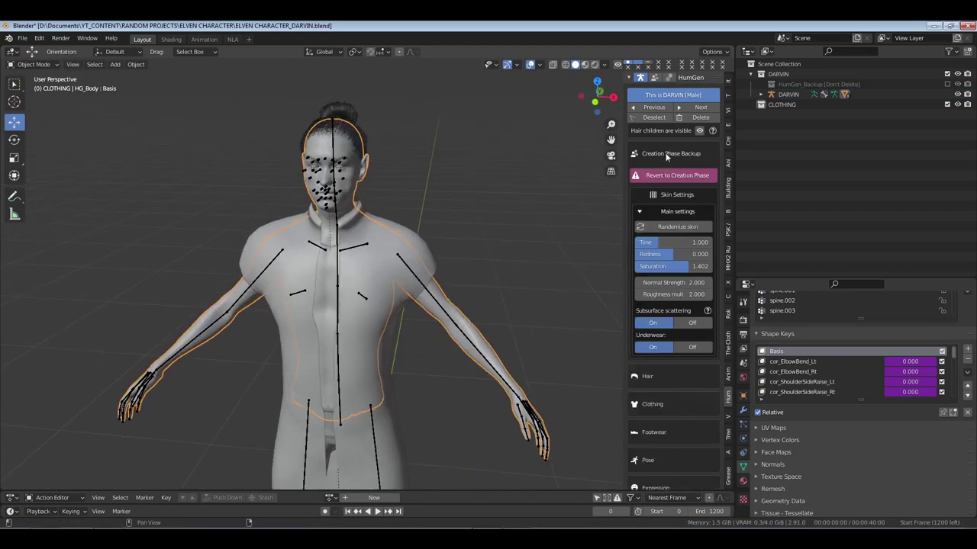
click(667, 155)
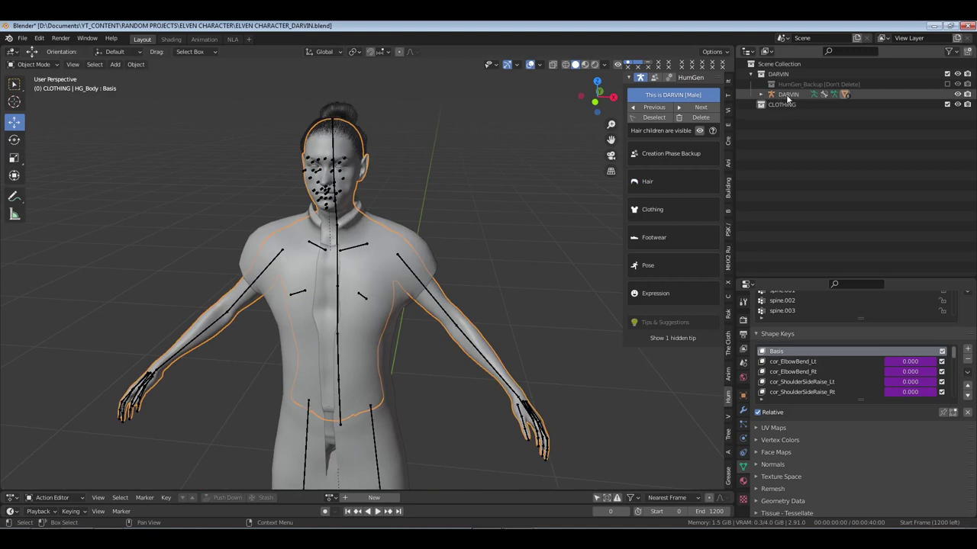
click(472, 215)
key(n)
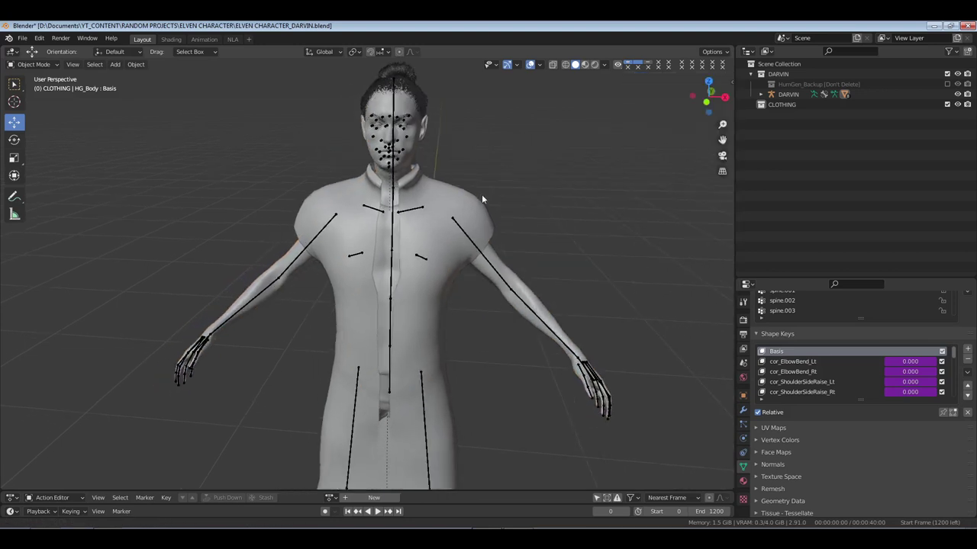
shift+middle_drag(482, 195, 485, 192)
click(467, 236)
key(ctrl+Tab)
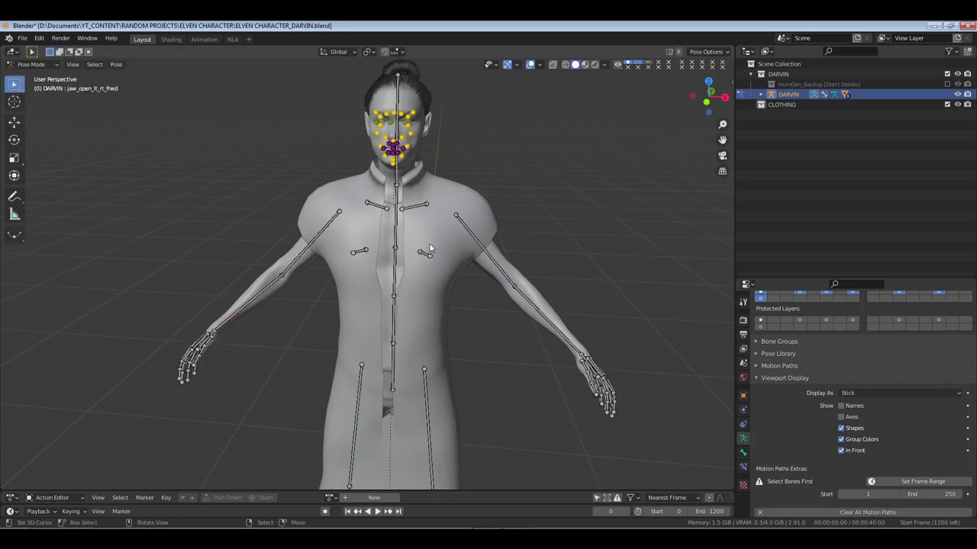
middle_drag(468, 236, 493, 207)
key(ctrl+Tab)
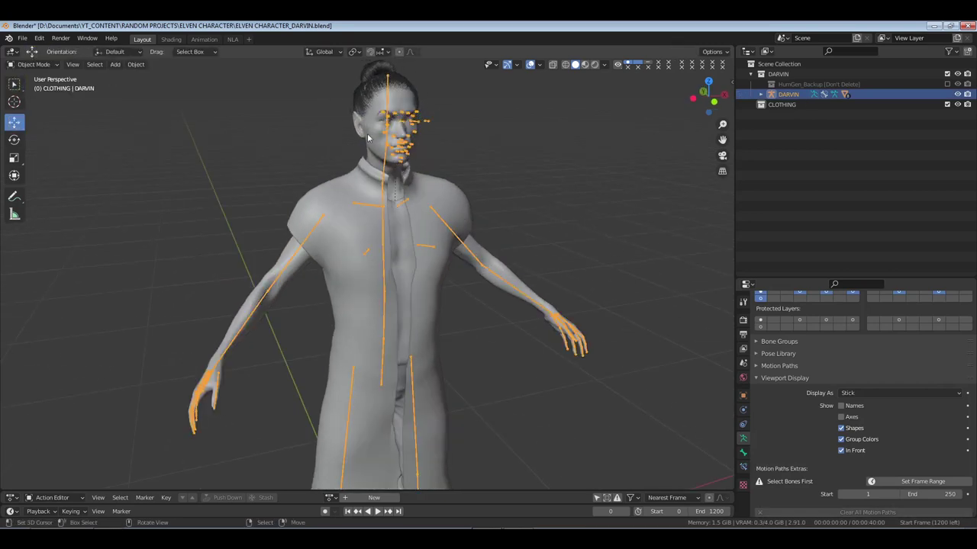
Turn off viewport display of HG_Body's hair particle modifiers from ParticleSettings.003 through ParticleSystem 0.015
click(376, 130)
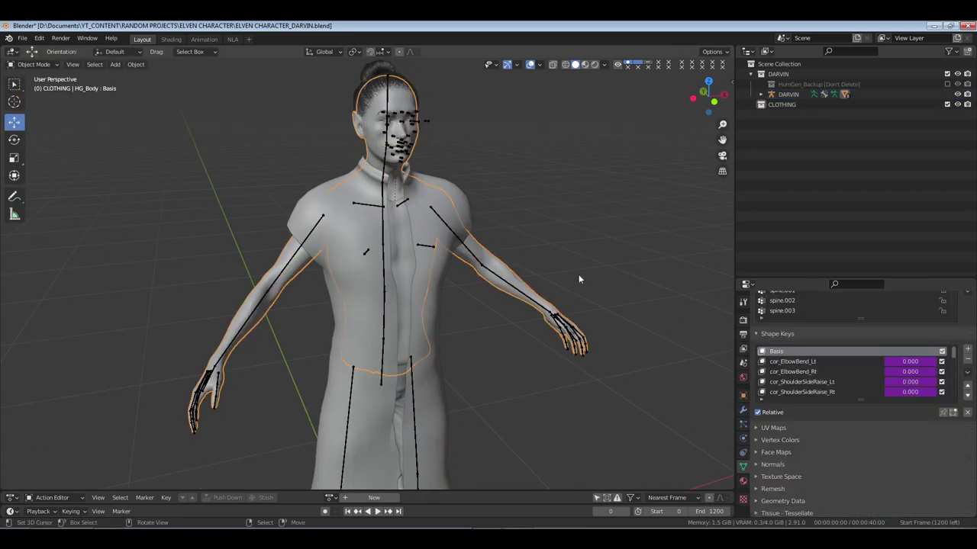
click(743, 428)
click(744, 407)
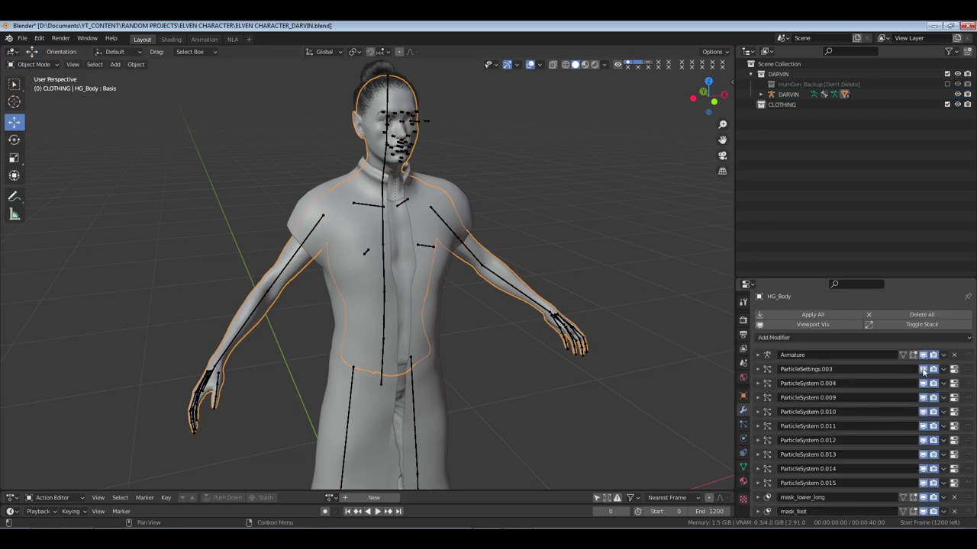
drag(925, 385, 924, 484)
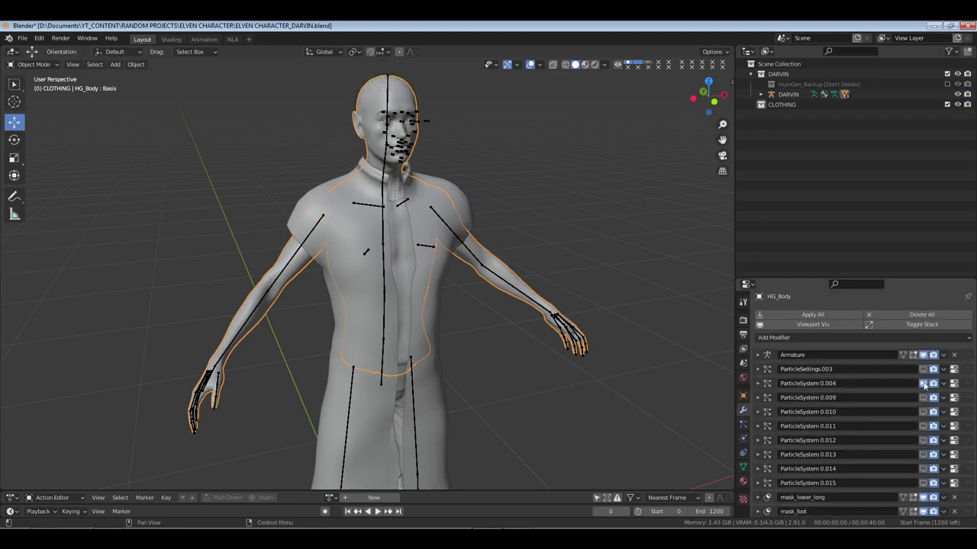
Pose the DARVIN armature by rotating the upper arms down toward the body in front view with X mirroring enabled
middle_drag(458, 275, 410, 261)
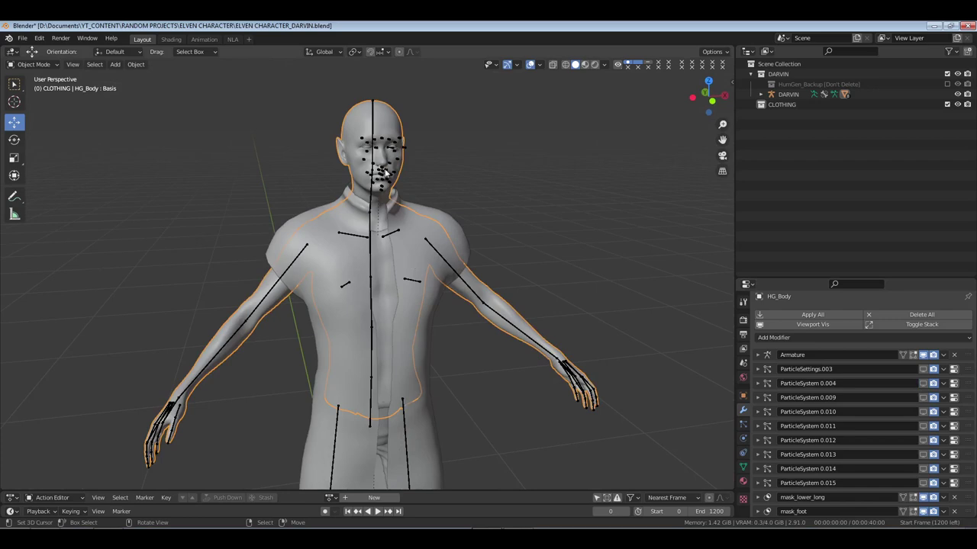
click(389, 142)
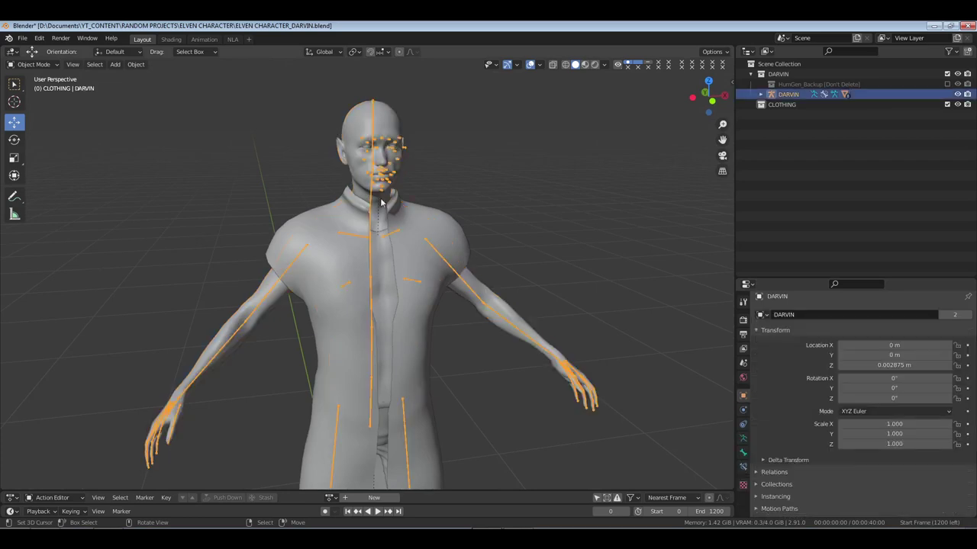
mouse_move(389, 143)
middle_down()
mouse_move(436, 244)
mouse_move(405, 240)
mouse_move(488, 238)
mouse_move(445, 236)
mouse_move(427, 259)
middle_up()
key(ctrl+Tab)
scroll(444, 232, up, 3)
click(438, 233)
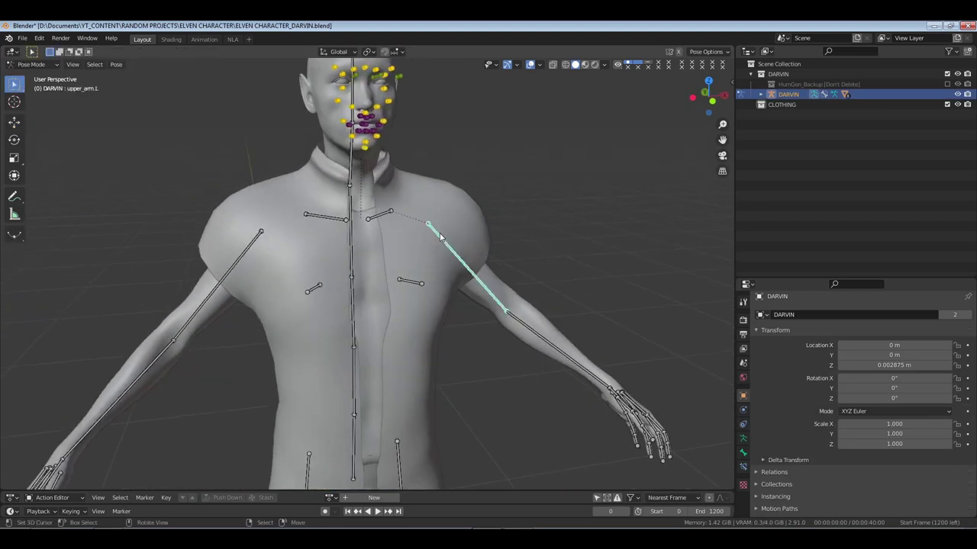
key(KP_1)
scroll(437, 231, up, 4)
scroll(437, 233, up, 3)
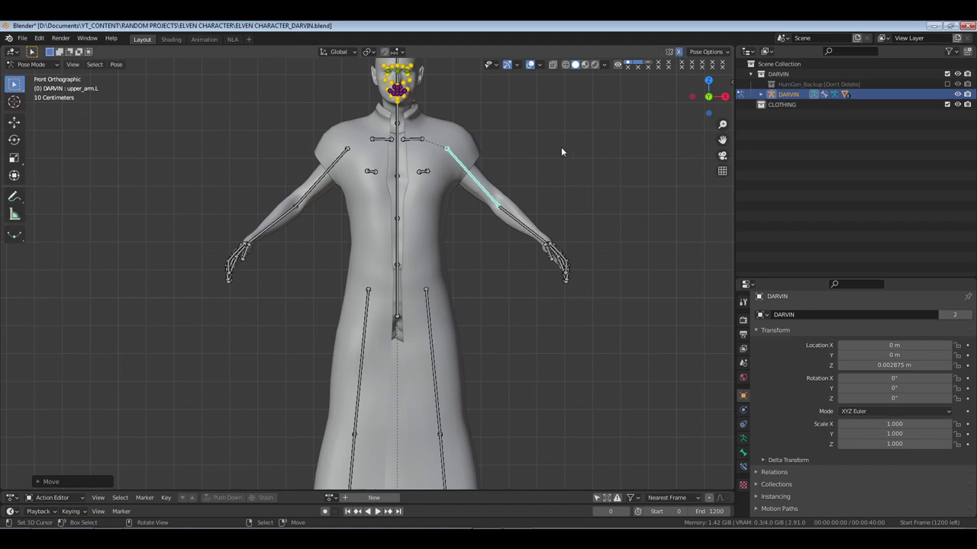
key(shift+space)
key(r)
drag(475, 126, 479, 145)
Refine the upper arms' rotation in side view and rotate the forearms so both arms hang beside the body
key(KP_3)
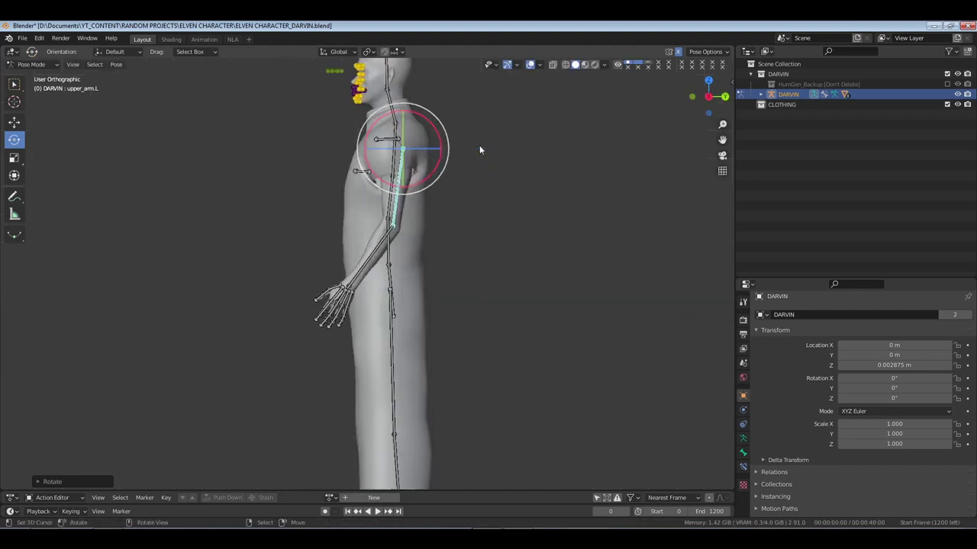
drag(430, 115, 412, 150)
click(404, 256)
drag(439, 204, 432, 194)
middle_drag(432, 194, 321, 229)
click(22, 39)
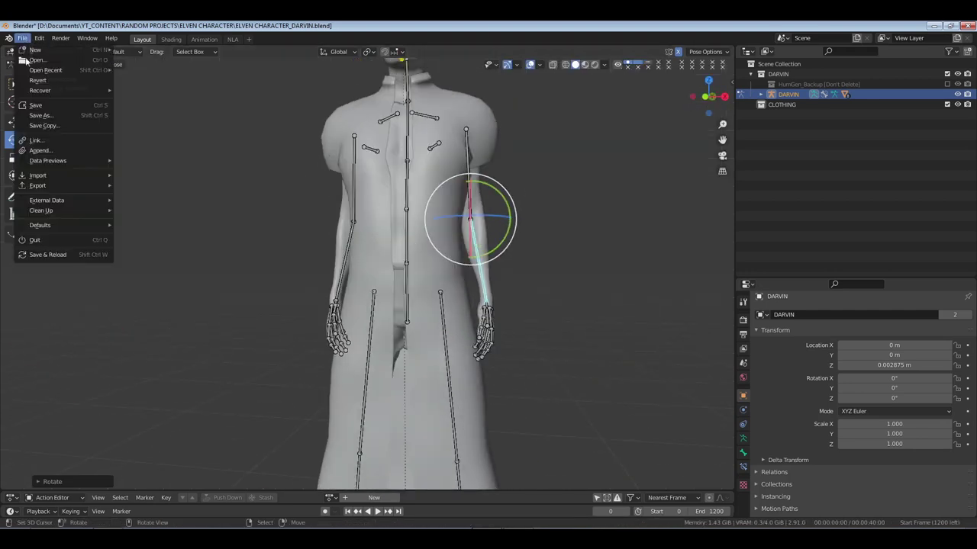
click(40, 150)
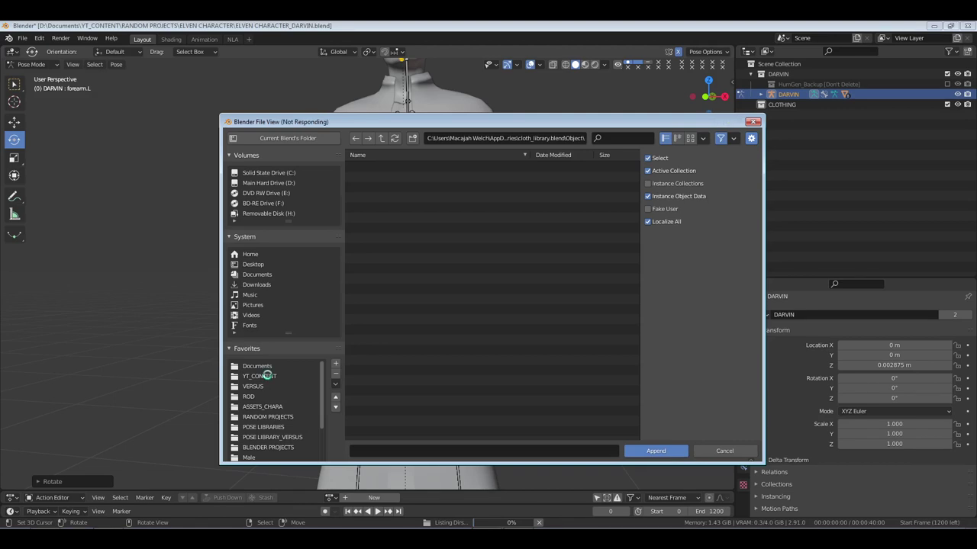
key(Escape)
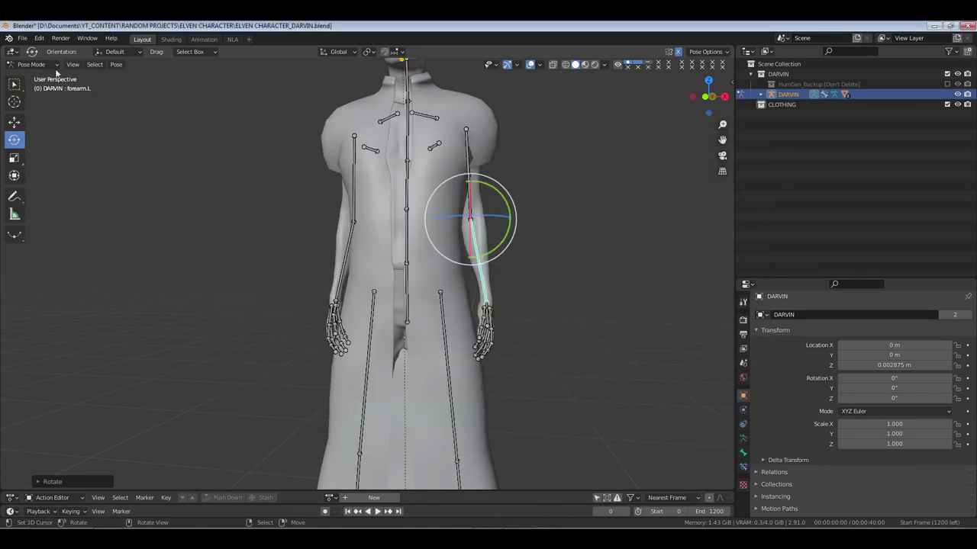
Start an append and browse YT_CONTENT for the source file, checking the HUMAN_GEN_DEFAULT ACTIONS folder and going back up
click(22, 38)
click(35, 150)
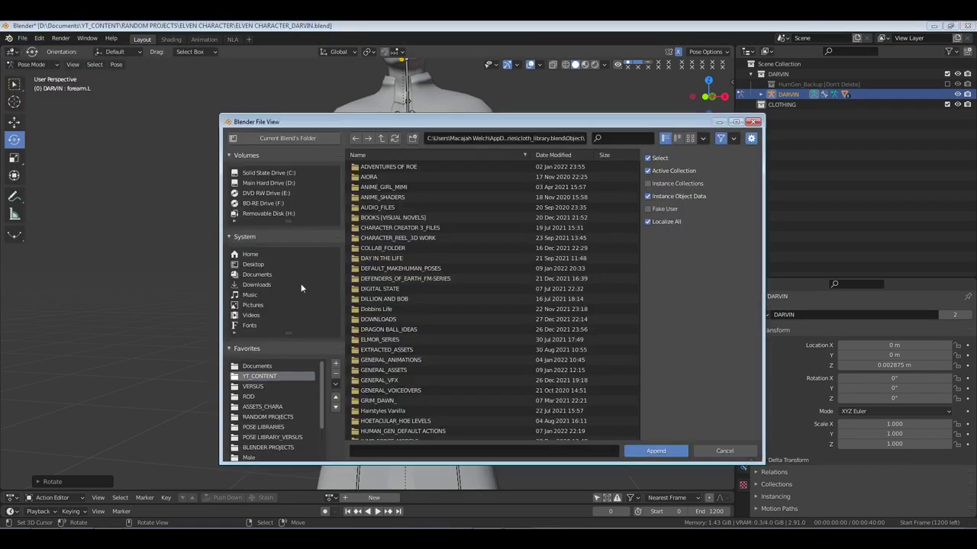
scroll(420, 337, down, 6)
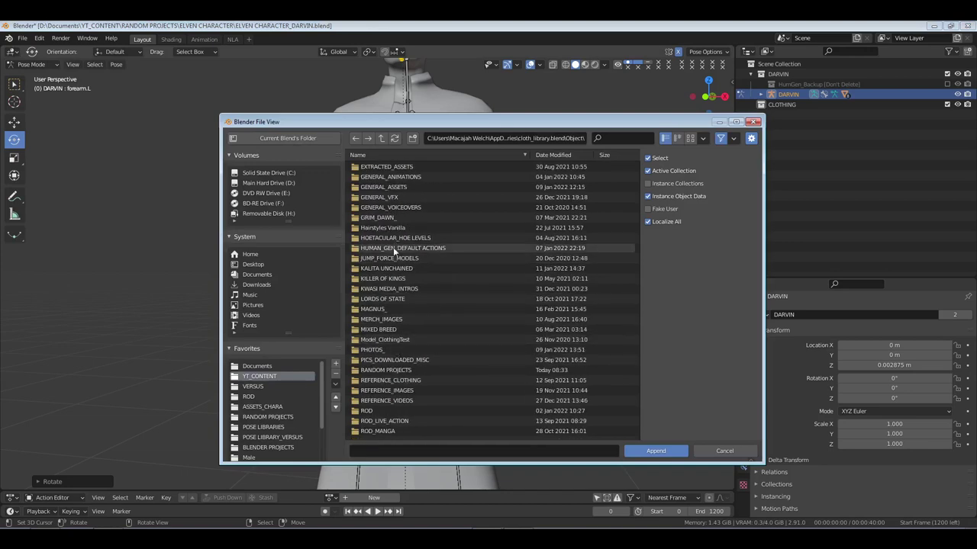
double_click(392, 248)
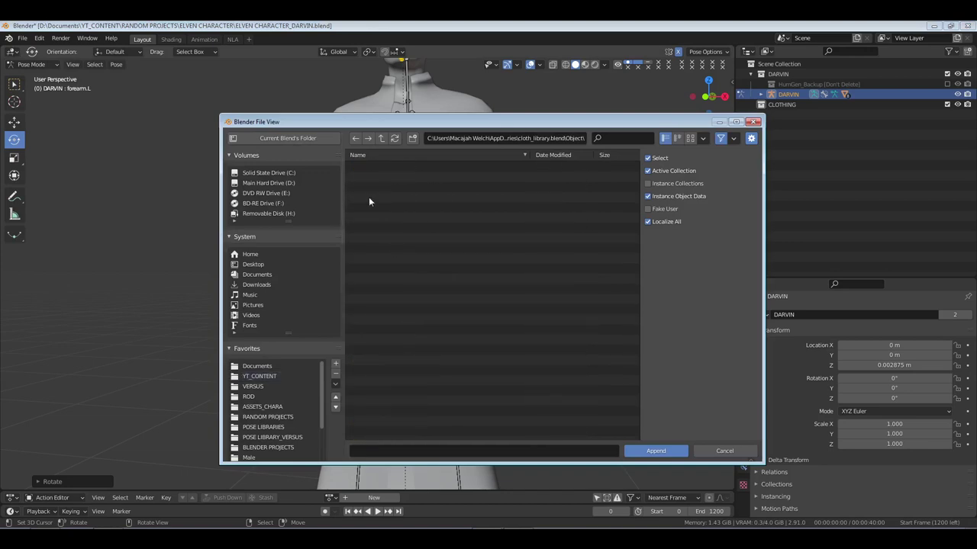
click(385, 140)
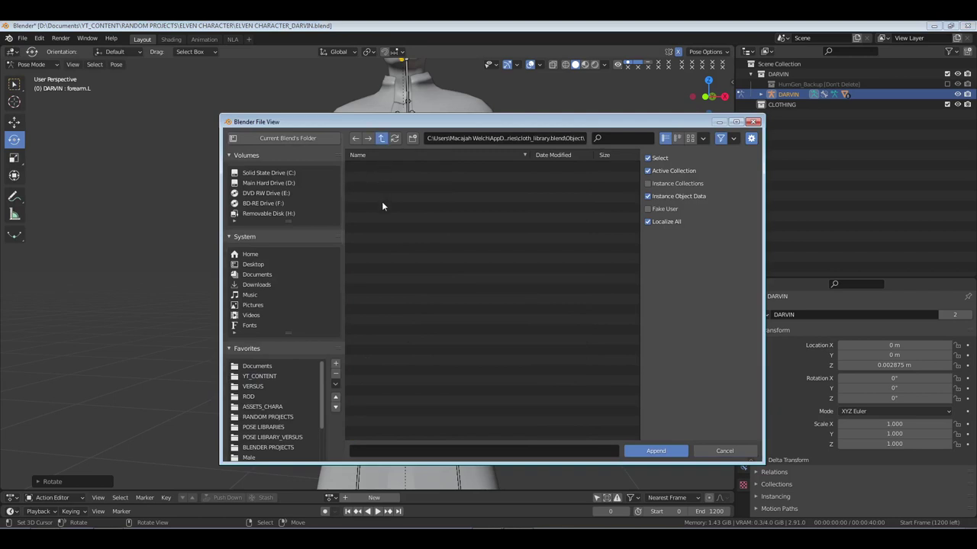
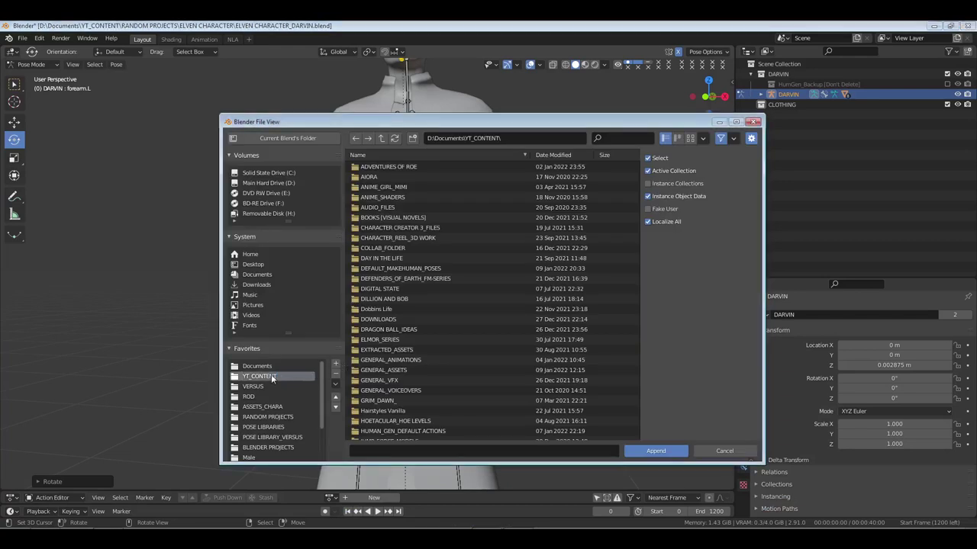
Look through the actions stored in _ANIMATIONS.blend within HUMAN_GEN_DEFAULT ACTIONS, and return to the parent folder
double_click(401, 431)
double_click(375, 167)
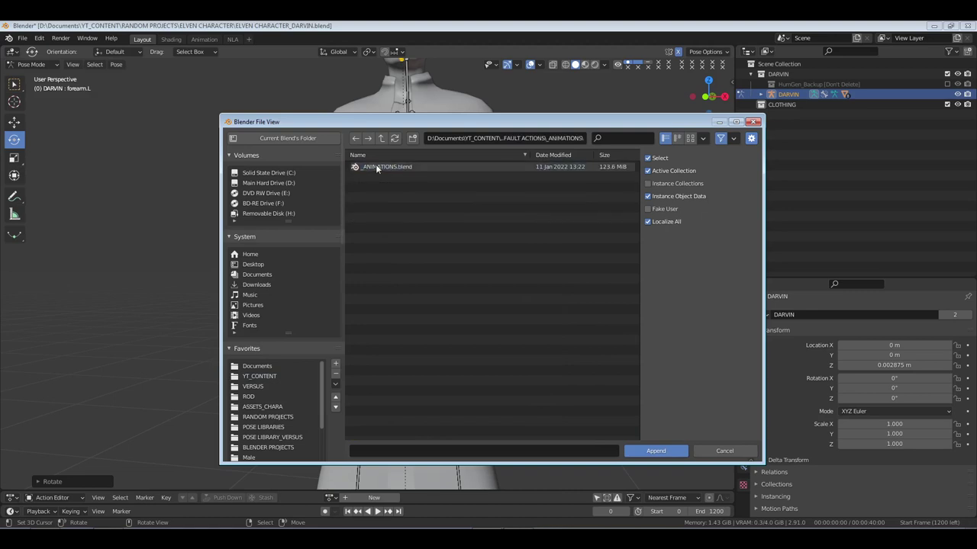
double_click(375, 166)
double_click(376, 166)
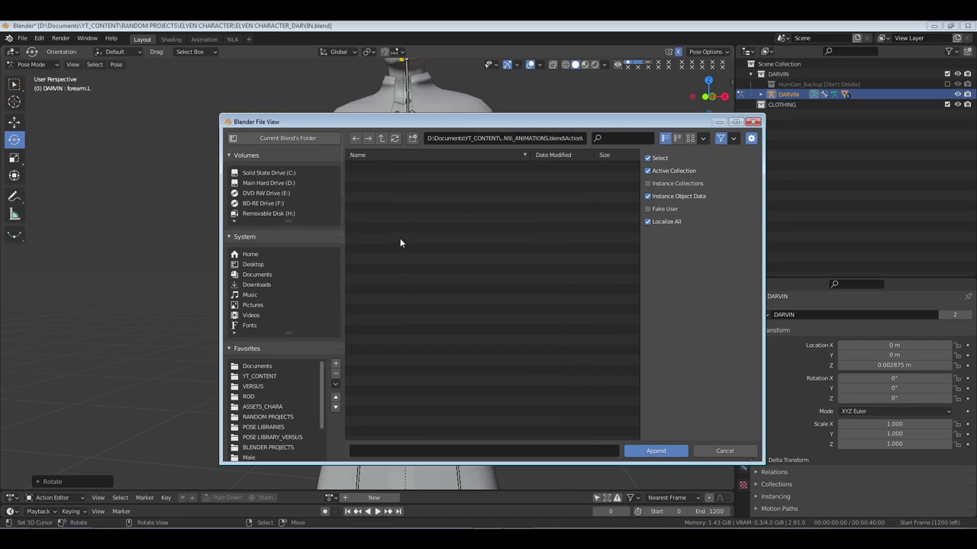
click(381, 139)
click(381, 139)
click(382, 139)
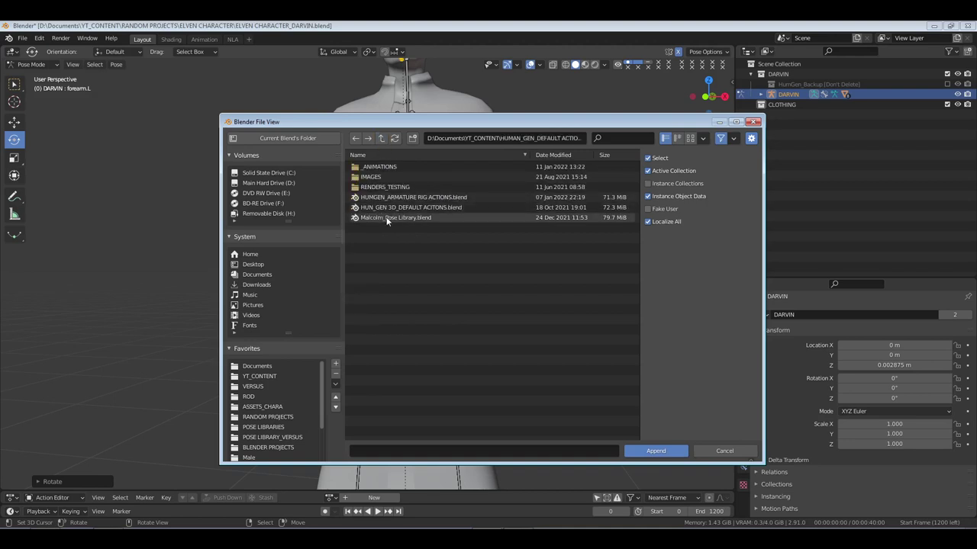
Append the PoseLib_ARMATURE RIG action from HUMGEN_ARMATURE RIG ACTIONS.blend
double_click(404, 197)
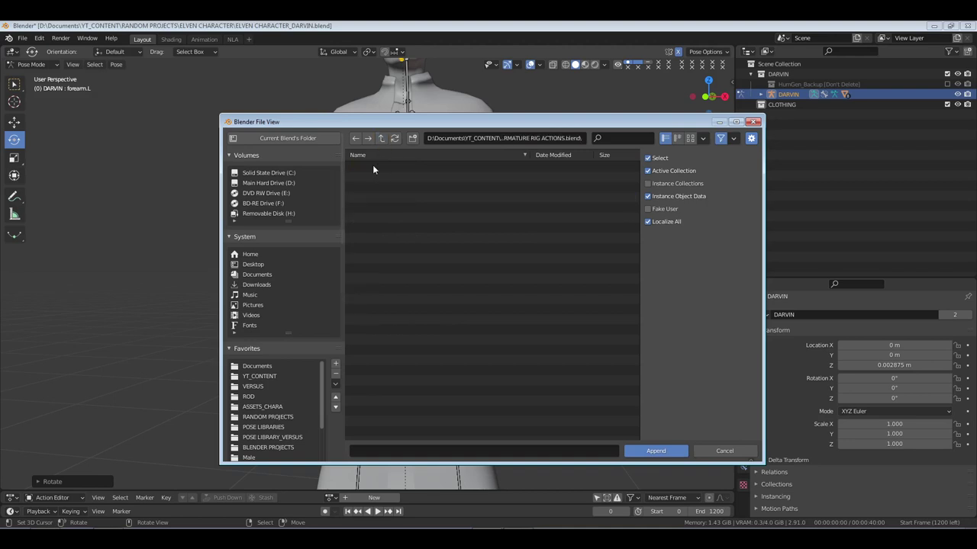
double_click(369, 166)
click(381, 167)
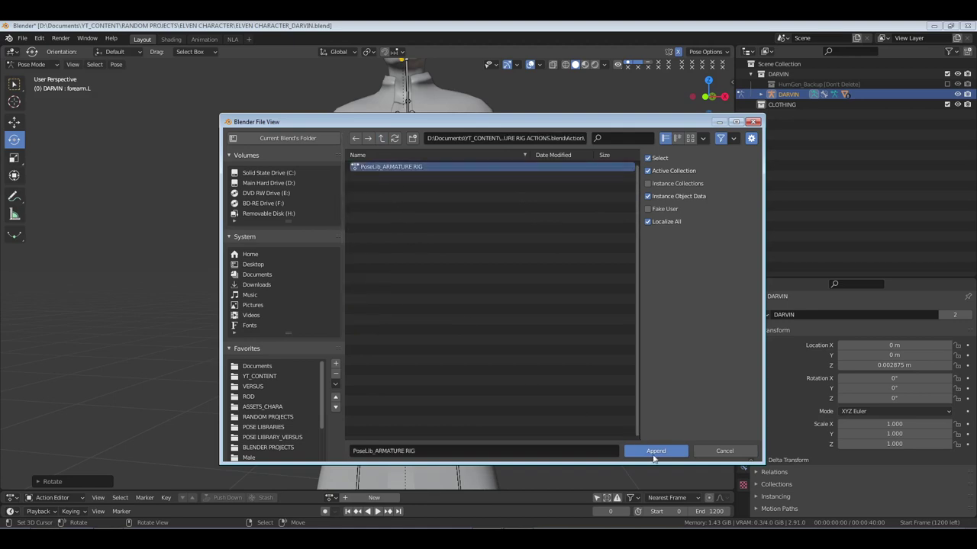
click(653, 455)
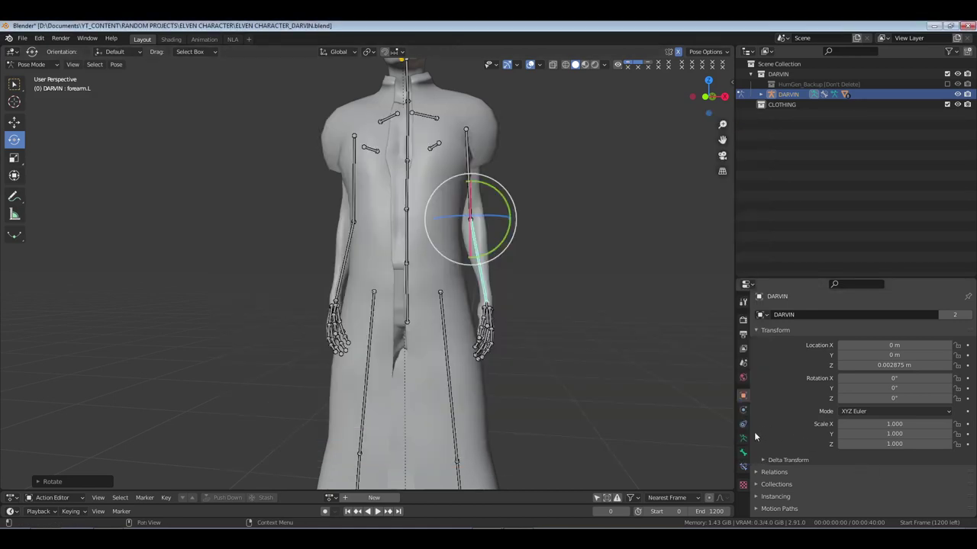
Assign PoseLib_ARMATURE RIG as the pose library of the DARVIN armature and deselect the forearm bone
click(744, 439)
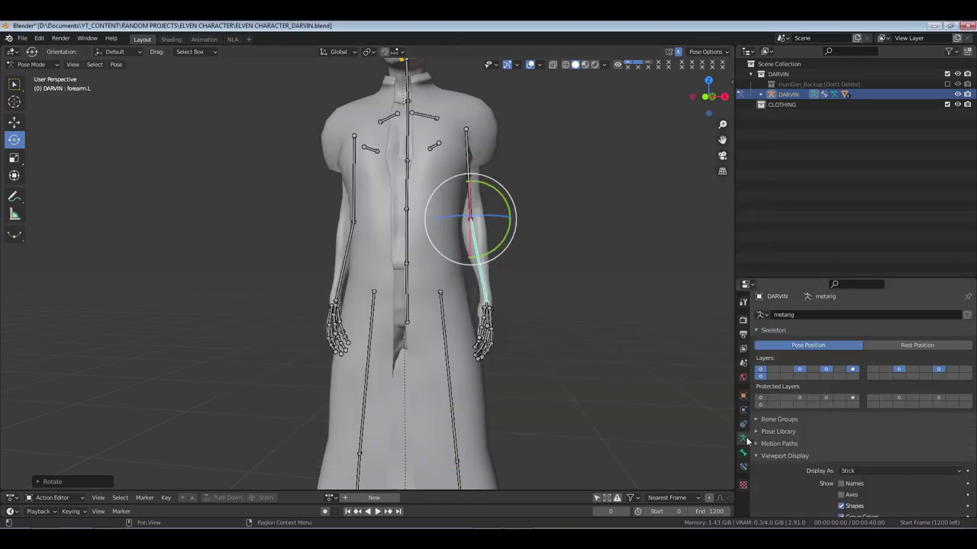
click(814, 458)
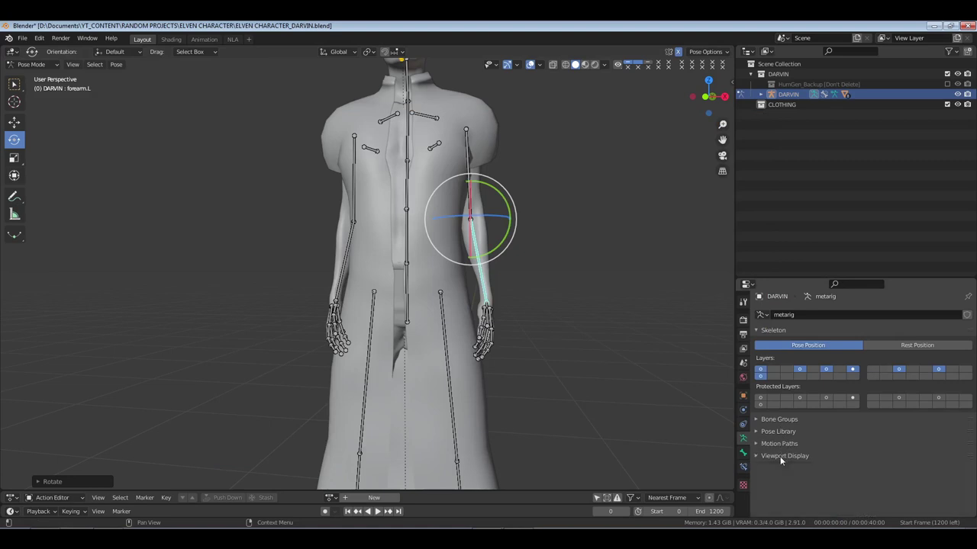
click(780, 432)
click(760, 447)
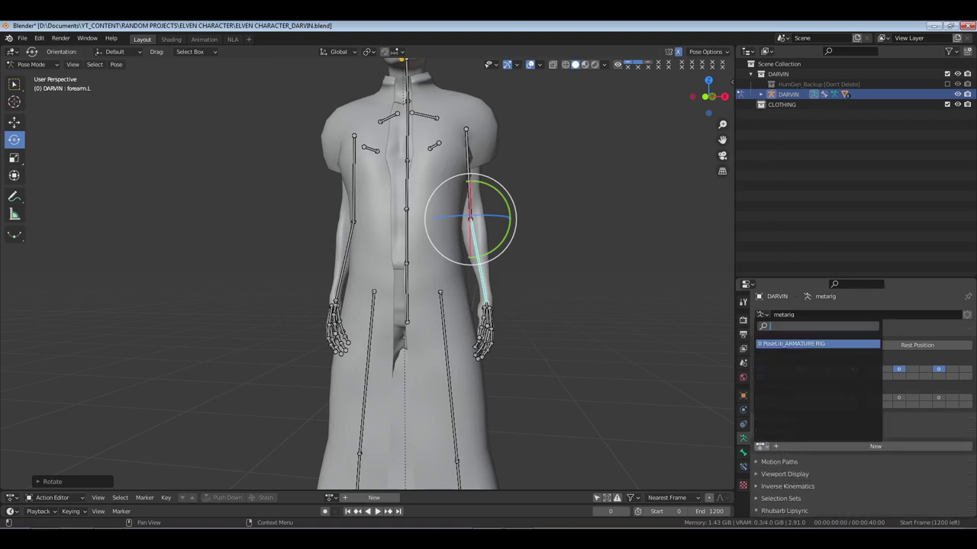
click(785, 344)
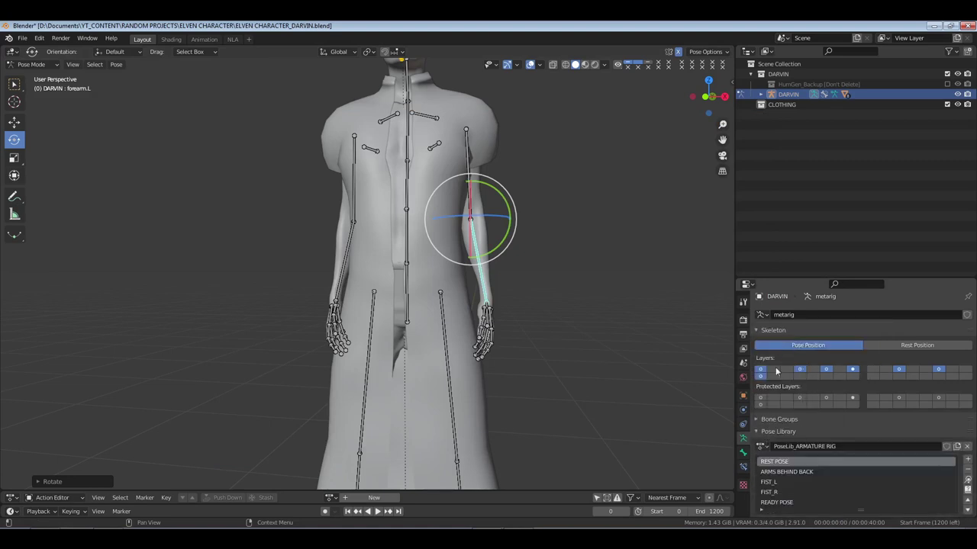
click(566, 312)
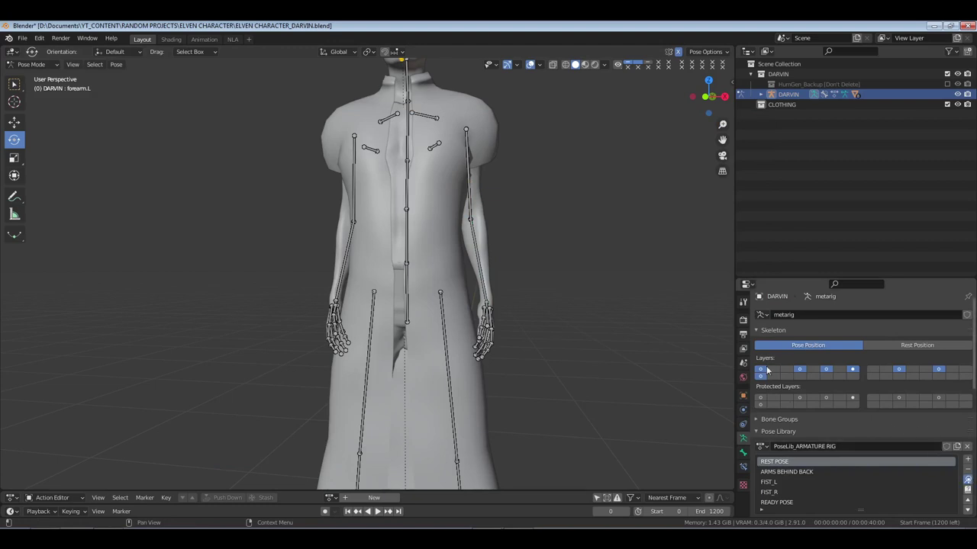
Examine the posed figure from several angles along with the entries of its pose library
scroll(450, 227, down, 3)
middle_drag(466, 228, 405, 233)
middle_drag(864, 471, 864, 420)
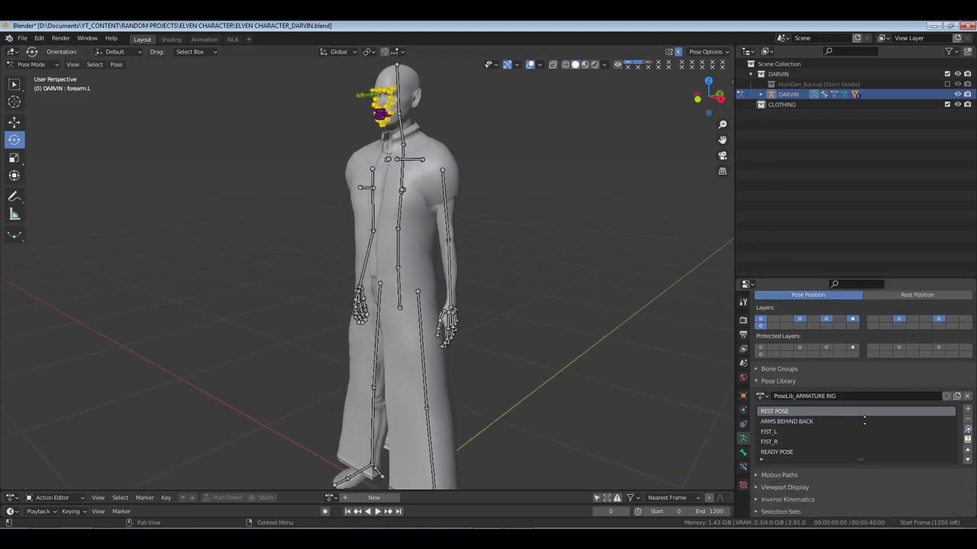
scroll(864, 419, down, 2)
middle_drag(580, 317, 360, 246)
scroll(393, 278, up, 7)
middle_drag(433, 320, 515, 313)
scroll(515, 314, down, 7)
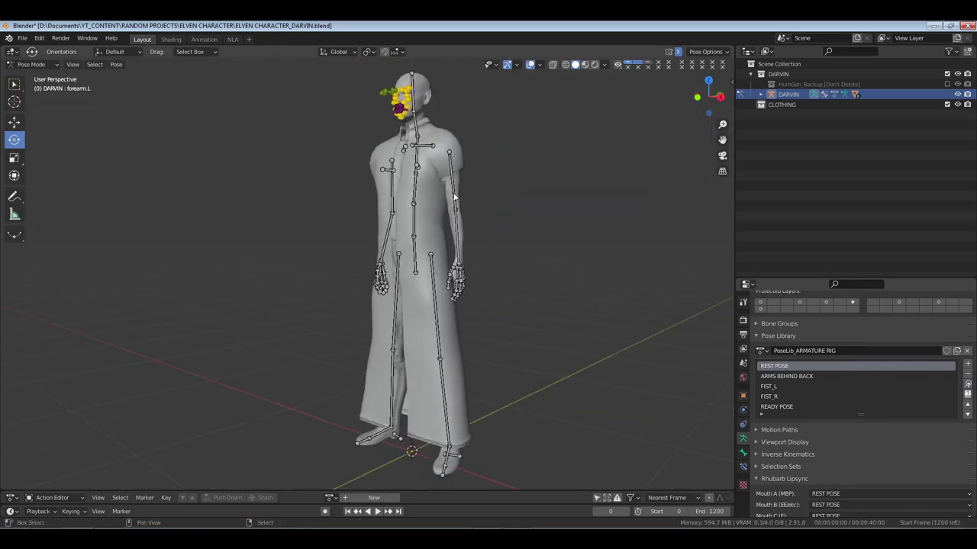
Rotate the neck bone about the global Z axis to turn the head
middle_drag(453, 197, 525, 275)
scroll(475, 267, up, 3)
click(419, 216)
key(r)
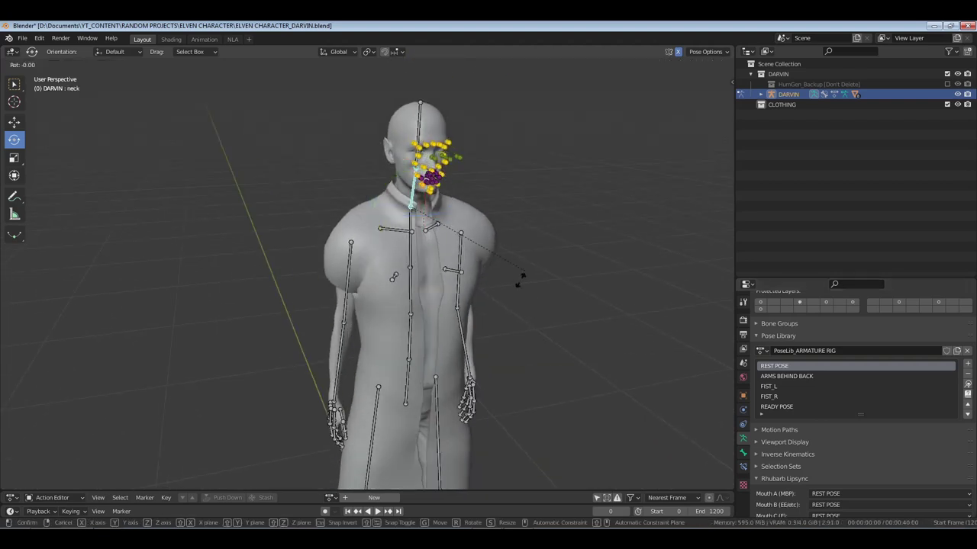
key(z)
click(511, 309)
Try rotating the head bone about the global Y and X axes
drag(421, 126, 499, 171)
key(r)
key(z)
key(y)
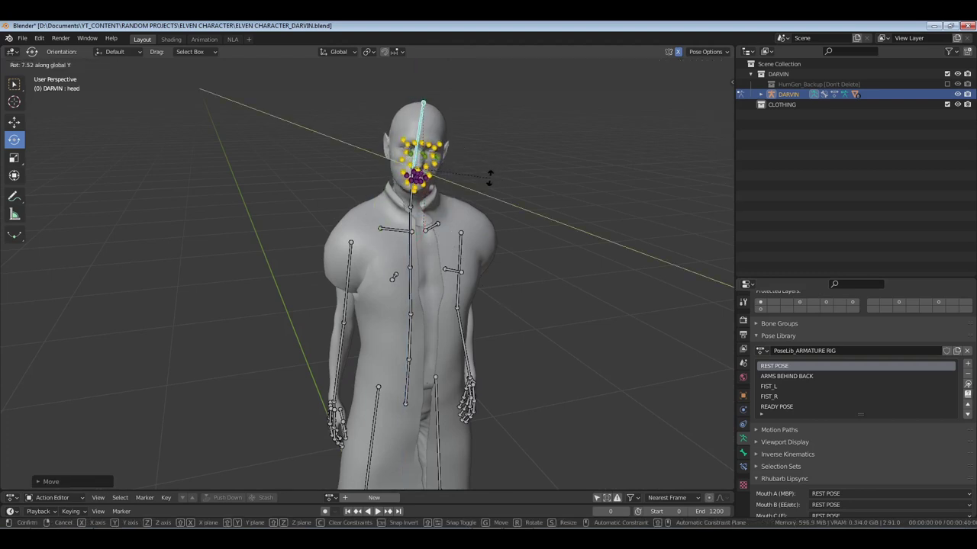
key(x)
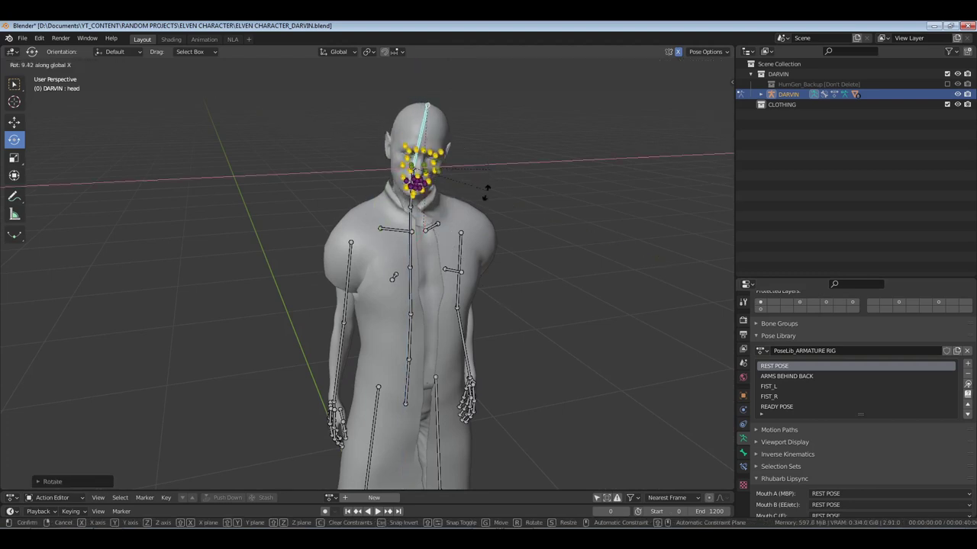
key(Escape)
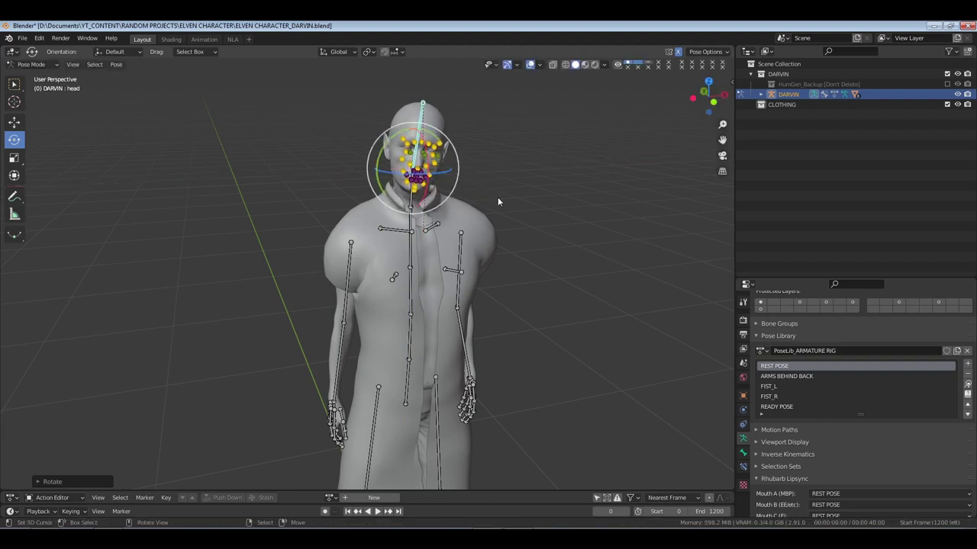
key(r)
key(Escape)
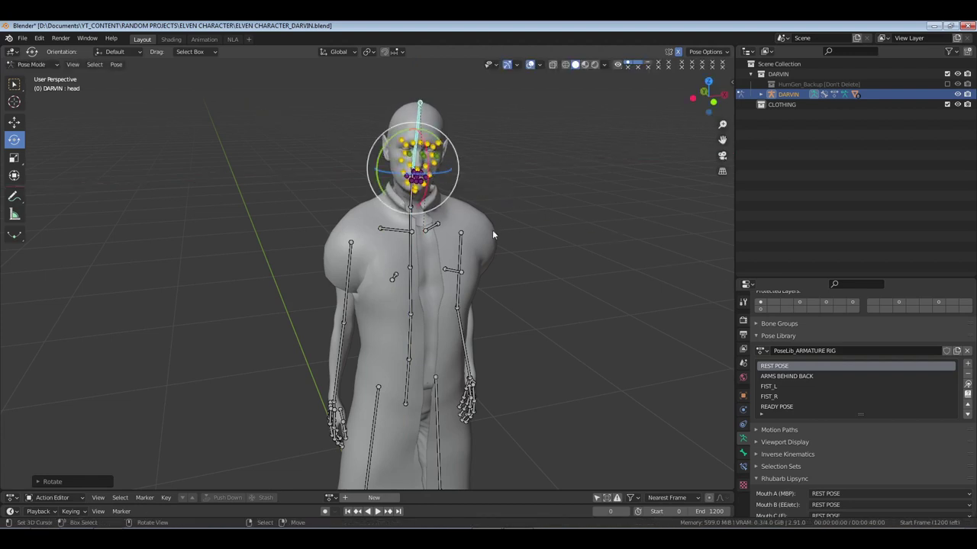
Try moving the eyeball_lookat_master bone to test the eye controls
click(424, 158)
scroll(443, 174, up, 4)
shift+middle_drag(444, 174, 410, 267)
key(g)
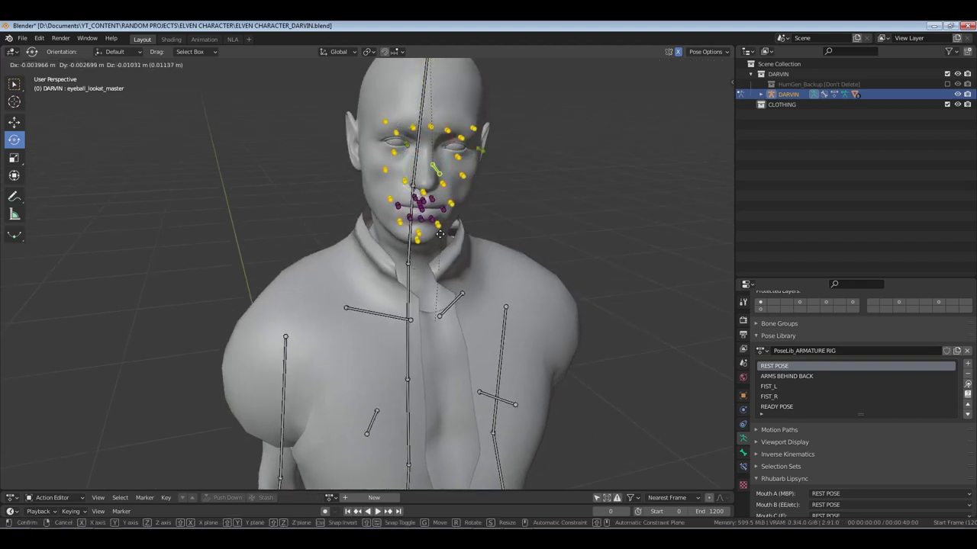
click(445, 222)
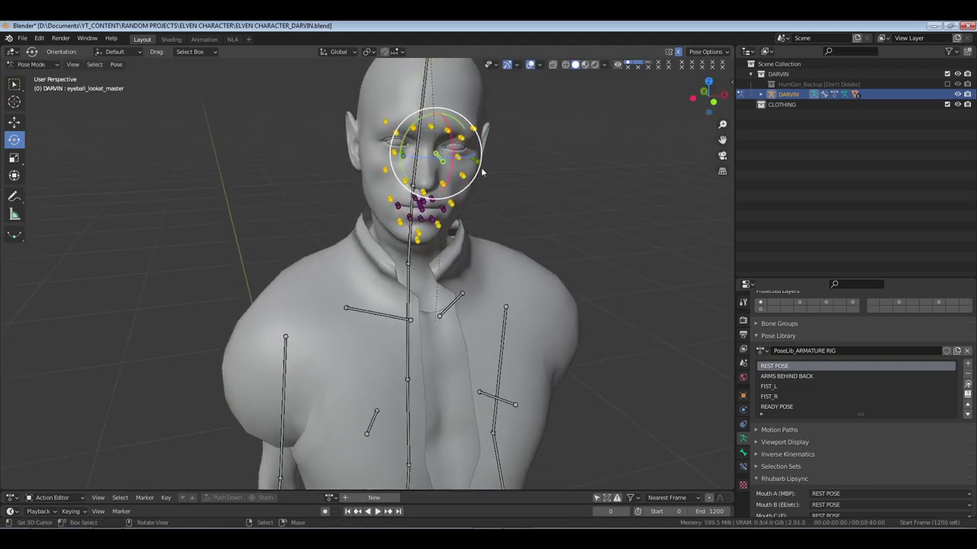
Turn off axis inversion in the Copy Location constraints of eyeball_lookat.L and eyeball_lookat.R
click(474, 160)
click(743, 466)
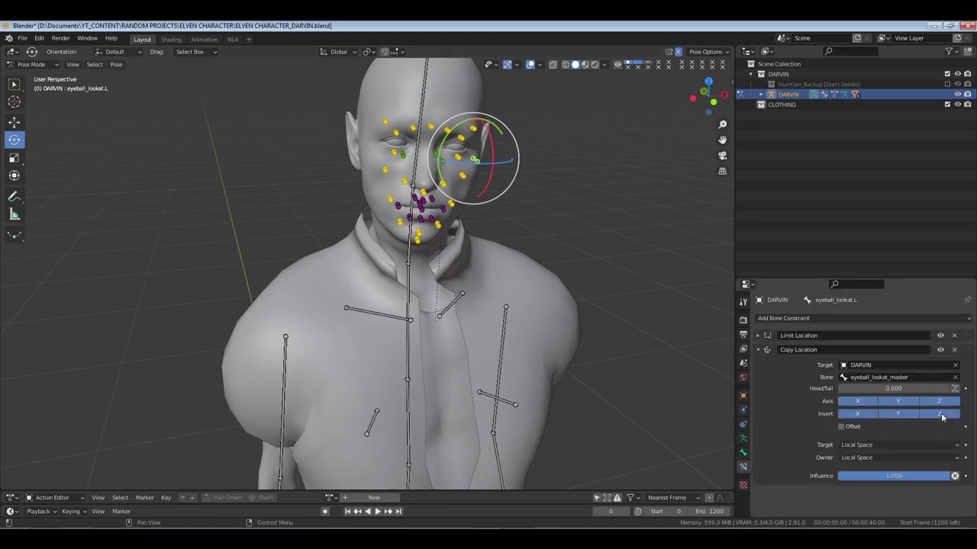
click(405, 156)
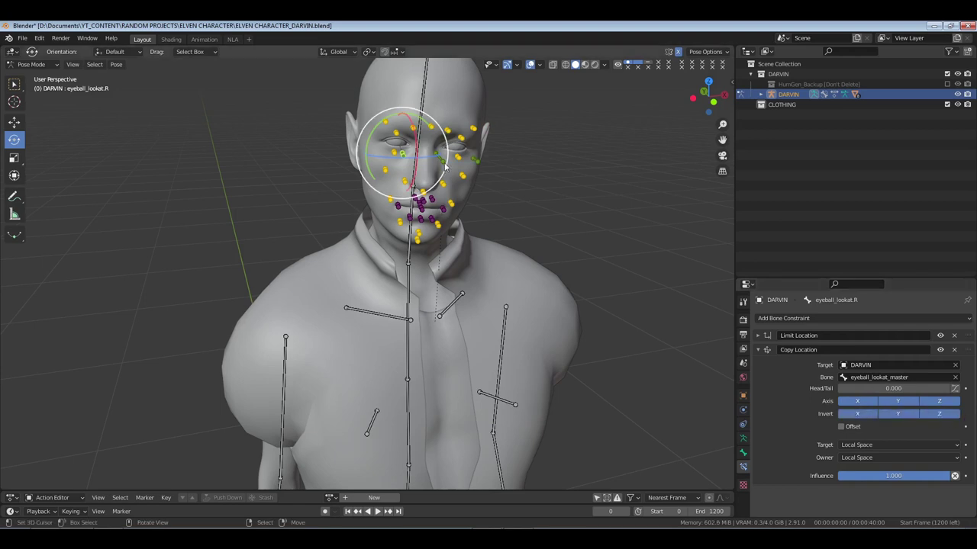
Test whether both eye look-at bones follow eyeball_lookat_master by moving it sideways
click(456, 237)
key(g)
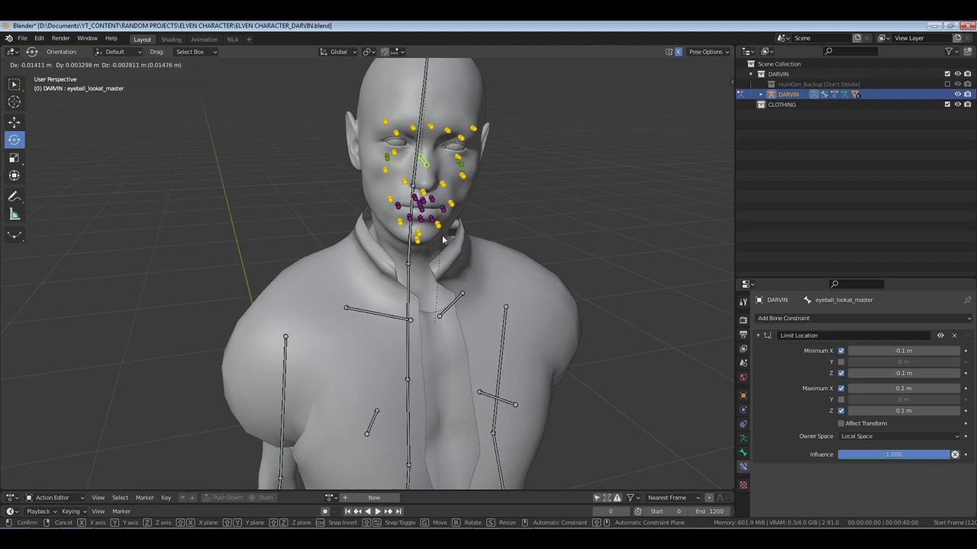
click(443, 236)
click(480, 234)
Return the armature to Object Mode and rename the CLOTHING collection as CINEMA
key(ctrl+Tab)
scroll(481, 235, down, 4)
middle_drag(481, 234, 493, 247)
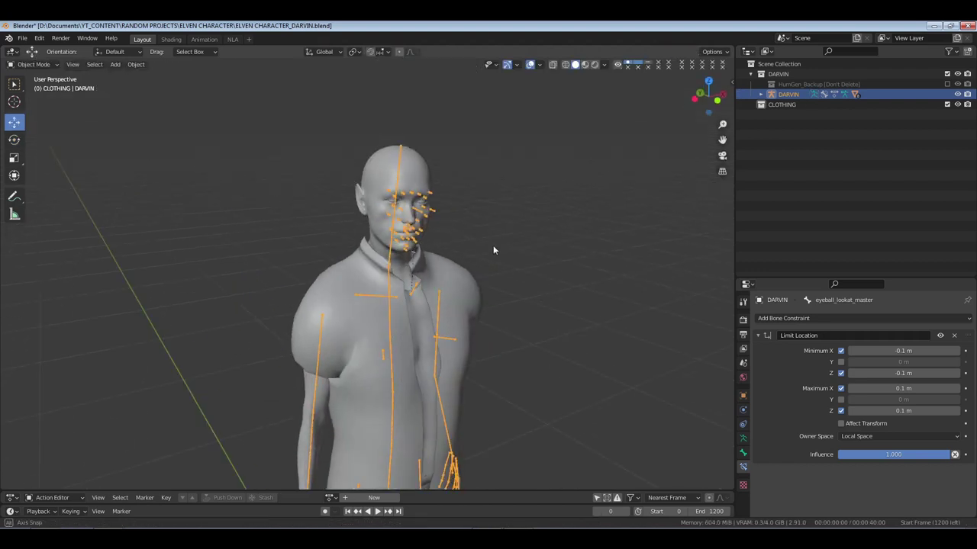
click(779, 106)
text(CINEMA)
key(Return)
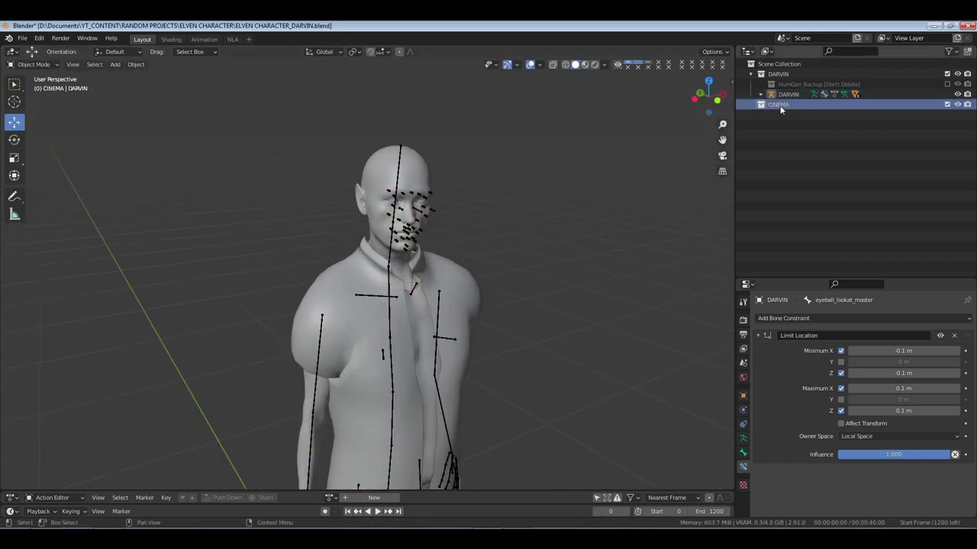
Add a camera to the CINEMA collection and align it to the current view
key(shift+a)
mouse_move(534, 310)
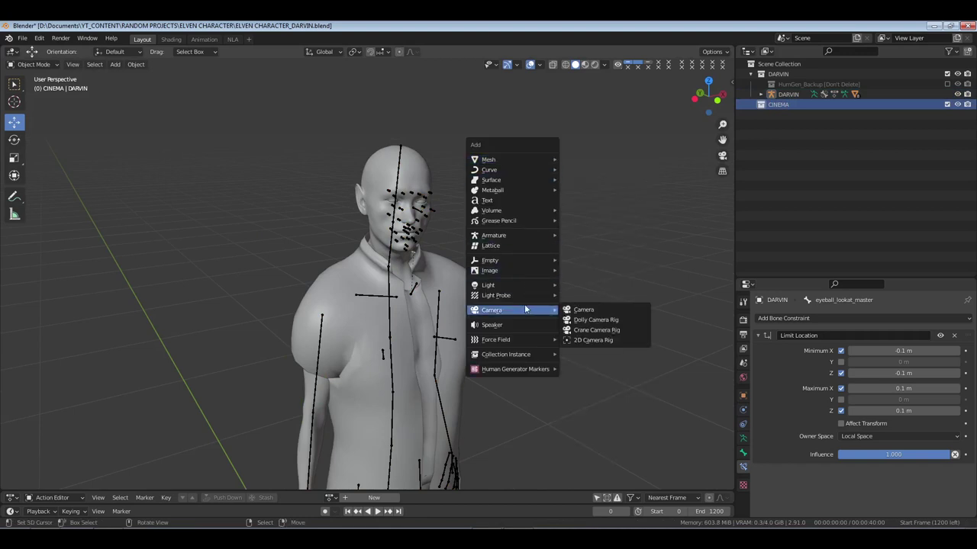
click(583, 311)
key(ctrl+alt+KP_0)
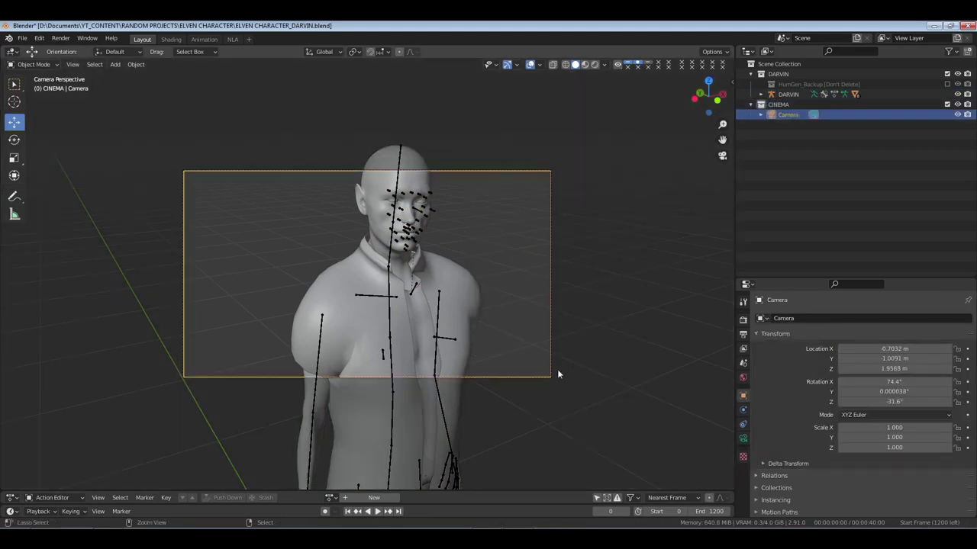
Lock the camera to the view and pull it back to frame the head and torso, saving the file
scroll(555, 333, up, 2)
key(n)
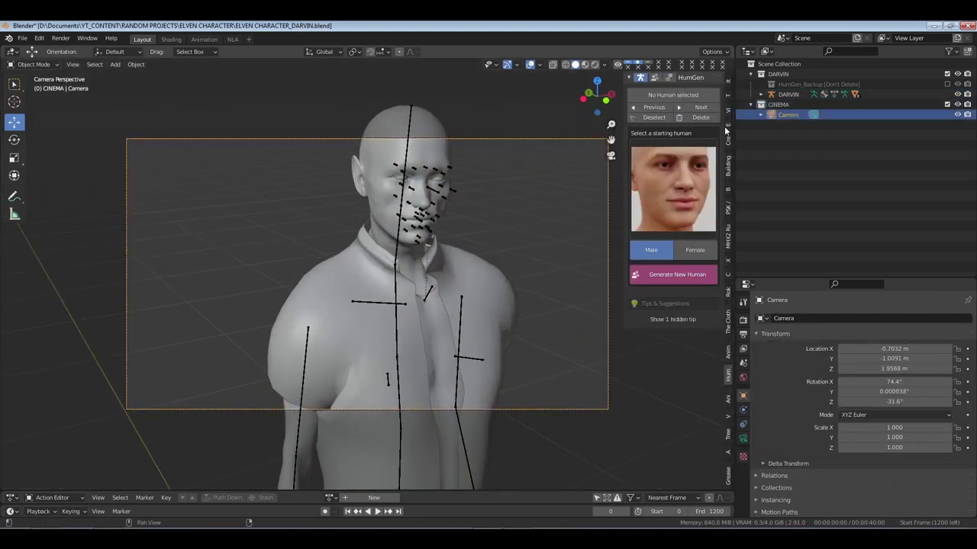
click(728, 111)
click(664, 256)
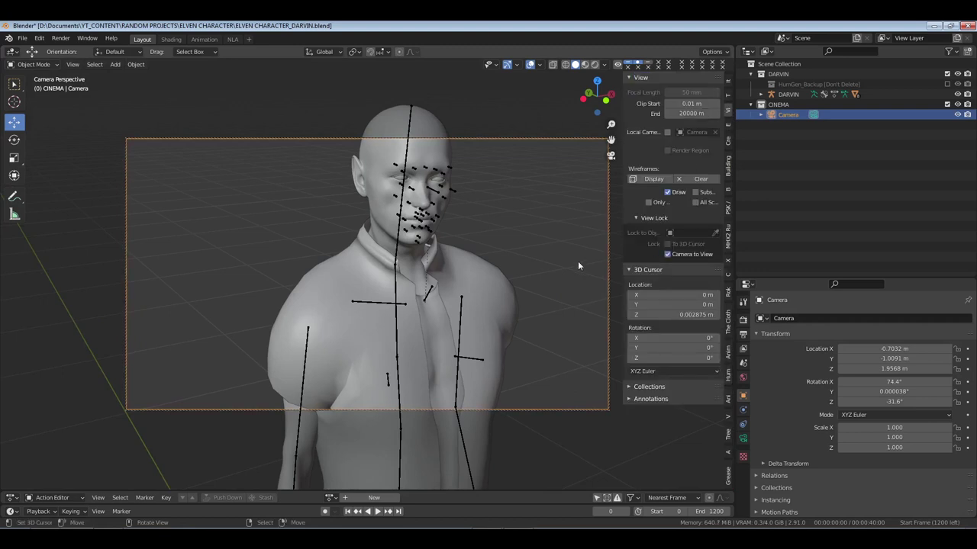
key(n)
key(ctrl+s)
shift+middle_drag(464, 224, 430, 292)
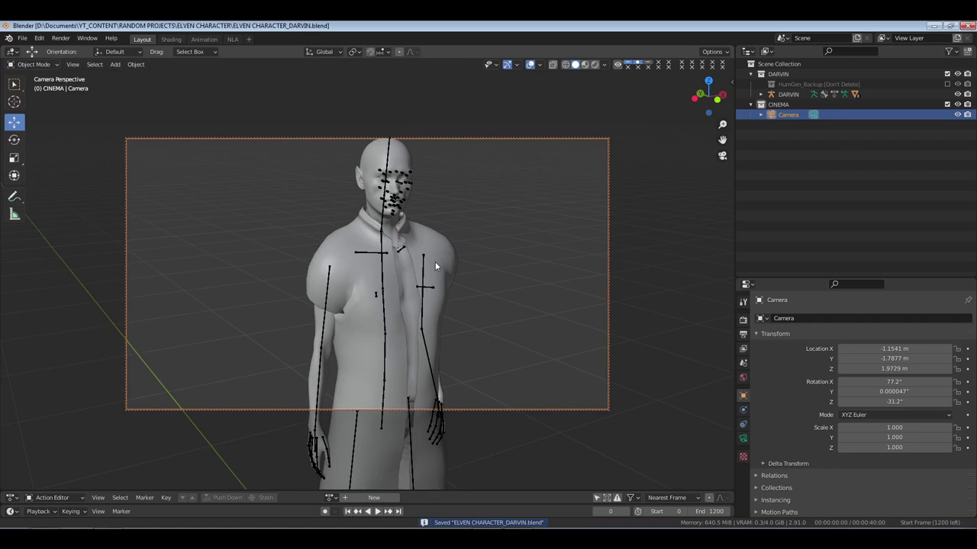
shift+middle_drag(434, 266, 431, 275)
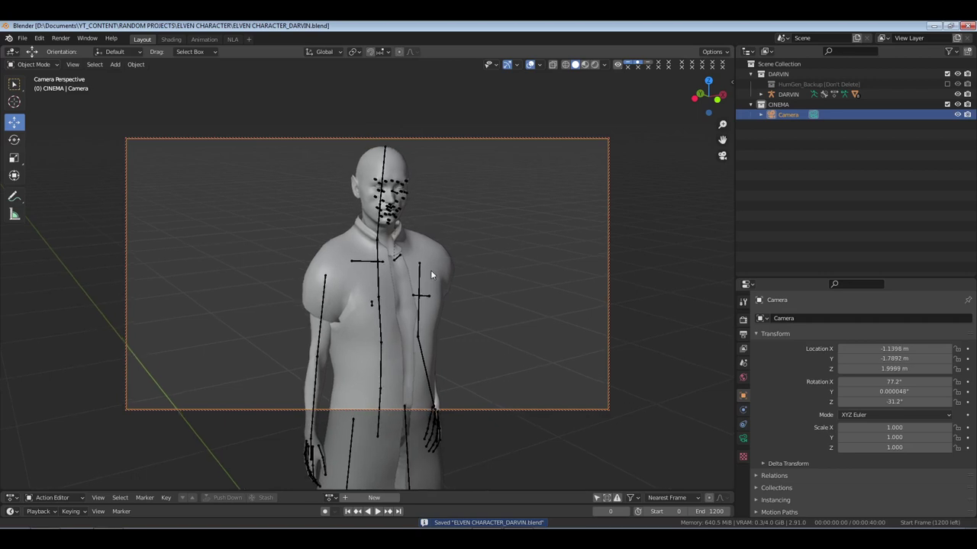
Put the DARVIN armature in Pose Mode with forearm.R selected and set the transform orientation to Local
click(360, 262)
key(ctrl+Tab)
click(313, 372)
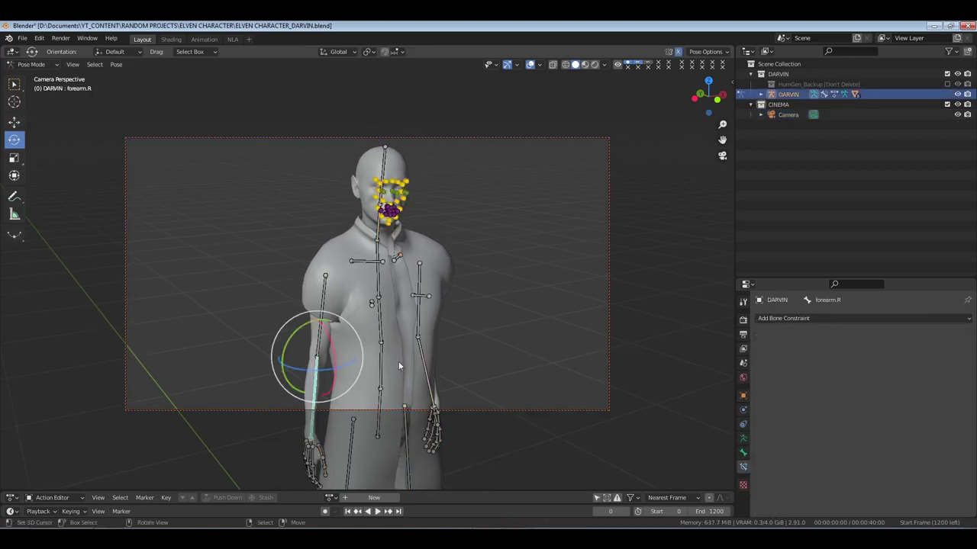
click(330, 55)
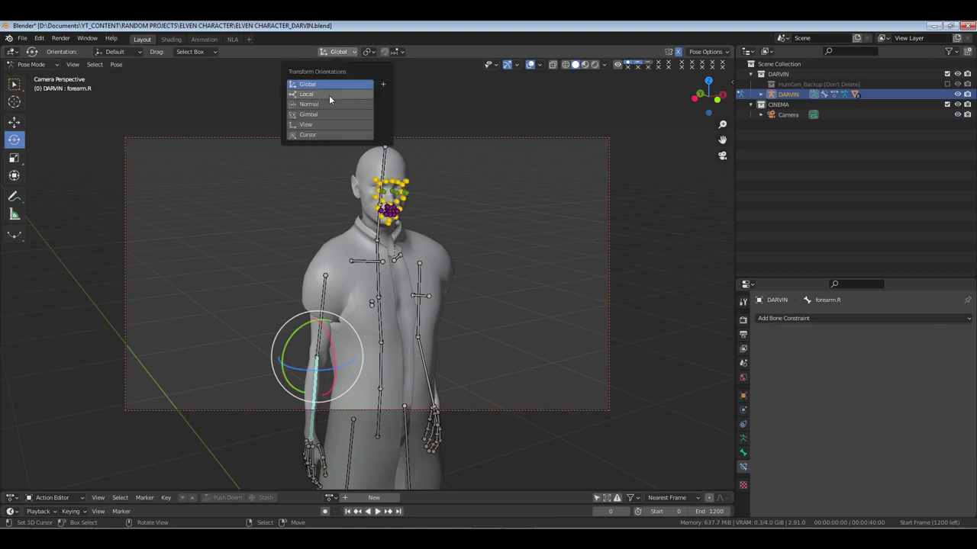
click(328, 98)
key(r)
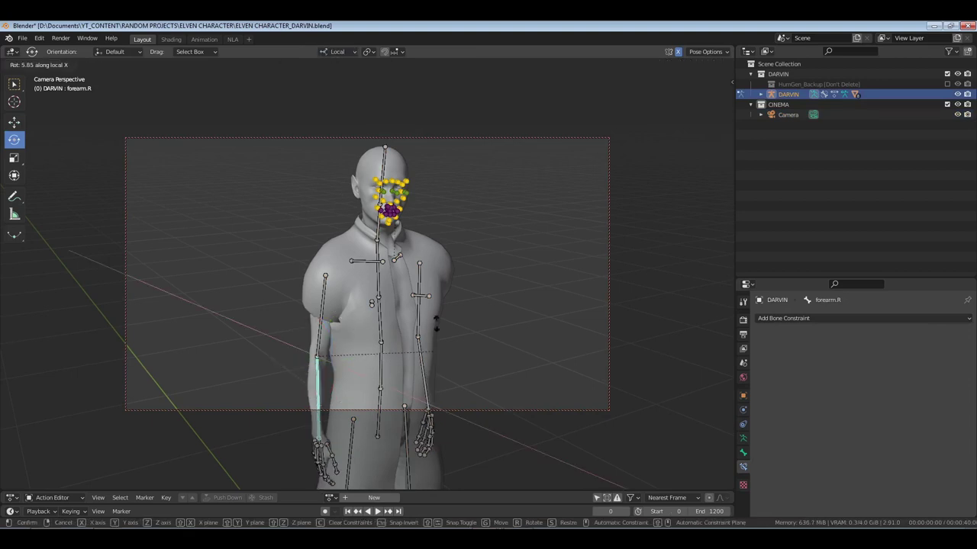
key(Escape)
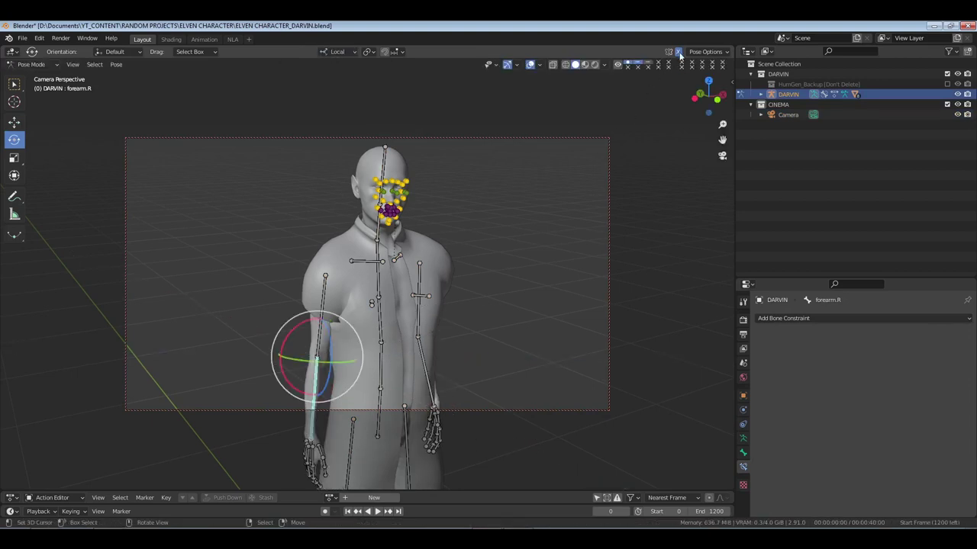
Bend the right forearm up in front of the waist about its local Z axis, with X mirroring off
key(r)
key(z)
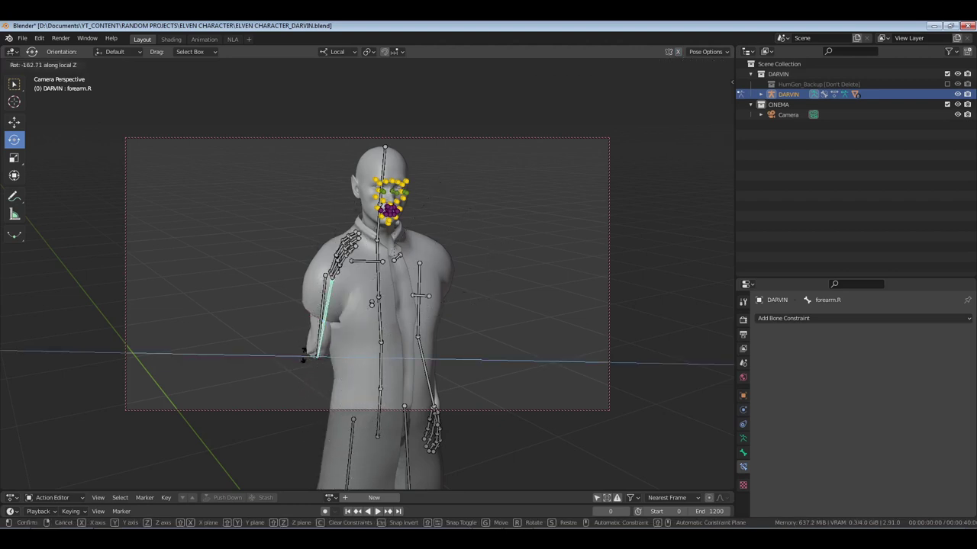
click(306, 325)
key(KP_Decimal)
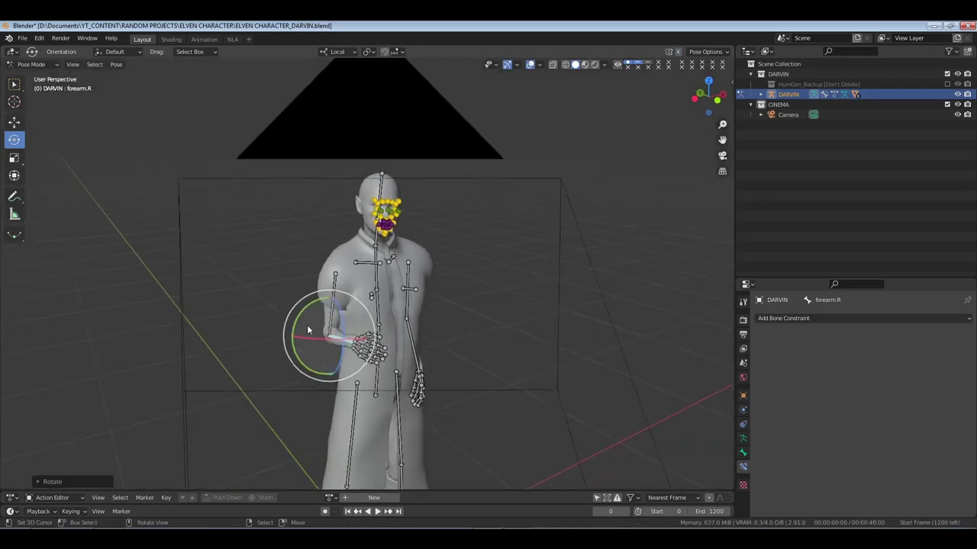
Twist the right forearm about 33° around its local Y axis
middle_drag(307, 325, 444, 321)
key(r)
key(y)
key(y)
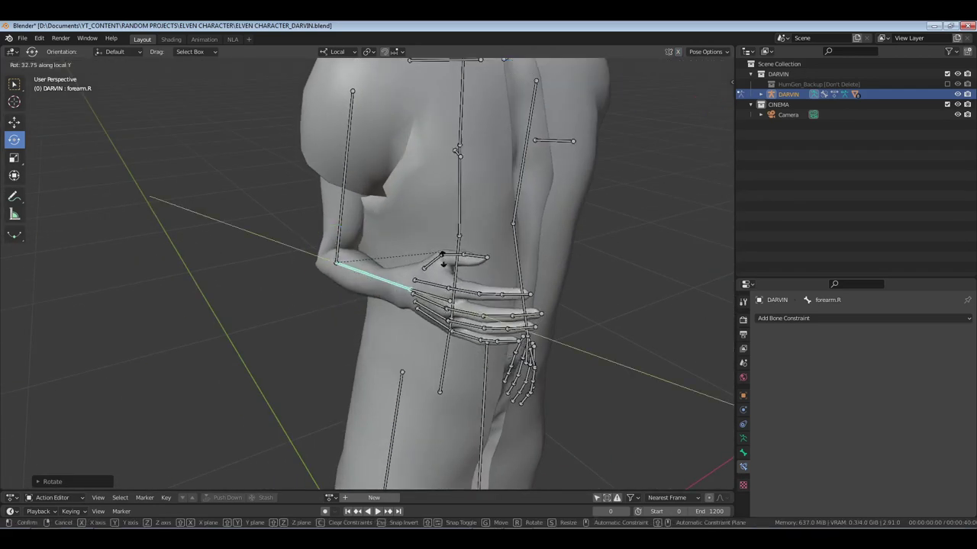
click(443, 262)
Turn the right hand bone hand.R palm-up by rotating it around its local Y axis
click(436, 303)
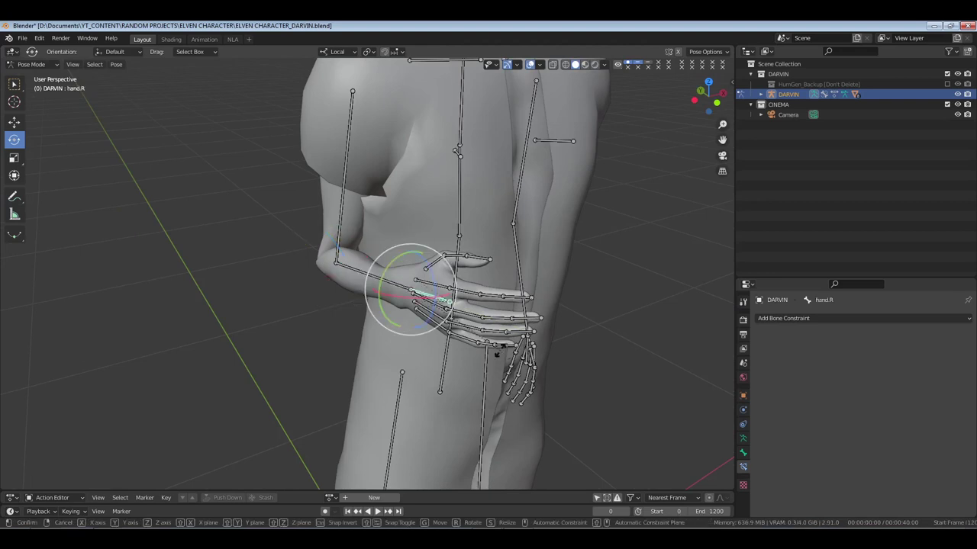
key(r)
key(y)
key(y)
click(514, 289)
key(r)
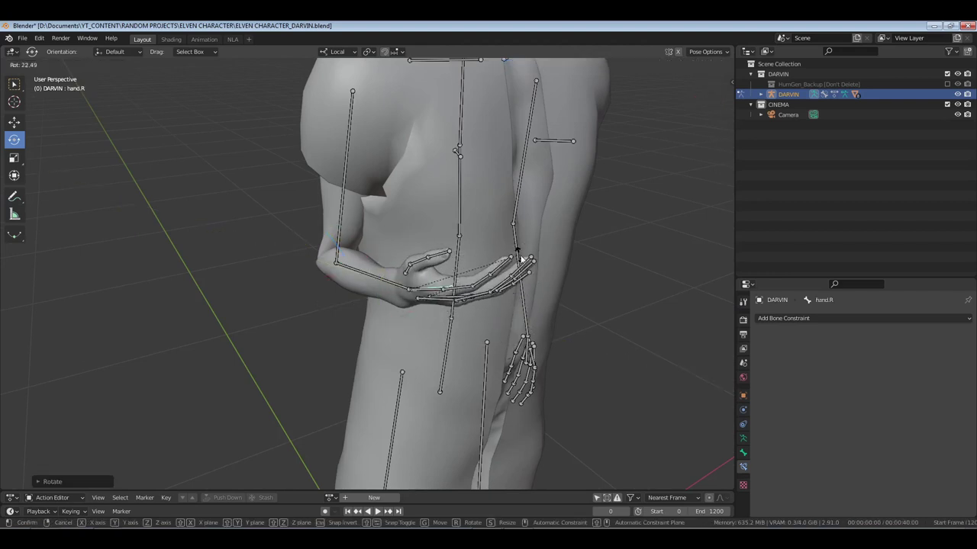
key(y)
key(y)
click(533, 303)
Swing the right forearm slightly upward with a trackball rotation
middle_drag(533, 302, 395, 278)
click(381, 271)
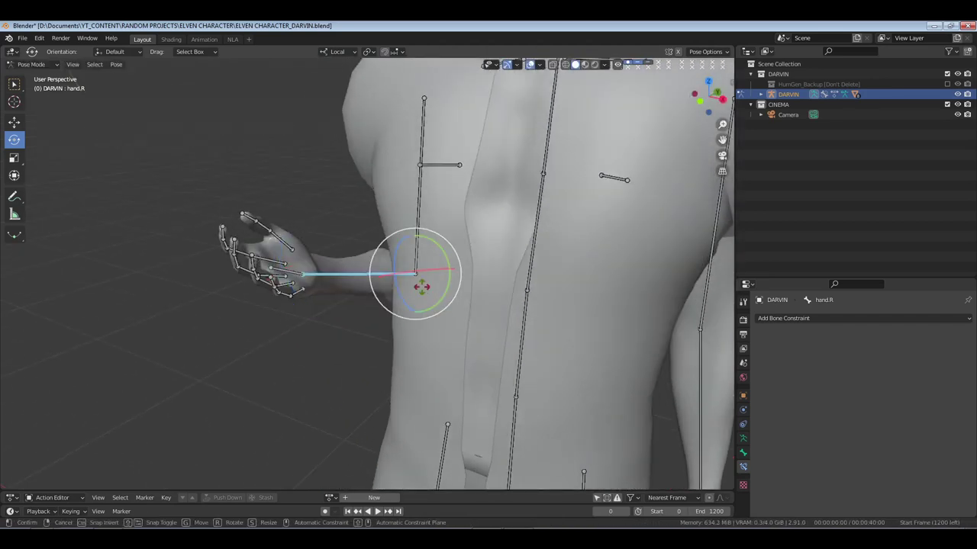
key(r)
key(r)
click(406, 282)
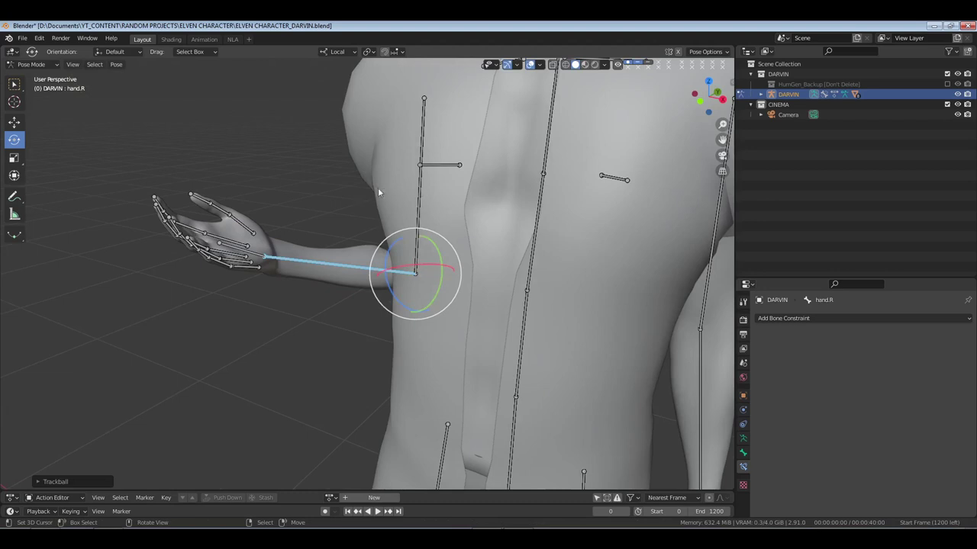
Rotate the right upper arm freely so the elbow sits closer to the torso
click(421, 185)
middle_drag(442, 107, 447, 137)
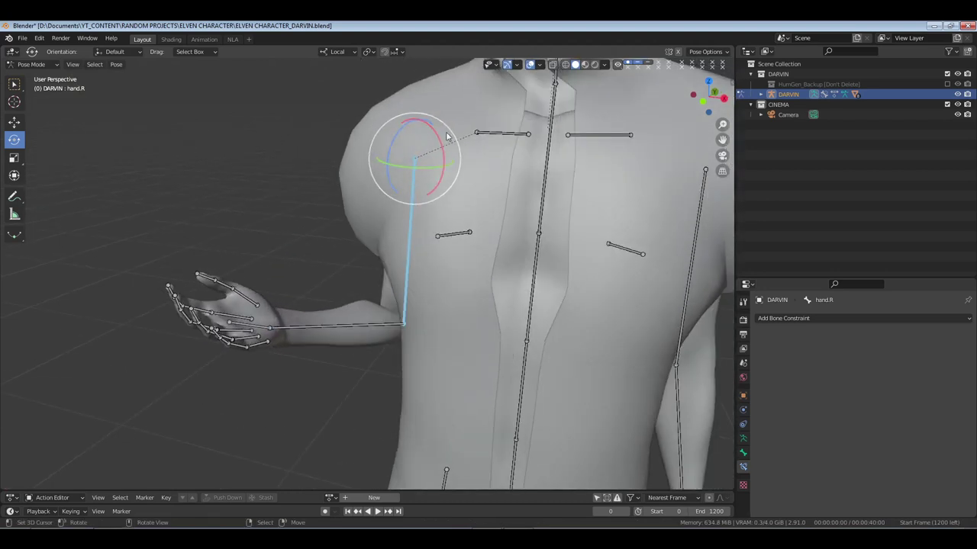
key(r)
drag(454, 130, 401, 138)
Adjust the right forearm's direction in front of the body with a trackball rotation
middle_drag(381, 182, 426, 215)
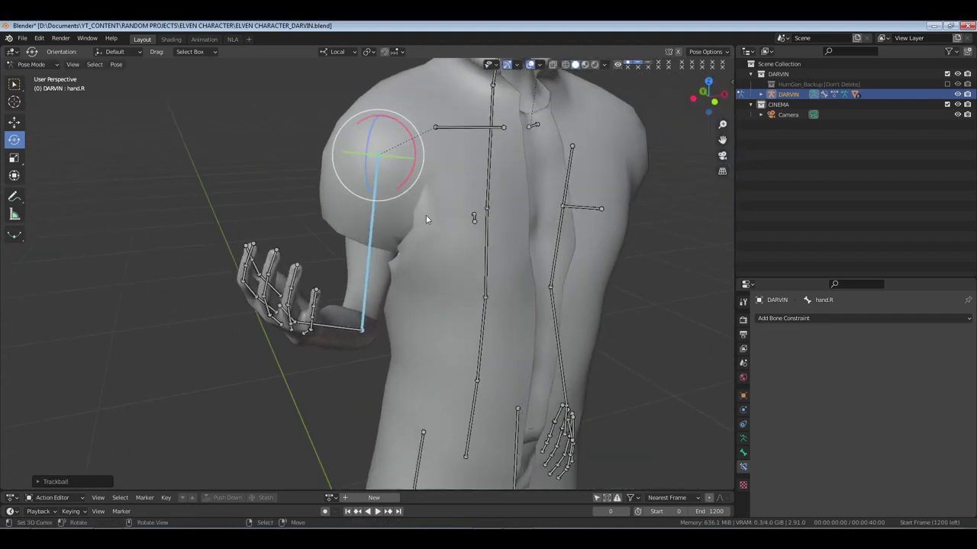
scroll(426, 215, down, 3)
drag(357, 299, 350, 314)
click(350, 320)
key(r)
key(r)
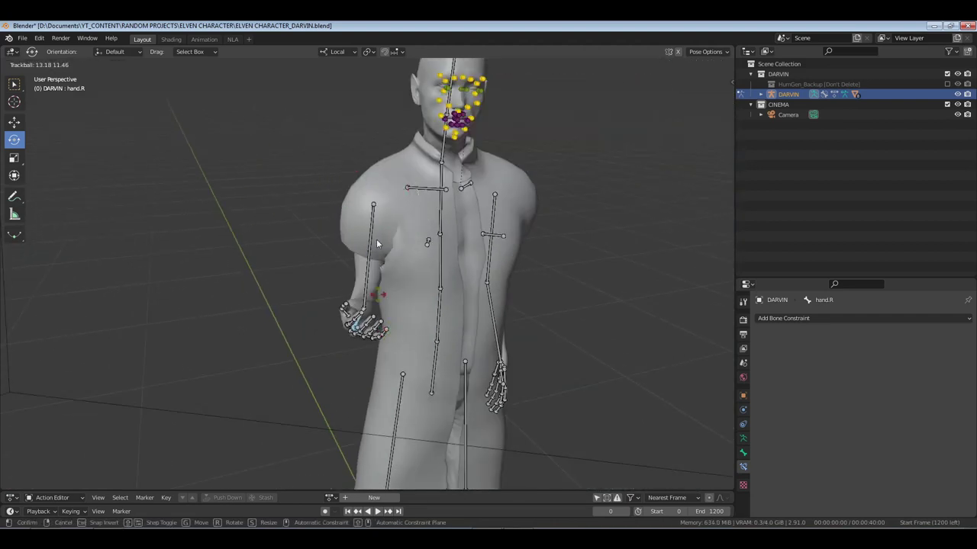
click(319, 267)
Rotate the right upper arm about 9° forward in a side view of the character
middle_drag(320, 267, 360, 267)
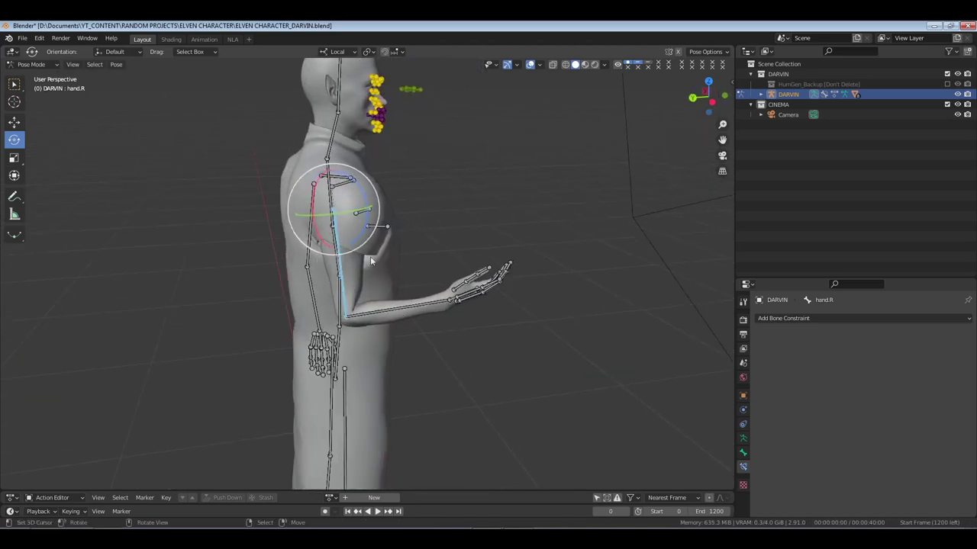
key(r)
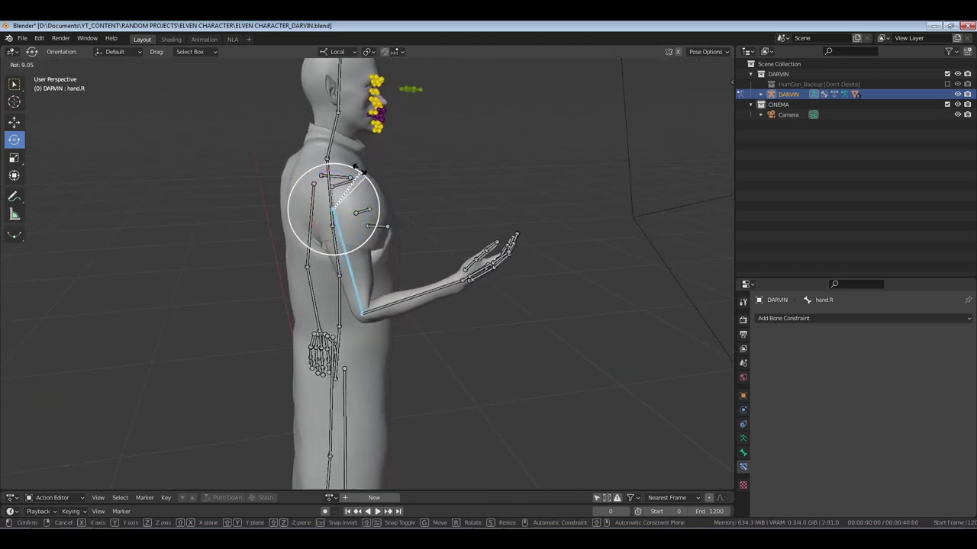
click(356, 168)
Rotate the right forearm inward with a trackball rotation, bringing the raised hand toward the torso
middle_drag(450, 282, 375, 328)
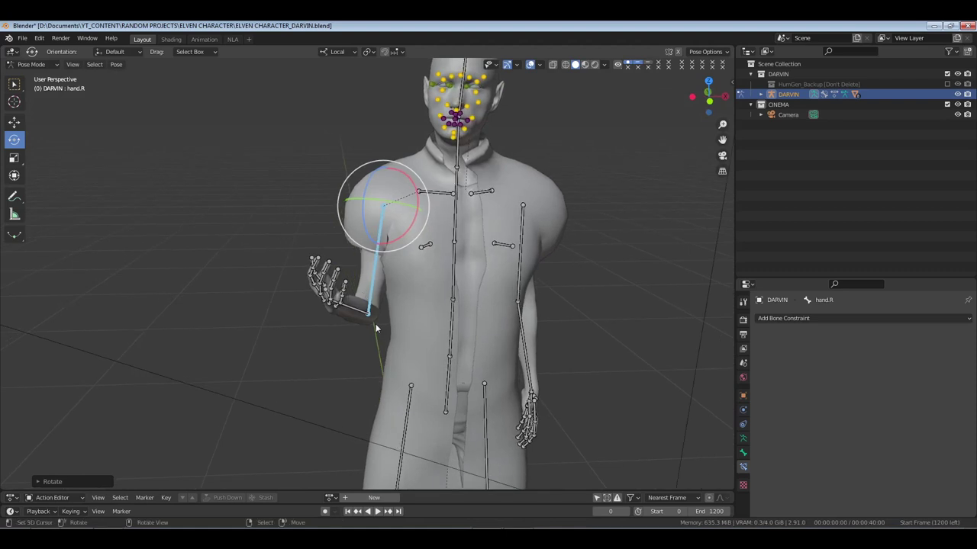
click(366, 312)
key(r)
key(r)
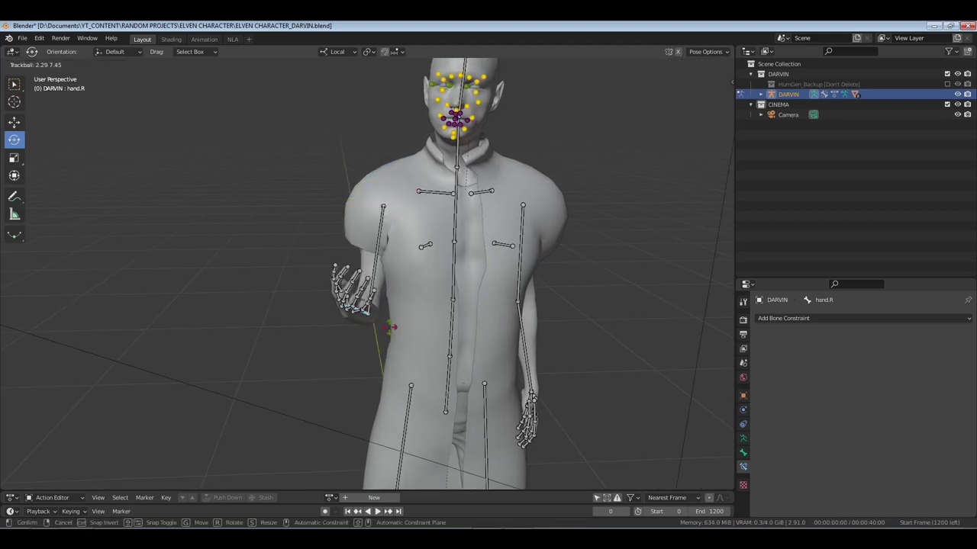
click(391, 330)
Deselect the bones and check the arm pose through the camera with the overlays temporarily hidden
key(alt+a)
key(KP_0)
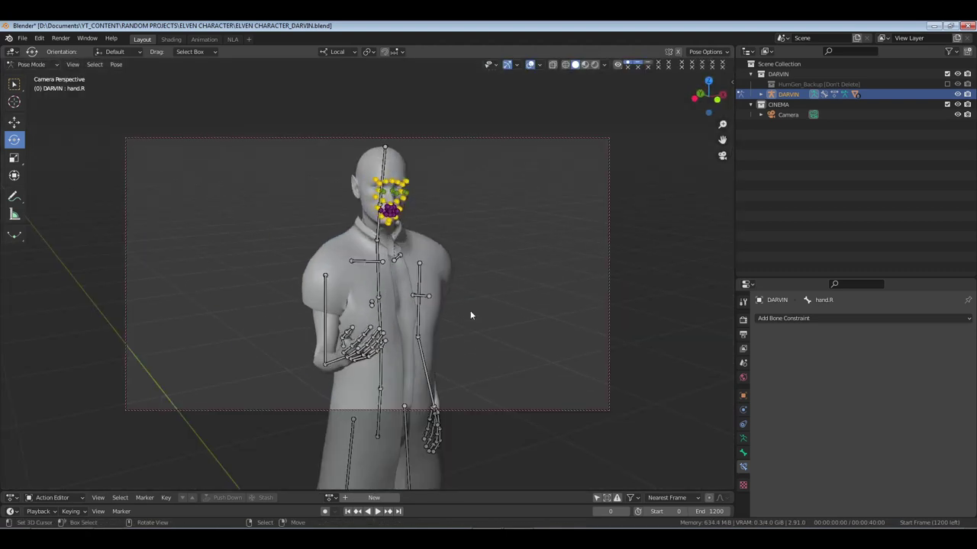
click(533, 64)
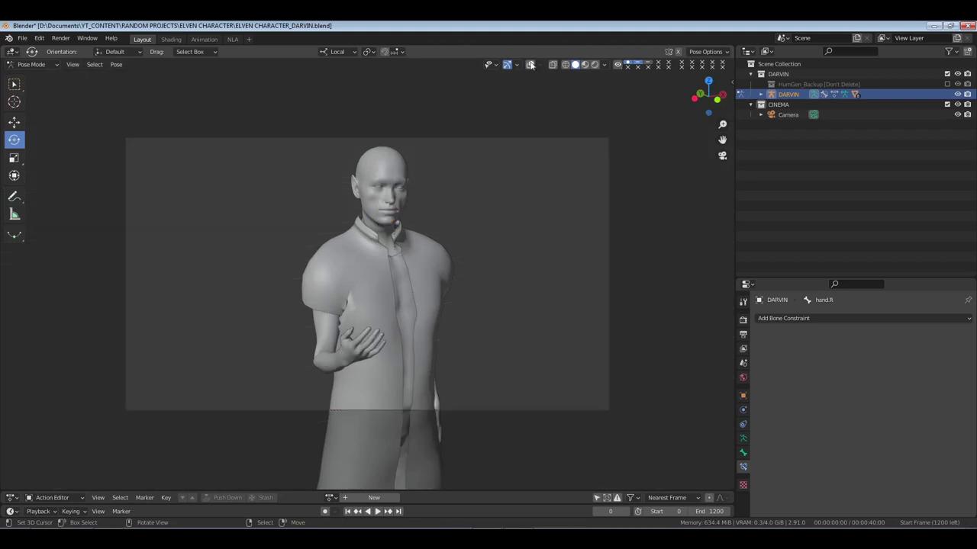
click(530, 64)
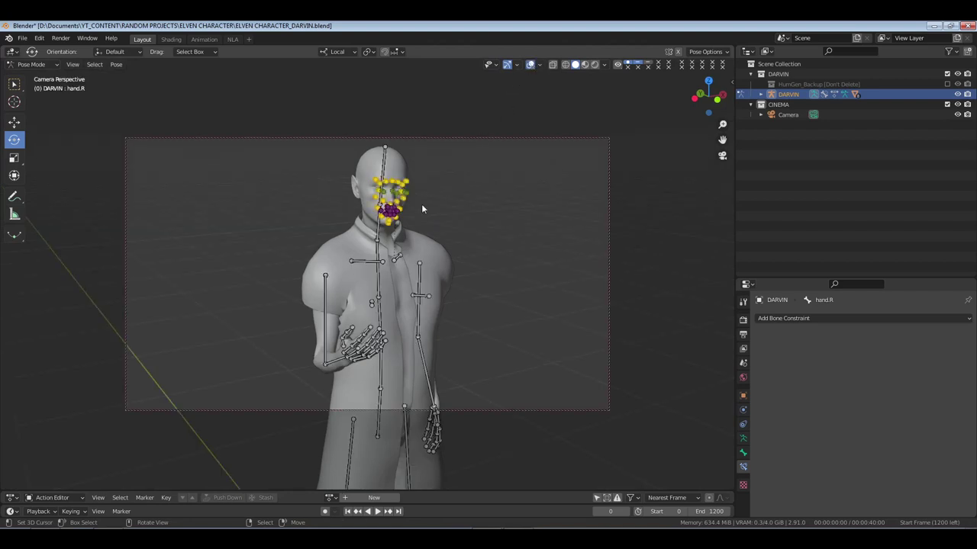
Rotate the head bone to turn the face toward the camera with a slight tilt
right_click(375, 228)
drag(408, 240, 381, 225)
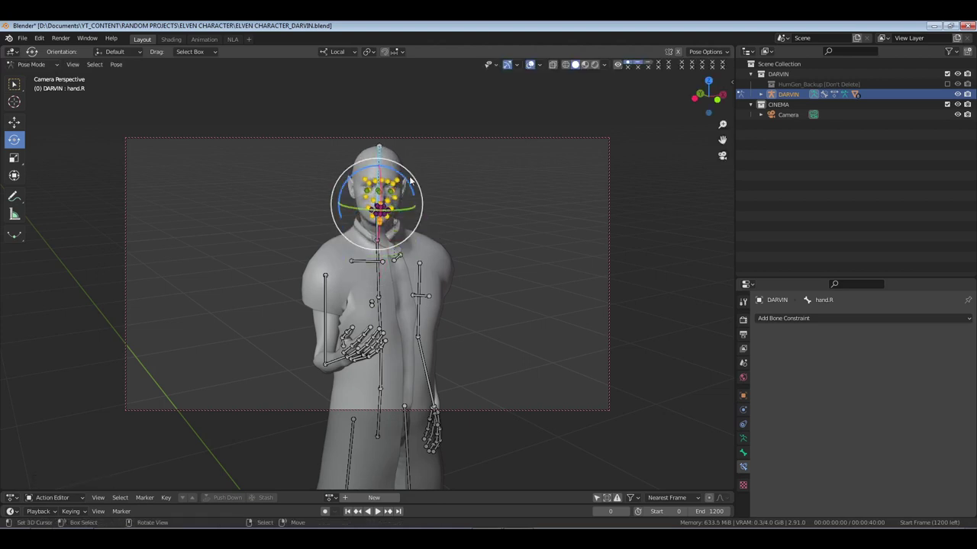
drag(410, 179, 379, 196)
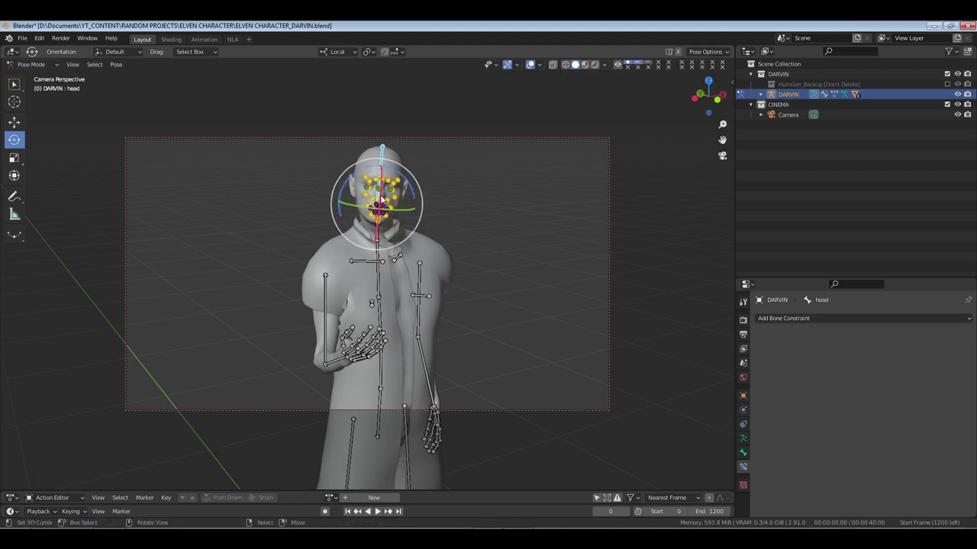
Move the eyeball_lookat_master bone to redirect the gaze, and hide the viewport overlays
click(379, 194)
click(436, 221)
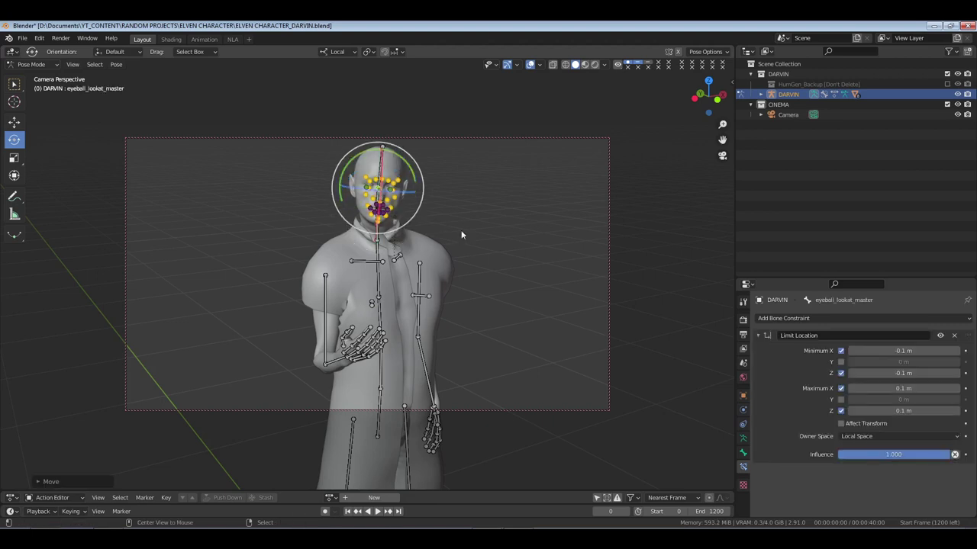
click(530, 65)
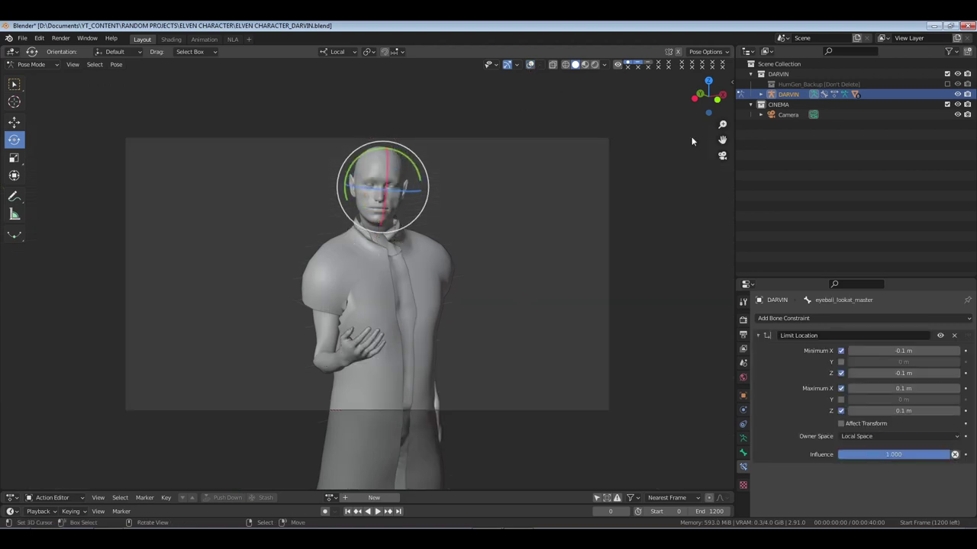
In Object Mode, set the HG_Eyes material's viewport display color alpha to 0 and roughness to 1
click(770, 93)
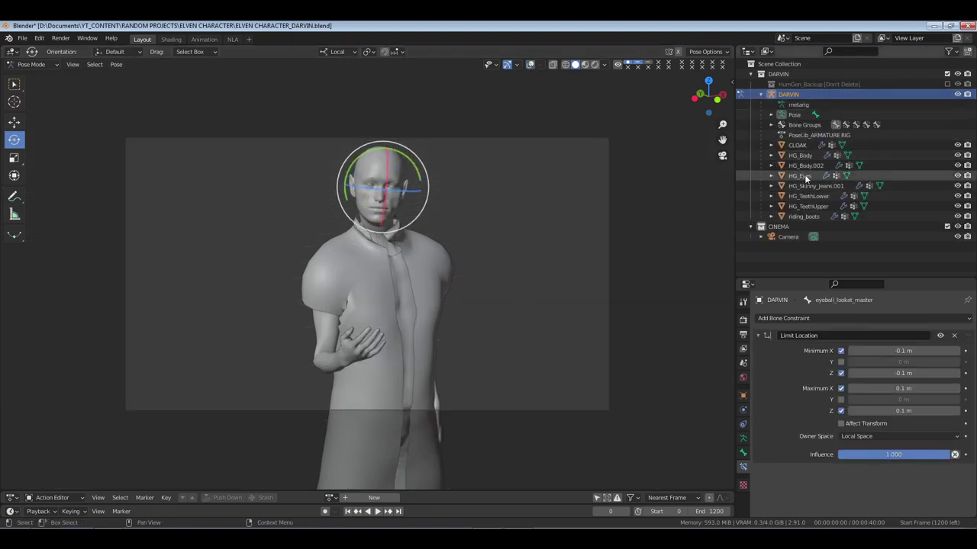
click(805, 176)
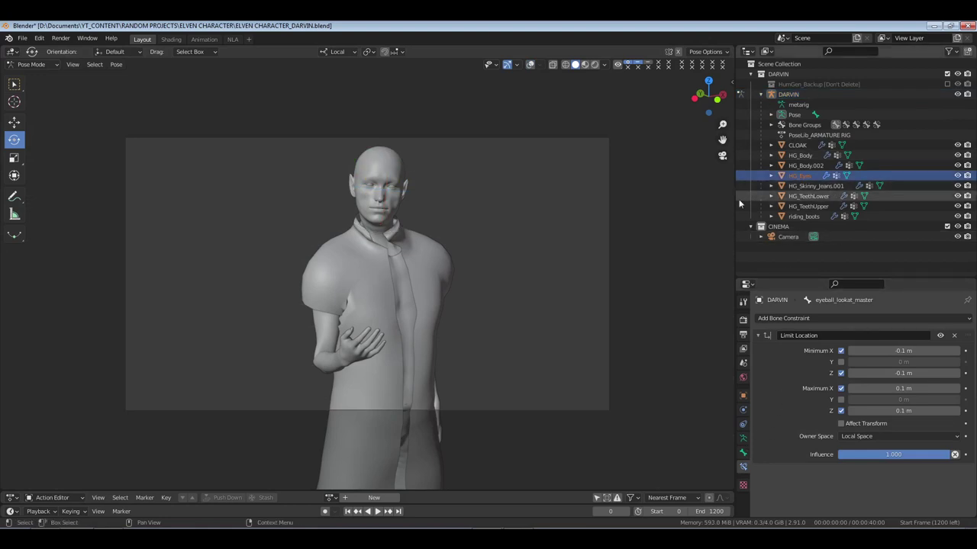
key(ctrl+Tab)
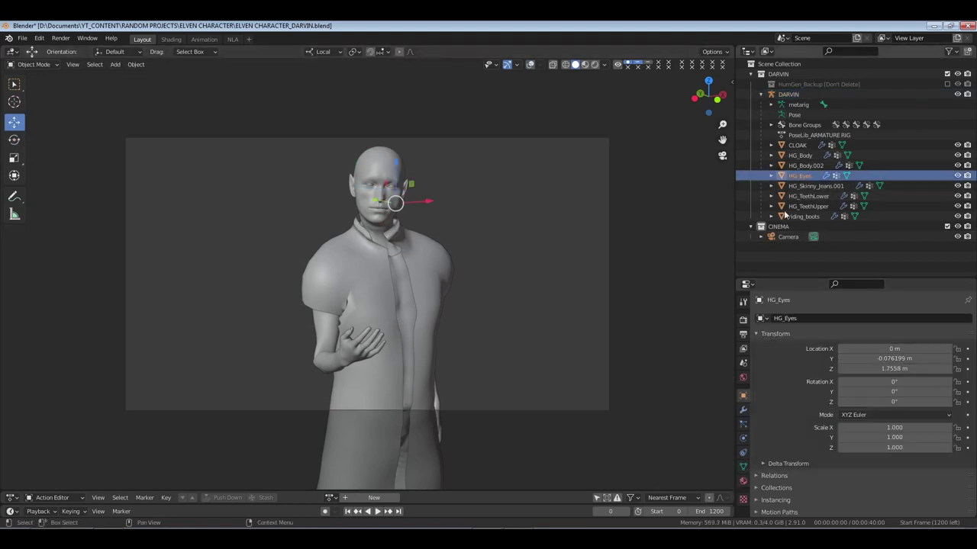
click(742, 482)
scroll(798, 444, down, 8)
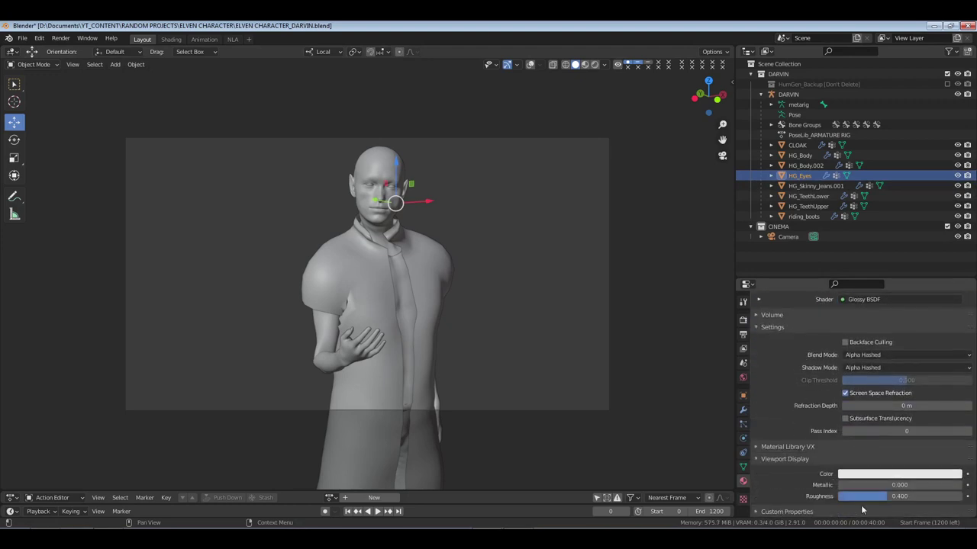
click(878, 474)
drag(920, 450, 908, 450)
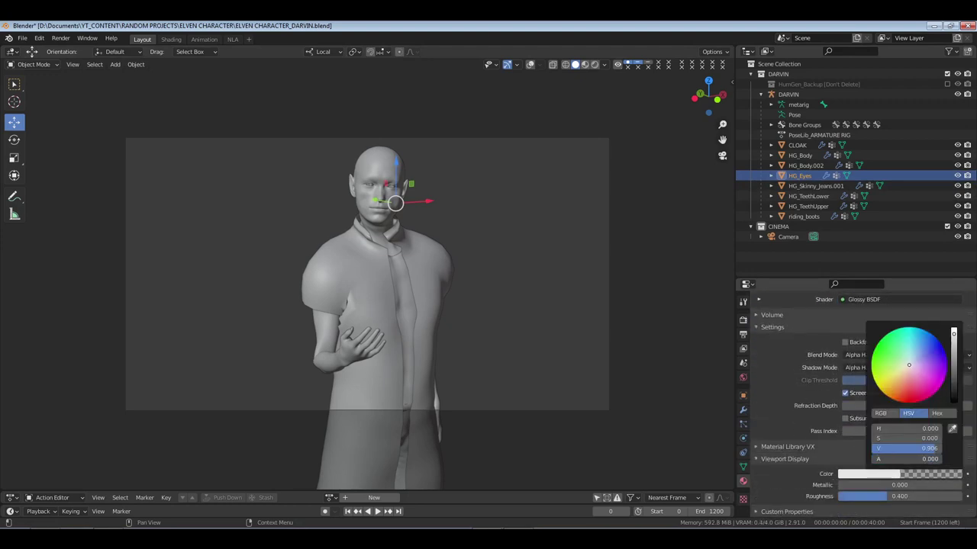
drag(876, 496, 962, 496)
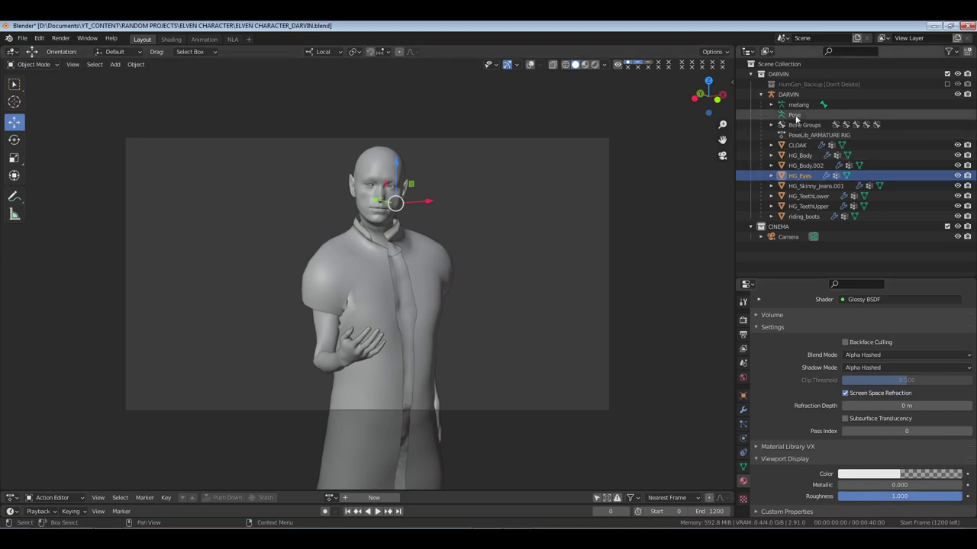
Return the DARVIN armature to Pose Mode with the overlays shown, and save the file
click(788, 94)
key(ctrl+Tab)
click(530, 64)
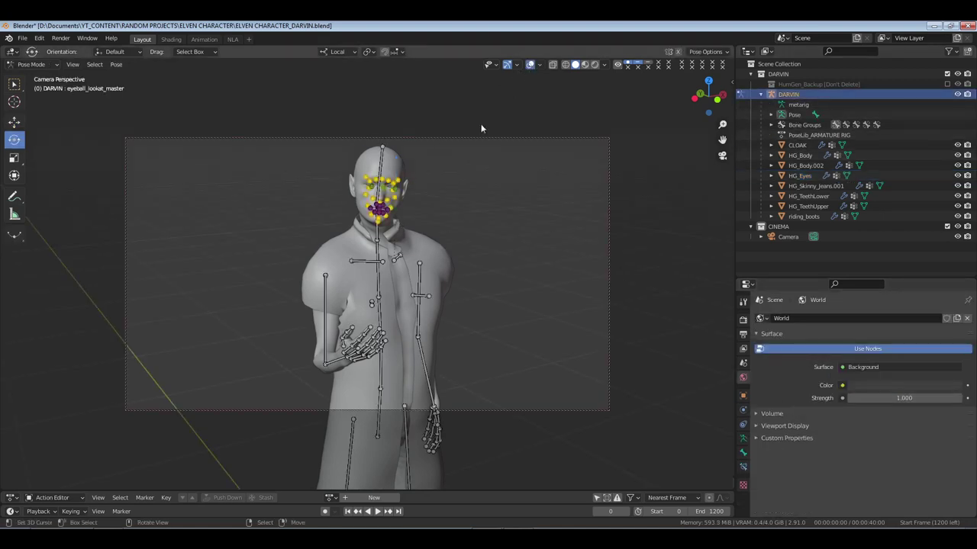
key(ctrl+s)
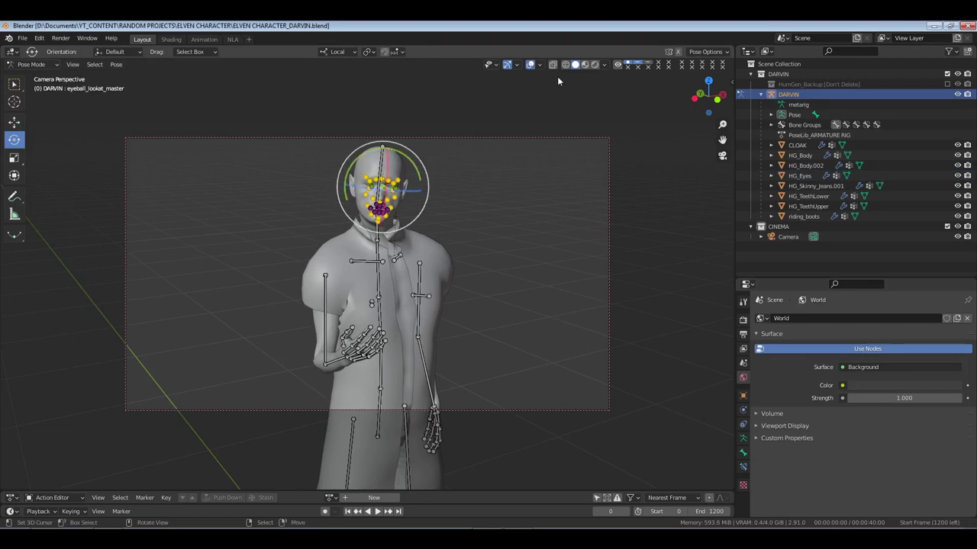
Hide the overlays and fine-tune the gaze by moving the eyeball_lookat_master bone slightly
click(531, 65)
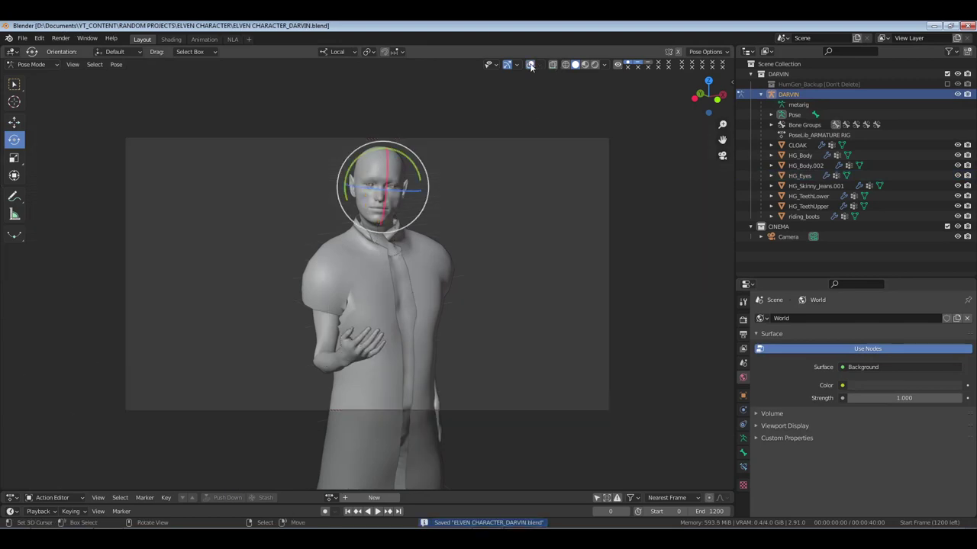
key(g)
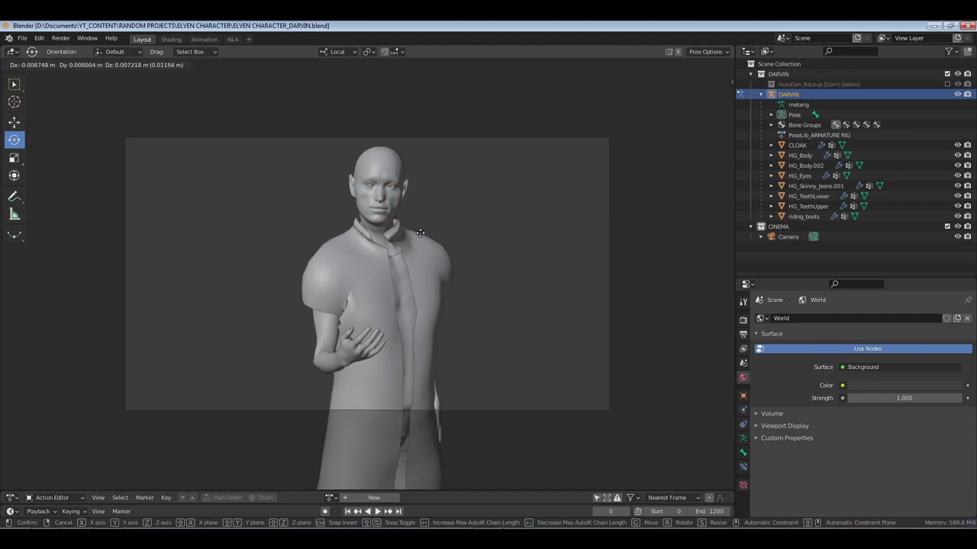
click(420, 233)
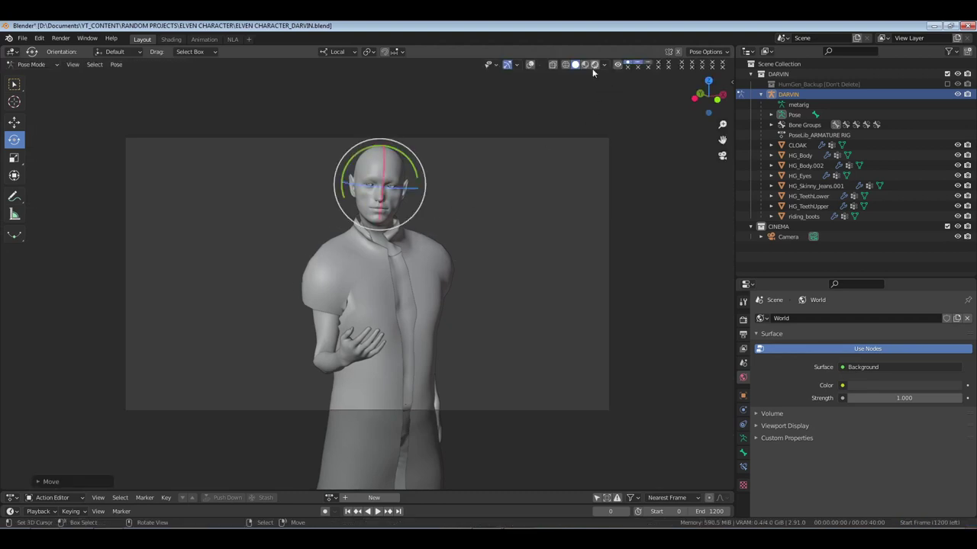
Preview the posed character in Rendered shading, switch to Material Preview, and deselect the eye control
click(594, 66)
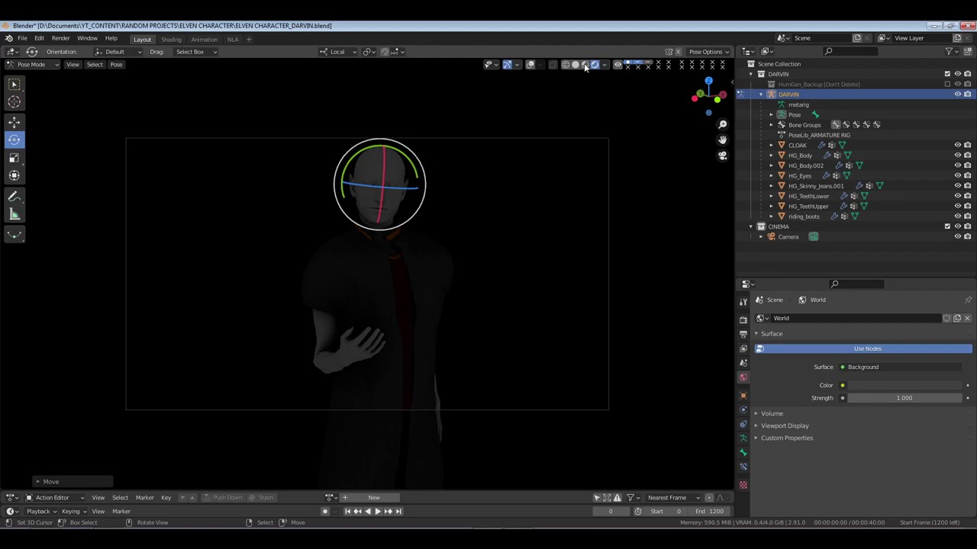
click(586, 65)
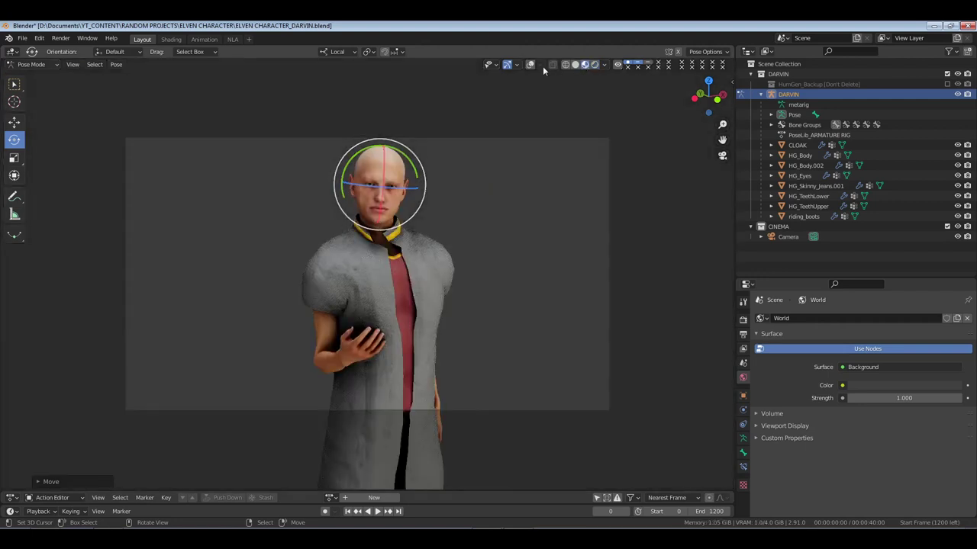
click(525, 200)
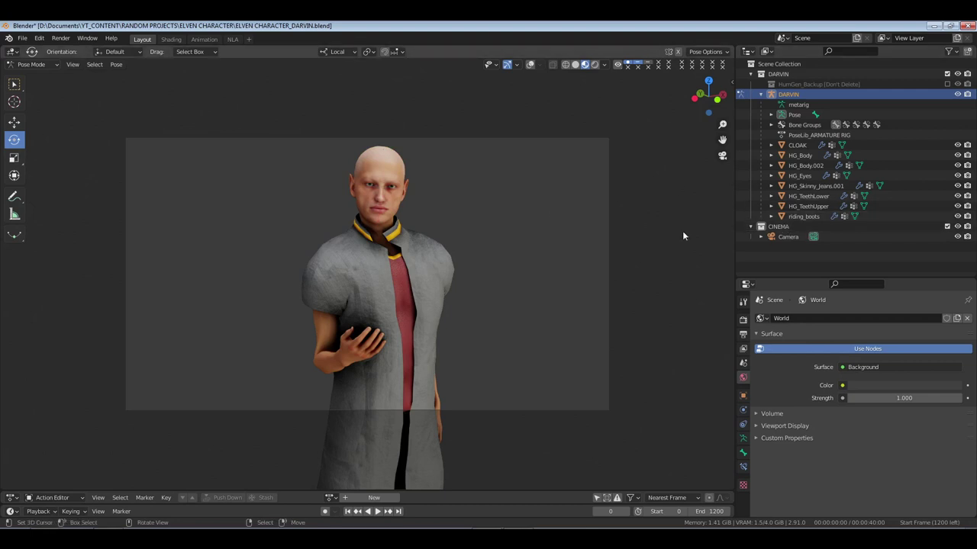
Show the viewport sidebar and overlays, and put the DARVIN armature in Object Mode
key(n)
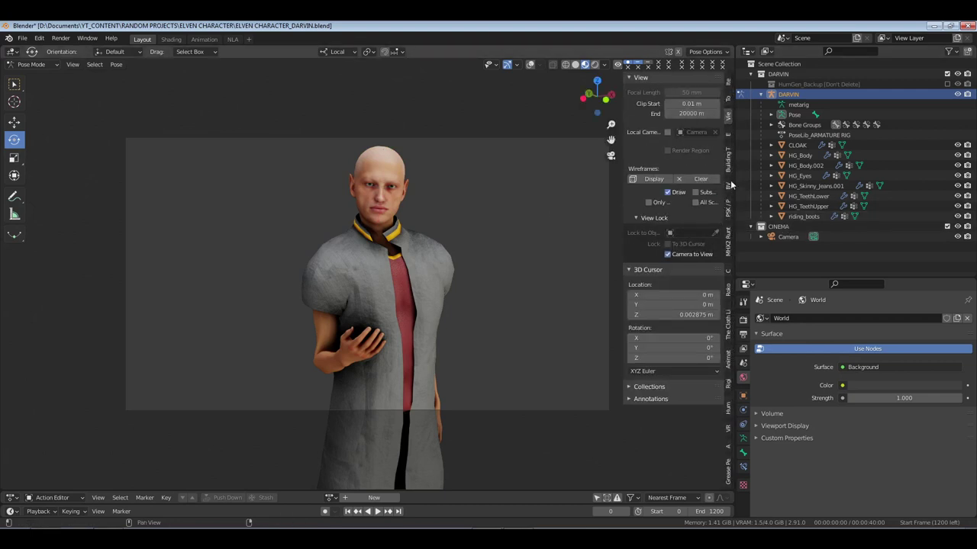
click(529, 64)
key(ctrl+Tab)
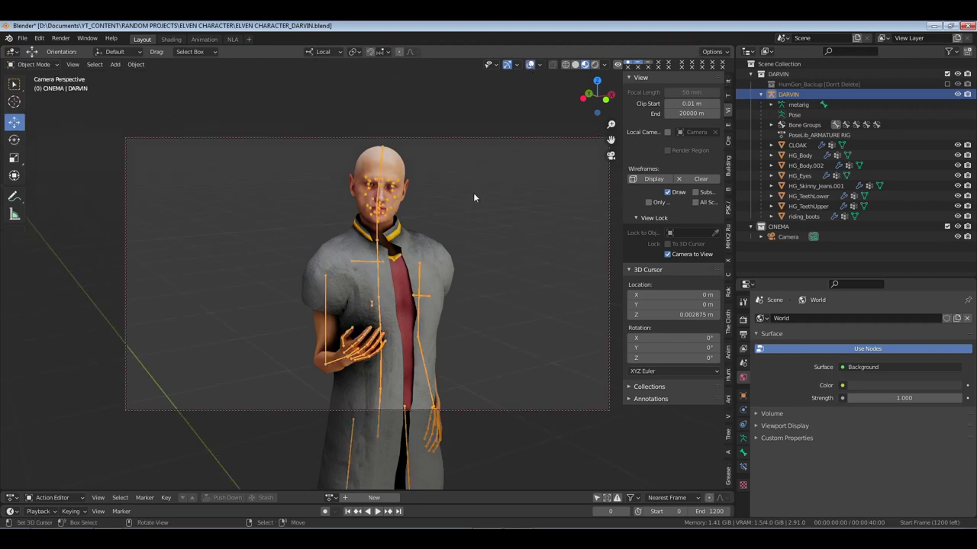
Create a Dynamic sky world and set the scene's render engine to Eevee
click(727, 143)
click(658, 139)
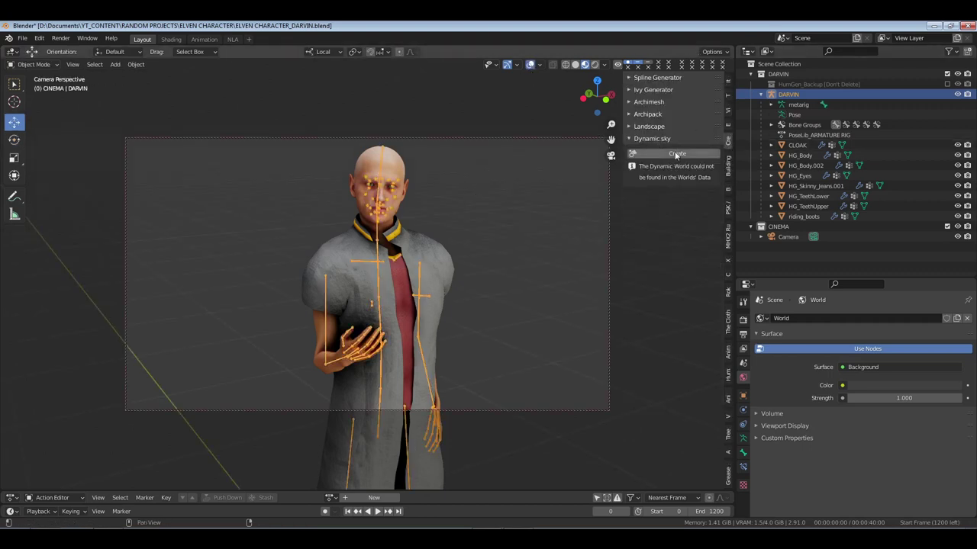
click(673, 154)
click(742, 321)
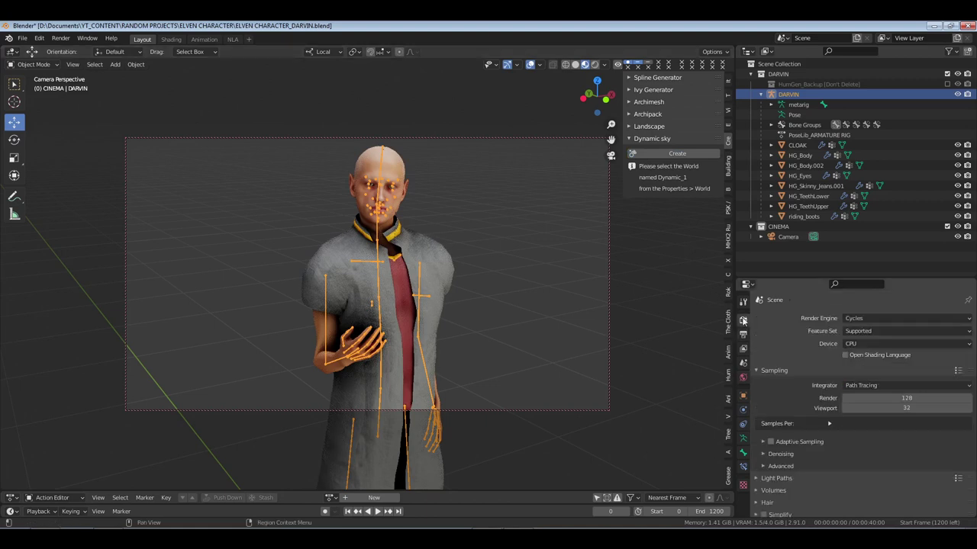
click(878, 319)
click(870, 330)
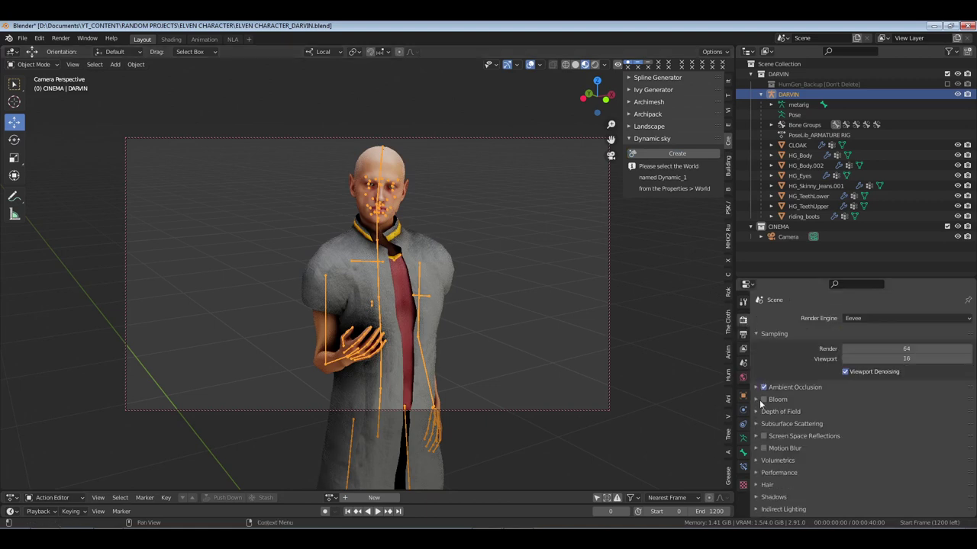
Assign the Dynamic_1 world to the scene and show the viewport in Rendered shading with the overlays hidden
click(743, 378)
click(760, 318)
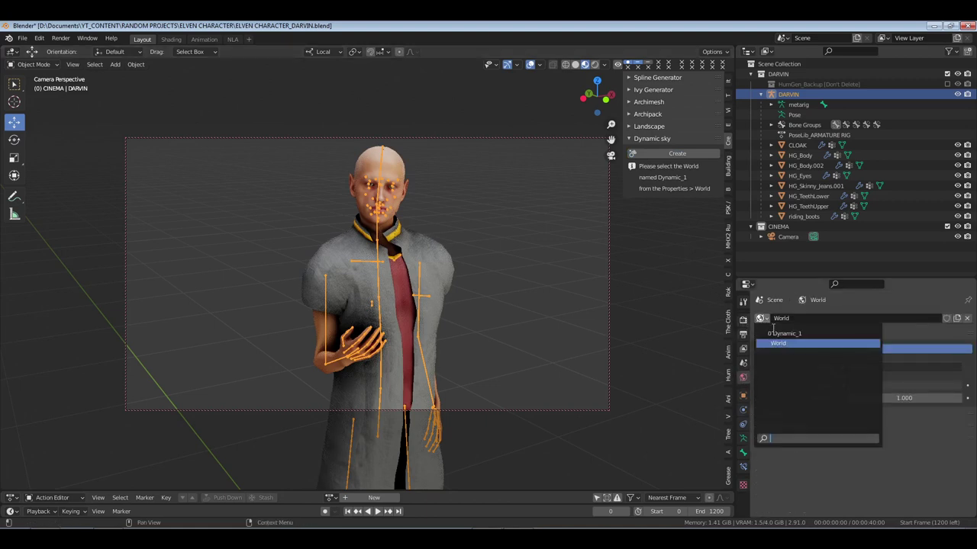
click(782, 333)
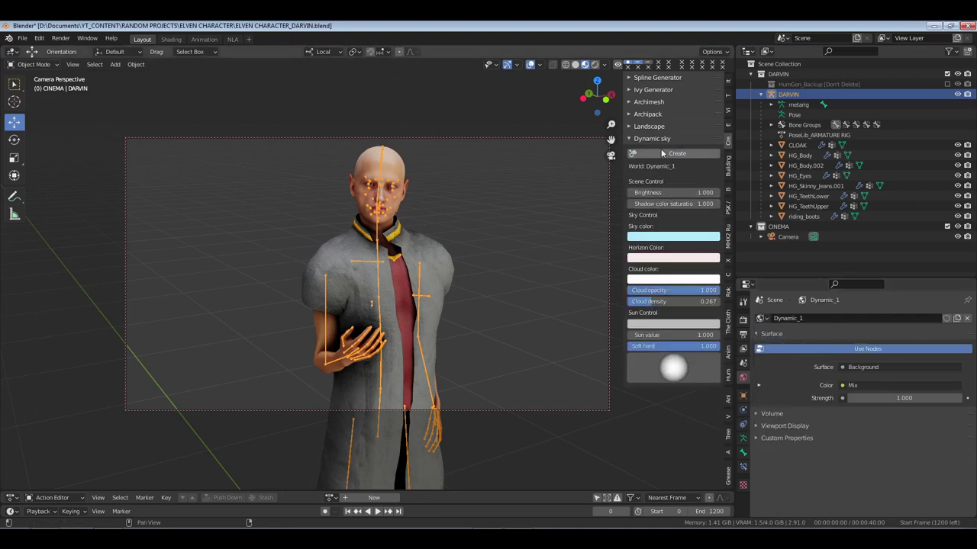
click(594, 64)
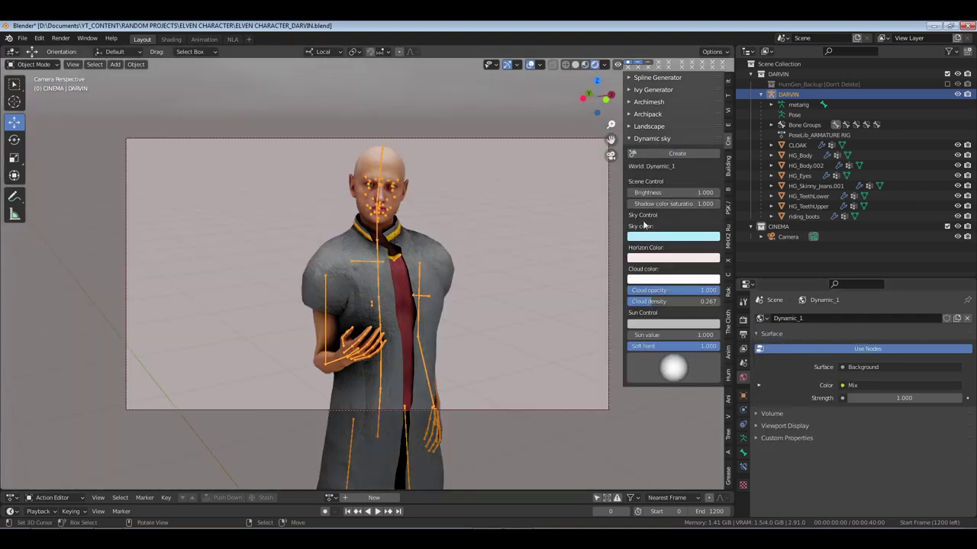
click(531, 66)
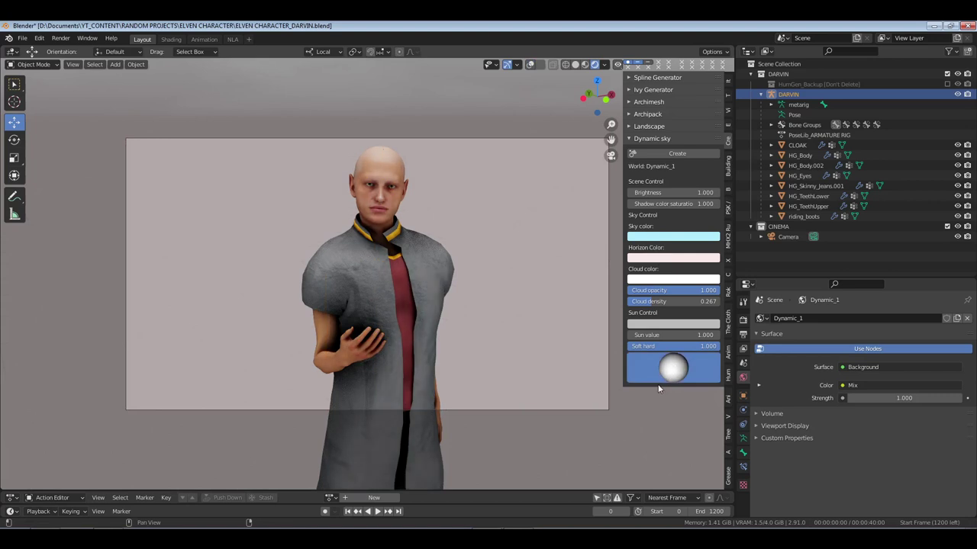
Tilt the dynamic sky's sun direction and set the horizon color to pale blue with hue 0.529, saturation 0.149 and value 1.000
mouse_move(693, 379)
mouse_down()
mouse_move(681, 379)
mouse_move(685, 364)
mouse_move(581, 363)
mouse_move(676, 382)
mouse_move(679, 370)
mouse_up()
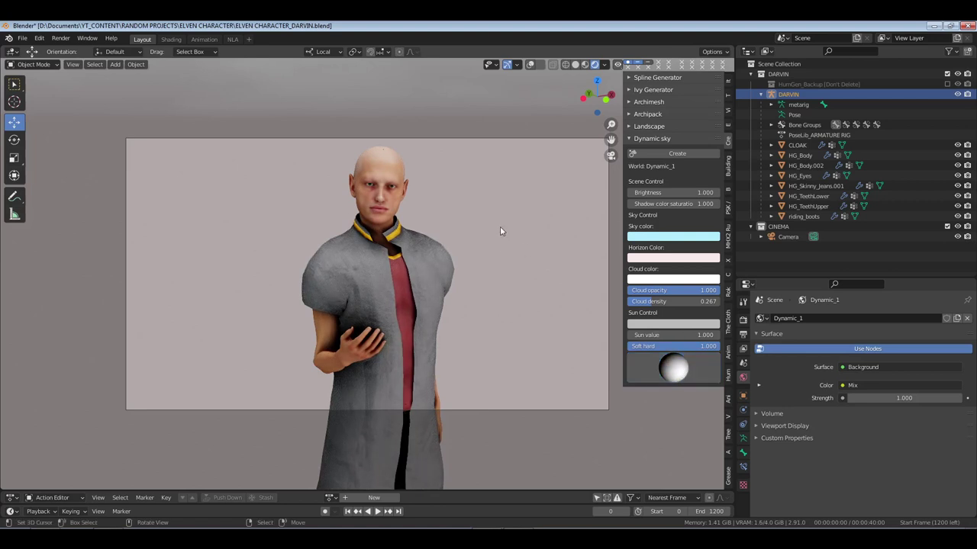
click(671, 259)
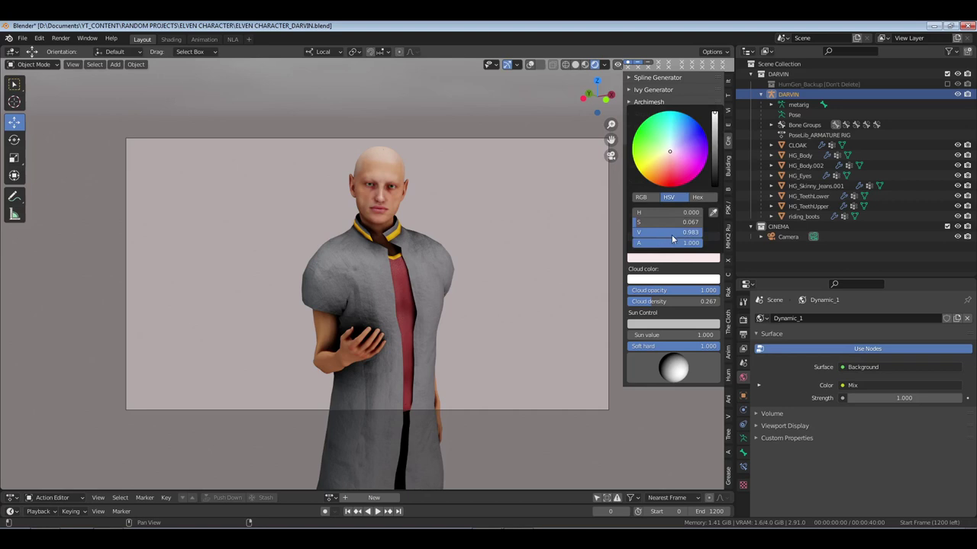
drag(700, 232, 640, 224)
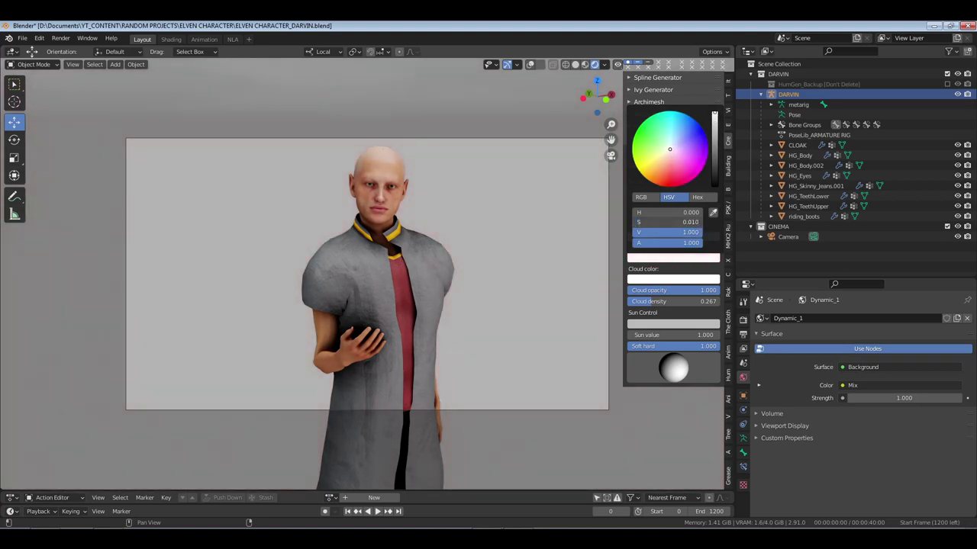
drag(671, 148, 671, 145)
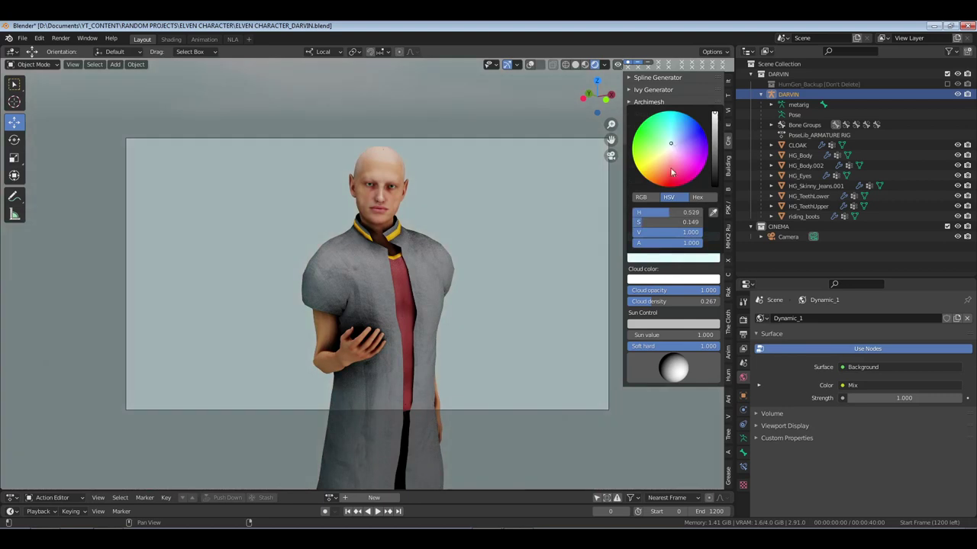
Make the dynamic sky's sky color a more saturated light blue and its cloud color dark grey
click(693, 238)
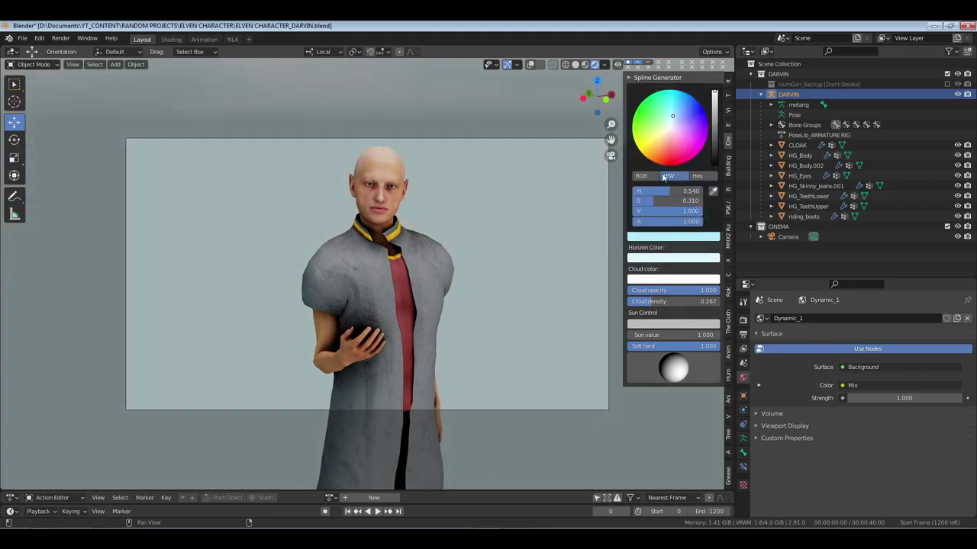
click(678, 110)
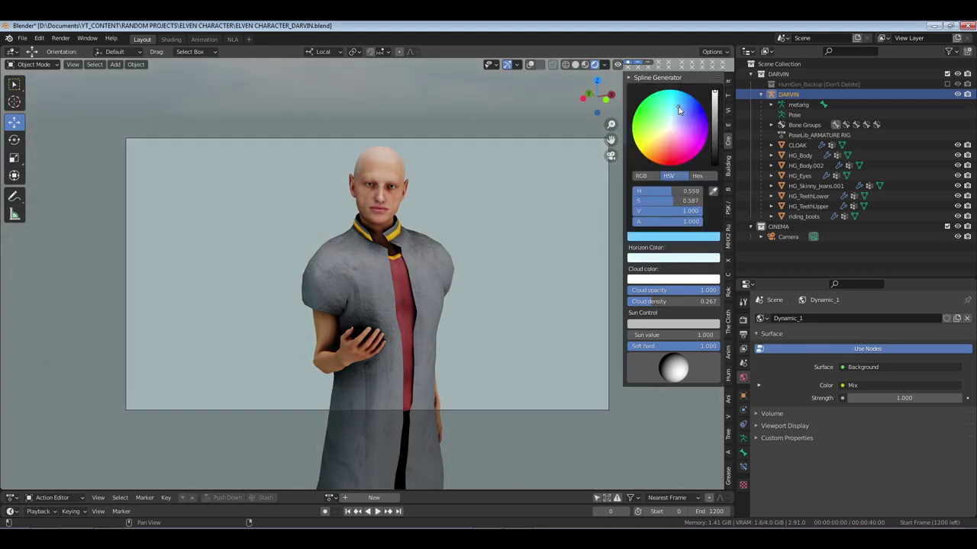
click(677, 278)
drag(678, 255, 625, 254)
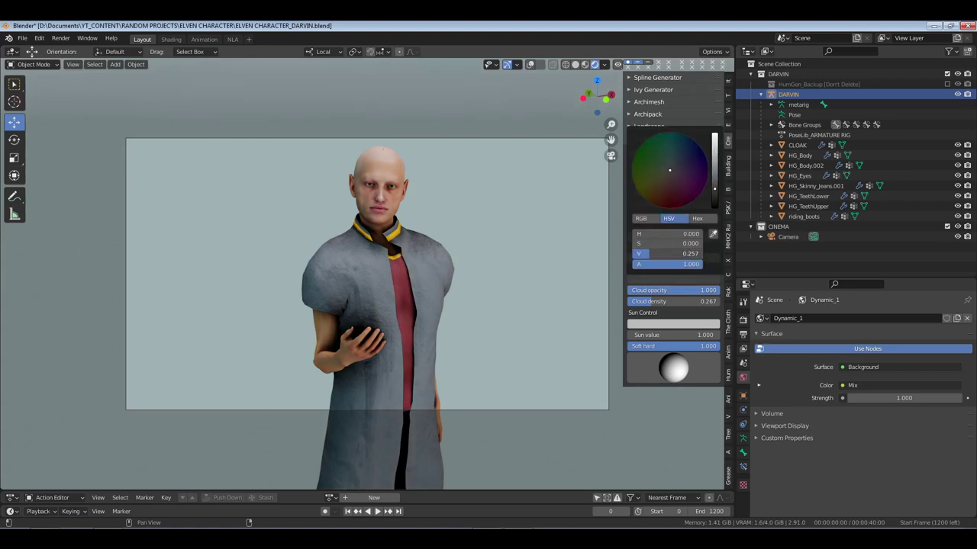
Adjust the dynamic sky's sun value, collapse its settings, and save the file
click(698, 335)
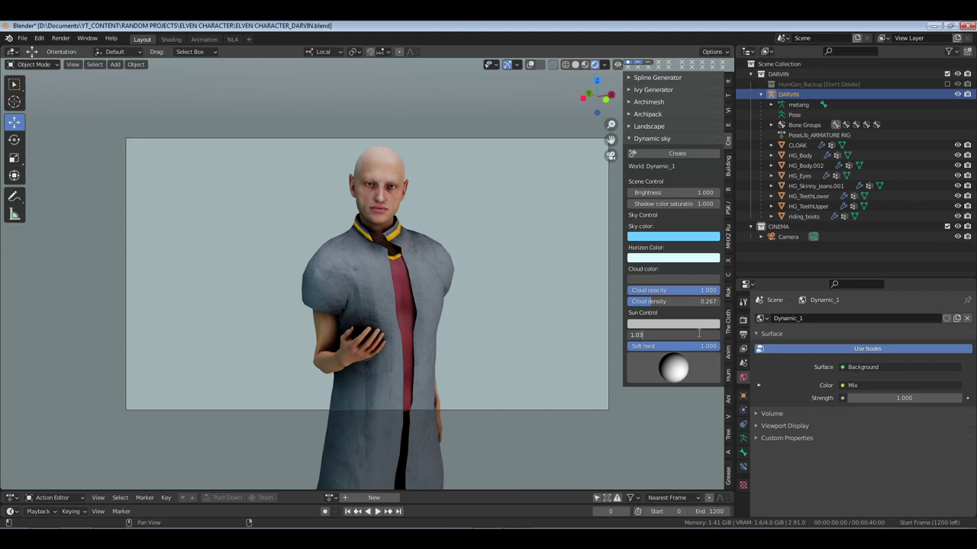
key(Return)
click(662, 140)
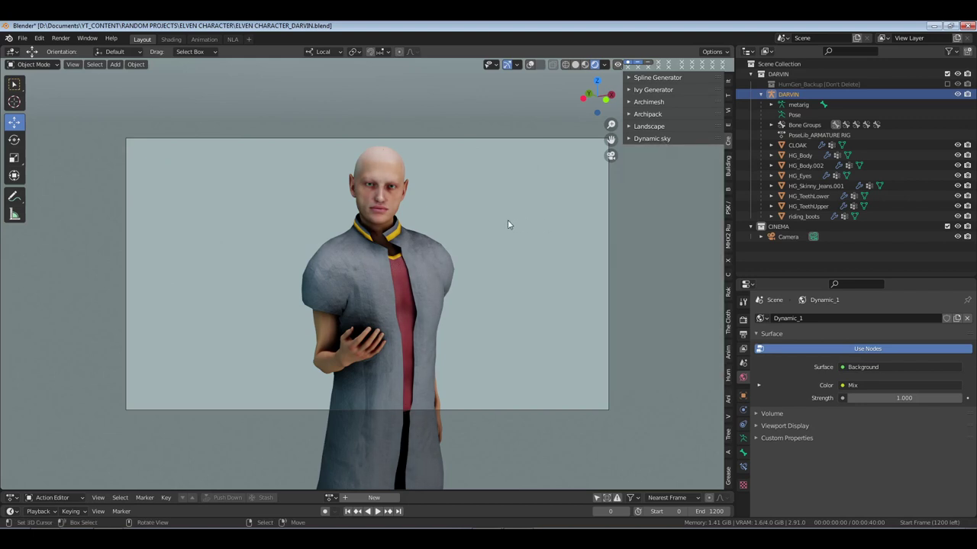
key(ctrl+s)
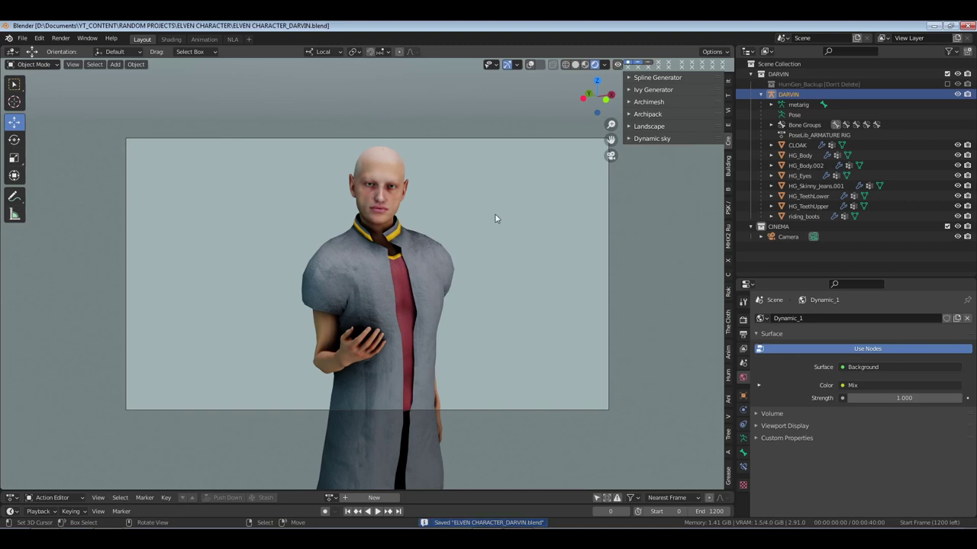
In Pose Mode with Solid shading and overlays shown, swing the right upper arm outward and twist it about 8° around its local Y axis
click(530, 65)
click(576, 65)
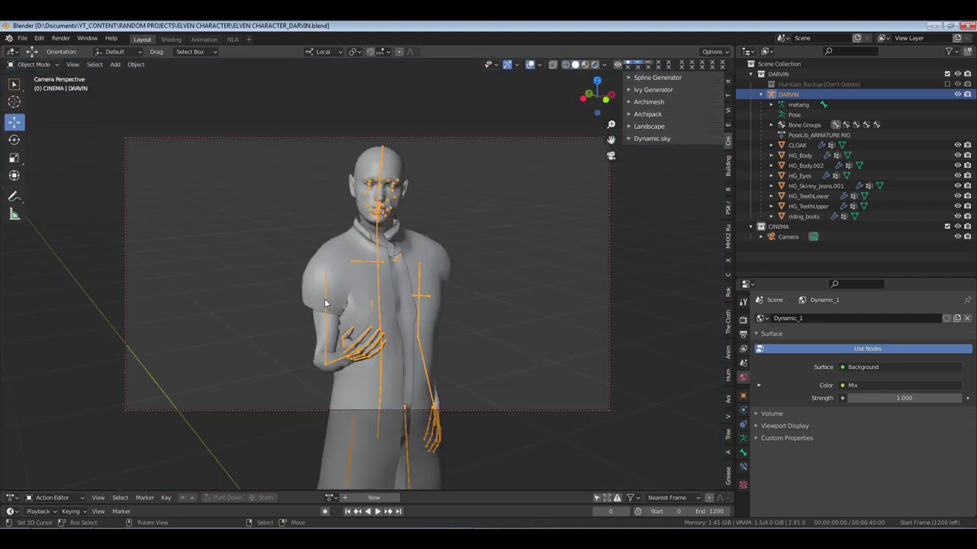
key(ctrl+Tab)
key(shift+space)
key(r)
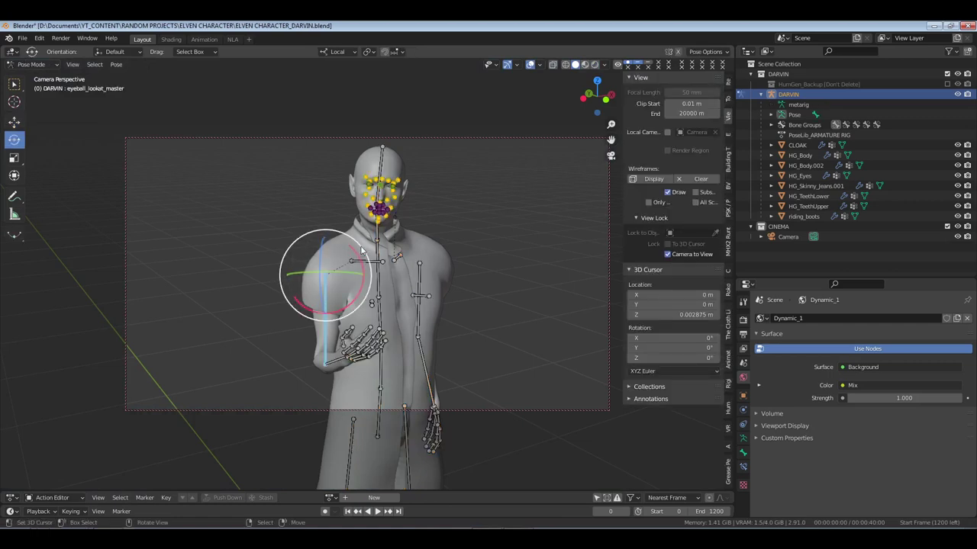
drag(362, 249, 328, 282)
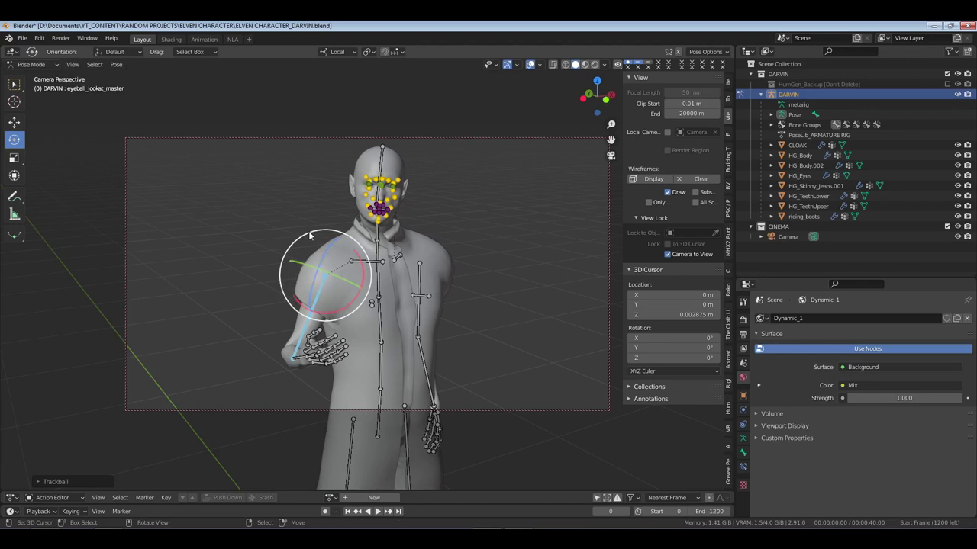
drag(310, 236, 317, 267)
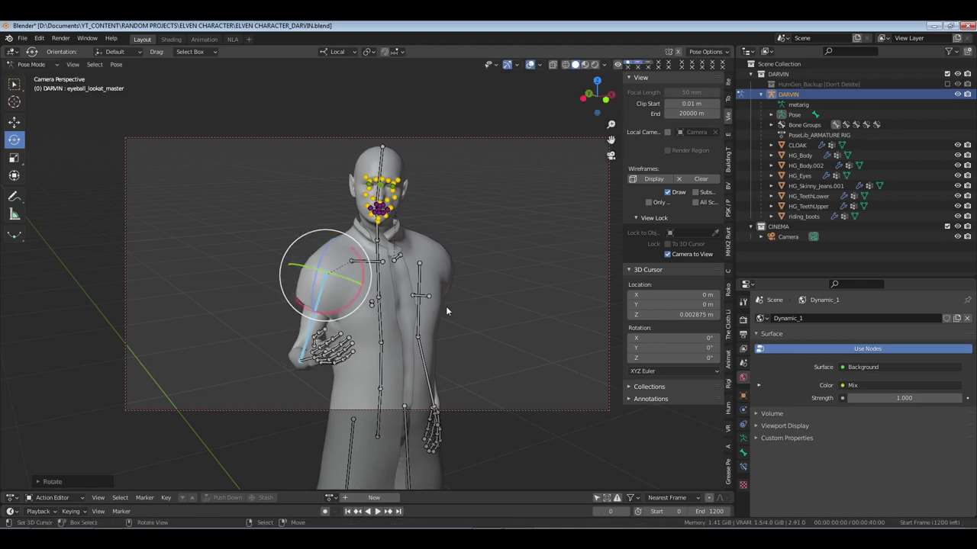
key(r)
key(y)
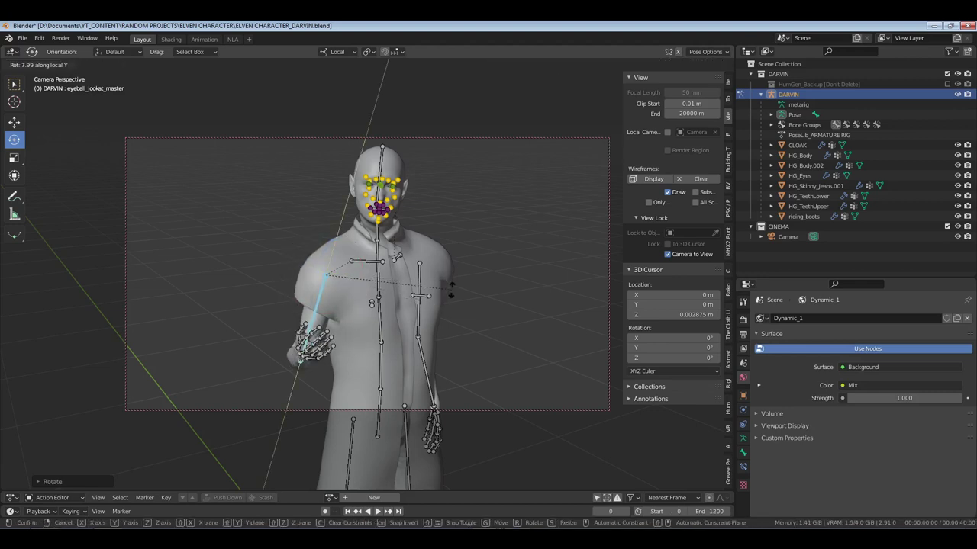
click(451, 289)
Select the hand.R bone and rotate it around its local Y axis to fit the arm pose in the camera view
click(280, 388)
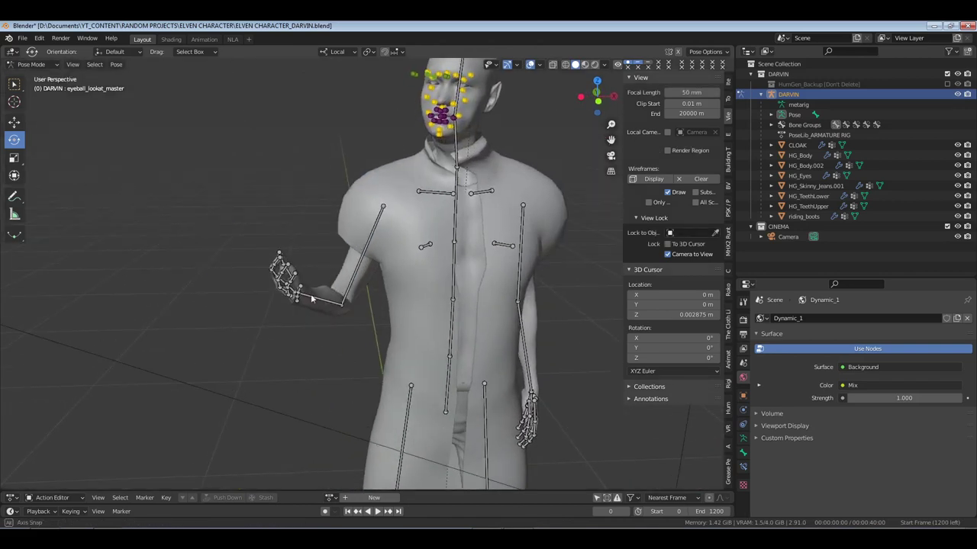
scroll(311, 299, up, 3)
middle_drag(311, 298, 275, 287)
click(216, 264)
scroll(251, 299, down, 4)
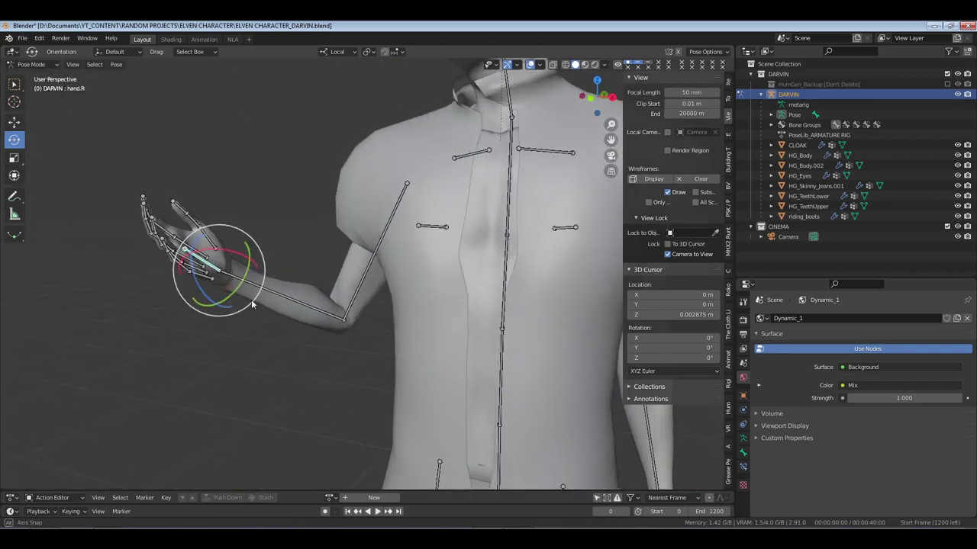
key(KP_0)
key(r)
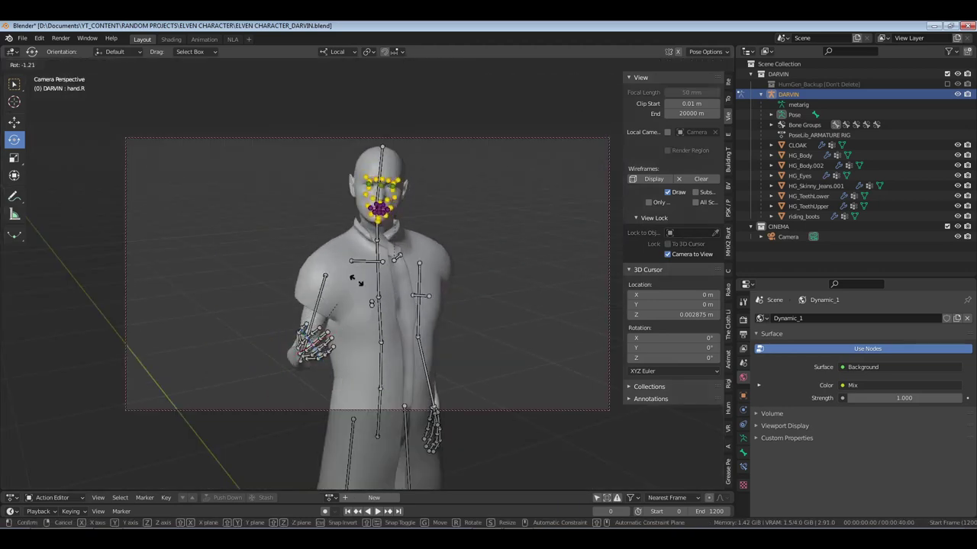
key(y)
click(311, 226)
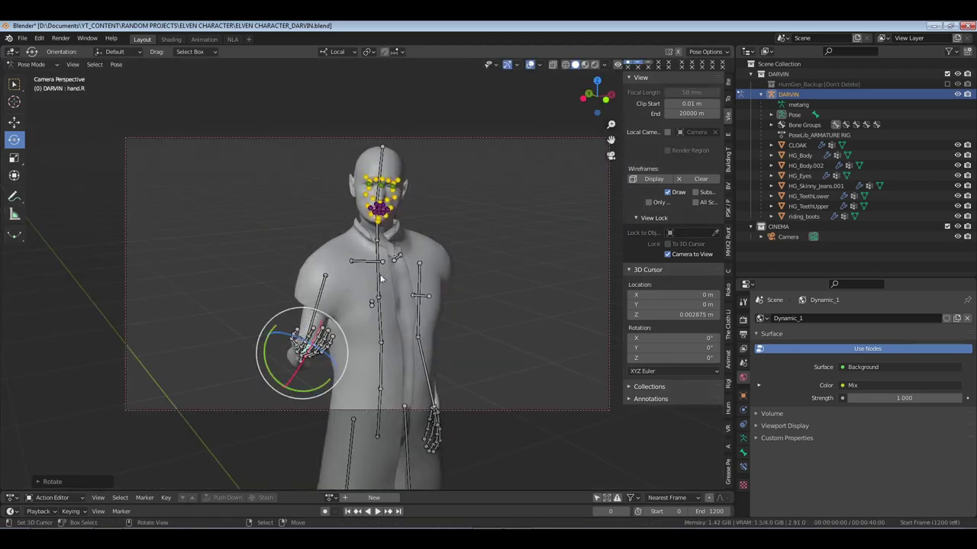
key(r)
key(y)
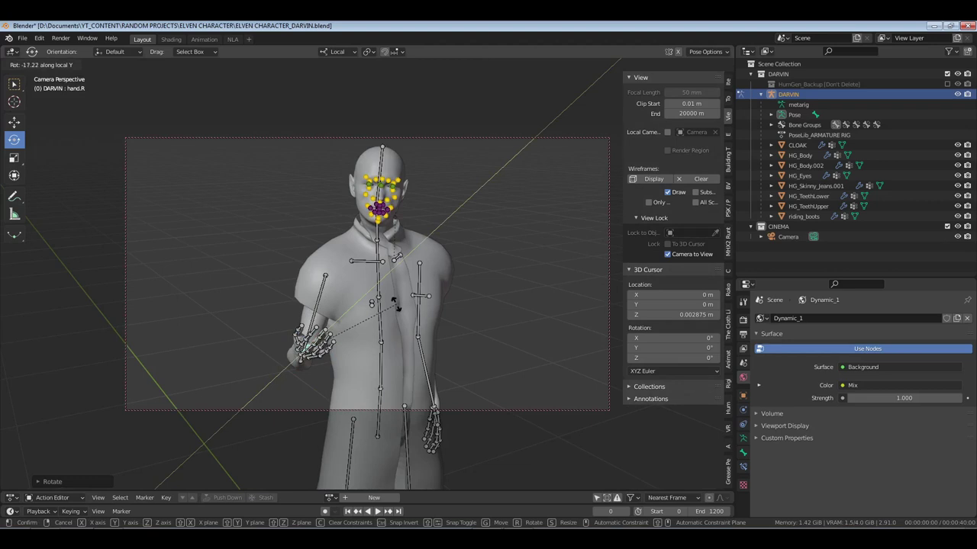
click(377, 314)
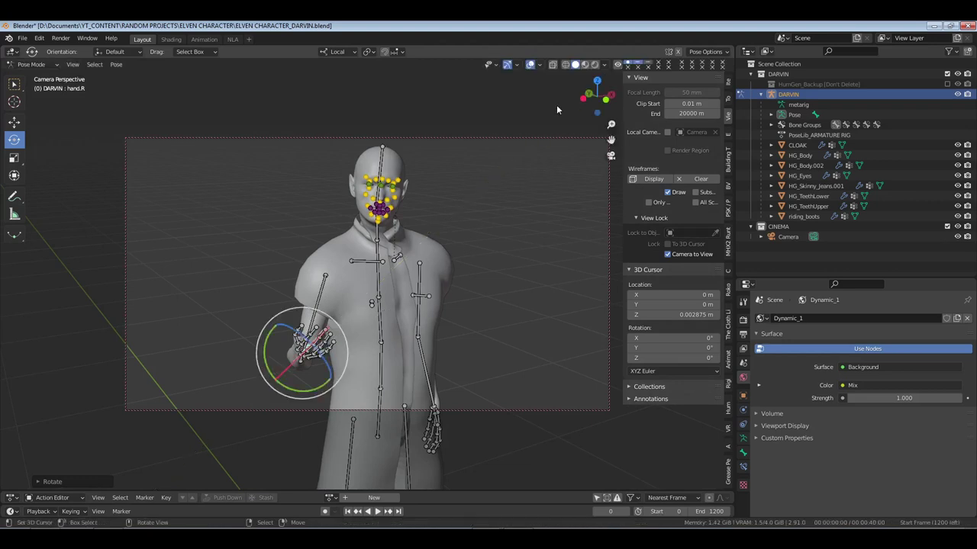
Hide the overlays and preview the adjusted arm pose in Rendered shading
click(531, 65)
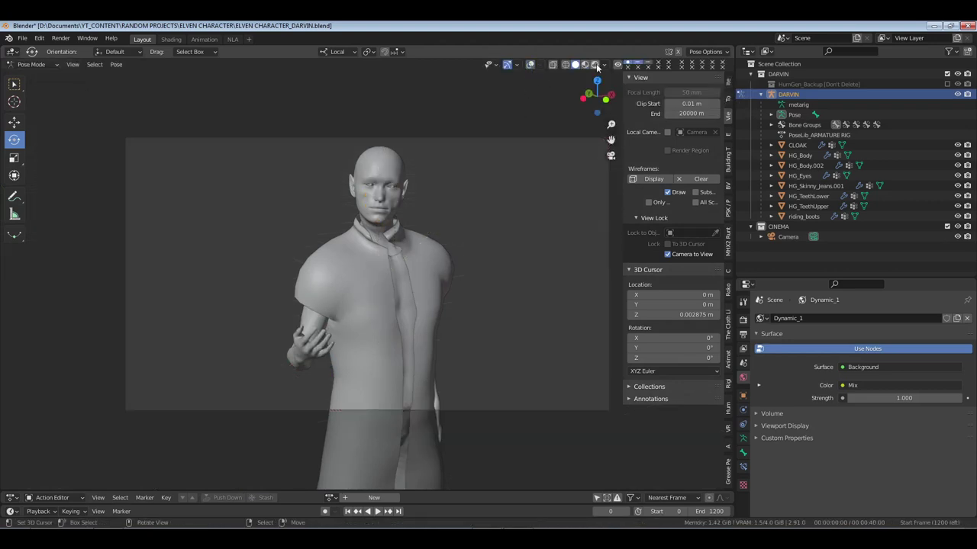
key(z)
key(6)
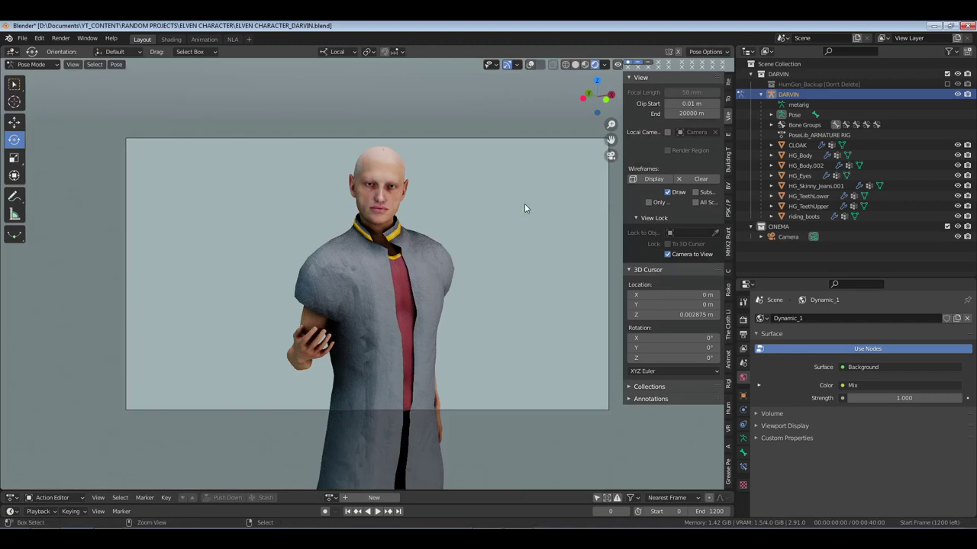
Return the armature to Object Mode, save the file, and hide the viewport sidebar
key(ctrl+Tab)
key(ctrl+s)
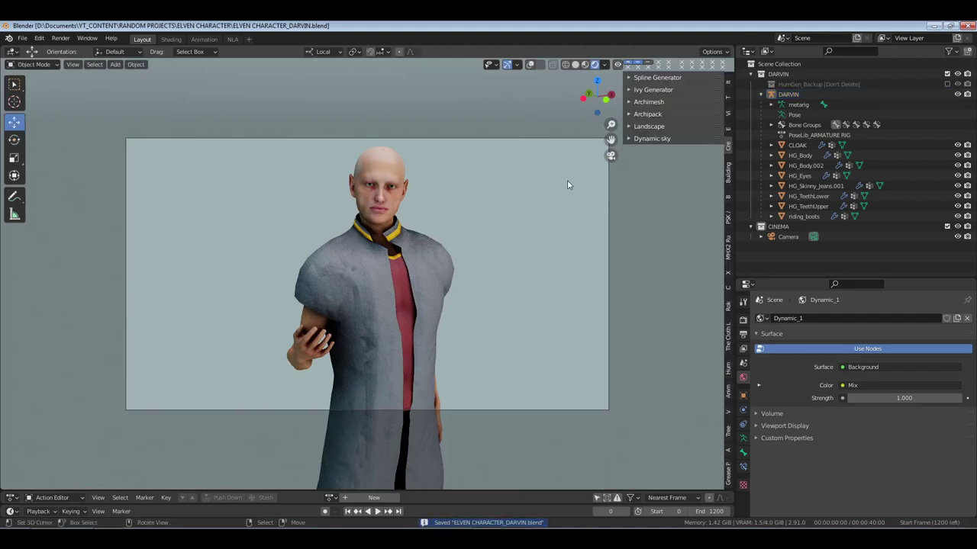
key(n)
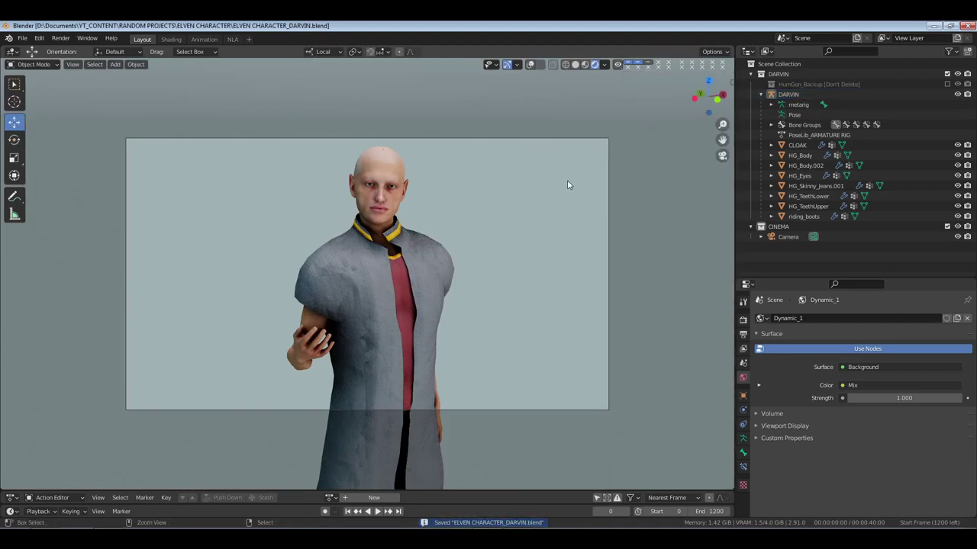
In Solid shading, enable viewport display for HG_Body's hair modifiers, ParticleSettings.003 through ParticleSystem 0.015, then deselect the body and save the file
click(386, 175)
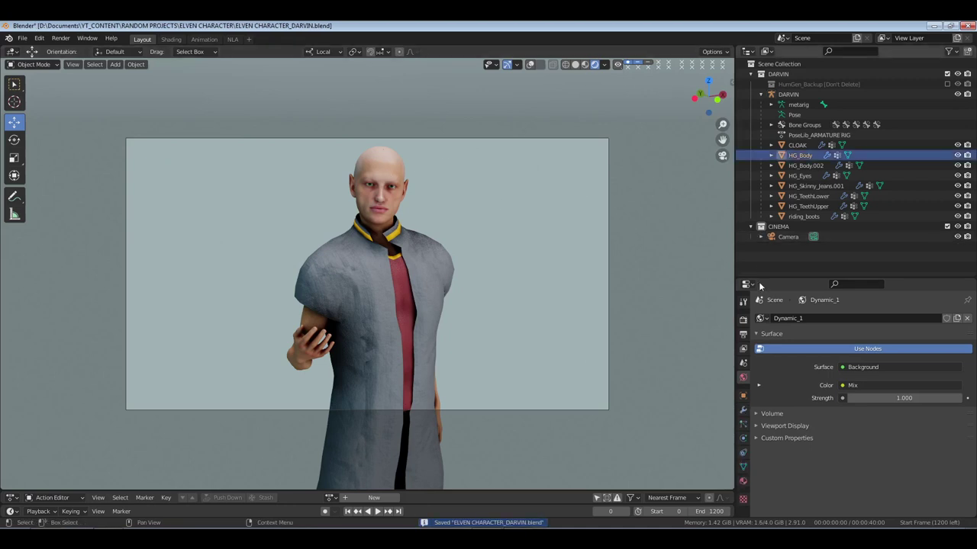
click(743, 410)
click(576, 64)
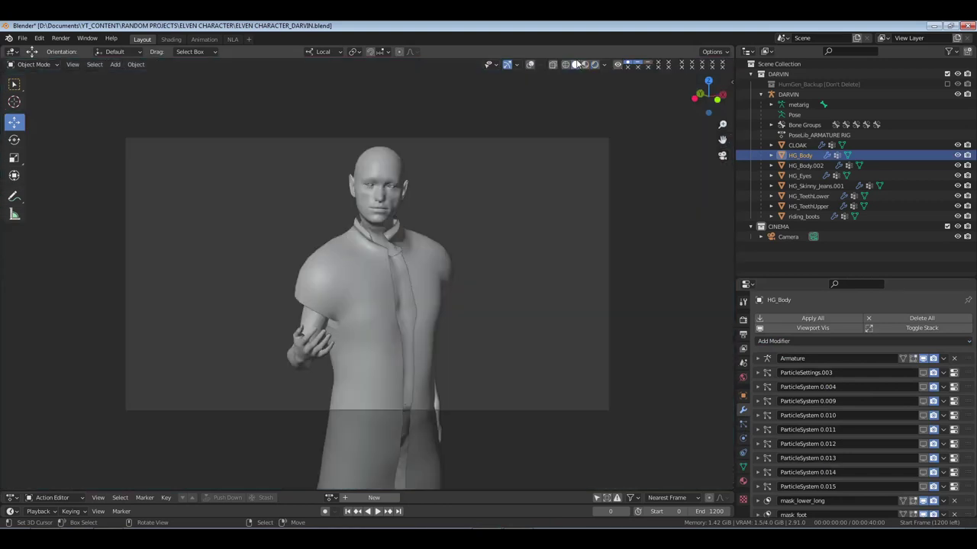
drag(923, 391, 923, 486)
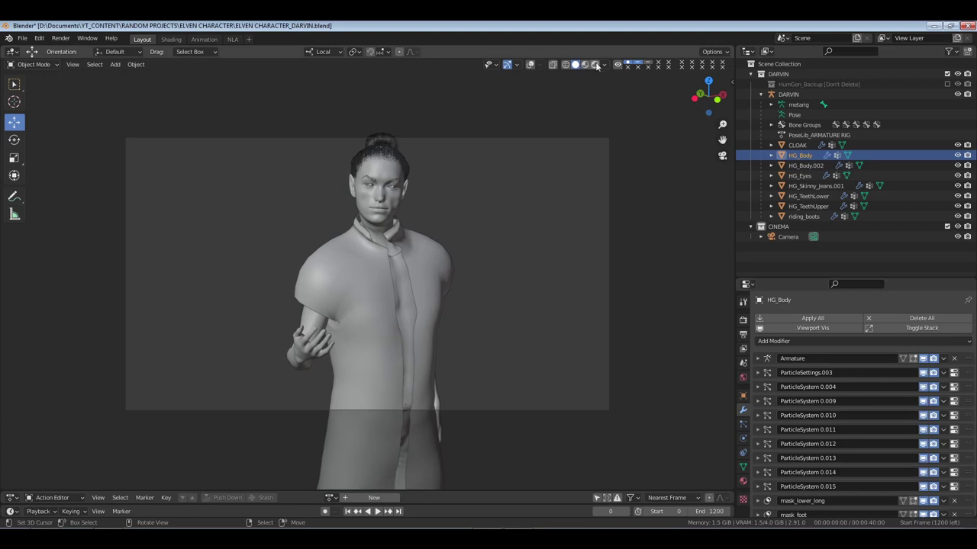
click(590, 96)
key(ctrl+s)
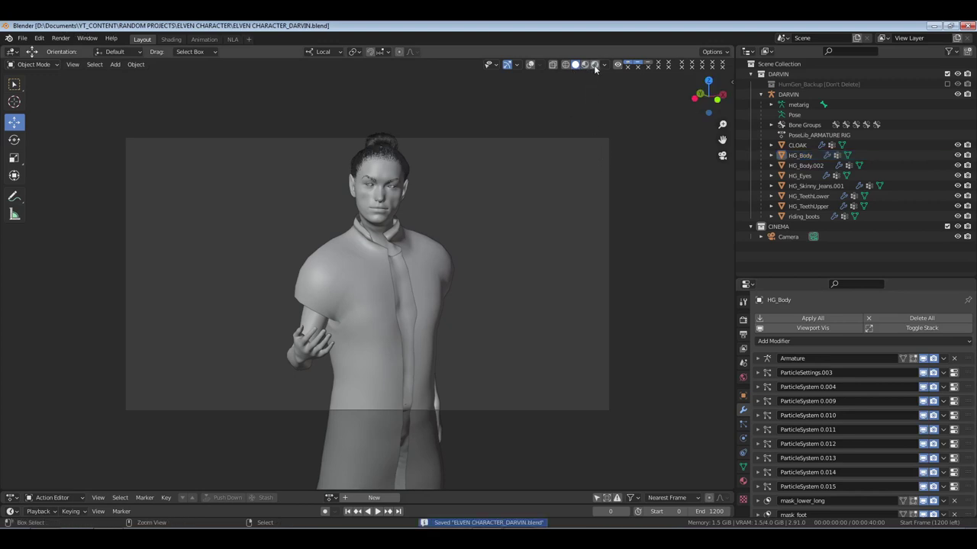
In Rendered shading with the overlays shown, add an area light to the CINEMA collection
key(shift+z)
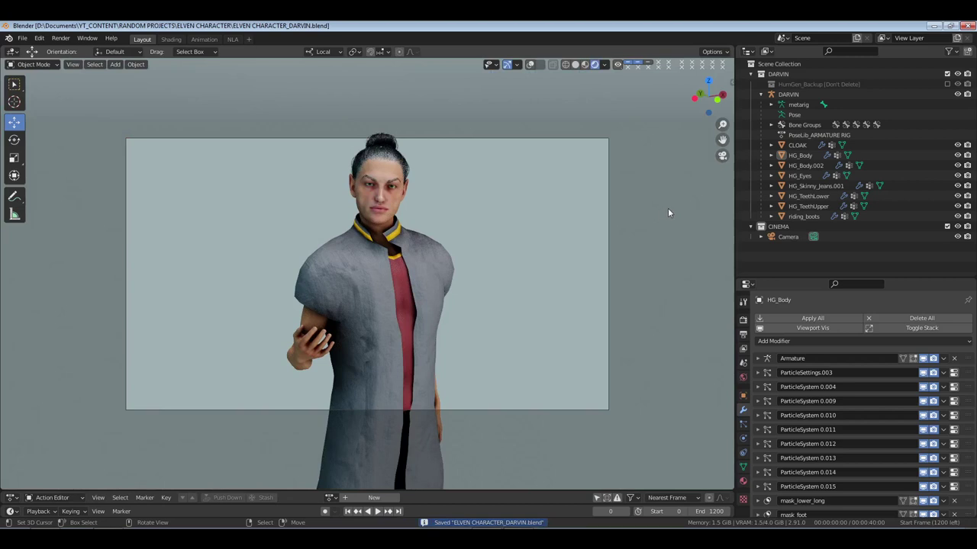
click(778, 227)
key(KP_0)
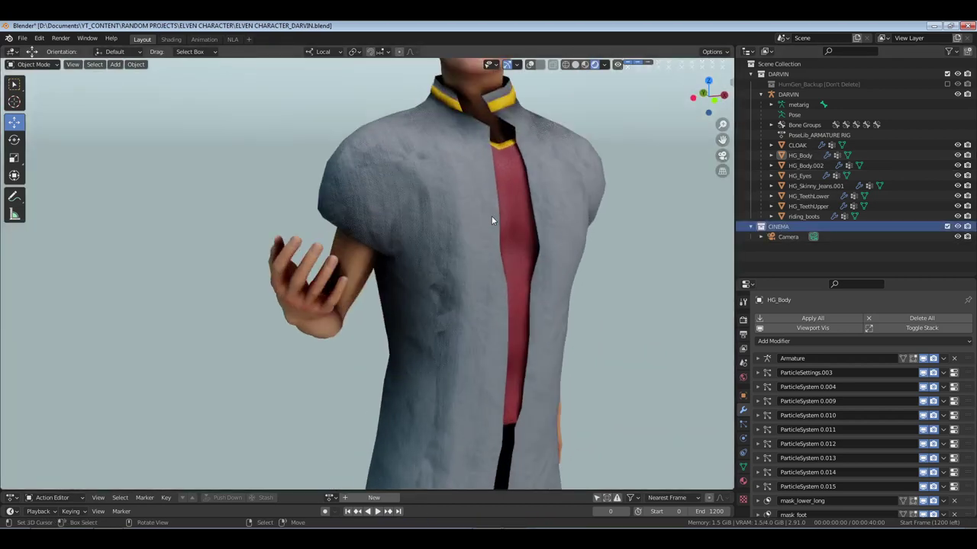
click(529, 65)
scroll(492, 235, down, 8)
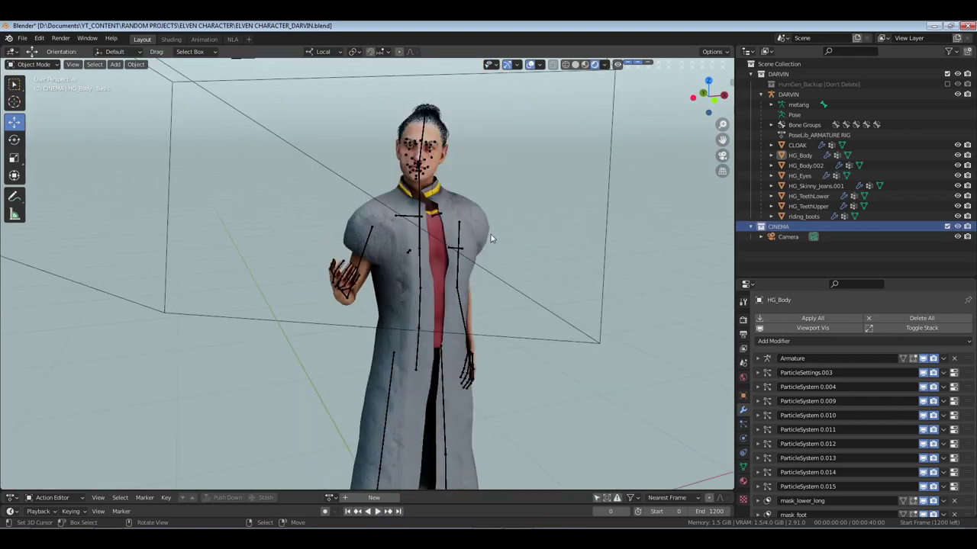
middle_drag(543, 280, 482, 280)
key(shift+a)
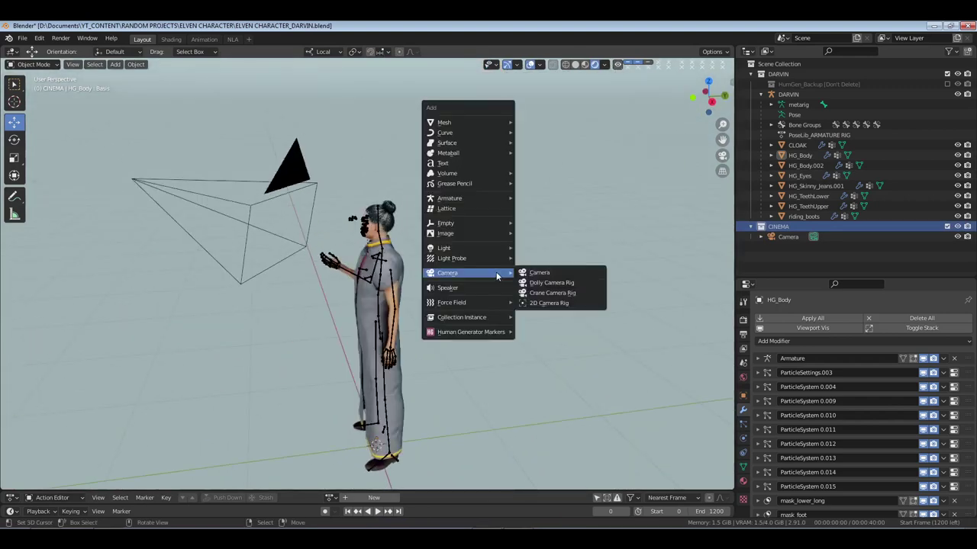
mouse_move(488, 248)
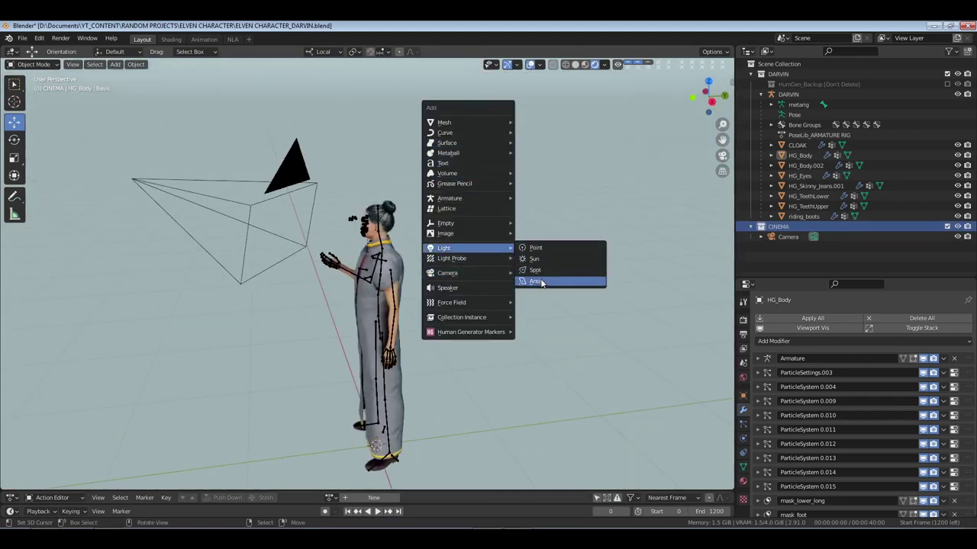
click(537, 281)
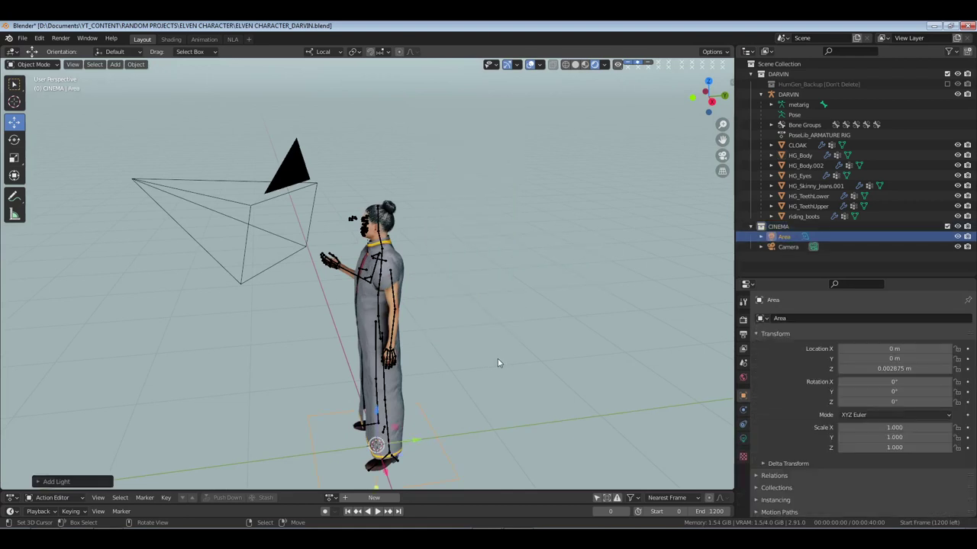
Set the area light's X rotation to -90°
drag(894, 381, 877, 382)
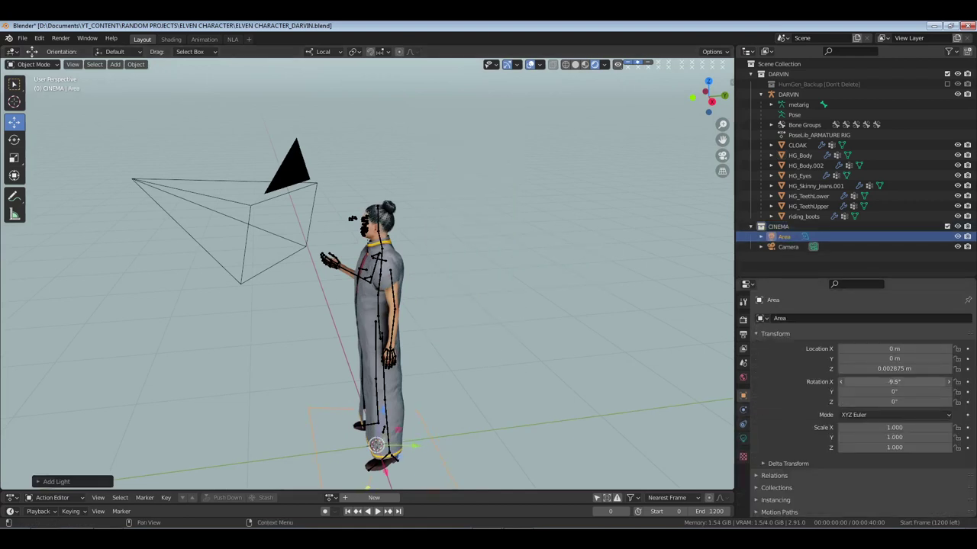
click(894, 382)
text(-90)
key(Return)
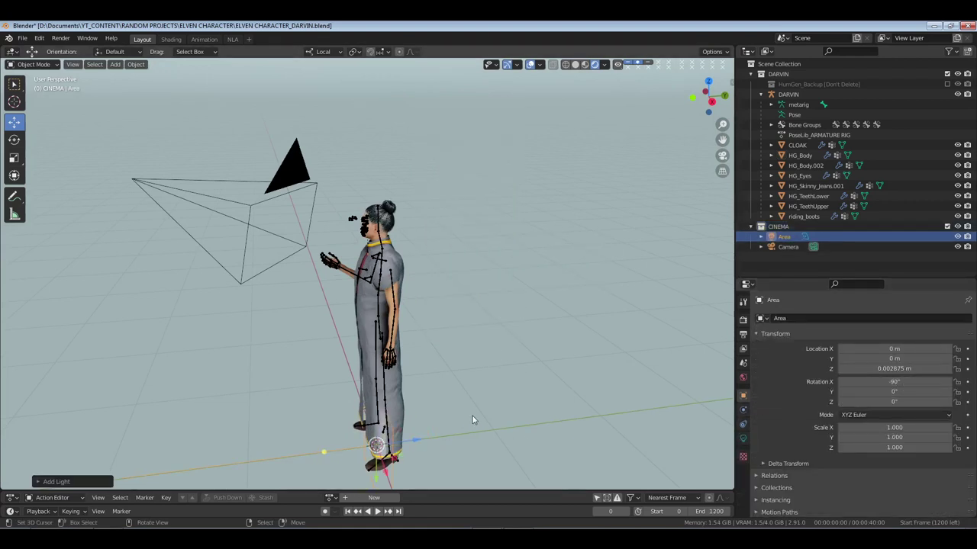
Move the area light behind the character, raise it, and tilt it toward the upper body
drag(415, 442, 600, 399)
shift+middle_drag(600, 365, 558, 275)
drag(519, 373, 524, 291)
key(shift+space)
key(t)
drag(522, 216, 537, 207)
Enable Bloom in the Eevee render settings and Contact Shadows for the area light
click(743, 438)
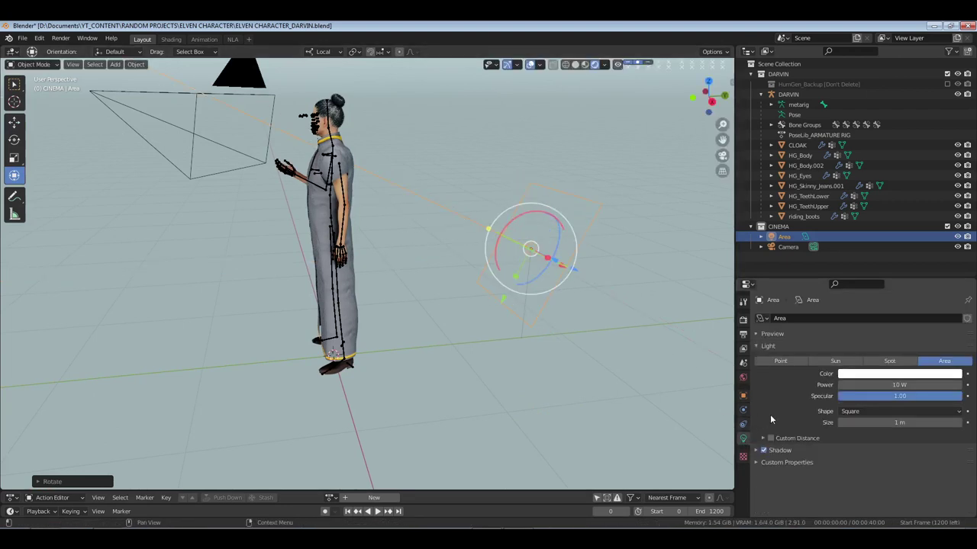
click(743, 320)
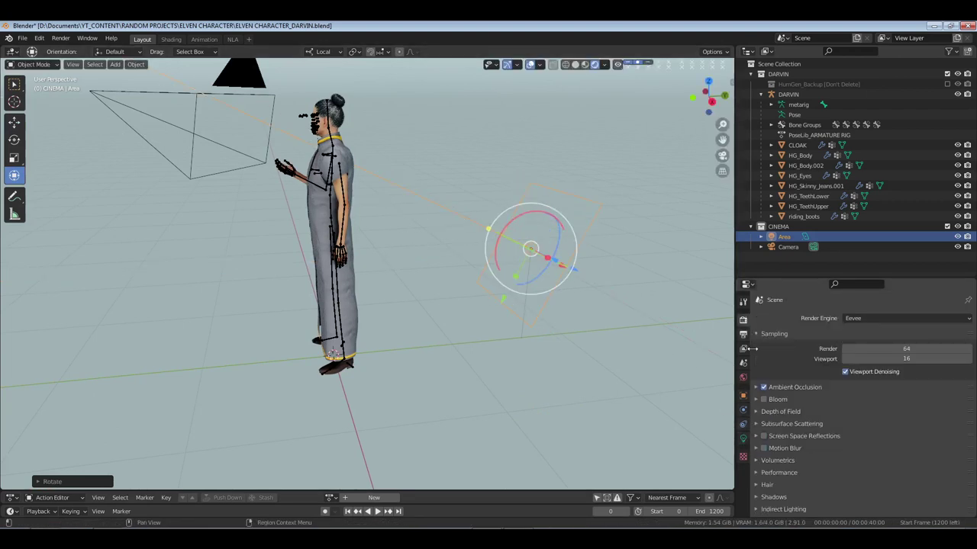
click(764, 388)
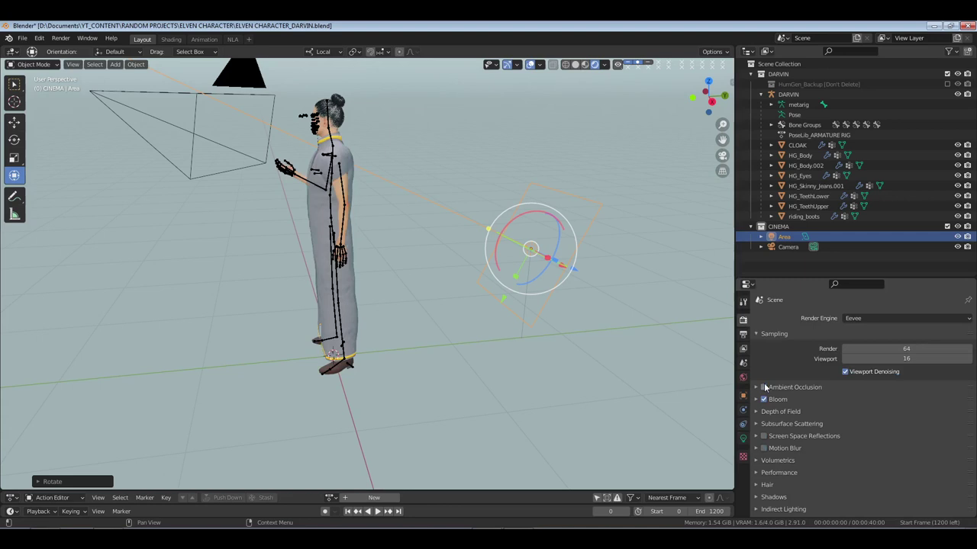
click(743, 438)
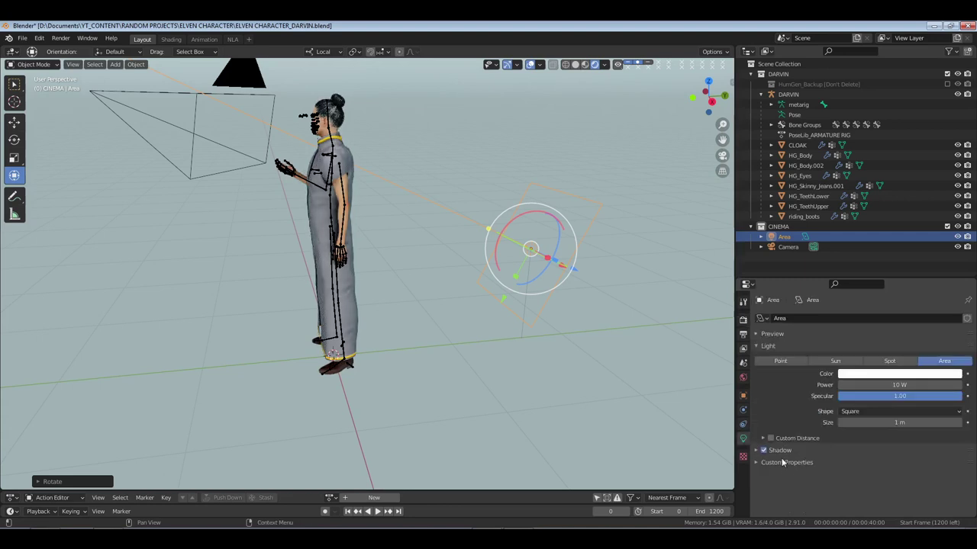
click(771, 491)
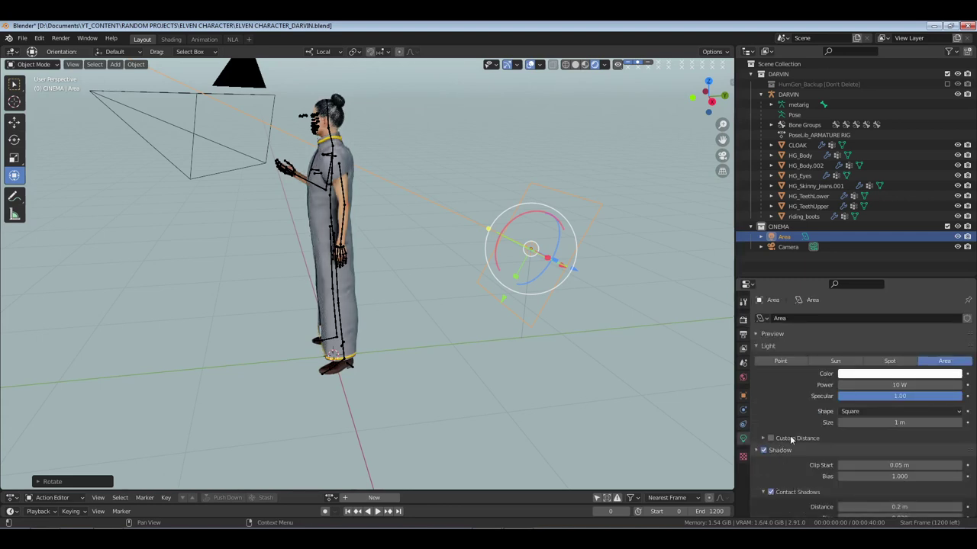
Set the area light's power to 600 W and preview it through the camera with the overlays hidden
click(899, 385)
text(1200)
key(Return)
key(KP_0)
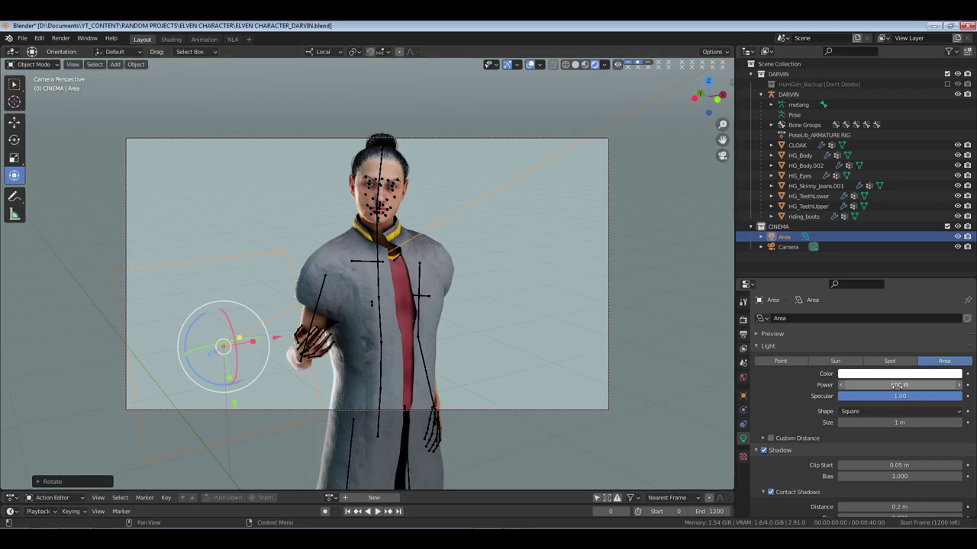
click(532, 65)
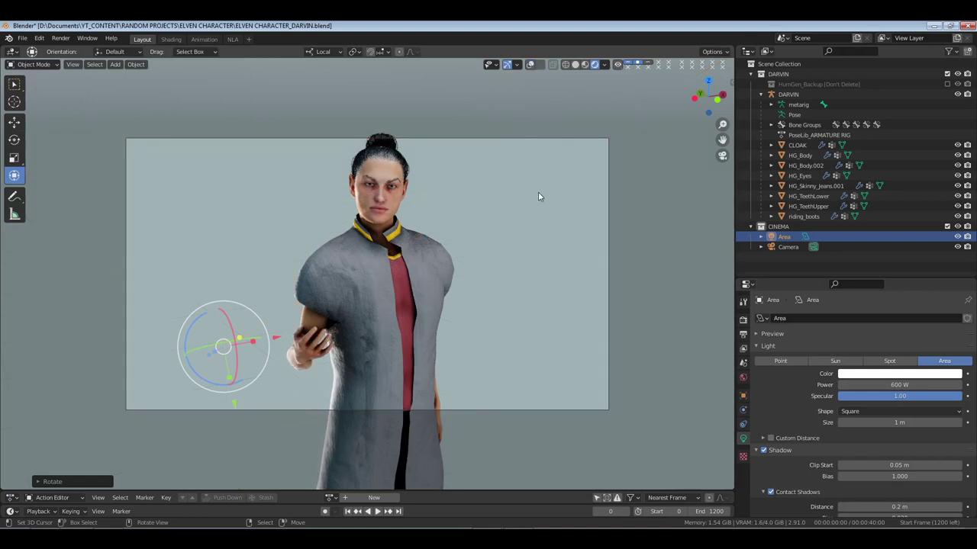
Enable the area light's custom distance, set it to 3 m, and reduce the specular to 0.46
click(786, 438)
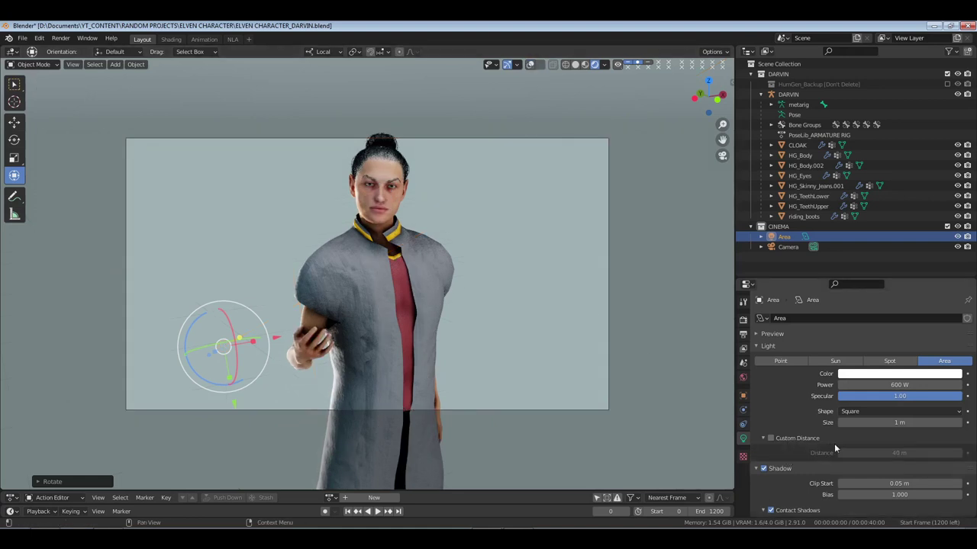
click(771, 437)
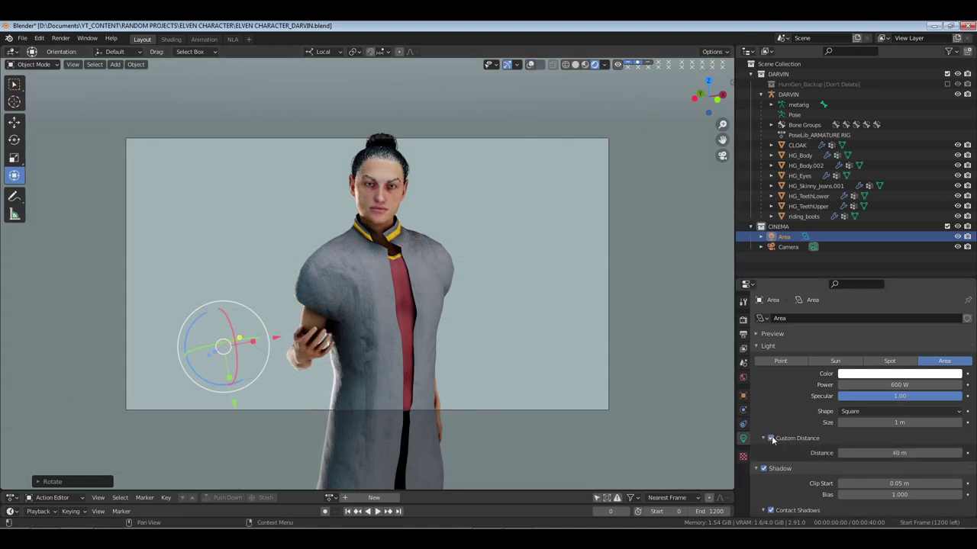
click(897, 453)
text(5)
key(Return)
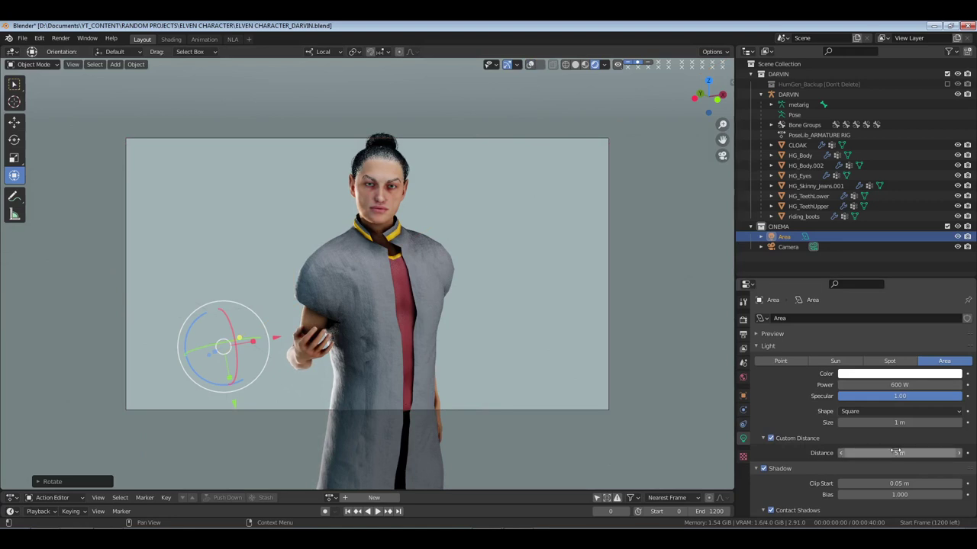
drag(896, 452, 901, 451)
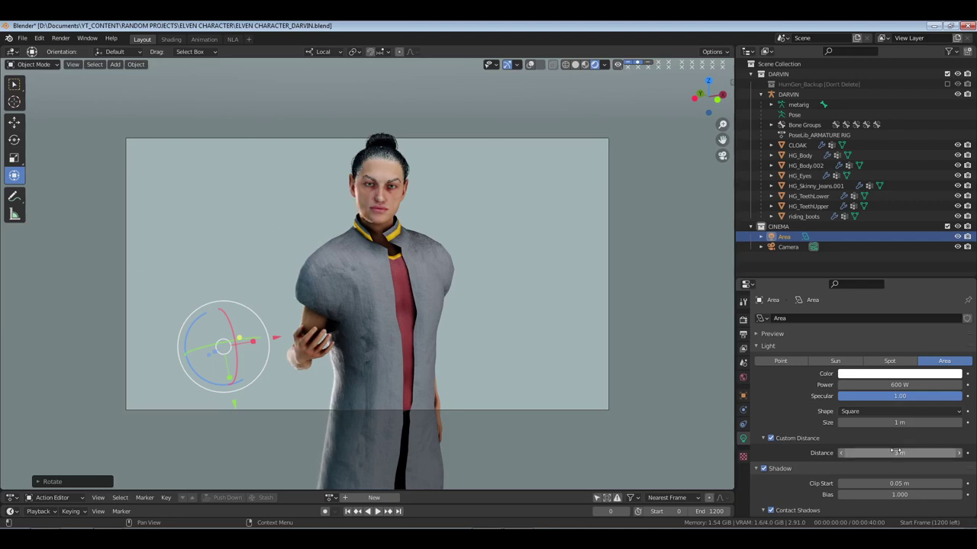
drag(960, 396, 895, 396)
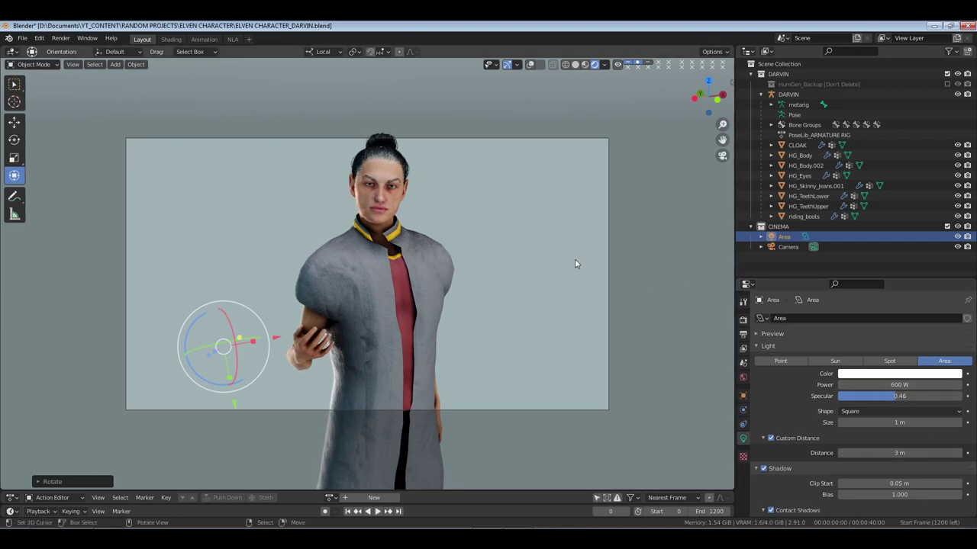
Rename the area light as KEY LIGHT
middle_drag(574, 258, 482, 247)
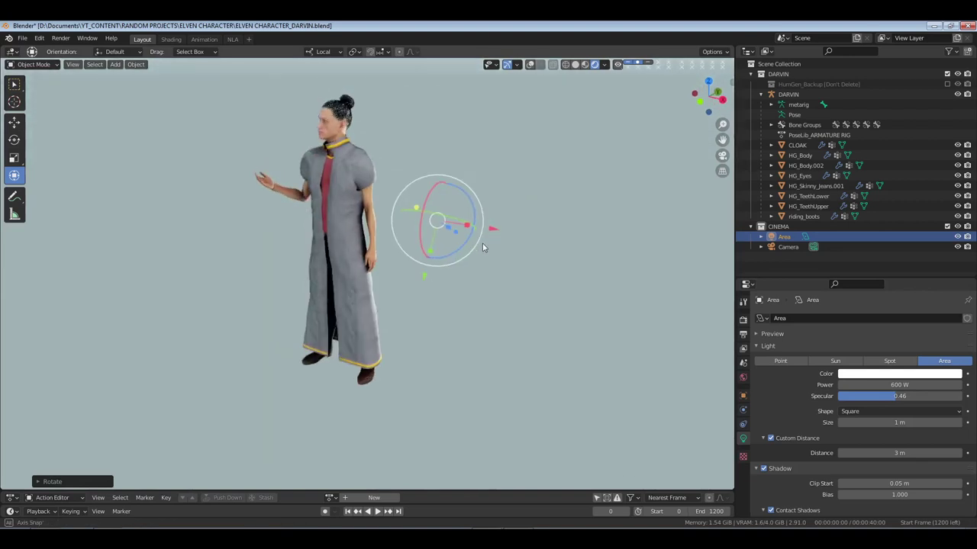
key(F2)
text(KEY)
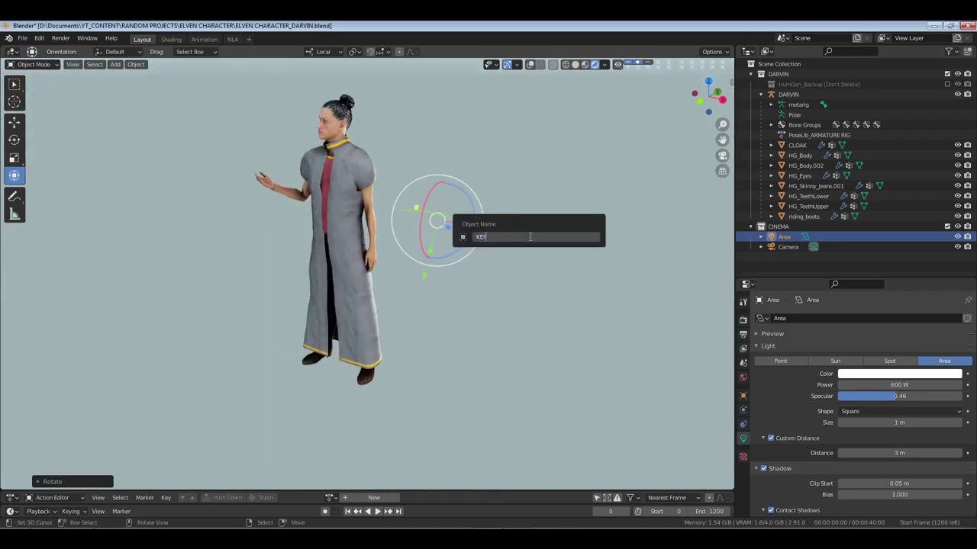
text( LIGHT)
key(Return)
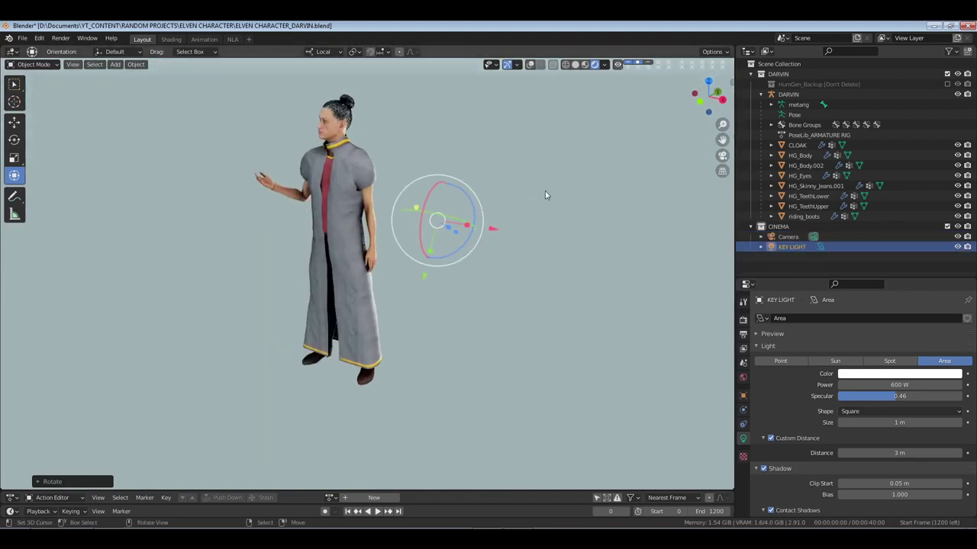
Duplicate KEY LIGHT in place and clear the copy's location
key(shift+d)
key(Escape)
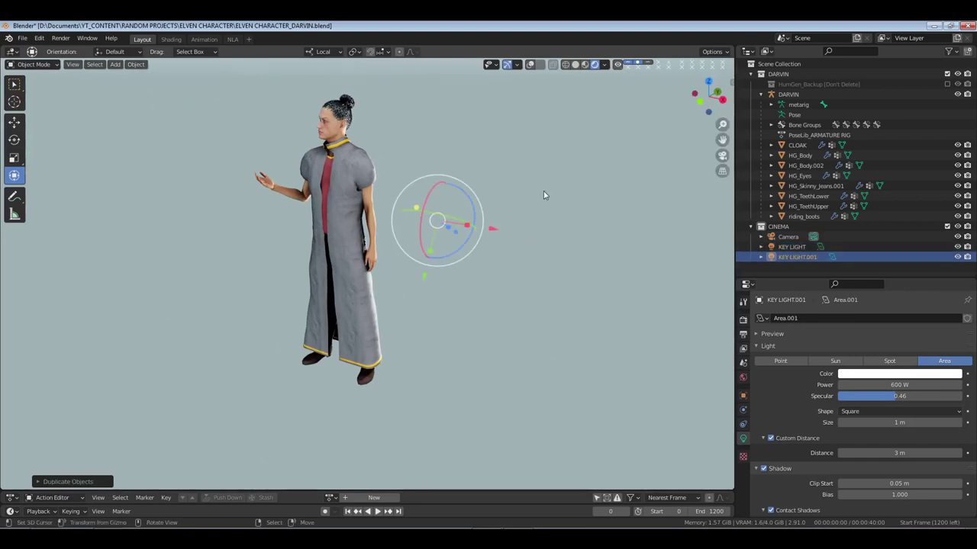
key(alt+g)
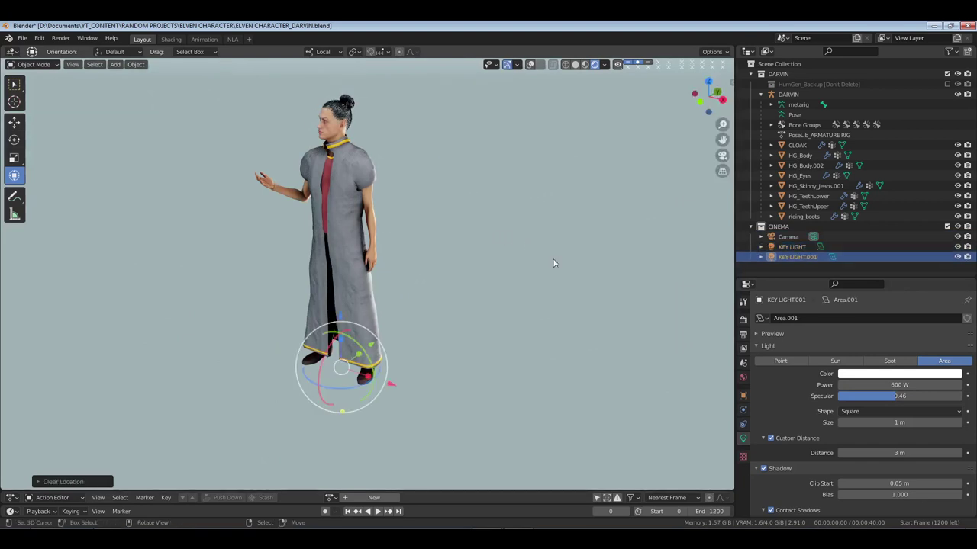
Set the duplicated light's X rotation to 127° and move it along X to about 2.07 m
middle_drag(554, 264, 484, 276)
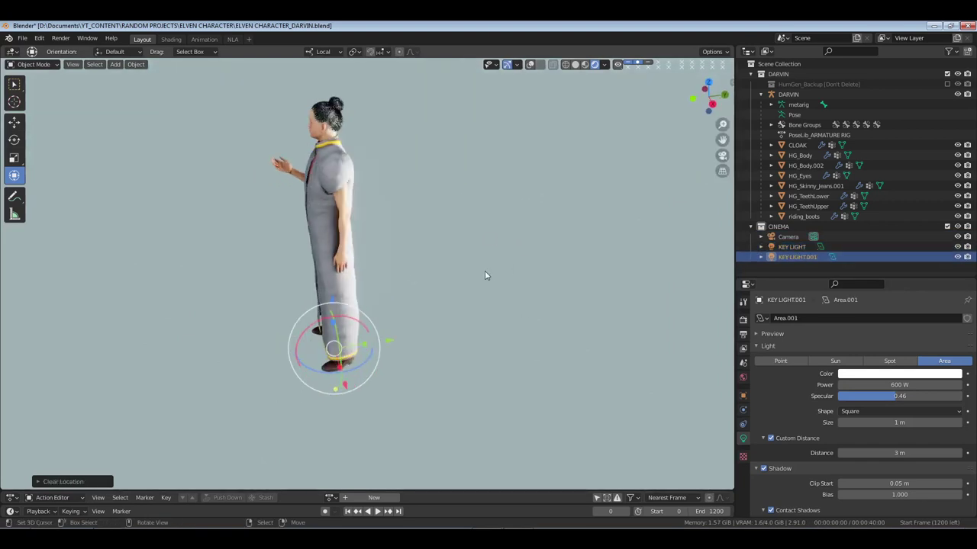
click(744, 396)
drag(892, 381, 931, 382)
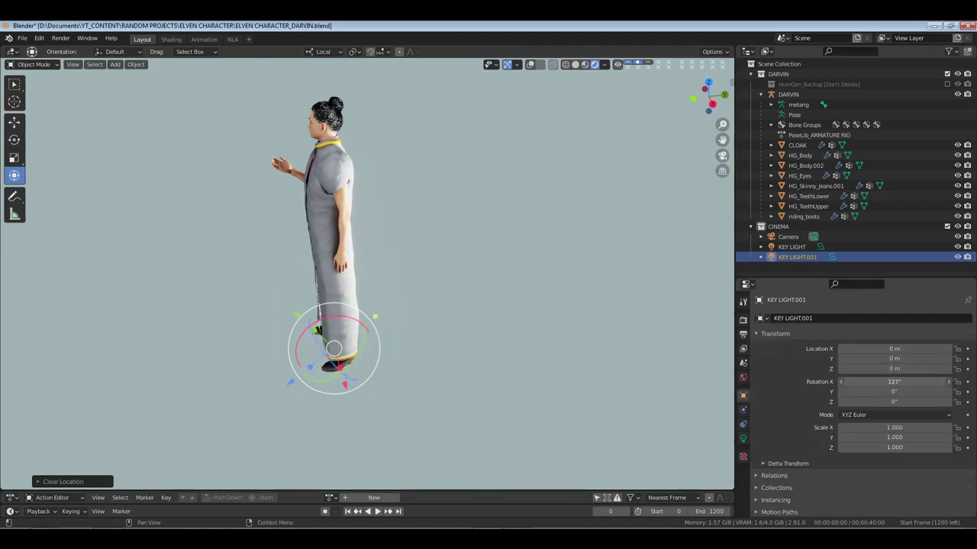
middle_drag(402, 358, 419, 342)
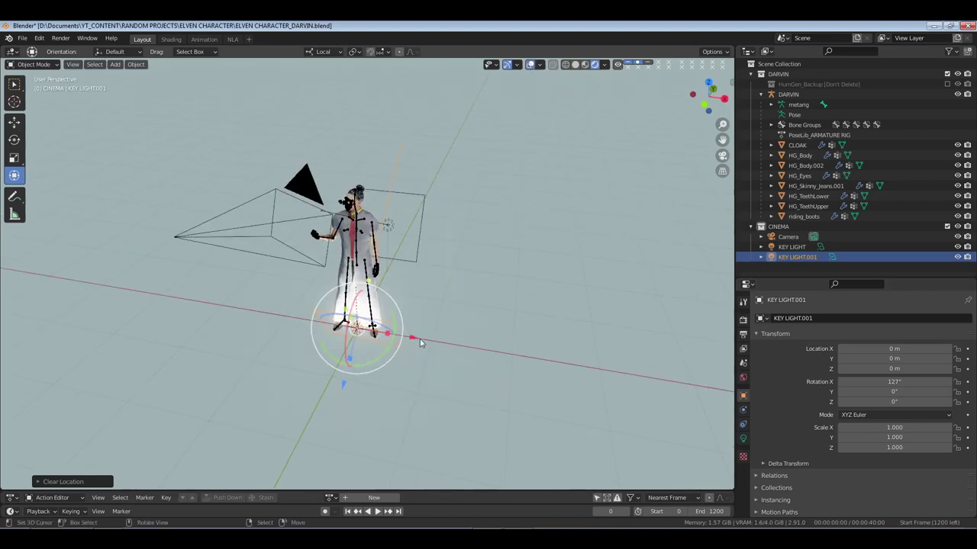
drag(420, 343, 577, 363)
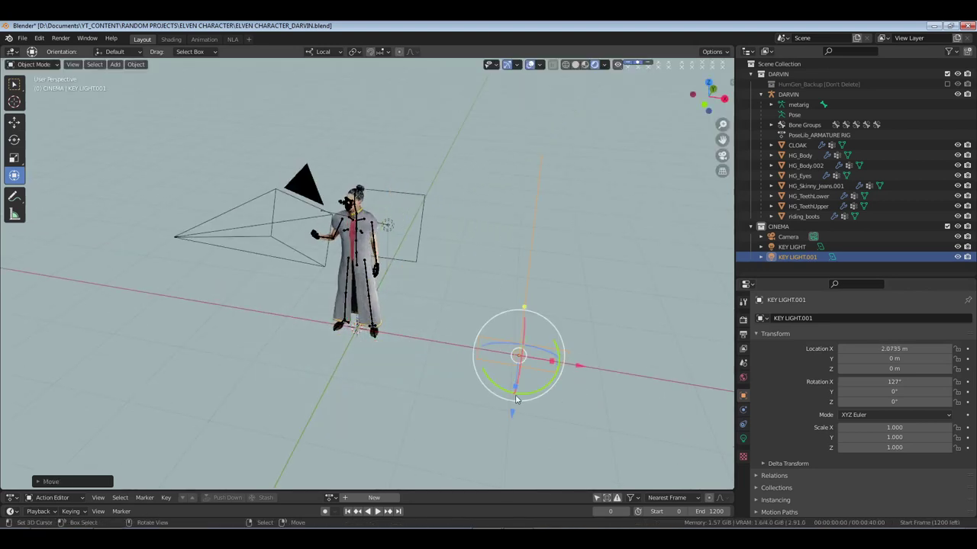
Turn the duplicated light toward the character to a Z rotation of about 61°, and set its Y rotation to 0°
drag(516, 399, 685, 403)
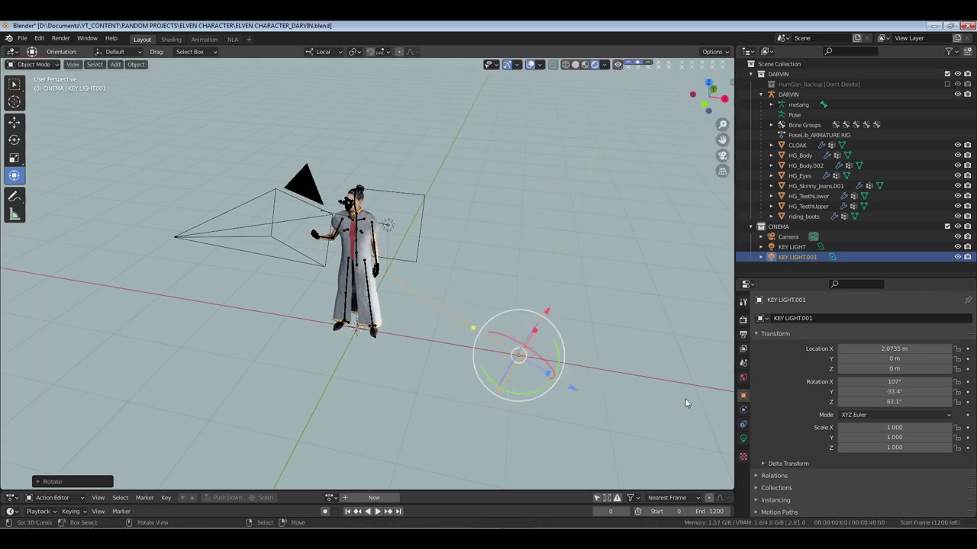
click(894, 391)
text(0)
key(Return)
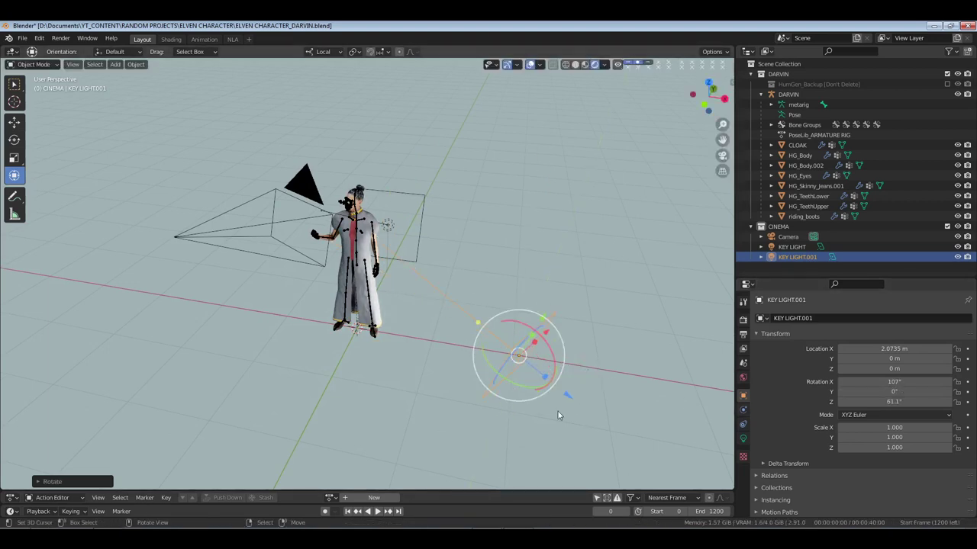
Rotate the duplicated light around its local Y axis to a Z rotation of about 86°, and set its Y rotation back to 0°
middle_drag(557, 415, 521, 399)
key(r)
key(y)
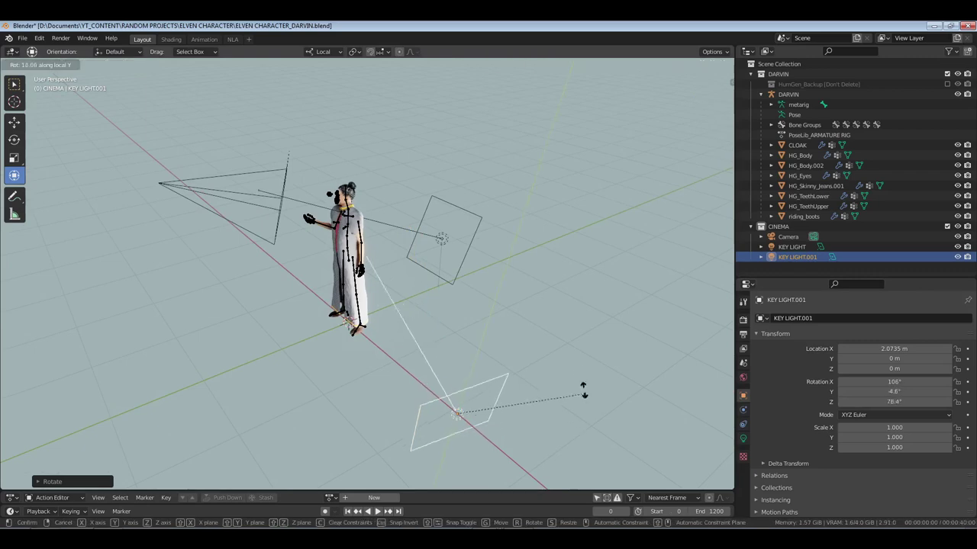
click(580, 376)
click(894, 391)
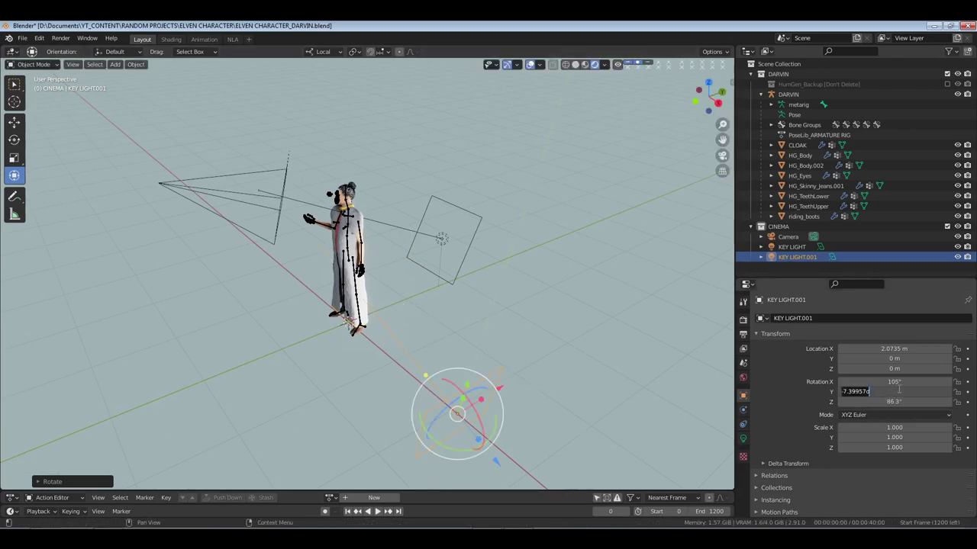
text(0)
key(Return)
Move the duplicated light sideways along its local X axis to a Y location of about -0.62 m
middle_drag(558, 401, 465, 367)
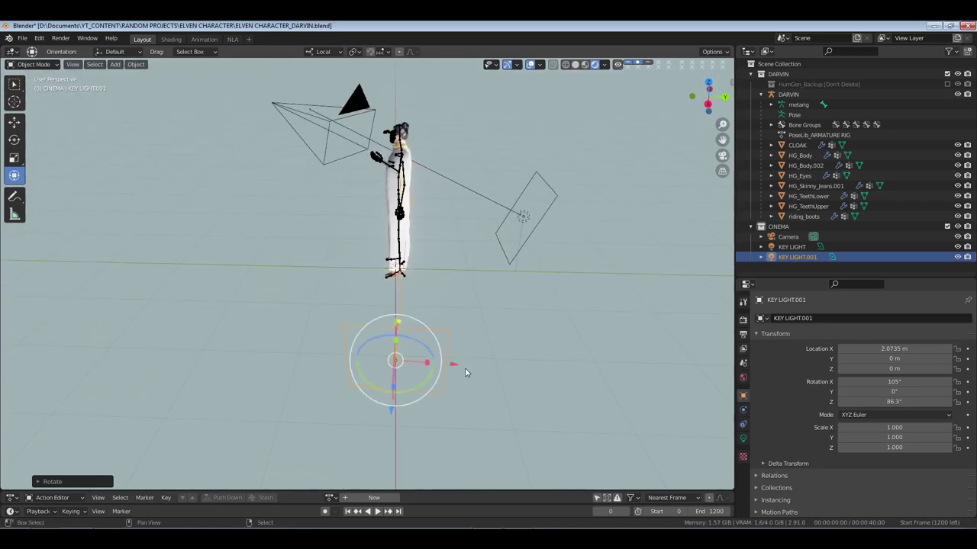
key(g)
click(396, 367)
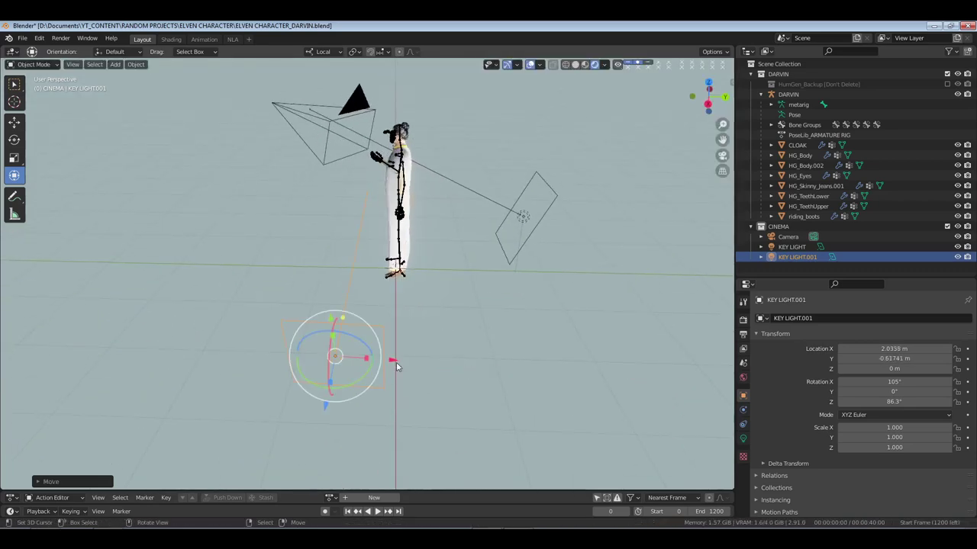
Switch the transform orientation to Global and rotate the duplicated light about Z to about 73.2°
click(323, 52)
click(305, 82)
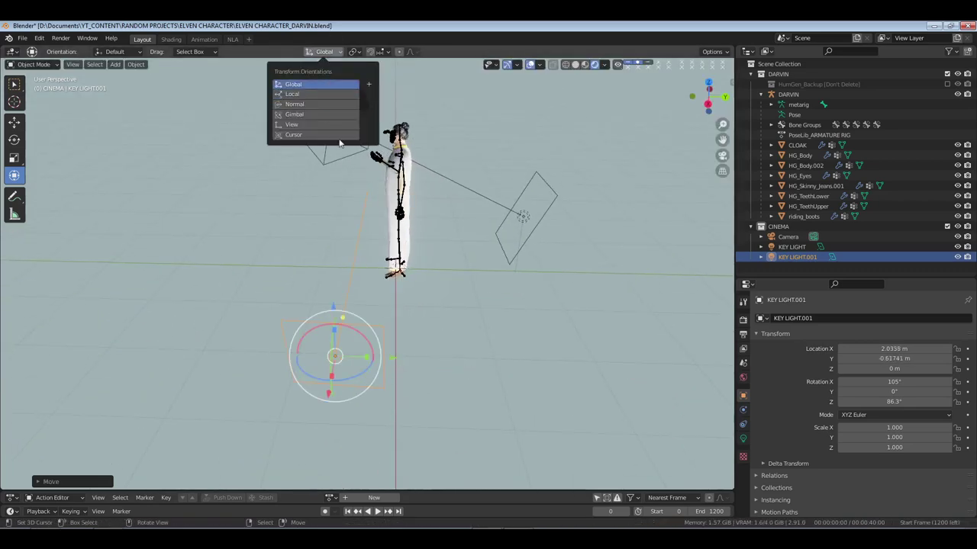
key(r)
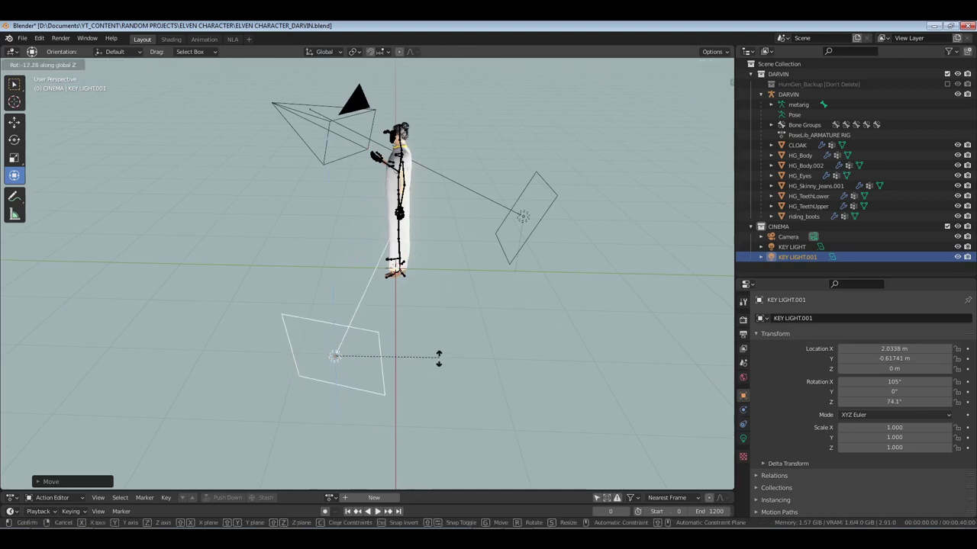
click(380, 372)
Raise the duplicated light along the global Z axis to a Z location of about 0.77 m
middle_drag(380, 372, 449, 265)
key(g)
key(z)
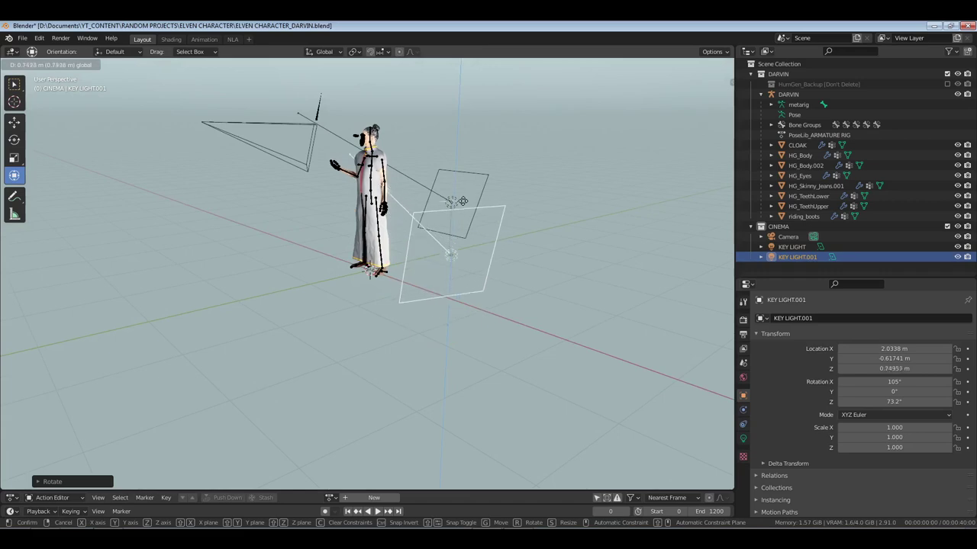
click(464, 201)
middle_drag(355, 281, 477, 288)
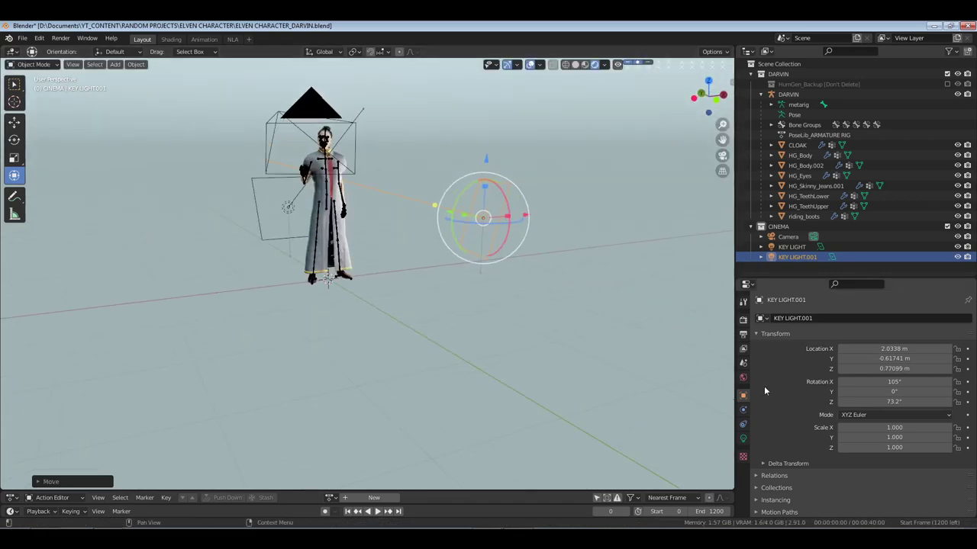
Set the duplicated light's power to 120 W and check the camera view with the viewport overlays briefly hidden
click(743, 438)
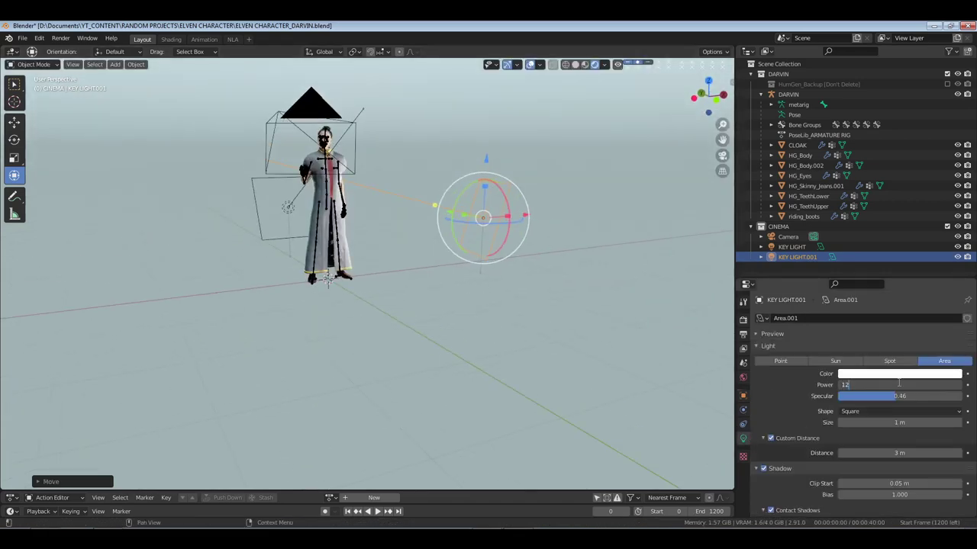
key(KP_0)
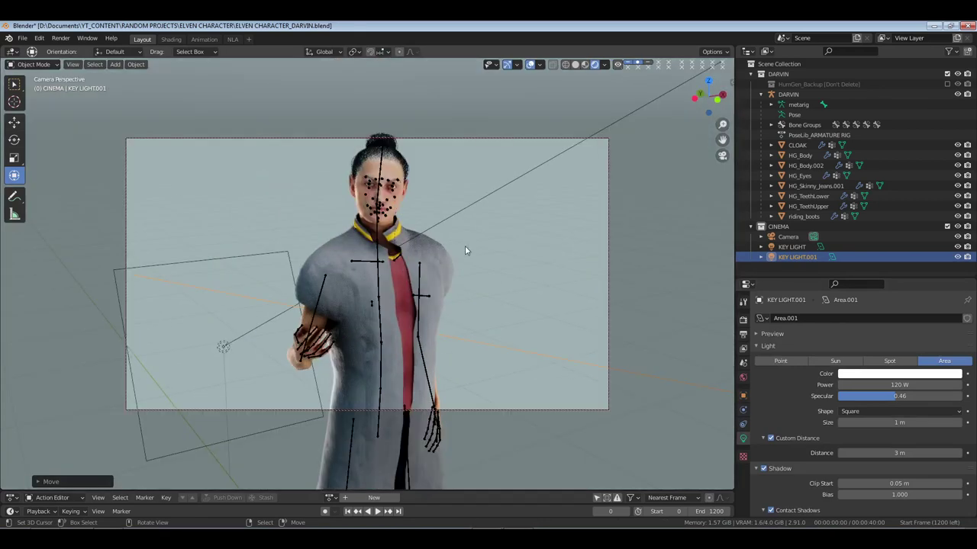
click(530, 65)
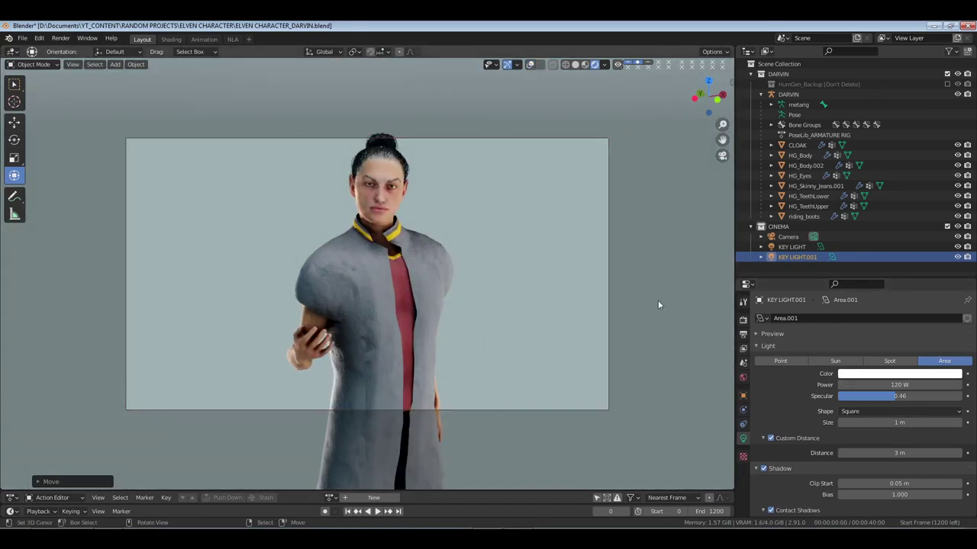
click(535, 66)
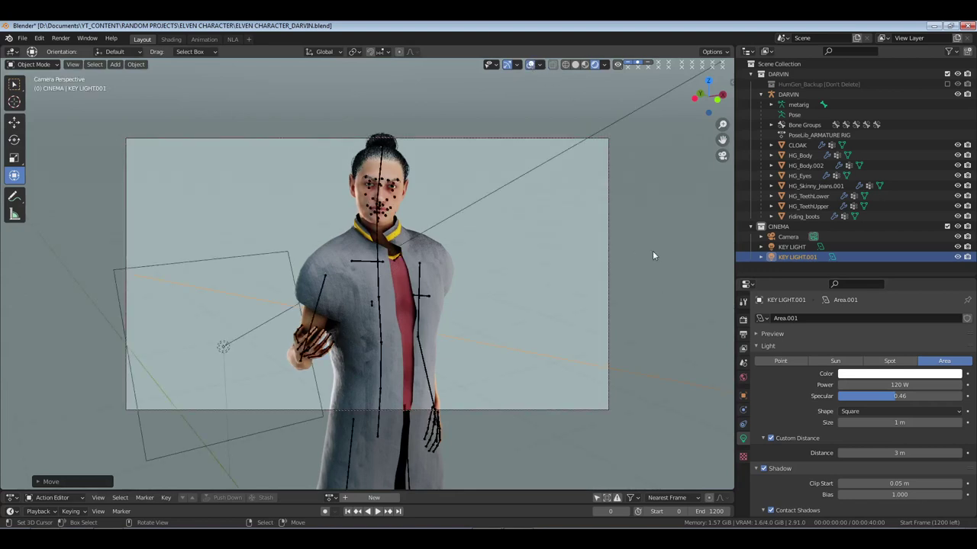
Adjust the duplicated light's X rotation to aim it at the character, and set its power to 160 W
click(743, 395)
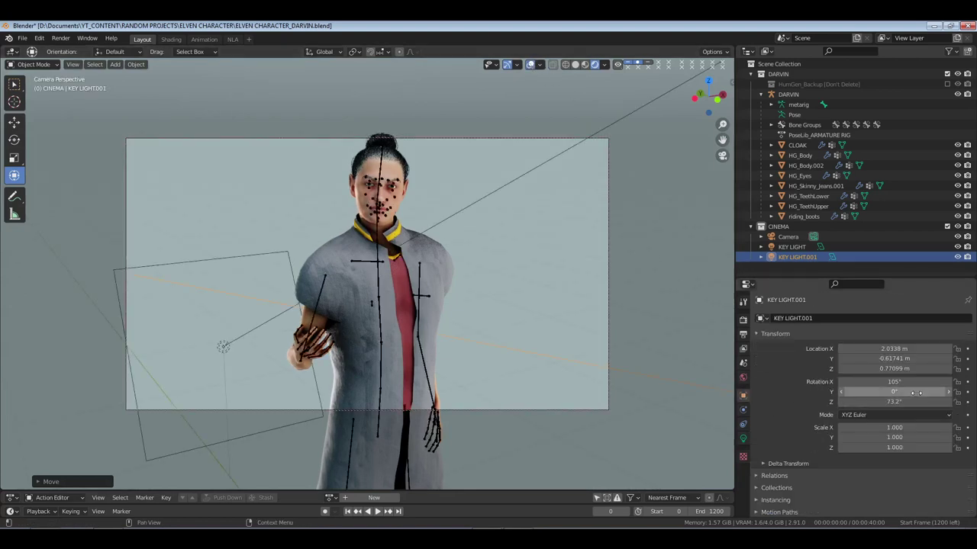
drag(894, 381, 900, 381)
click(743, 440)
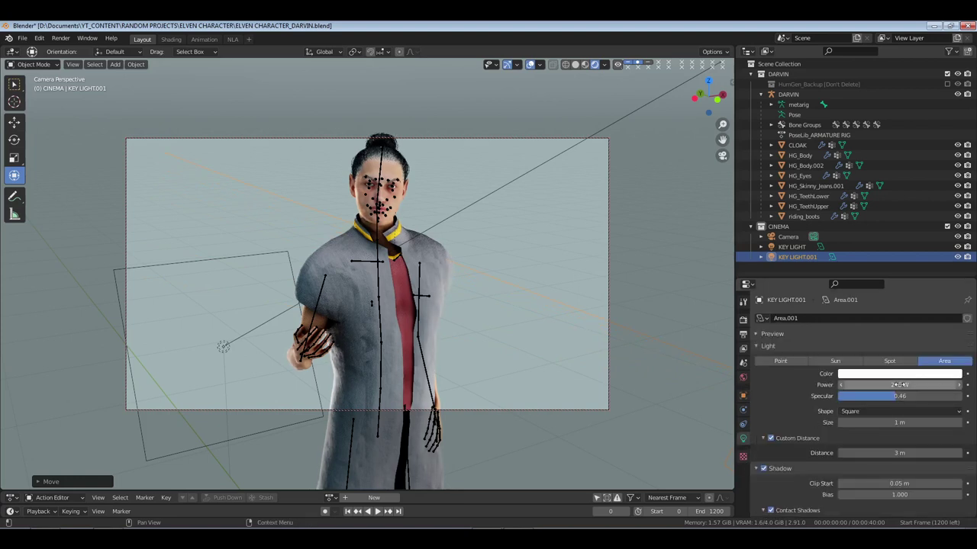
click(898, 384)
text(160)
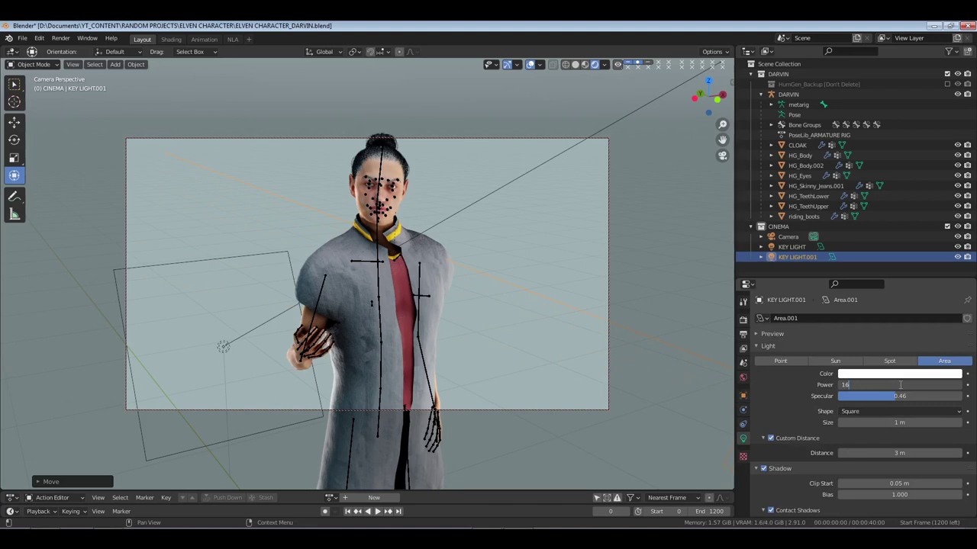
key(Return)
Tint the duplicated light pale pink with a saturation of 0.200, and save the file
click(891, 375)
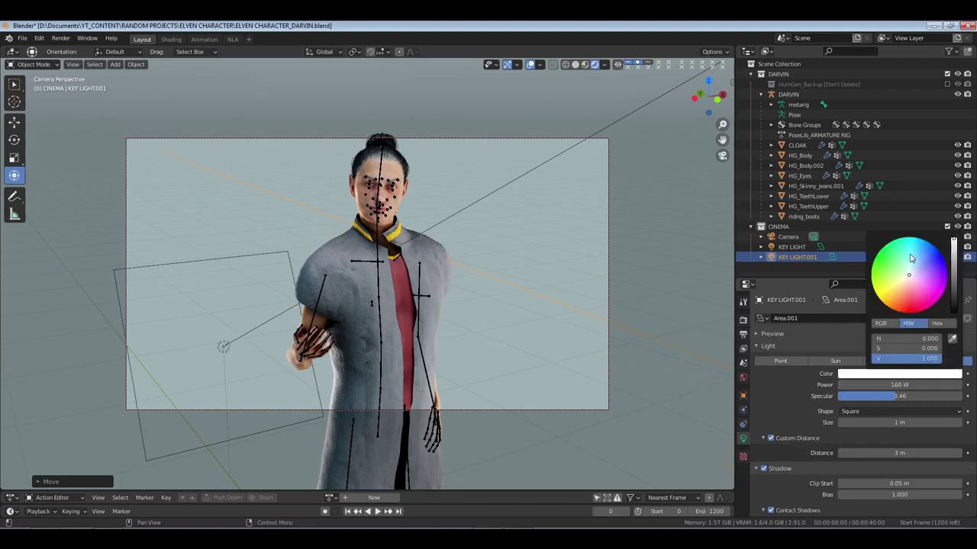
click(909, 285)
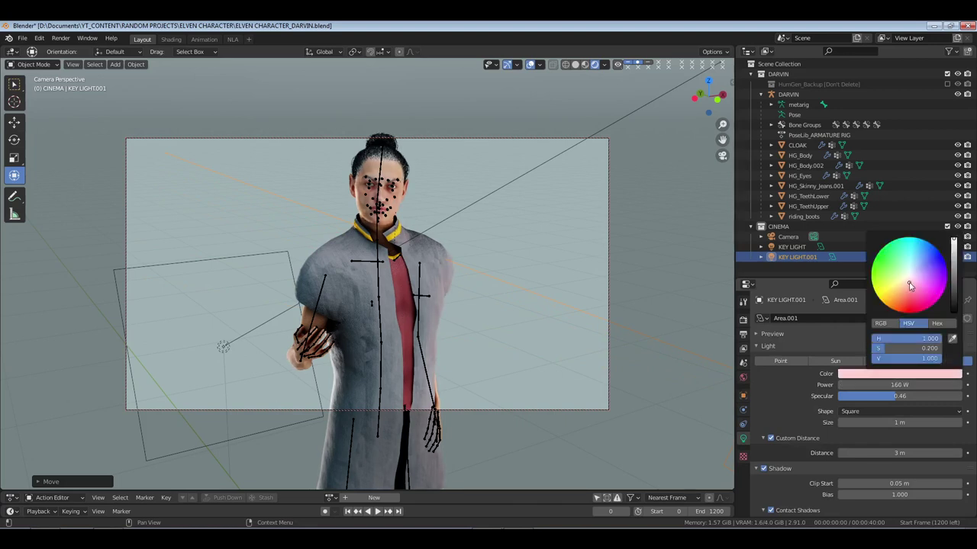
click(524, 205)
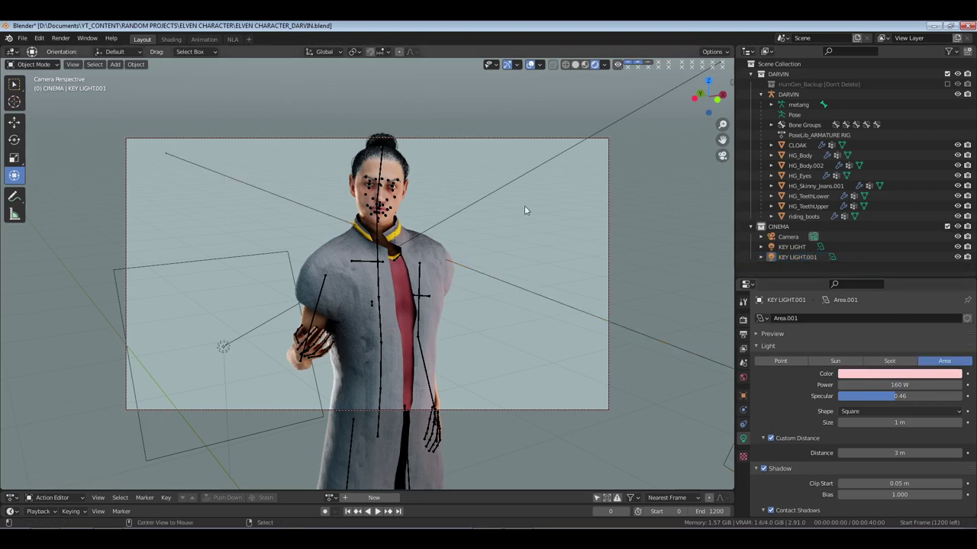
key(ctrl+s)
Hide the viewport overlays, reframe the camera so the character's whole head fits in the shot, and save the file
click(529, 65)
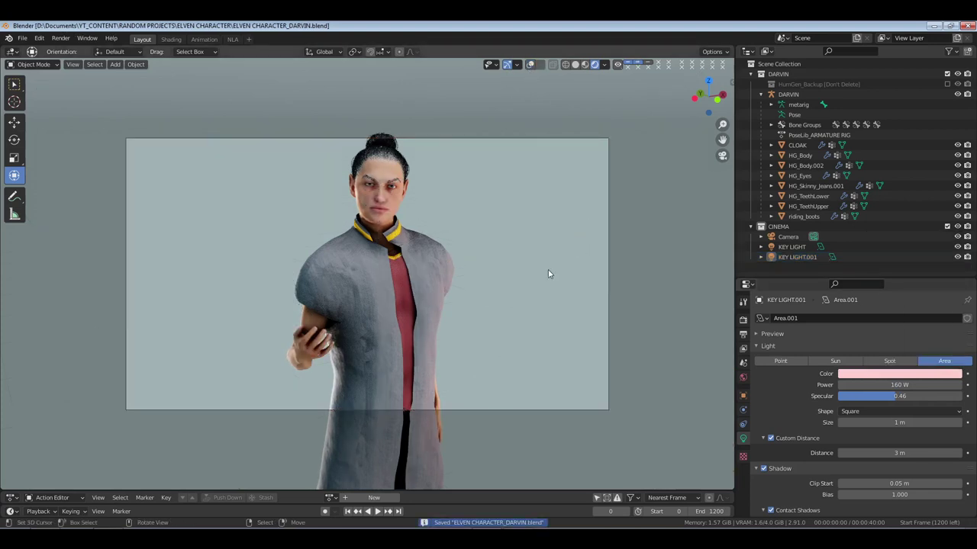
click(788, 237)
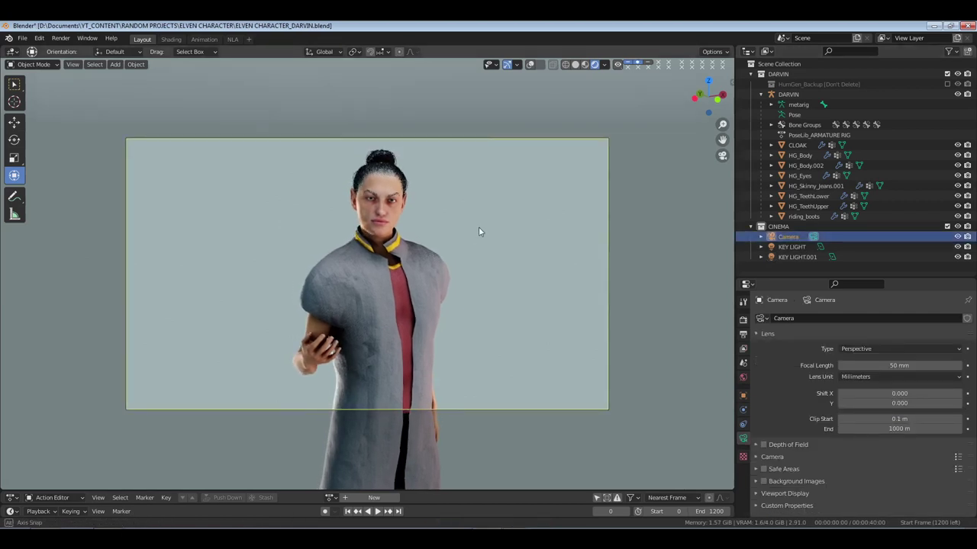
key(ctrl+s)
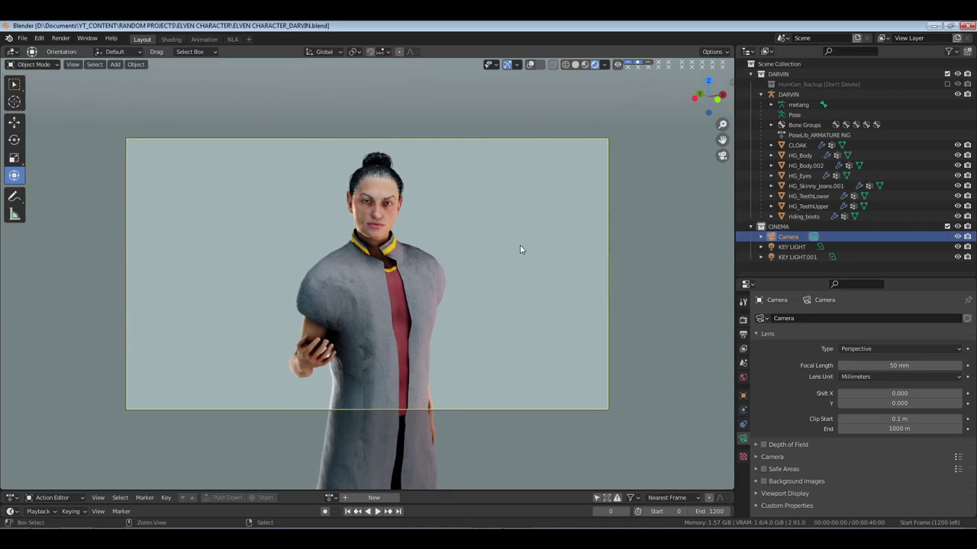
Render the camera shot to review the lighting, and close the render window
key(F12)
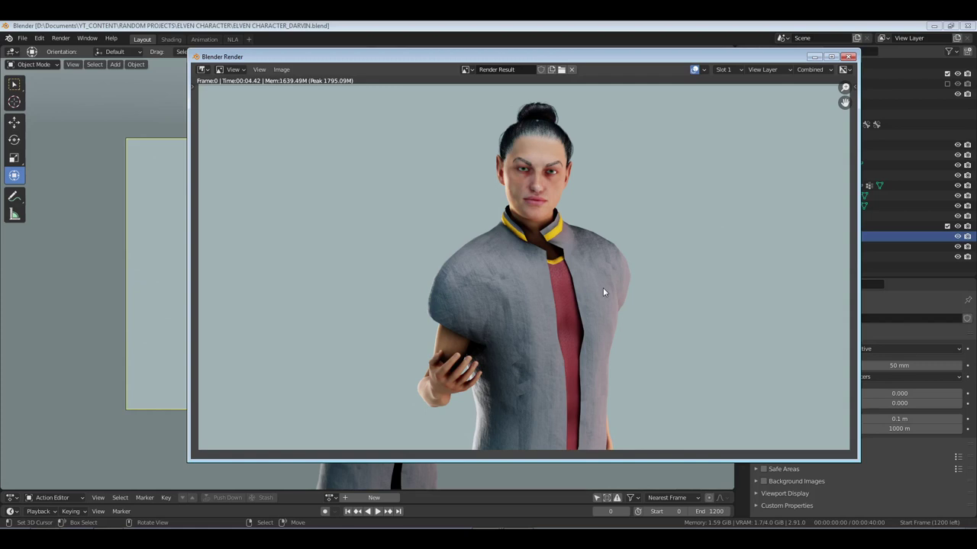
click(847, 57)
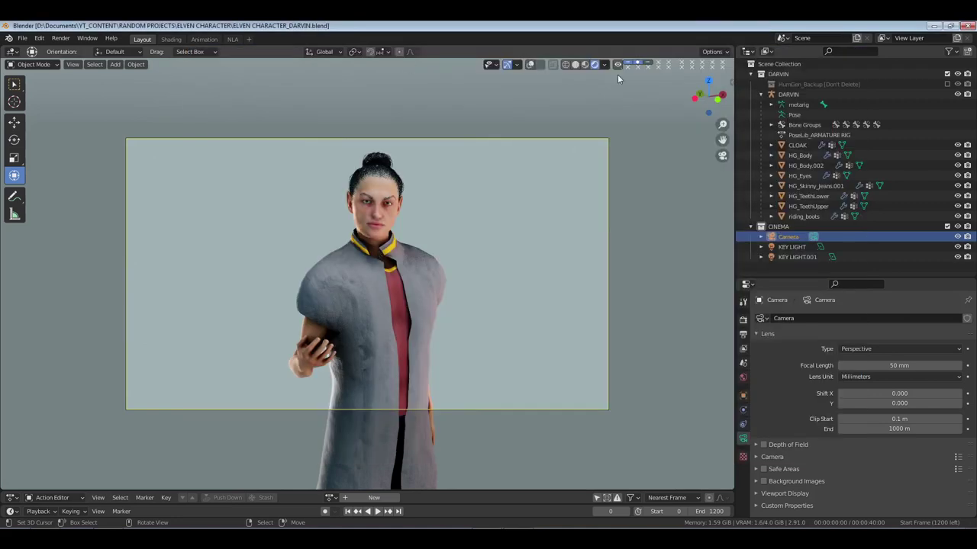
Return the viewport to solid shading with overlays, leave the camera view, and open the CLOAK mesh in Edit Mode
click(575, 65)
click(530, 65)
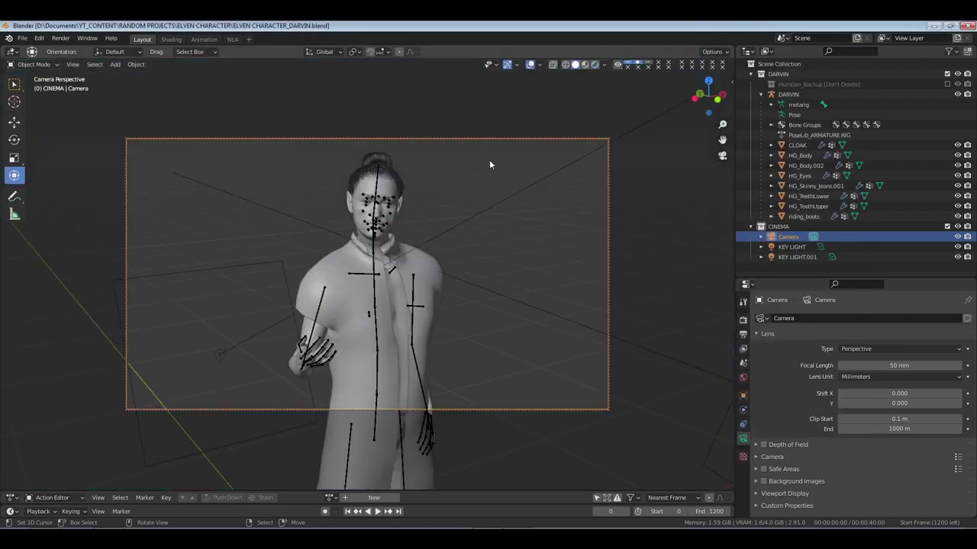
key(KP_0)
click(417, 257)
scroll(416, 255, up, 6)
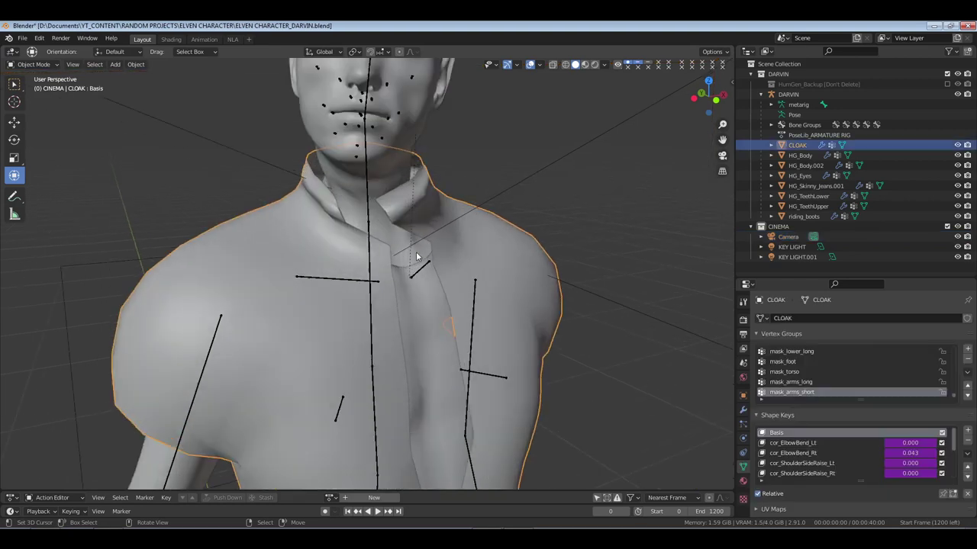
key(Tab)
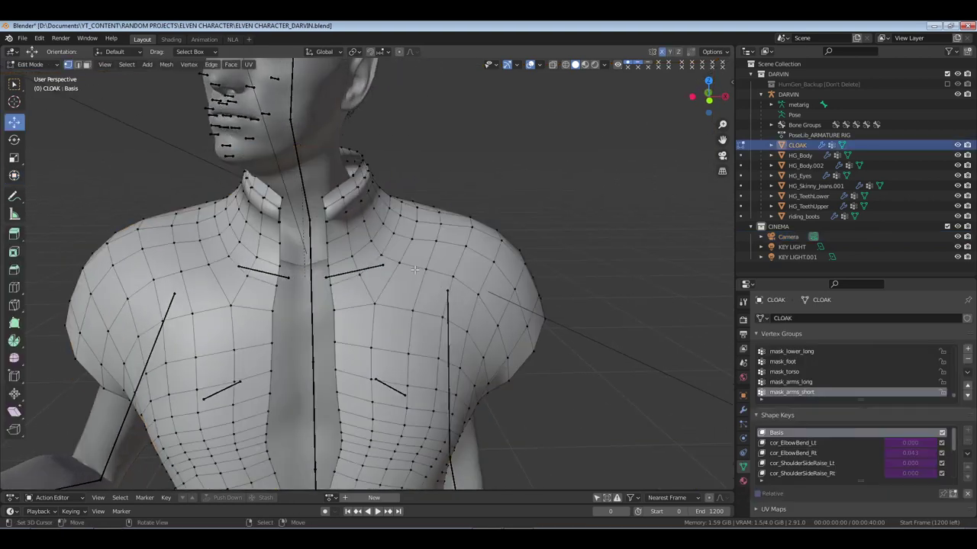
scroll(517, 323, down, 5)
scroll(498, 327, up, 3)
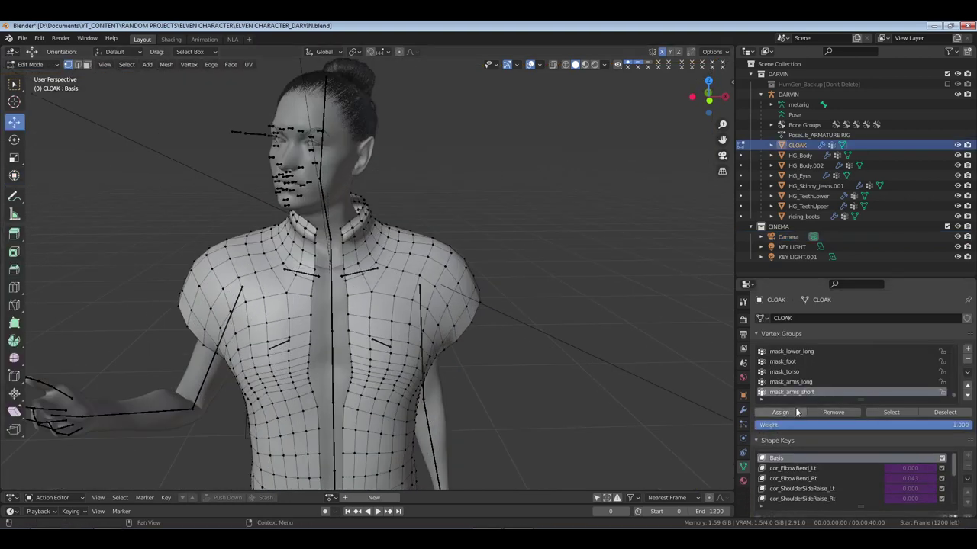
Filter the cloak's vertex groups by NECK and select the neck group
click(759, 400)
click(777, 410)
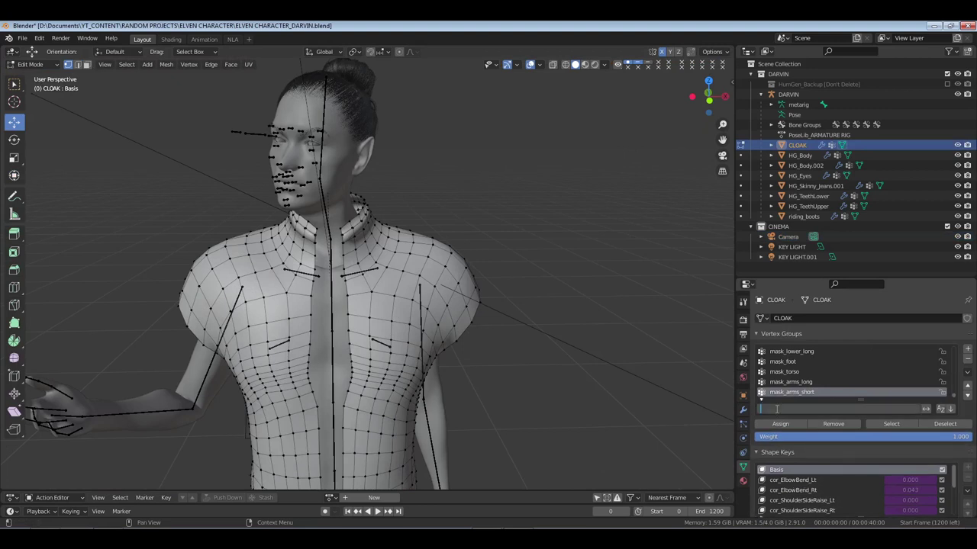
text(NECK)
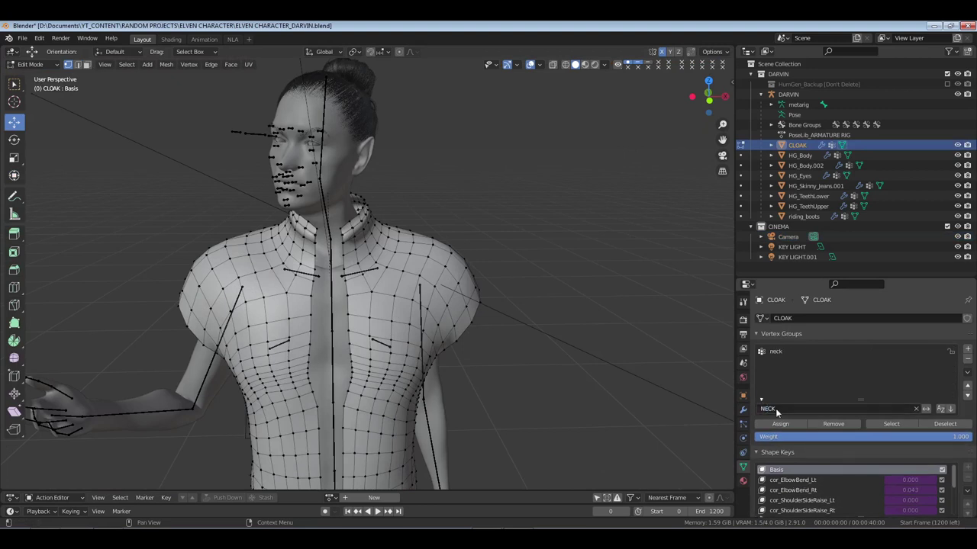
click(781, 351)
Switch the cloak to Weight Paint mode and set up a Subtract brush with a strength of 0.230
click(30, 64)
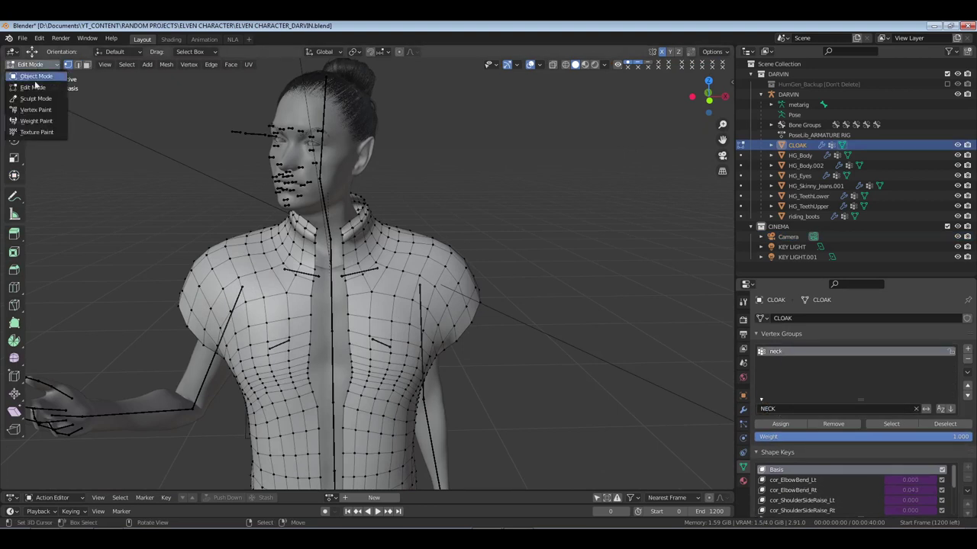
click(31, 123)
scroll(370, 231, up, 6)
scroll(369, 231, down, 6)
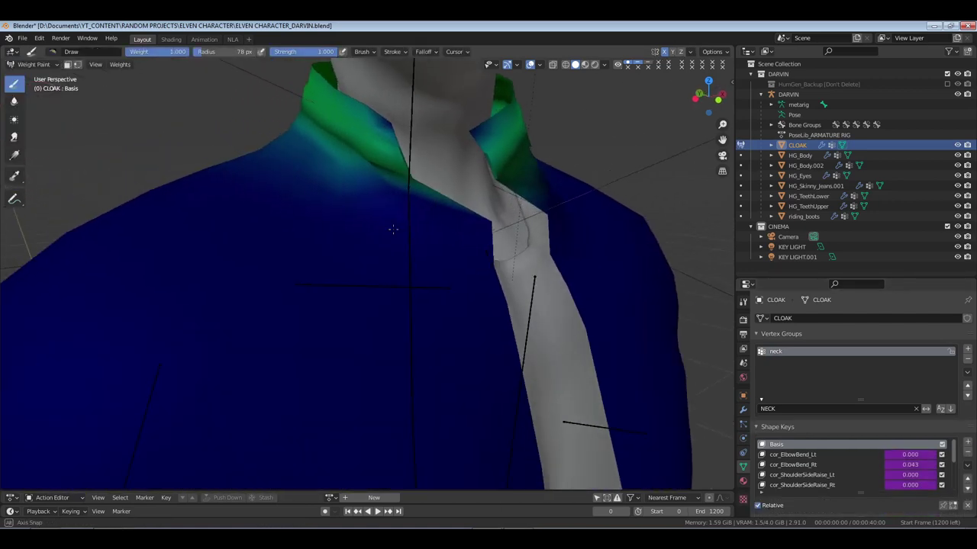
middle_drag(389, 230, 312, 227)
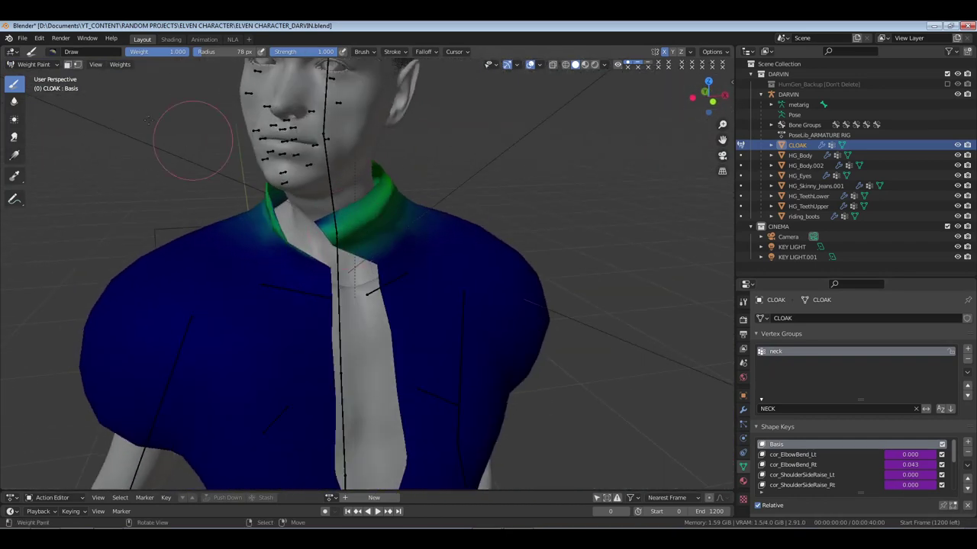
click(54, 52)
click(318, 82)
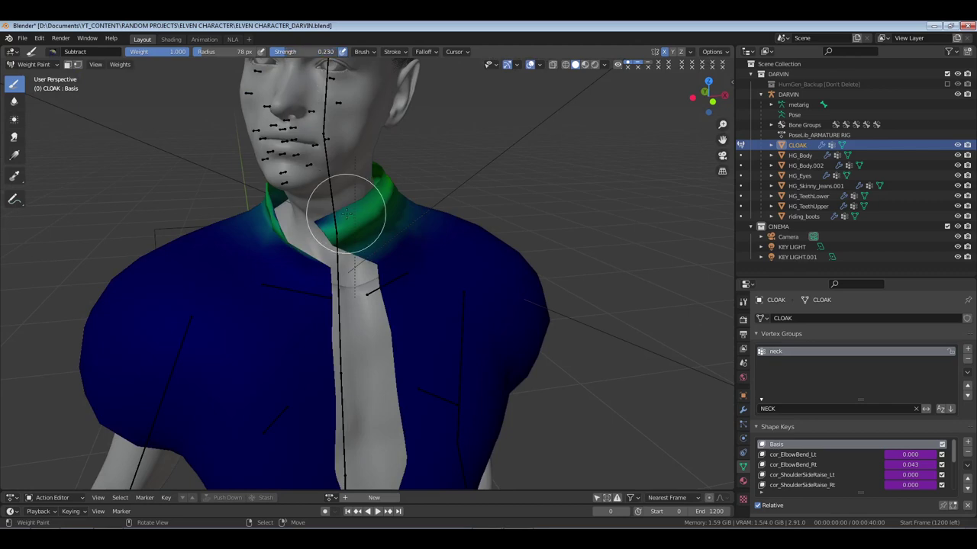
Subtract neck weight around the base and front edges of the cloak's collar on all sides
middle_drag(346, 214, 319, 247)
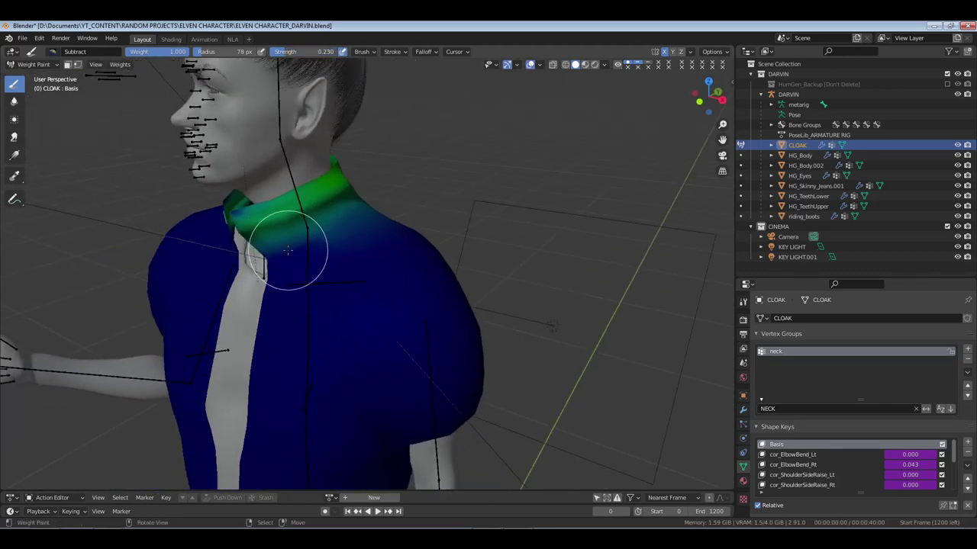
drag(288, 249, 352, 224)
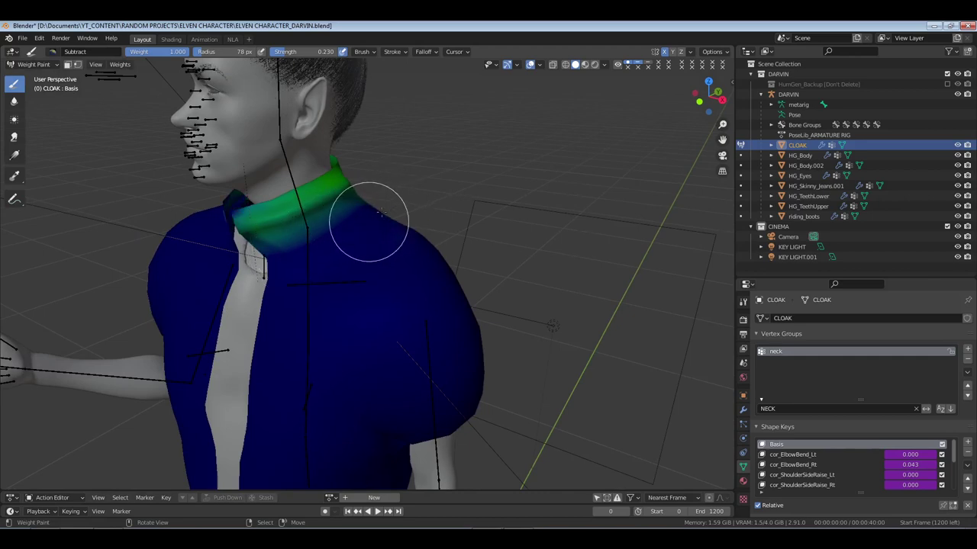
middle_drag(380, 213, 283, 212)
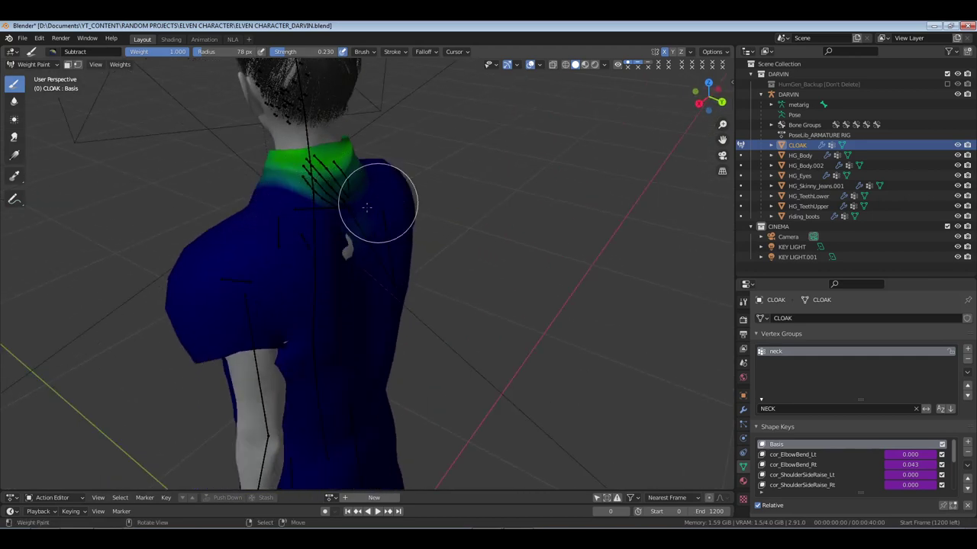
middle_drag(407, 212, 316, 232)
mouse_move(421, 236)
middle_down()
mouse_move(445, 218)
mouse_move(496, 216)
middle_up()
drag(383, 189, 416, 197)
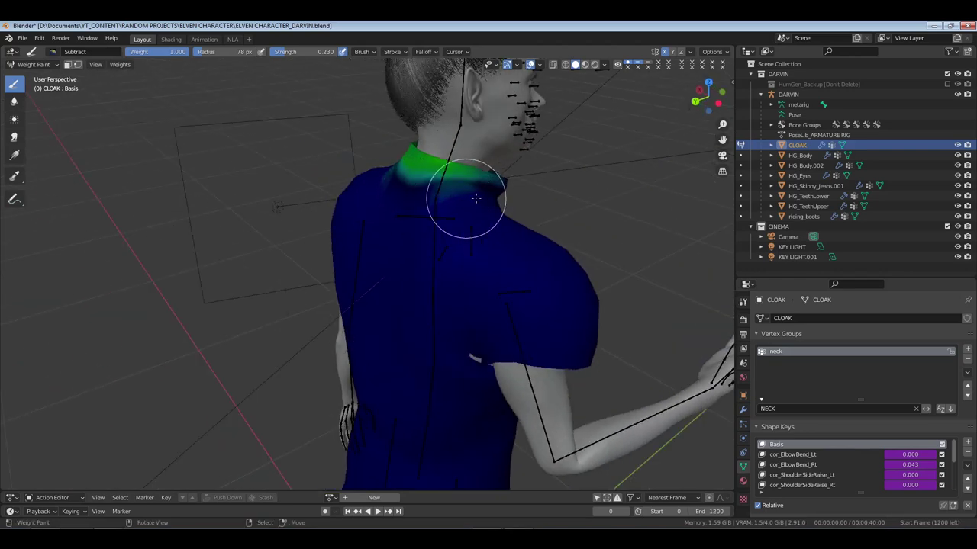
drag(475, 199, 453, 203)
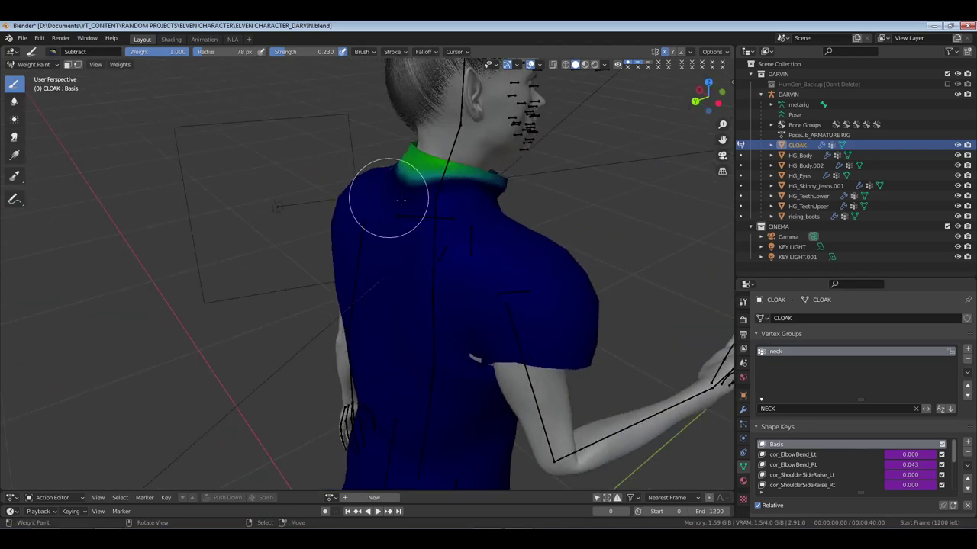
middle_drag(564, 201, 414, 222)
drag(419, 224, 452, 193)
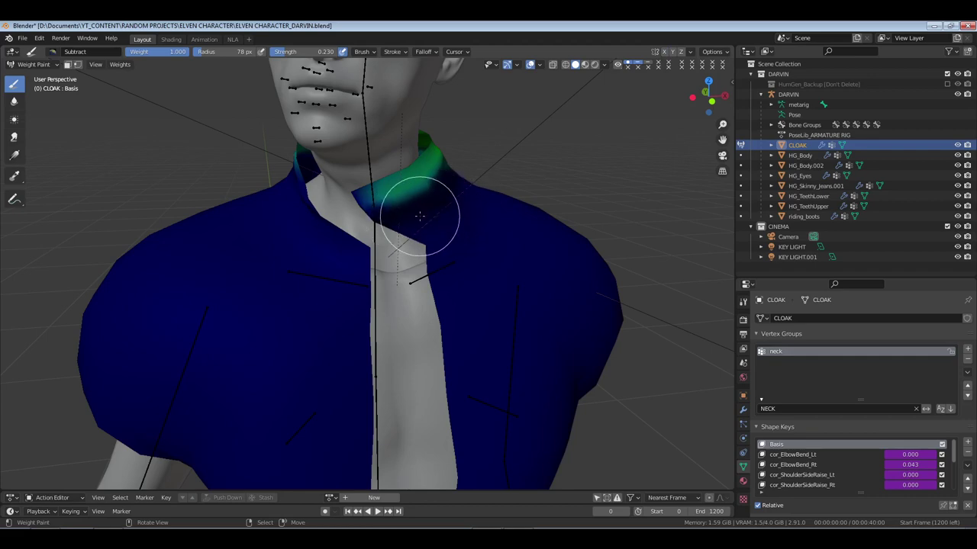
middle_drag(432, 183, 400, 162)
middle_drag(318, 162, 309, 186)
mouse_move(286, 175)
mouse_down()
mouse_move(255, 163)
mouse_move(282, 164)
mouse_up()
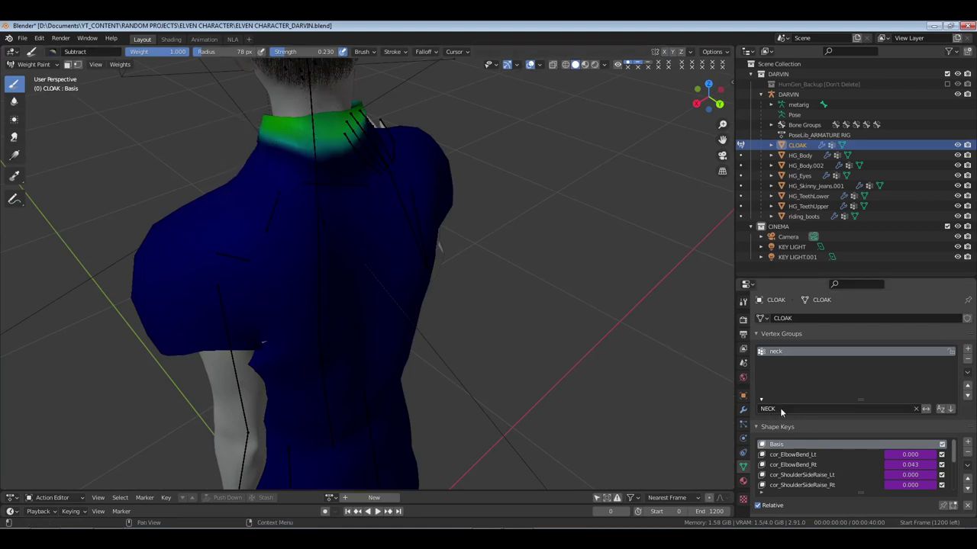
Filter the cloak's vertex groups by HEAD and select the head group
key(BackSpace)
key(BackSpace)
key(BackSpace)
key(BackSpace)
text(HEAD)
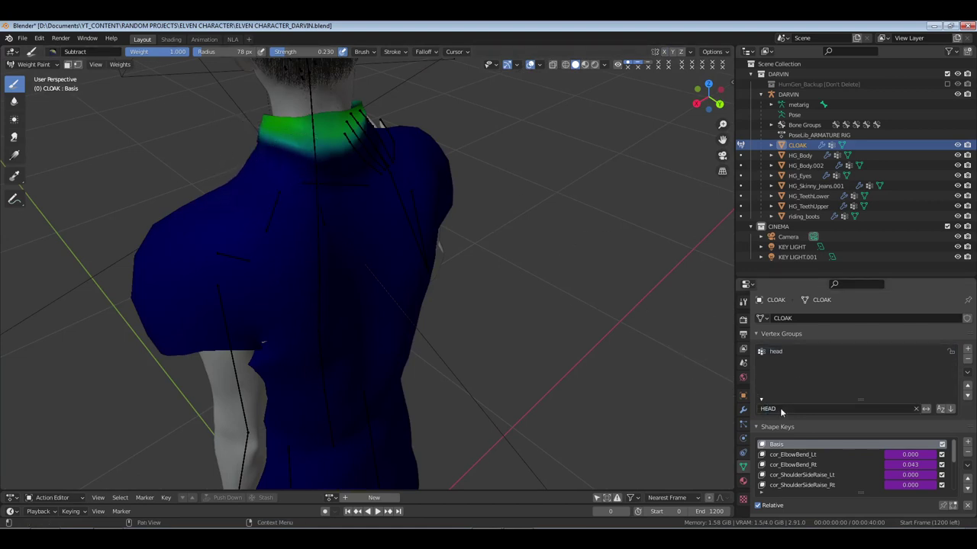
click(774, 351)
Enlarge the Subtract brush to a radius of 114 px and paint the head weight off the collar's front and sides
middle_drag(176, 190, 347, 153)
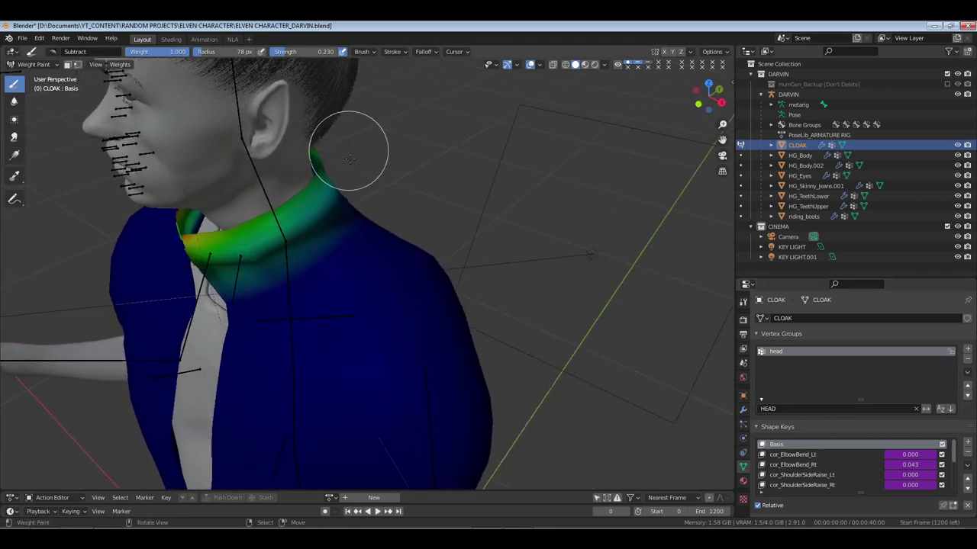
middle_drag(309, 231, 346, 256)
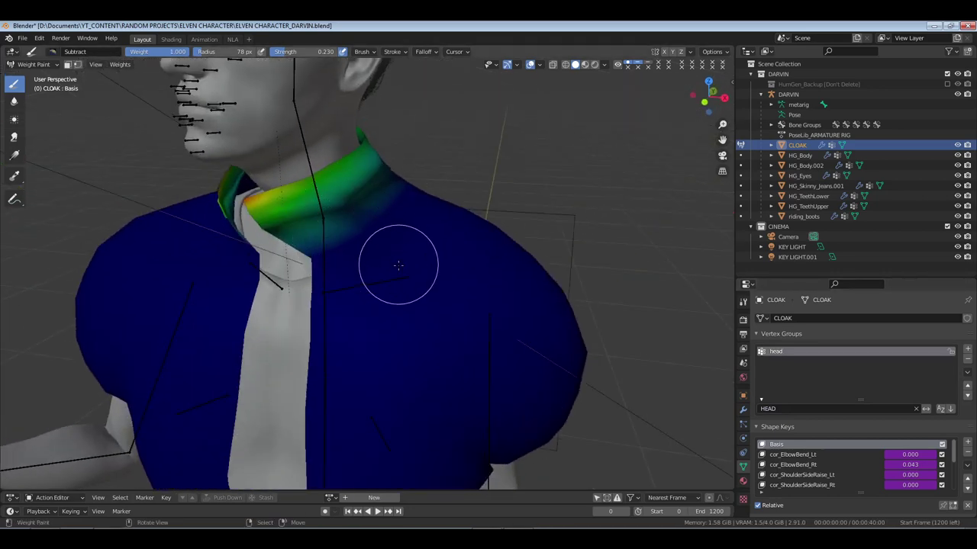
key(f)
click(463, 260)
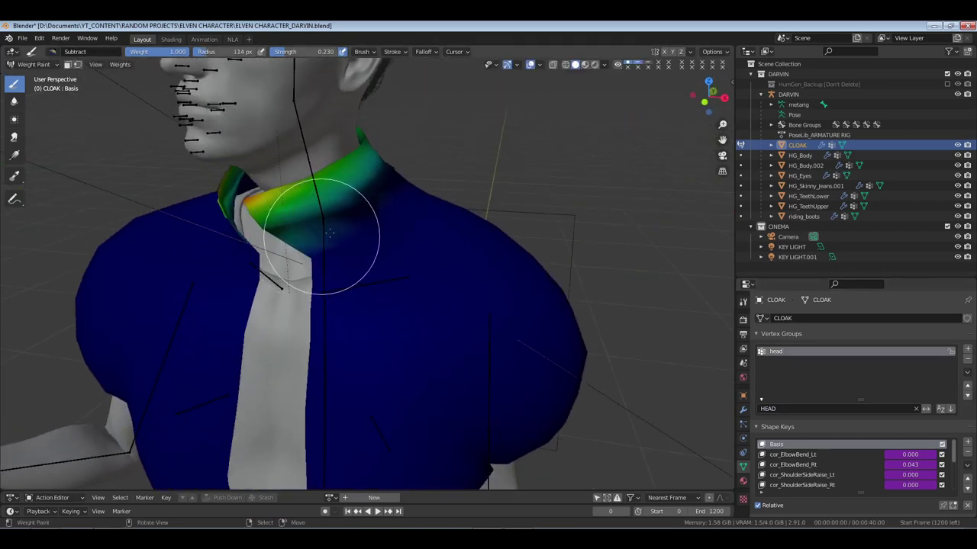
drag(319, 239, 335, 233)
middle_drag(329, 253, 376, 244)
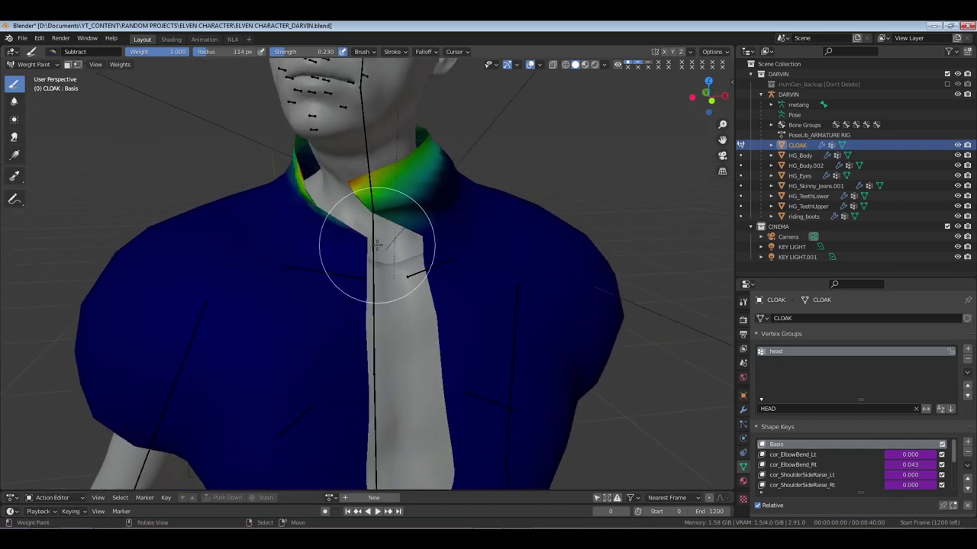
mouse_move(436, 229)
middle_down()
mouse_move(431, 222)
mouse_move(435, 235)
middle_up()
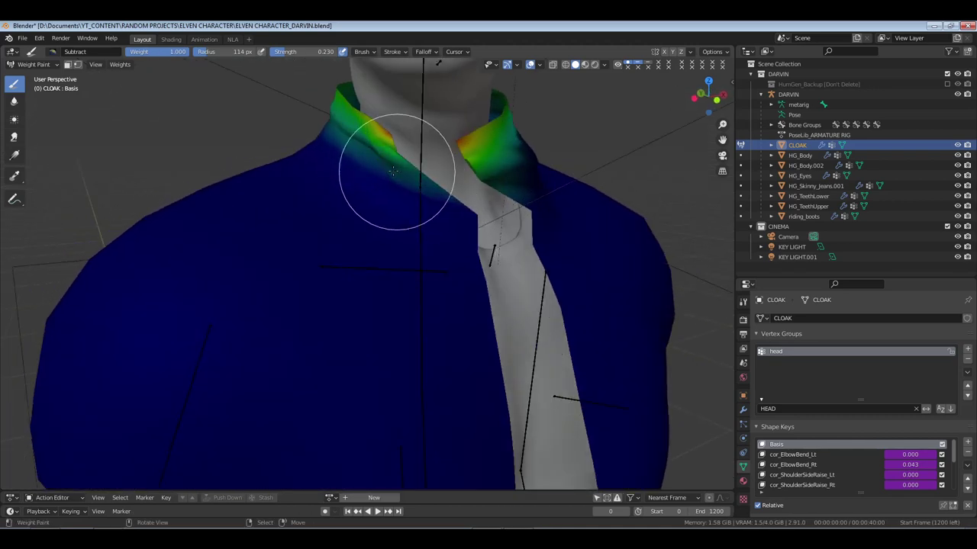
mouse_move(393, 172)
mouse_down()
mouse_move(353, 135)
mouse_move(415, 175)
mouse_up()
middle_drag(414, 175, 405, 160)
mouse_move(511, 134)
mouse_down()
mouse_move(527, 122)
mouse_move(558, 126)
mouse_move(454, 112)
mouse_move(441, 127)
mouse_move(524, 120)
mouse_move(414, 77)
mouse_move(524, 120)
mouse_move(394, 111)
mouse_up()
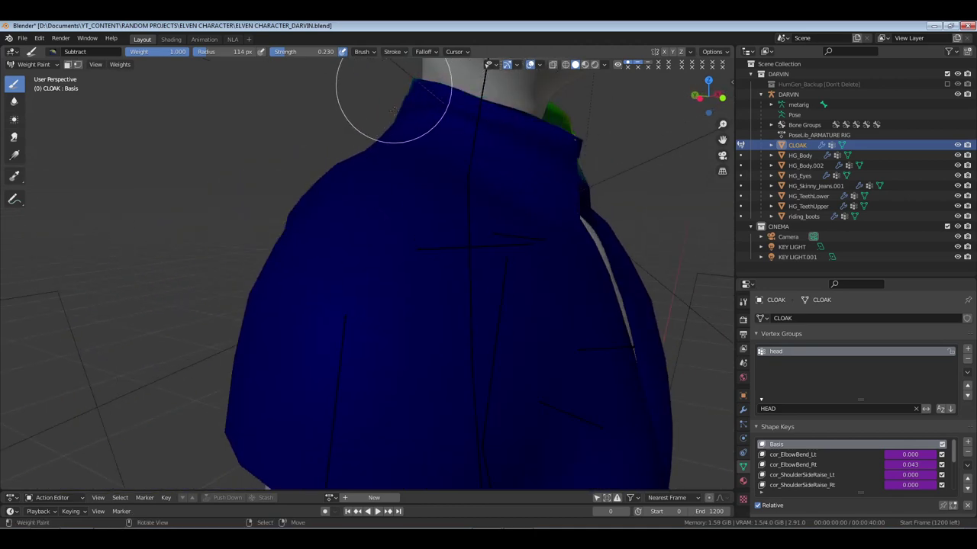
middle_drag(394, 111, 414, 175)
mouse_move(207, 206)
mouse_down()
mouse_move(193, 193)
mouse_move(185, 211)
mouse_move(226, 213)
mouse_move(170, 192)
mouse_move(257, 221)
mouse_move(311, 137)
mouse_up()
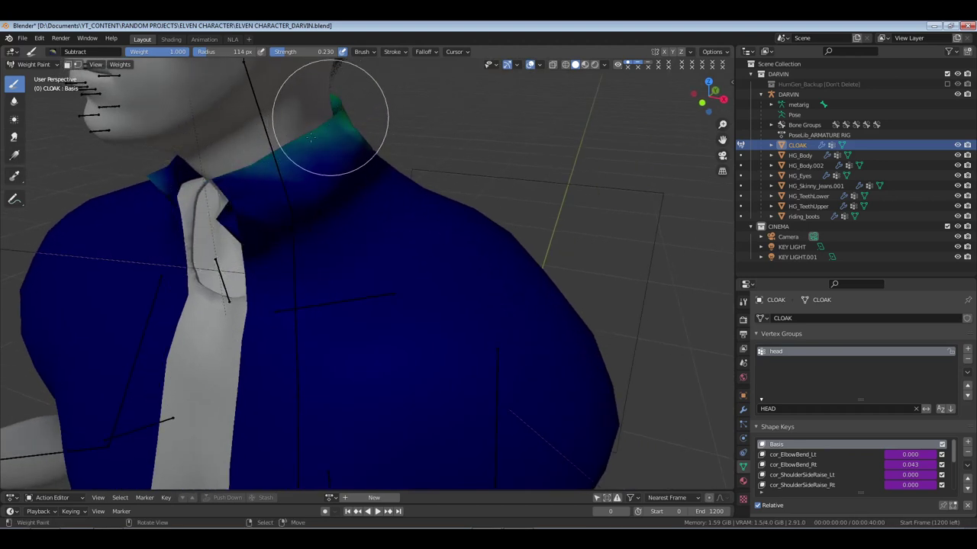
Enlarge the brush to a radius of 194 px and subtract the remaining head weight from the collar's sides and back
key(f)
click(394, 216)
mouse_move(336, 209)
mouse_down()
mouse_move(357, 122)
mouse_move(240, 205)
mouse_move(354, 112)
mouse_up()
middle_drag(353, 112, 473, 149)
drag(308, 183, 262, 166)
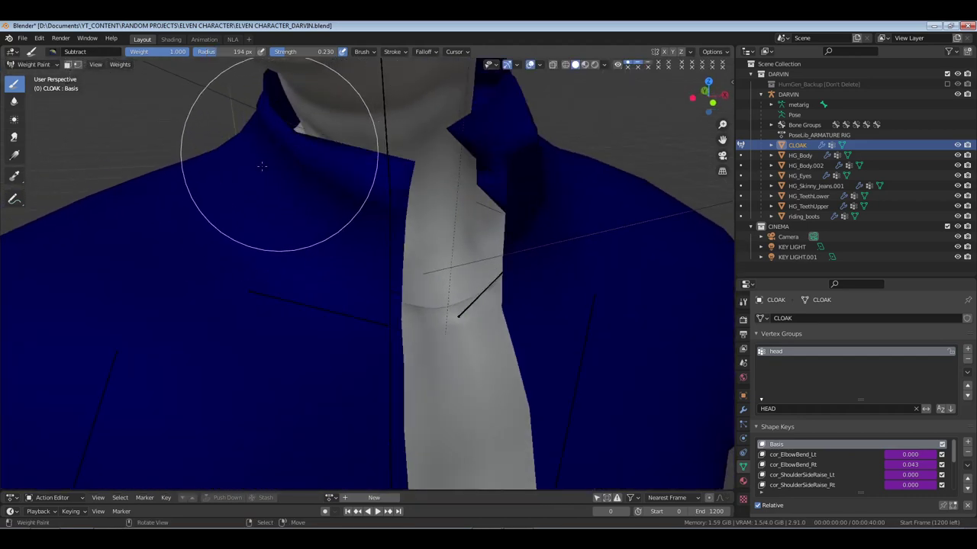
mouse_move(262, 165)
middle_down()
mouse_move(353, 191)
mouse_move(536, 180)
mouse_move(504, 152)
middle_up()
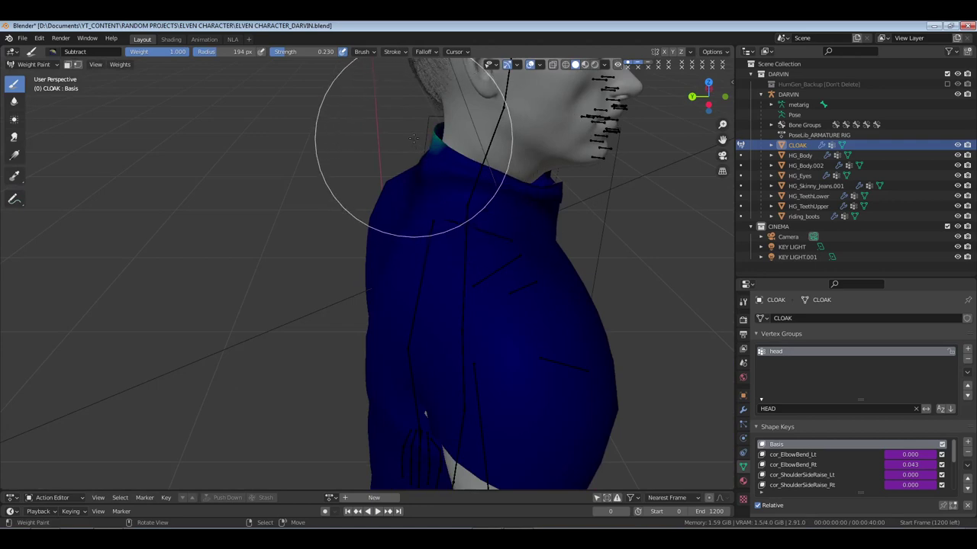
middle_drag(447, 130, 468, 217)
Inspect the cloak's collar in wireframe shading, and return to solid shading to check it from the front
key(z)
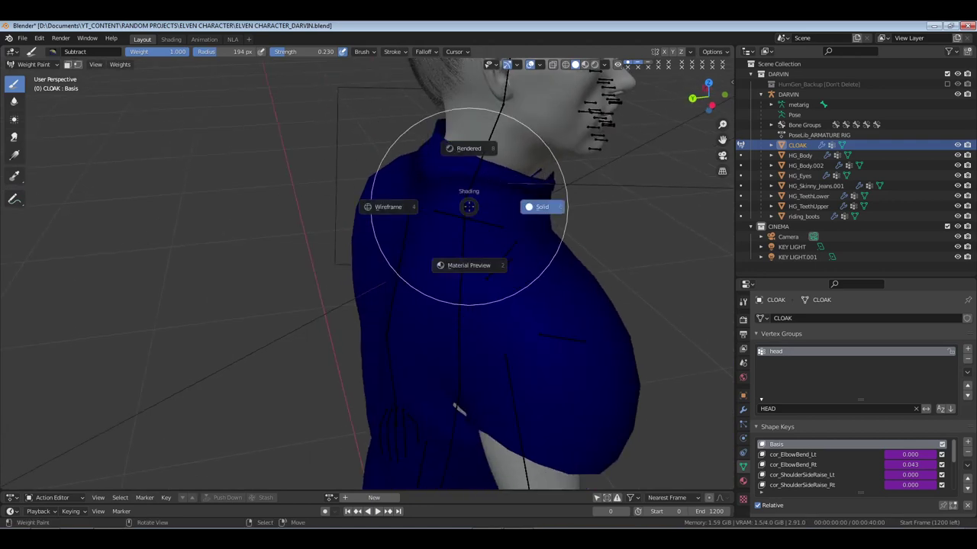
key(4)
middle_drag(530, 87, 524, 201)
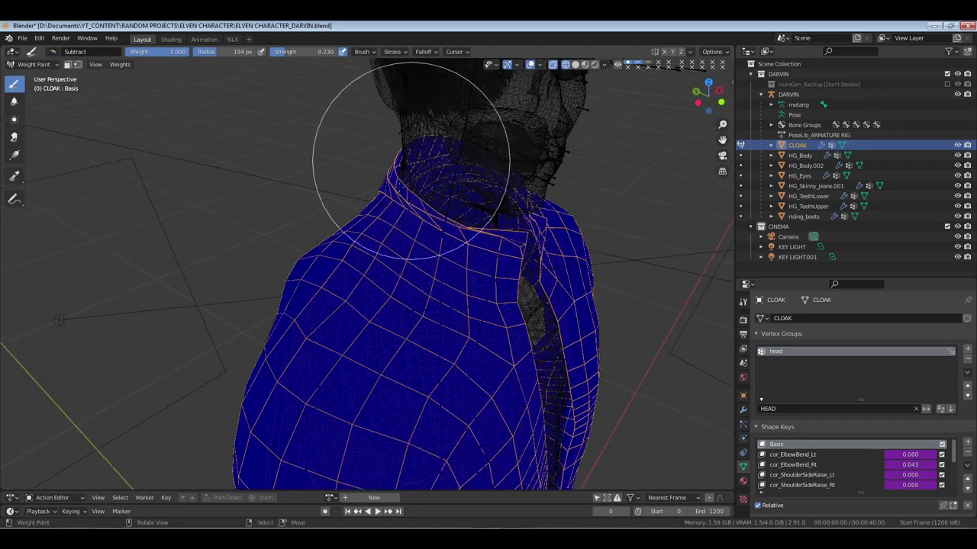
key(z)
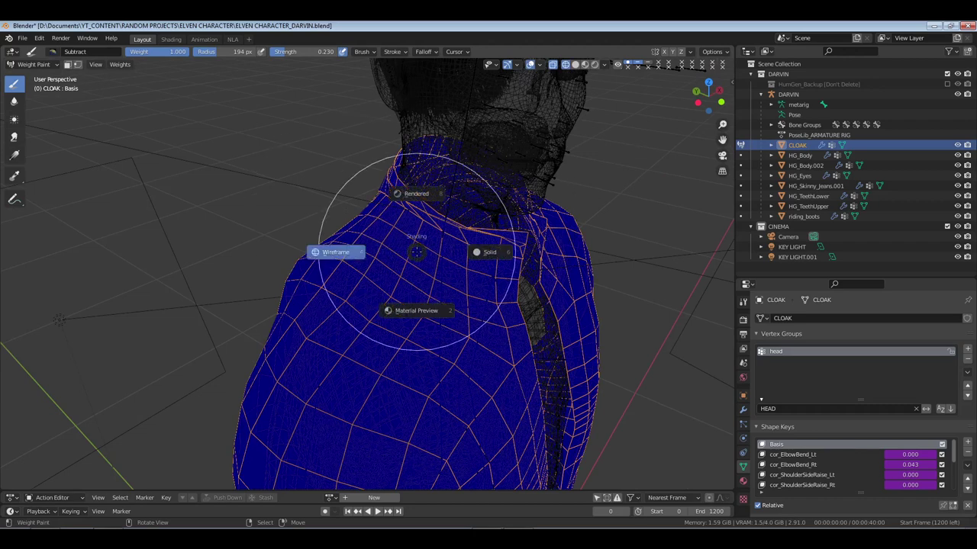
click(452, 225)
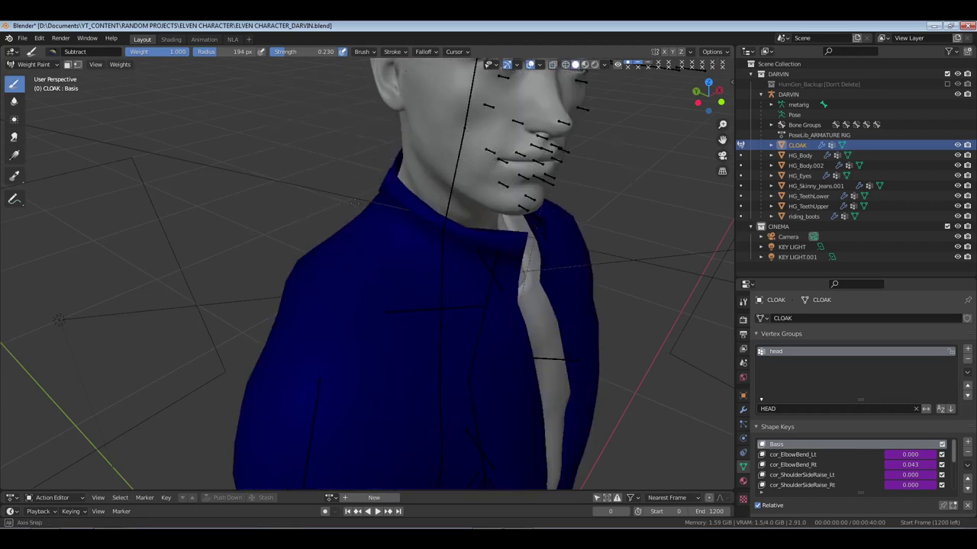
mouse_move(410, 219)
middle_down()
mouse_move(467, 199)
mouse_move(283, 229)
mouse_move(382, 257)
mouse_move(452, 252)
mouse_move(514, 283)
middle_up()
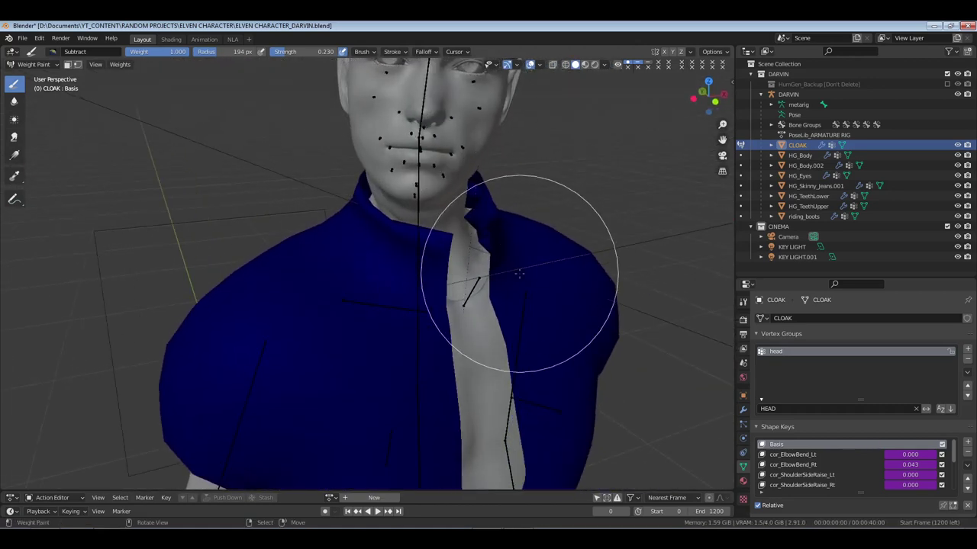
Filter the cloak's vertex groups by NECK and select the neck group
click(782, 409)
text(NECK)
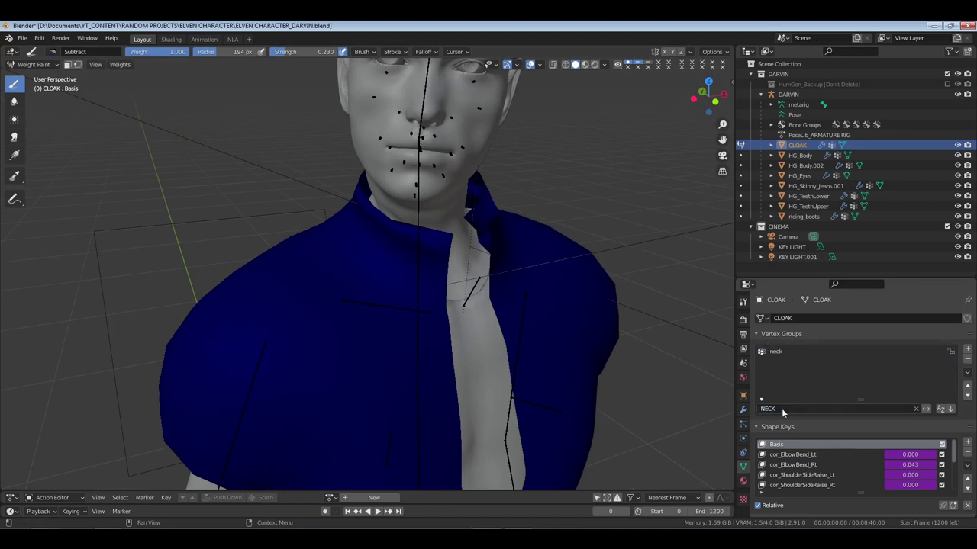
click(775, 351)
Reduce the brush radius to 97 px and subtract the remaining neck weight all around the collar
key(f)
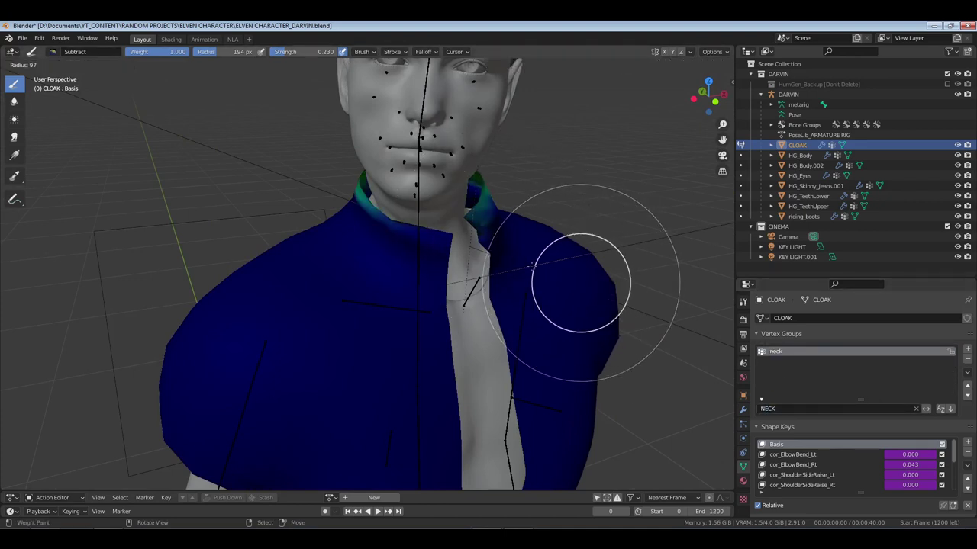
click(537, 258)
click(485, 217)
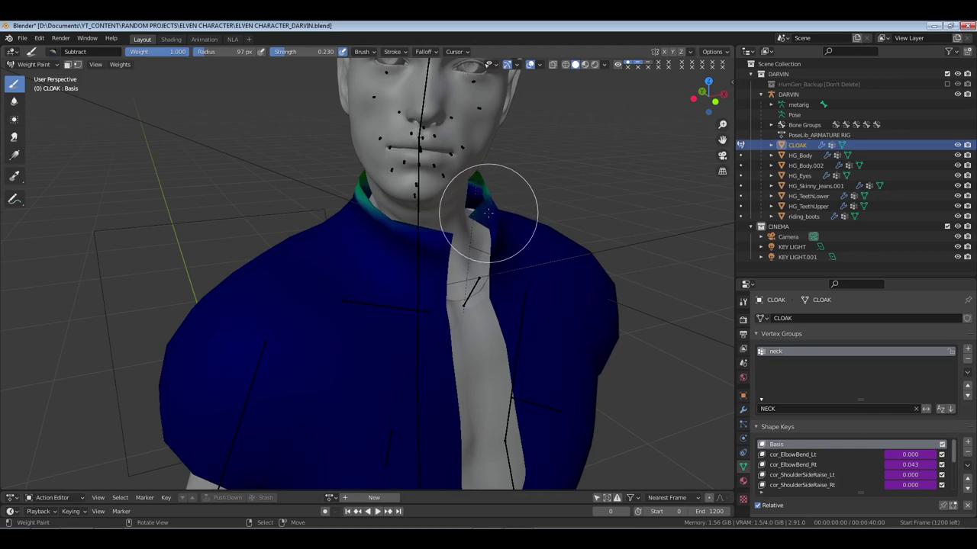
mouse_move(489, 213)
middle_down()
mouse_move(484, 235)
mouse_move(402, 245)
middle_up()
click(457, 227)
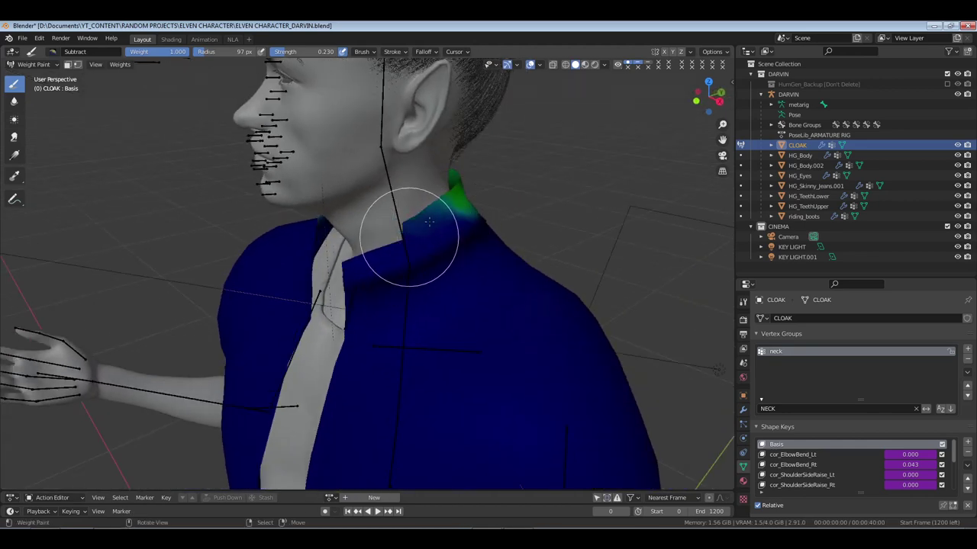
mouse_move(477, 192)
middle_down()
mouse_move(338, 257)
mouse_move(392, 206)
mouse_move(382, 191)
mouse_move(266, 207)
middle_up()
drag(272, 184, 362, 177)
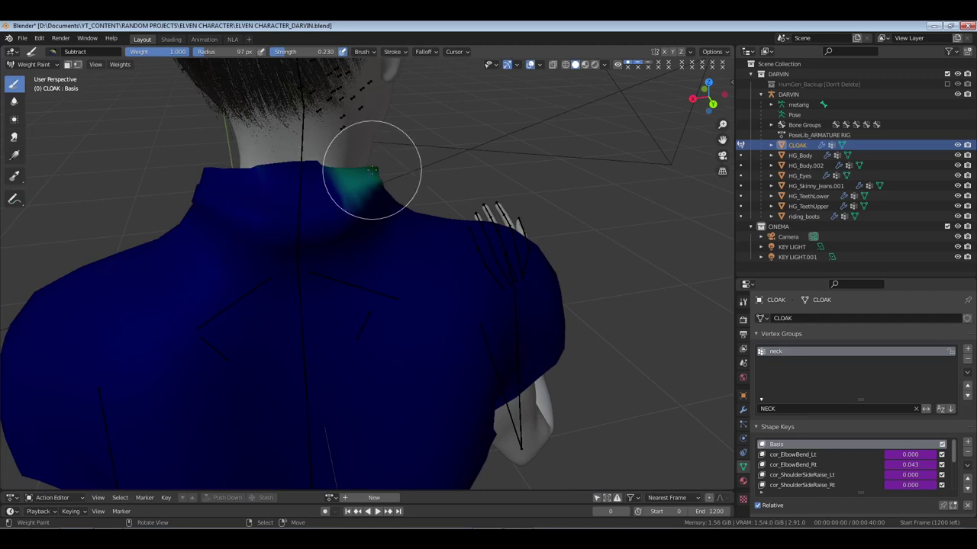
middle_drag(372, 169, 350, 197)
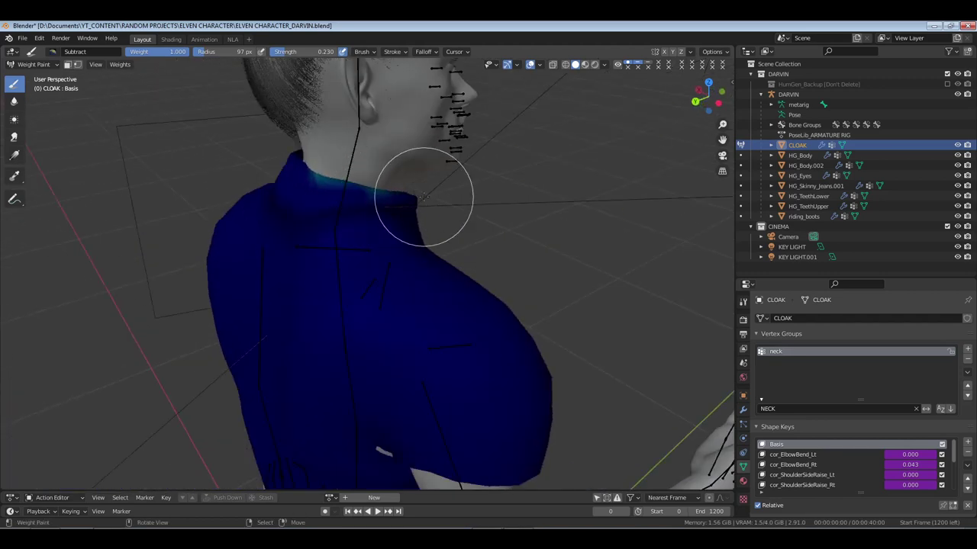
mouse_move(301, 175)
middle_down()
mouse_move(317, 198)
mouse_move(475, 207)
mouse_move(392, 174)
middle_up()
middle_drag(244, 191, 370, 191)
middle_drag(447, 218, 383, 219)
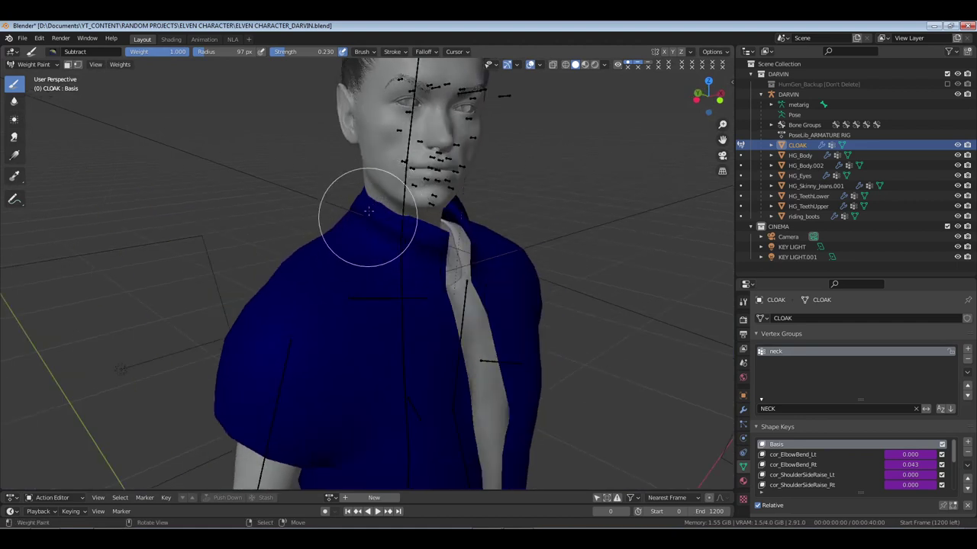
Switch to the Add brush and paint some neck weight onto both sides of the cloak's collar
click(54, 52)
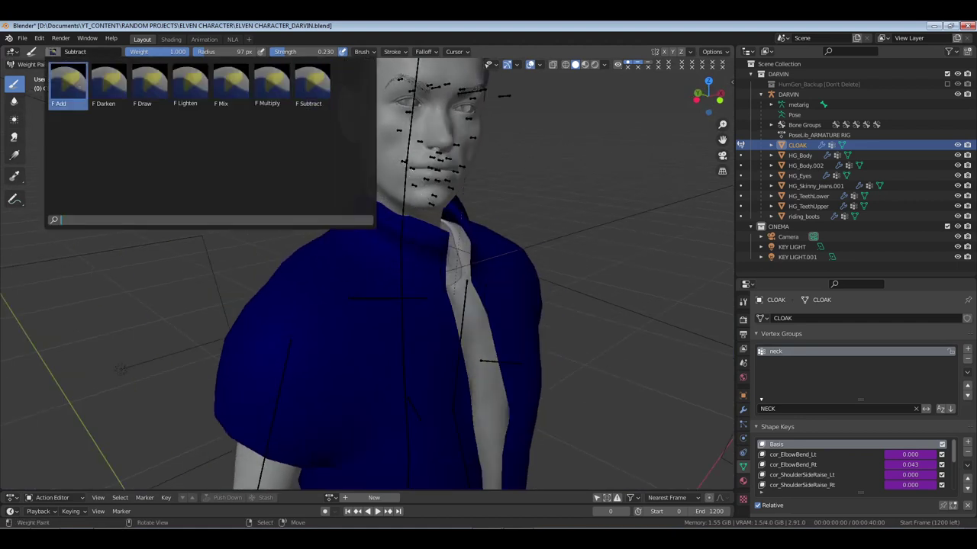
click(69, 84)
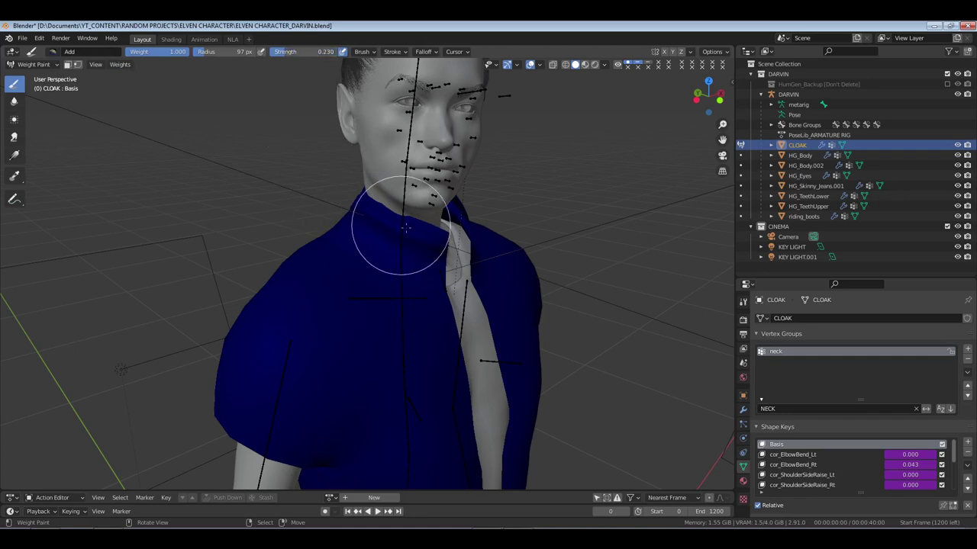
drag(406, 227, 378, 214)
middle_drag(511, 237, 344, 239)
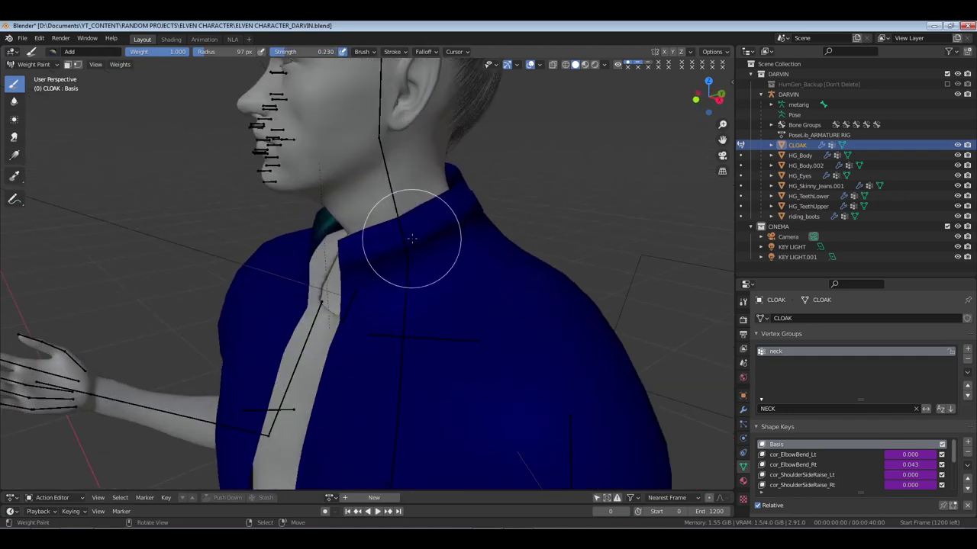
drag(419, 221, 444, 203)
middle_drag(486, 214, 464, 216)
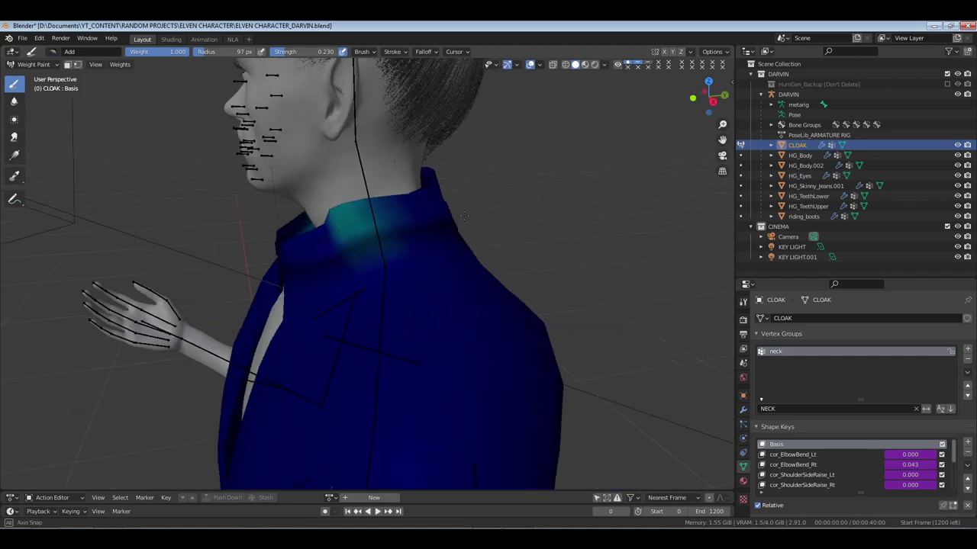
Switch to the Subtract brush and remove the freshly painted neck weight from both sides of the cloak's collar
click(53, 51)
click(311, 86)
drag(427, 251, 366, 211)
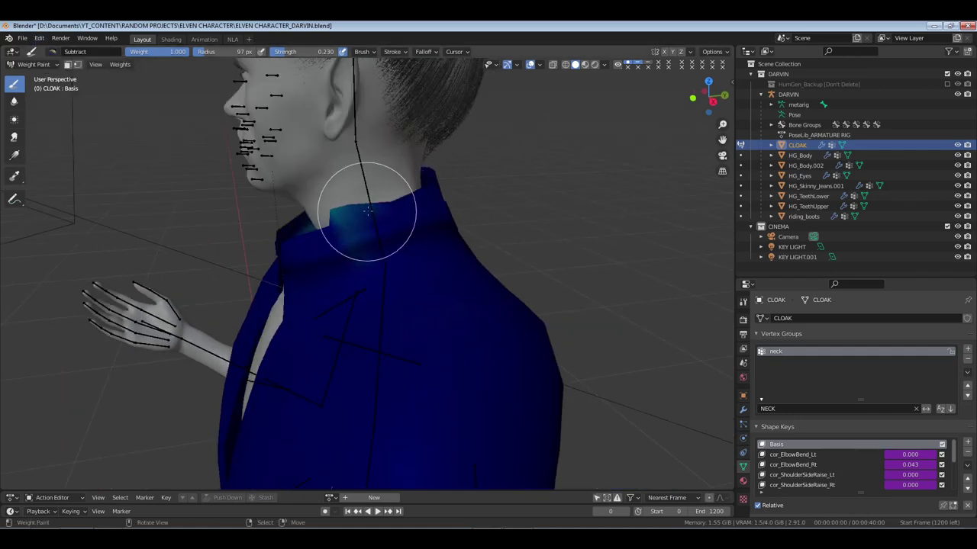
middle_drag(323, 280, 412, 279)
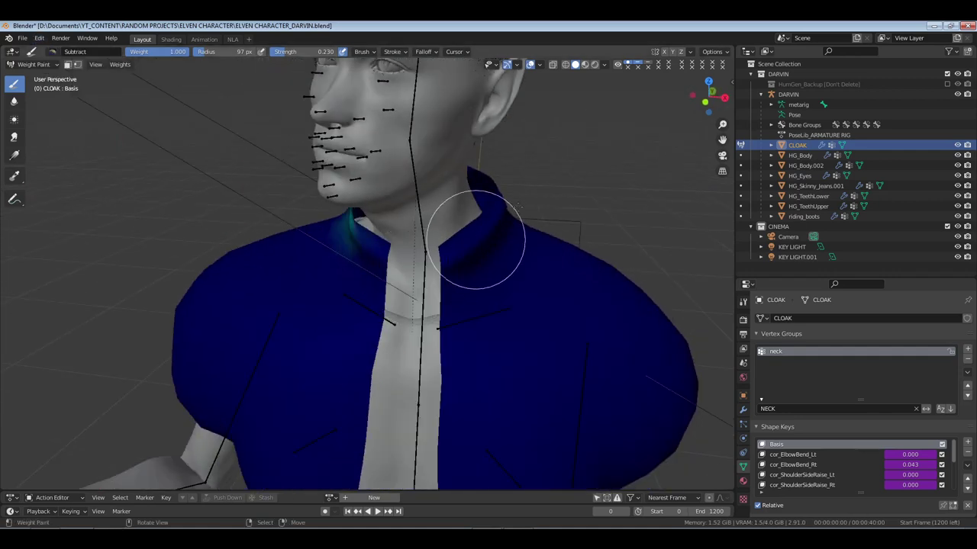
middle_drag(356, 261, 428, 258)
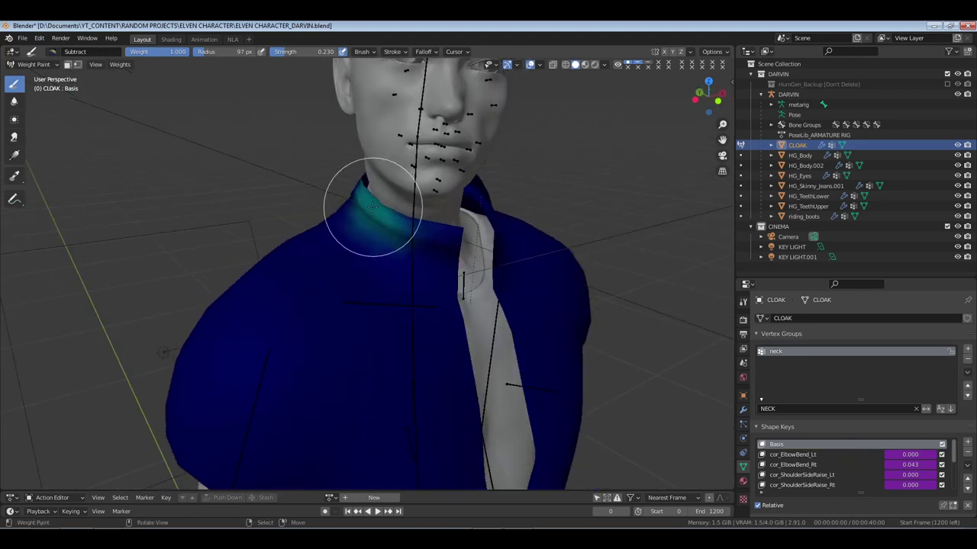
drag(372, 206, 410, 219)
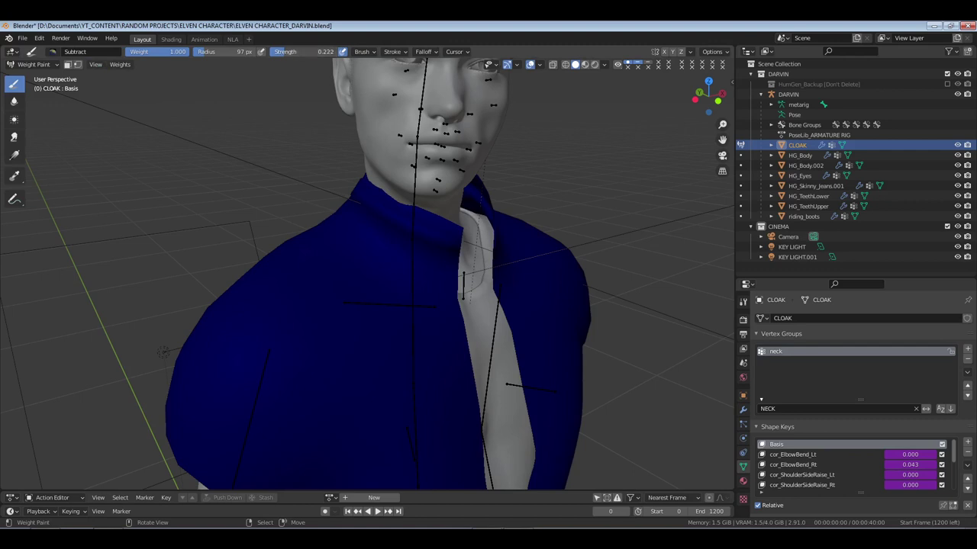
Compare the Add and Subtract weight brushes, keep Subtract active, and save the file
click(53, 51)
click(68, 87)
click(54, 52)
click(313, 87)
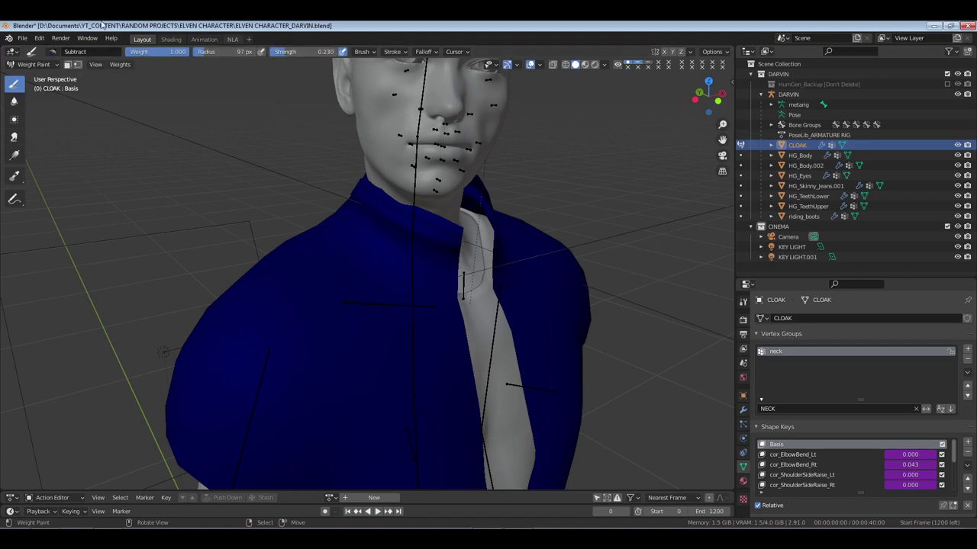
key(ctrl+s)
Set the Add brush's strength to 0.06 and lightly paint neck weight onto both sides of the collar
click(54, 52)
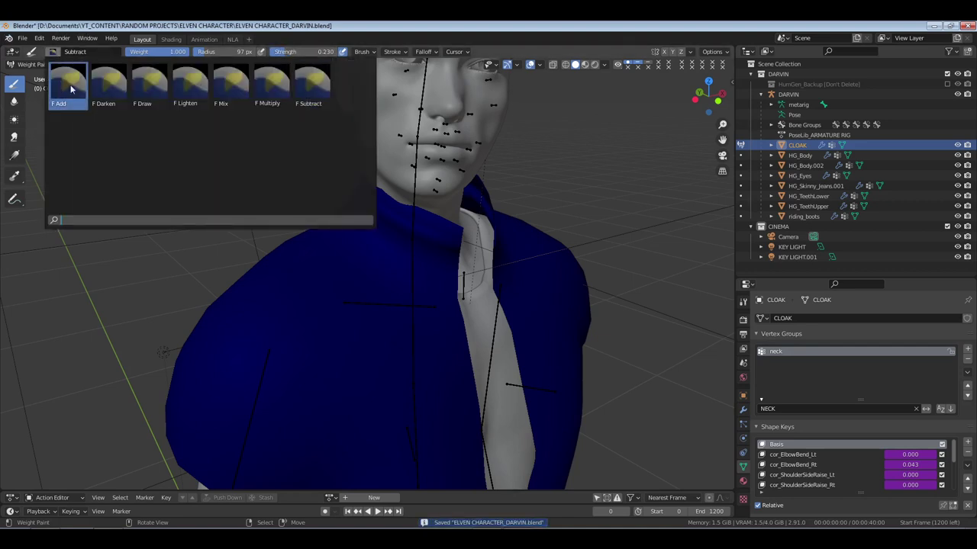
click(66, 85)
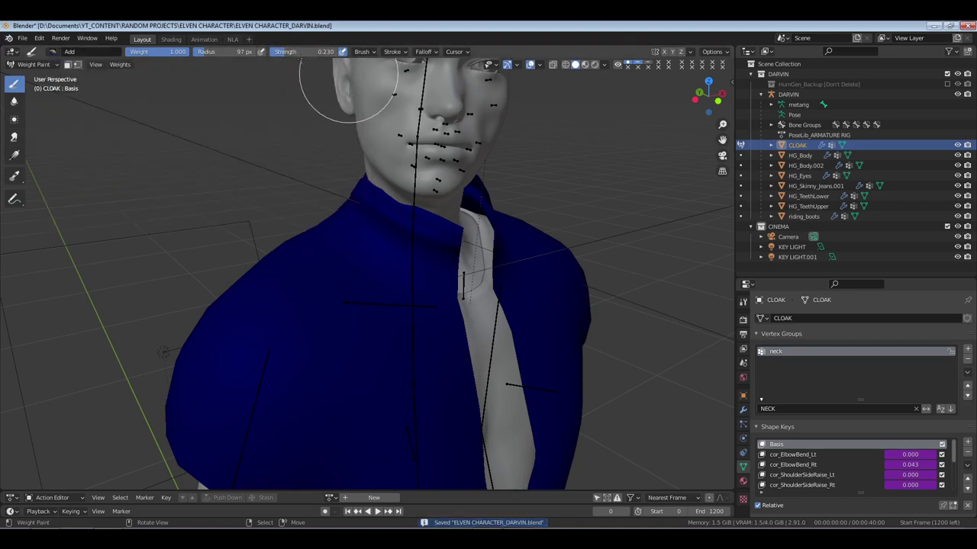
click(293, 52)
text(.06)
key(Return)
mouse_move(367, 192)
mouse_down()
mouse_move(397, 219)
mouse_move(363, 196)
mouse_up()
mouse_move(396, 218)
middle_down()
mouse_move(563, 219)
mouse_move(473, 218)
mouse_move(432, 313)
mouse_move(367, 257)
middle_up()
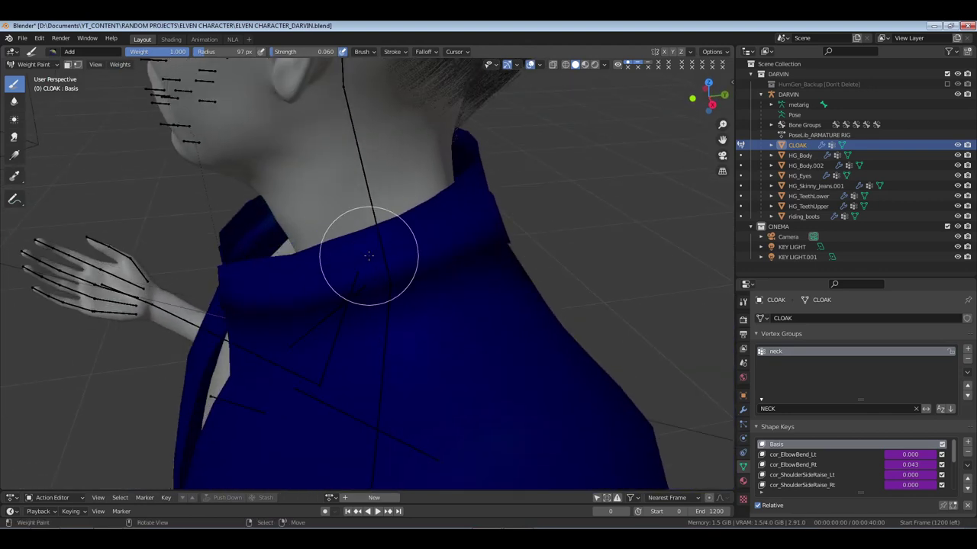
mouse_move(403, 229)
middle_down()
mouse_move(541, 214)
mouse_move(615, 231)
mouse_move(504, 215)
mouse_move(448, 129)
middle_up()
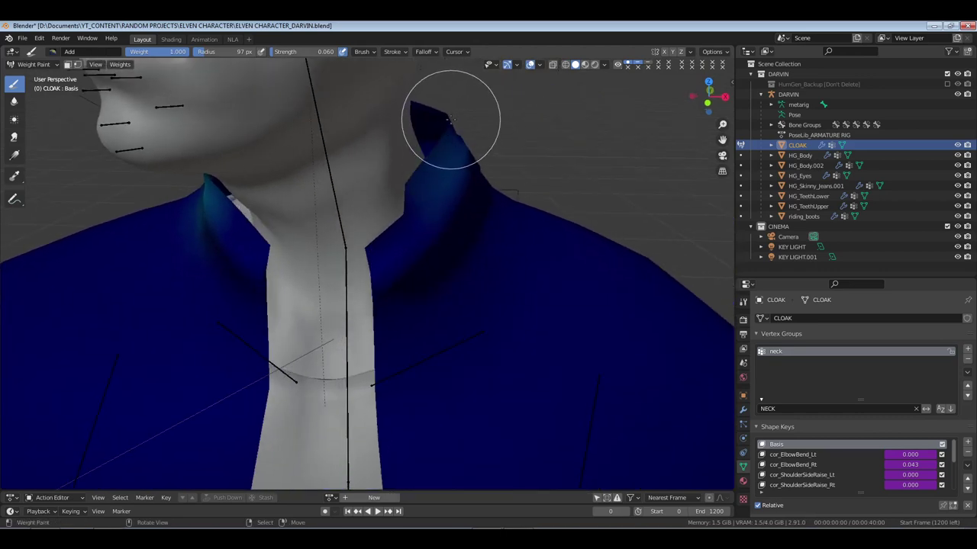
middle_drag(379, 279, 421, 276)
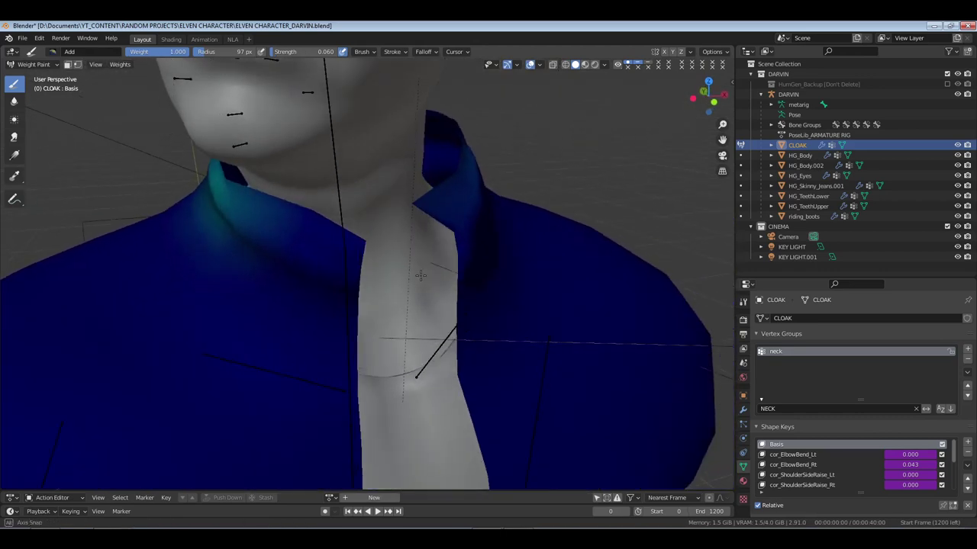
middle_drag(422, 213, 301, 170)
Switch to the Subtract brush and reduce the neck weight along the character's left side of the collar
click(31, 64)
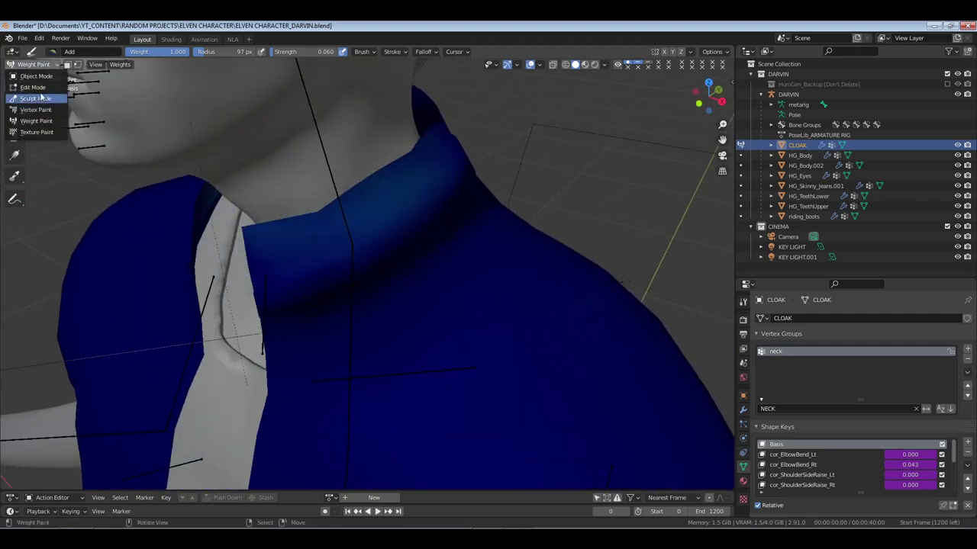
click(52, 52)
click(303, 86)
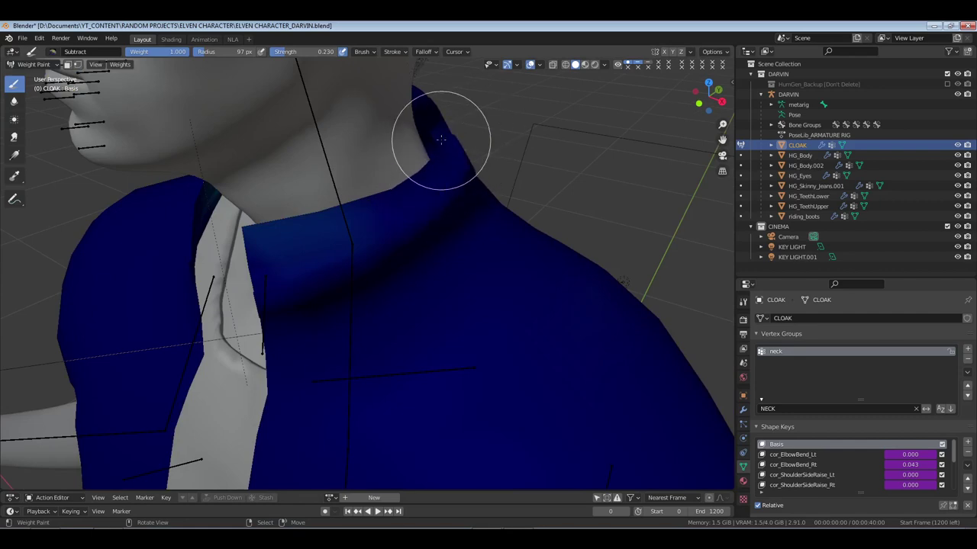
middle_drag(330, 255, 475, 229)
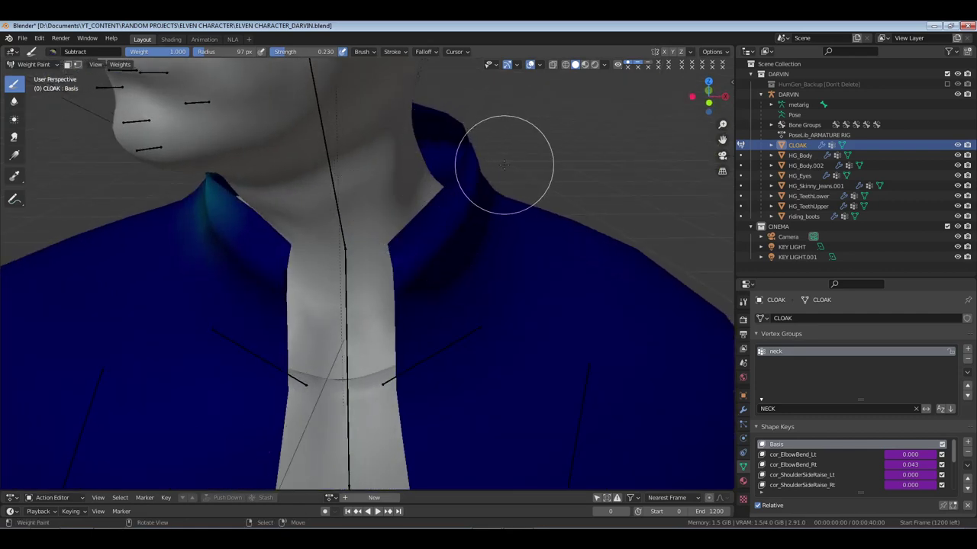
middle_drag(501, 157, 377, 200)
Return the cloak to Object Mode and change the viewport to rendered shading to check the collar
middle_drag(272, 308, 441, 273)
scroll(408, 270, down, 4)
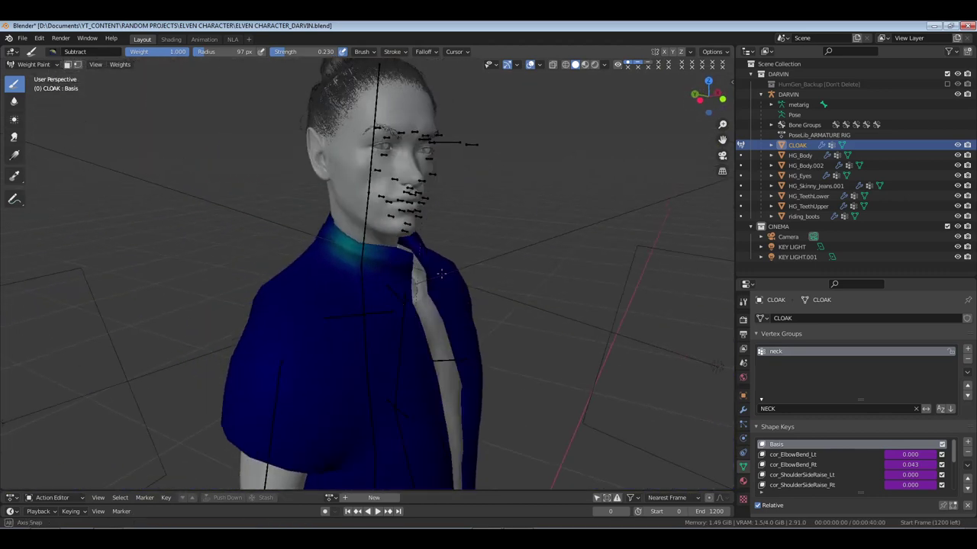
click(41, 66)
click(34, 78)
key(z)
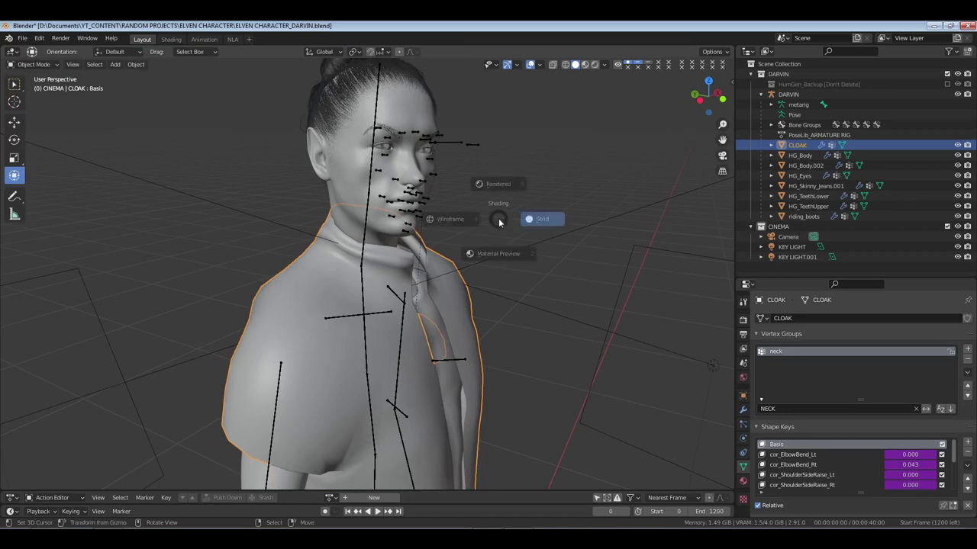
key(8)
middle_drag(526, 215, 493, 213)
Look through the camera with the viewport overlays hidden, and save the file
key(ctrl+s)
key(KP_0)
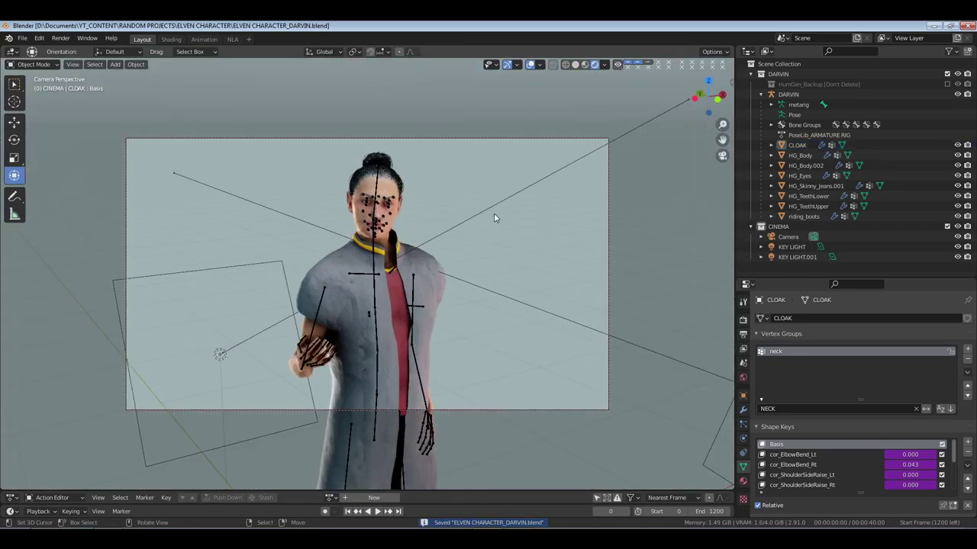
click(529, 65)
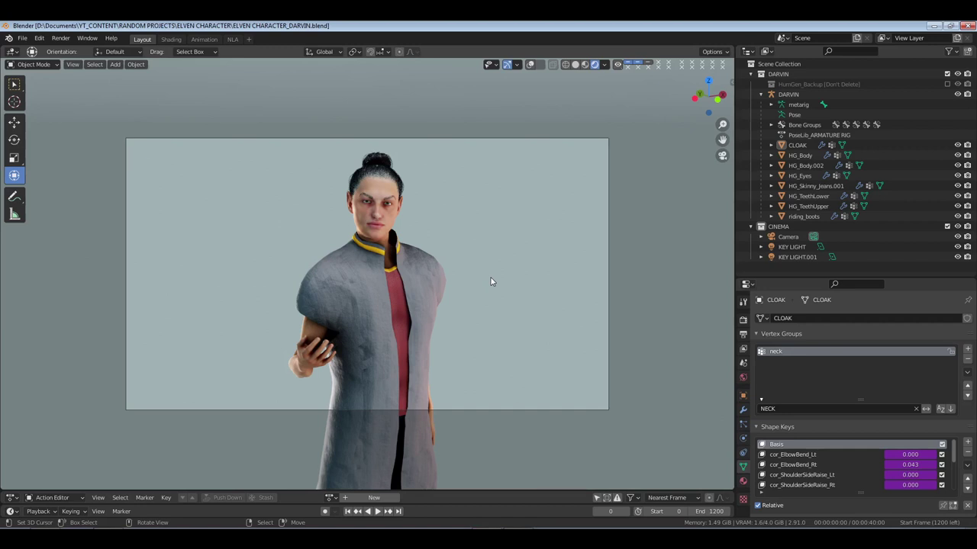
click(508, 537)
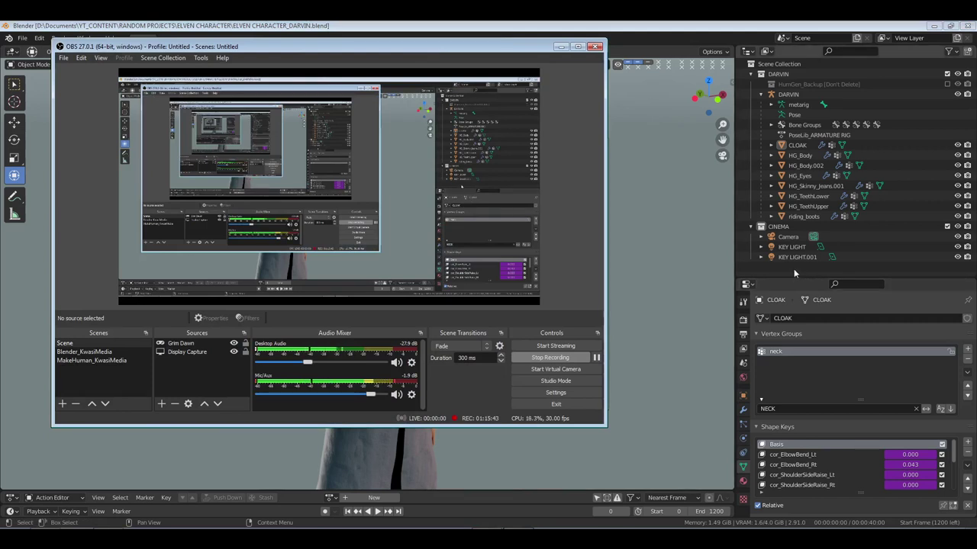
click(793, 269)
key(ctrl+s)
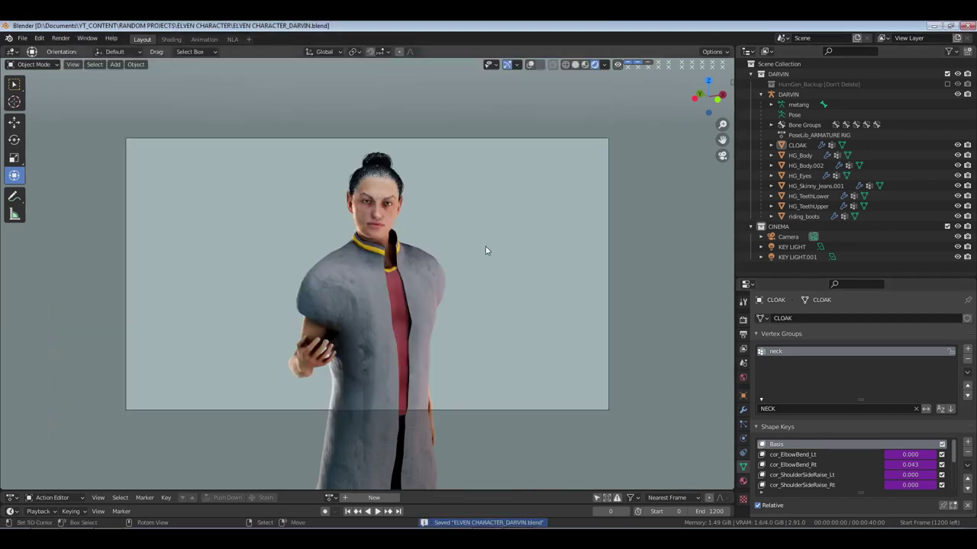